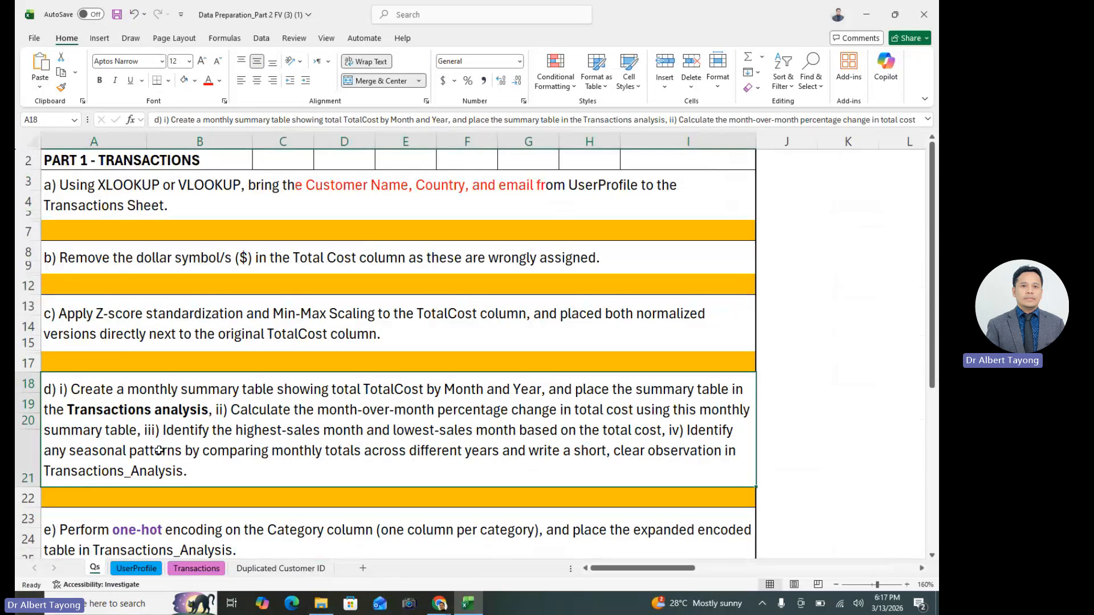
- Review the TotalCost requirement in question d on the Qs sheet and examine the Adjusted TotalCost column on the Transactions sheet
{"action": "double_click", "coordinate": [349, 389]}
{"action": "left_click_drag", "start_coordinate": [333, 389], "coordinate": [427, 395]}
{"action": "left_click", "coordinate": [387, 389]}
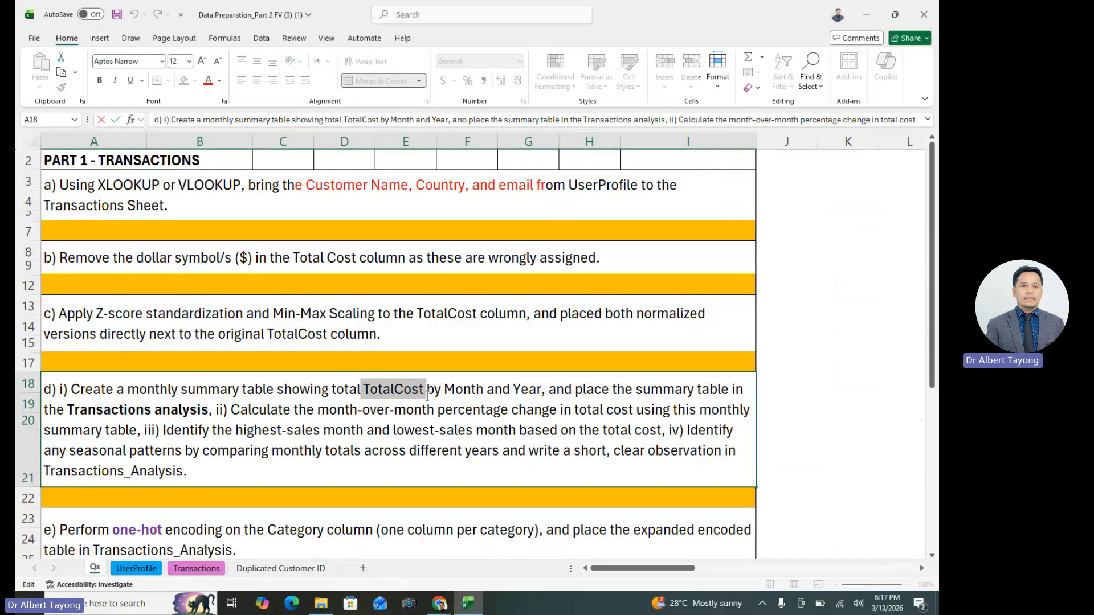
{"action": "left_click", "coordinate": [299, 468]}
{"action": "left_click", "coordinate": [209, 570]}
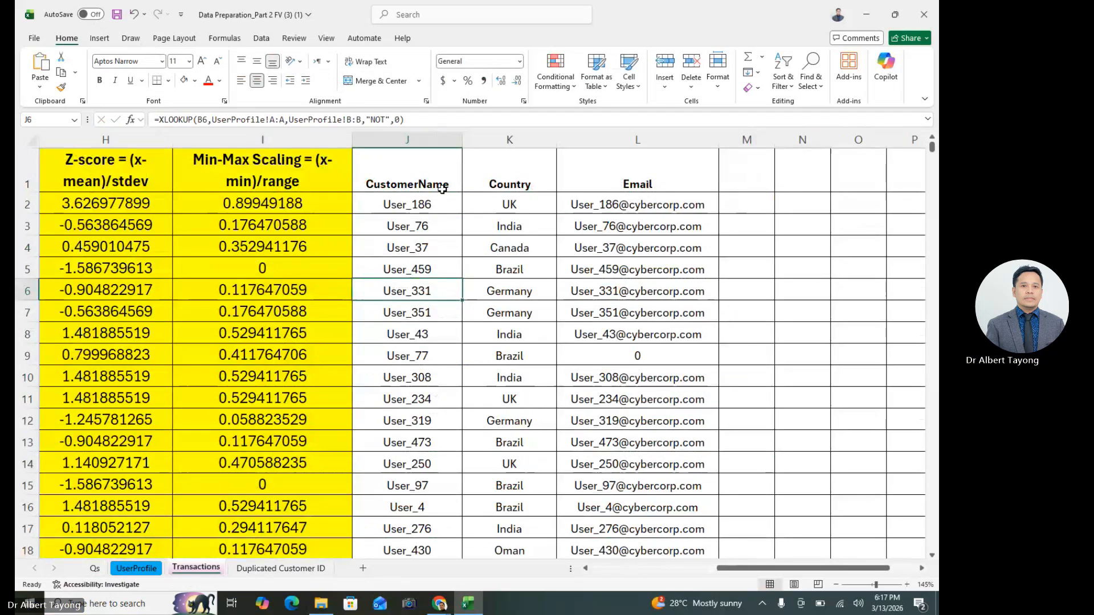
{"action": "left_click", "coordinate": [442, 189]}
{"action": "left_click_drag", "start_coordinate": [763, 567], "coordinate": [638, 569]}
{"action": "left_click", "coordinate": [577, 139]}
{"action": "left_click", "coordinate": [582, 230]}
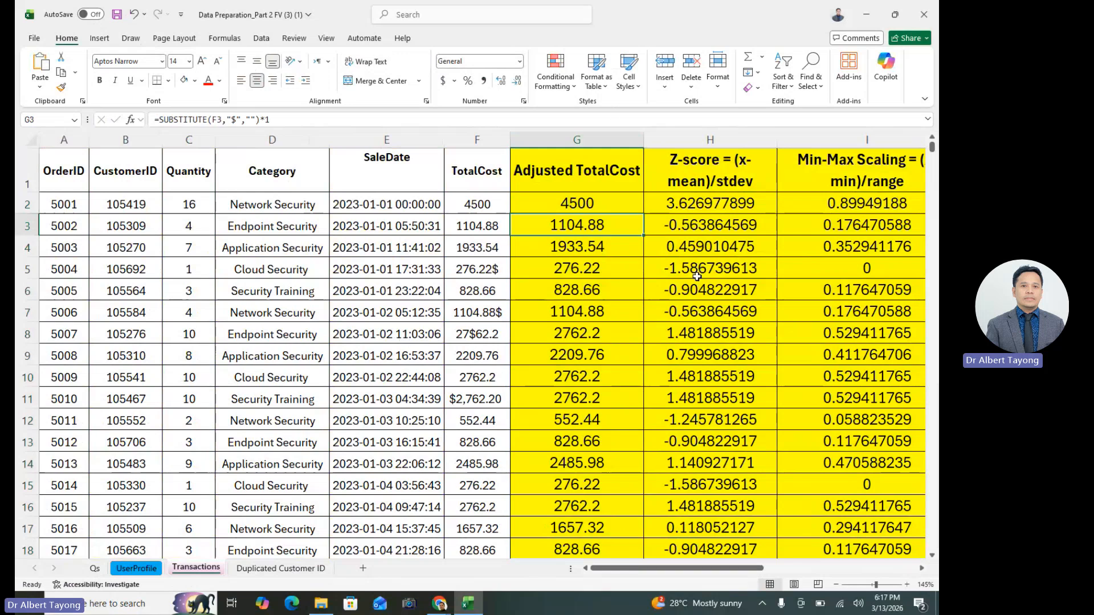
{"action": "left_click", "coordinate": [709, 281]}
{"action": "left_click", "coordinate": [583, 138]}
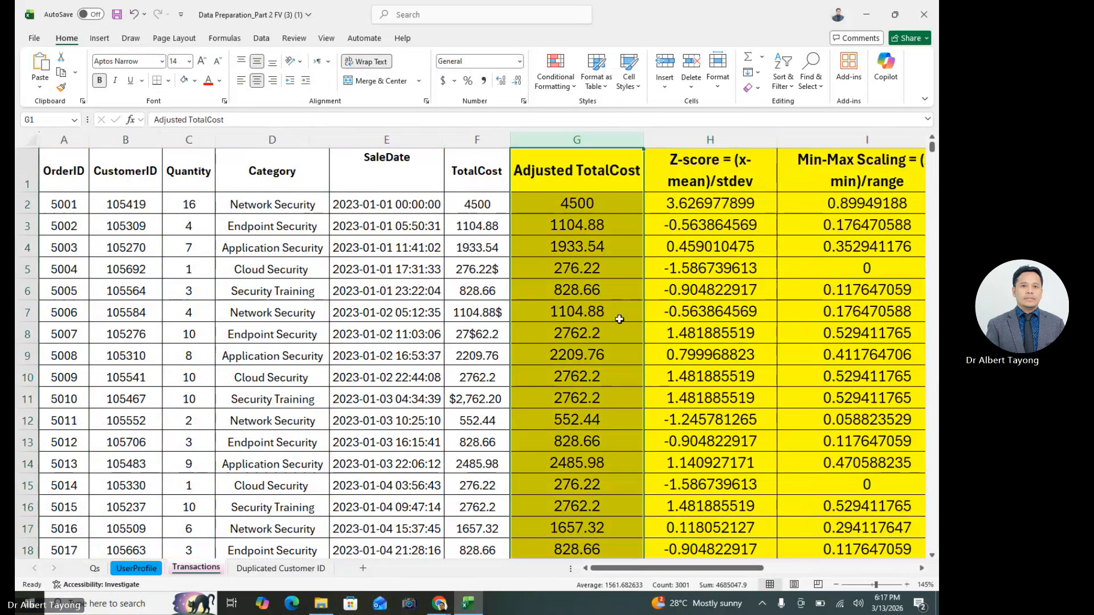
{"action": "left_click", "coordinate": [620, 318]}
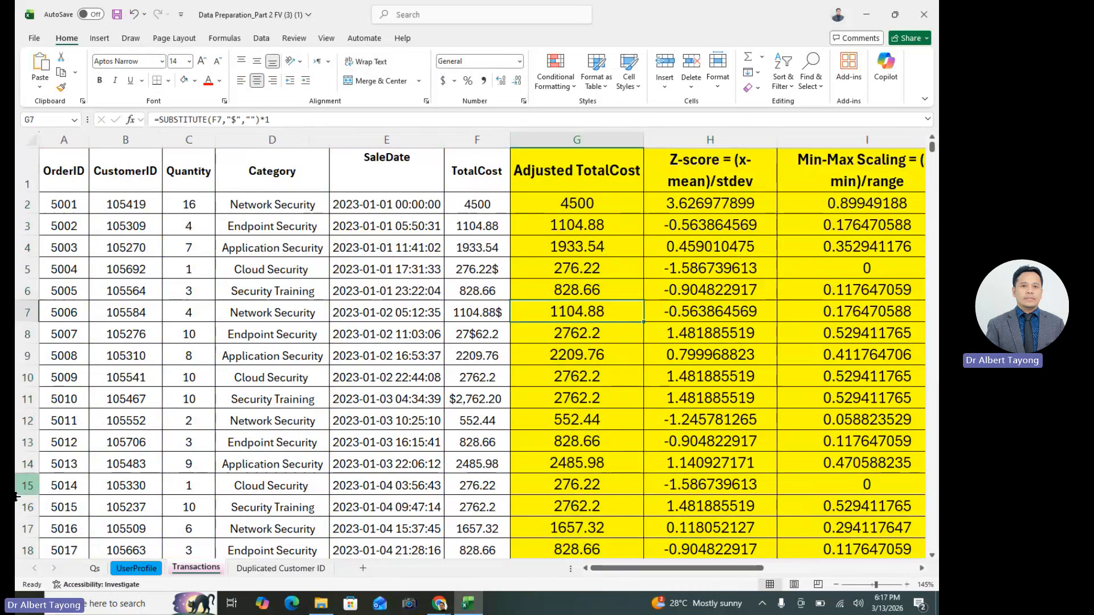
- Examine the dates in the SaleDate column of the Transactions sheet
{"action": "left_click_drag", "start_coordinate": [402, 204], "coordinate": [399, 507]}
{"action": "scroll", "coordinate": [392, 426], "scroll_direction": "down", "scroll_amount": 8}
{"action": "scroll", "coordinate": [392, 426], "scroll_direction": "down", "scroll_amount": 4}
{"action": "left_click", "coordinate": [392, 251]}
{"action": "scroll", "coordinate": [407, 363], "scroll_direction": "down", "scroll_amount": 5}
{"action": "scroll", "coordinate": [412, 331], "scroll_direction": "up", "scroll_amount": 14}
{"action": "left_click", "coordinate": [412, 311]}
{"action": "scroll", "coordinate": [414, 312], "scroll_direction": "up", "scroll_amount": 1}
{"action": "scroll", "coordinate": [415, 313], "scroll_direction": "up", "scroll_amount": 2}
{"action": "left_click_drag", "start_coordinate": [393, 204], "coordinate": [382, 532]}
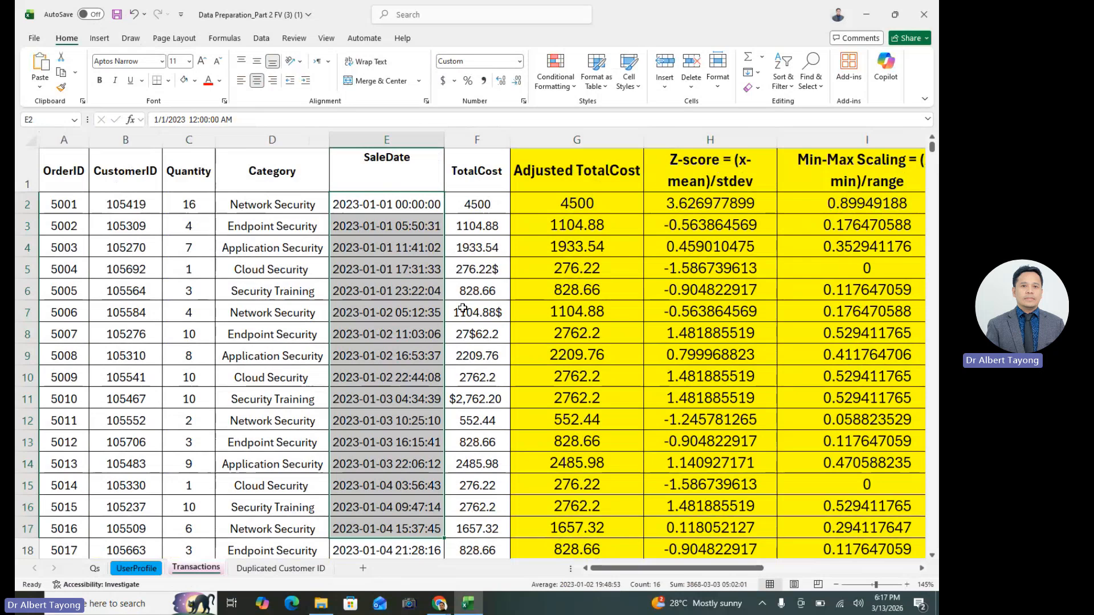
- Read question d on the Qs sheet, covering the monthly TotalCost summary by month and year and where it must be placed
{"action": "left_click", "coordinate": [95, 569]}
{"action": "double_click", "coordinate": [505, 315]}
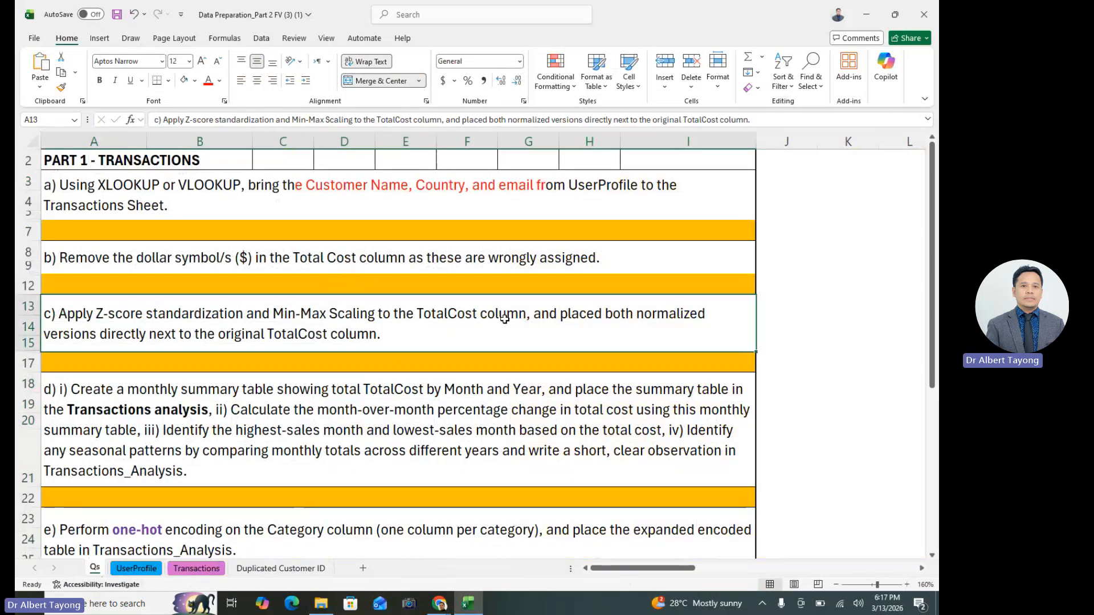
{"action": "double_click", "coordinate": [458, 438]}
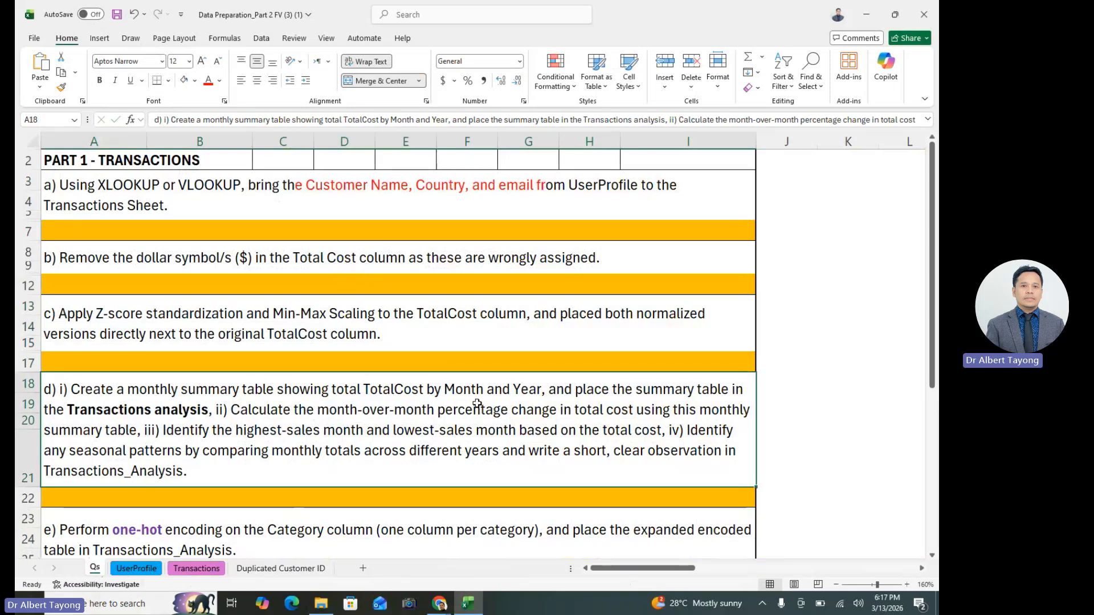
{"action": "left_click_drag", "start_coordinate": [362, 394], "coordinate": [545, 402]}
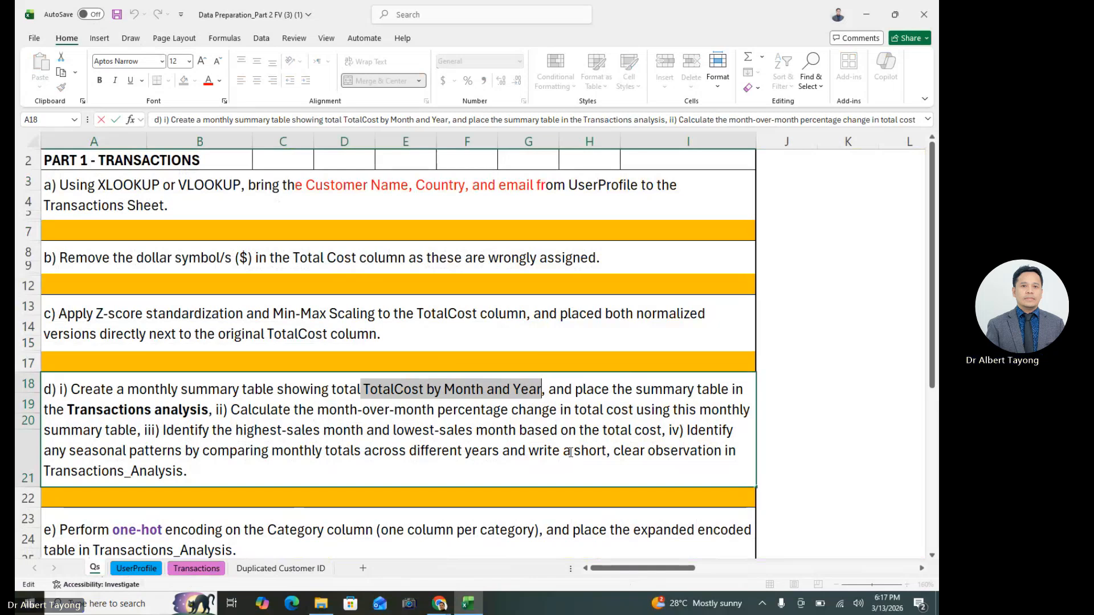
{"action": "left_click", "coordinate": [528, 417]}
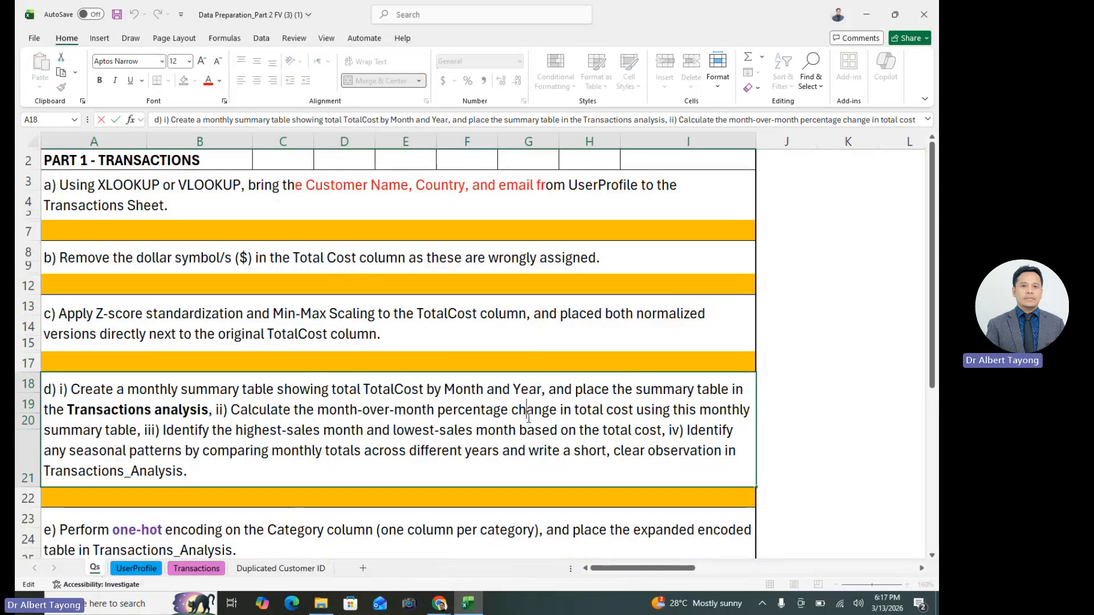
{"action": "left_click", "coordinate": [638, 420]}
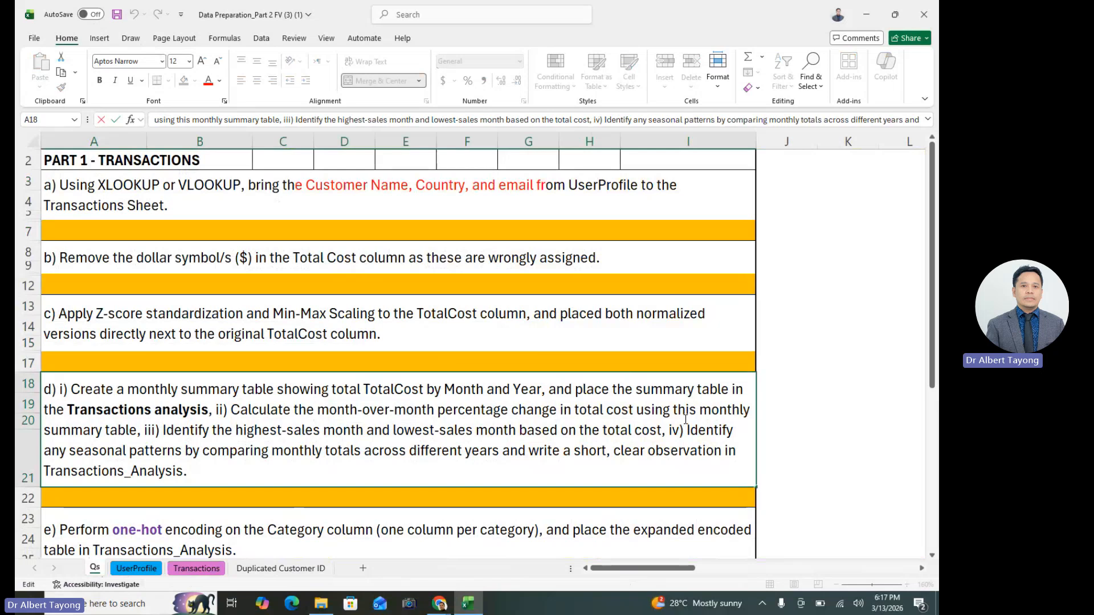
{"action": "left_click", "coordinate": [837, 379]}
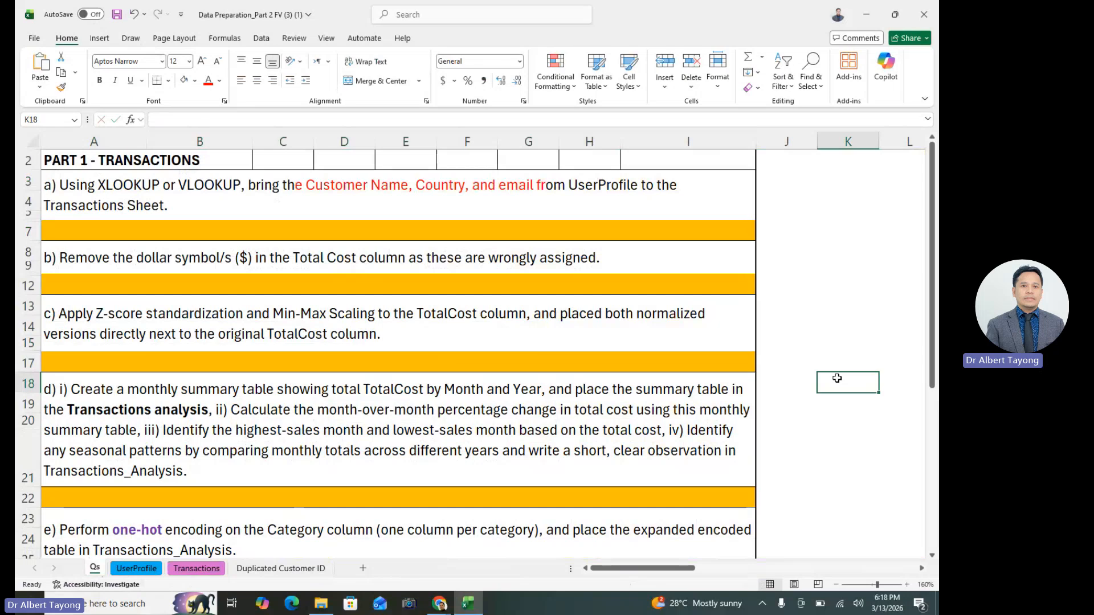
{"action": "left_click", "coordinate": [594, 394]}
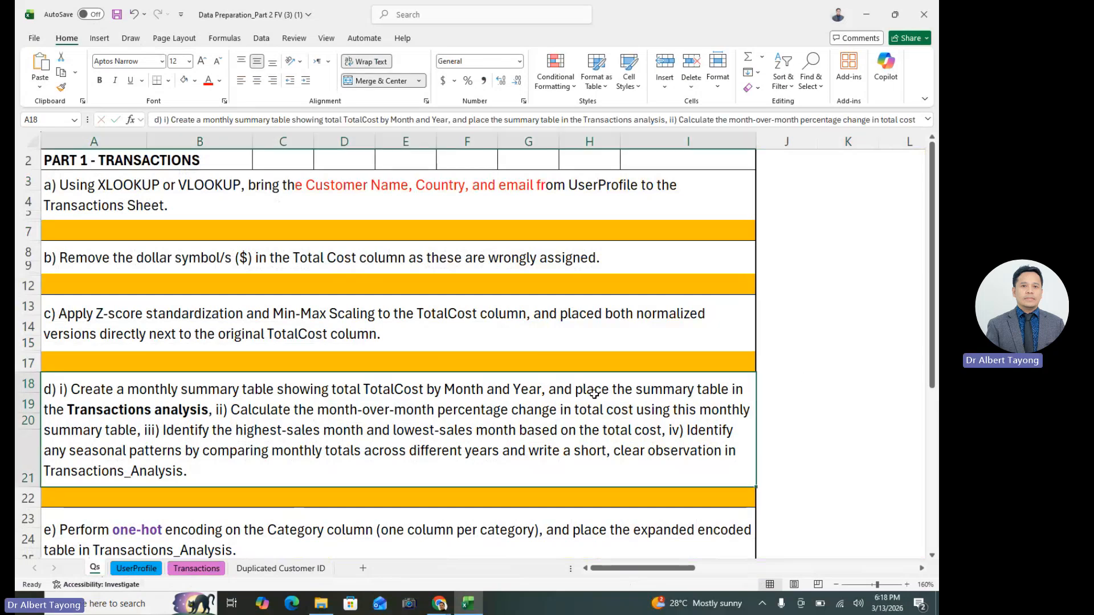
{"action": "double_click", "coordinate": [347, 389]}
{"action": "left_click", "coordinate": [560, 411]}
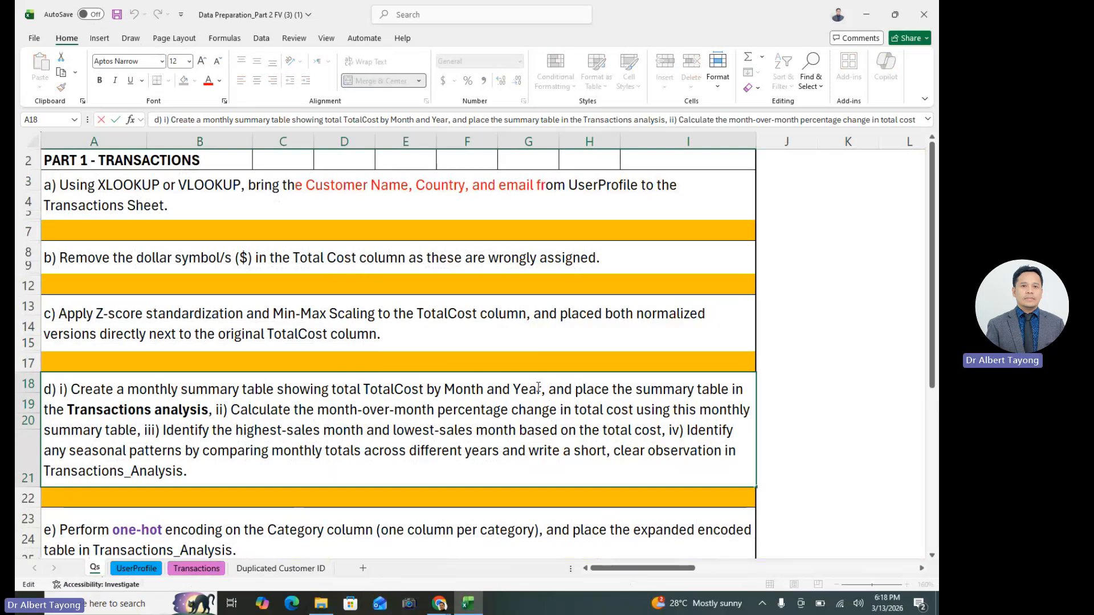
{"action": "left_click_drag", "start_coordinate": [545, 389], "coordinate": [427, 390]}
{"action": "left_click", "coordinate": [548, 424]}
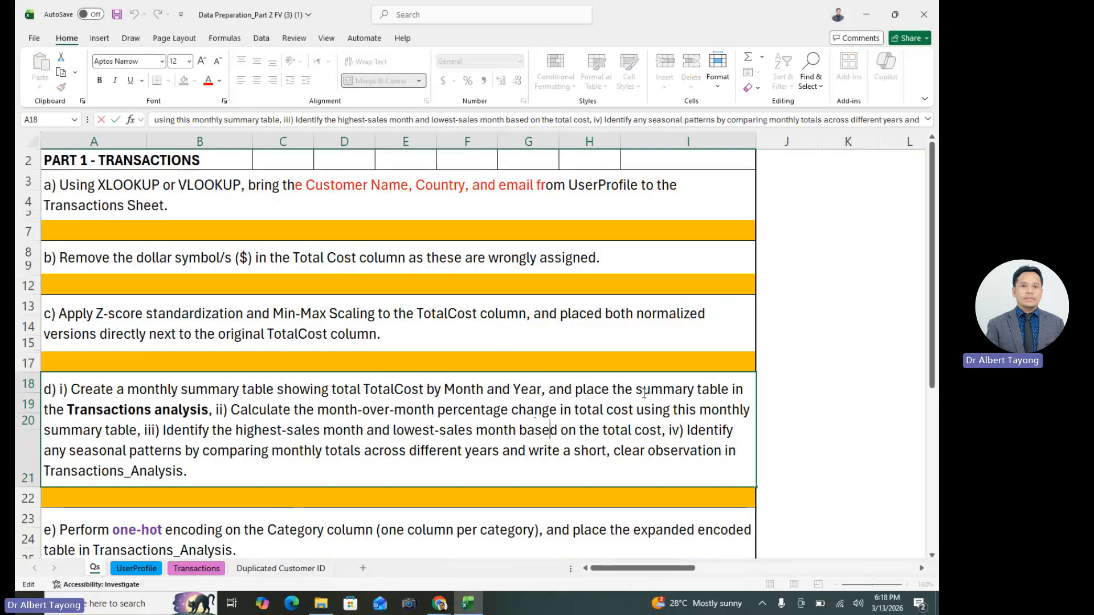
{"action": "left_click_drag", "start_coordinate": [68, 411], "coordinate": [208, 411]}
{"action": "left_click", "coordinate": [438, 411]}
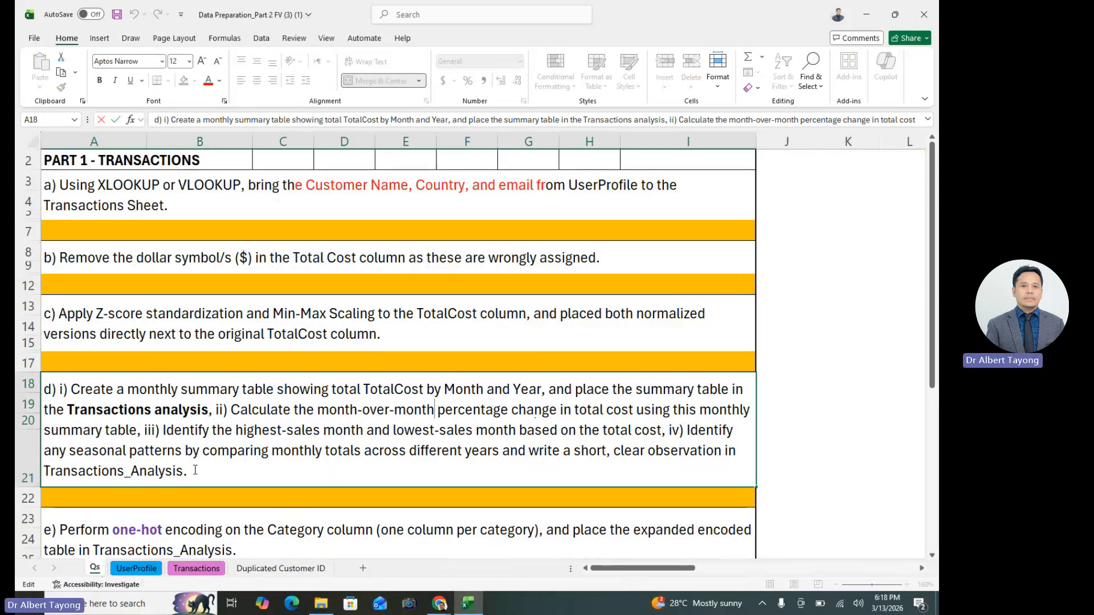
- Check on the Transactions sheet which columns the summary needs, from OrderID to Adjusted TotalCost, leaving out the Z-score and Min-Max columns
{"action": "left_click", "coordinate": [196, 569]}
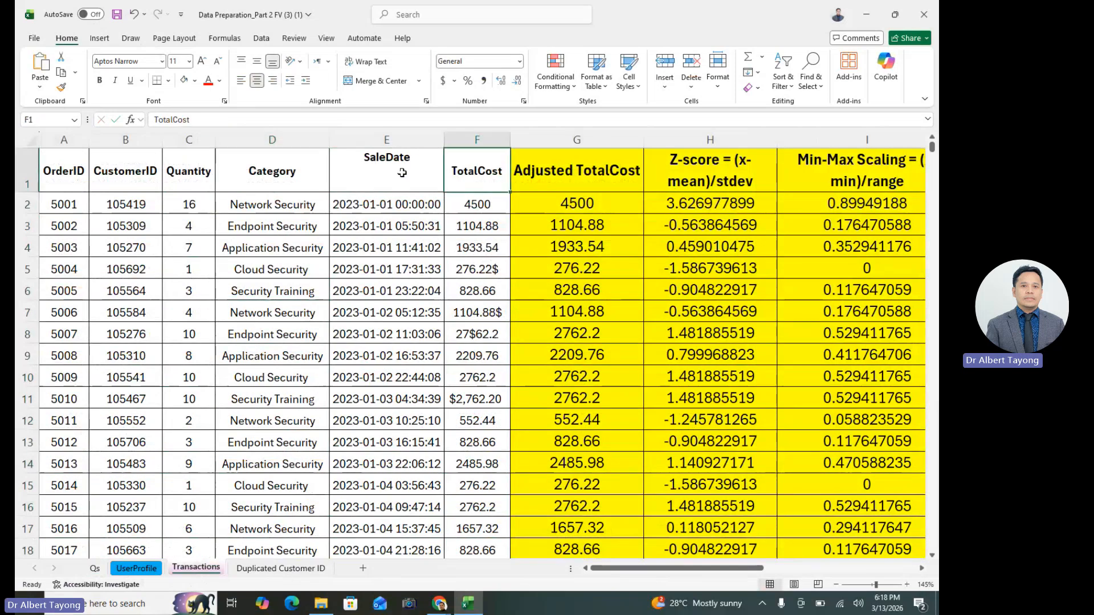
{"action": "left_click_drag", "start_coordinate": [402, 173], "coordinate": [291, 176]}
{"action": "left_click", "coordinate": [577, 378]}
{"action": "left_click_drag", "start_coordinate": [581, 179], "coordinate": [90, 184]}
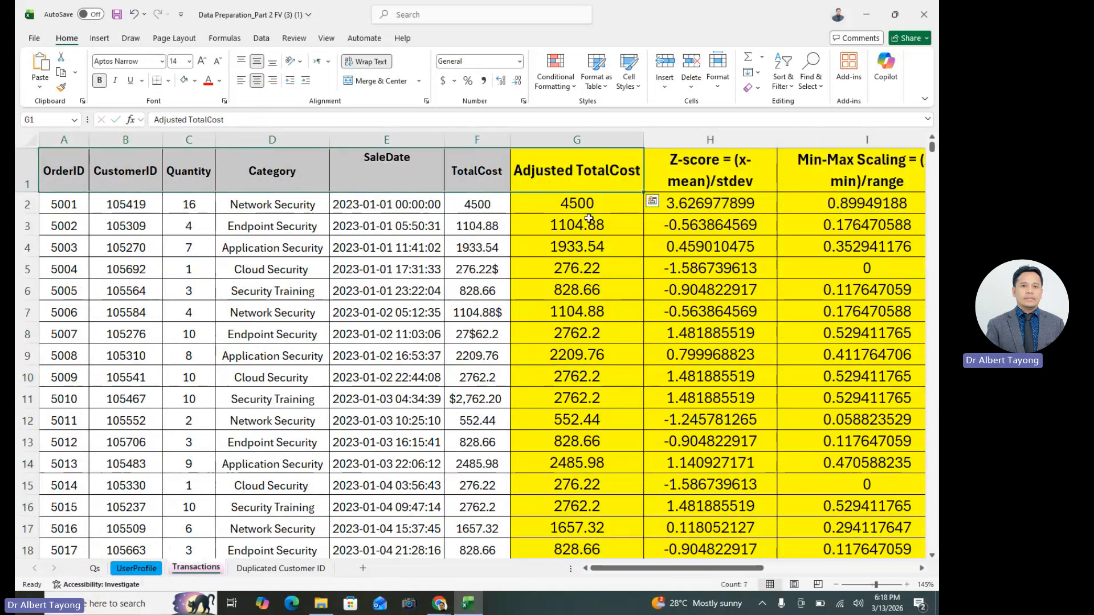
{"action": "left_click", "coordinate": [694, 133]}
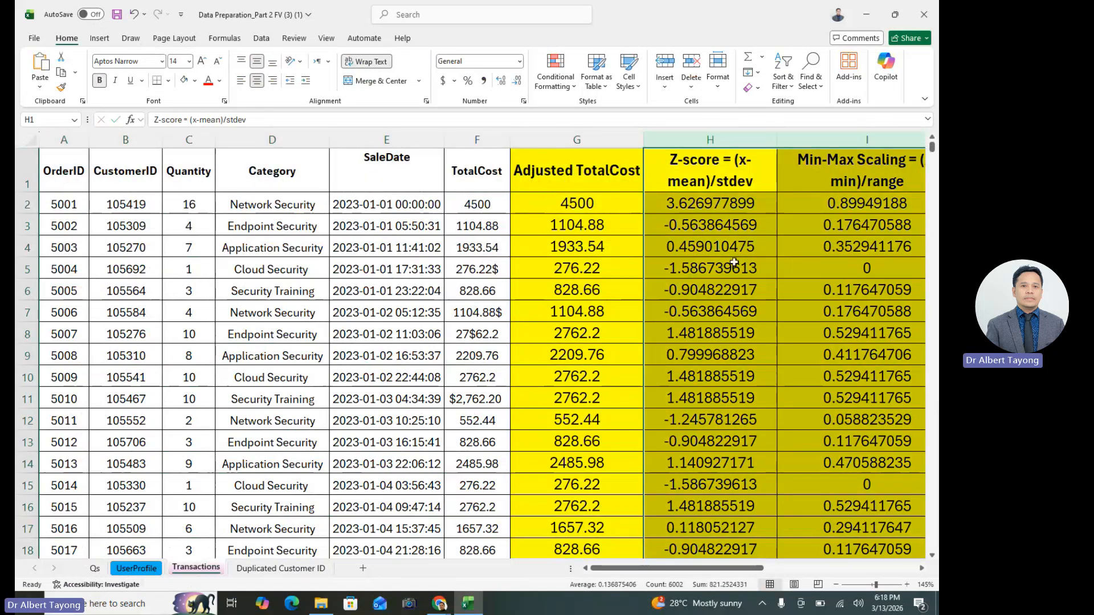
{"action": "left_click", "coordinate": [678, 330]}
{"action": "left_click_drag", "start_coordinate": [613, 166], "coordinate": [57, 174]}
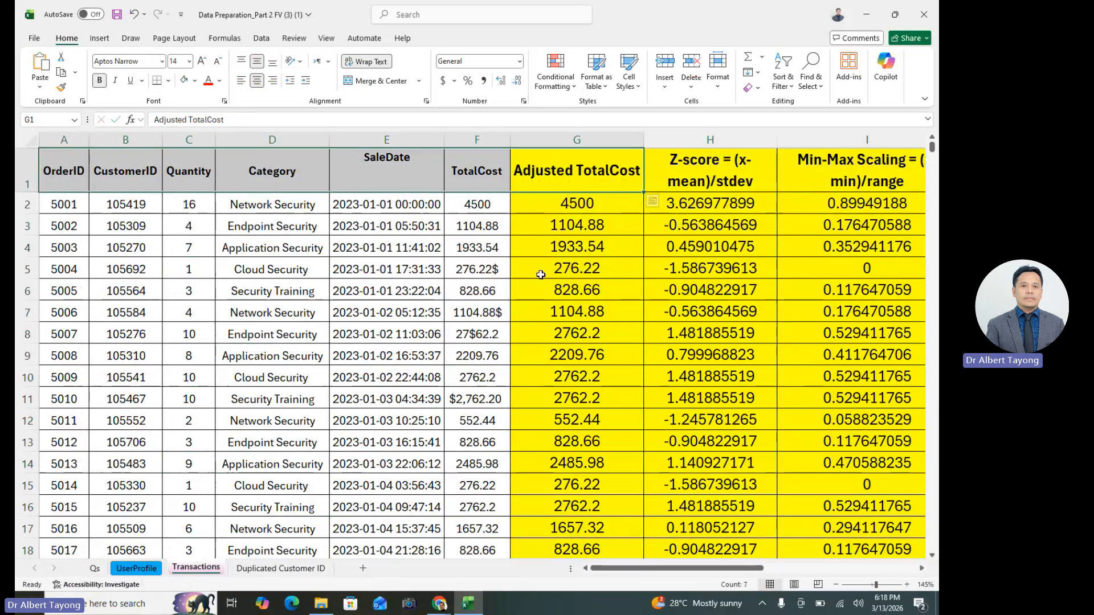
{"action": "left_click", "coordinate": [542, 200]}
- Try to insert a PivotTable from the OrderID to Adjusted TotalCost data into cell N2 of the Transactions sheet
{"action": "left_click_drag", "start_coordinate": [570, 171], "coordinate": [72, 179]}
{"action": "key", "text": "ctrl+shift+Down"}
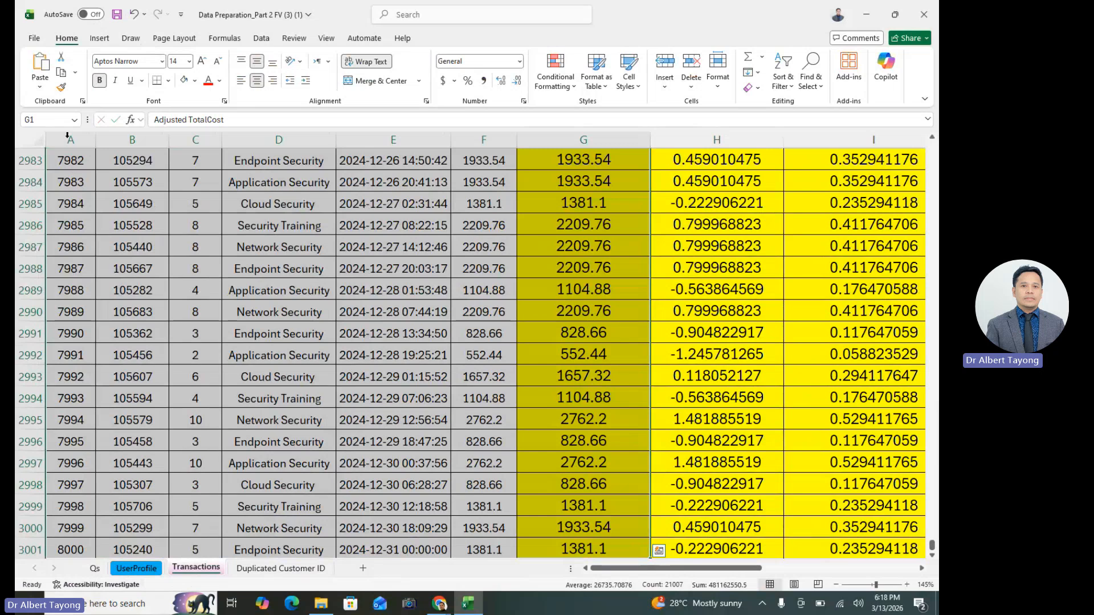
{"action": "scroll", "coordinate": [20, 58], "scroll_direction": "down", "scroll_amount": 7}
{"action": "scroll", "coordinate": [537, 378], "scroll_direction": "down", "scroll_amount": 6}
{"action": "scroll", "coordinate": [535, 366], "scroll_direction": "up", "scroll_amount": 7}
{"action": "left_click", "coordinate": [99, 38]}
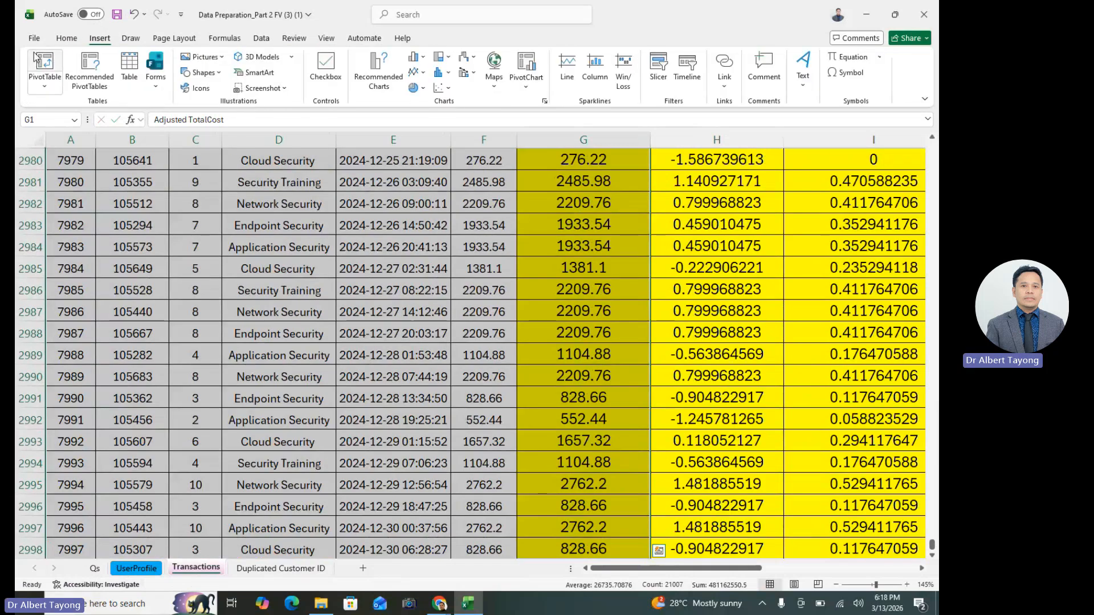
{"action": "left_click", "coordinate": [46, 67]}
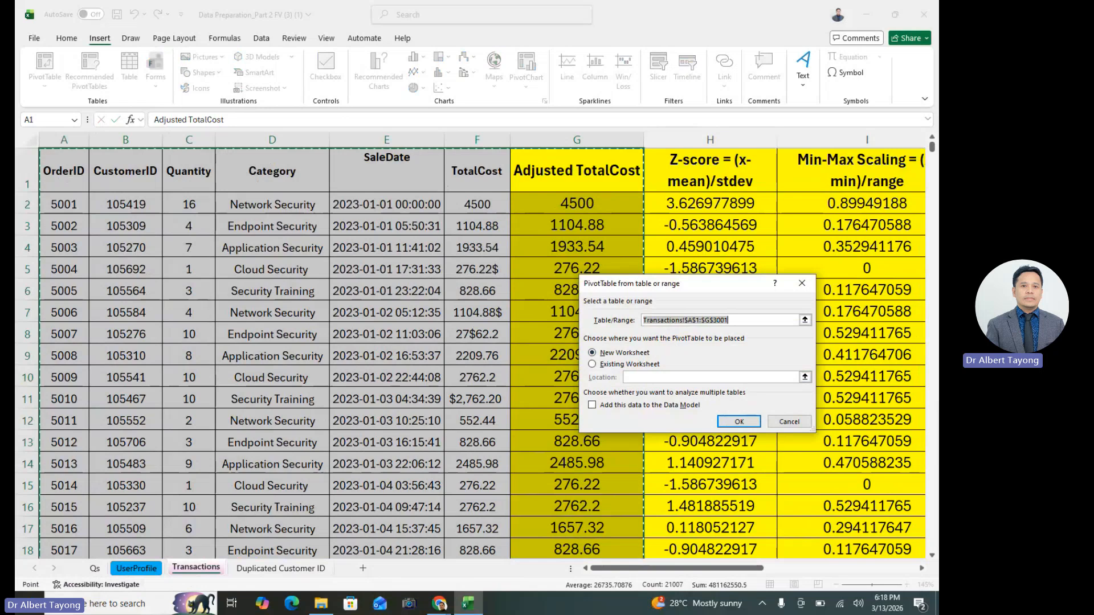
{"action": "left_click_drag", "start_coordinate": [662, 568], "coordinate": [818, 568]}
{"action": "left_click_drag", "start_coordinate": [747, 285], "coordinate": [545, 282]}
{"action": "left_click", "coordinate": [687, 226]}
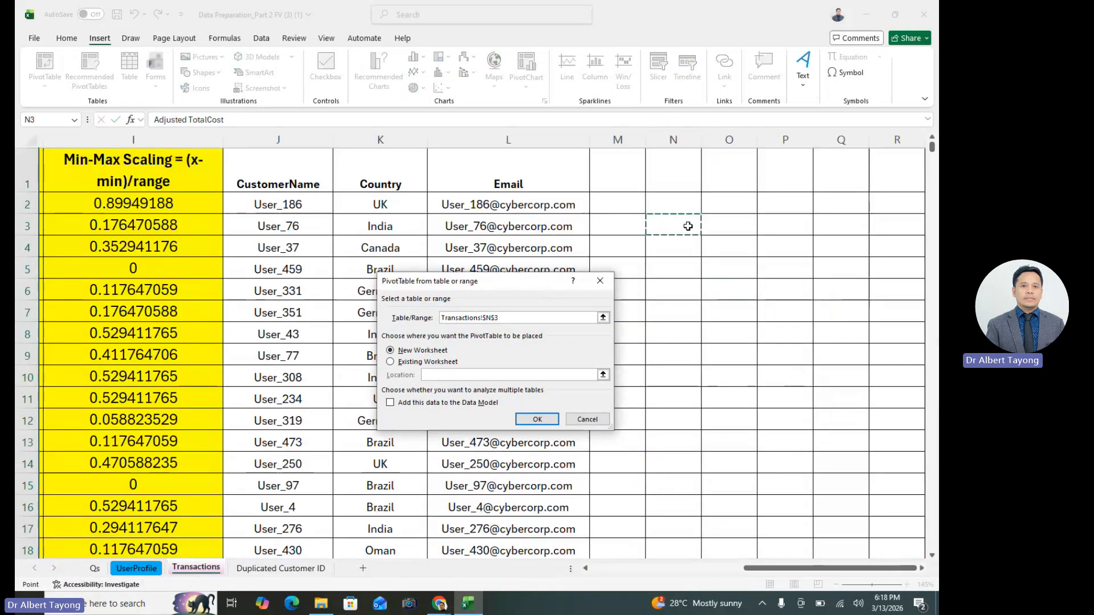
{"action": "left_click", "coordinate": [432, 375]}
{"action": "left_click", "coordinate": [668, 207]}
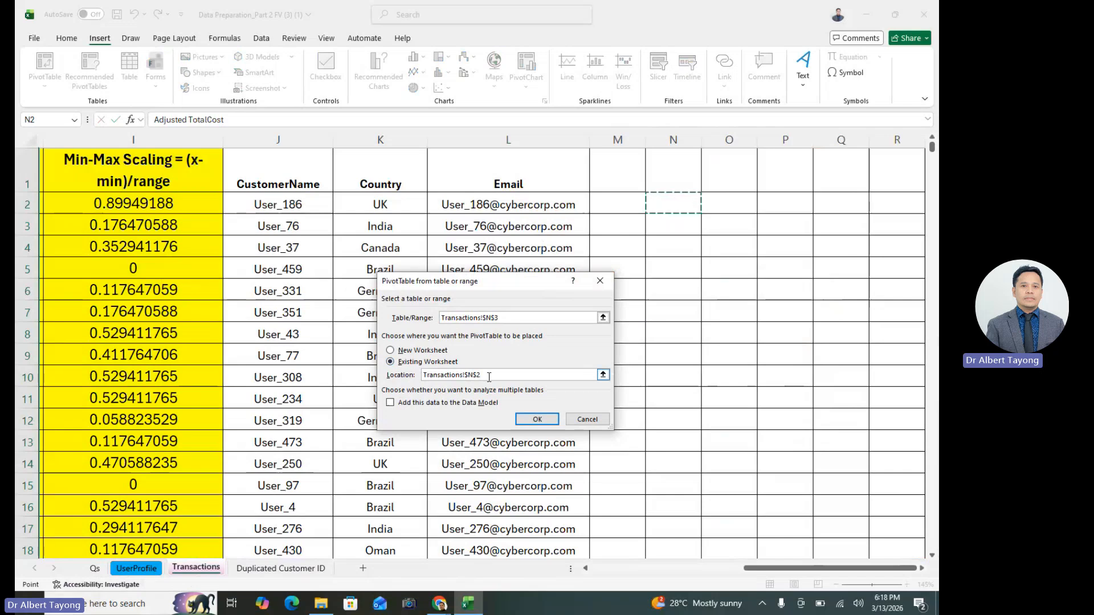
{"action": "left_click", "coordinate": [538, 422]}
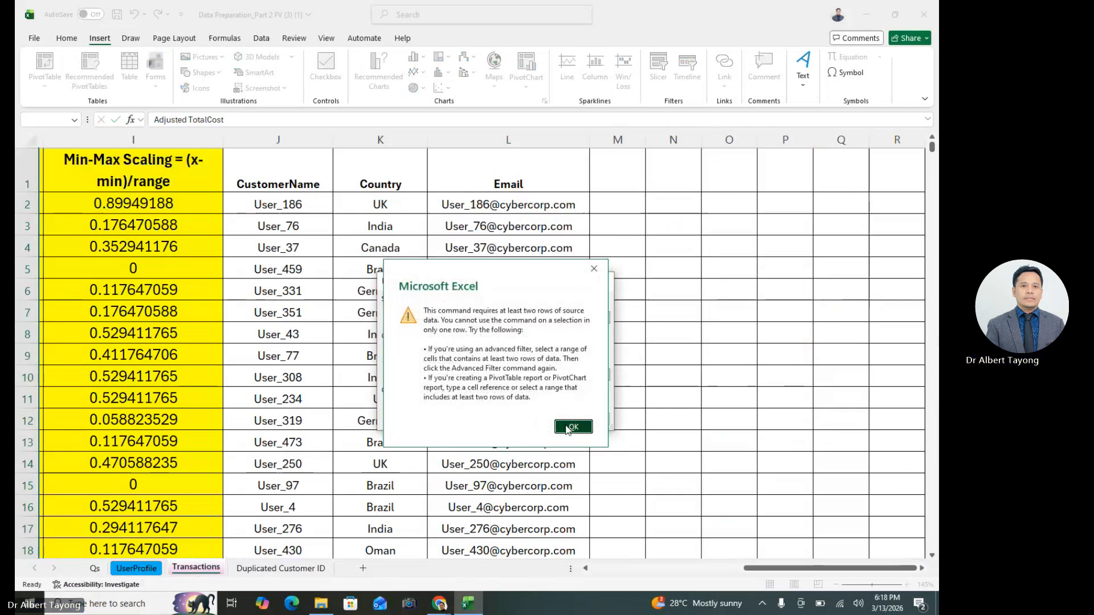
{"action": "left_click", "coordinate": [562, 424]}
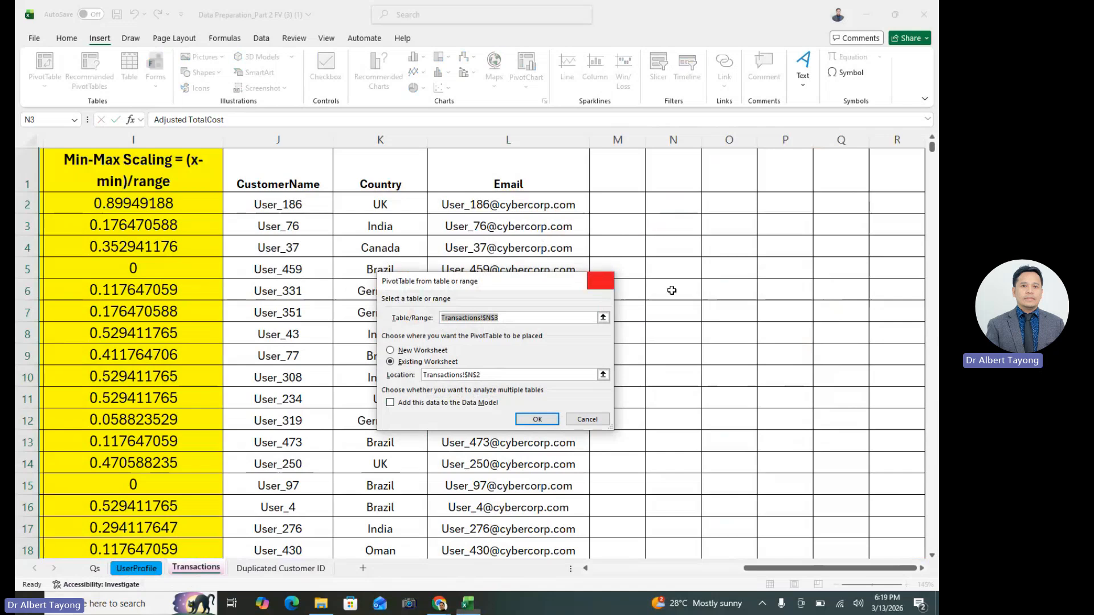
{"action": "left_click", "coordinate": [607, 287]}
- Select the Transactions data with headers from OrderID to Adjusted TotalCost, from row 1 down to row 3001
{"action": "left_click", "coordinate": [772, 342]}
{"action": "left_click_drag", "start_coordinate": [770, 571], "coordinate": [618, 570]}
{"action": "left_click", "coordinate": [829, 268]}
{"action": "left_click", "coordinate": [347, 304]}
{"action": "left_click", "coordinate": [521, 301]}
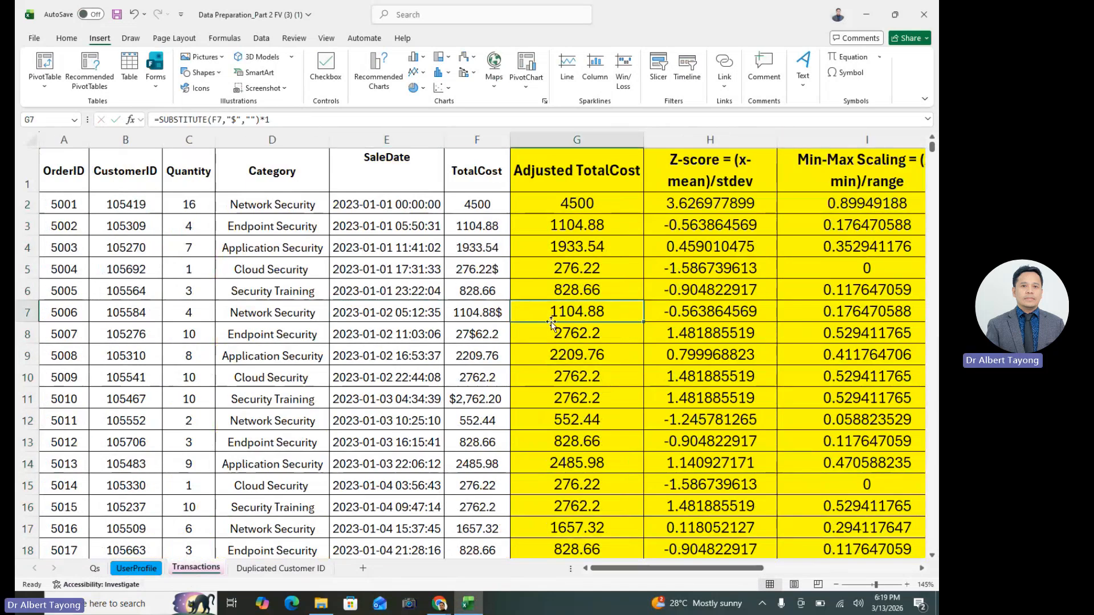
{"action": "scroll", "coordinate": [576, 444], "scroll_direction": "down", "scroll_amount": 2}
{"action": "scroll", "coordinate": [502, 351], "scroll_direction": "up", "scroll_amount": 1}
{"action": "scroll", "coordinate": [502, 351], "scroll_direction": "up", "scroll_amount": 1}
{"action": "left_click_drag", "start_coordinate": [64, 171], "coordinate": [569, 155]}
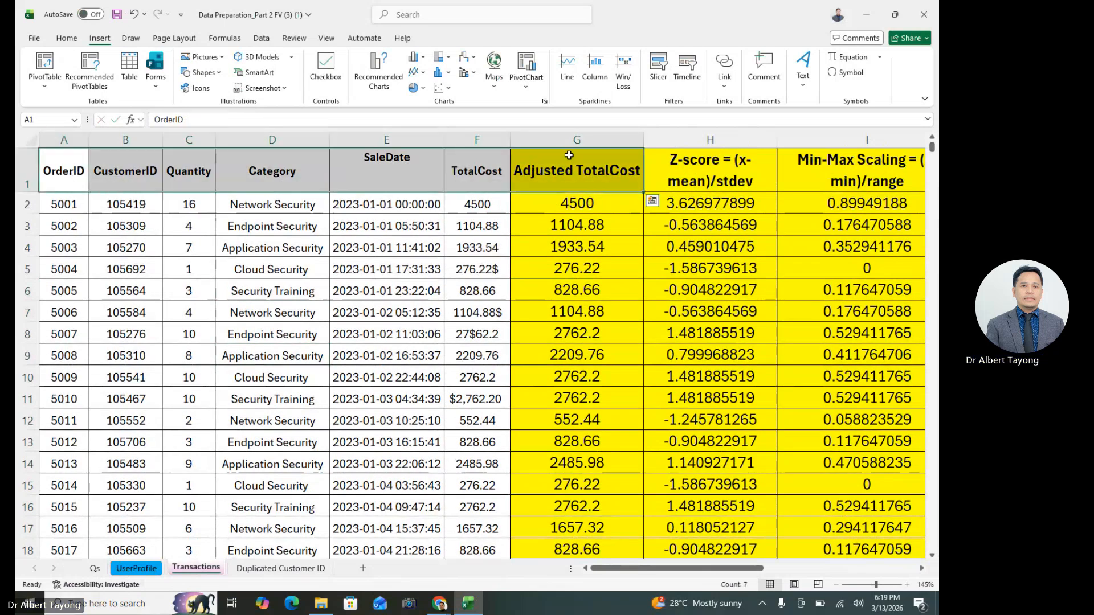
{"action": "key", "text": "ctrl+shift+Down"}
{"action": "scroll", "coordinate": [403, 180], "scroll_direction": "down", "scroll_amount": 2}
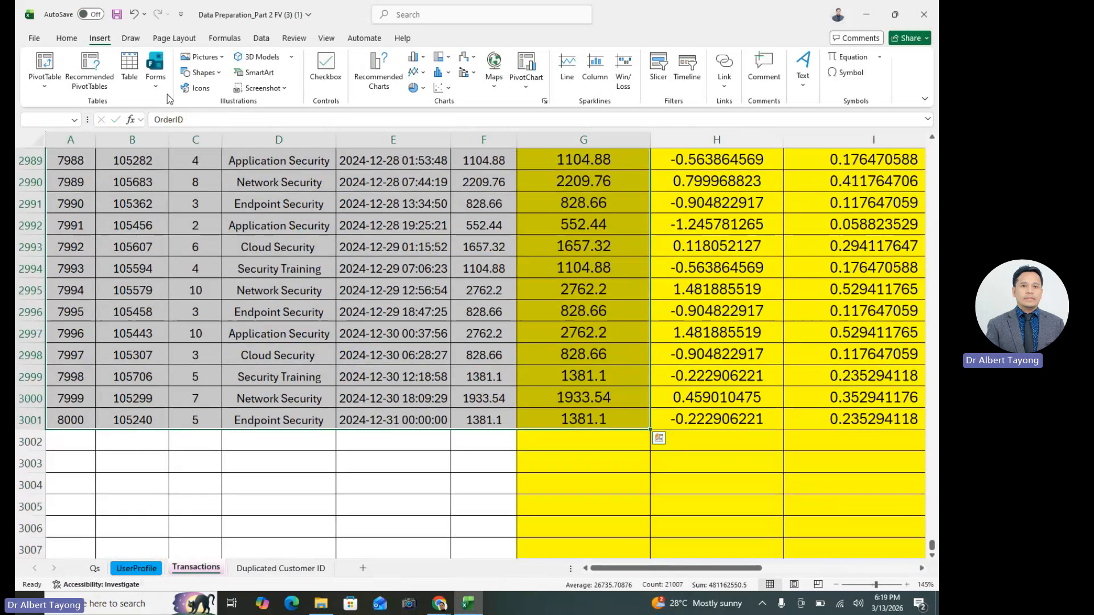
- Insert a PivotTable from Transactions range A1:G3001 into the existing worksheet at cell N3
{"action": "left_click", "coordinate": [48, 65]}
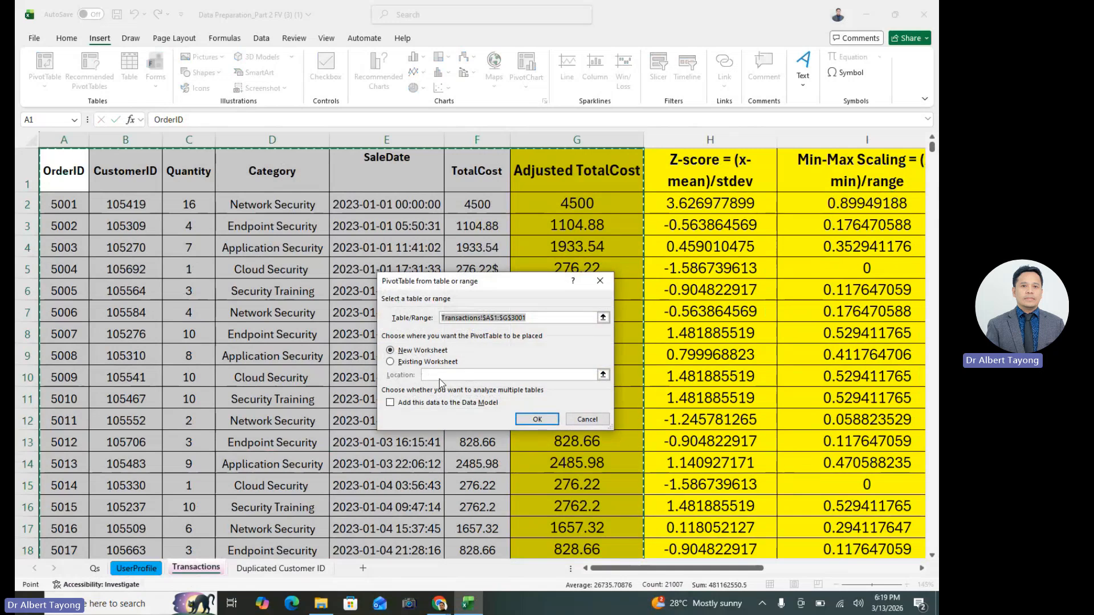
{"action": "left_click_drag", "start_coordinate": [661, 569], "coordinate": [814, 569]}
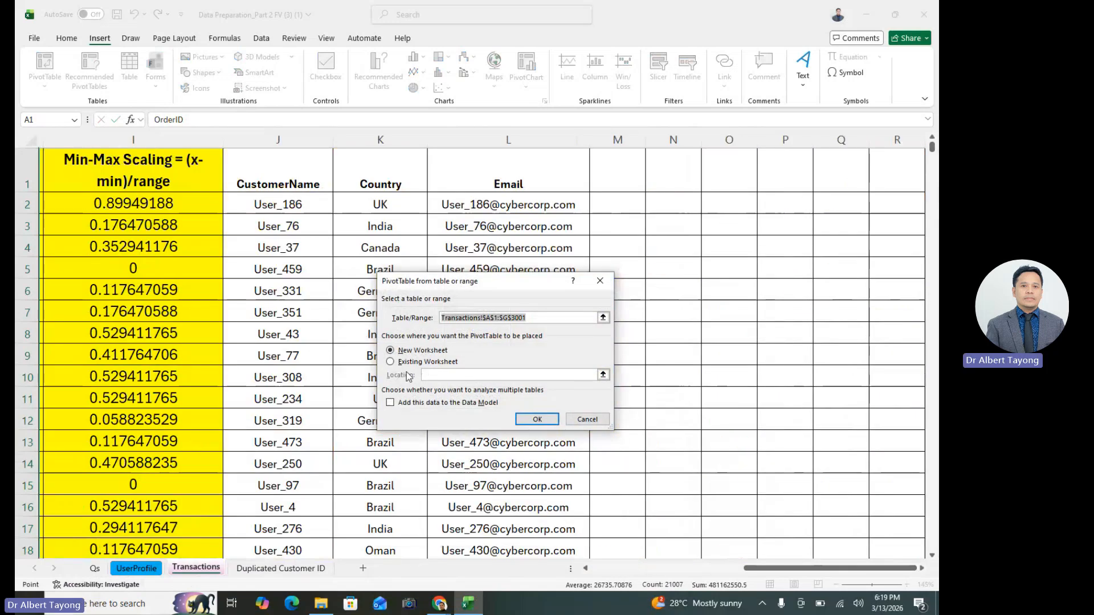
{"action": "left_click", "coordinate": [403, 364]}
{"action": "left_click", "coordinate": [656, 227]}
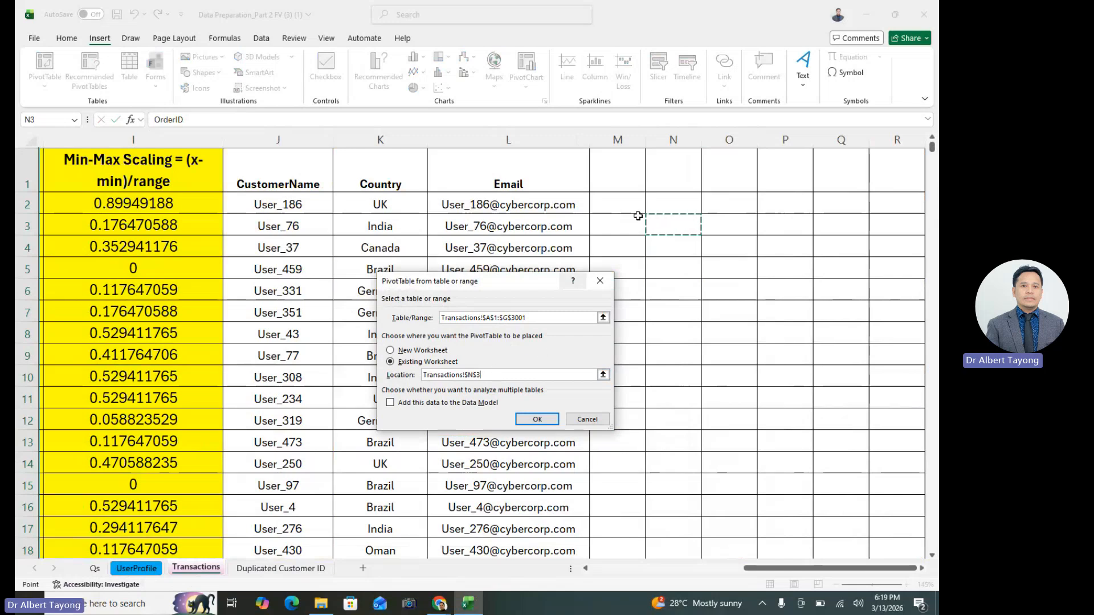
{"action": "left_click", "coordinate": [529, 423]}
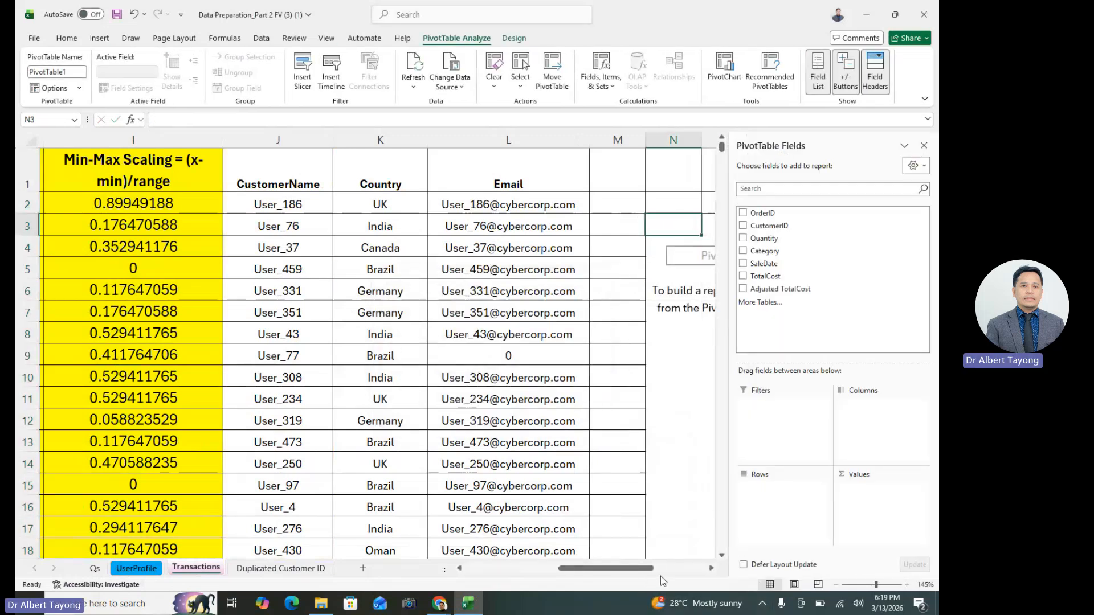
- Add TotalCost and SaleDate to the PivotTable as question d asks, and leave out the Quarters (SaleDate) grouping
{"action": "left_click_drag", "start_coordinate": [637, 569], "coordinate": [485, 579]}
{"action": "left_click", "coordinate": [95, 568]}
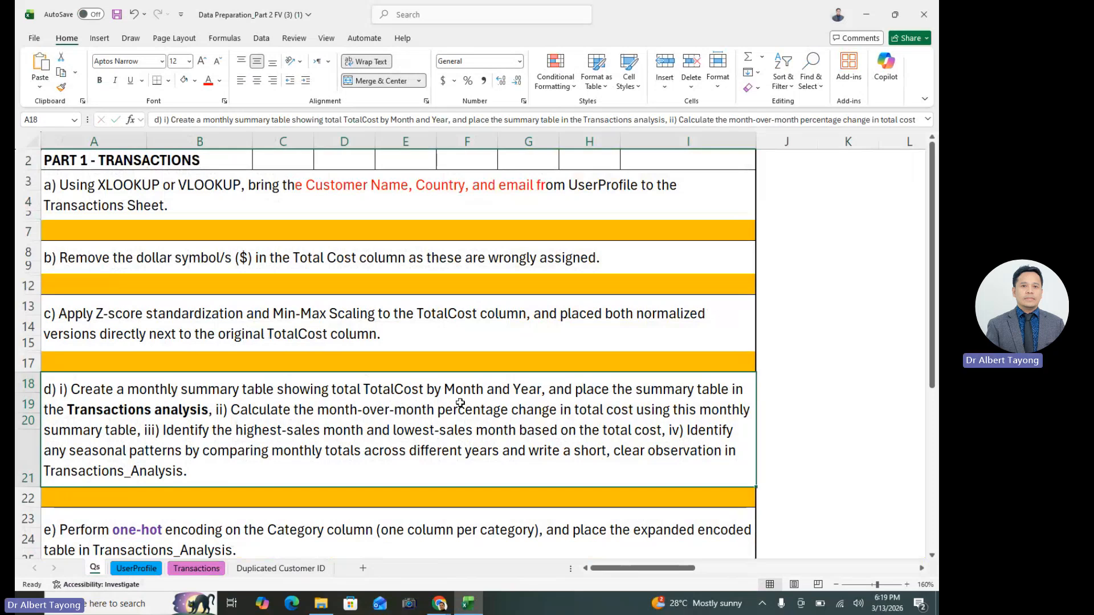
{"action": "left_click", "coordinate": [215, 569]}
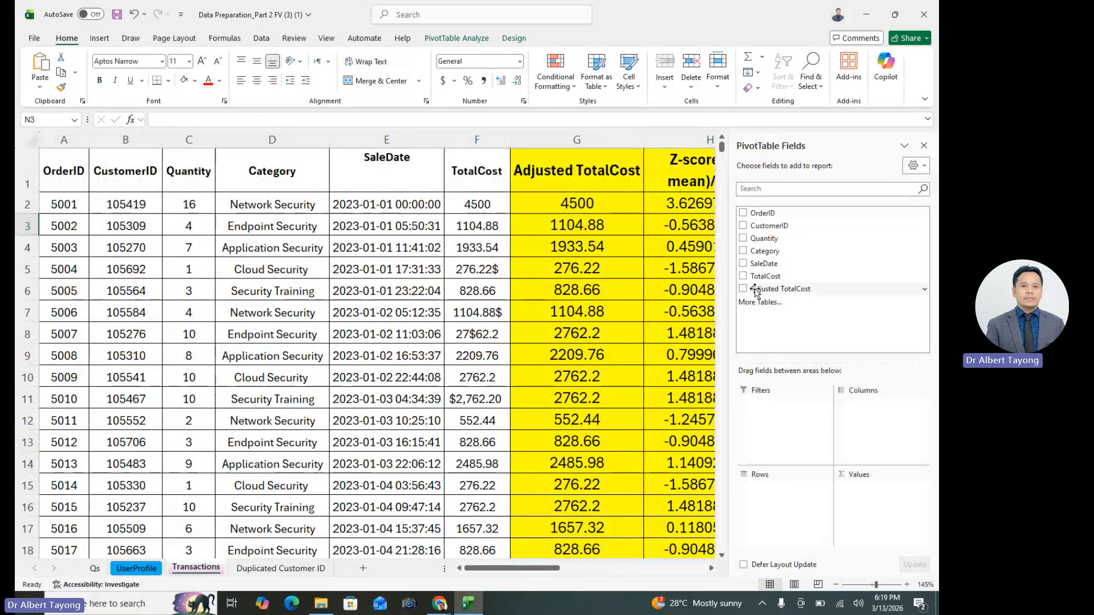
{"action": "left_click", "coordinate": [743, 276]}
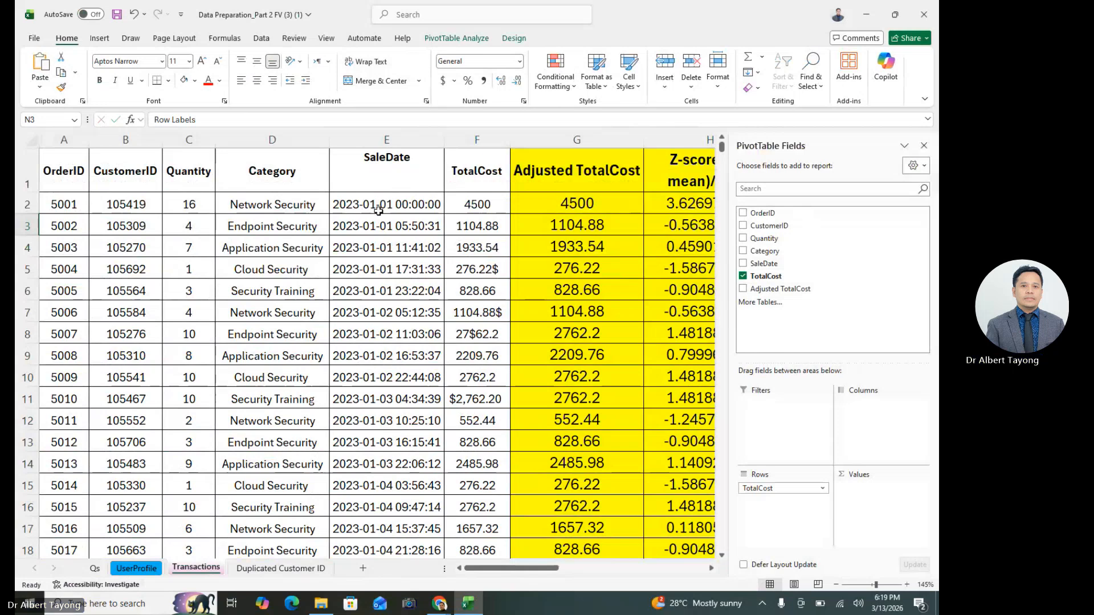
{"action": "left_click", "coordinate": [743, 263]}
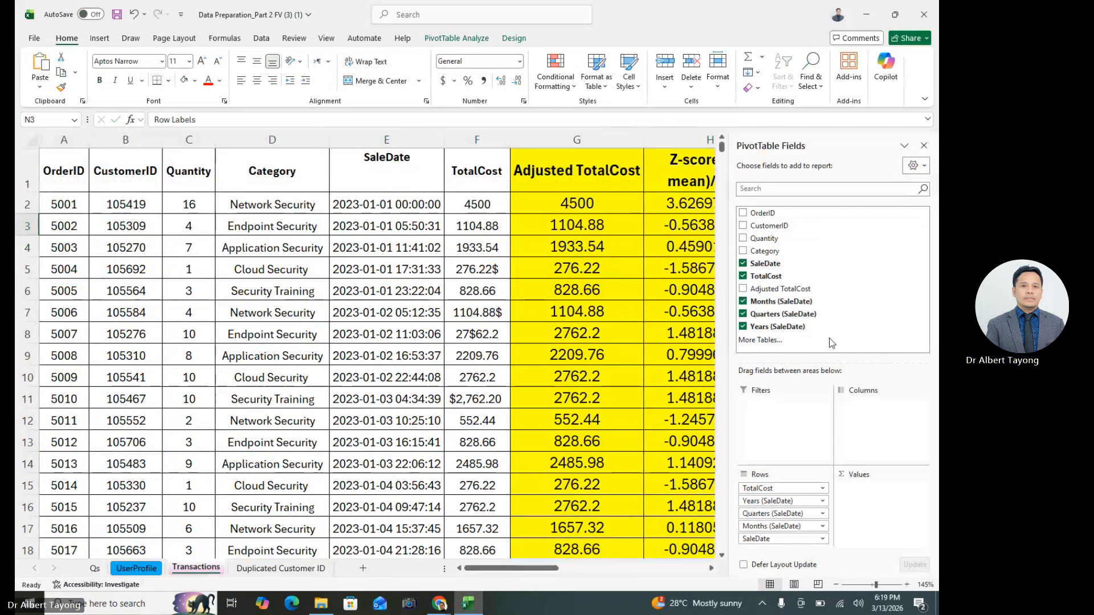
{"action": "left_click", "coordinate": [743, 314]}
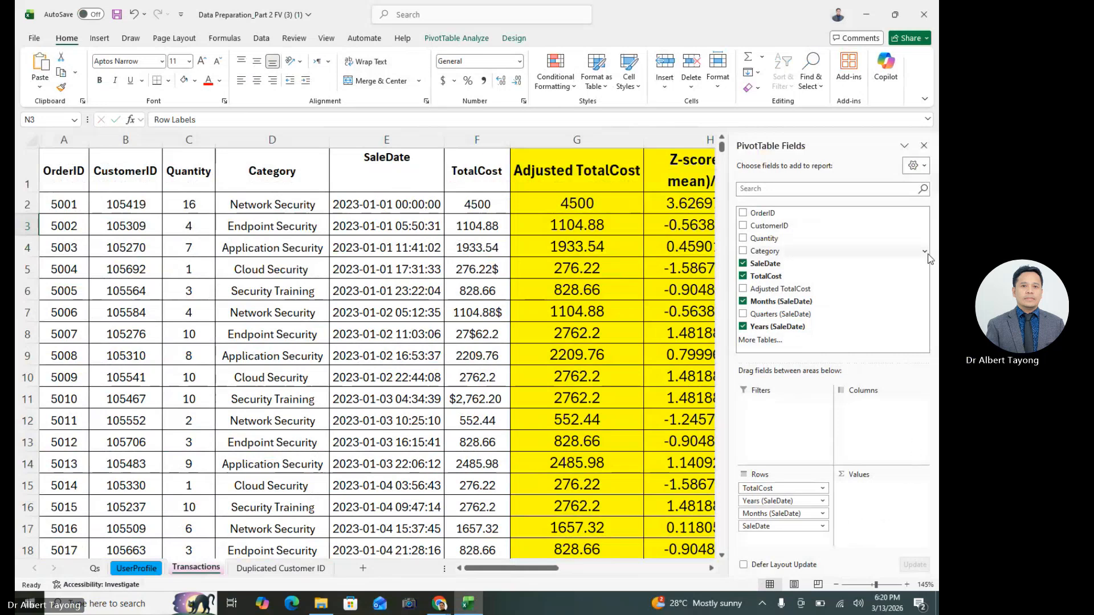
- Examine how the PivotTable in column N arranges its row labels by TotalCost value and year
{"action": "left_click", "coordinate": [924, 146]}
{"action": "left_click_drag", "start_coordinate": [730, 570], "coordinate": [889, 569]}
{"action": "scroll", "coordinate": [683, 362], "scroll_direction": "down", "scroll_amount": 1}
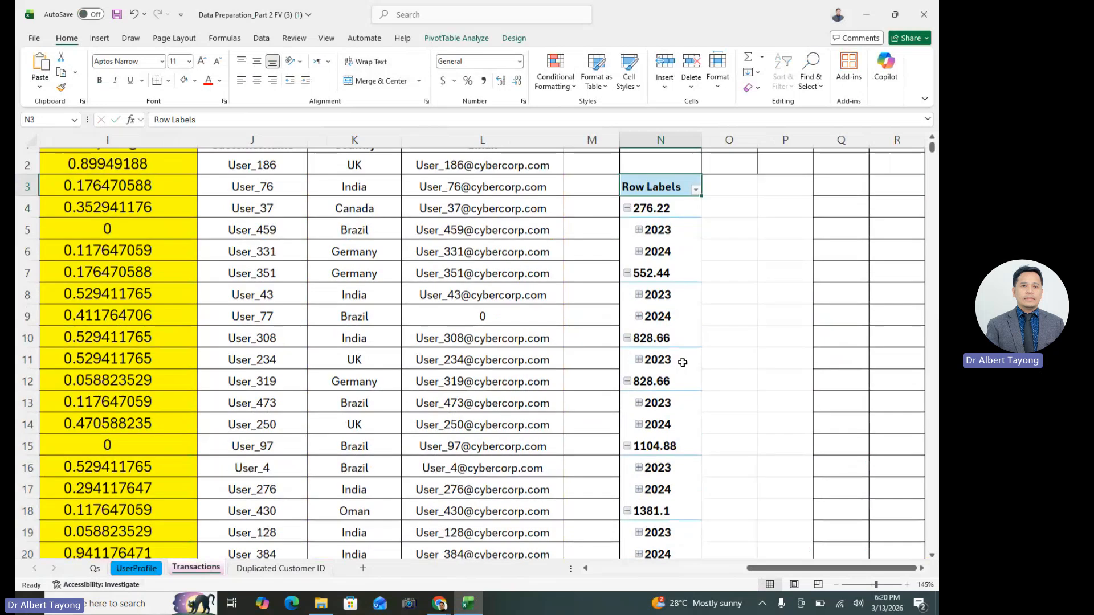
{"action": "scroll", "coordinate": [682, 362], "scroll_direction": "up", "scroll_amount": 1}
{"action": "left_click", "coordinate": [674, 281]}
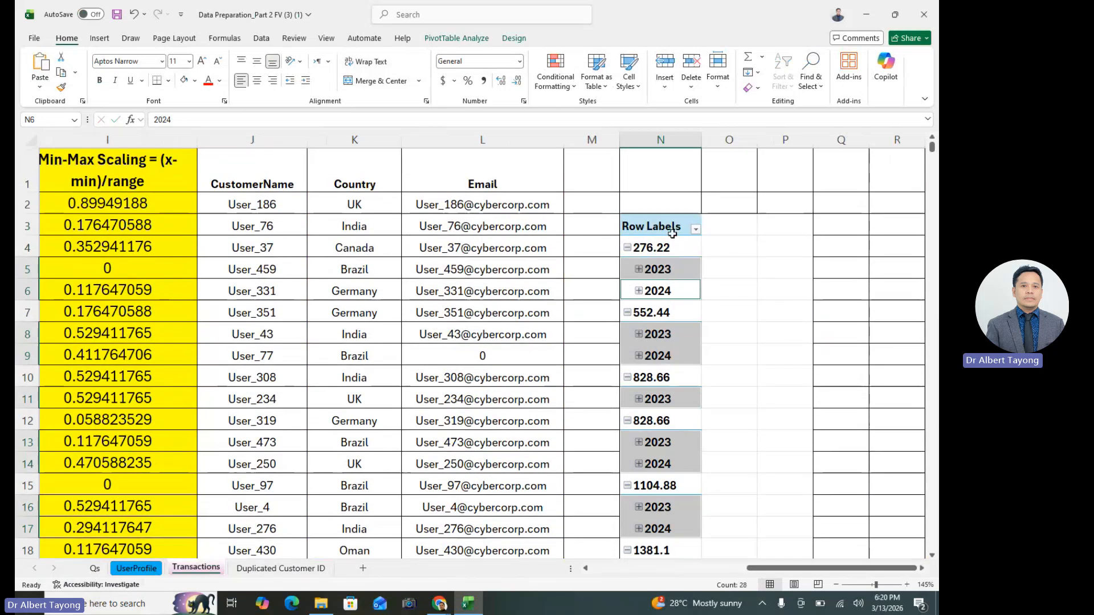
{"action": "left_click", "coordinate": [652, 290]}
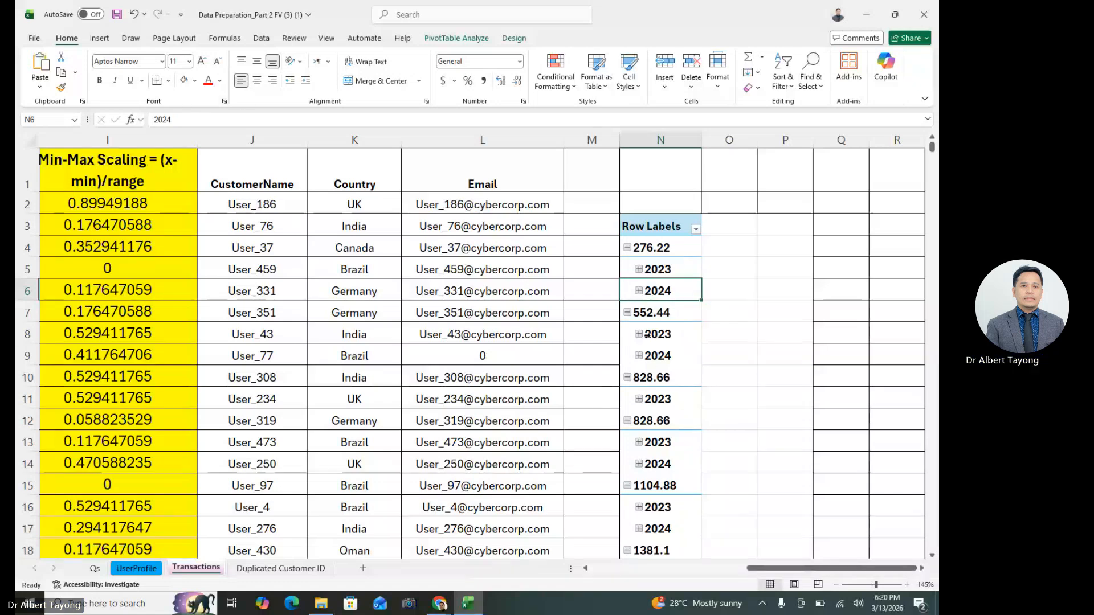
{"action": "left_click", "coordinate": [791, 265]}
{"action": "left_click", "coordinate": [675, 248]}
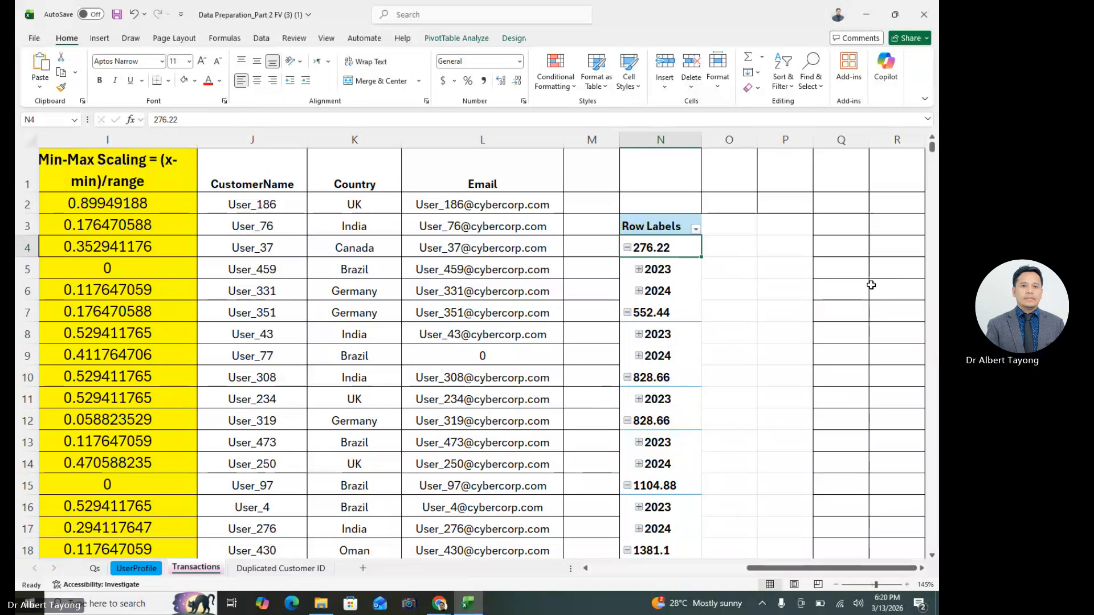
{"action": "left_click", "coordinate": [671, 281]}
{"action": "left_click", "coordinate": [664, 272]}
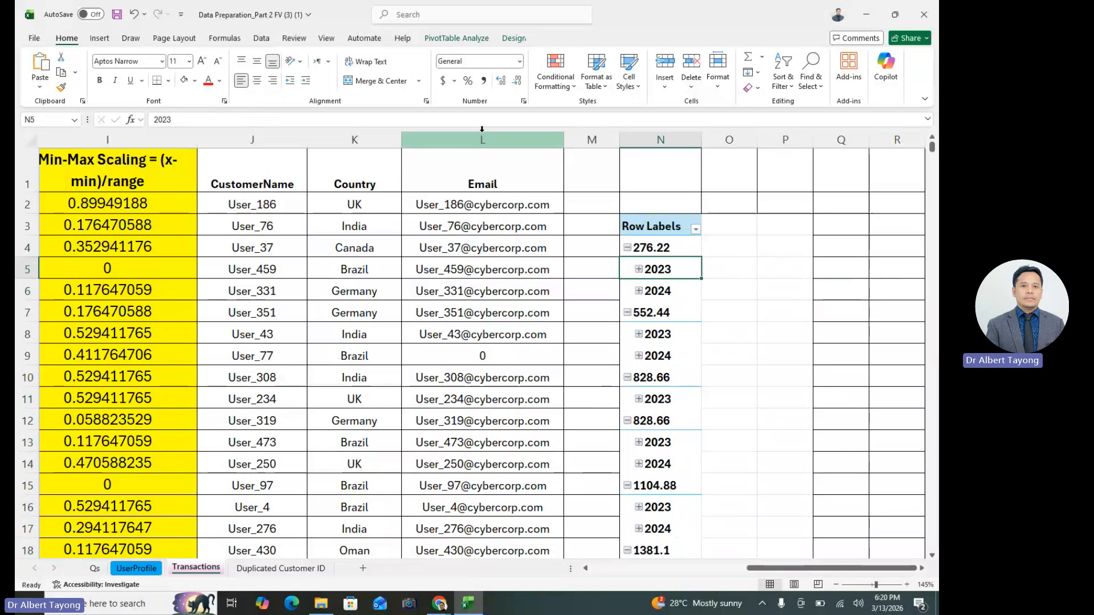
- Move TotalCost from the PivotTable's Rows to its Values and summarise it by Sum
{"action": "left_click", "coordinate": [459, 39]}
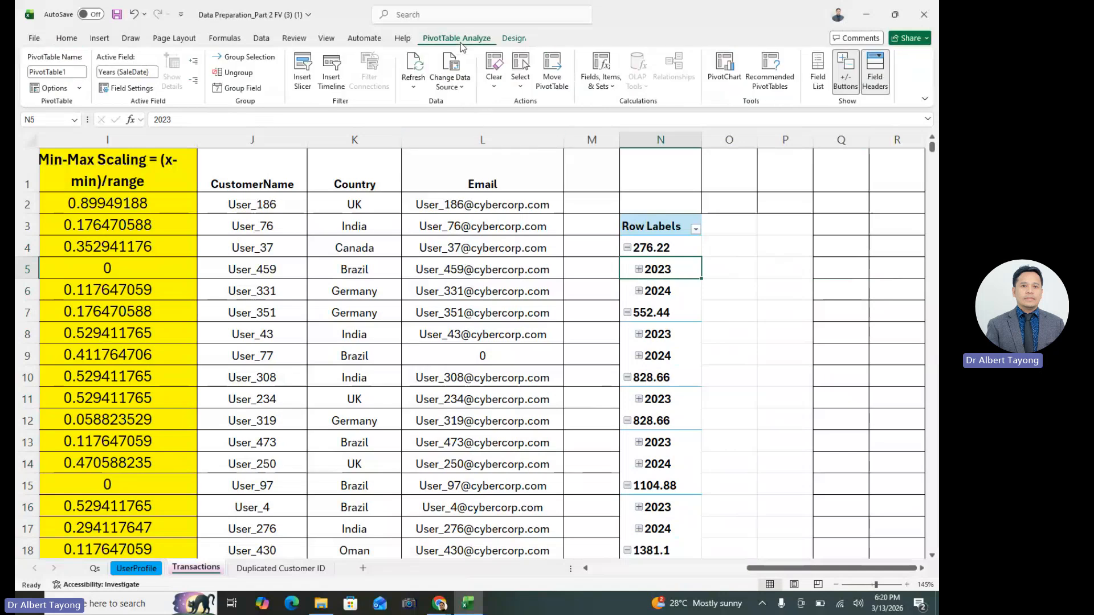
{"action": "left_click", "coordinate": [820, 69]}
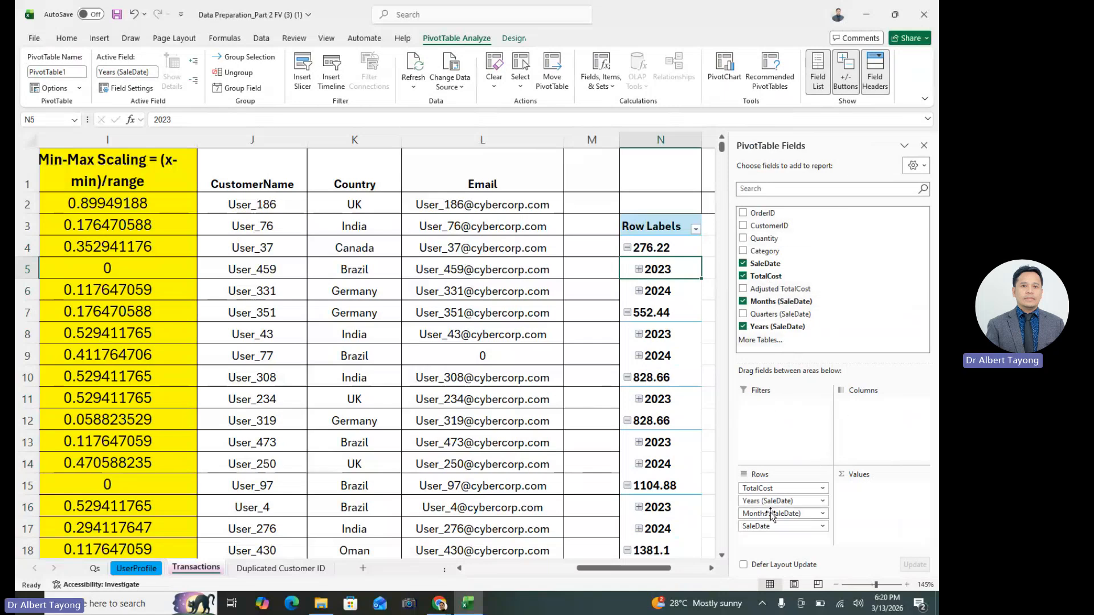
{"action": "left_click_drag", "start_coordinate": [759, 488], "coordinate": [880, 499]}
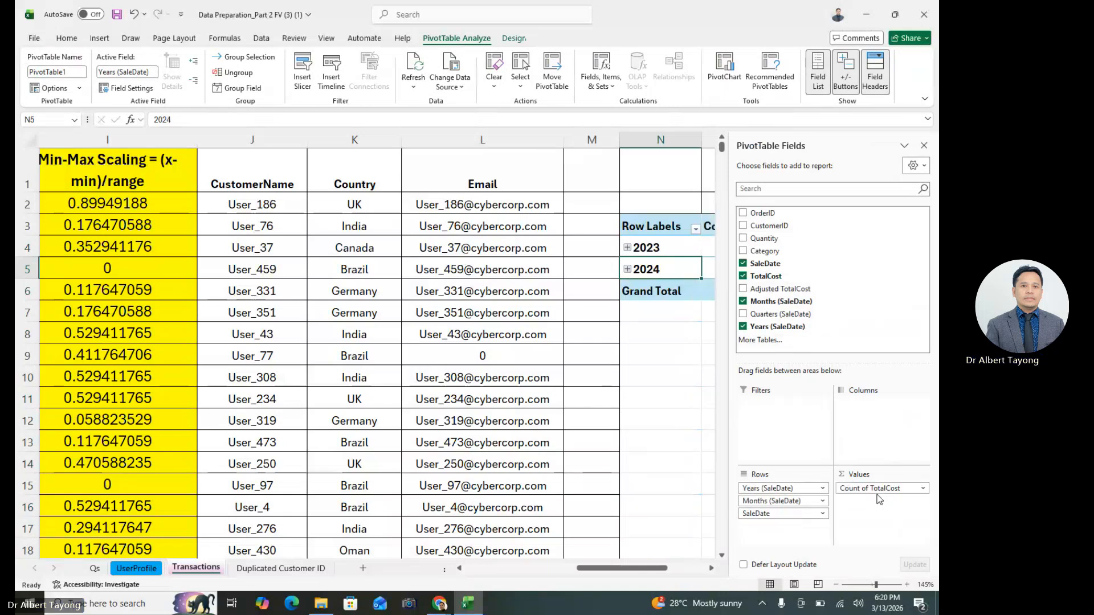
{"action": "left_click", "coordinate": [923, 489]}
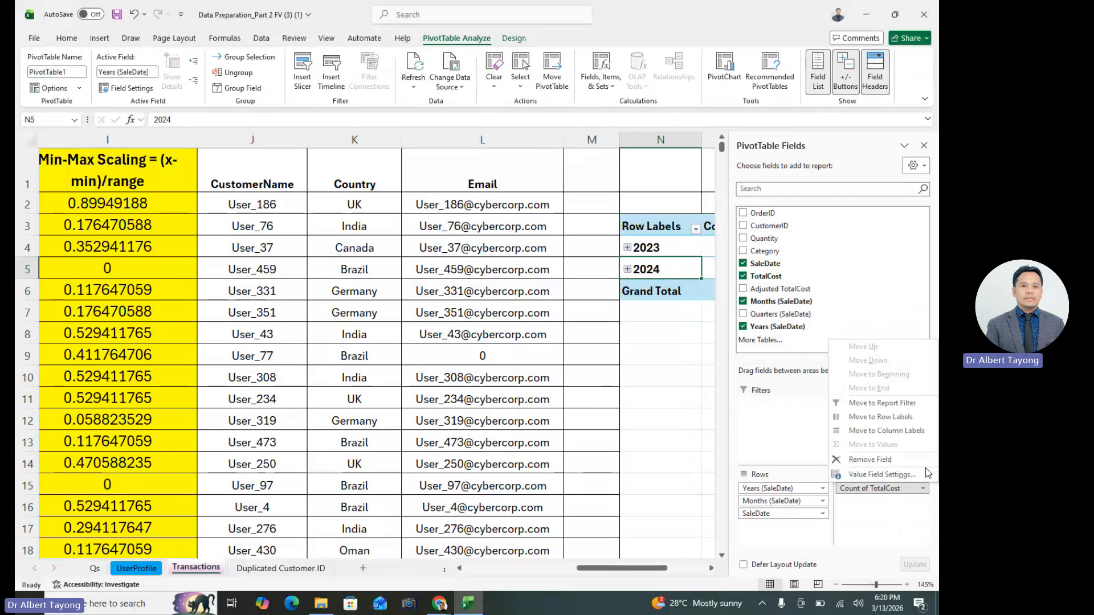
{"action": "left_click", "coordinate": [900, 476]}
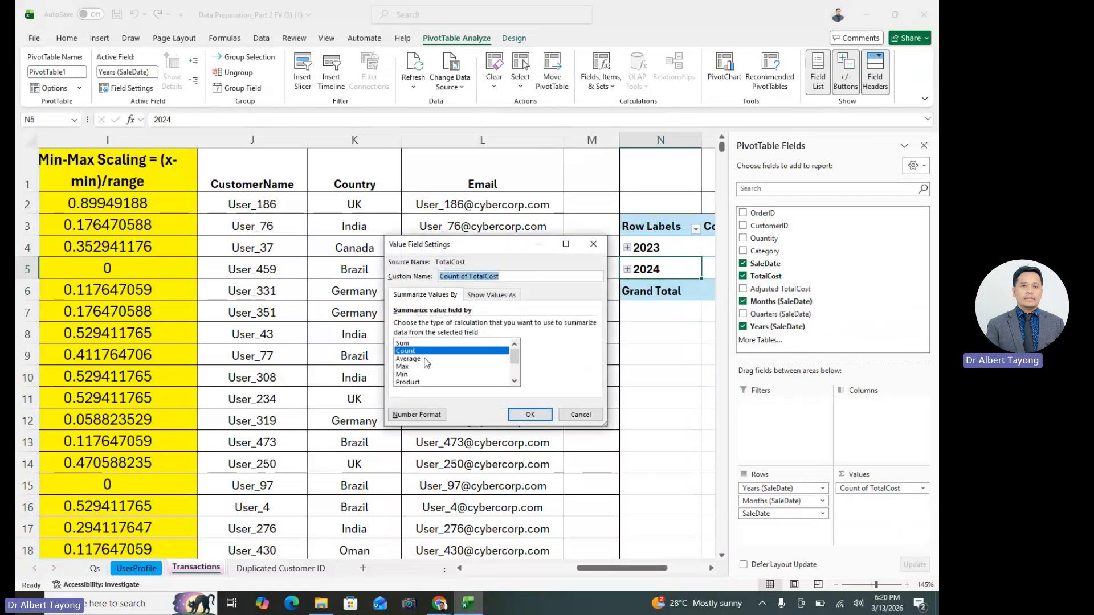
{"action": "left_click", "coordinate": [407, 343]}
{"action": "left_click", "coordinate": [529, 415]}
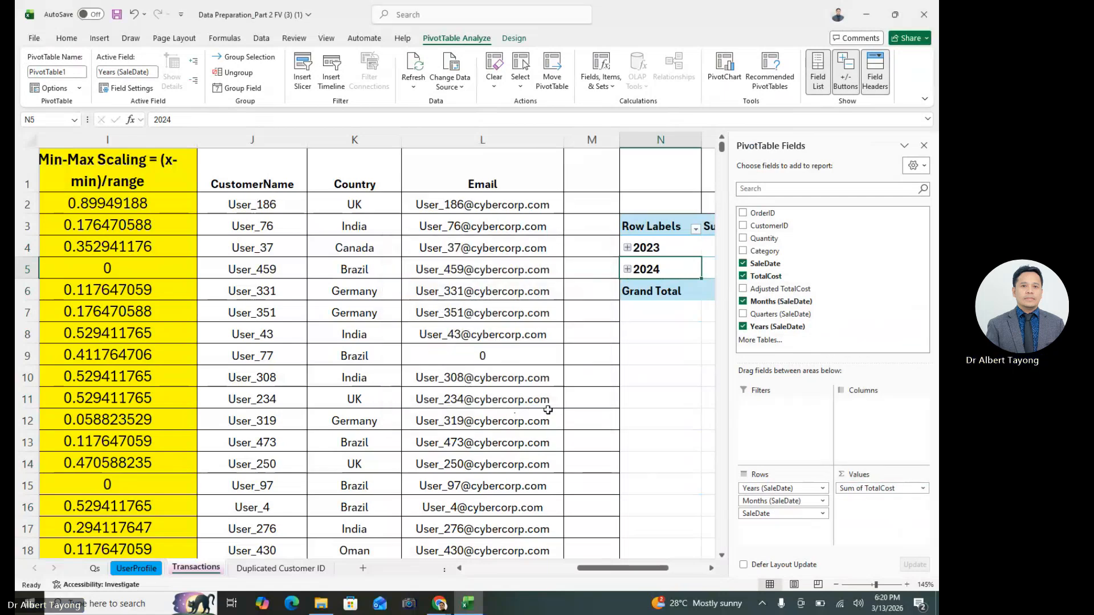
- Review the summed TotalCost per year in the PivotTable
{"action": "left_click", "coordinate": [640, 383]}
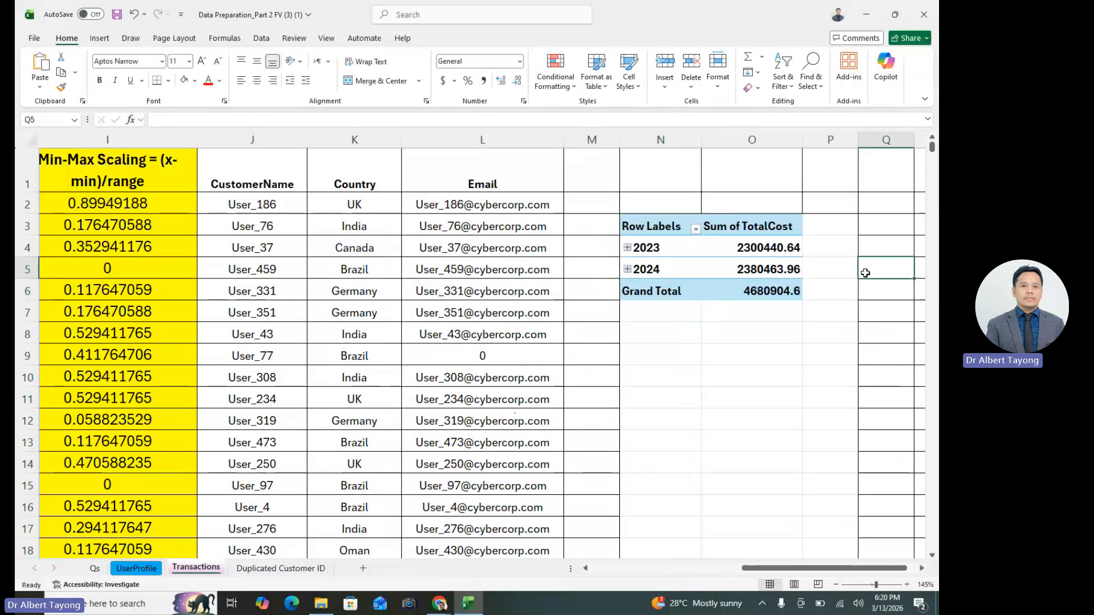
{"action": "left_click", "coordinate": [758, 249]}
{"action": "left_click", "coordinate": [674, 357]}
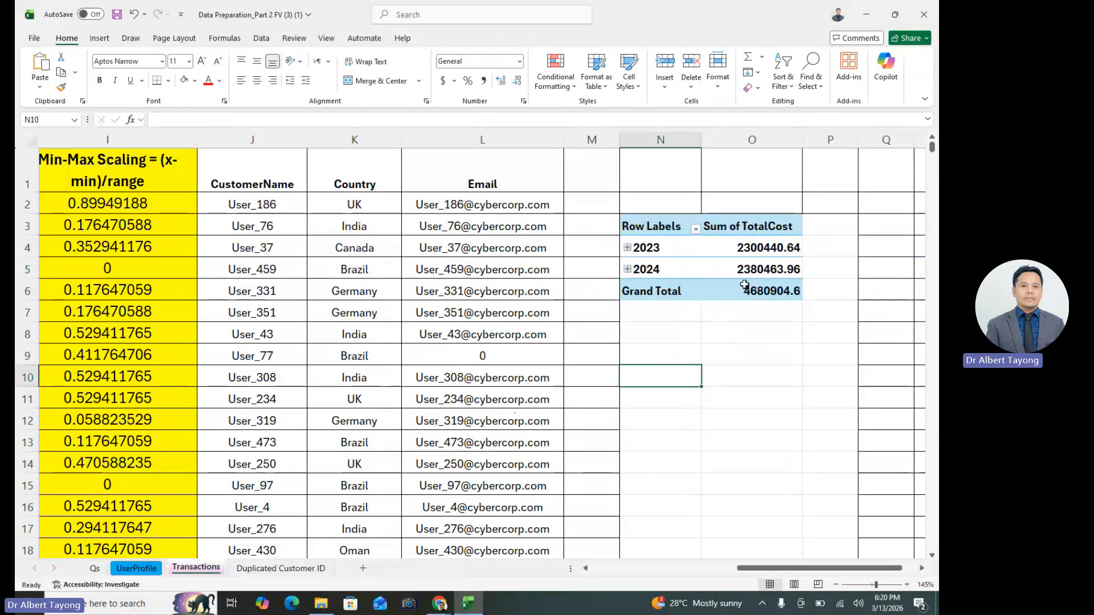
{"action": "left_click", "coordinate": [707, 248]}
{"action": "left_click", "coordinate": [667, 425]}
{"action": "left_click", "coordinate": [758, 269]}
{"action": "left_click", "coordinate": [629, 422]}
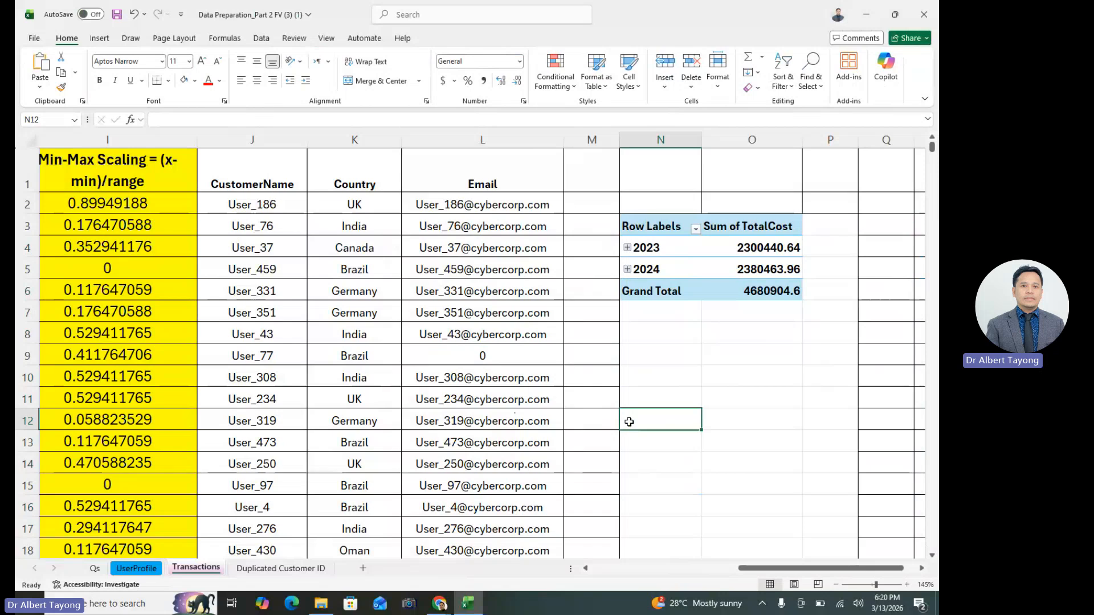
- Colour the words "Month and Year" red in question d on the Qs sheet
{"action": "left_click", "coordinate": [104, 569]}
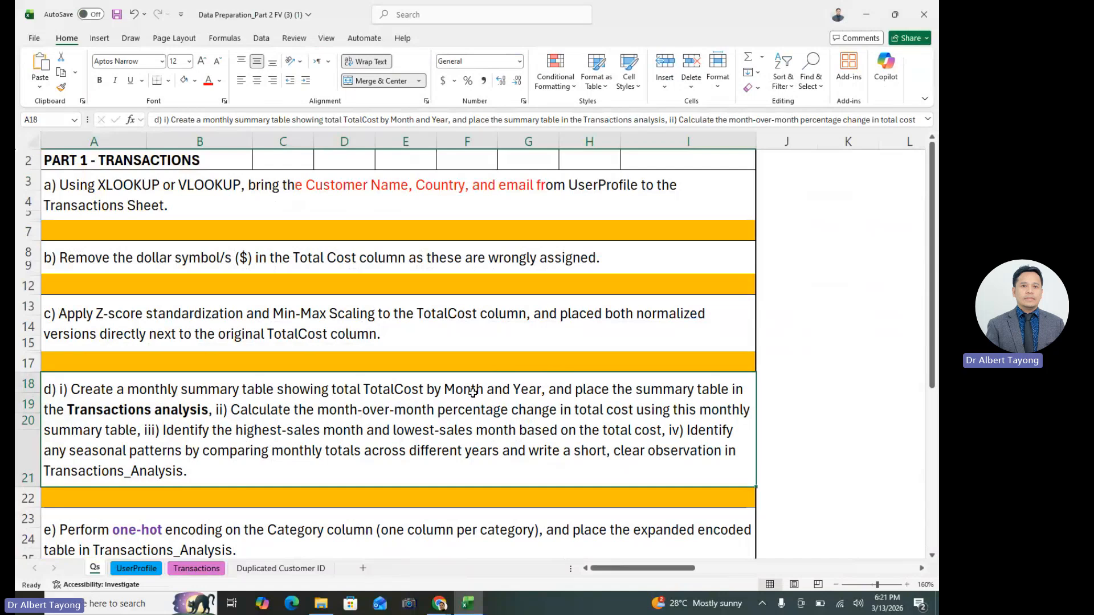
{"action": "double_click", "coordinate": [453, 390]}
{"action": "left_click_drag", "start_coordinate": [443, 389], "coordinate": [538, 389]}
{"action": "left_click", "coordinate": [209, 81]}
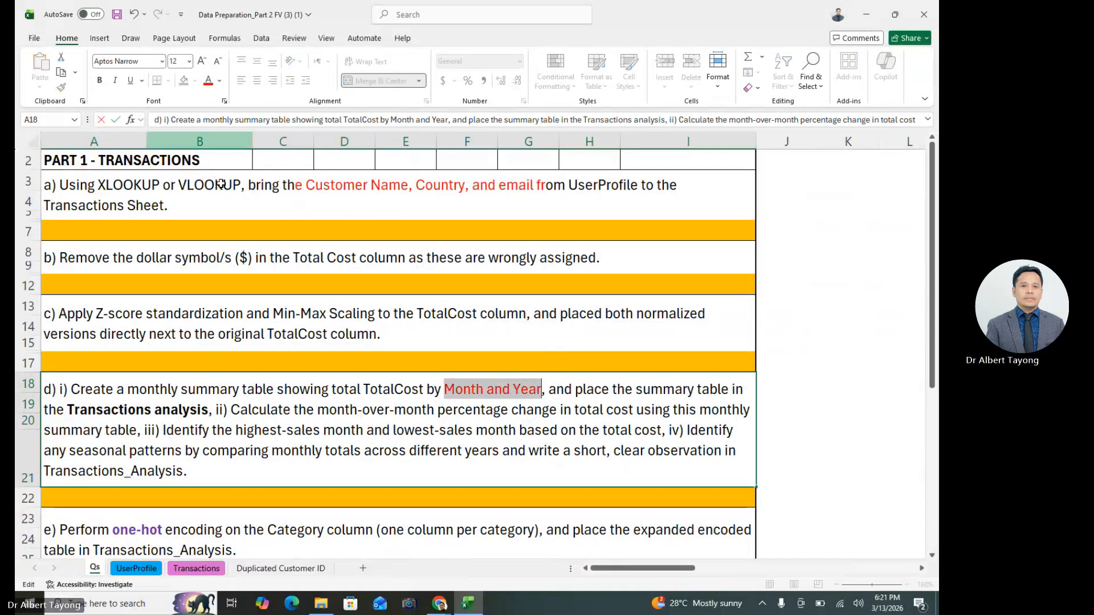
- Expand the years 2023 and 2024 in the Transactions sheet's PivotTable into their monthly totals
{"action": "left_click", "coordinate": [214, 570]}
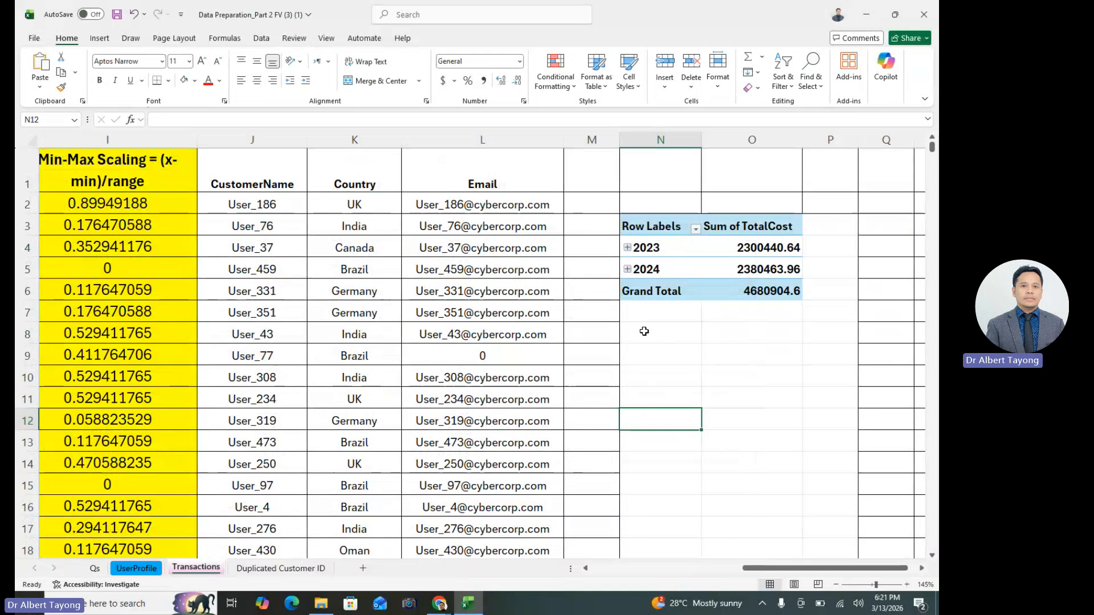
{"action": "left_click", "coordinate": [675, 357]}
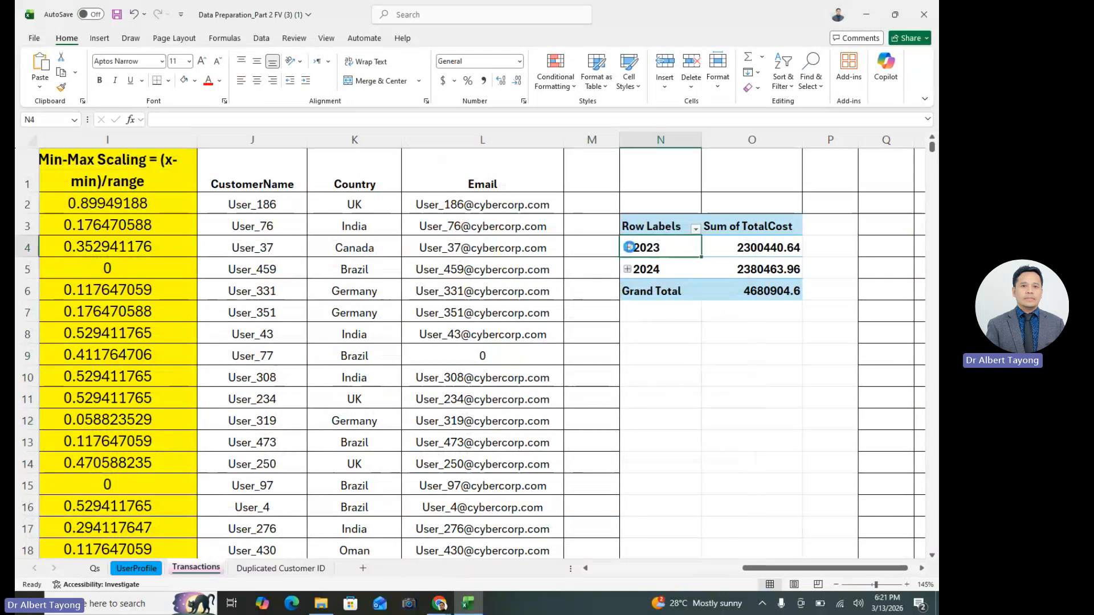
{"action": "left_click", "coordinate": [628, 248]}
{"action": "left_click", "coordinate": [592, 383]}
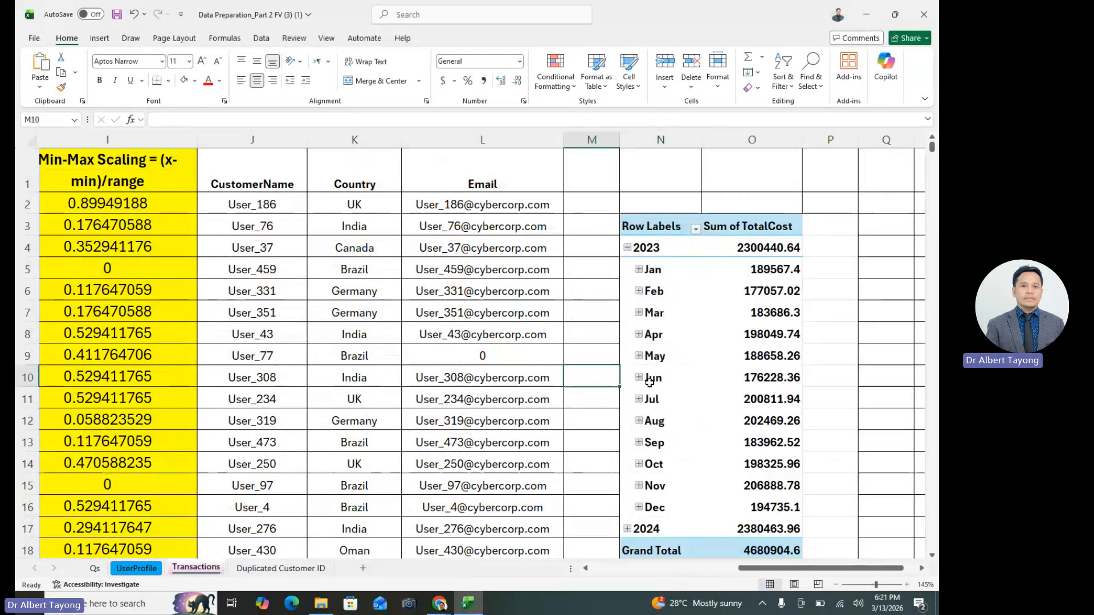
{"action": "scroll", "coordinate": [592, 383], "scroll_direction": "down", "scroll_amount": 3}
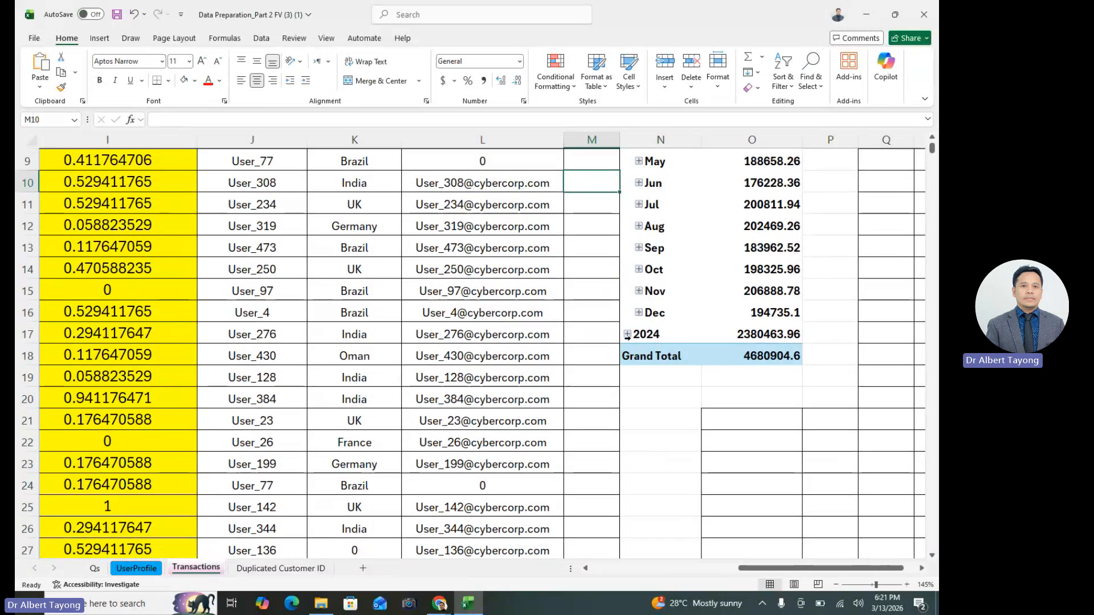
{"action": "left_click", "coordinate": [627, 334]}
{"action": "left_click", "coordinate": [598, 445]}
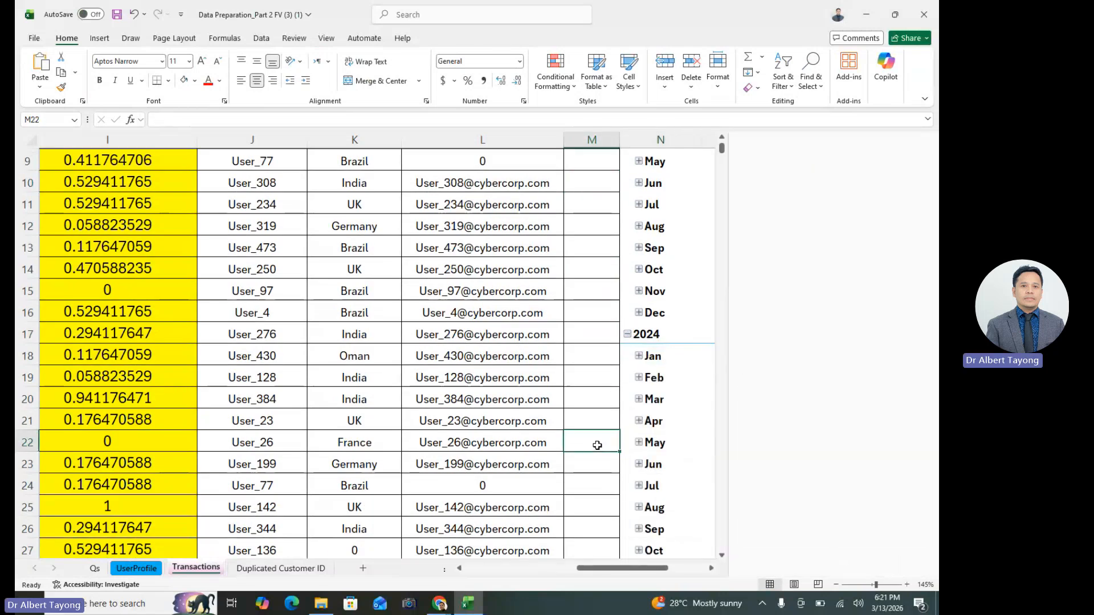
{"action": "scroll", "coordinate": [769, 469], "scroll_direction": "up", "scroll_amount": 3}
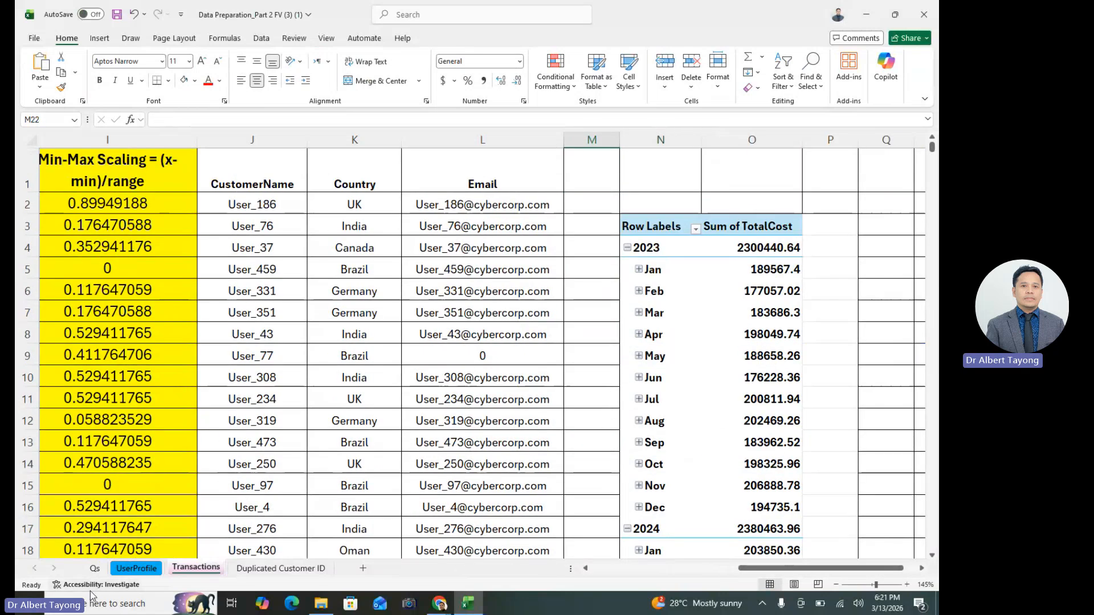
- Check part ii of question d on the Qs sheet for the required month-over-month percentage calculation
{"action": "left_click", "coordinate": [95, 568]}
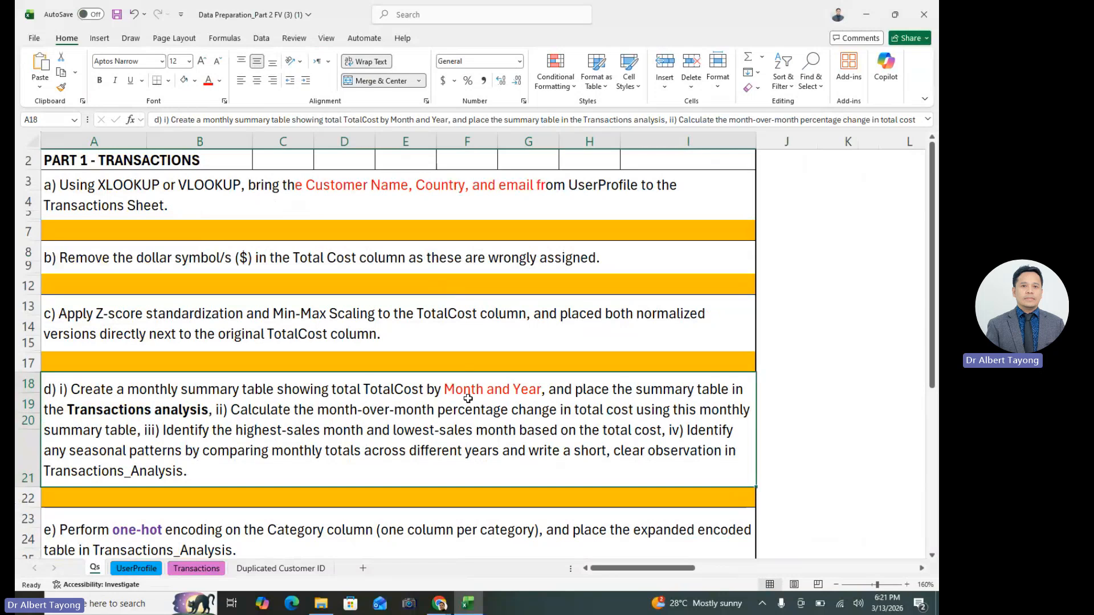
{"action": "double_click", "coordinate": [349, 417]}
{"action": "left_click_drag", "start_coordinate": [317, 412], "coordinate": [510, 413]}
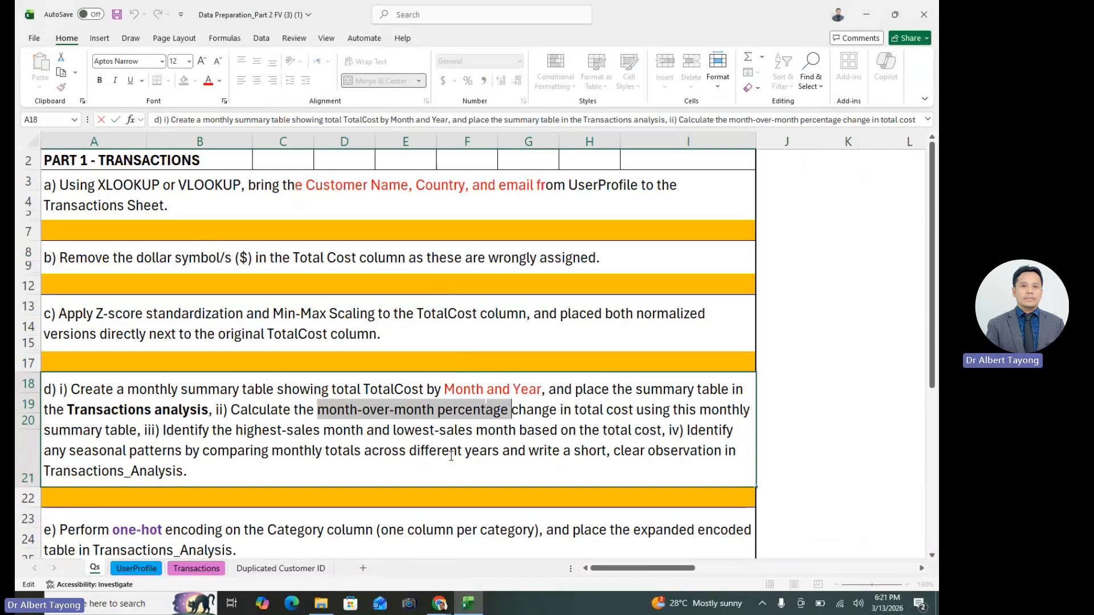
- Widen column P on the Transactions sheet and enter the header "Month-over-Month %" in cell P3 beside the PivotTable
{"action": "left_click", "coordinate": [197, 568]}
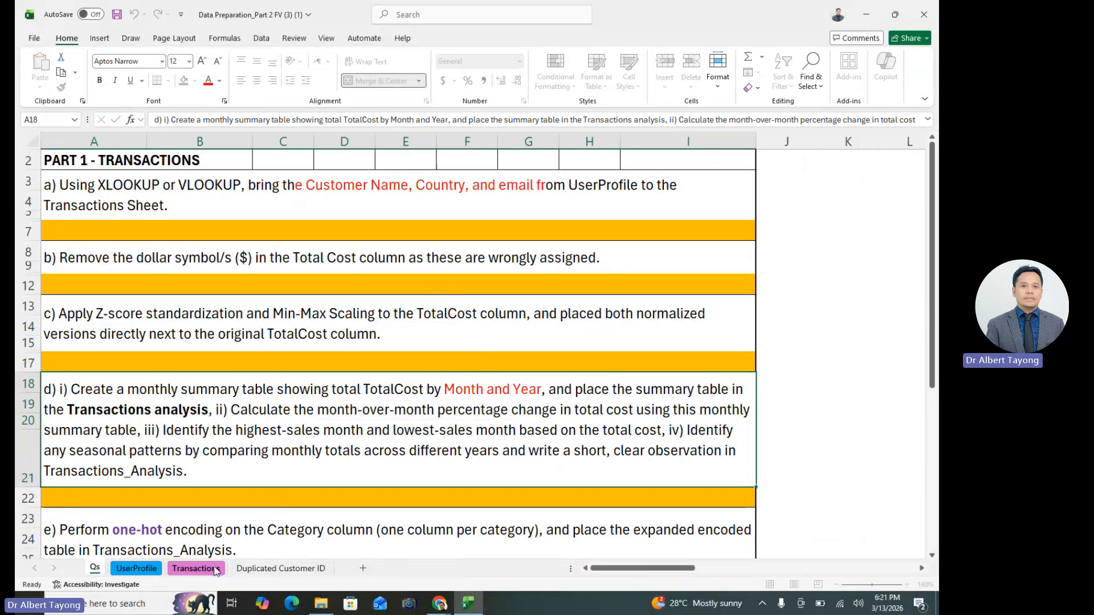
{"action": "key", "text": "Right"}
{"action": "key", "text": "Right"}
{"action": "key", "text": "Right"}
{"action": "key", "text": "Right"}
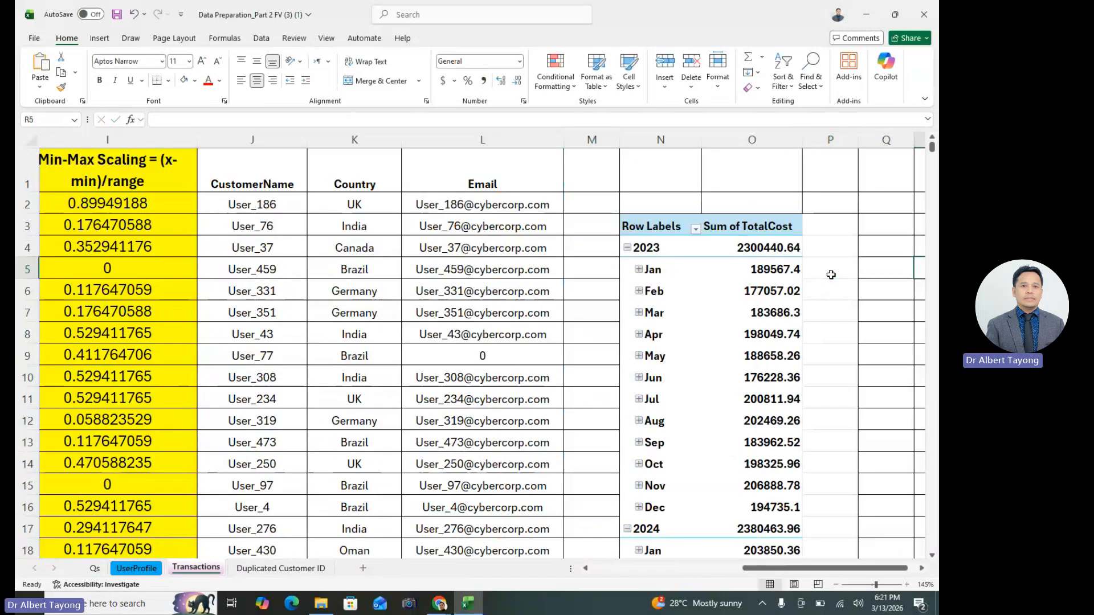
{"action": "double_click", "coordinate": [699, 140]}
{"action": "left_click", "coordinate": [709, 216]}
{"action": "type", "text": "Mon"}
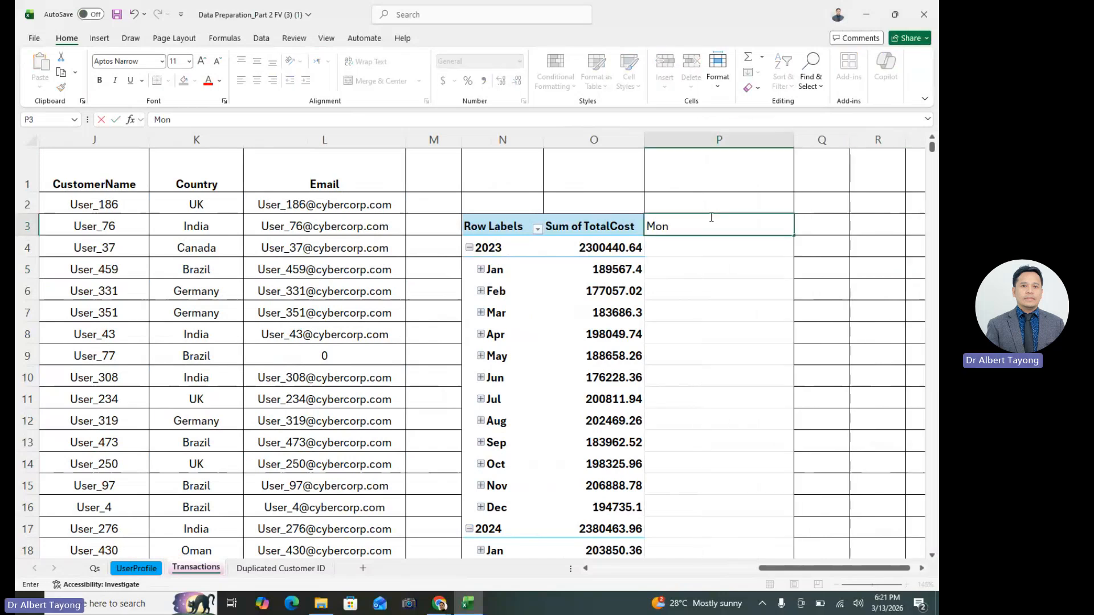
{"action": "type", "text": "th-over-Month"}
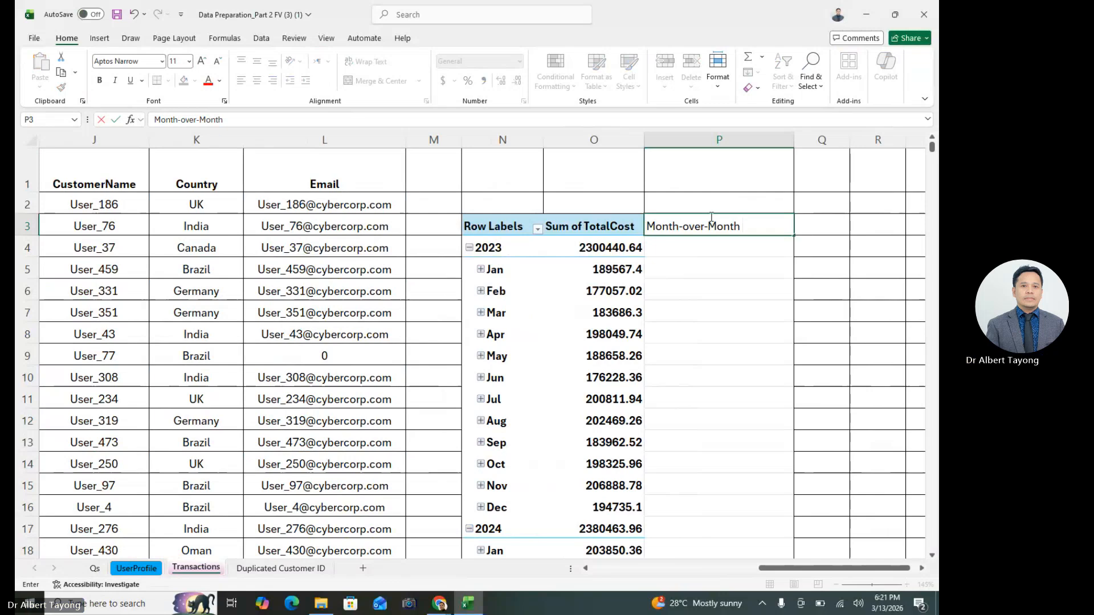
{"action": "left_click", "coordinate": [689, 275]}
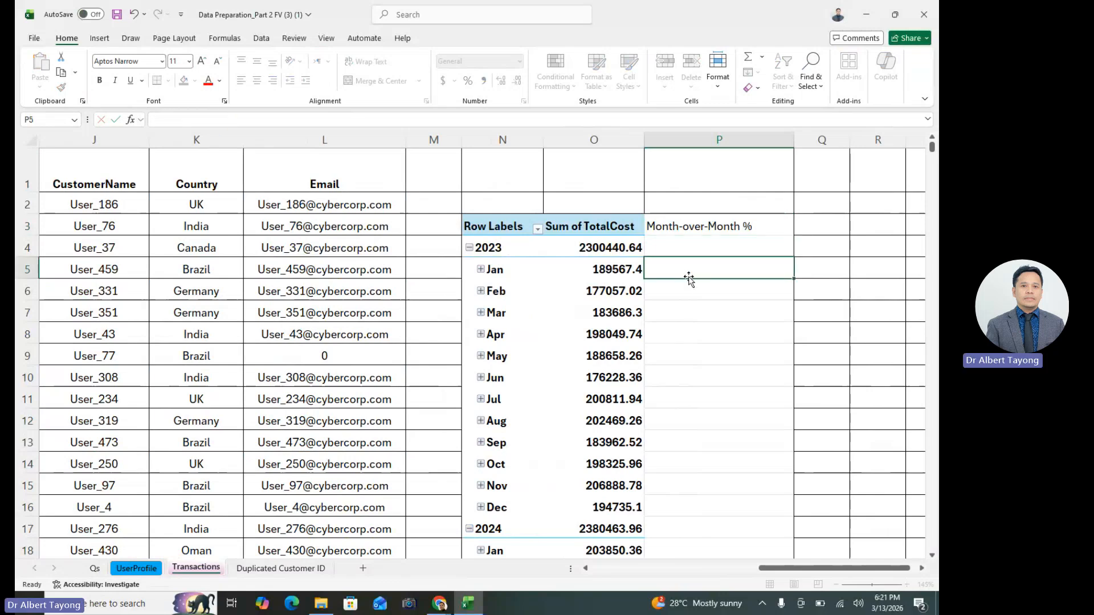
{"action": "left_click", "coordinate": [612, 246]}
{"action": "left_click", "coordinate": [660, 252]}
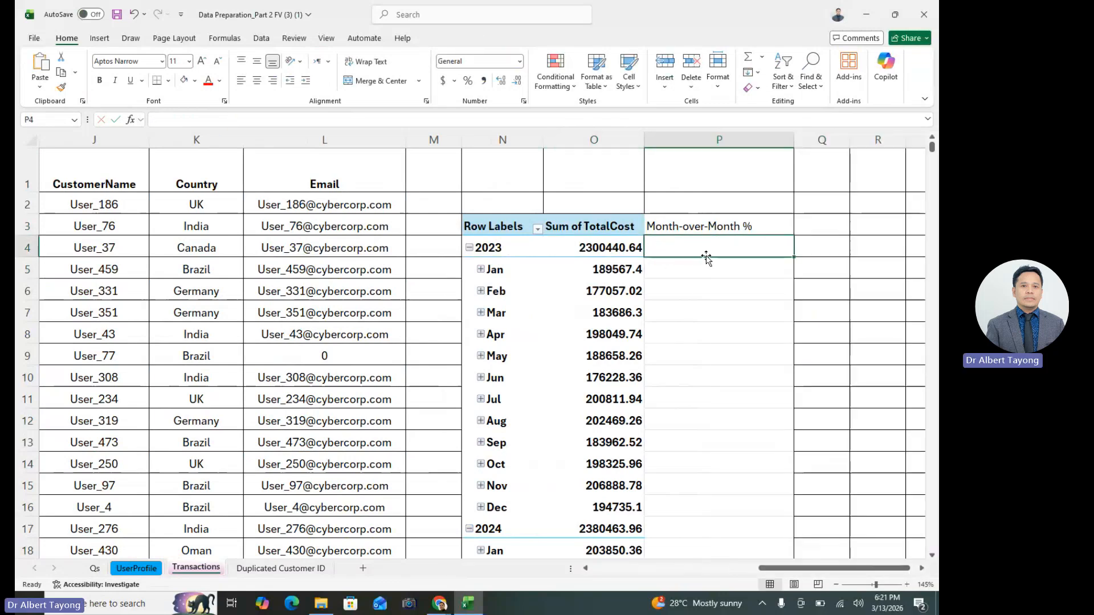
- Fill cells P4:P5, beside the 2023 total and January 2023, with yellow
{"action": "left_click", "coordinate": [698, 268], "text": "shift"}
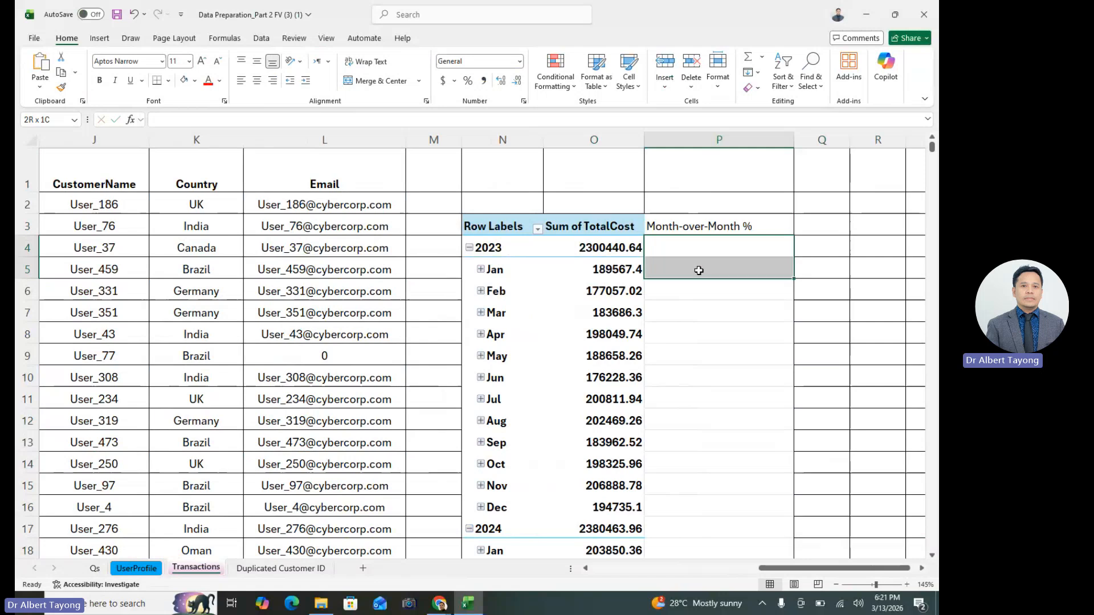
{"action": "left_click", "coordinate": [196, 81]}
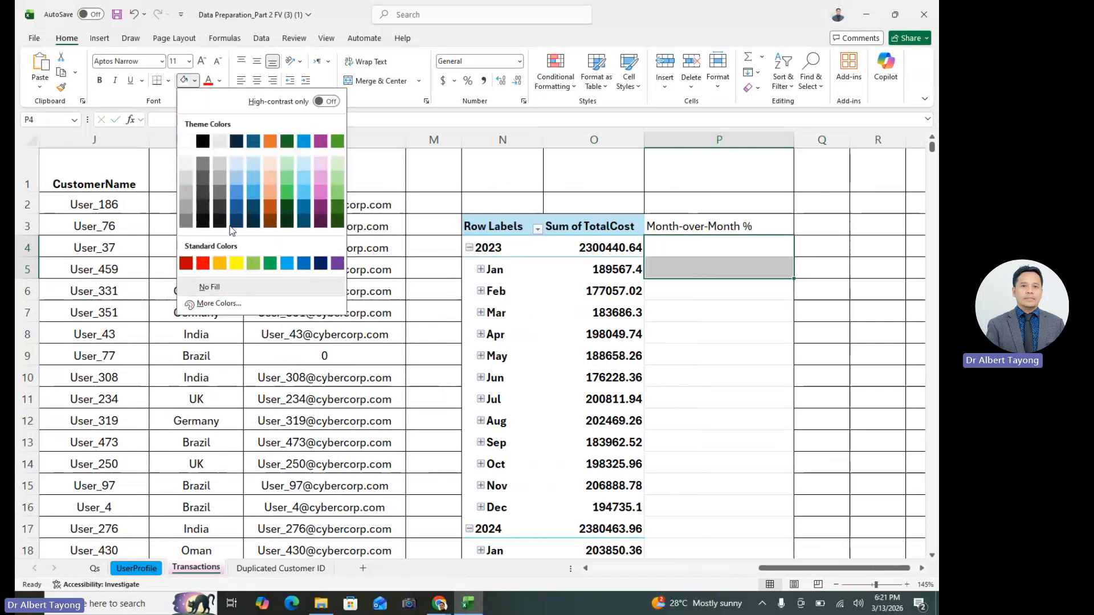
{"action": "left_click", "coordinate": [239, 257]}
{"action": "left_click", "coordinate": [749, 332]}
- Enter the February 2023 month-over-month formula =(O6-O5)/O6 in cell P6
{"action": "left_click", "coordinate": [678, 285]}
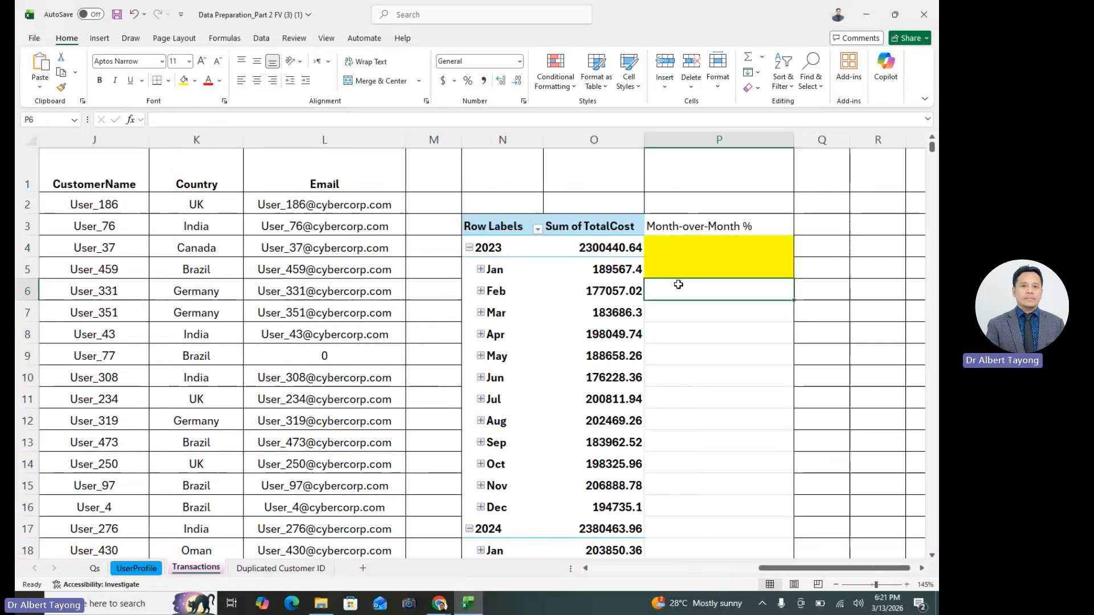
{"action": "left_click", "coordinate": [624, 292]}
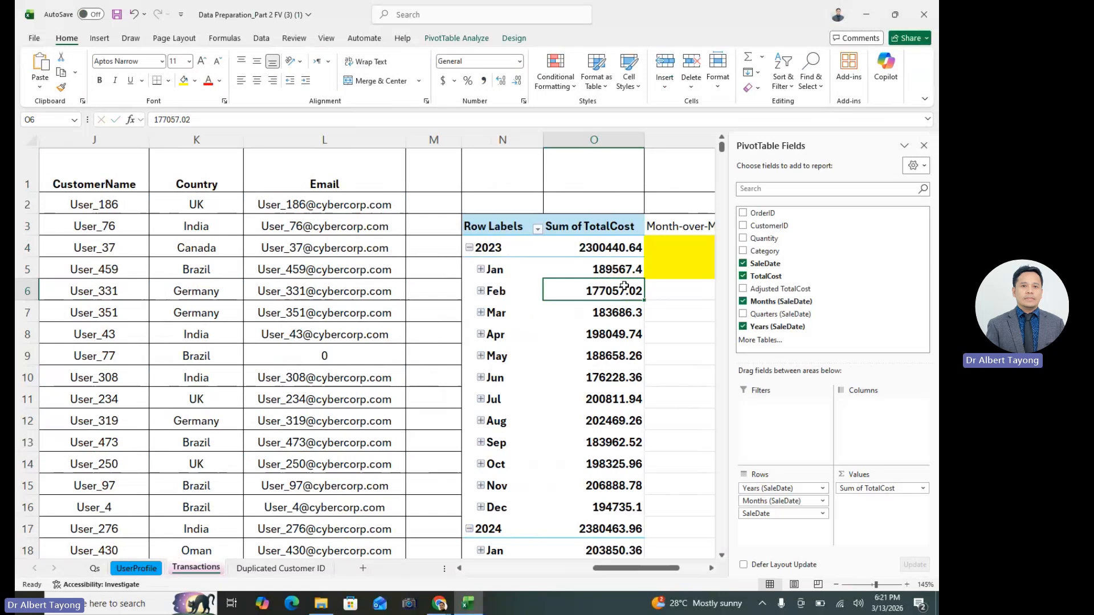
{"action": "left_click", "coordinate": [615, 271]}
{"action": "left_click", "coordinate": [668, 291]}
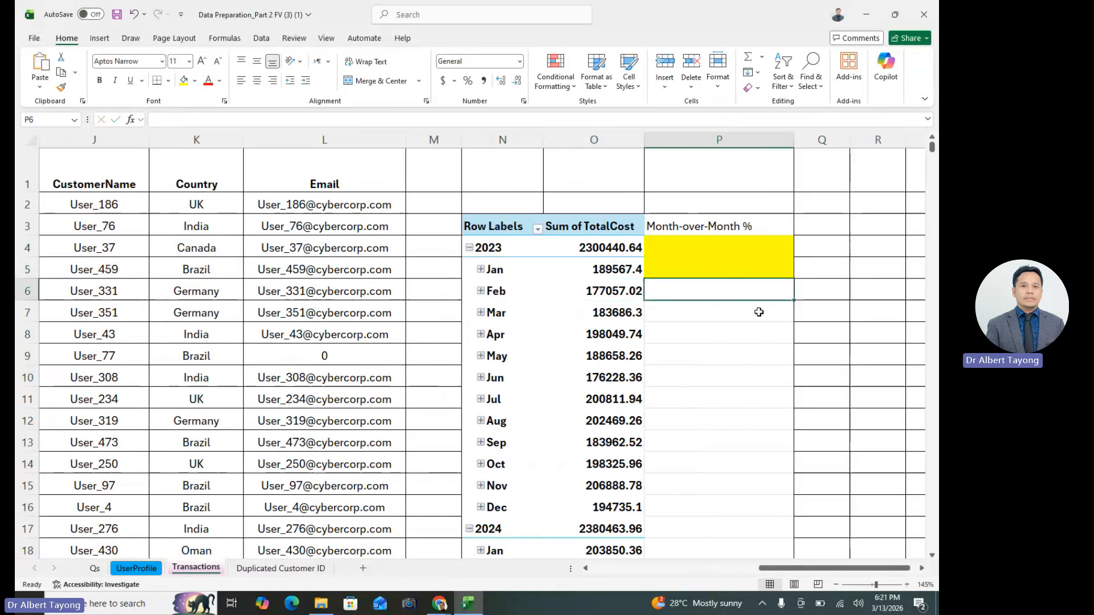
{"action": "type", "text": "=("}
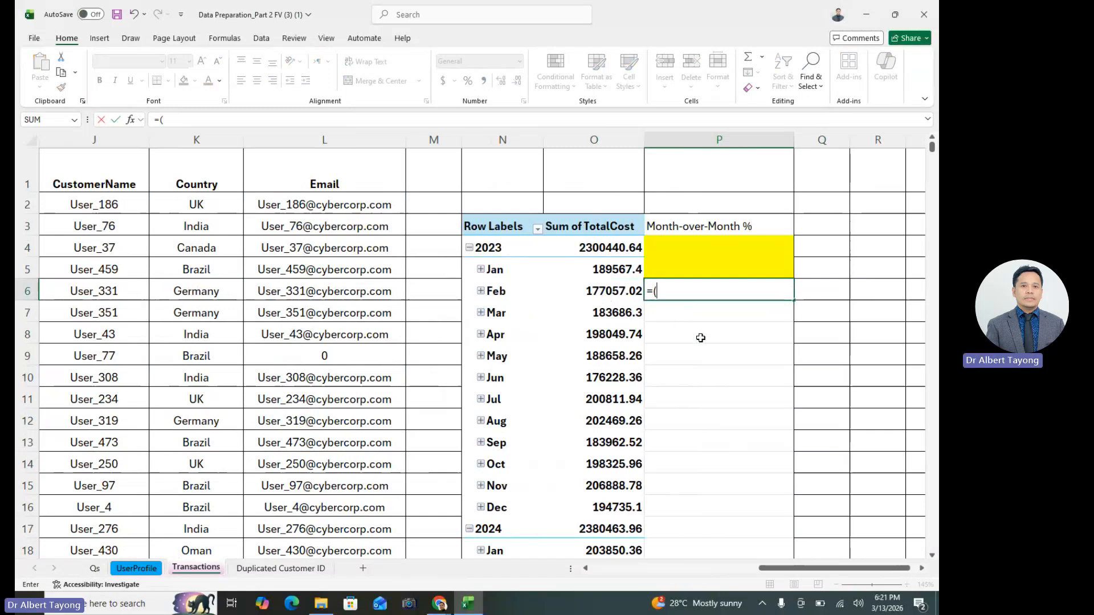
{"action": "type", "text": "o6-"}
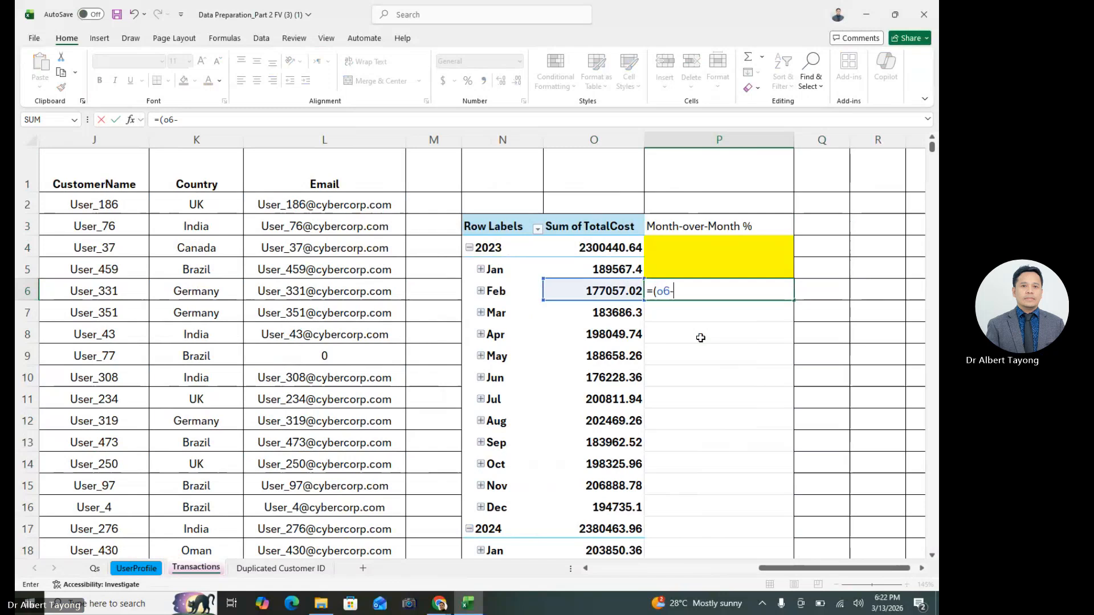
{"action": "key", "text": "BackSpace"}
{"action": "key", "text": "BackSpace"}
{"action": "type", "text": "o6-"}
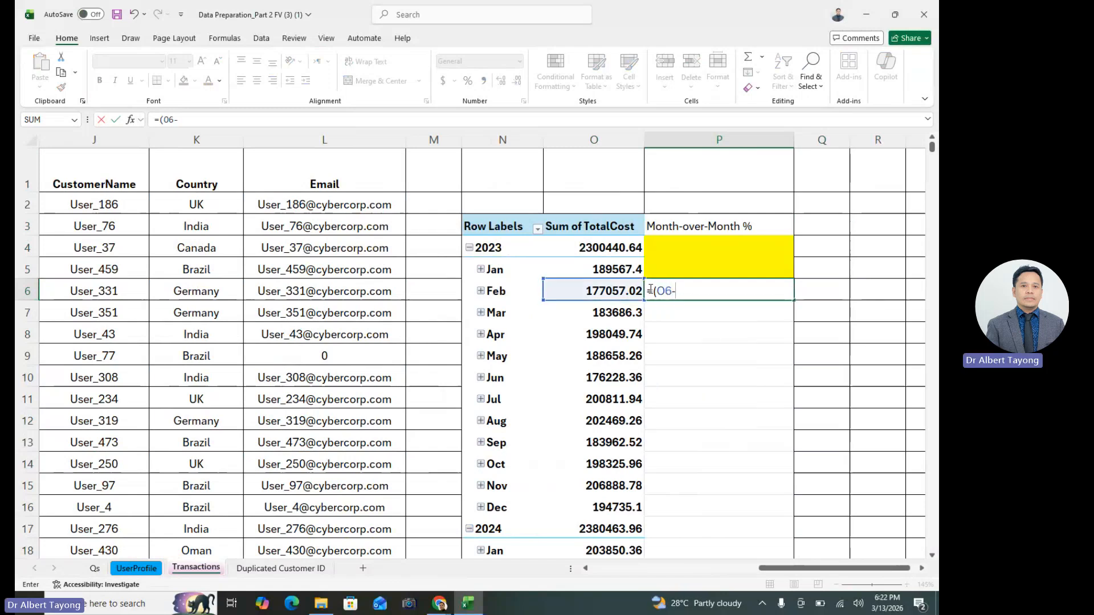
{"action": "type", "text": "o5)"}
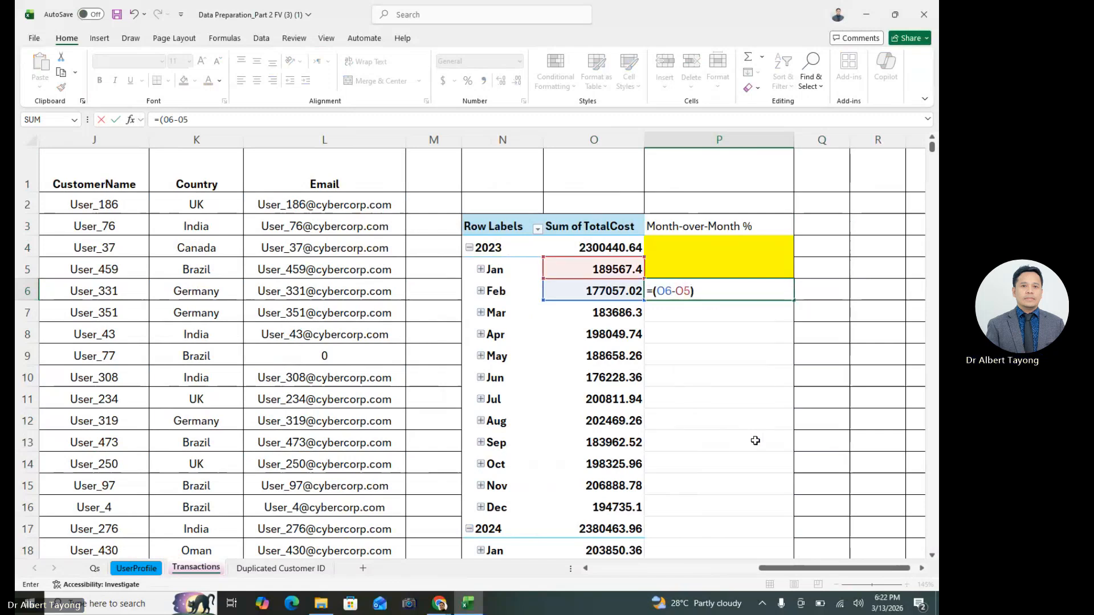
{"action": "type", "text": "/o6"}
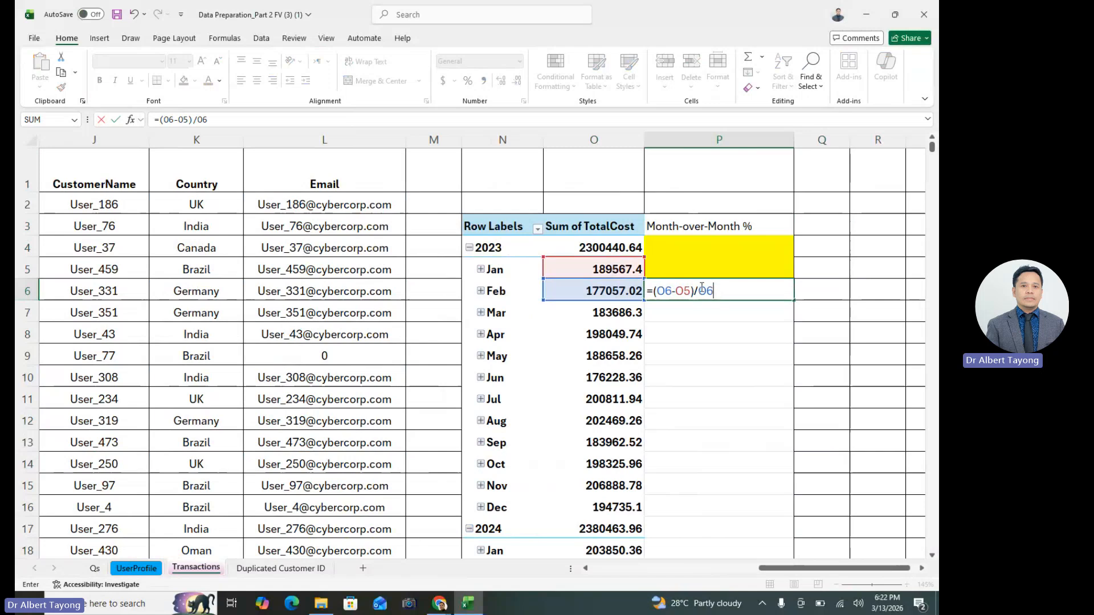
{"action": "key", "text": "Return"}
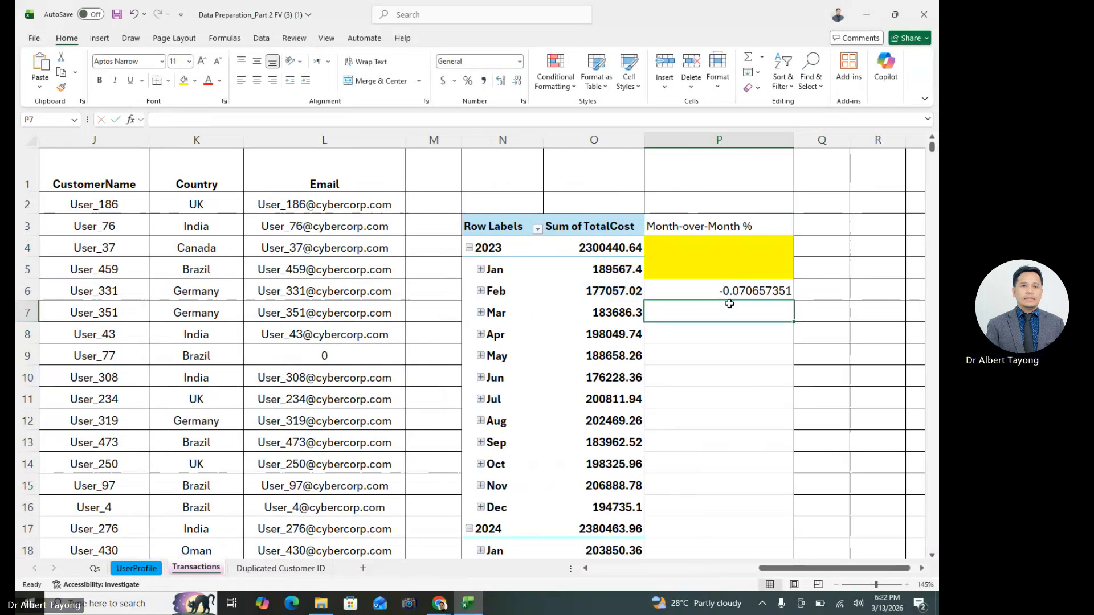
- Centre the contents of column P horizontally
{"action": "left_click", "coordinate": [751, 291]}
{"action": "left_click", "coordinate": [738, 139]}
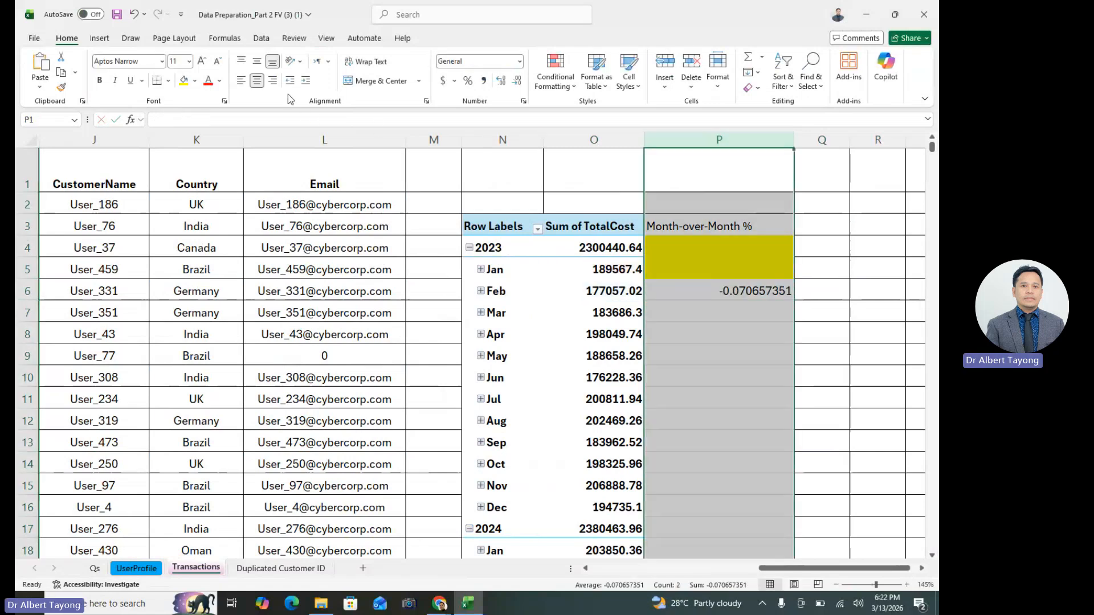
{"action": "left_click", "coordinate": [258, 81]}
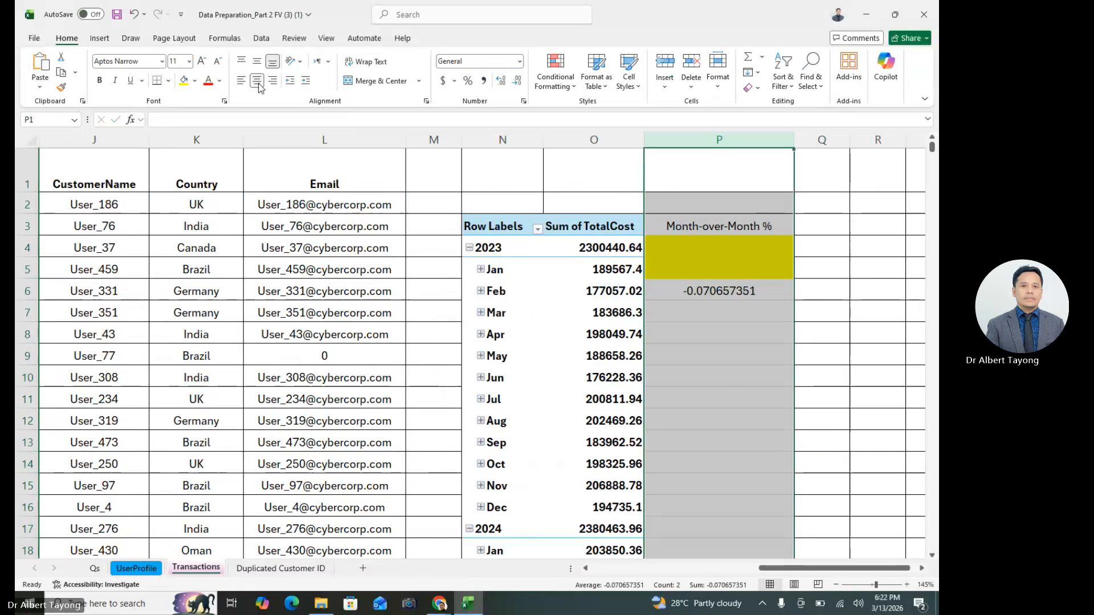
{"action": "left_click", "coordinate": [630, 290]}
{"action": "left_click", "coordinate": [614, 269]}
{"action": "left_click", "coordinate": [534, 178]}
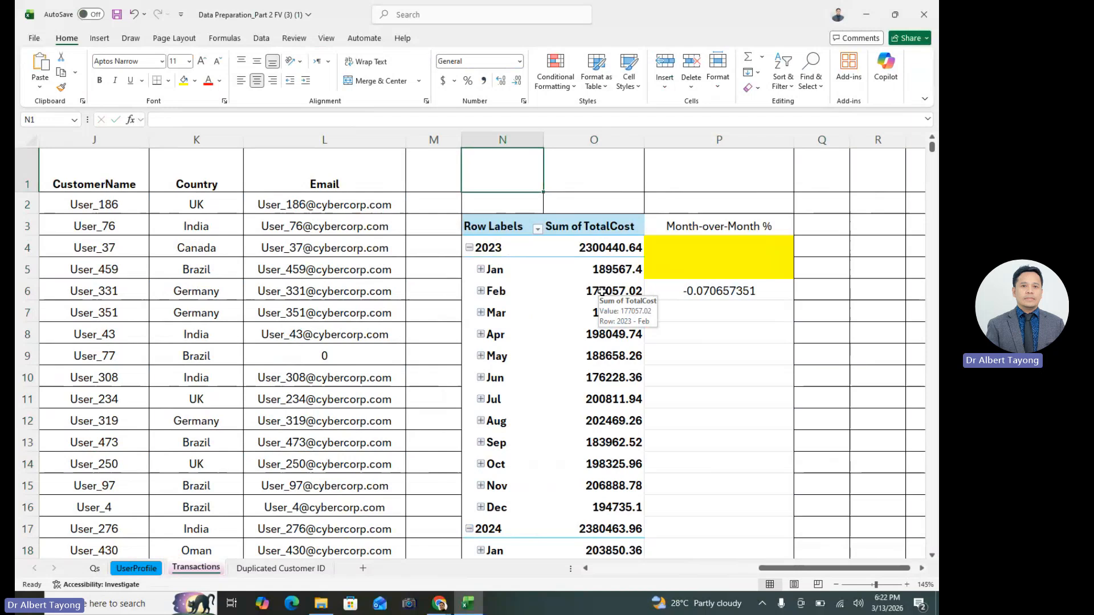
{"action": "left_click", "coordinate": [852, 307]}
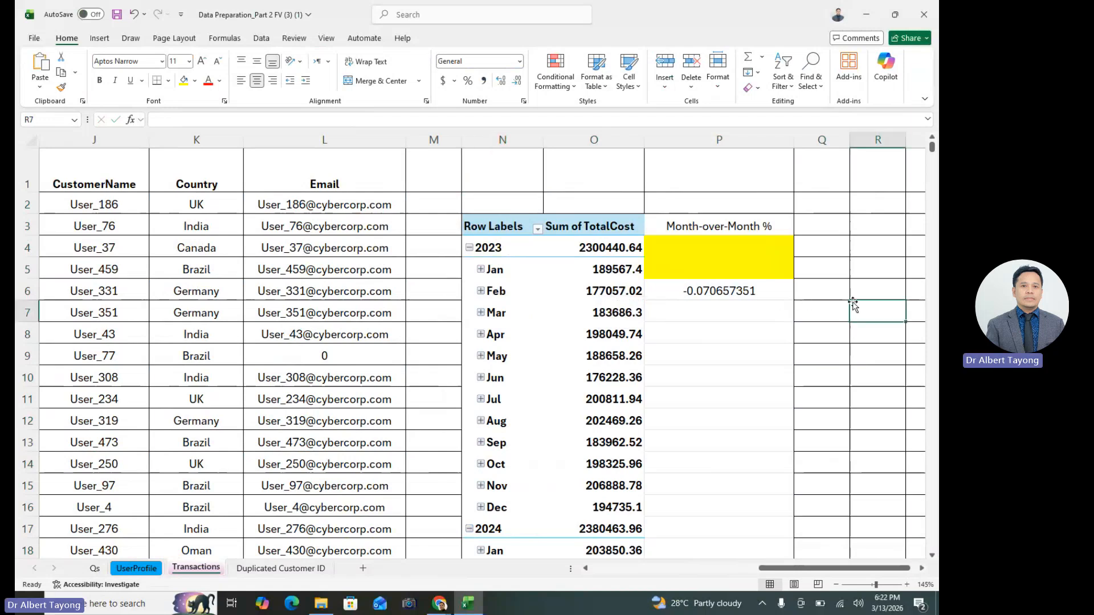
{"action": "left_click", "coordinate": [738, 298]}
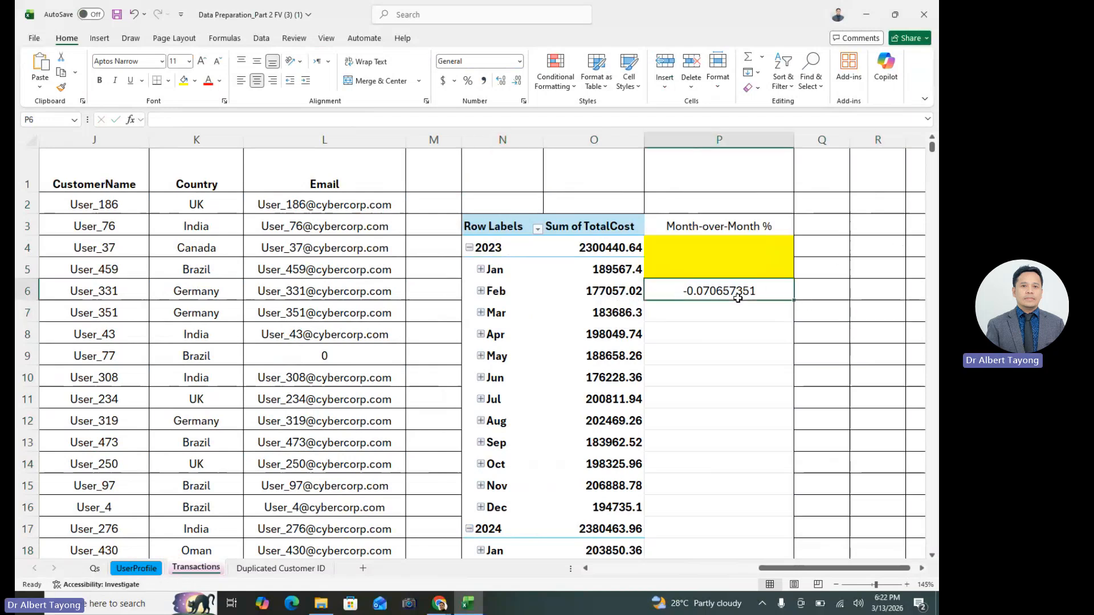
{"action": "type", "text": "=("}
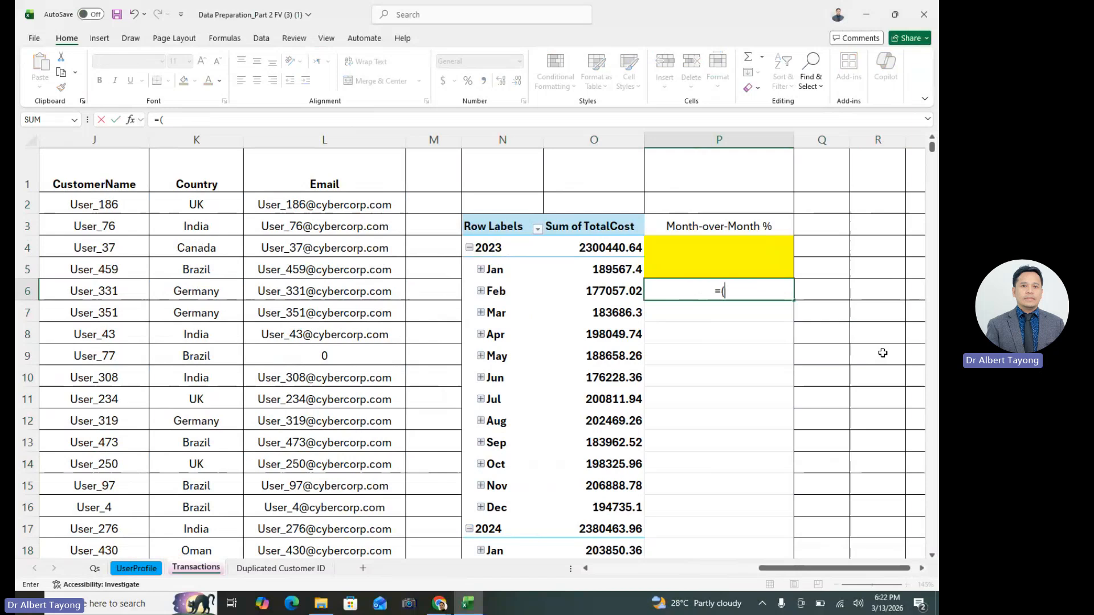
{"action": "left_click", "coordinate": [620, 291]}
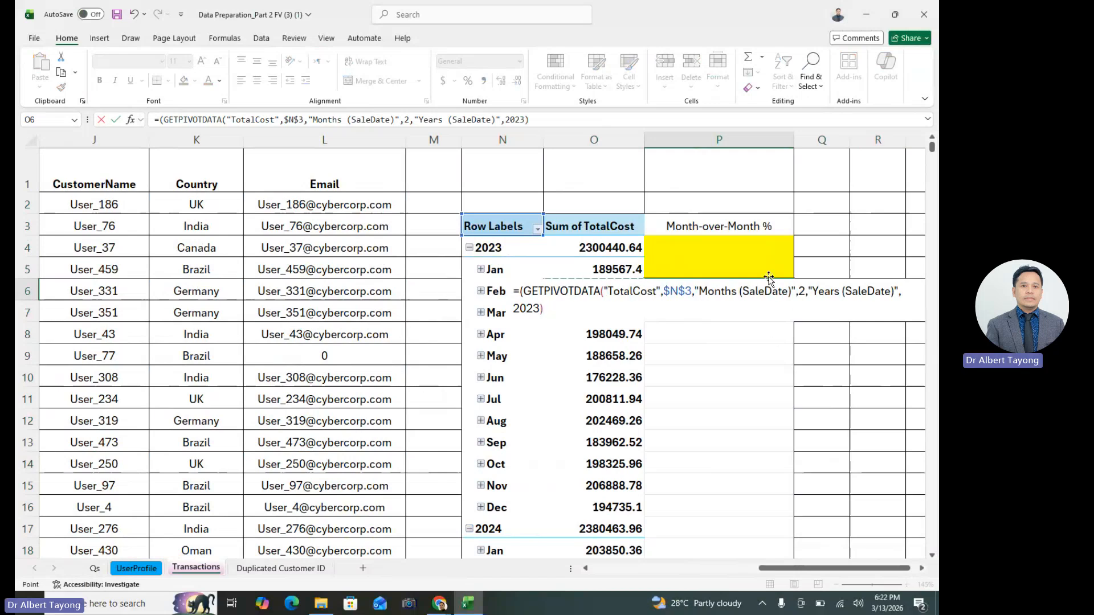
{"action": "key", "text": "Escape"}
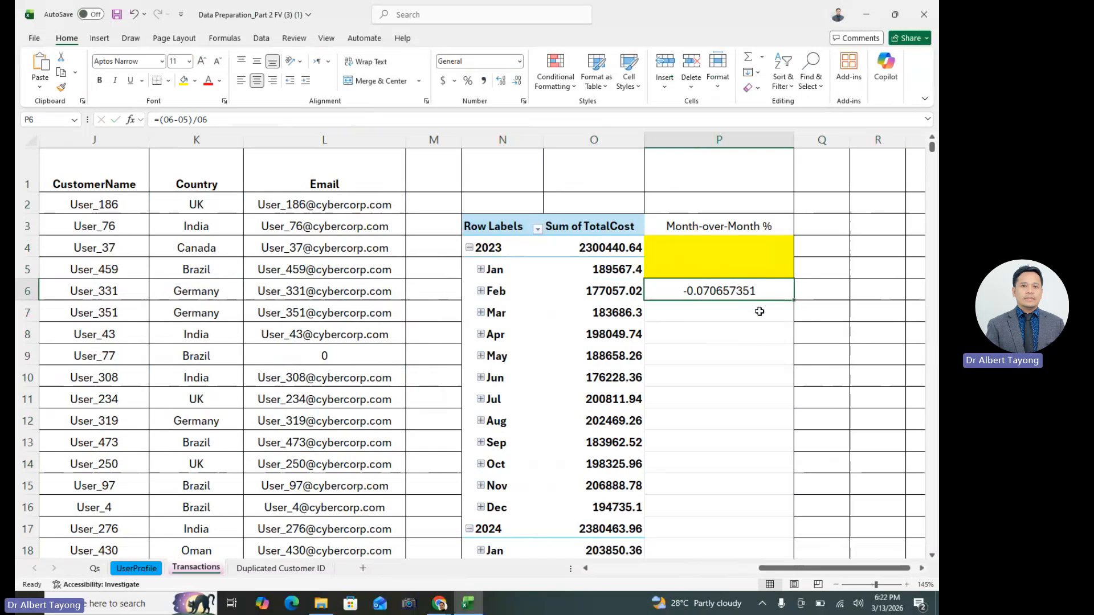
- Format the February 2023 result in P6 as a percentage with two decimal places
{"action": "left_click", "coordinate": [737, 312]}
{"action": "left_click", "coordinate": [737, 291]}
{"action": "left_click", "coordinate": [765, 335]}
{"action": "left_click", "coordinate": [748, 291]}
{"action": "left_click", "coordinate": [469, 81]}
{"action": "left_click", "coordinate": [503, 84]}
{"action": "left_click", "coordinate": [504, 86]}
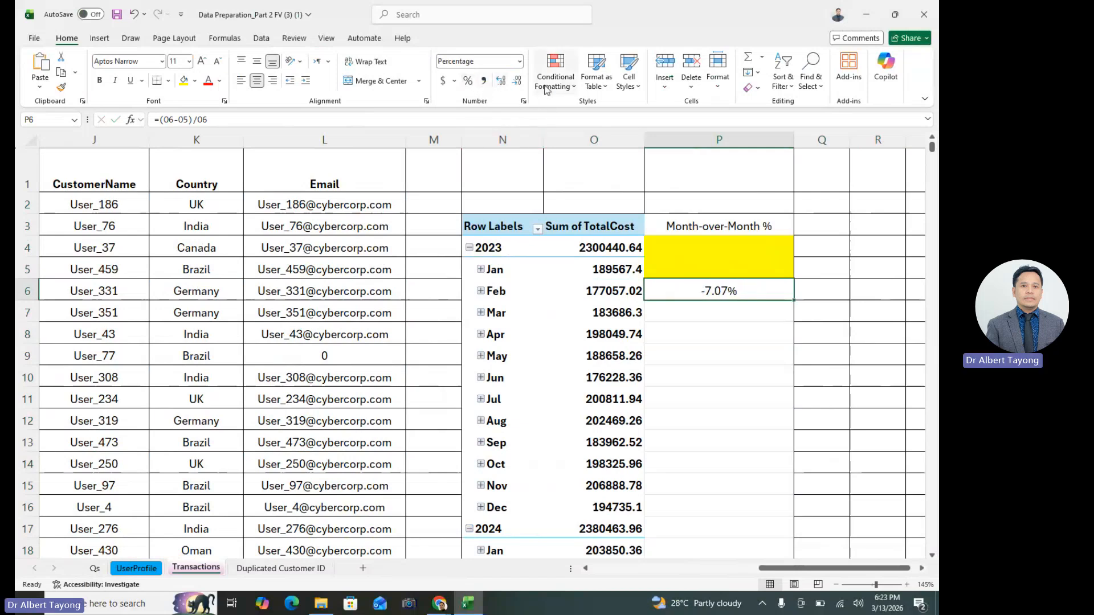
- Fill the percentage formula in P6 down to P16 for March to December 2023 and check the copied cells
{"action": "scroll", "coordinate": [809, 286], "scroll_direction": "down", "scroll_amount": 1}
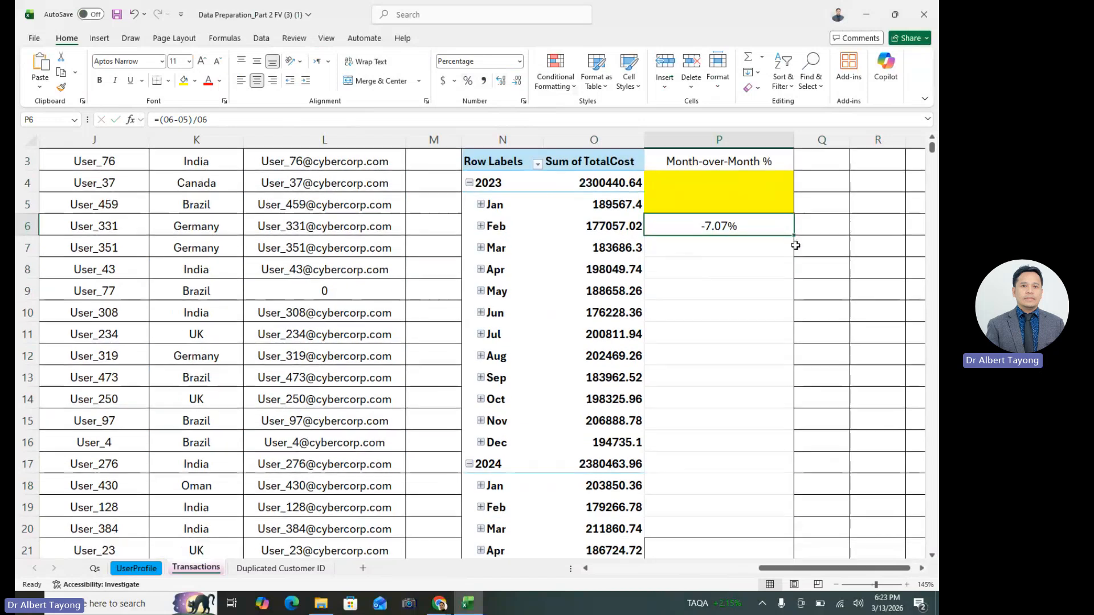
{"action": "left_click_drag", "start_coordinate": [795, 236], "coordinate": [809, 453]}
{"action": "left_click", "coordinate": [763, 383]}
{"action": "left_click", "coordinate": [727, 443]}
{"action": "left_click", "coordinate": [728, 312]}
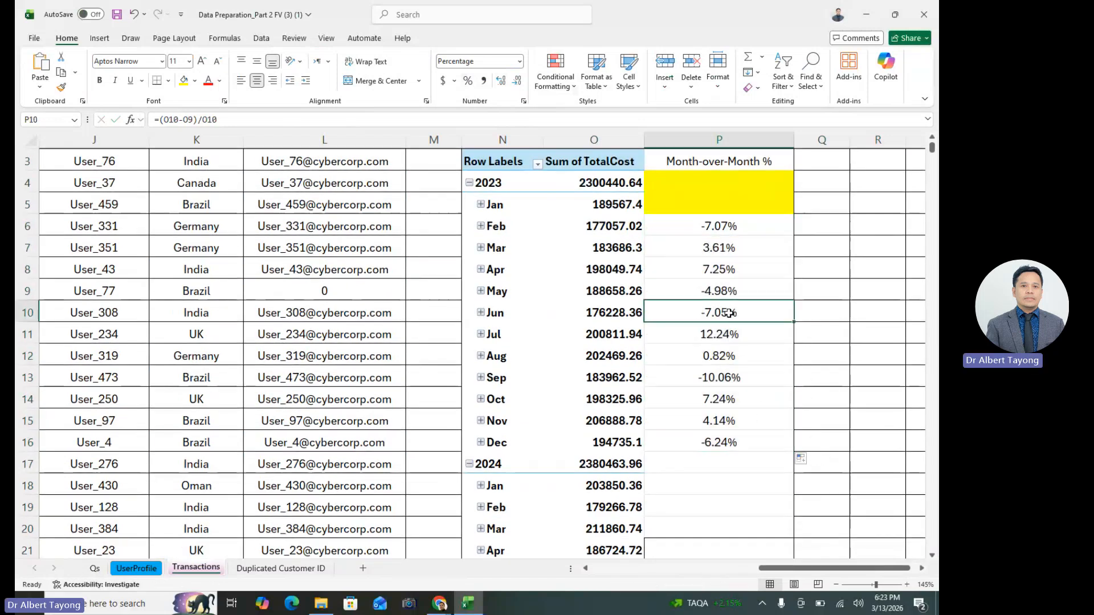
{"action": "left_click", "coordinate": [733, 262]}
{"action": "left_click", "coordinate": [727, 241]}
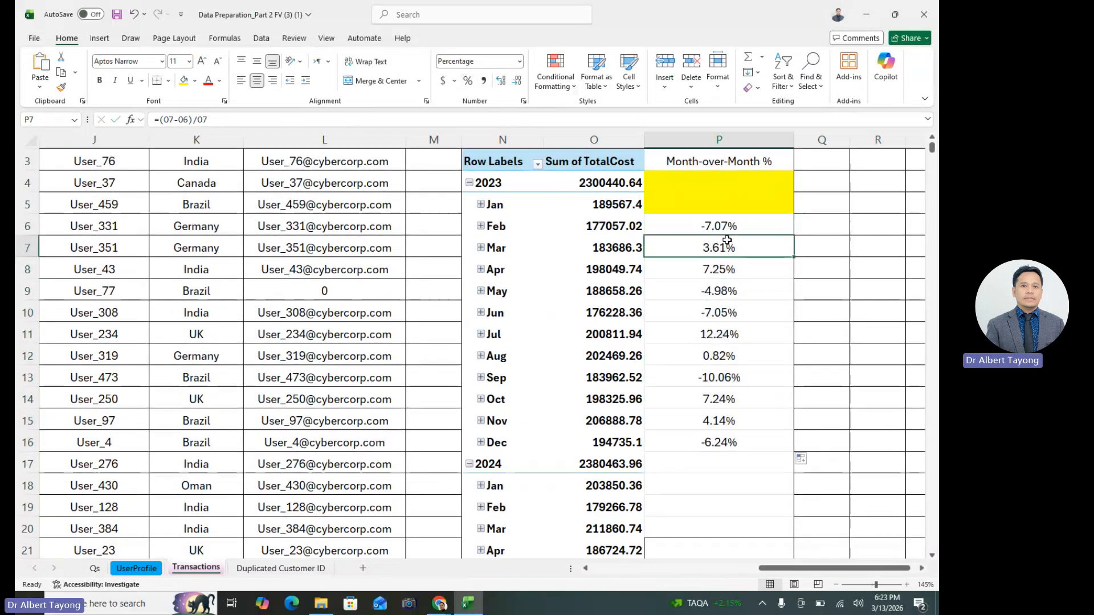
{"action": "left_click", "coordinate": [604, 227]}
{"action": "left_click", "coordinate": [630, 242]}
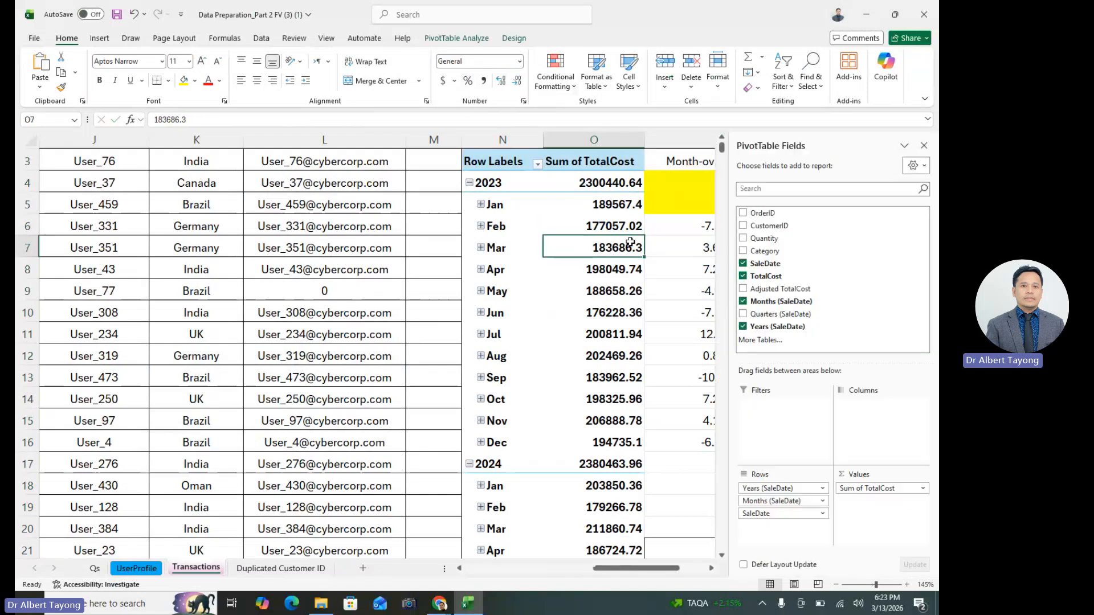
{"action": "left_click", "coordinate": [419, 295]}
{"action": "left_click", "coordinate": [820, 329]}
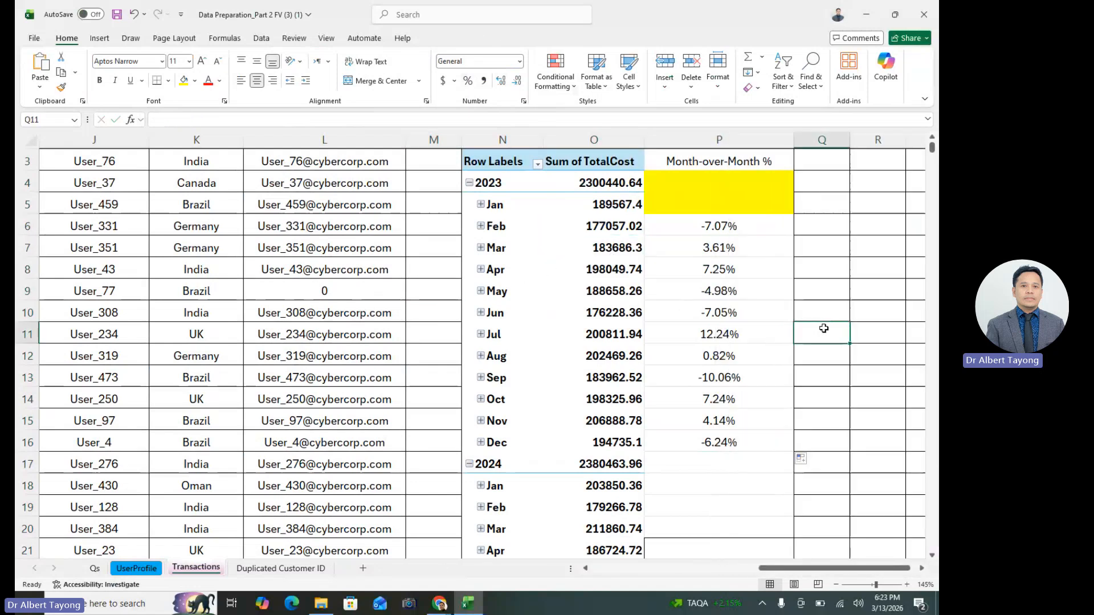
- Highlight the 2024 yearly total in cell O17 with a yellow fill
{"action": "scroll", "coordinate": [824, 329], "scroll_direction": "down", "scroll_amount": 2}
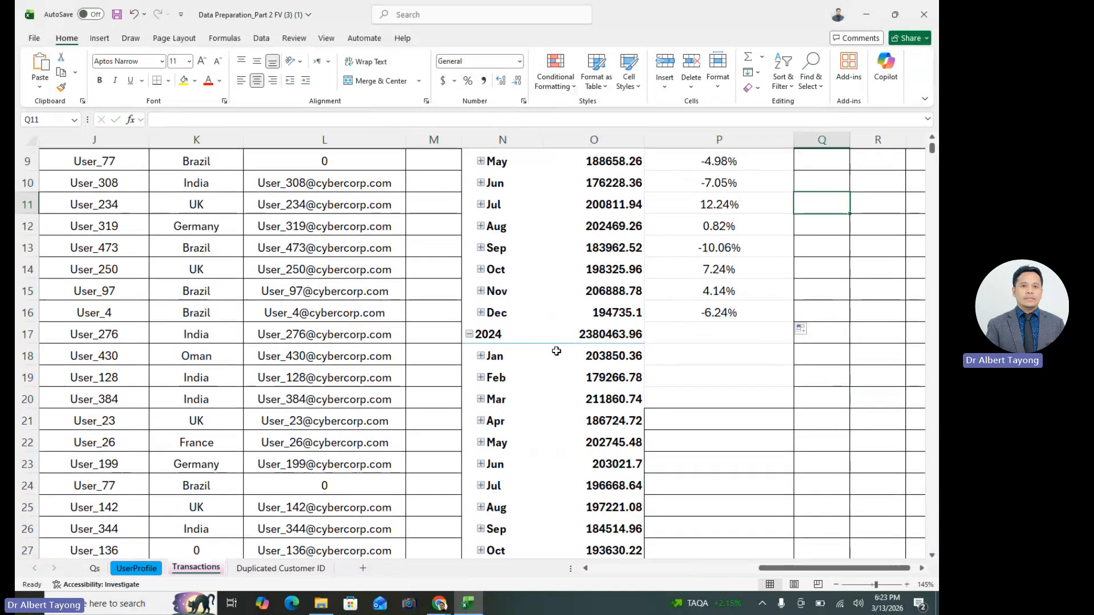
{"action": "left_click", "coordinate": [628, 338]}
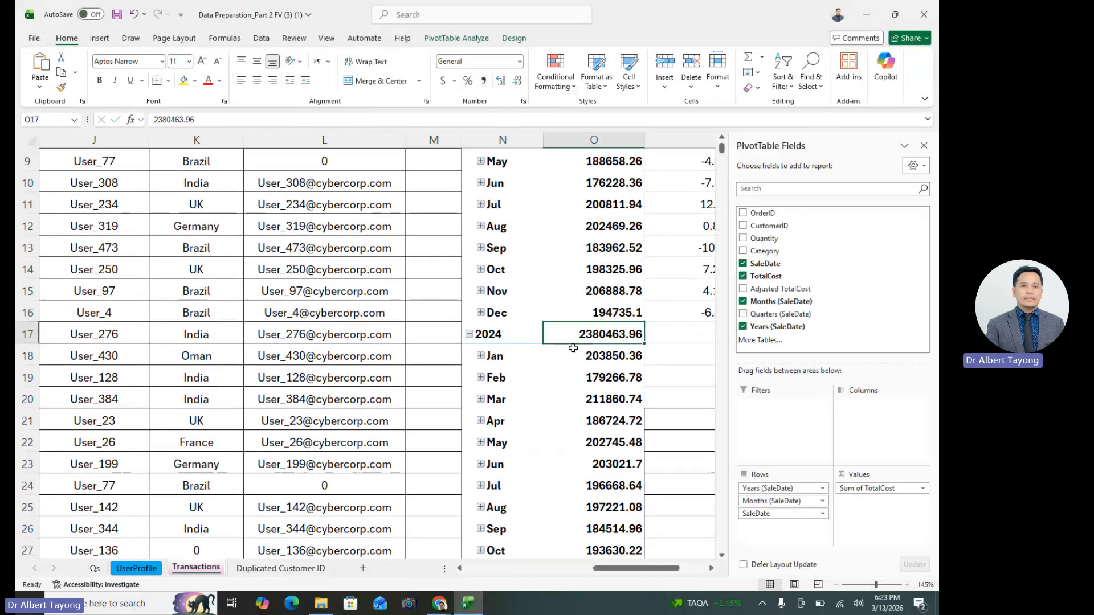
{"action": "left_click", "coordinate": [184, 80]}
{"action": "left_click", "coordinate": [682, 343]}
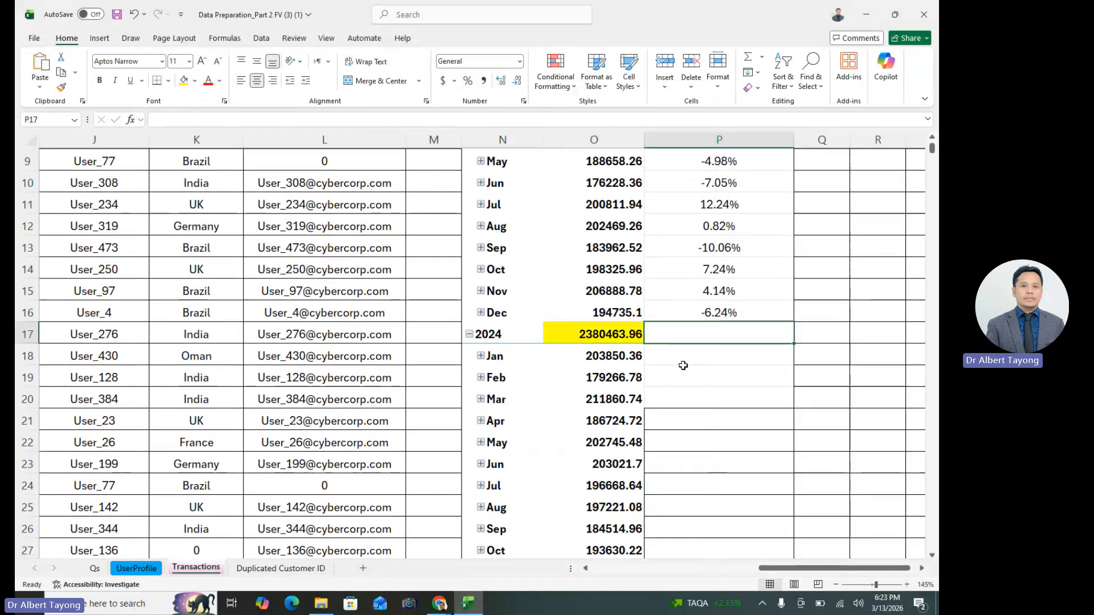
- Locate the January 2024 total in O18 and the December 2023 total in O16 for the January 2024 comparison
{"action": "scroll", "coordinate": [684, 366], "scroll_direction": "up", "scroll_amount": 3}
{"action": "scroll", "coordinate": [709, 377], "scroll_direction": "down", "scroll_amount": 2}
{"action": "scroll", "coordinate": [709, 377], "scroll_direction": "down", "scroll_amount": 2}
{"action": "left_click", "coordinate": [610, 293]}
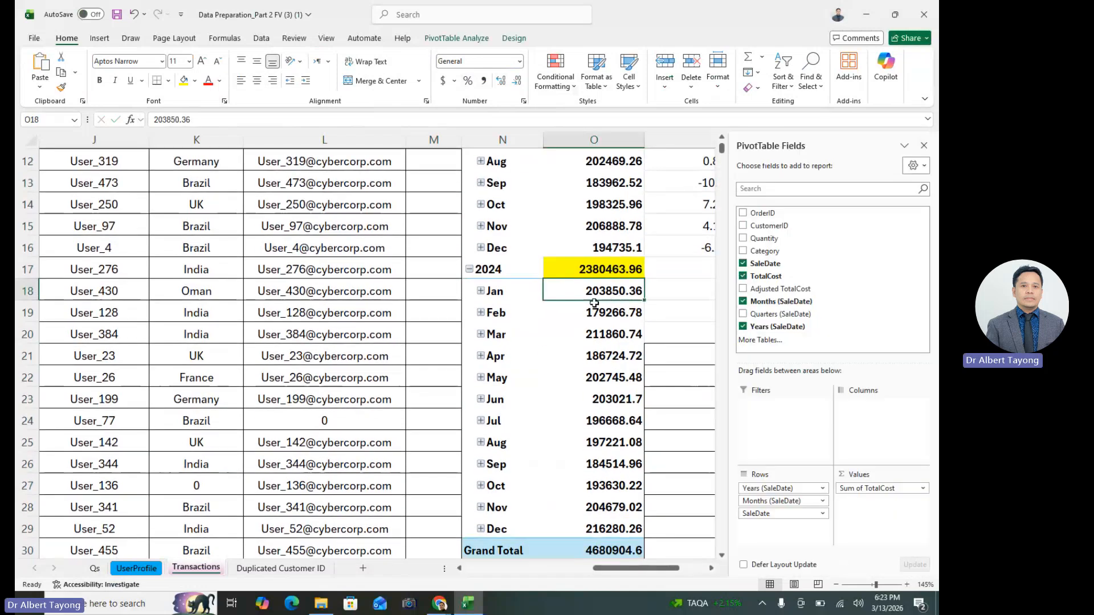
{"action": "left_click", "coordinate": [656, 297]}
{"action": "left_click", "coordinate": [614, 248]}
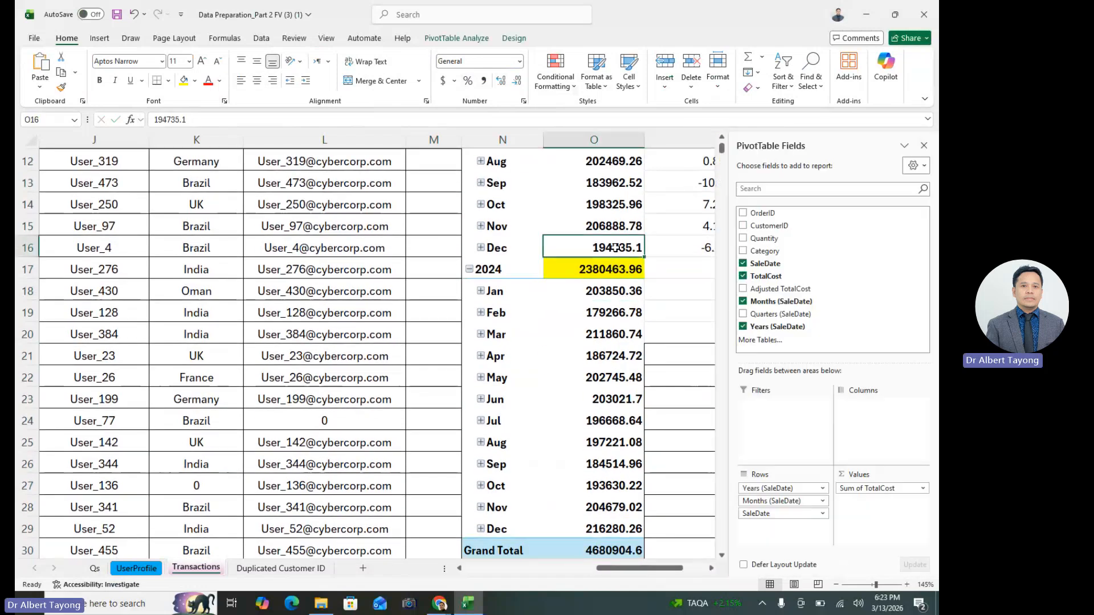
{"action": "left_click", "coordinate": [672, 299]}
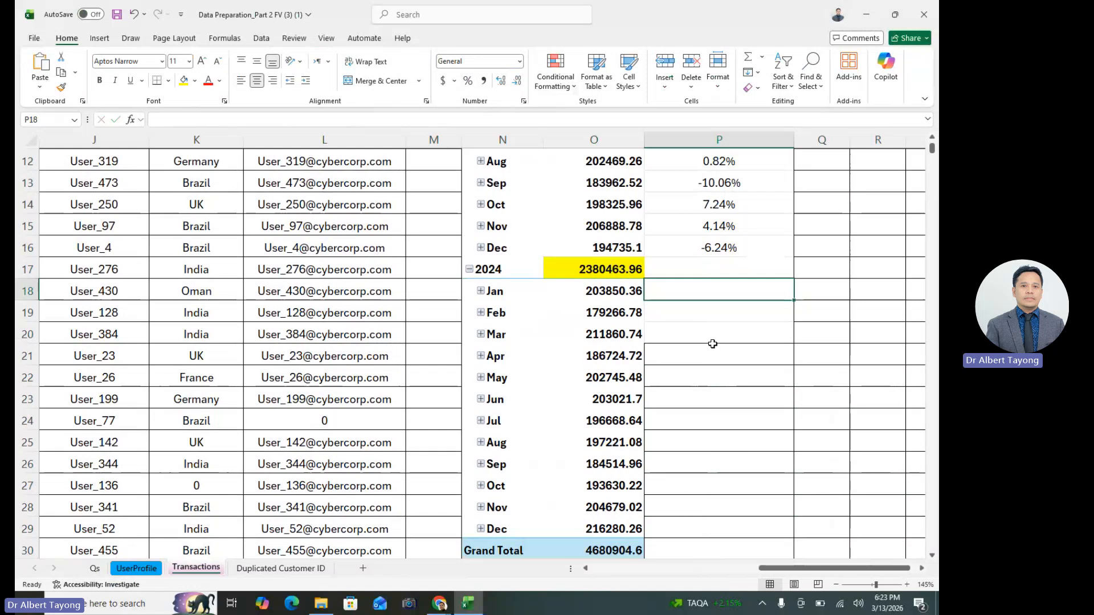
- Set the font size of the empty January 2024 cell P18 to 18
{"action": "type", "text": "="}
{"action": "key", "text": "BackSpace"}
{"action": "left_click", "coordinate": [729, 292]}
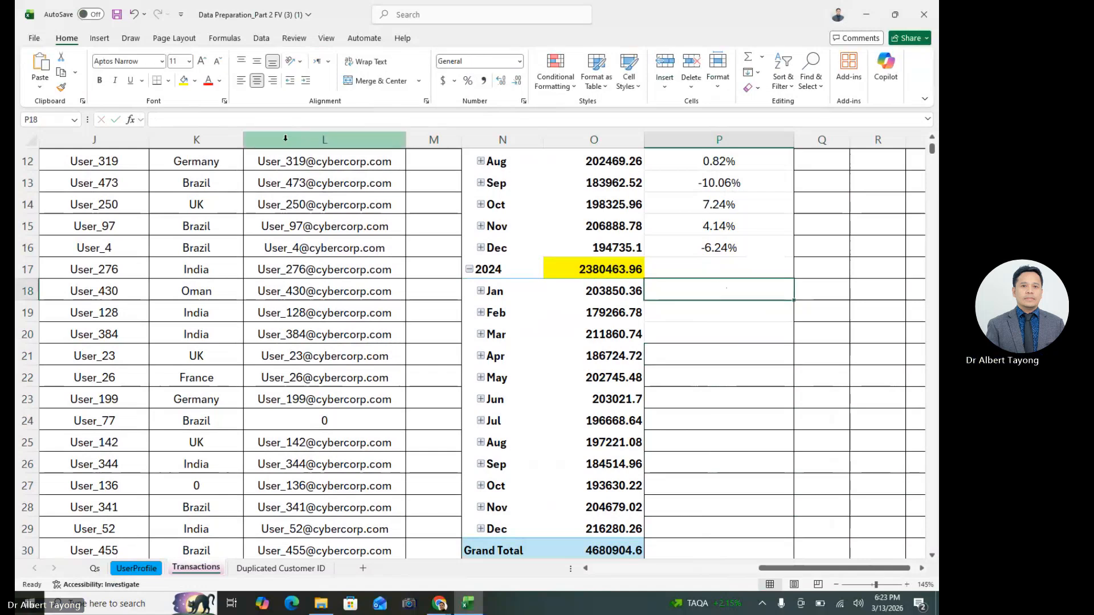
{"action": "left_click", "coordinate": [189, 61]}
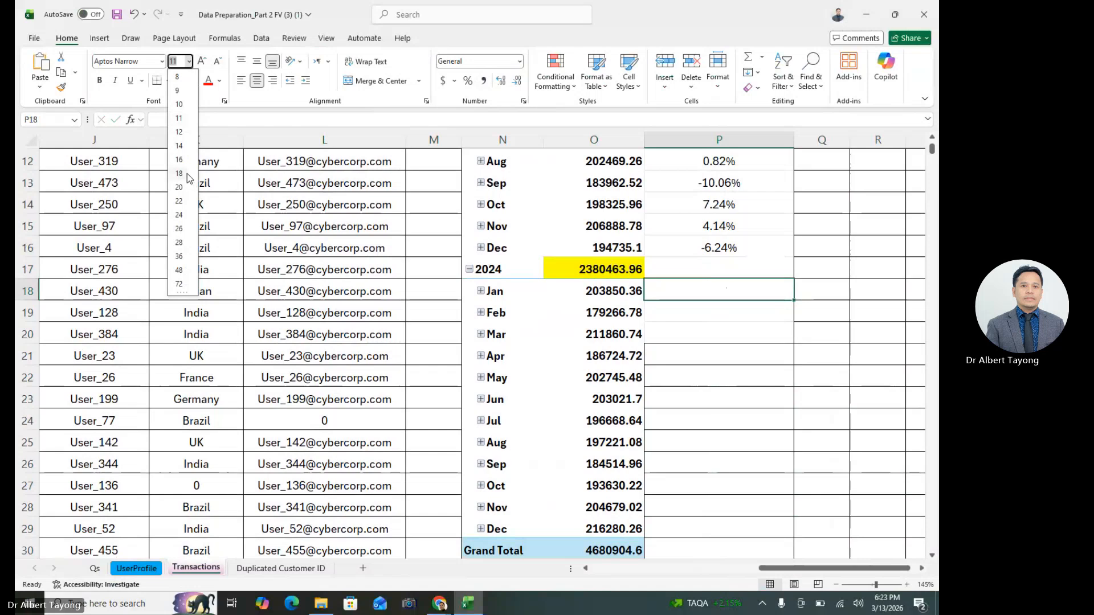
{"action": "left_click", "coordinate": [179, 173]}
- Enter the formula =(O18-O16)/O18 in P18 to compare January 2024 with December 2023, and check its cell references
{"action": "type", "text": "=("}
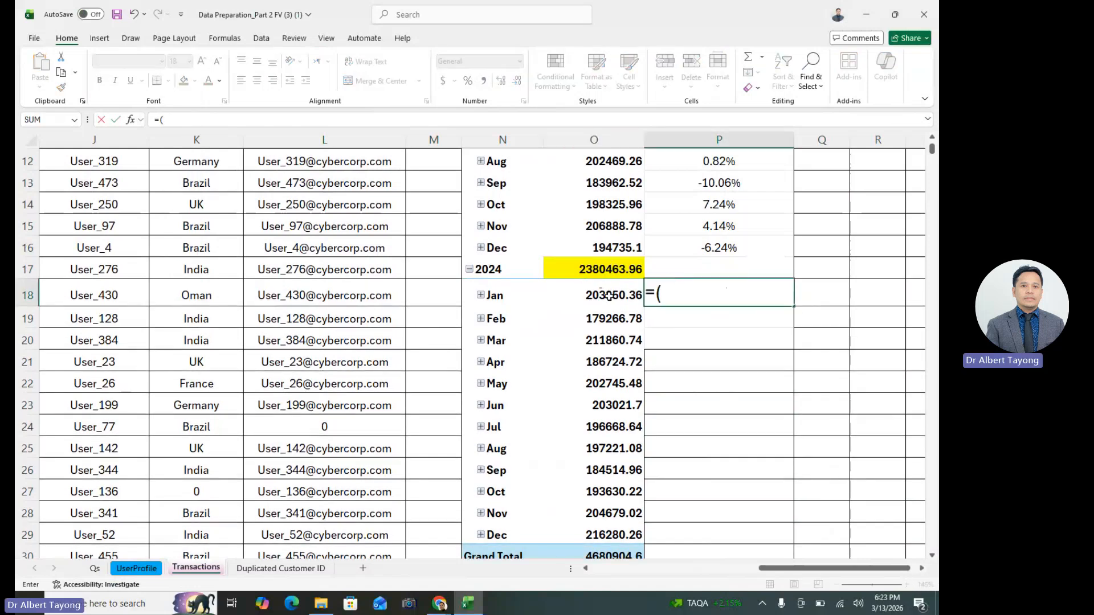
{"action": "type", "text": "O18-"}
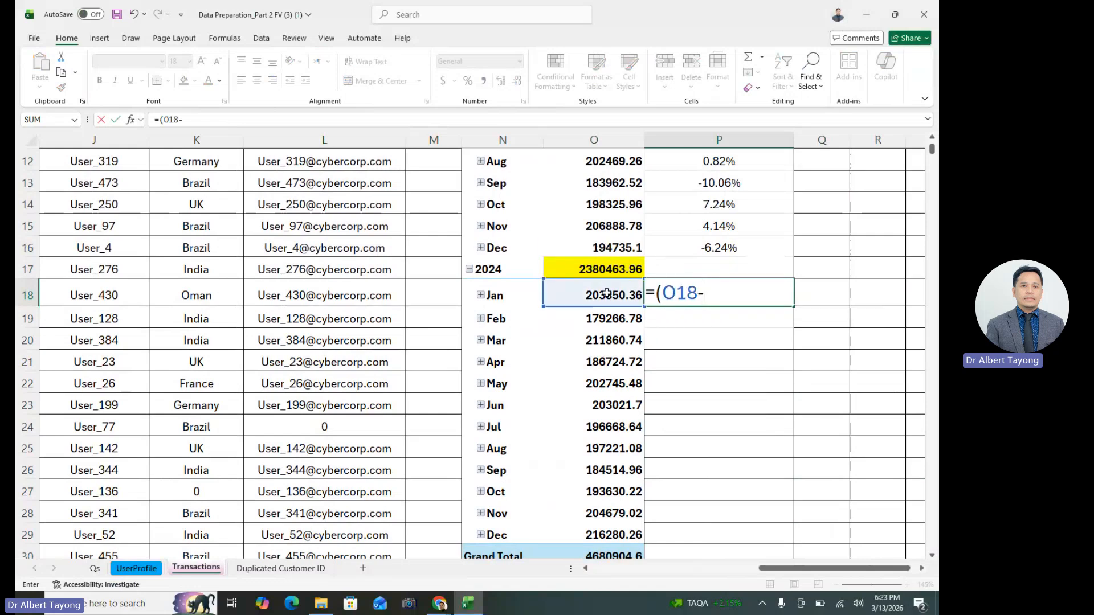
{"action": "type", "text": "O17"}
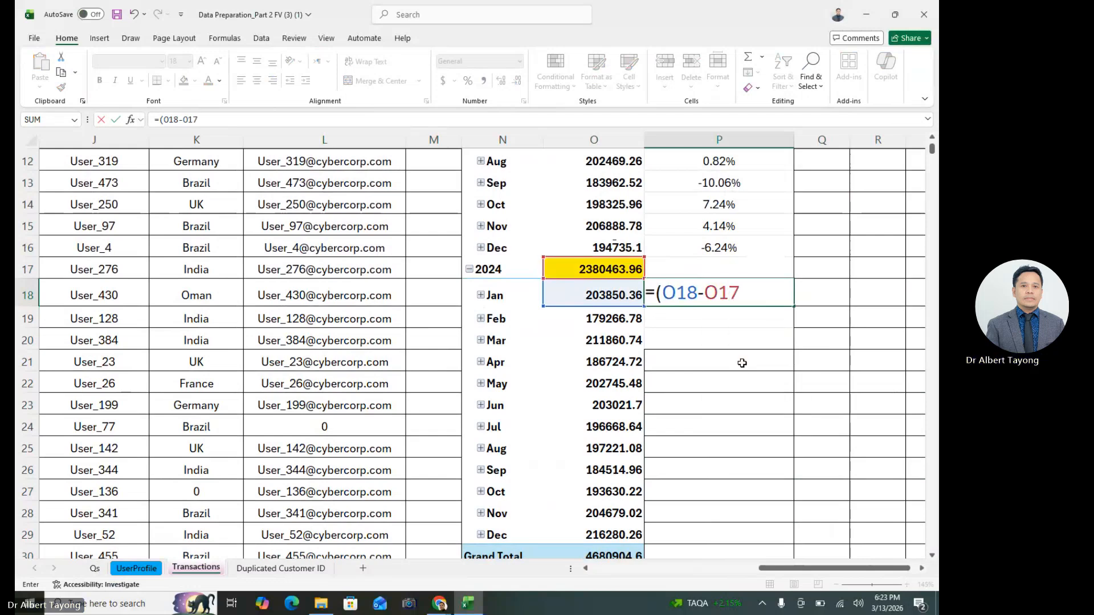
{"action": "key", "text": "BackSpace"}
{"action": "type", "text": "6"}
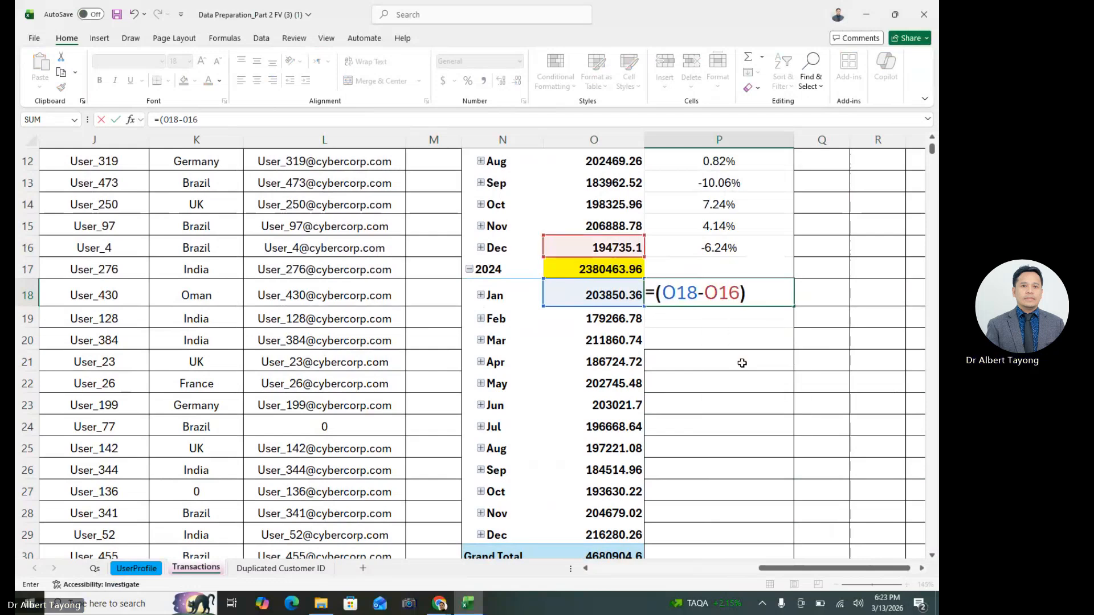
{"action": "type", "text": ")/0"}
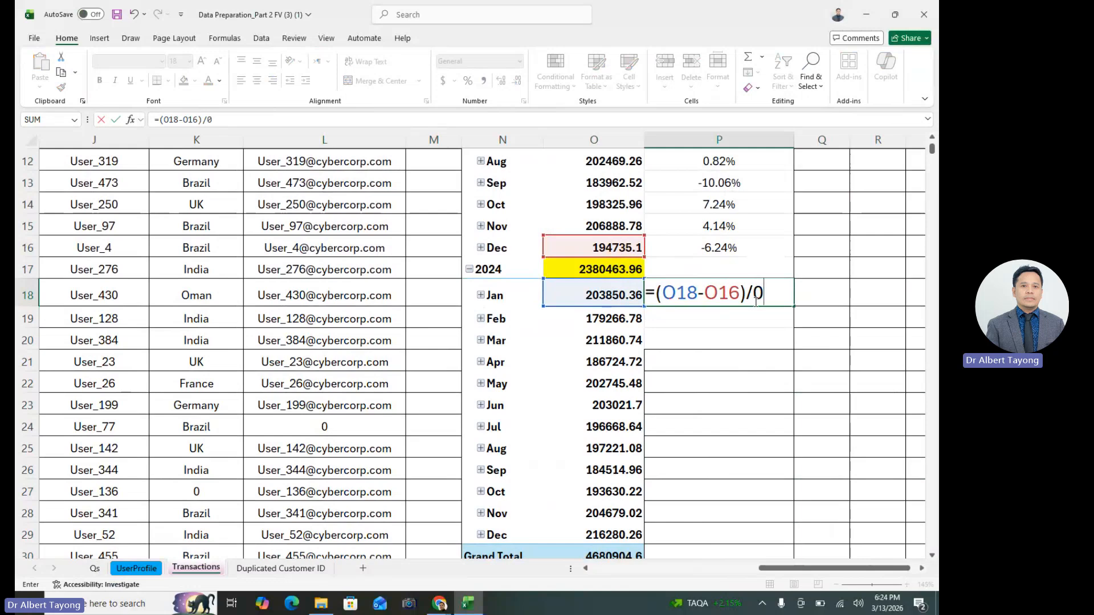
{"action": "key", "text": "BackSpace"}
{"action": "type", "text": "O18"}
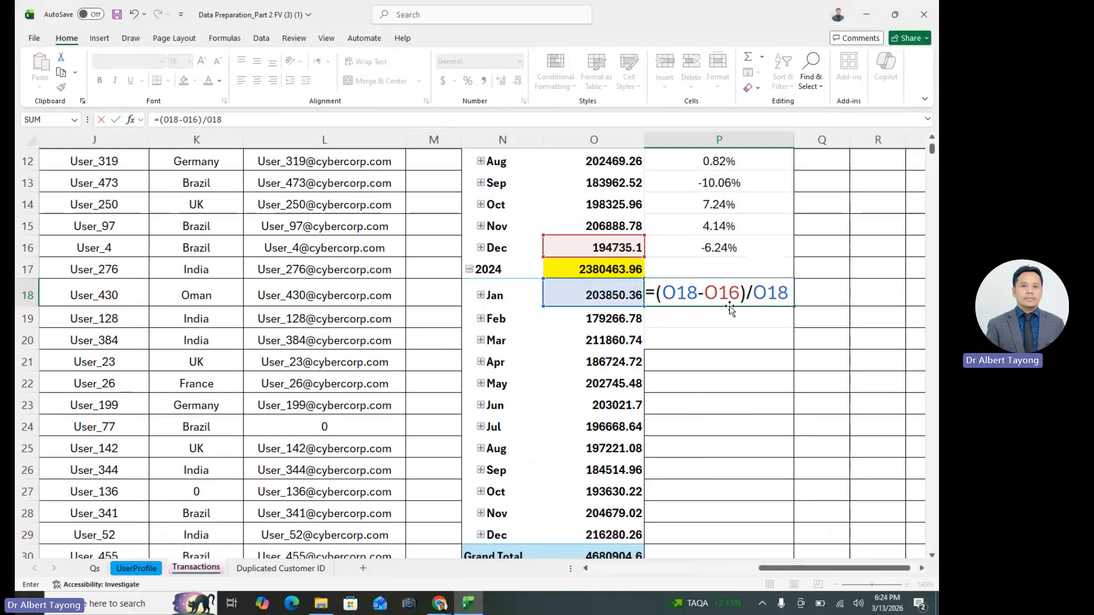
{"action": "left_click_drag", "start_coordinate": [662, 294], "coordinate": [793, 300]}
{"action": "left_click", "coordinate": [687, 293]}
{"action": "left_click_drag", "start_coordinate": [754, 293], "coordinate": [787, 301]}
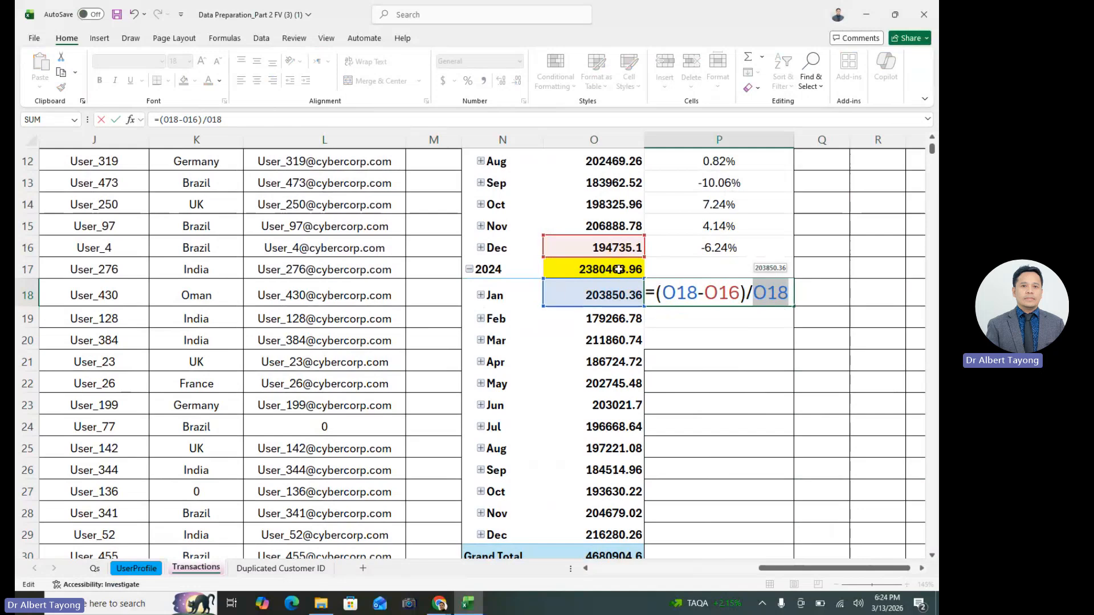
{"action": "key", "text": "ctrl+Return"}
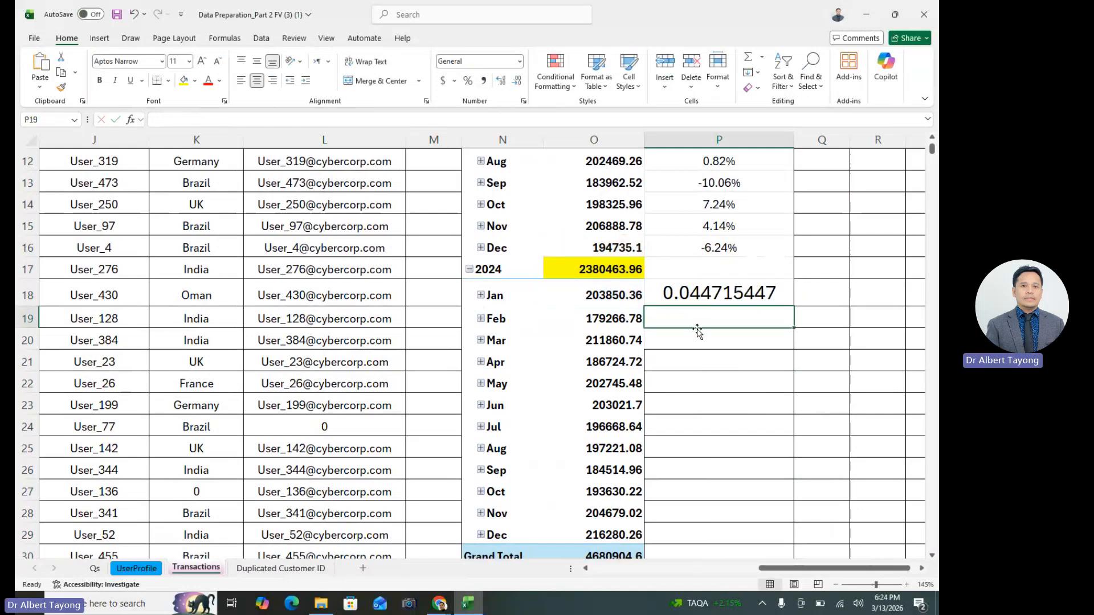
- Review the January 2024 formula in P18 against the totals in O16 to O18, and inspect February's total in O19
{"action": "left_click", "coordinate": [616, 248]}
{"action": "left_click", "coordinate": [621, 302]}
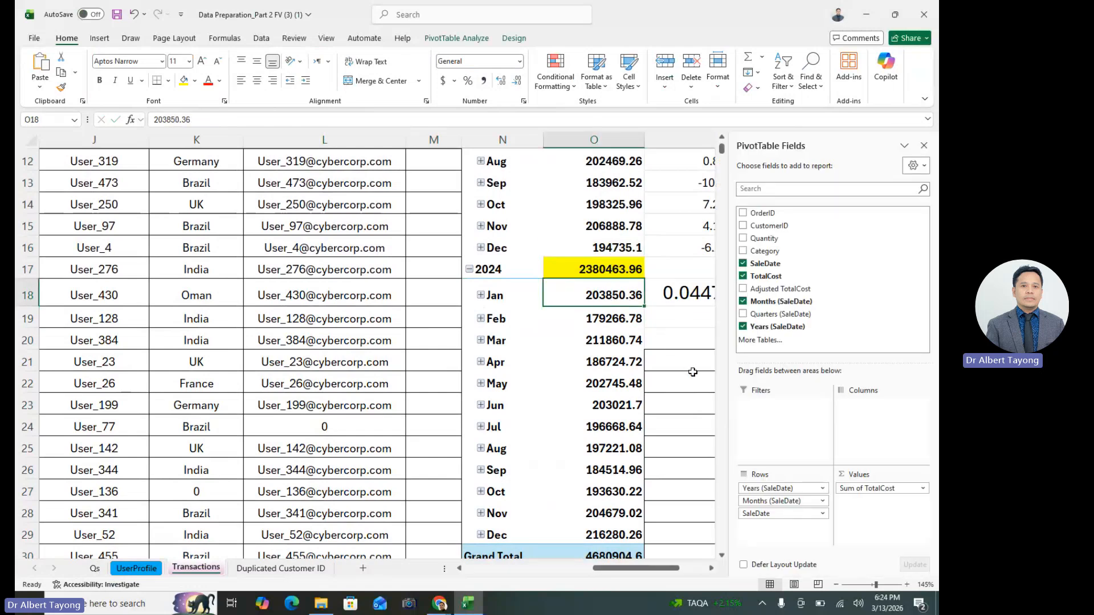
{"action": "left_click", "coordinate": [690, 367]}
{"action": "left_click", "coordinate": [726, 293]}
{"action": "left_click", "coordinate": [723, 359]}
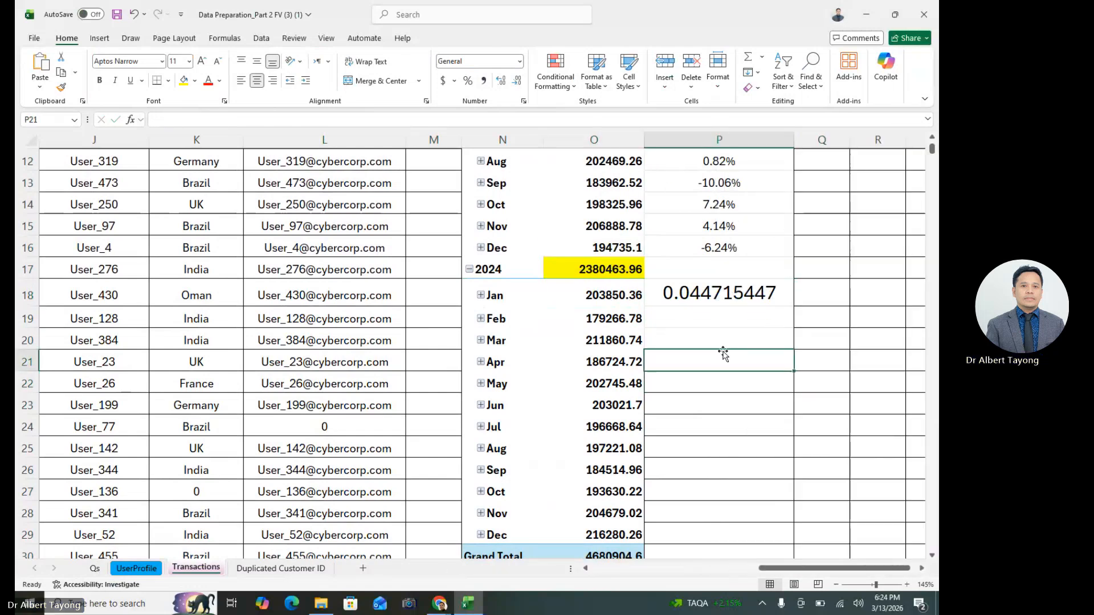
{"action": "left_click", "coordinate": [696, 315]}
{"action": "left_click", "coordinate": [741, 362]}
{"action": "left_click", "coordinate": [735, 293]}
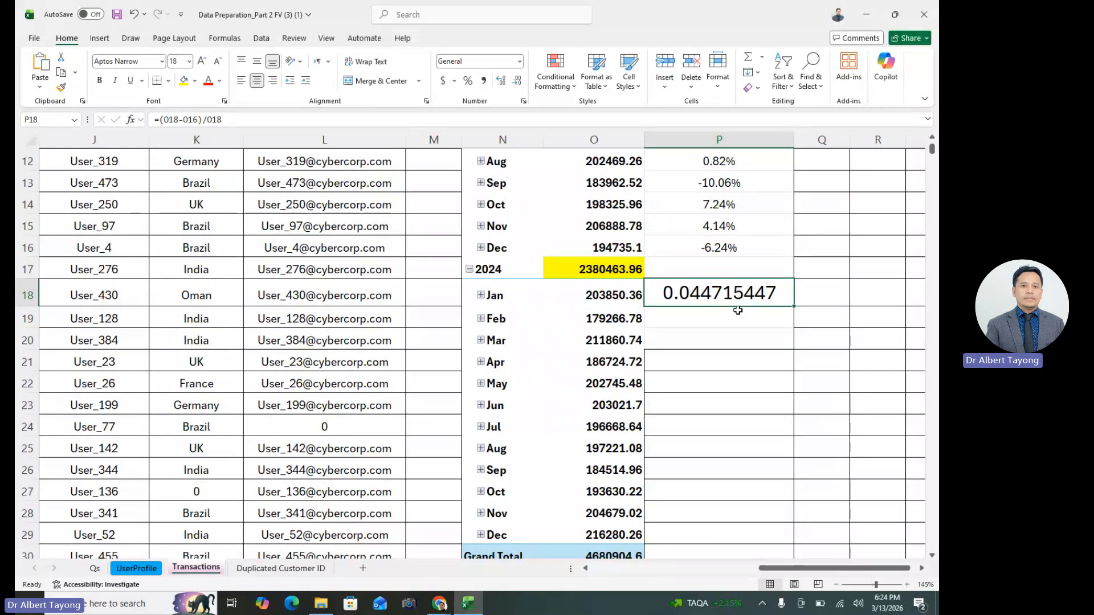
{"action": "left_click", "coordinate": [623, 295]}
{"action": "left_click", "coordinate": [615, 269]}
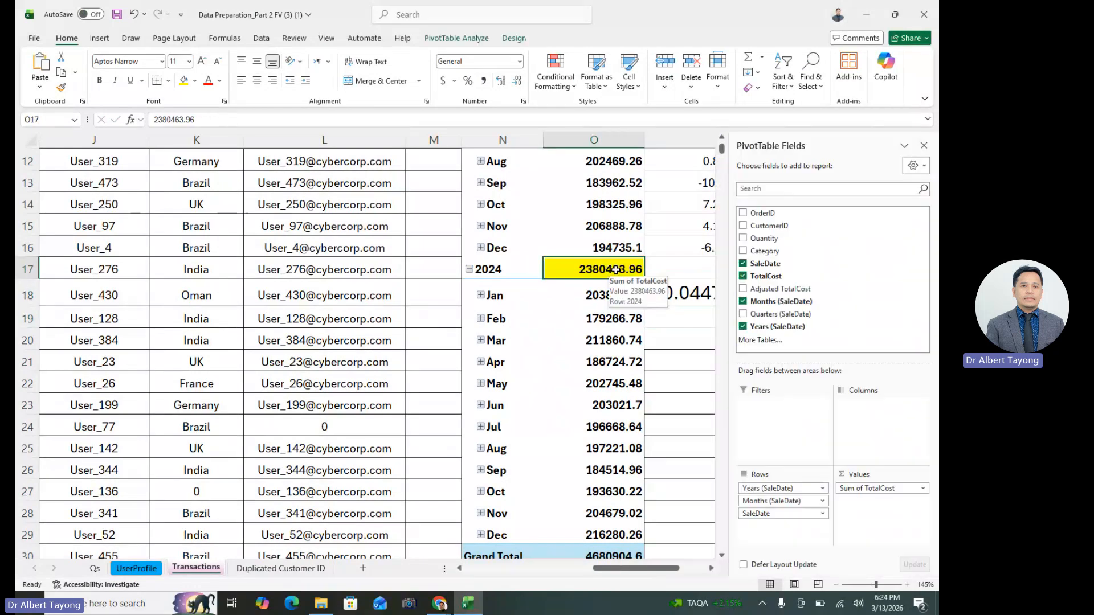
{"action": "left_click", "coordinate": [668, 318]}
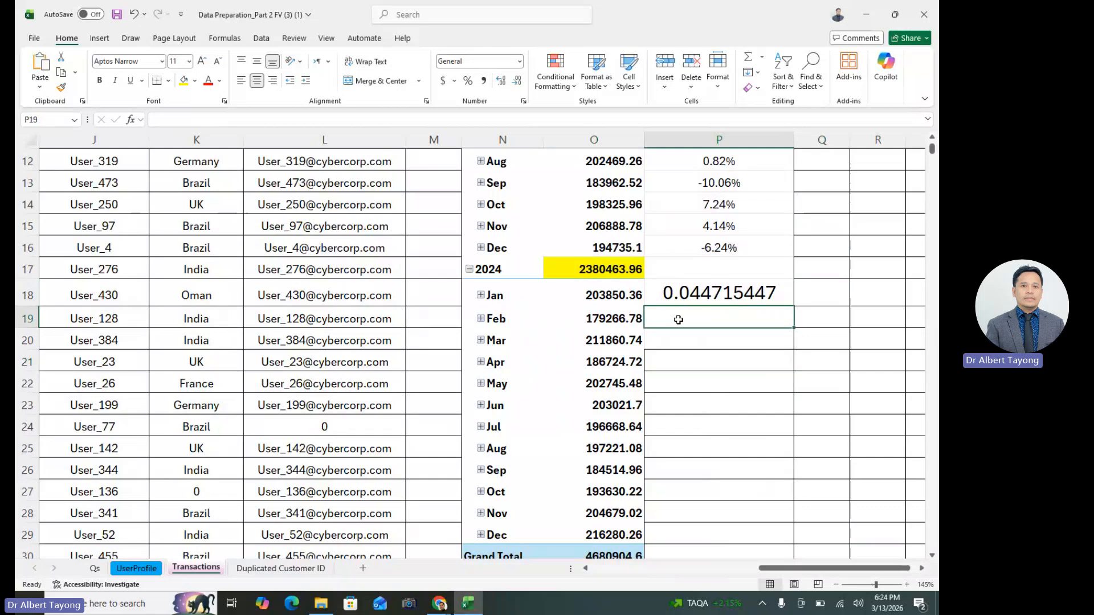
{"action": "left_click", "coordinate": [603, 320]}
{"action": "left_click", "coordinate": [671, 322]}
{"action": "left_click", "coordinate": [609, 322]}
{"action": "left_click", "coordinate": [607, 291]}
{"action": "left_click", "coordinate": [674, 331]}
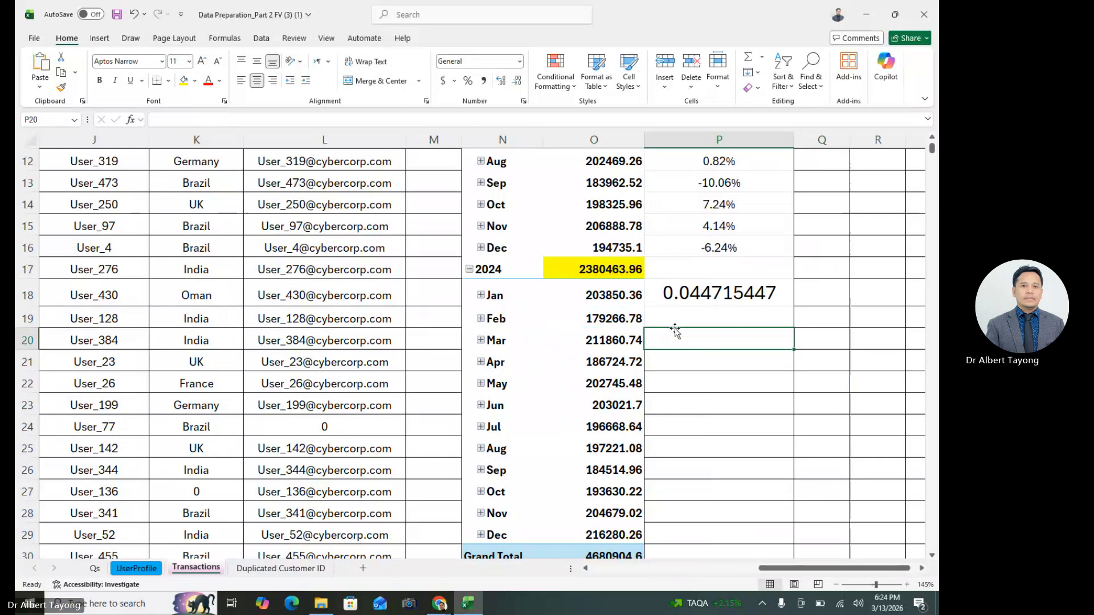
- Enter the formula =(O19-O18)/O19 in P19 for the February 2024 month-over-month change
{"action": "key", "text": "Up"}
{"action": "type", "text": "=("}
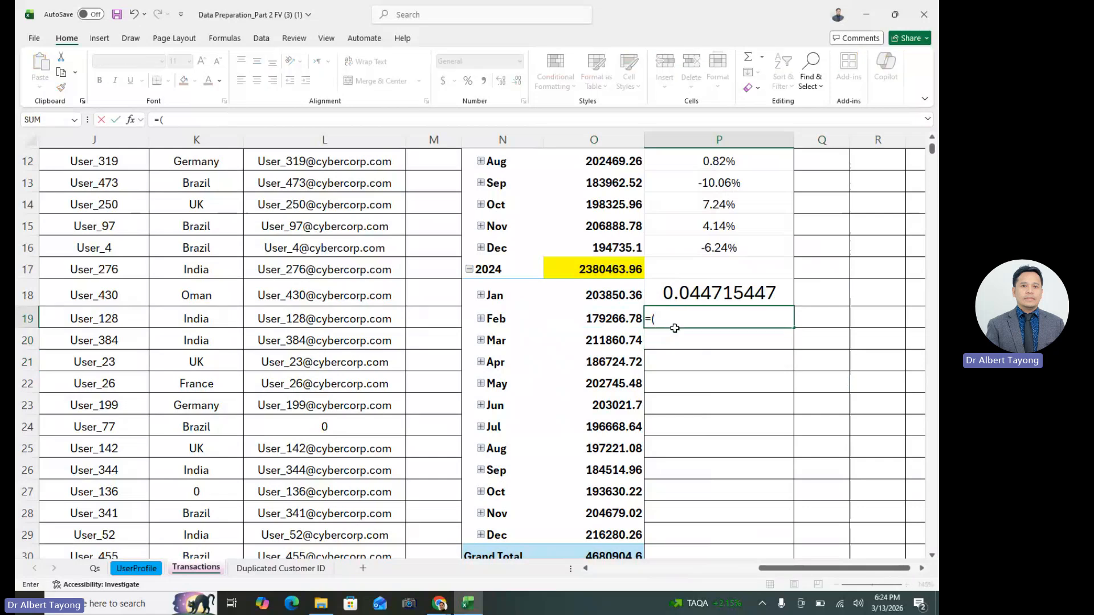
{"action": "scroll", "coordinate": [675, 328], "scroll_direction": "up", "scroll_amount": 1}
{"action": "scroll", "coordinate": [650, 337], "scroll_direction": "down", "scroll_amount": 1}
{"action": "type", "text": "O19"}
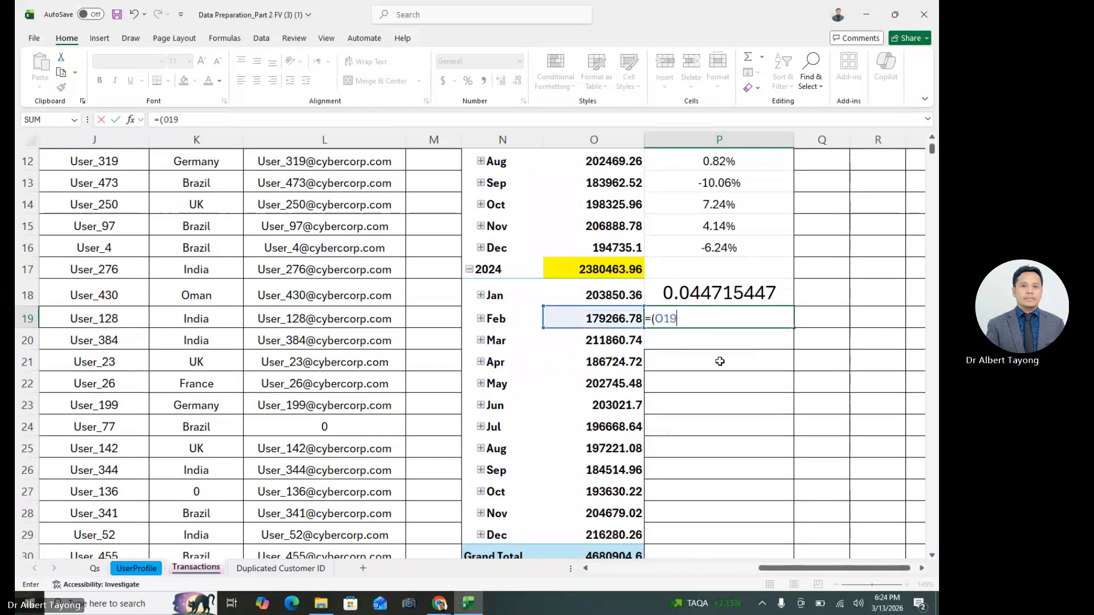
{"action": "type", "text": "-O18"}
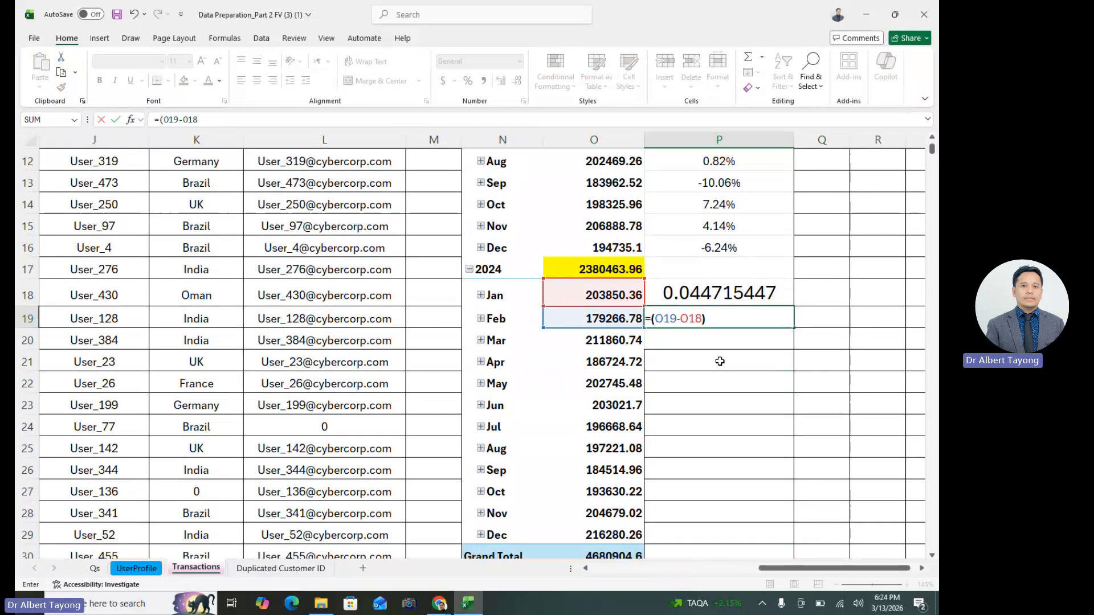
{"action": "type", "text": ")/O19"}
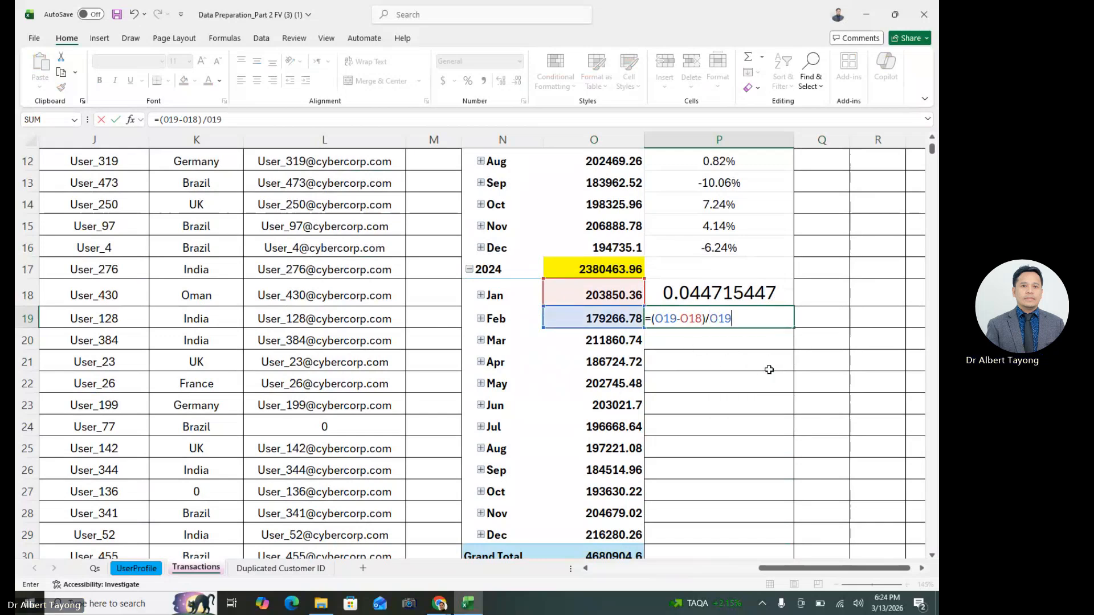
{"action": "key", "text": "Return"}
- Format the January and February 2024 results in P18:P19 as percentages with two decimal places
{"action": "left_click", "coordinate": [737, 317]}
{"action": "left_click_drag", "start_coordinate": [740, 299], "coordinate": [743, 318]}
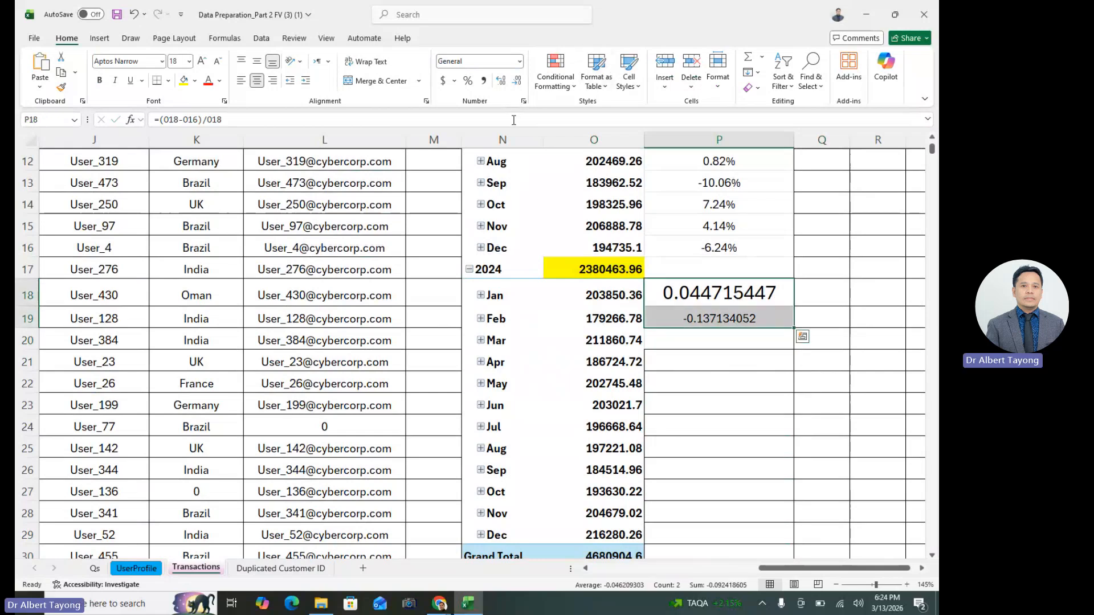
{"action": "left_click", "coordinate": [468, 80]}
{"action": "left_click", "coordinate": [501, 81]}
{"action": "left_click", "coordinate": [501, 81]}
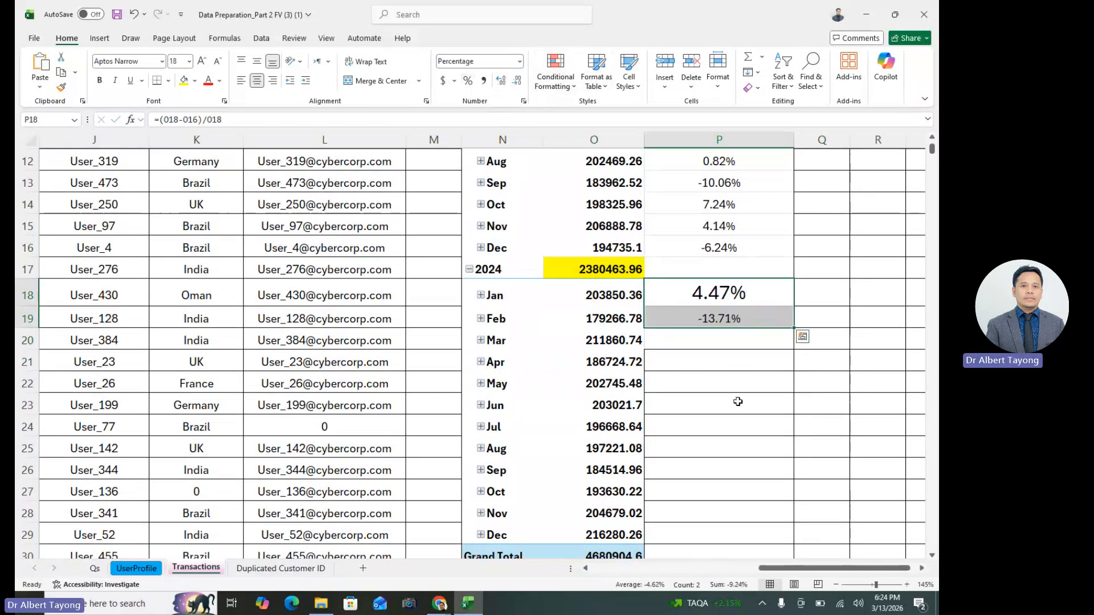
- Fill the February 2024 formula in P19 down to P29 for March to December 2024 and check a copied cell
{"action": "left_click", "coordinate": [735, 318]}
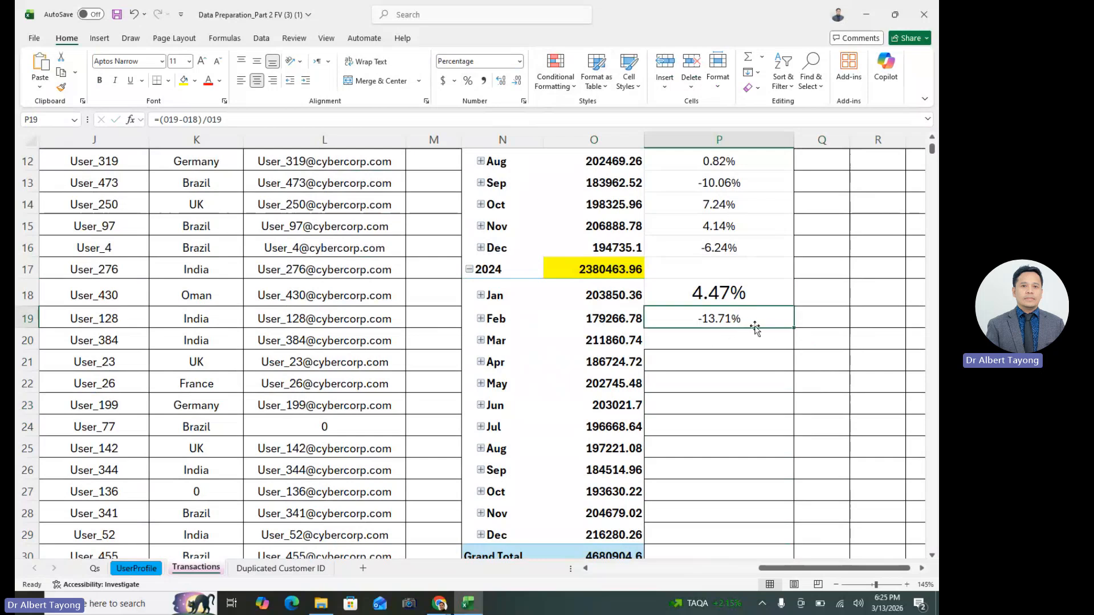
{"action": "scroll", "coordinate": [798, 331], "scroll_direction": "down", "scroll_amount": 1}
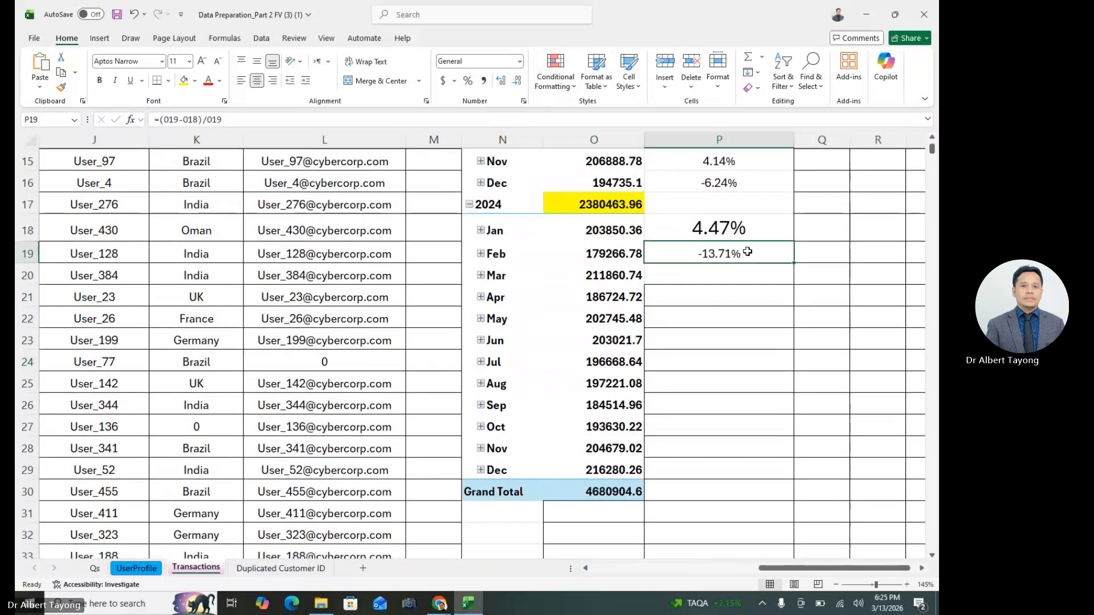
{"action": "left_click_drag", "start_coordinate": [794, 264], "coordinate": [795, 474]}
{"action": "left_click", "coordinate": [727, 399]}
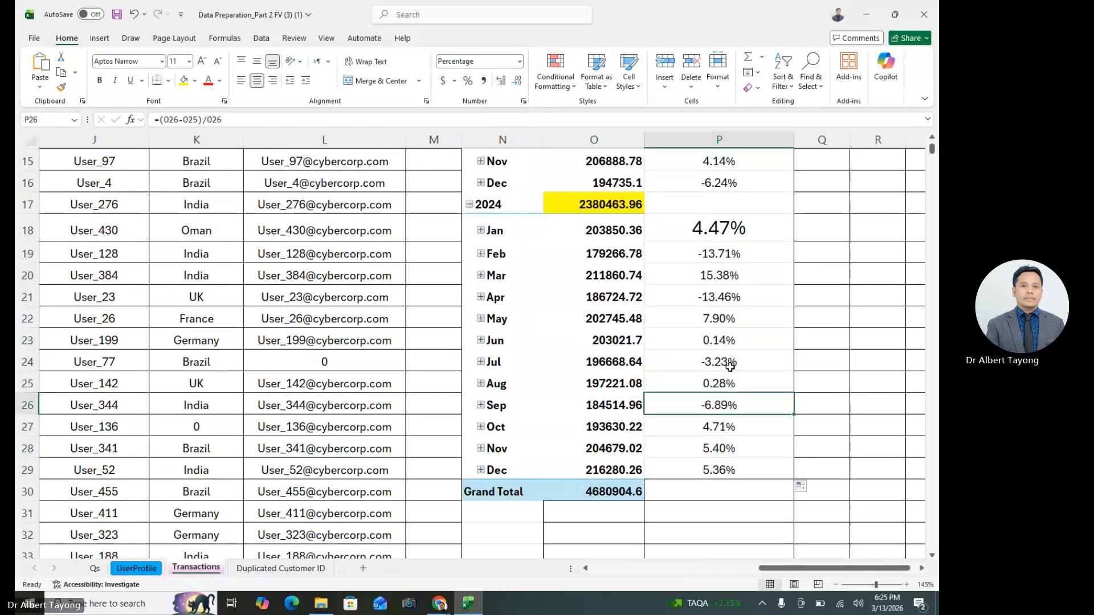
{"action": "left_click", "coordinate": [807, 273]}
- Set the font size of columns N to P to 13
{"action": "scroll", "coordinate": [804, 341], "scroll_direction": "up", "scroll_amount": 4}
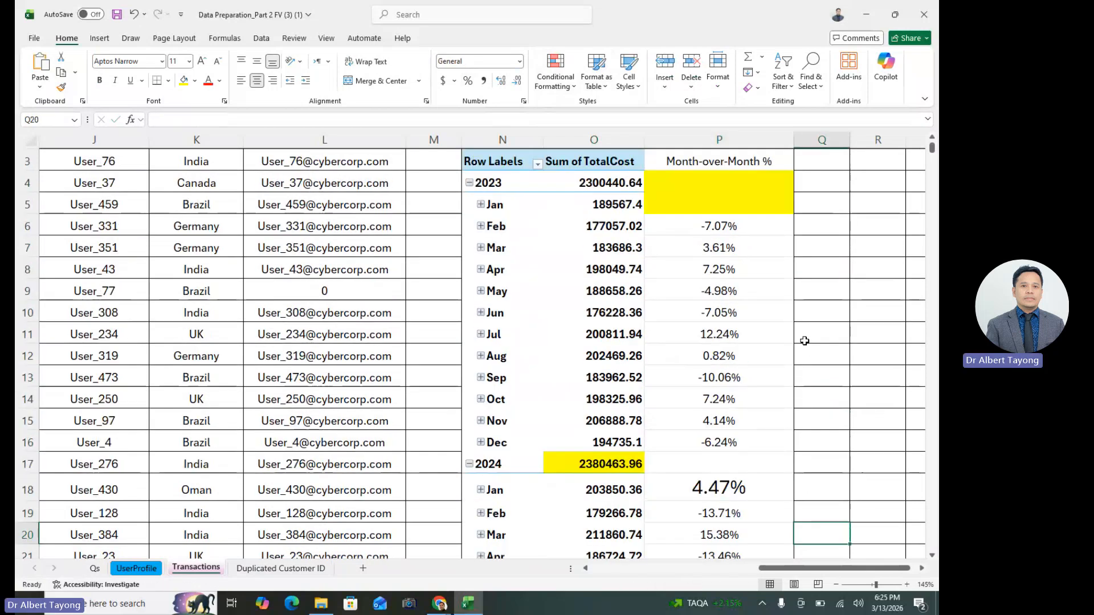
{"action": "scroll", "coordinate": [743, 158], "scroll_direction": "up", "scroll_amount": 1}
{"action": "left_click_drag", "start_coordinate": [503, 140], "coordinate": [719, 139]}
{"action": "left_click", "coordinate": [182, 61]}
{"action": "type", "text": "13"}
{"action": "key", "text": "Return"}
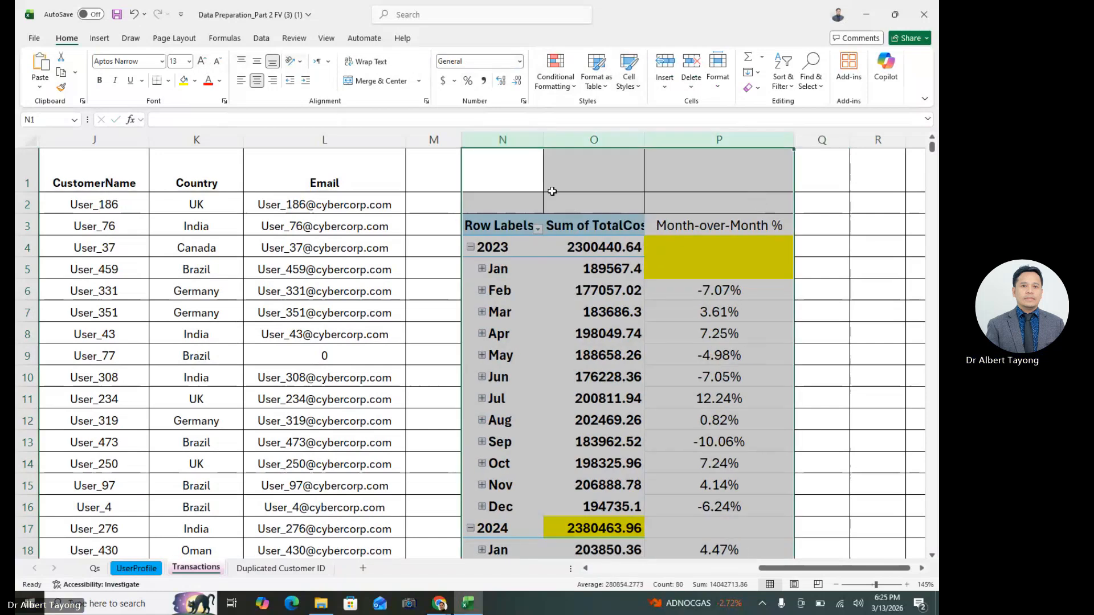
- Review the monthly totals and month-over-month percentages for 2023 and 2024 from the headings down to the Grand Total row
{"action": "scroll", "coordinate": [757, 316], "scroll_direction": "down", "scroll_amount": 3}
{"action": "left_click", "coordinate": [830, 370]}
{"action": "scroll", "coordinate": [828, 369], "scroll_direction": "down", "scroll_amount": 4}
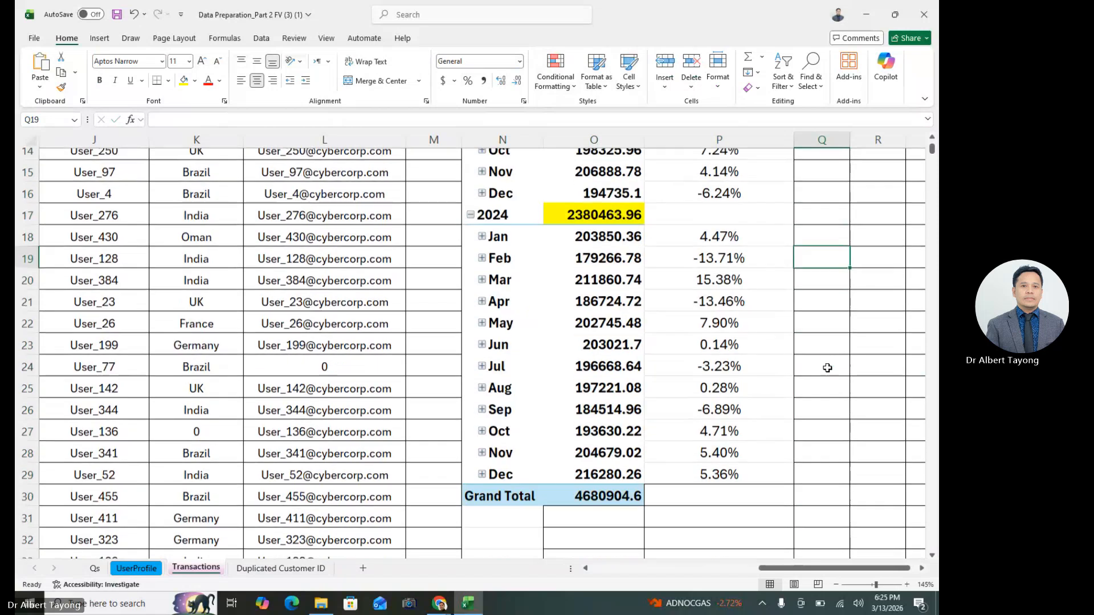
{"action": "left_click", "coordinate": [845, 452]}
{"action": "scroll", "coordinate": [850, 444], "scroll_direction": "up", "scroll_amount": 3}
{"action": "scroll", "coordinate": [850, 444], "scroll_direction": "up", "scroll_amount": 4}
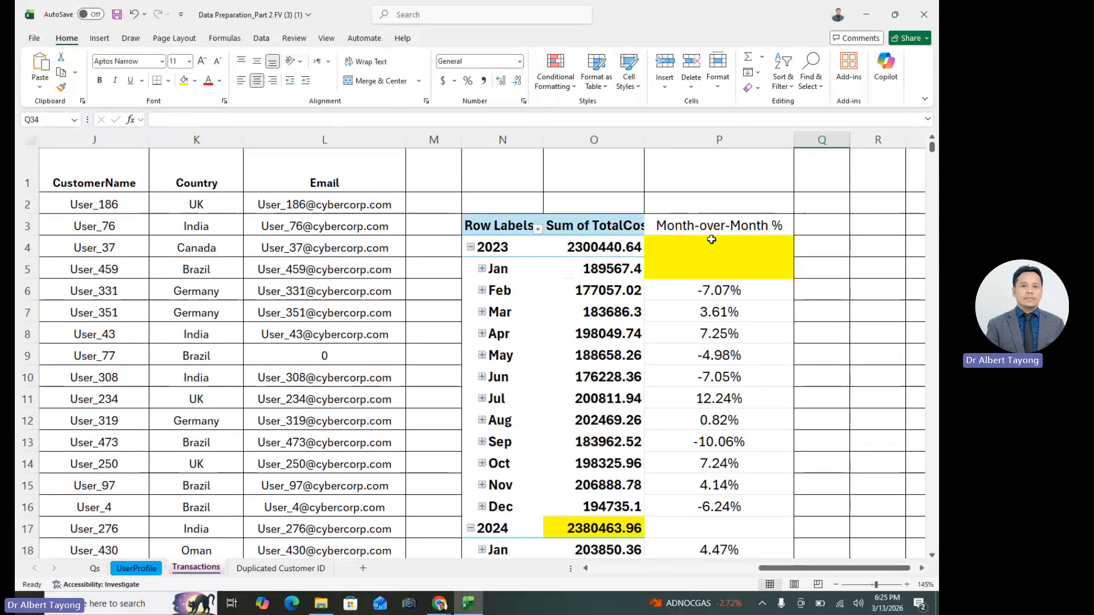
{"action": "left_click", "coordinate": [842, 350]}
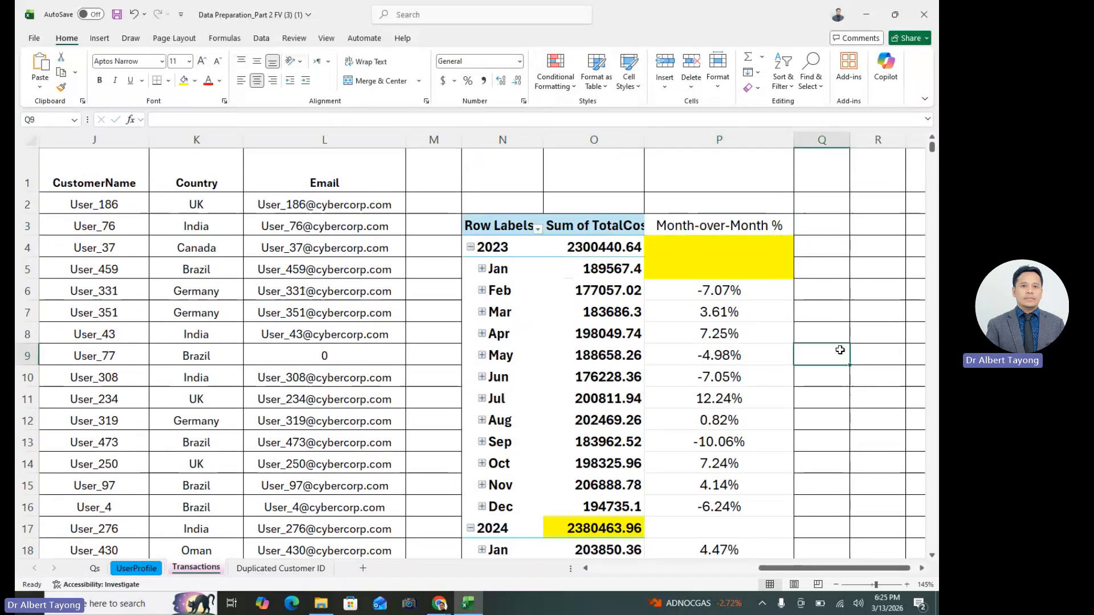
{"action": "scroll", "coordinate": [766, 362], "scroll_direction": "down", "scroll_amount": 2}
{"action": "left_click", "coordinate": [741, 376]}
{"action": "scroll", "coordinate": [733, 378], "scroll_direction": "down", "scroll_amount": 4}
{"action": "left_click", "coordinate": [722, 403]}
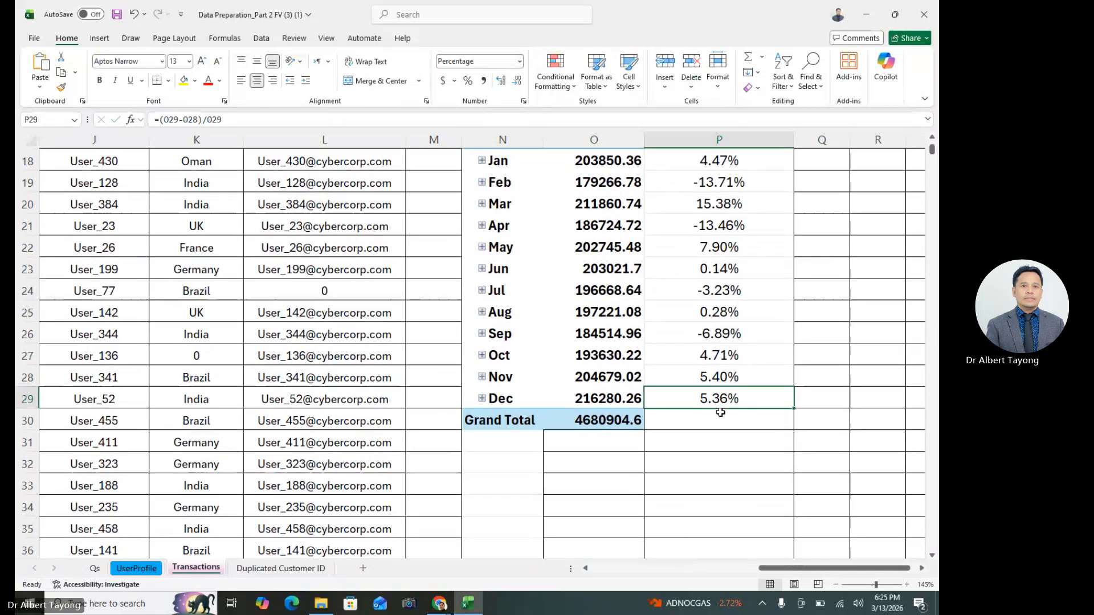
{"action": "scroll", "coordinate": [723, 413], "scroll_direction": "up", "scroll_amount": 2}
{"action": "scroll", "coordinate": [722, 413], "scroll_direction": "up", "scroll_amount": 4}
{"action": "scroll", "coordinate": [743, 325], "scroll_direction": "down", "scroll_amount": 2}
{"action": "left_click", "coordinate": [626, 336]}
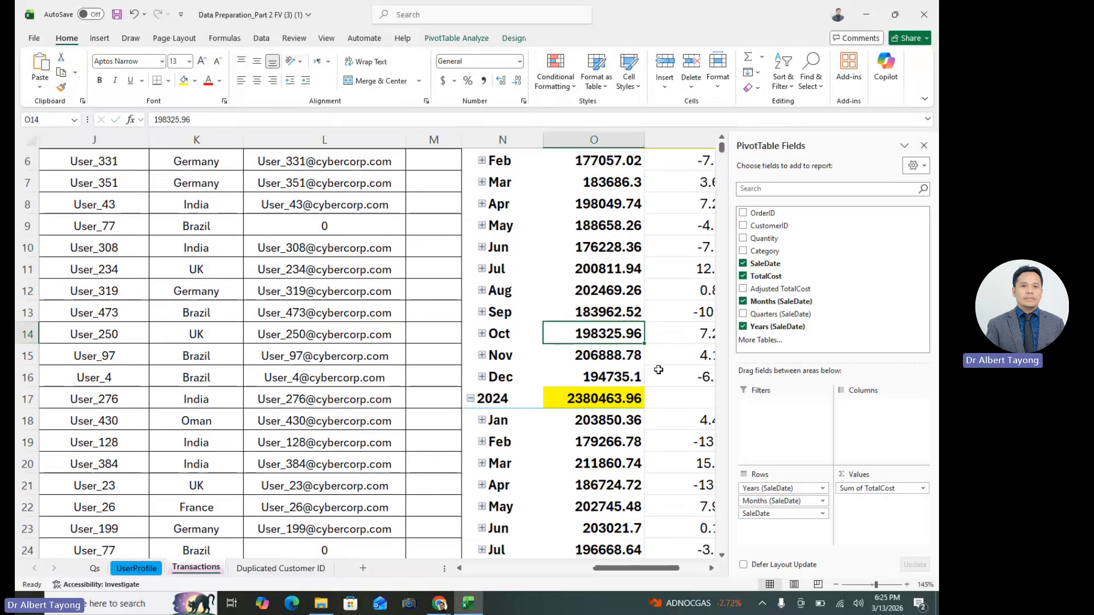
{"action": "left_click", "coordinate": [400, 282]}
{"action": "left_click", "coordinate": [871, 311]}
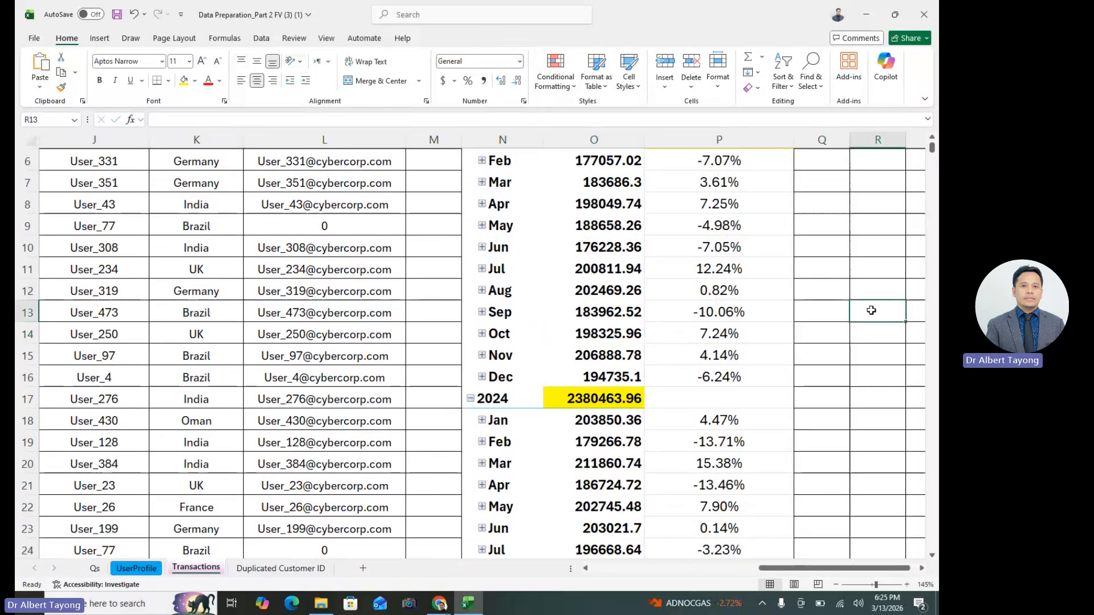
{"action": "scroll", "coordinate": [871, 310], "scroll_direction": "up", "scroll_amount": 2}
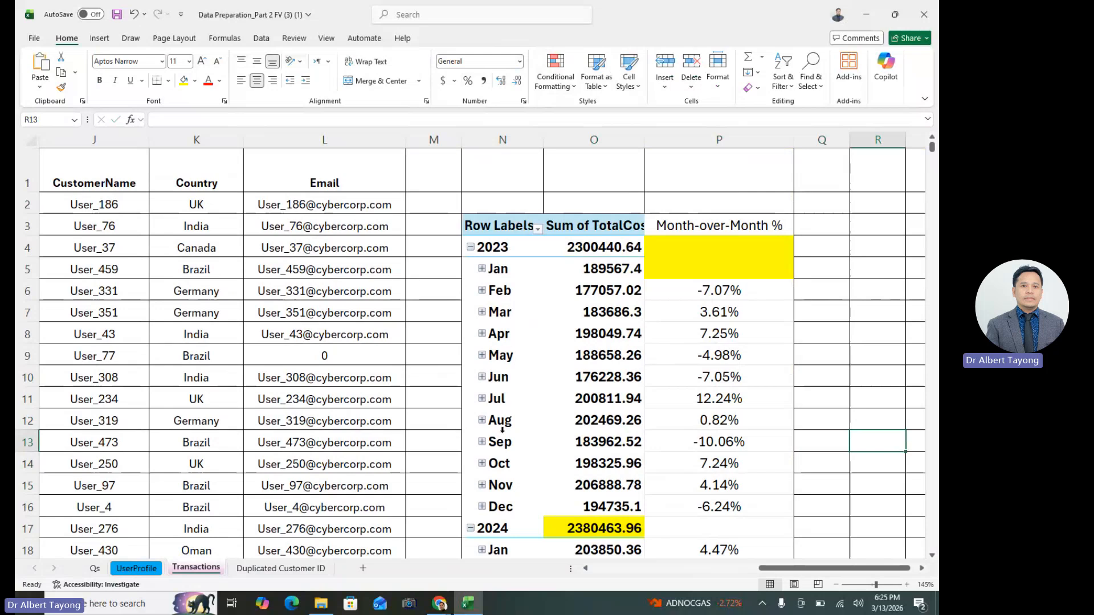
{"action": "scroll", "coordinate": [709, 370], "scroll_direction": "down", "scroll_amount": 1}
{"action": "left_click", "coordinate": [710, 356]}
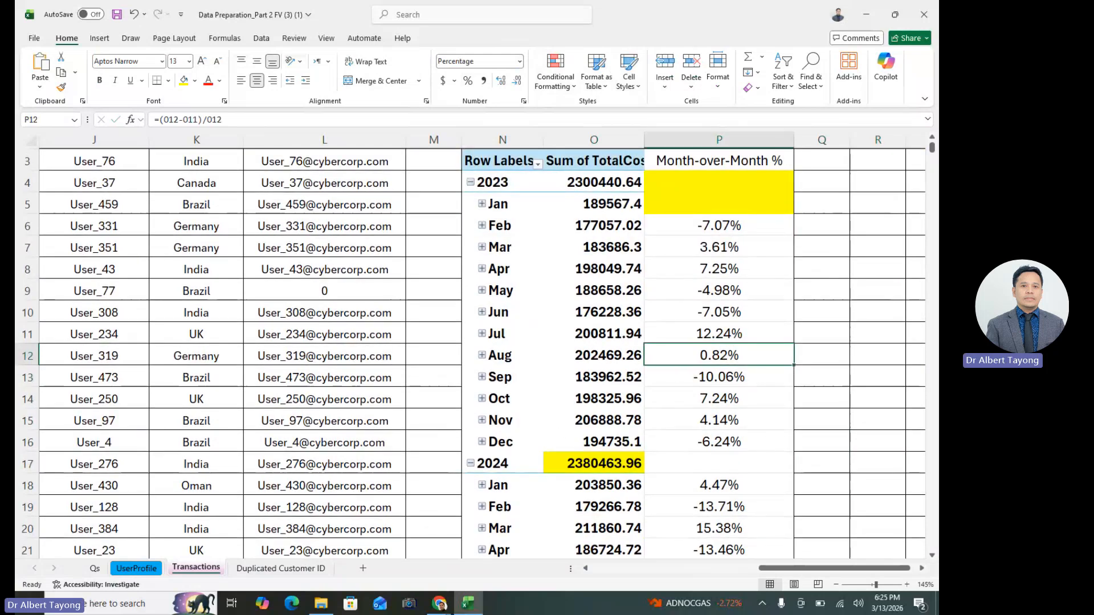
- Read part iii of question d on the Qs sheet about the highest-sales and lowest-sales months
{"action": "left_click", "coordinate": [142, 570]}
{"action": "left_click", "coordinate": [94, 570]}
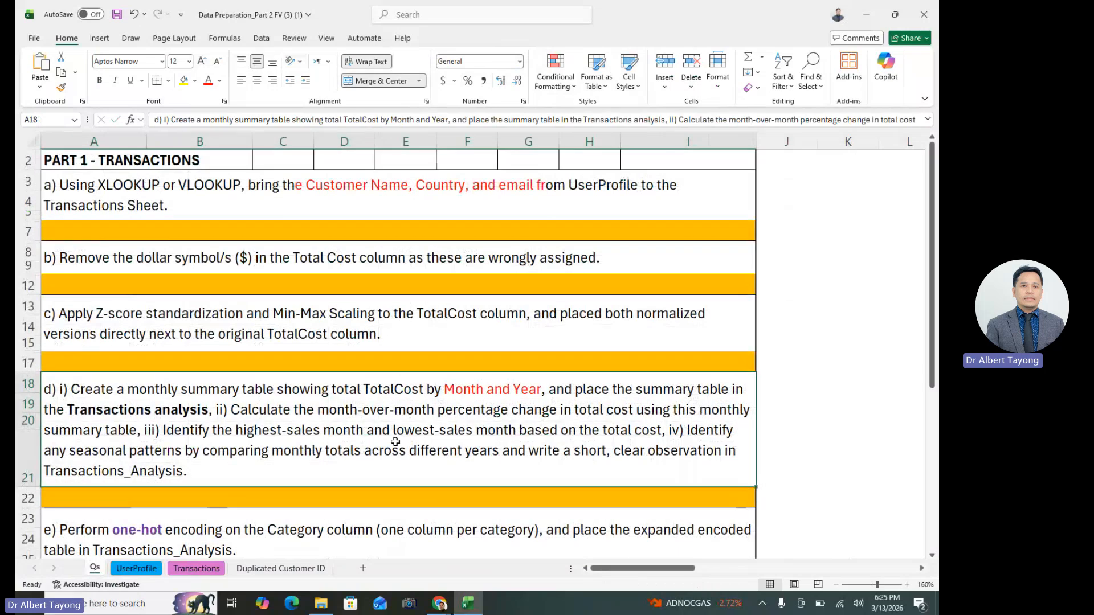
{"action": "double_click", "coordinate": [251, 432]}
{"action": "left_click_drag", "start_coordinate": [241, 438], "coordinate": [716, 432]}
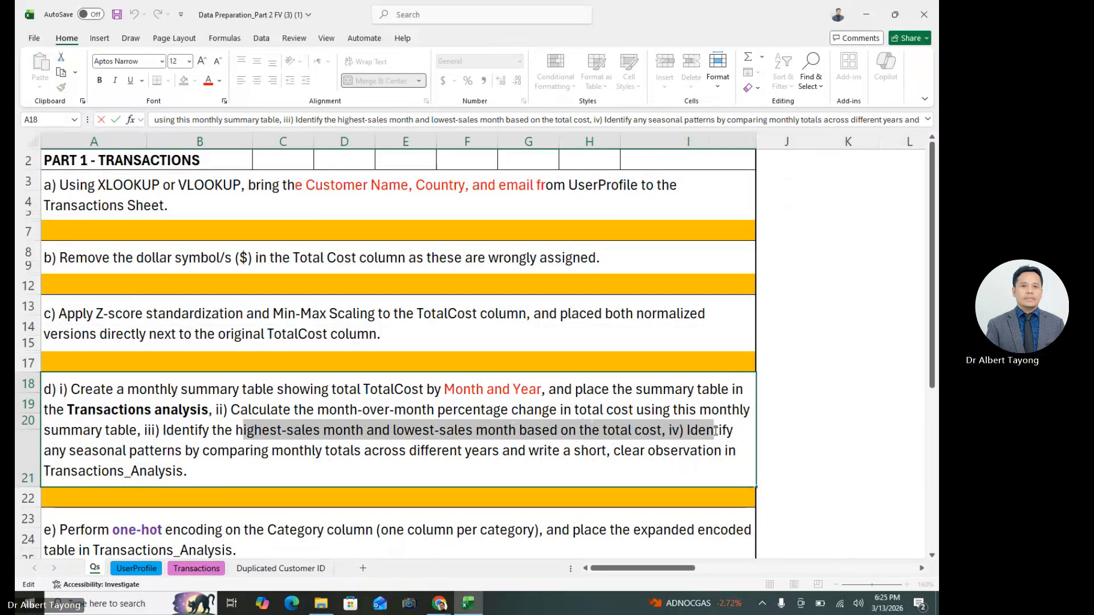
{"action": "left_click", "coordinate": [639, 468]}
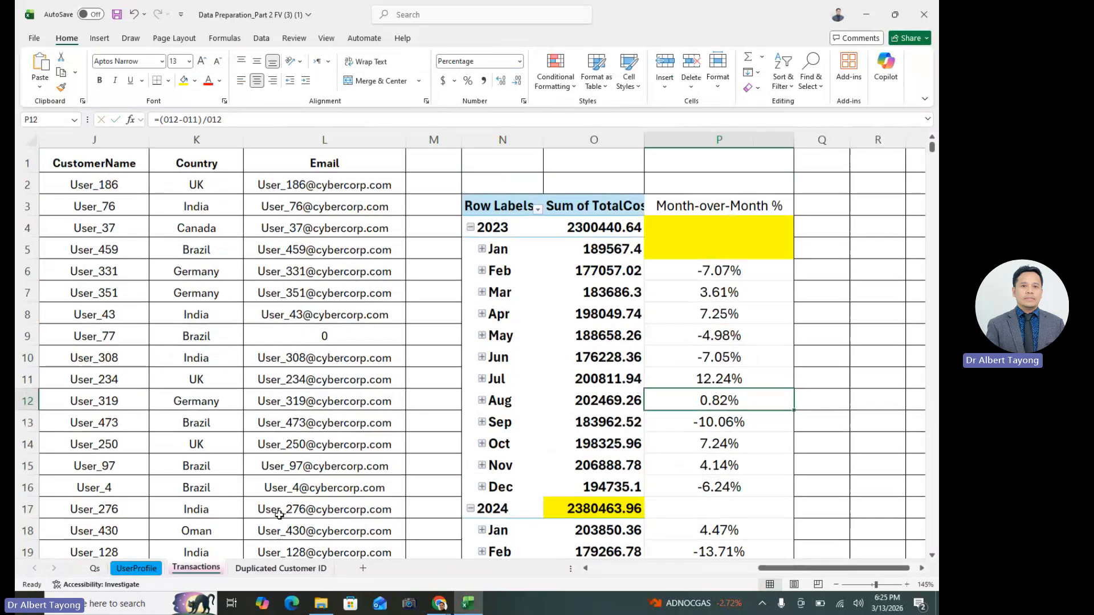
- On the Transactions sheet, enter the labels 2023, Min and Max in cells R3 to R5
{"action": "left_click", "coordinate": [856, 280]}
{"action": "key", "text": "Right"}
{"action": "key", "text": "Right"}
{"action": "key", "text": "Right"}
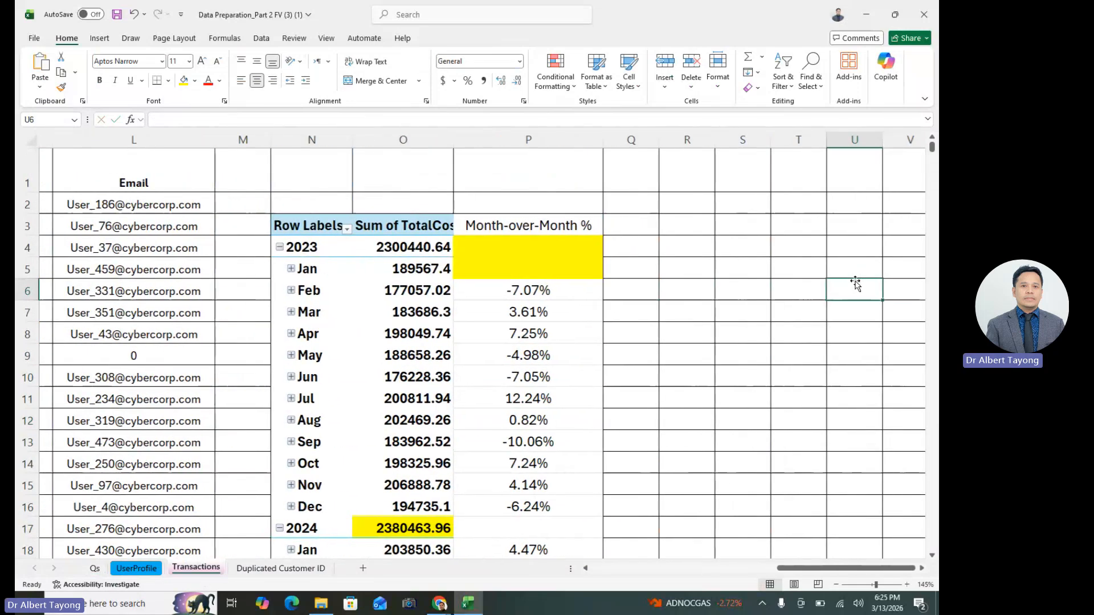
{"action": "left_click", "coordinate": [697, 229]}
{"action": "type", "text": "2023"}
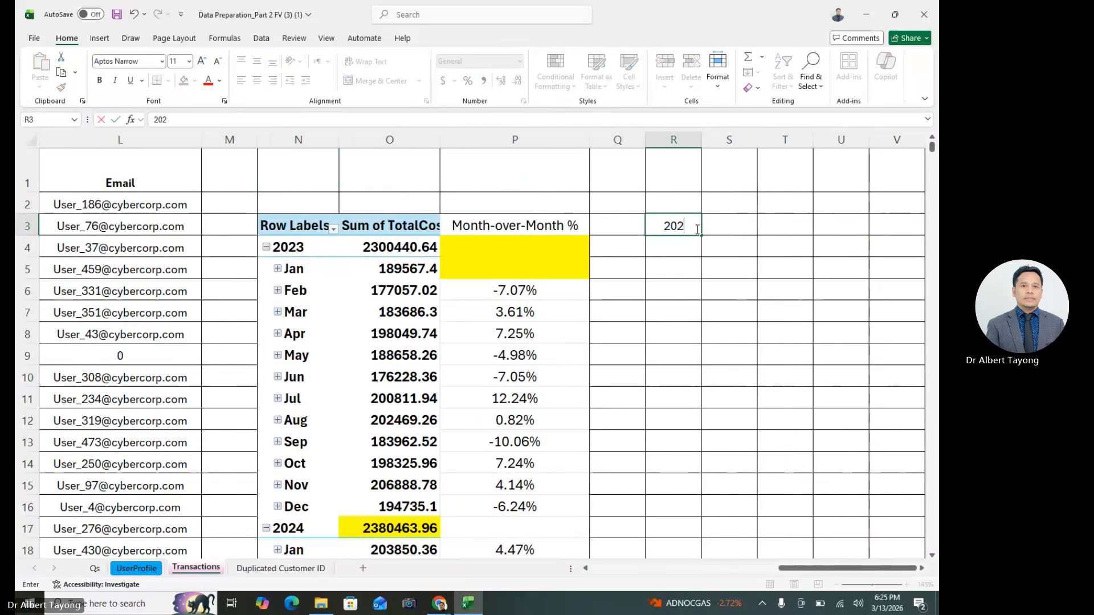
{"action": "left_click", "coordinate": [674, 250]}
{"action": "type", "text": "Min"}
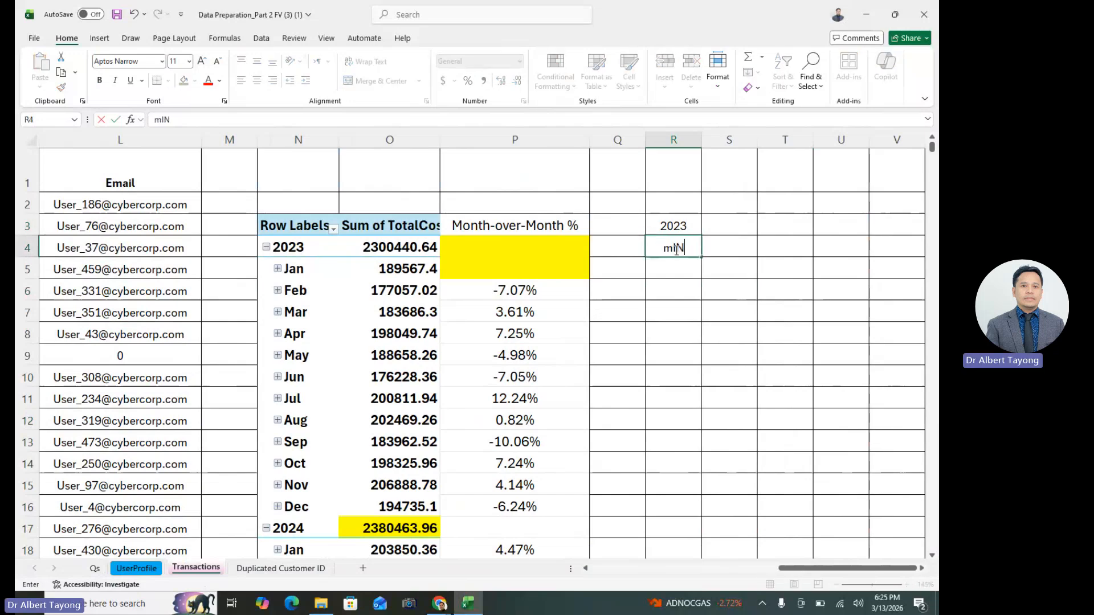
{"action": "key", "text": "Return"}
{"action": "type", "text": "Max"}
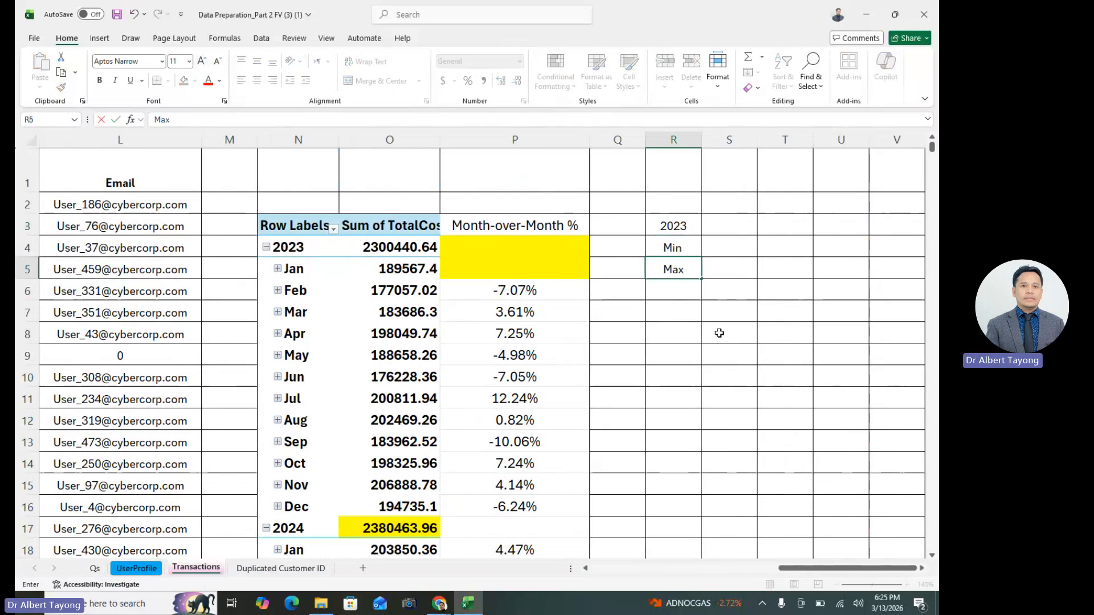
{"action": "left_click", "coordinate": [720, 334]}
{"action": "left_click", "coordinate": [676, 247]}
{"action": "left_click", "coordinate": [678, 268]}
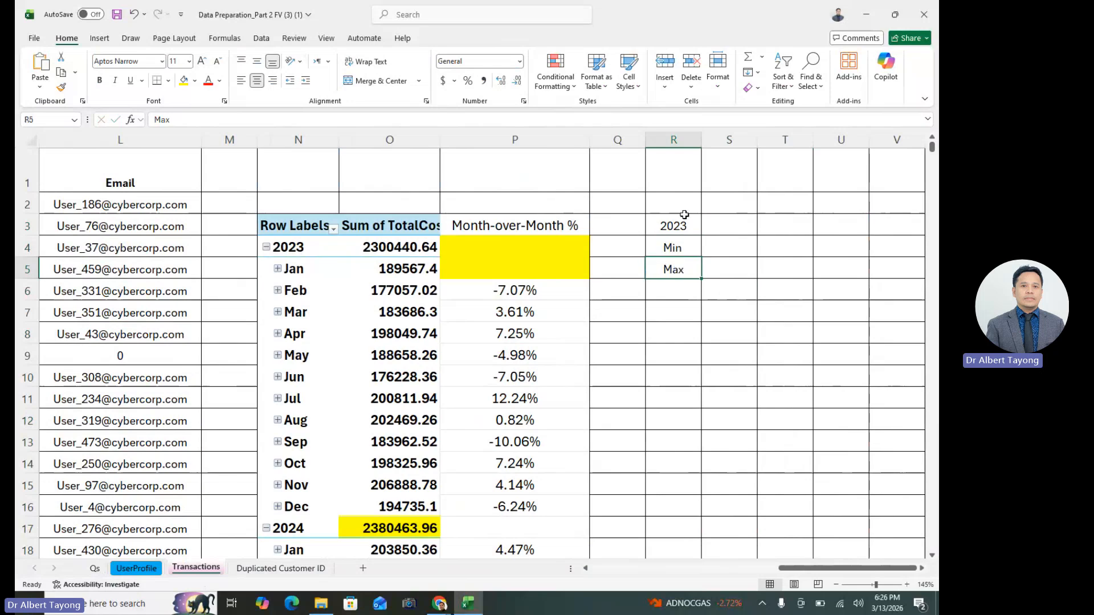
- Copy the labels in R3:R5 to R6:R8 and change the copied year in R6 to 2024
{"action": "left_click_drag", "start_coordinate": [684, 222], "coordinate": [701, 268]}
{"action": "key", "text": "ctrl+c"}
{"action": "left_click", "coordinate": [677, 296]}
{"action": "key", "text": "ctrl+v"}
{"action": "double_click", "coordinate": [687, 294]}
{"action": "key", "text": "BackSpace"}
{"action": "type", "text": "4"}
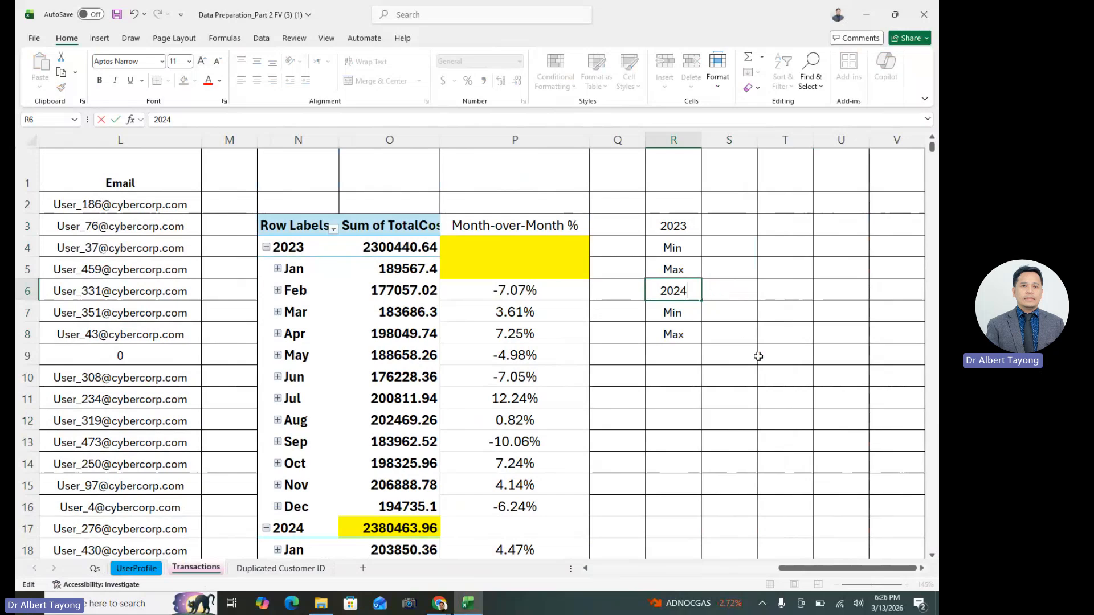
{"action": "left_click", "coordinate": [772, 336]}
- Set the font size of the range R3:T9 to 14
{"action": "left_click_drag", "start_coordinate": [676, 227], "coordinate": [808, 354]}
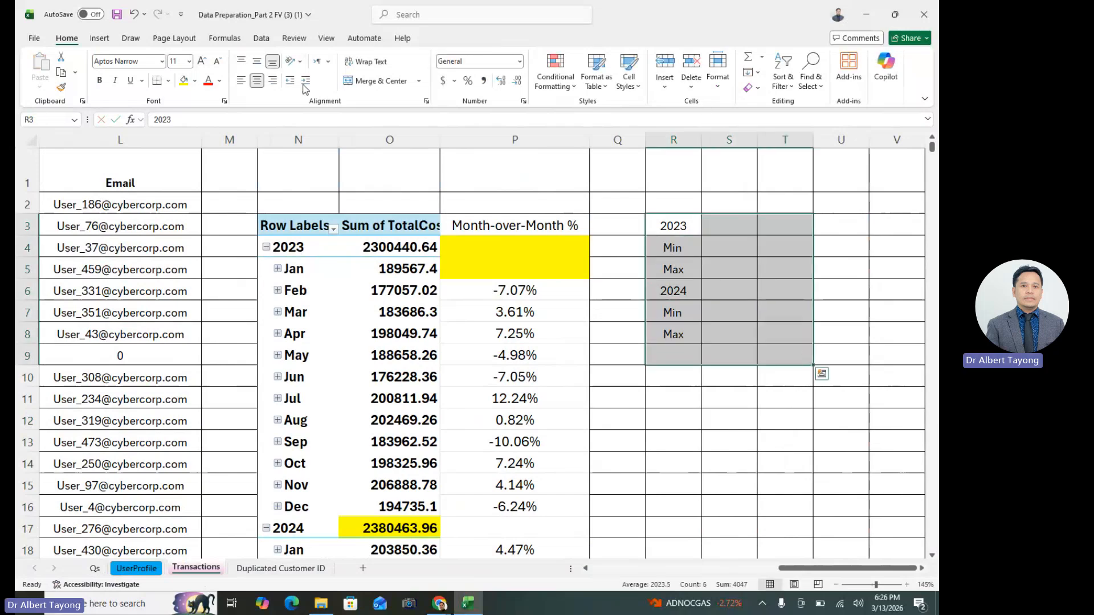
{"action": "left_click", "coordinate": [189, 61]}
{"action": "left_click", "coordinate": [181, 140]}
- Widen columns S and T to make room for the minimum and maximum values and their months
{"action": "left_click_drag", "start_coordinate": [729, 312], "coordinate": [729, 290]}
{"action": "left_click_drag", "start_coordinate": [762, 141], "coordinate": [789, 141]}
{"action": "left_click", "coordinate": [716, 252]}
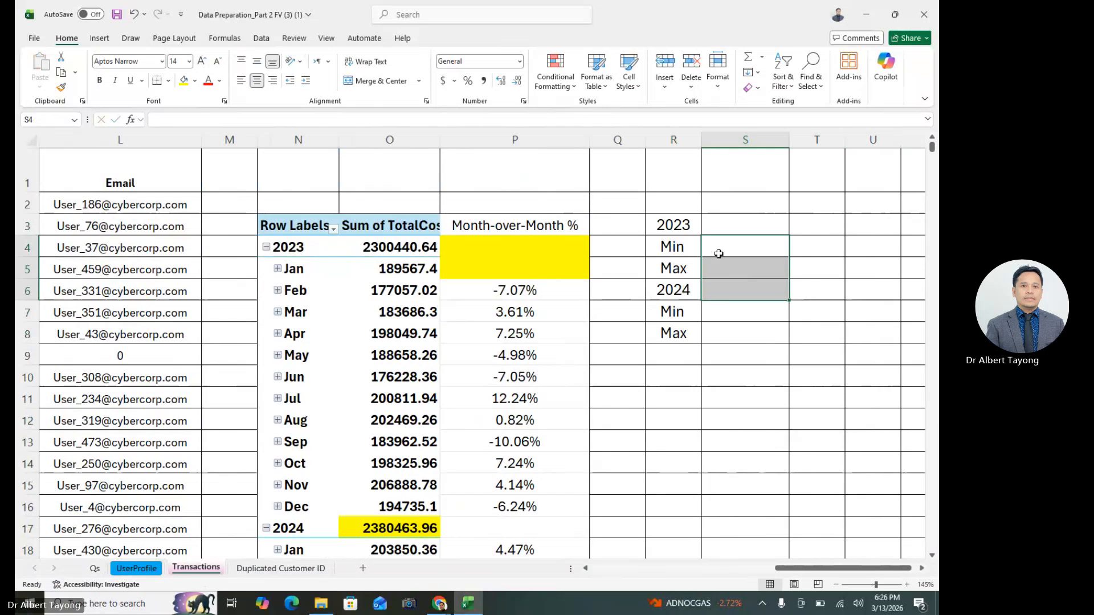
{"action": "left_click", "coordinate": [731, 275]}
{"action": "left_click_drag", "start_coordinate": [737, 249], "coordinate": [740, 266]}
{"action": "left_click_drag", "start_coordinate": [818, 247], "coordinate": [823, 265]}
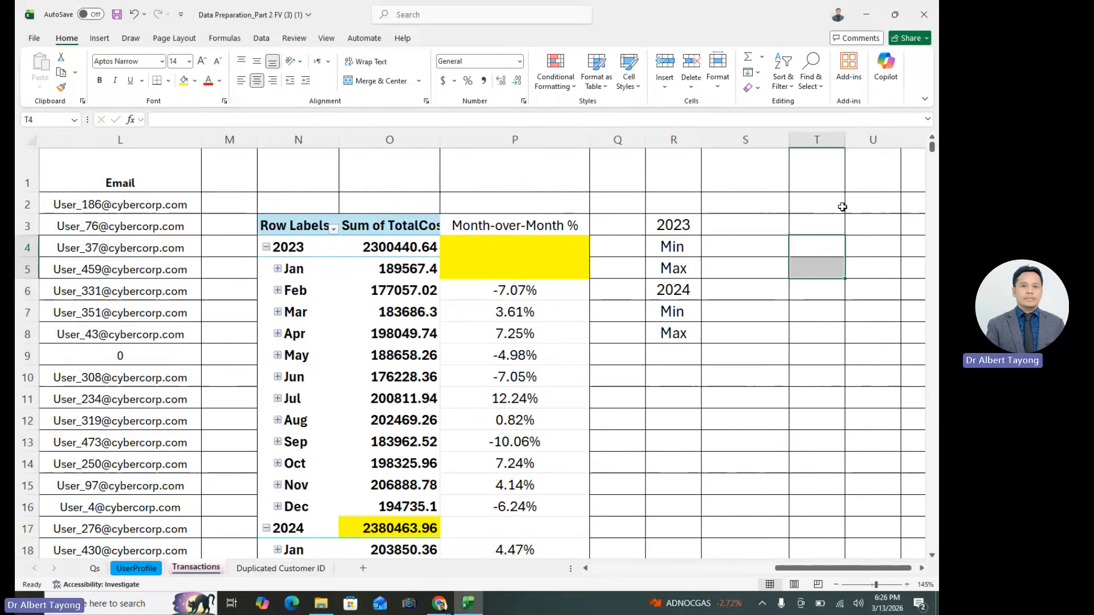
{"action": "left_click_drag", "start_coordinate": [848, 140], "coordinate": [896, 220]}
- Calculate the lowest 2023 monthly total in S4 with the formula =MIN(O5:O16)
{"action": "left_click", "coordinate": [744, 246]}
{"action": "type", "text": "=min"}
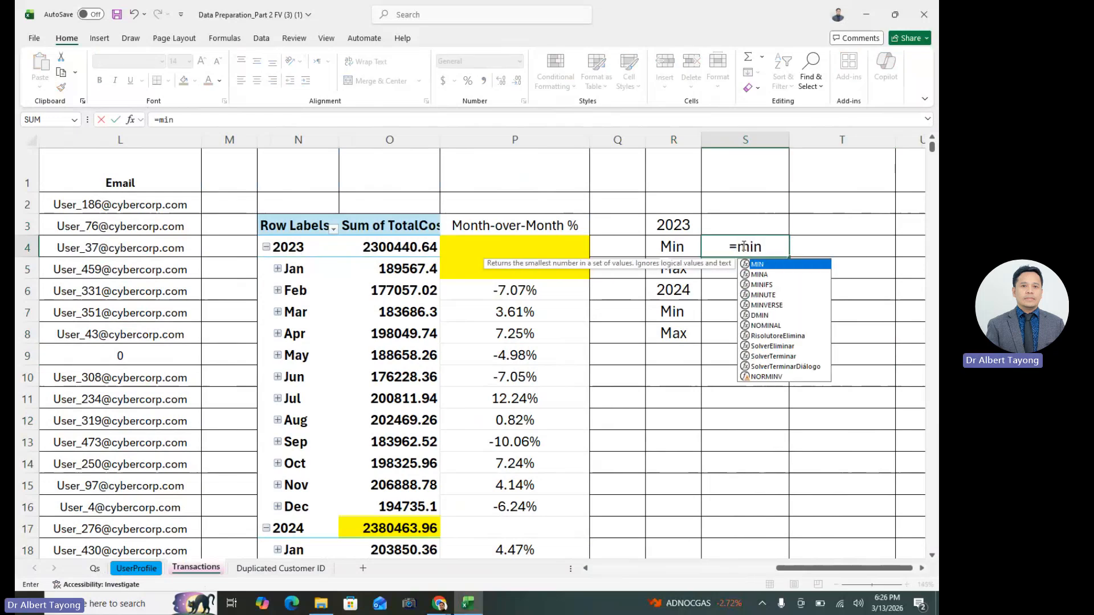
{"action": "key", "text": "Tab"}
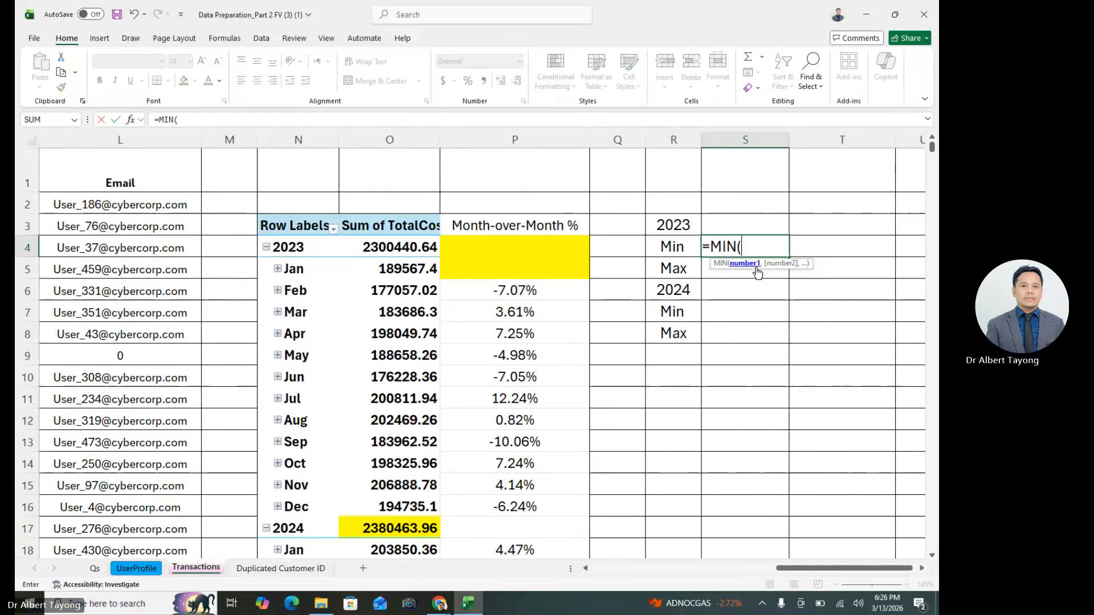
{"action": "left_click", "coordinate": [388, 267]}
{"action": "left_click_drag", "start_coordinate": [388, 267], "coordinate": [381, 505]}
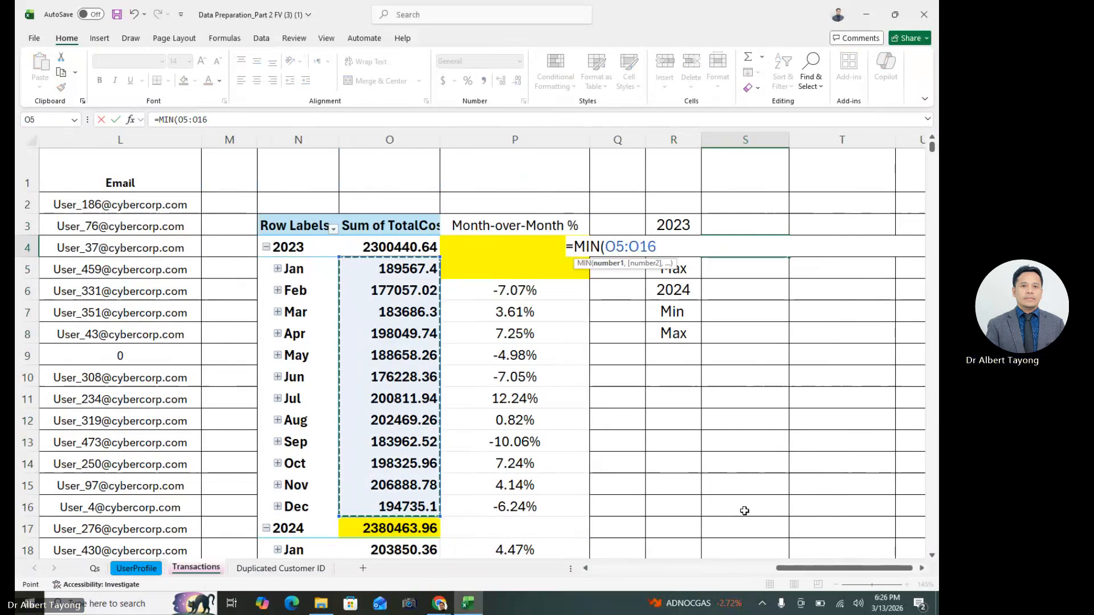
{"action": "key", "text": "Return"}
{"action": "left_click", "coordinate": [756, 246]}
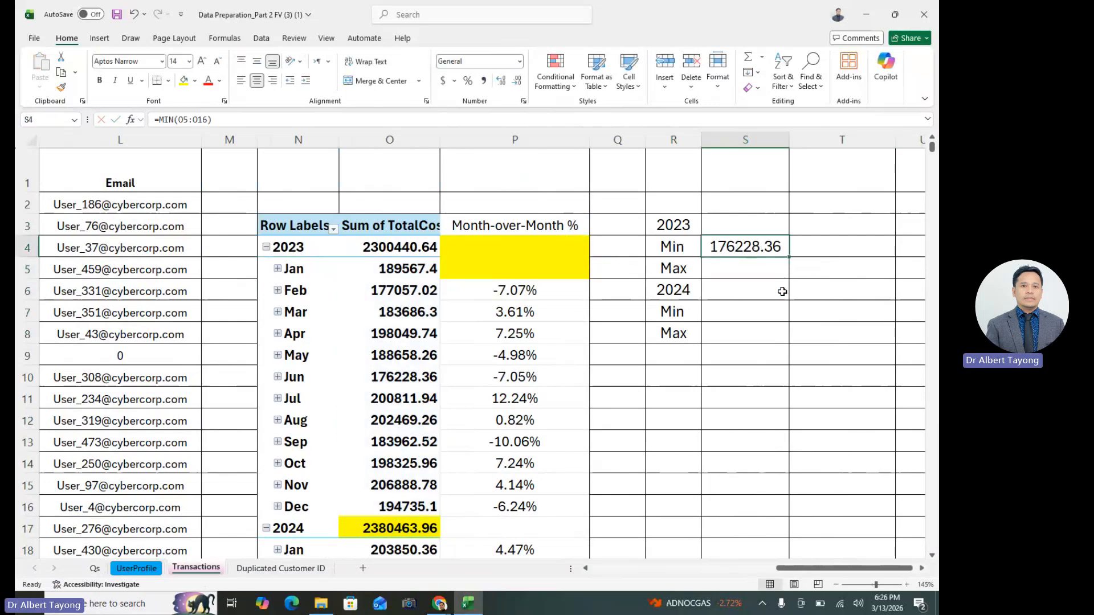
- Locate the month of the 2023 minimum in the PivotTable and enter June 2023 beside it in T4
{"action": "left_click", "coordinate": [397, 378]}
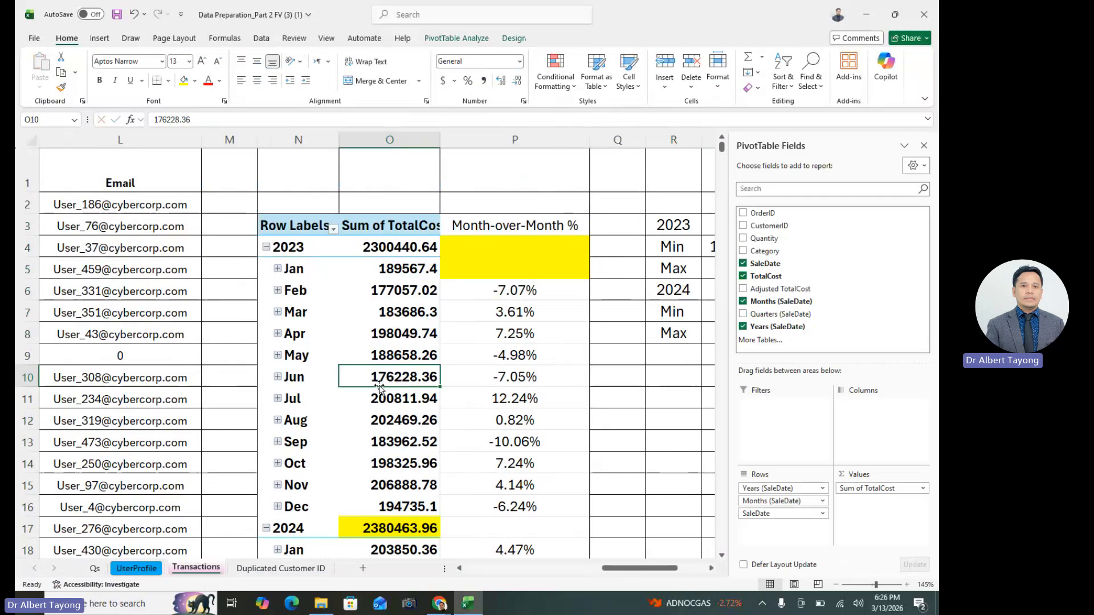
{"action": "left_click", "coordinate": [621, 408]}
{"action": "left_click", "coordinate": [825, 247]}
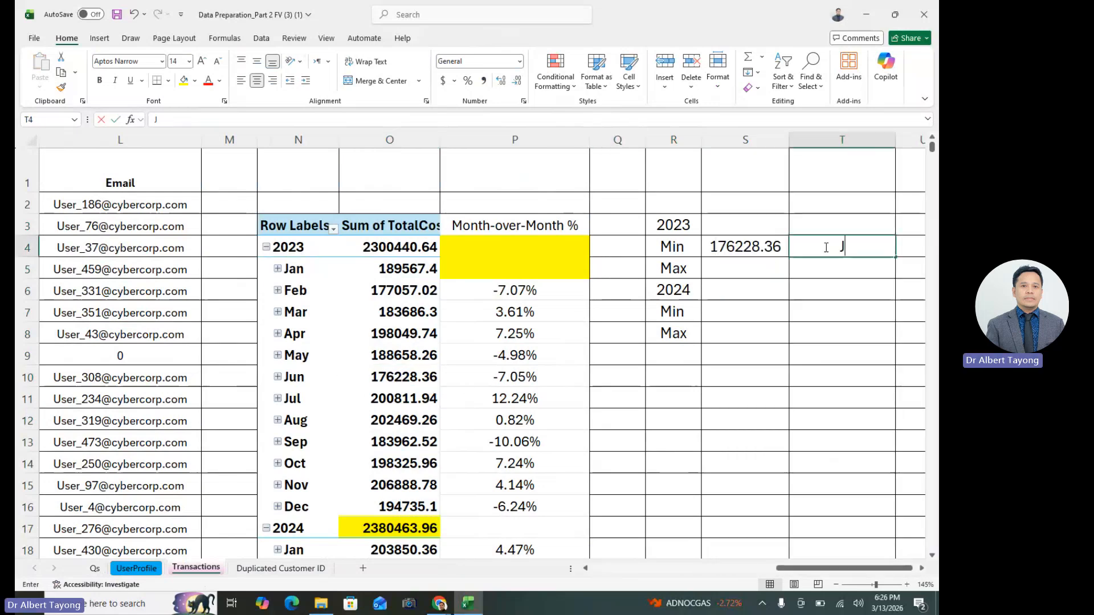
{"action": "type", "text": "June 2023"}
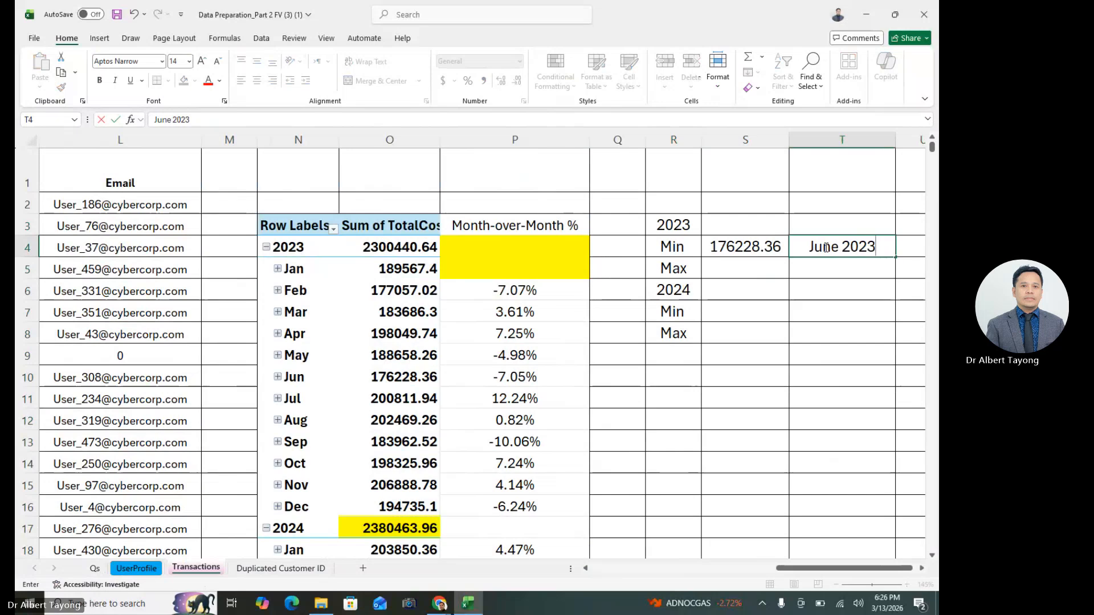
{"action": "left_click", "coordinate": [821, 383]}
- Calculate the highest 2023 monthly total in S5 with the formula =MAX(O5:O16)
{"action": "left_click", "coordinate": [759, 267]}
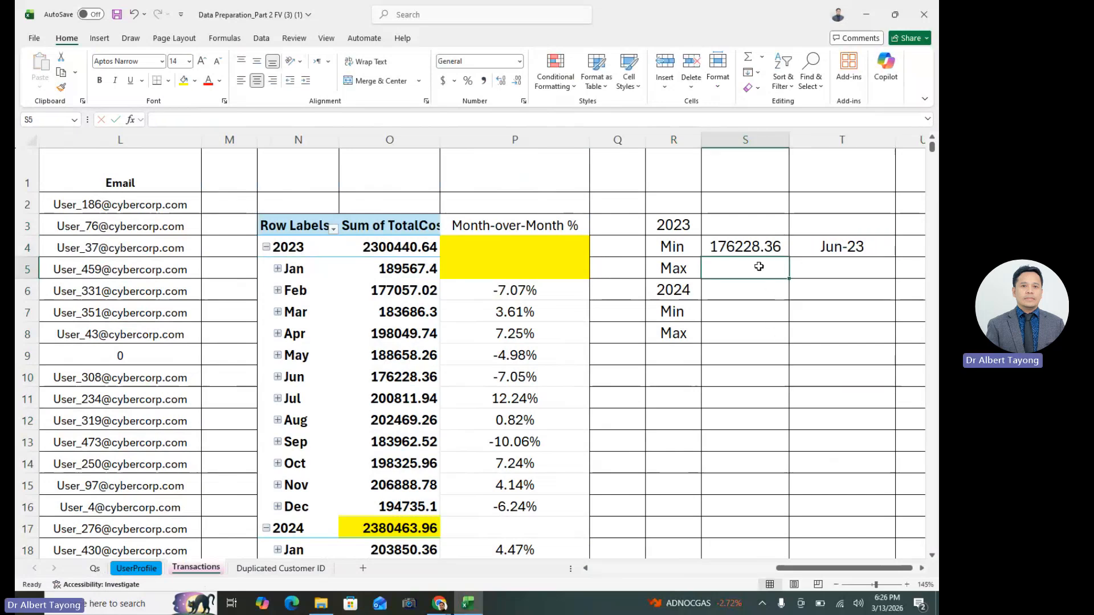
{"action": "type", "text": "=max"}
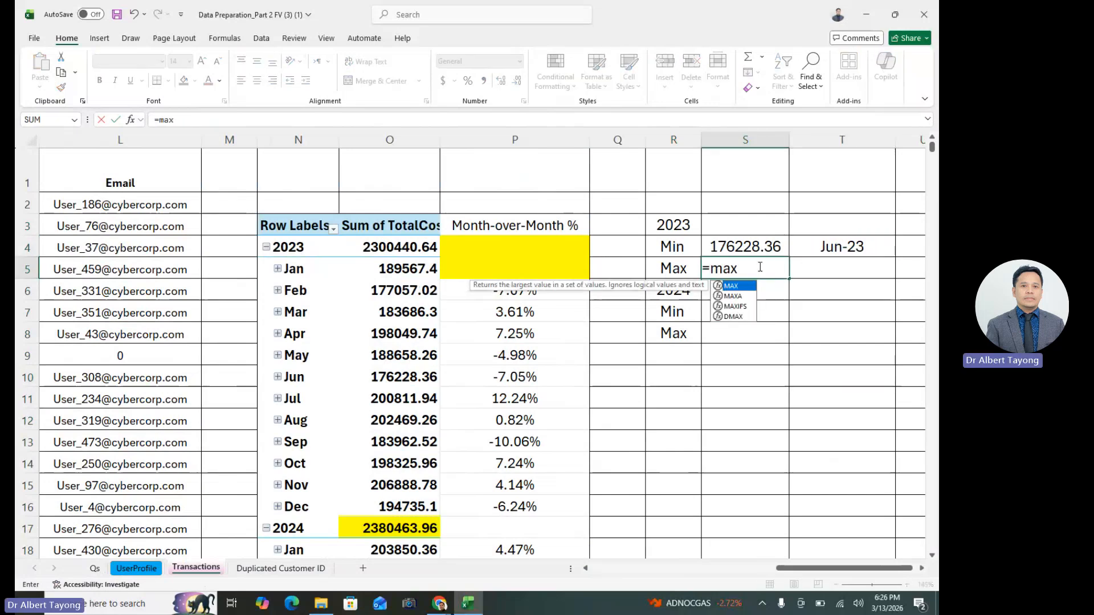
{"action": "double_click", "coordinate": [734, 287]}
{"action": "left_click_drag", "start_coordinate": [399, 268], "coordinate": [399, 493]}
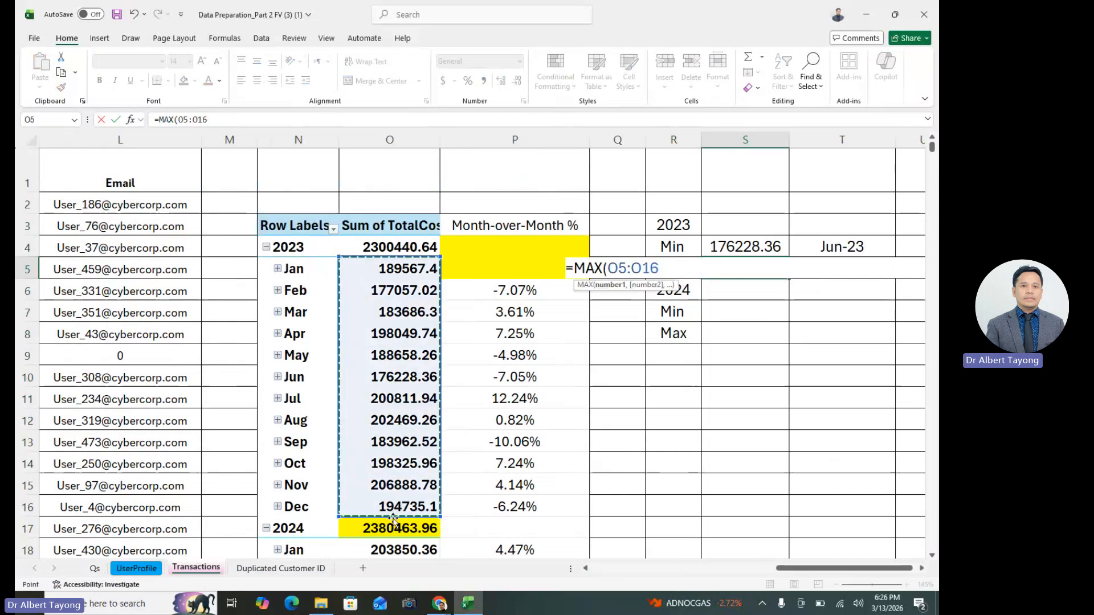
{"action": "key", "text": "Return"}
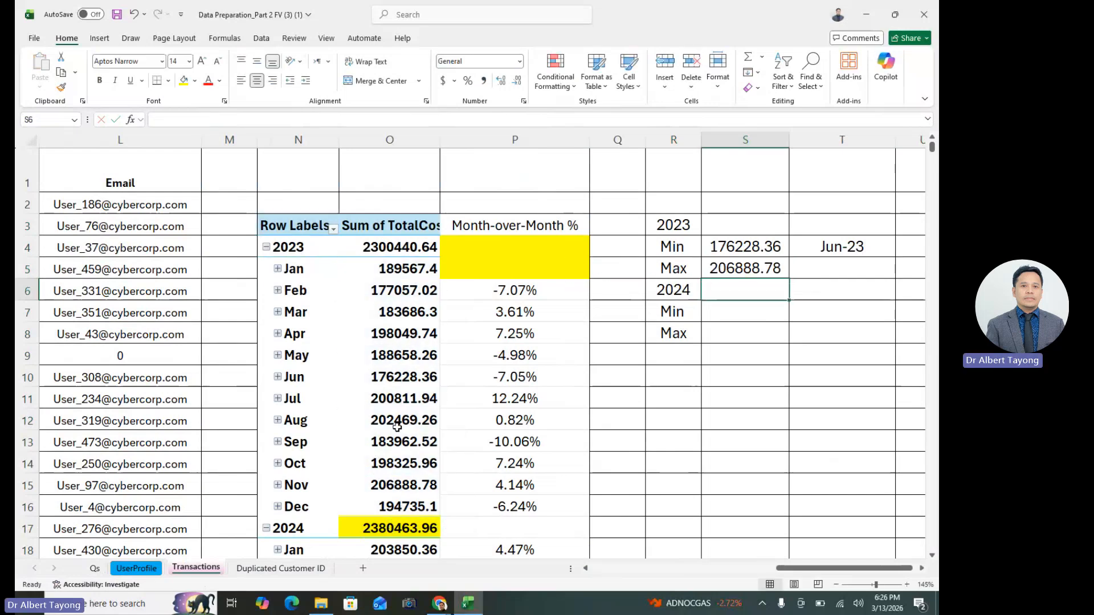
- Locate the month of the 2023 maximum in the PivotTable and enter November 2023 beside it in T5
{"action": "left_click", "coordinate": [402, 485]}
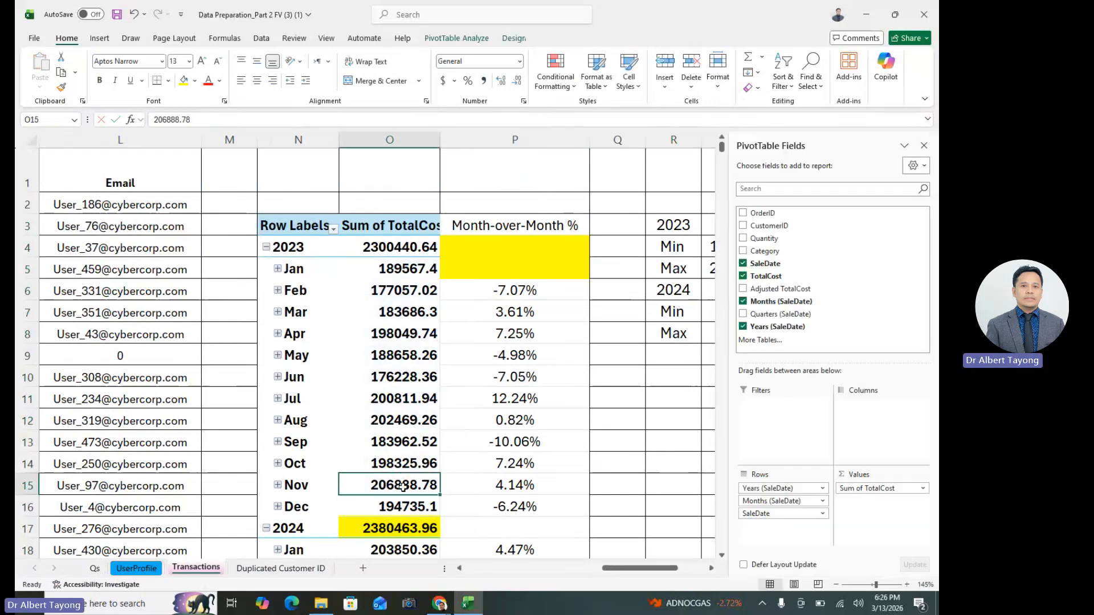
{"action": "left_click", "coordinate": [651, 445]}
{"action": "left_click", "coordinate": [826, 268]}
{"action": "type", "text": "November 202"}
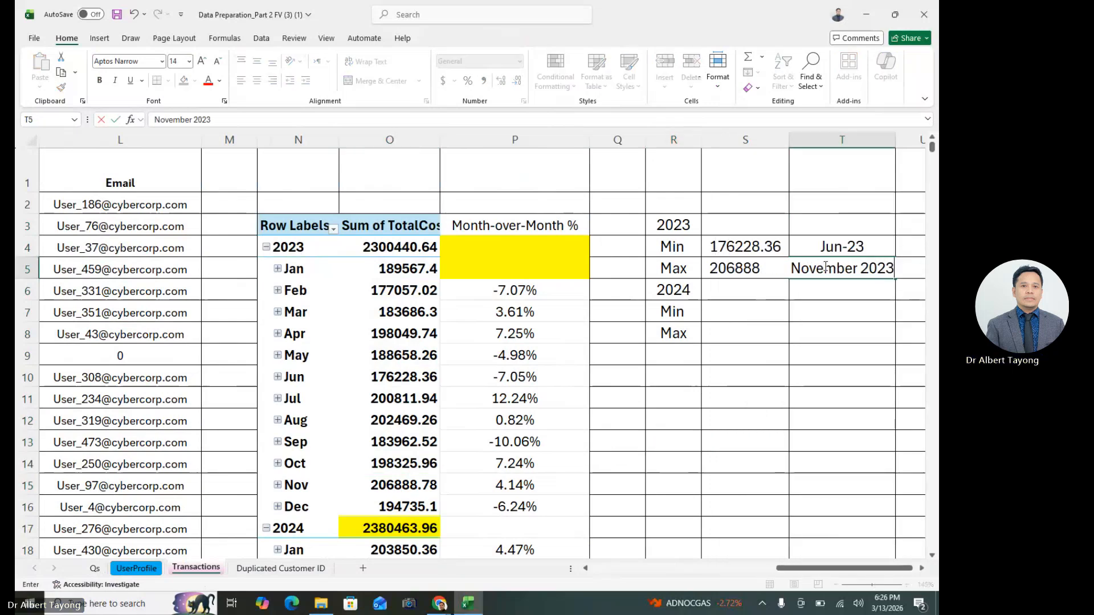
{"action": "type", "text": "3"}
{"action": "key", "text": "Return"}
{"action": "left_click", "coordinate": [425, 484]}
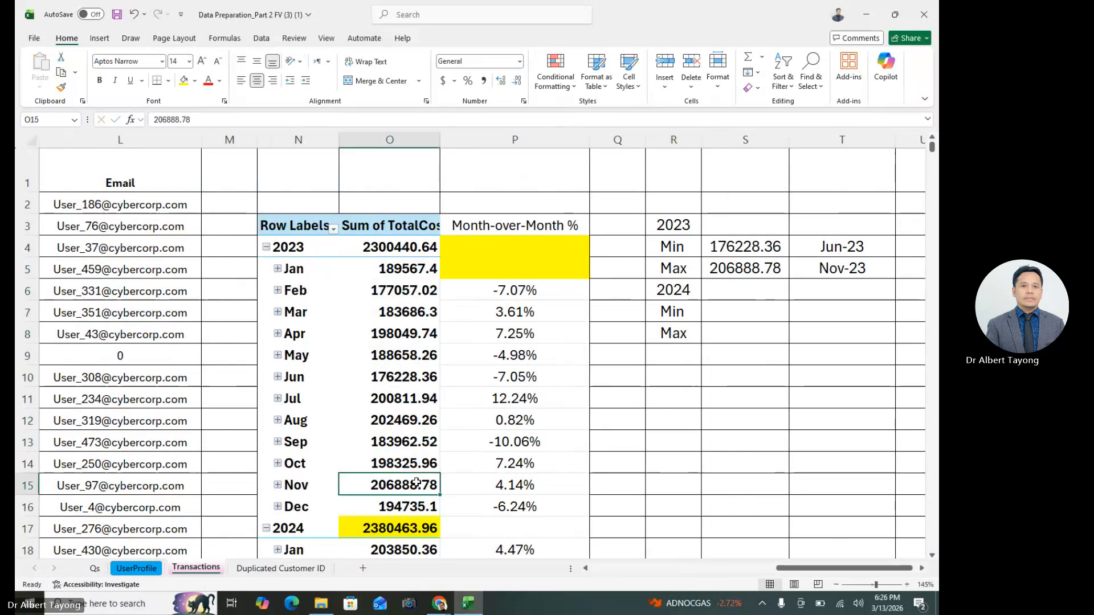
{"action": "left_click", "coordinate": [661, 413]}
- Fill the 2024 label in R6 yellow and calculate the lowest 2024 monthly total in S7 with =MIN(O18:O29)
{"action": "left_click", "coordinate": [693, 291]}
{"action": "left_click", "coordinate": [184, 80]}
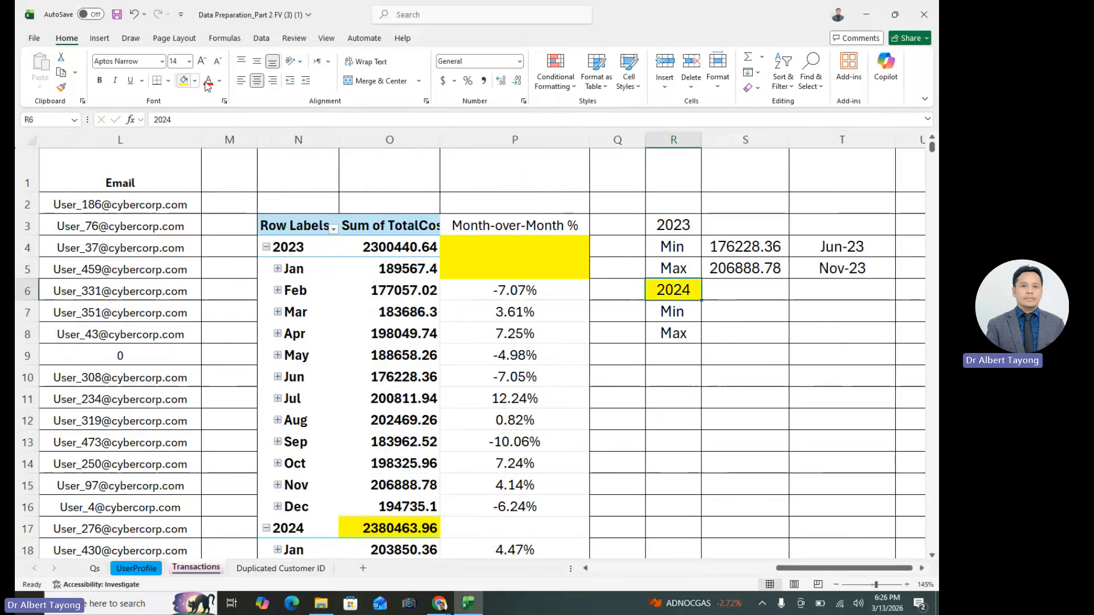
{"action": "left_click", "coordinate": [738, 317]}
{"action": "type", "text": "=min"}
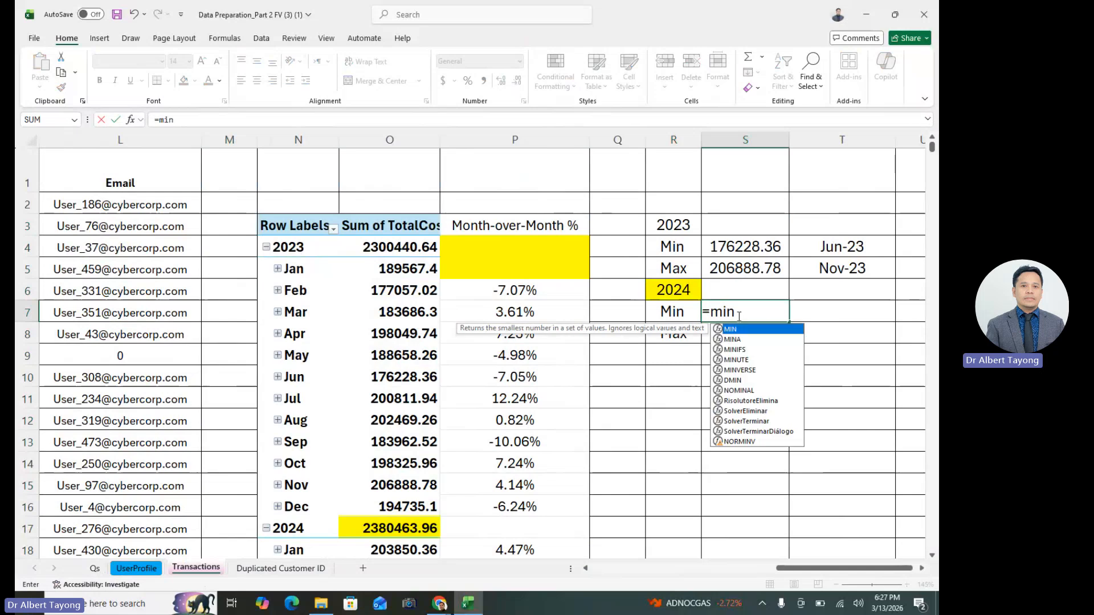
{"action": "type", "text": "("}
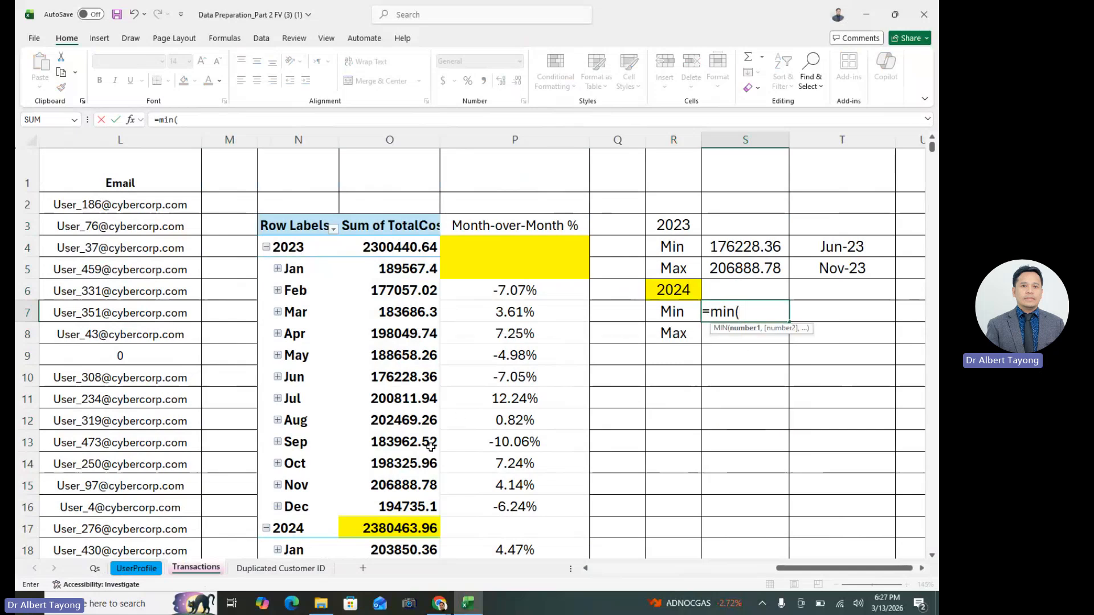
{"action": "scroll", "coordinate": [430, 448], "scroll_direction": "down", "scroll_amount": 6}
{"action": "scroll", "coordinate": [387, 376], "scroll_direction": "up", "scroll_amount": 2}
{"action": "left_click", "coordinate": [408, 289]}
{"action": "left_click_drag", "start_coordinate": [408, 286], "coordinate": [411, 522]}
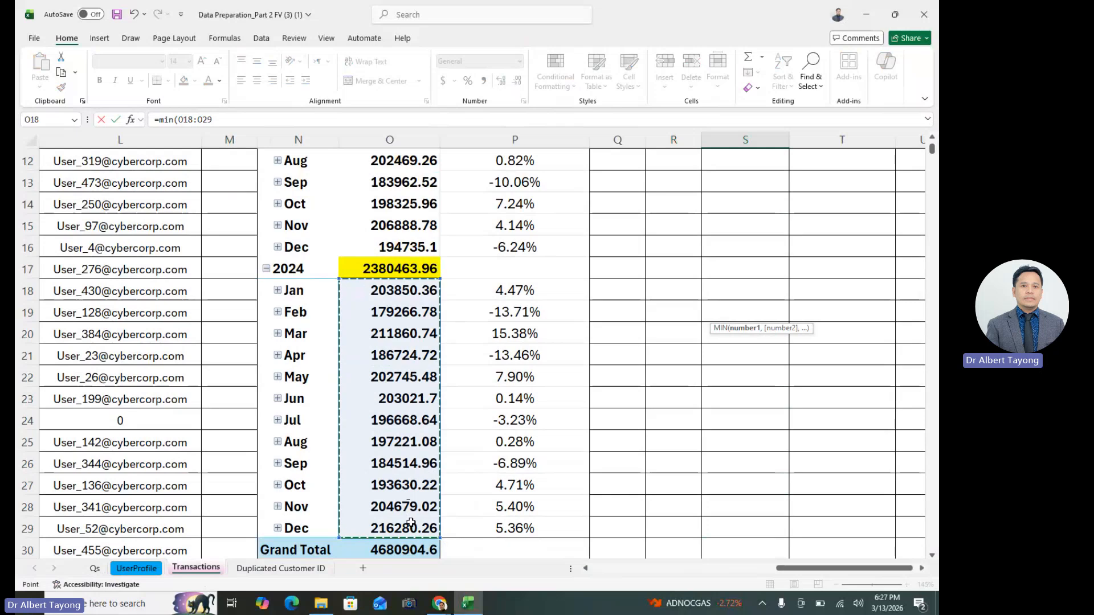
{"action": "key", "text": "Return"}
{"action": "scroll", "coordinate": [570, 342], "scroll_direction": "up", "scroll_amount": 4}
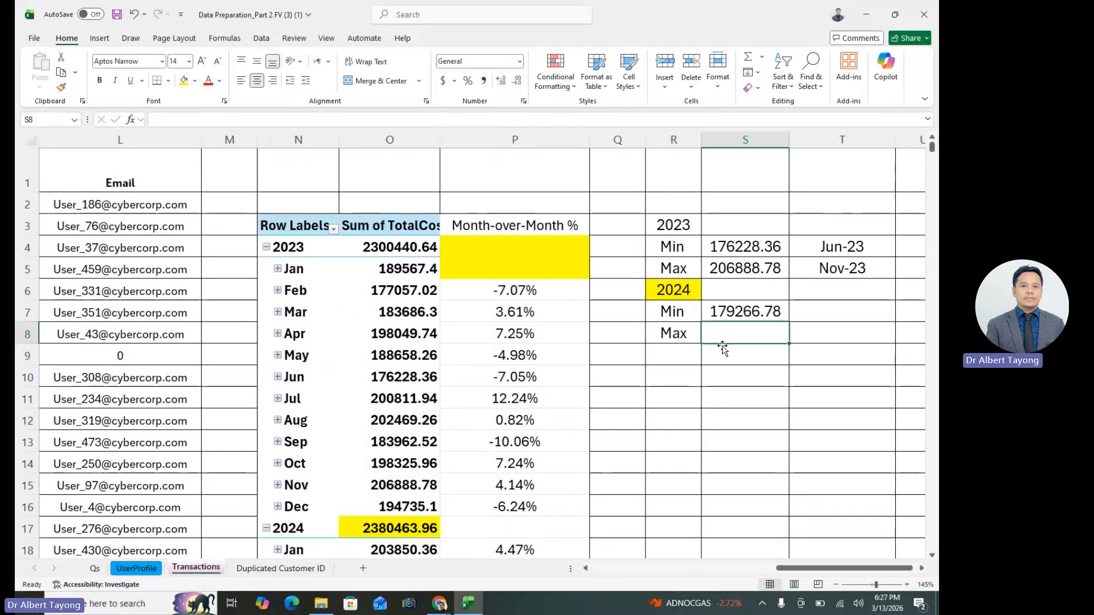
{"action": "scroll", "coordinate": [629, 371], "scroll_direction": "down", "scroll_amount": 5}
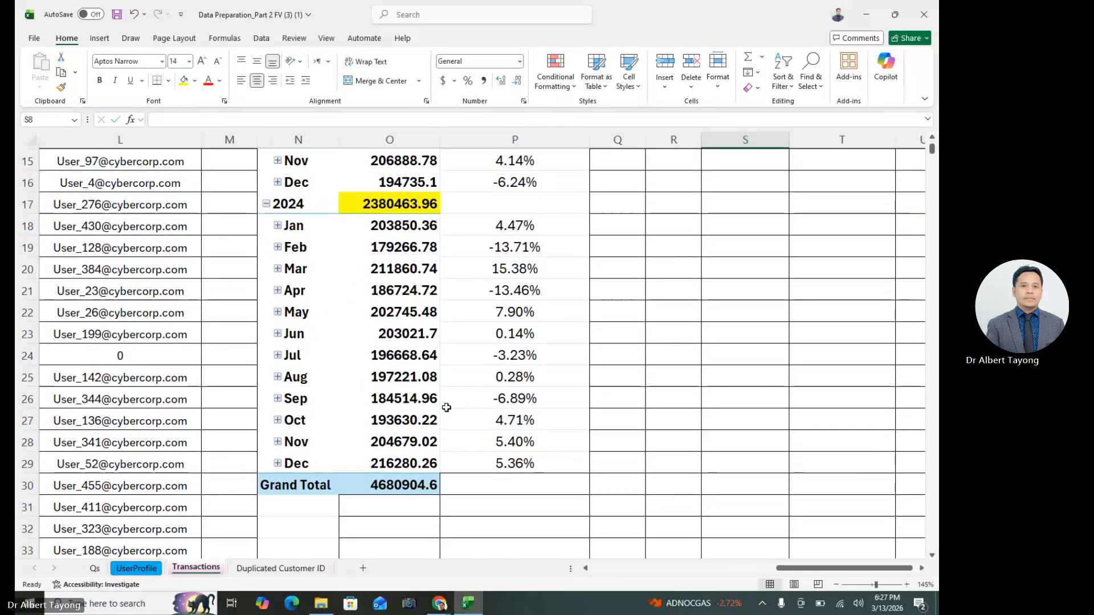
- Locate the month of the 2024 minimum in the PivotTable and enter Feb 2024 beside it in T7
{"action": "left_click", "coordinate": [404, 315]}
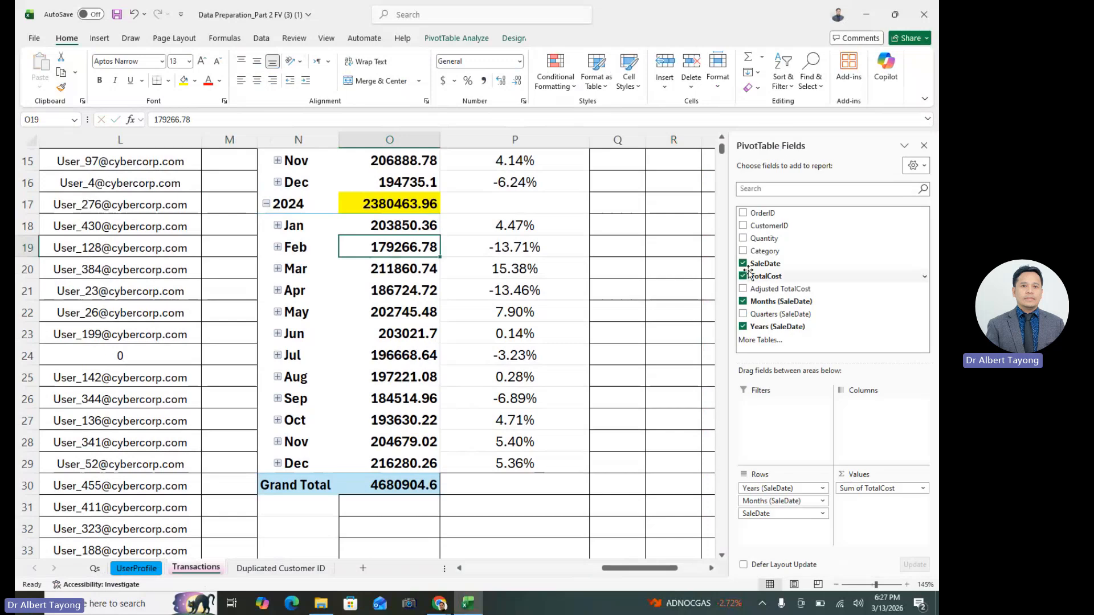
{"action": "left_click", "coordinate": [674, 324]}
{"action": "scroll", "coordinate": [678, 322], "scroll_direction": "up", "scroll_amount": 5}
{"action": "left_click", "coordinate": [833, 317]}
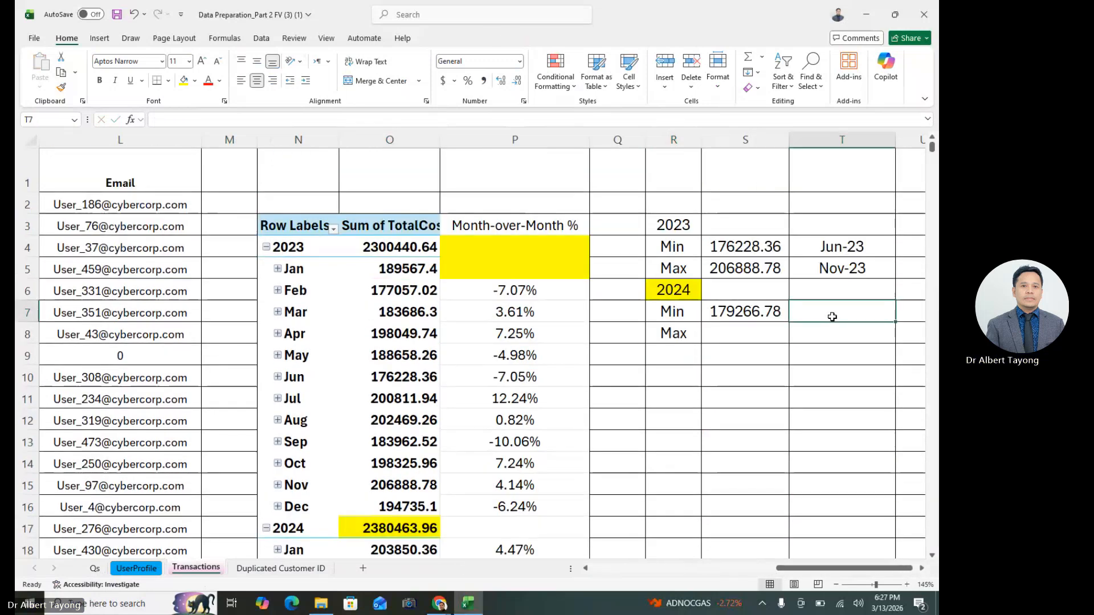
{"action": "type", "text": "Feb 2024"}
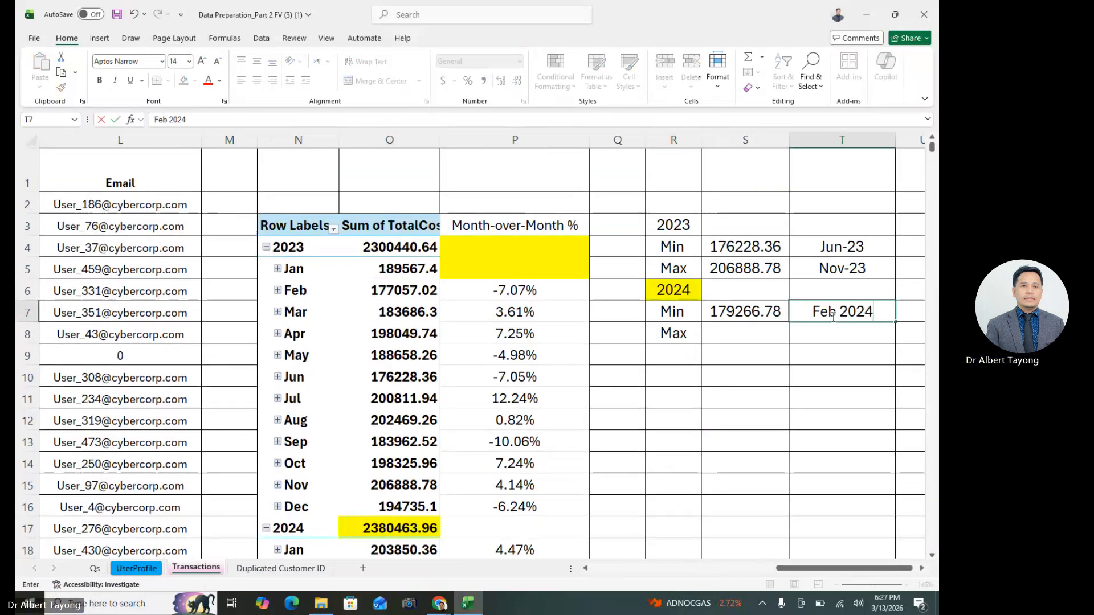
{"action": "key", "text": "Return"}
- Calculate the highest 2024 monthly total in S8 with a MAX formula over the January to December 2024 totals
{"action": "left_click", "coordinate": [735, 335]}
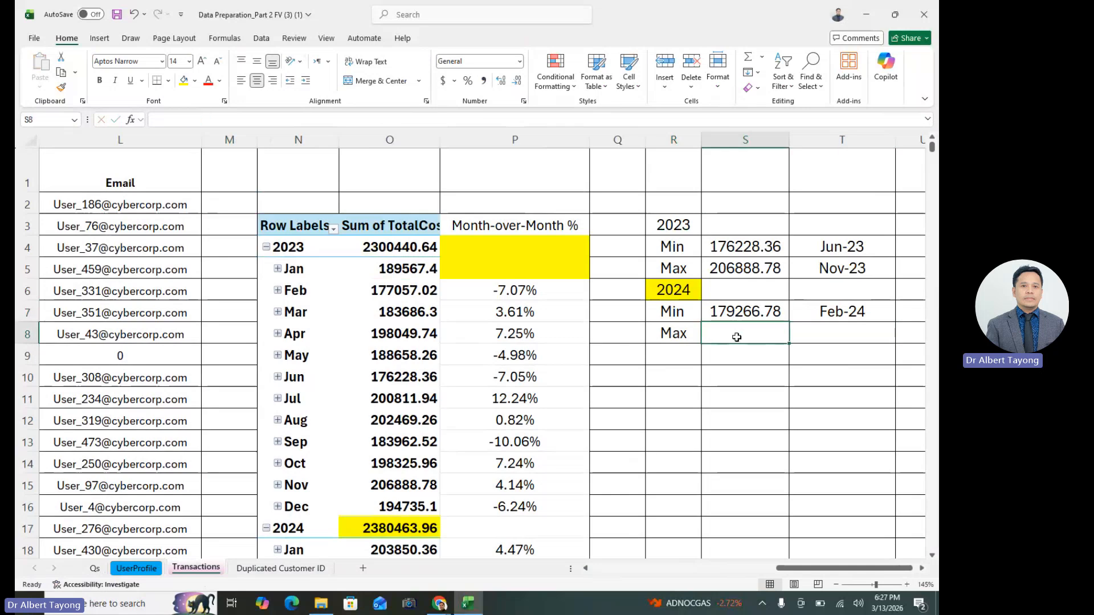
{"action": "type", "text": "-"}
{"action": "key", "text": "BackSpace"}
{"action": "type", "text": "=max("}
{"action": "scroll", "coordinate": [496, 338], "scroll_direction": "down", "scroll_amount": 5}
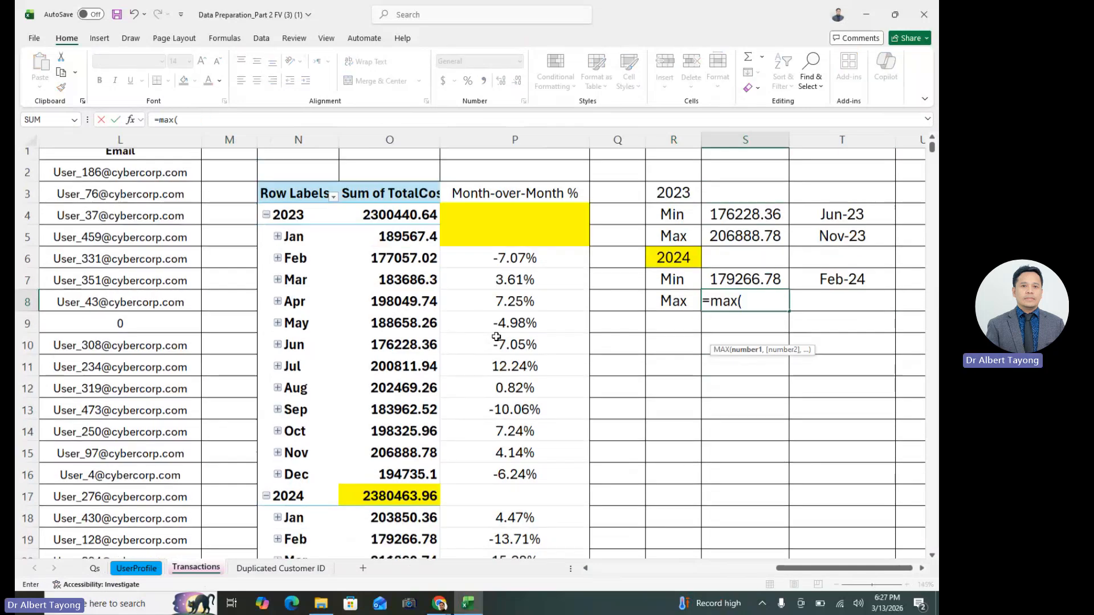
{"action": "left_click_drag", "start_coordinate": [411, 247], "coordinate": [421, 484]}
{"action": "key", "text": "Return"}
- Locate the month of the 2024 maximum in the PivotTable and enter Dec 2024 beside it in T8
{"action": "scroll", "coordinate": [779, 292], "scroll_direction": "up", "scroll_amount": 3}
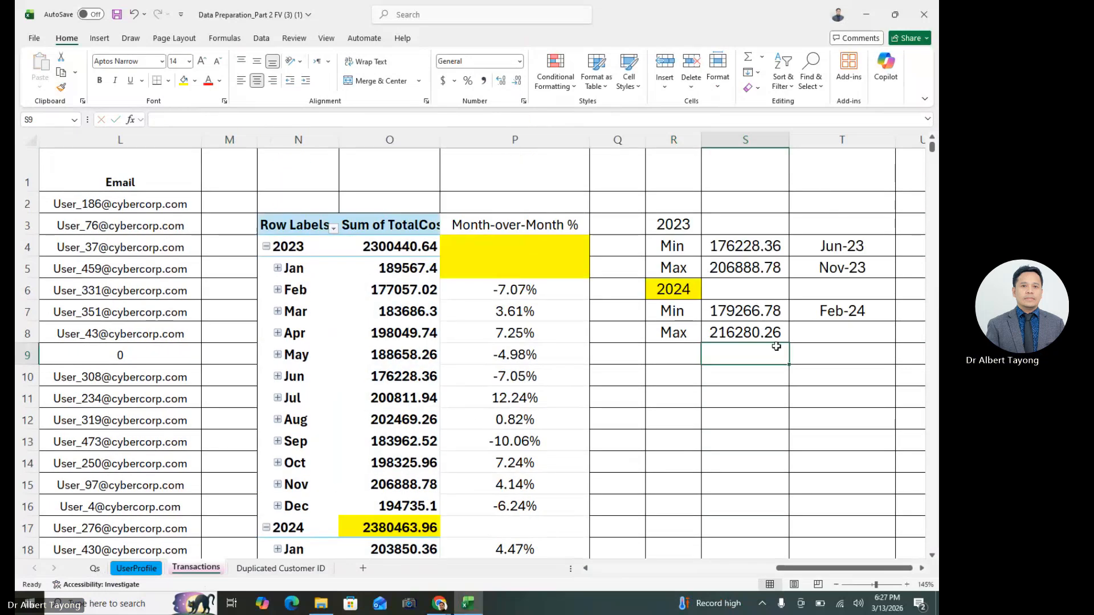
{"action": "scroll", "coordinate": [684, 361], "scroll_direction": "down", "scroll_amount": 5}
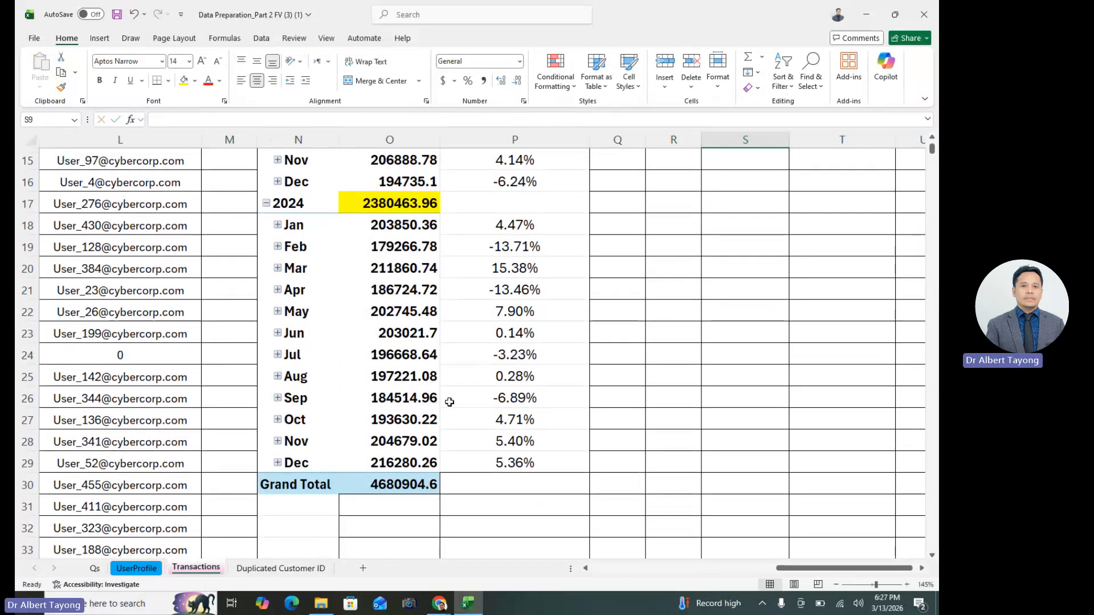
{"action": "left_click", "coordinate": [411, 447]}
{"action": "scroll", "coordinate": [570, 399], "scroll_direction": "up", "scroll_amount": 5}
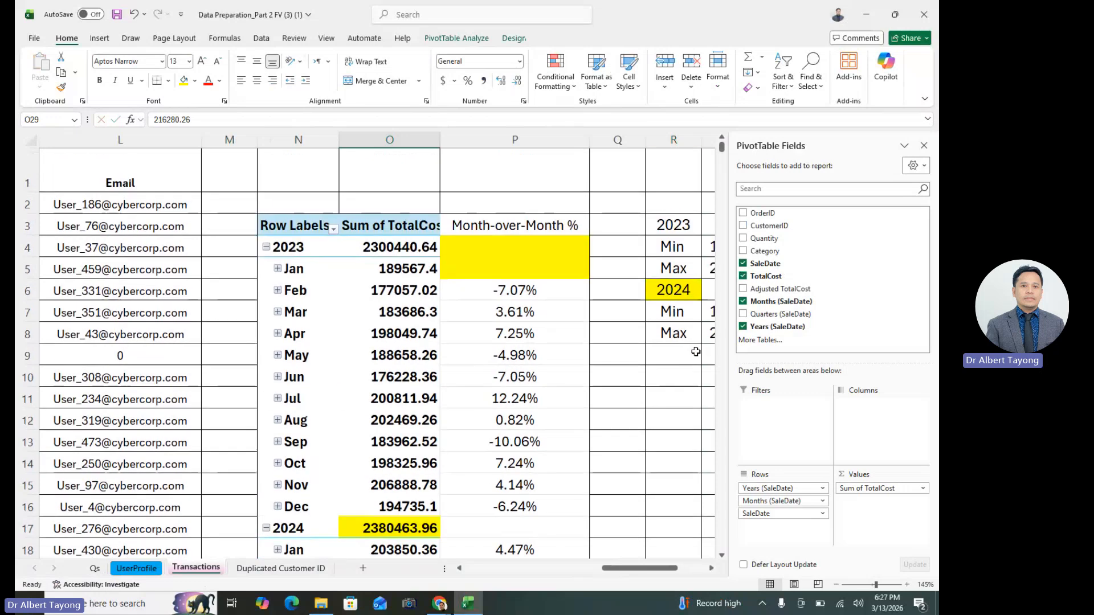
{"action": "left_click", "coordinate": [618, 398]}
{"action": "left_click", "coordinate": [819, 333]}
{"action": "type", "text": "Dec"}
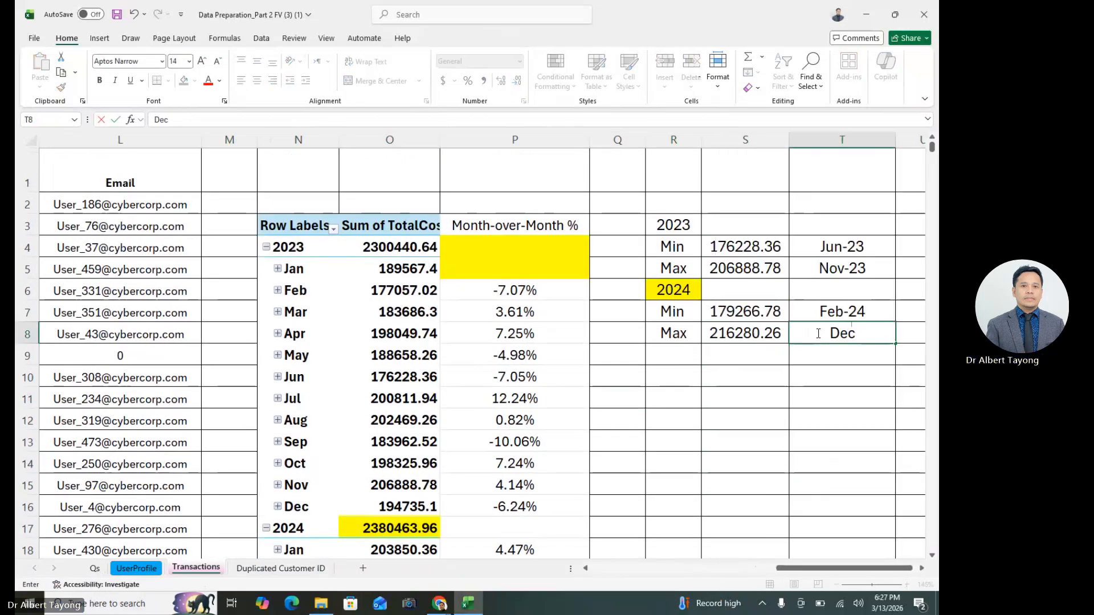
{"action": "type", "text": " 2024"}
{"action": "key", "text": "Return"}
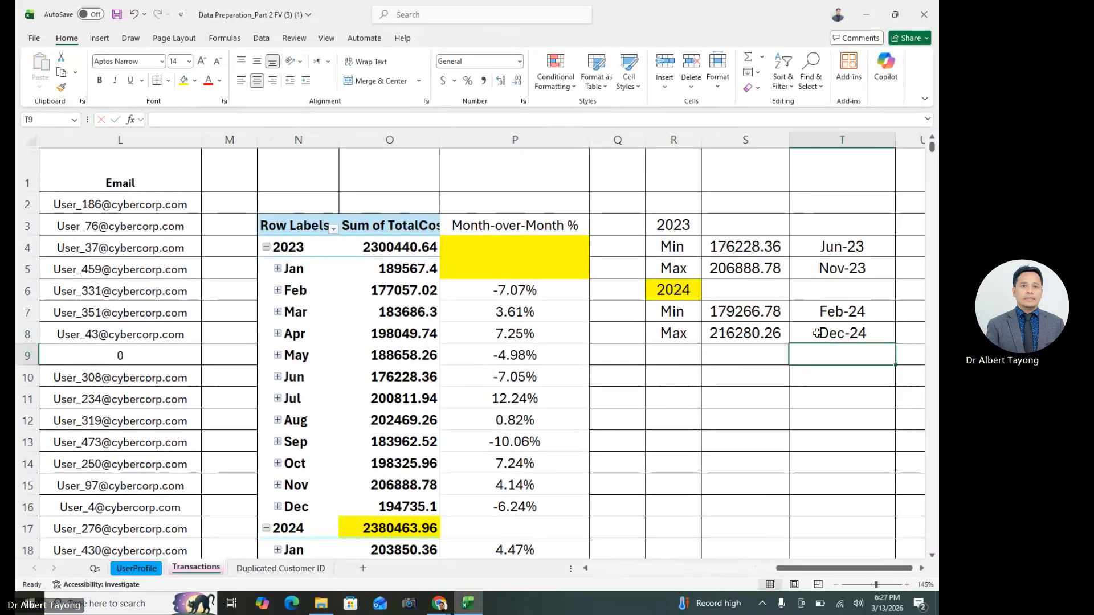
- Review the 2023 and 2024 minimum and maximum months against the monthly totals and month-over-month percentages
{"action": "scroll", "coordinate": [851, 390], "scroll_direction": "down", "scroll_amount": 1}
{"action": "left_click_drag", "start_coordinate": [709, 317], "coordinate": [867, 504]}
{"action": "left_click_drag", "start_coordinate": [777, 411], "coordinate": [786, 403]}
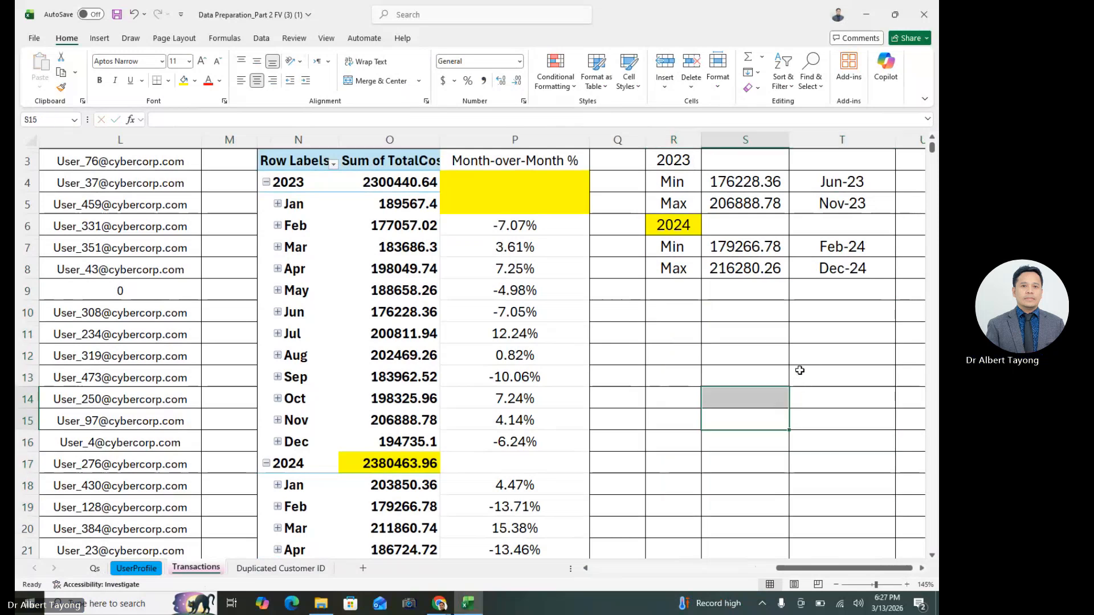
{"action": "scroll", "coordinate": [790, 351], "scroll_direction": "up", "scroll_amount": 1}
{"action": "left_click", "coordinate": [664, 409]}
{"action": "left_click", "coordinate": [767, 446]}
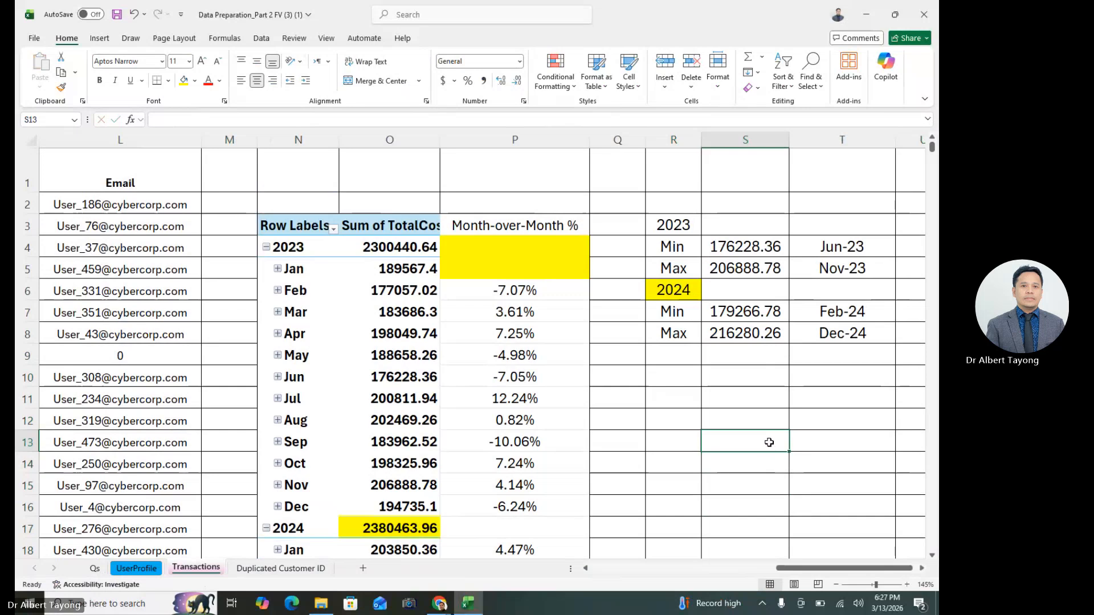
{"action": "left_click", "coordinate": [836, 340]}
{"action": "left_click", "coordinate": [805, 420]}
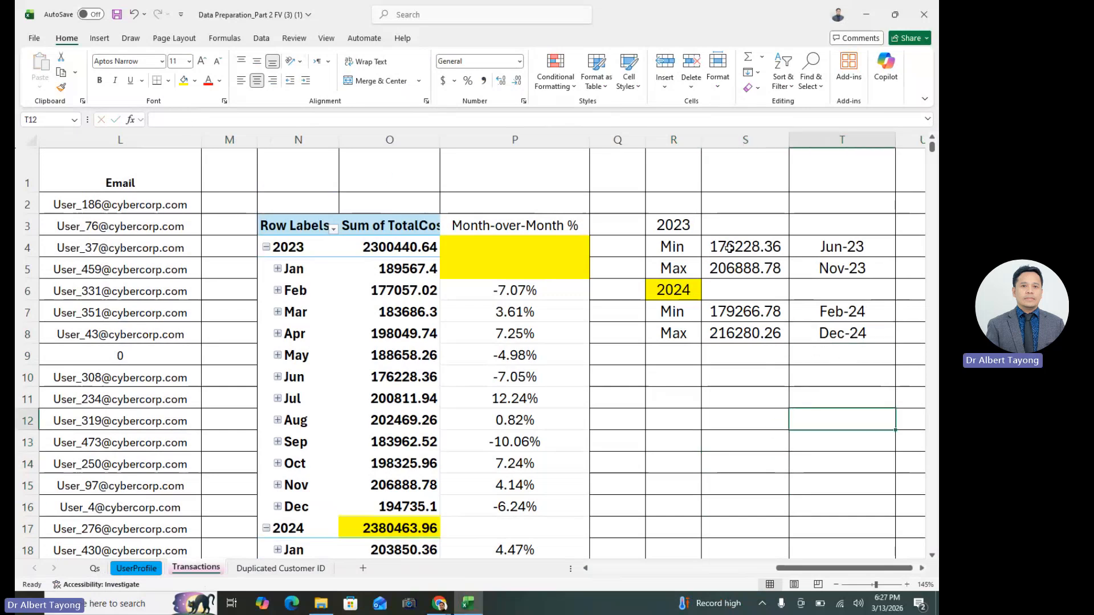
{"action": "left_click", "coordinate": [757, 397]}
{"action": "left_click", "coordinate": [853, 335]}
{"action": "left_click", "coordinate": [821, 402]}
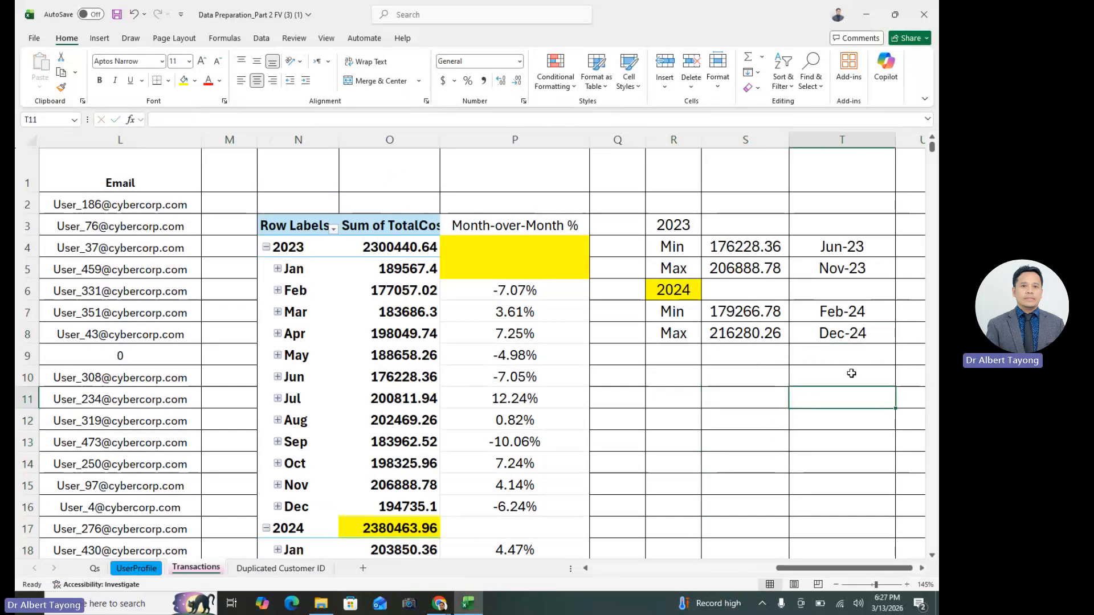
{"action": "left_click", "coordinate": [747, 452]}
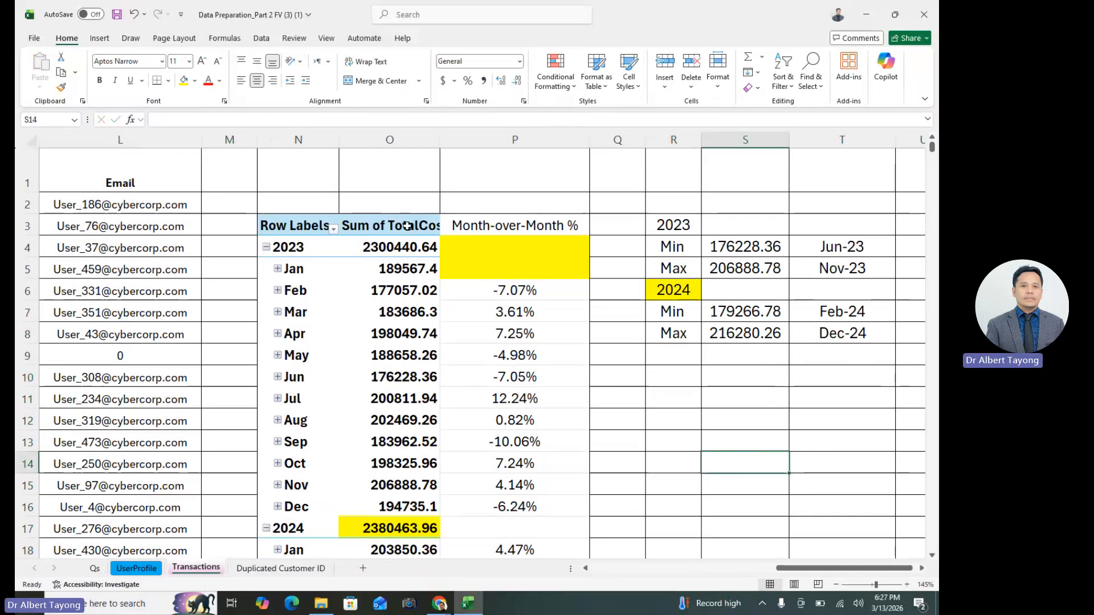
{"action": "left_click", "coordinate": [406, 225]}
{"action": "left_click", "coordinate": [646, 452]}
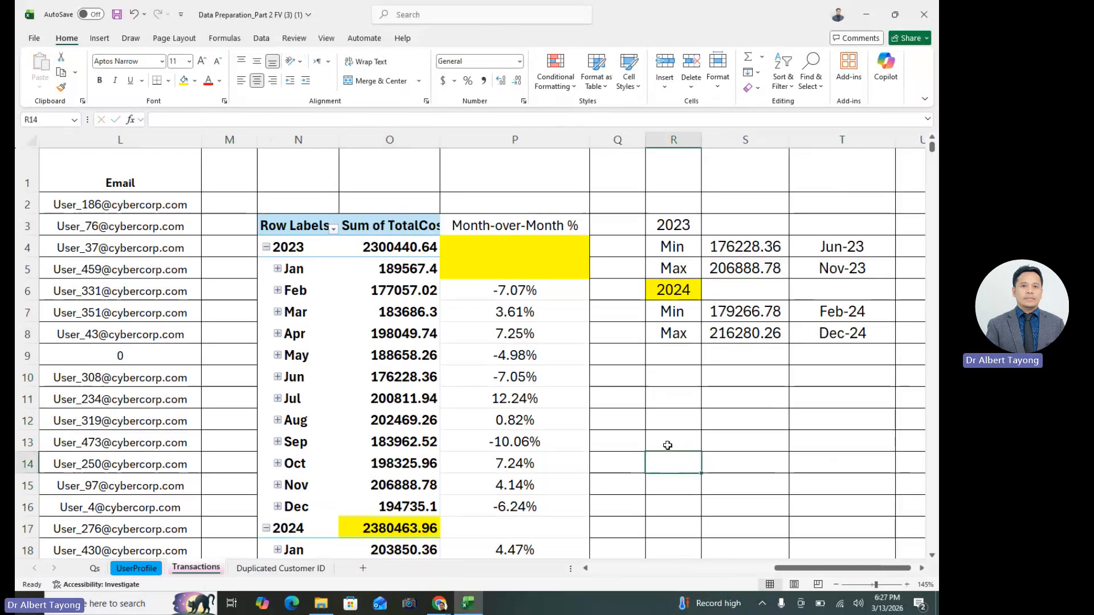
{"action": "left_click", "coordinate": [751, 421]}
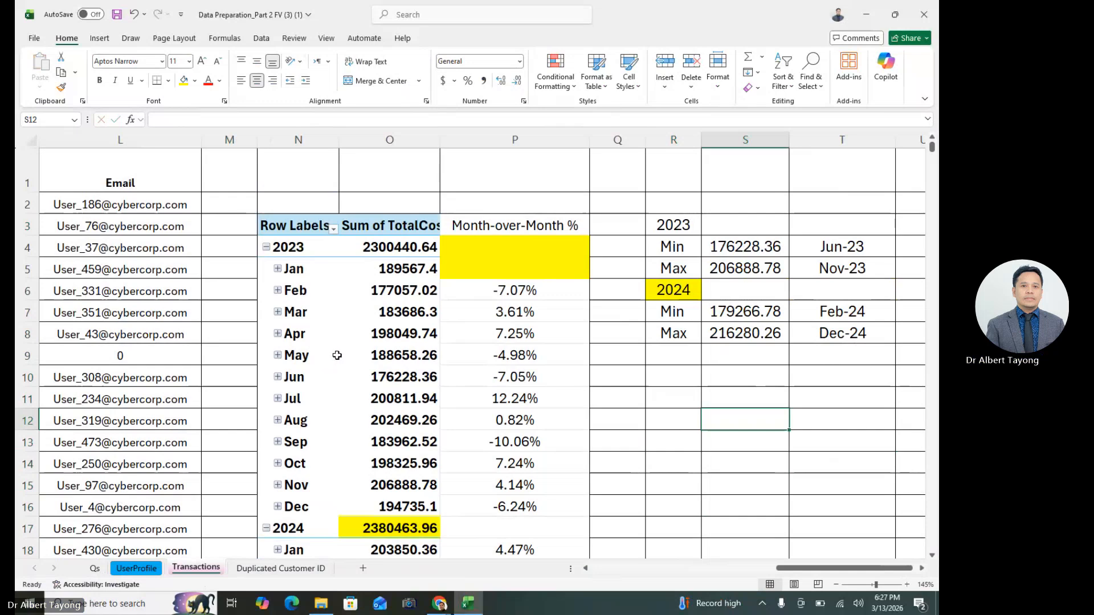
{"action": "left_click", "coordinate": [749, 456]}
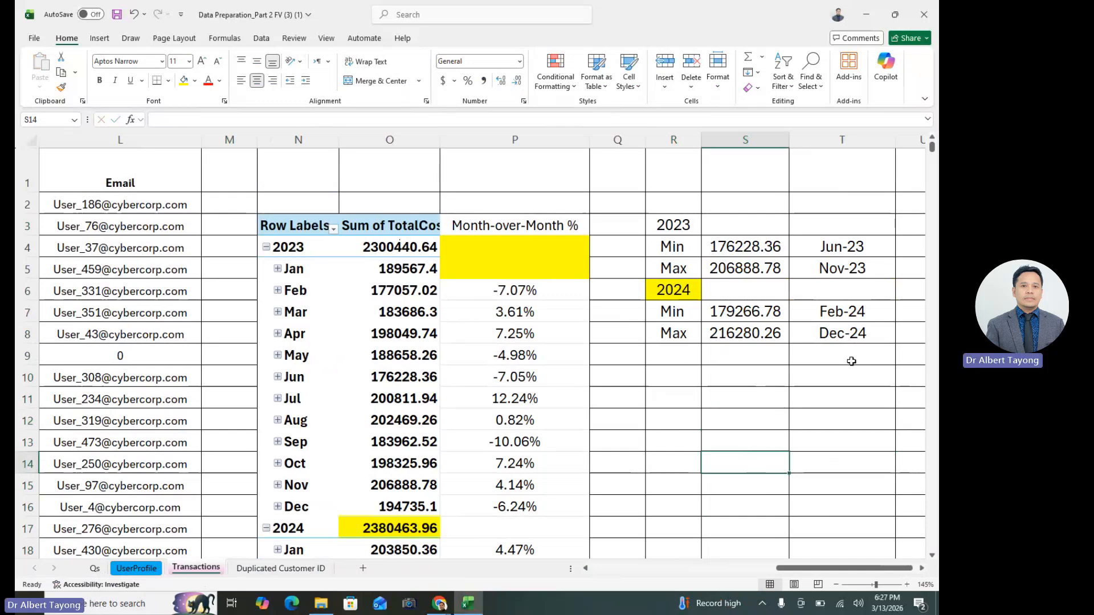
{"action": "left_click", "coordinate": [769, 423]}
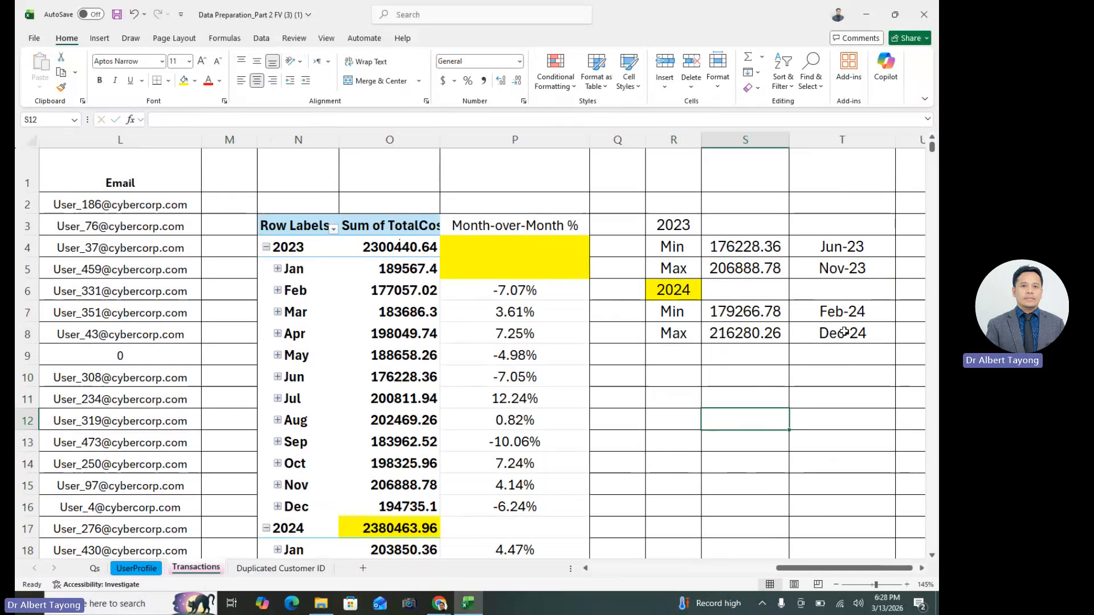
{"action": "left_click", "coordinate": [852, 311]}
{"action": "left_click", "coordinate": [752, 317]}
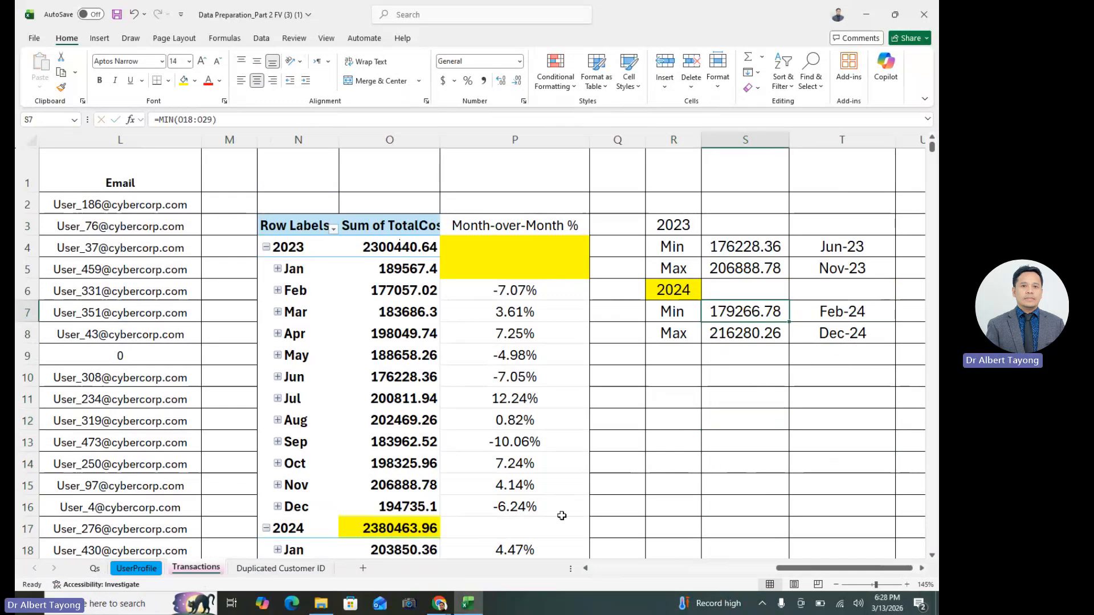
{"action": "left_click_drag", "start_coordinate": [733, 436], "coordinate": [737, 425]}
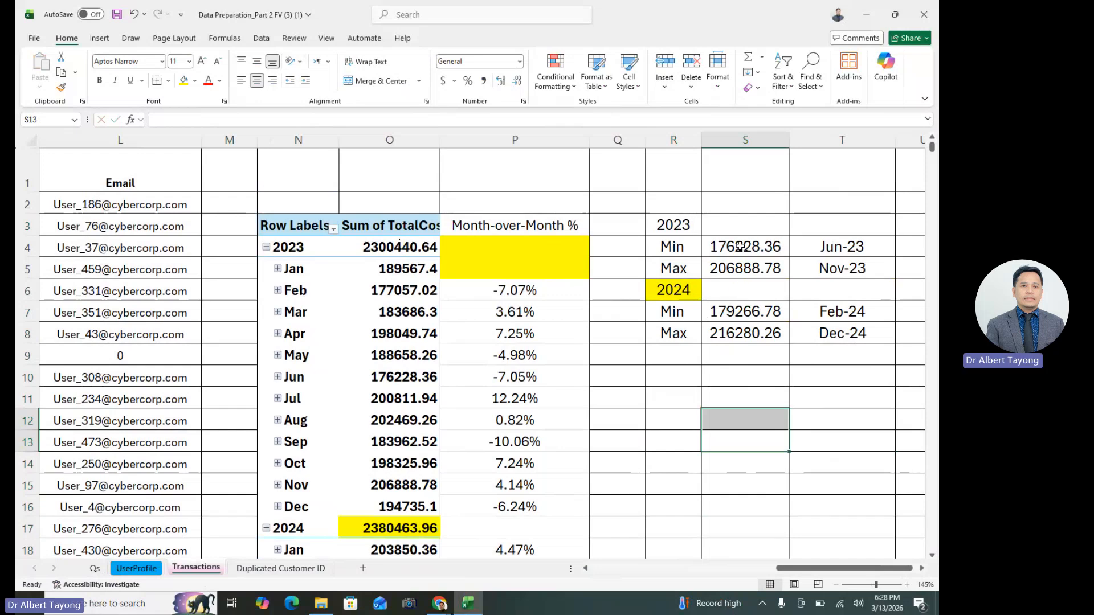
{"action": "left_click_drag", "start_coordinate": [736, 241], "coordinate": [802, 263]}
{"action": "left_click", "coordinate": [736, 393]}
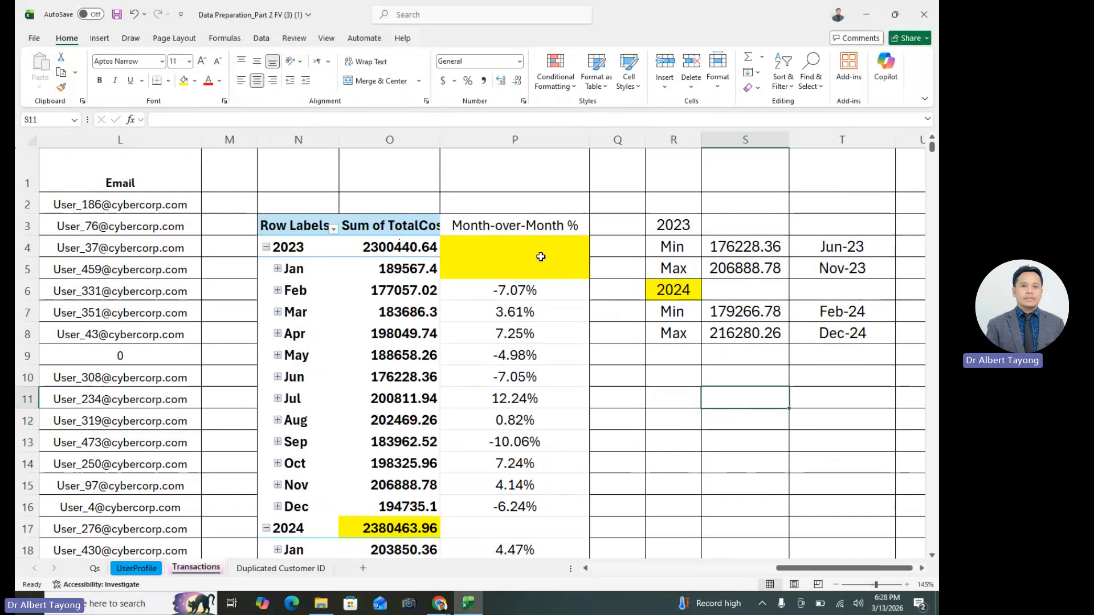
{"action": "left_click", "coordinate": [728, 443]}
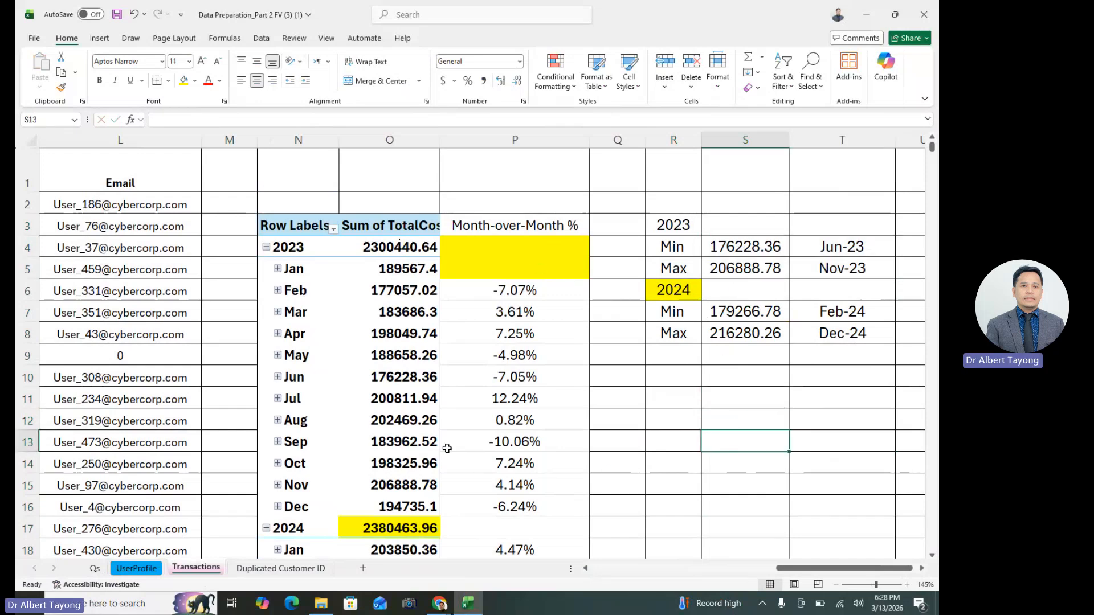
{"action": "scroll", "coordinate": [735, 454], "scroll_direction": "down", "scroll_amount": 2}
{"action": "left_click", "coordinate": [735, 454]}
{"action": "scroll", "coordinate": [740, 452], "scroll_direction": "up", "scroll_amount": 2}
{"action": "left_click", "coordinate": [741, 450]}
{"action": "left_click_drag", "start_coordinate": [659, 225], "coordinate": [838, 336]}
{"action": "left_click", "coordinate": [790, 456]}
{"action": "mouse_move", "coordinate": [618, 377]}
{"action": "left_mouse_down"}
{"action": "mouse_move", "coordinate": [771, 479]}
{"action": "mouse_move", "coordinate": [823, 489]}
{"action": "left_mouse_up"}
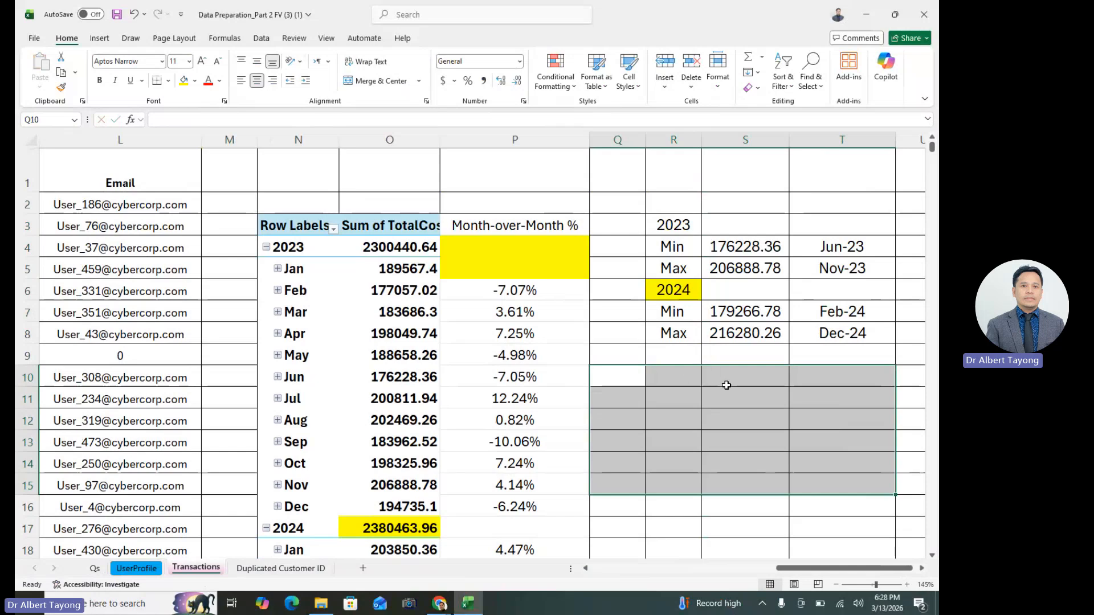
{"action": "mouse_move", "coordinate": [745, 462]}
{"action": "left_mouse_down"}
{"action": "mouse_move", "coordinate": [764, 447]}
{"action": "mouse_move", "coordinate": [752, 442]}
{"action": "left_mouse_up"}
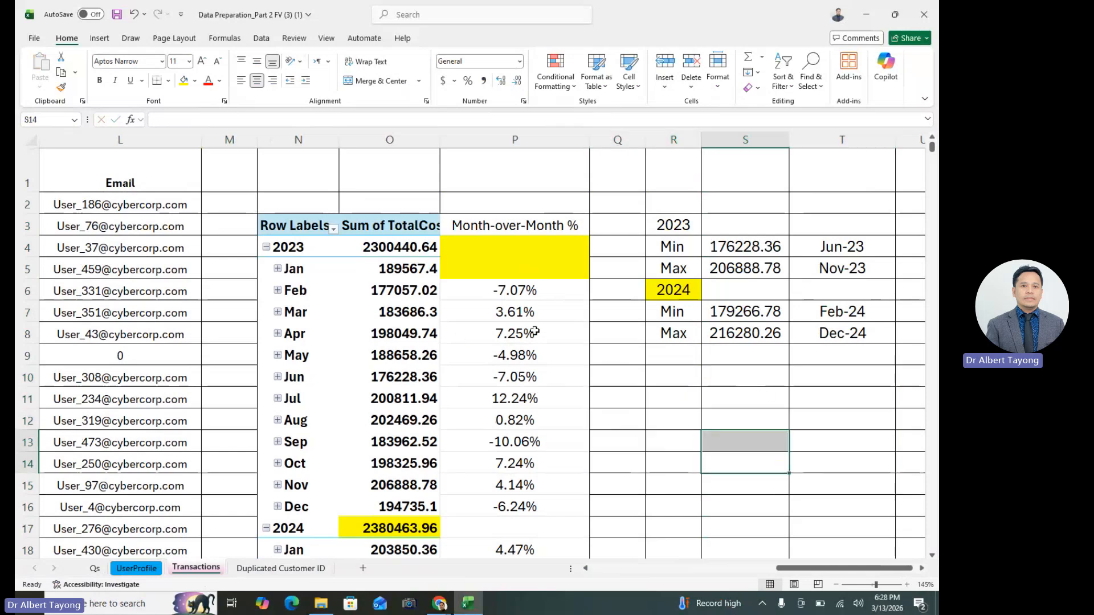
{"action": "scroll", "coordinate": [535, 342], "scroll_direction": "down", "scroll_amount": 3}
{"action": "left_click", "coordinate": [535, 358]}
{"action": "scroll", "coordinate": [535, 365], "scroll_direction": "down", "scroll_amount": 2}
{"action": "left_click", "coordinate": [511, 468]}
{"action": "scroll", "coordinate": [531, 478], "scroll_direction": "up", "scroll_amount": 3}
{"action": "scroll", "coordinate": [532, 473], "scroll_direction": "up", "scroll_amount": 2}
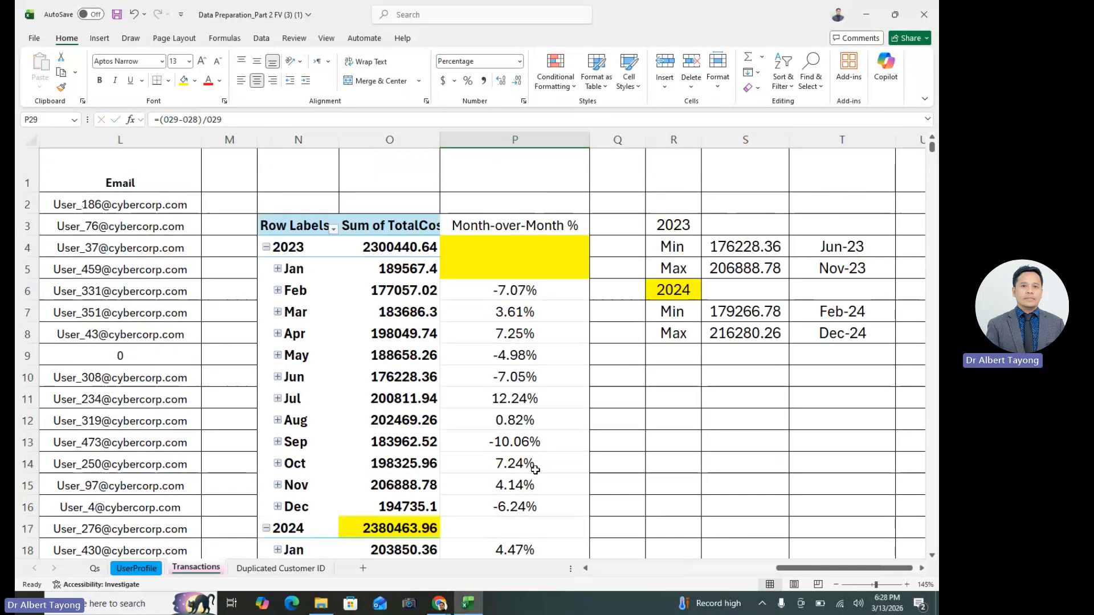
- Return to the Qs sheet and read question e on one-hot encoding the Category column
{"action": "left_click", "coordinate": [95, 569]}
{"action": "scroll", "coordinate": [342, 418], "scroll_direction": "down", "scroll_amount": 3}
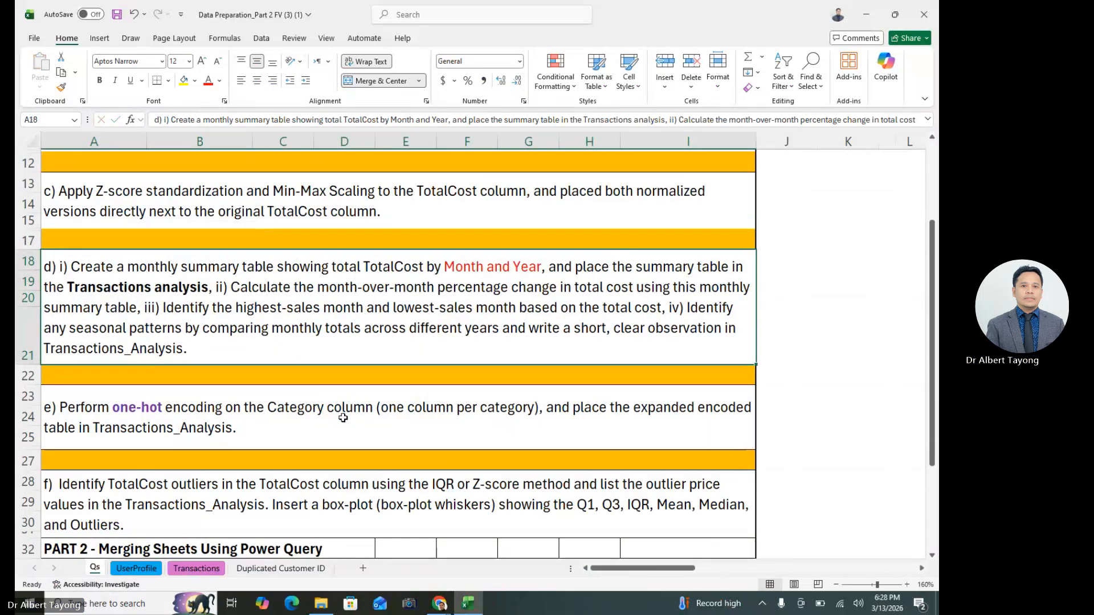
{"action": "left_click", "coordinate": [214, 428]}
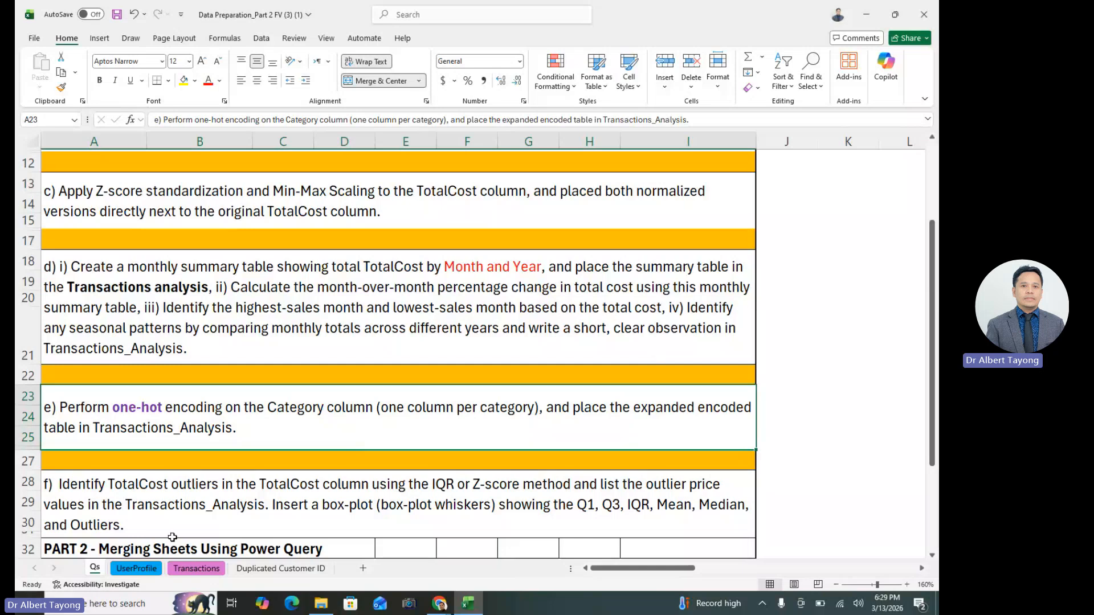
- Note the encoding values beside the questions by entering "1 = true" in K21 and "0 = false" in K22
{"action": "left_click", "coordinate": [843, 342]}
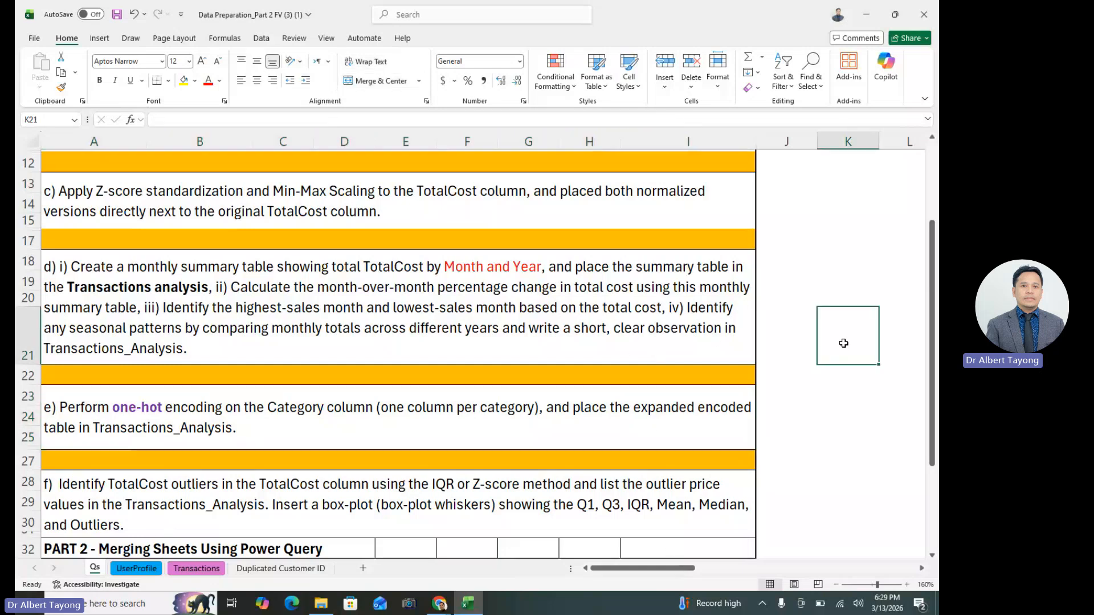
{"action": "type", "text": "1 = true"}
{"action": "key", "text": "Return"}
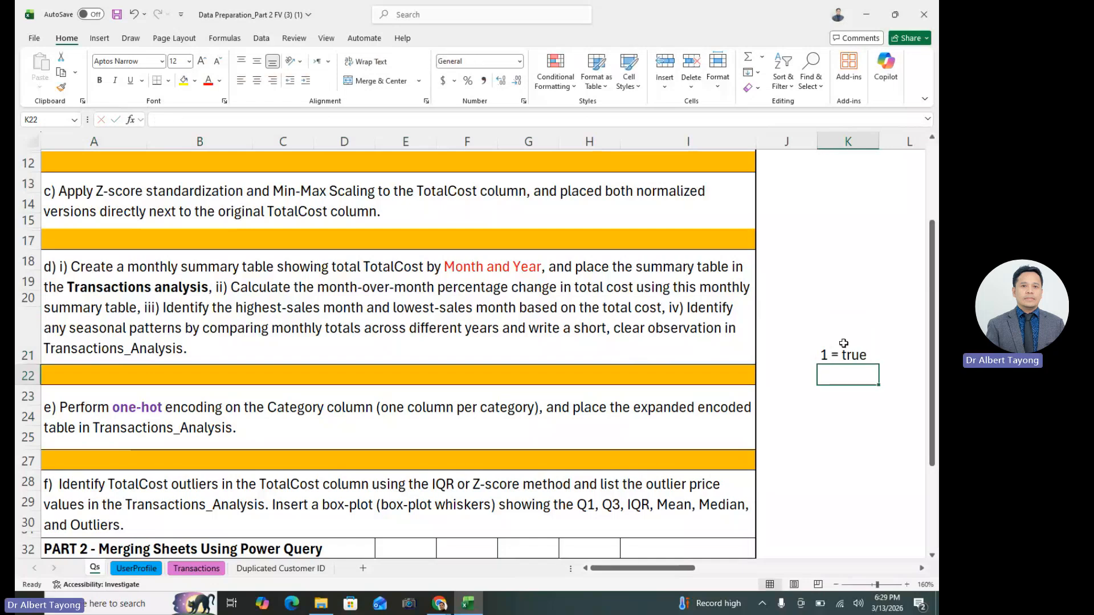
{"action": "type", "text": "0 = fa"}
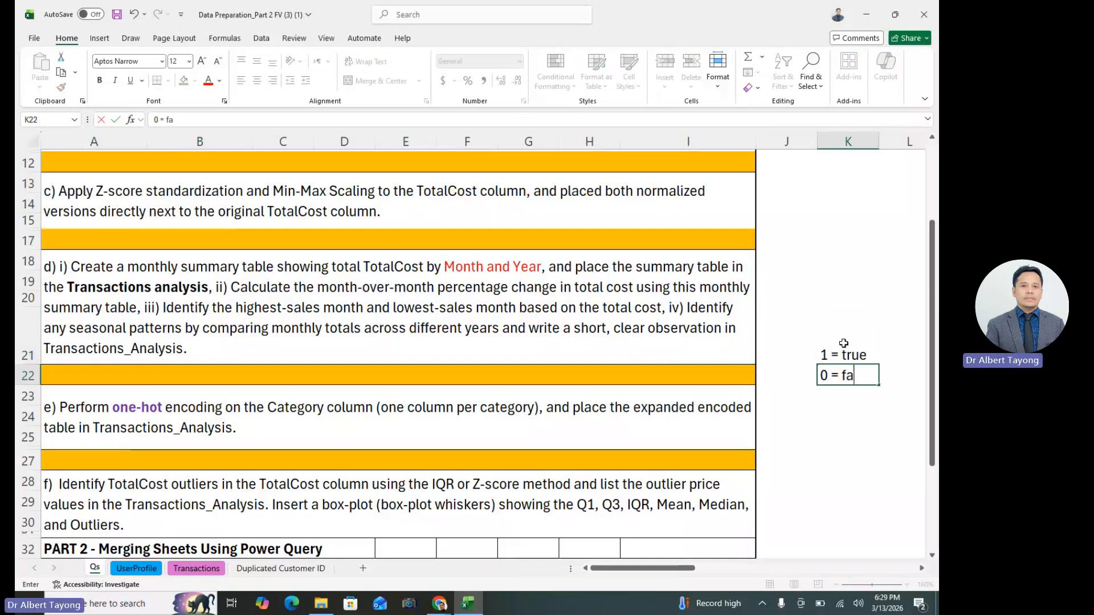
{"action": "type", "text": "lse"}
{"action": "left_click", "coordinate": [861, 501]}
{"action": "left_click_drag", "start_coordinate": [839, 356], "coordinate": [864, 381]}
{"action": "left_click", "coordinate": [858, 460]}
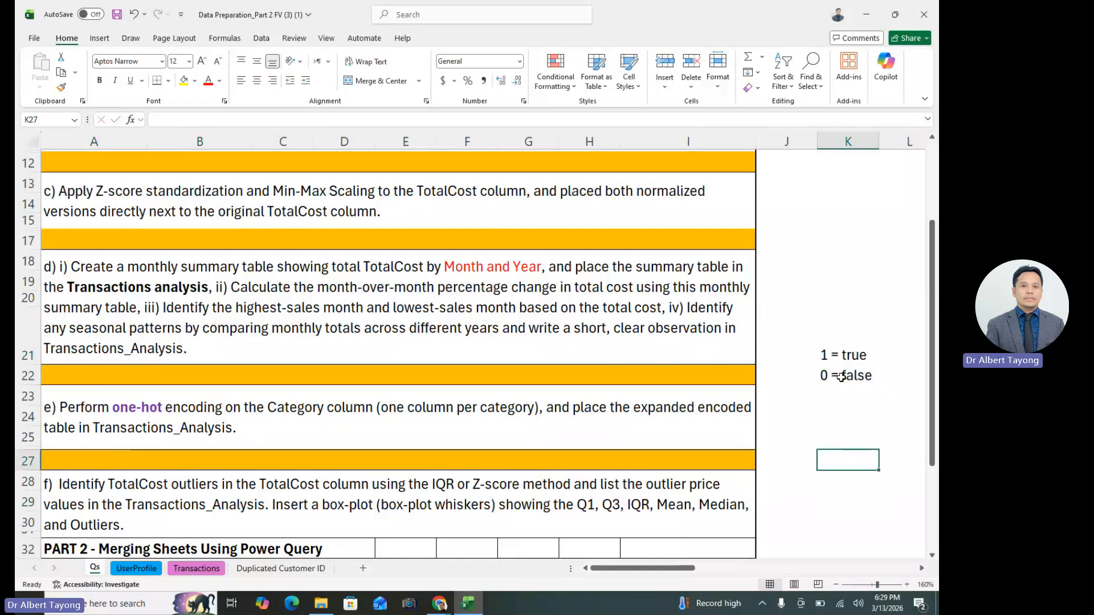
{"action": "left_click_drag", "start_coordinate": [834, 356], "coordinate": [854, 375]}
{"action": "left_click", "coordinate": [852, 416]}
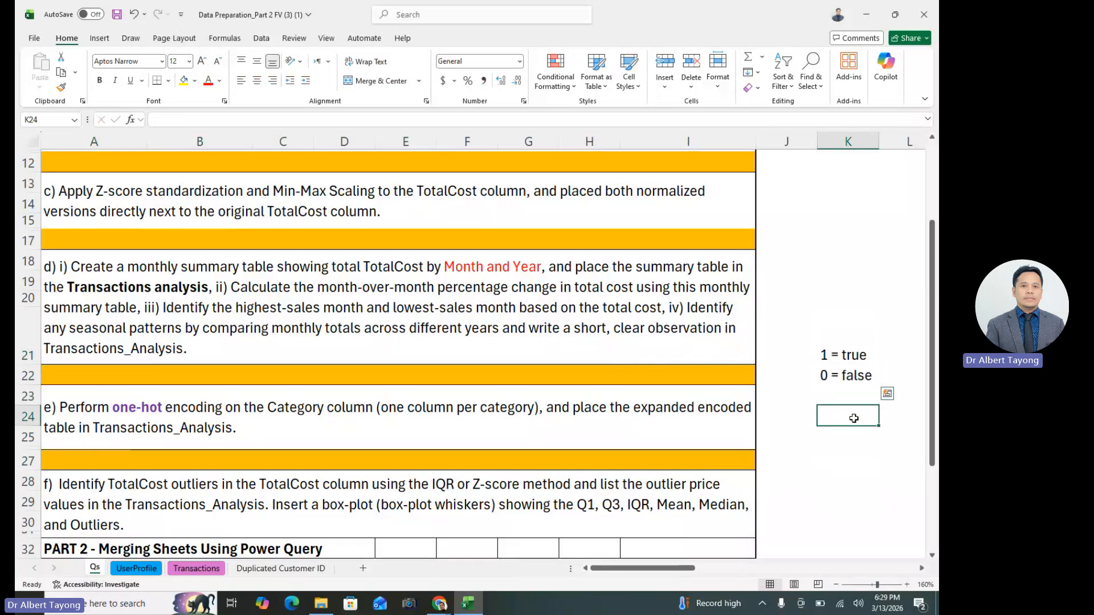
- Read question f on identifying TotalCost outliers and inserting a box plot
{"action": "scroll", "coordinate": [287, 538], "scroll_direction": "down", "scroll_amount": 1}
{"action": "scroll", "coordinate": [288, 538], "scroll_direction": "down", "scroll_amount": 2}
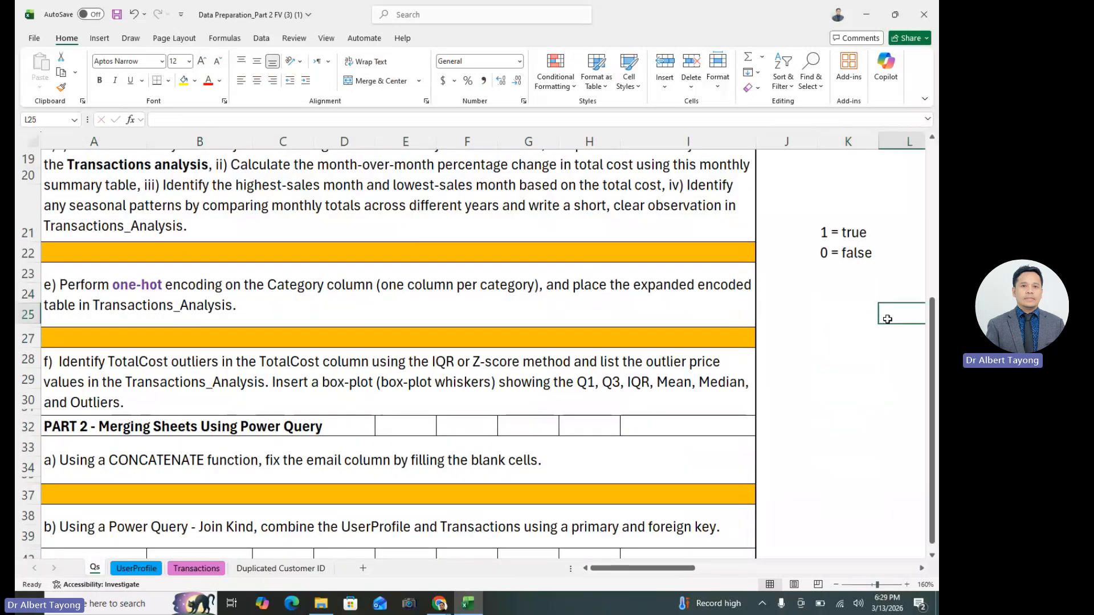
{"action": "left_click", "coordinate": [120, 367]}
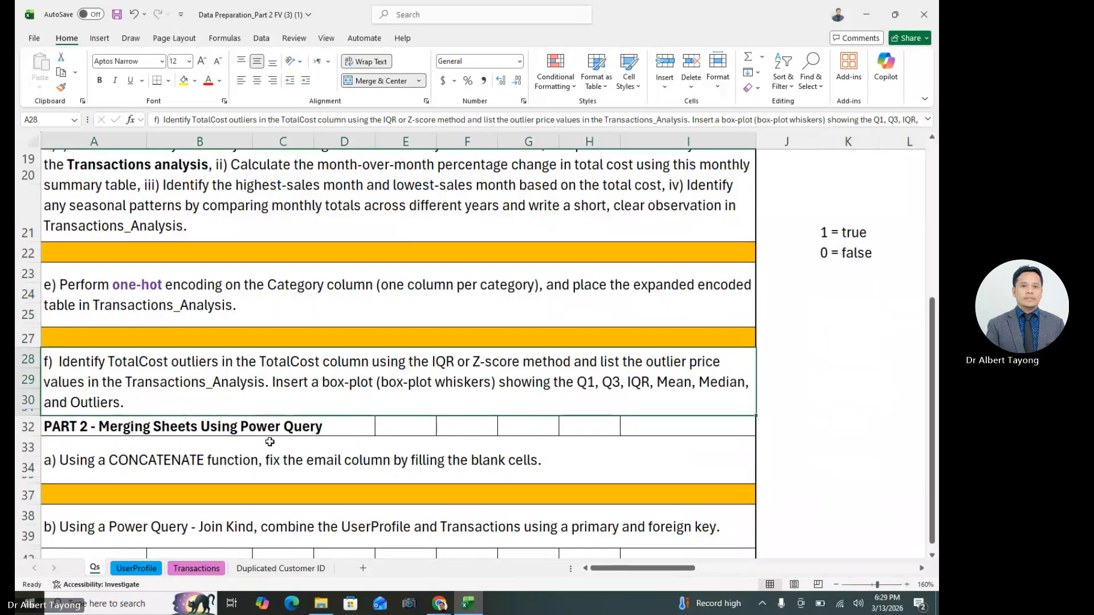
- Check the UserProfile sheet and the Category column on the Transactions sheet for the data to encode
{"action": "left_click", "coordinate": [832, 302]}
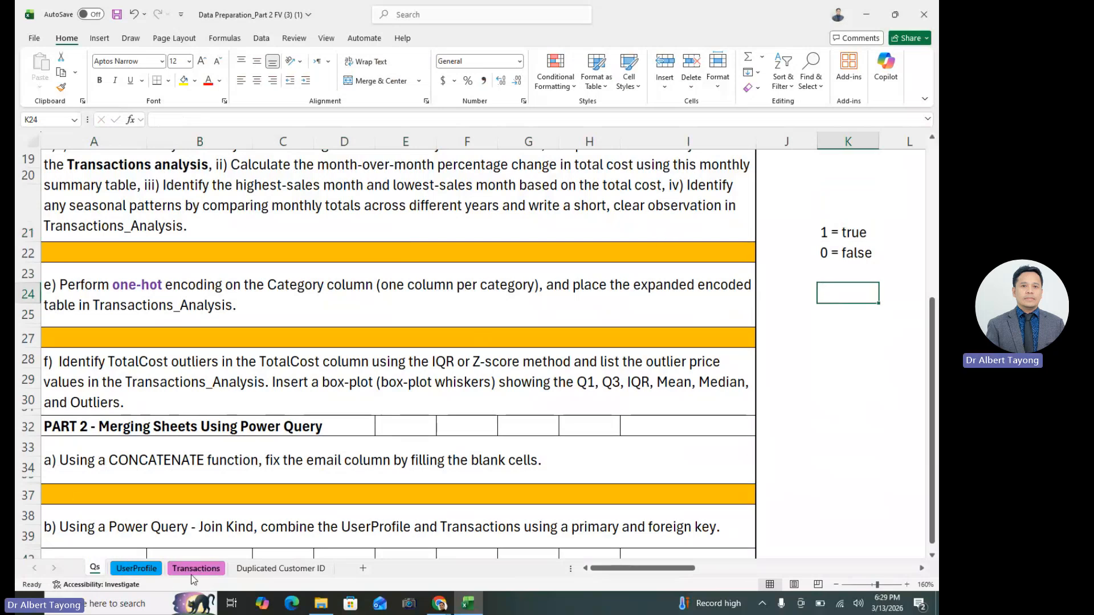
{"action": "left_click", "coordinate": [149, 570]}
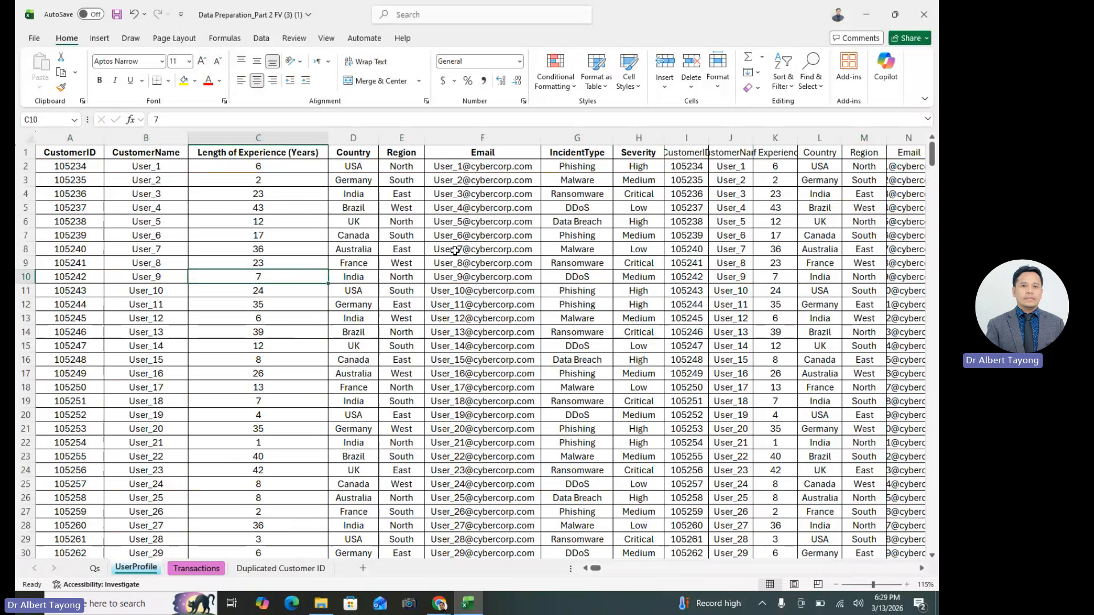
{"action": "left_click", "coordinate": [208, 568]}
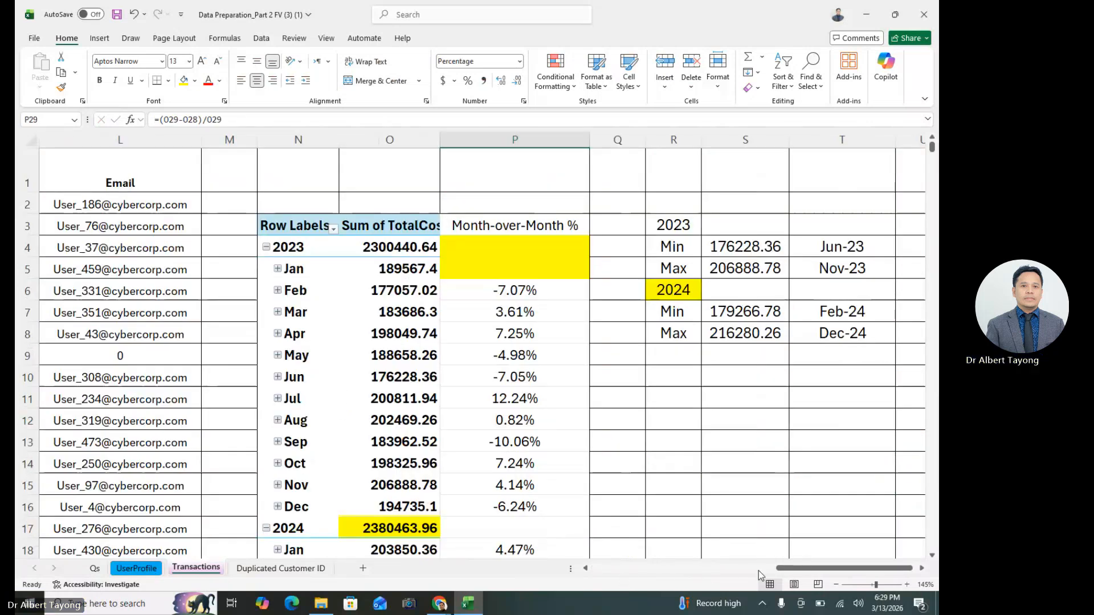
{"action": "left_click_drag", "start_coordinate": [805, 566], "coordinate": [621, 568]}
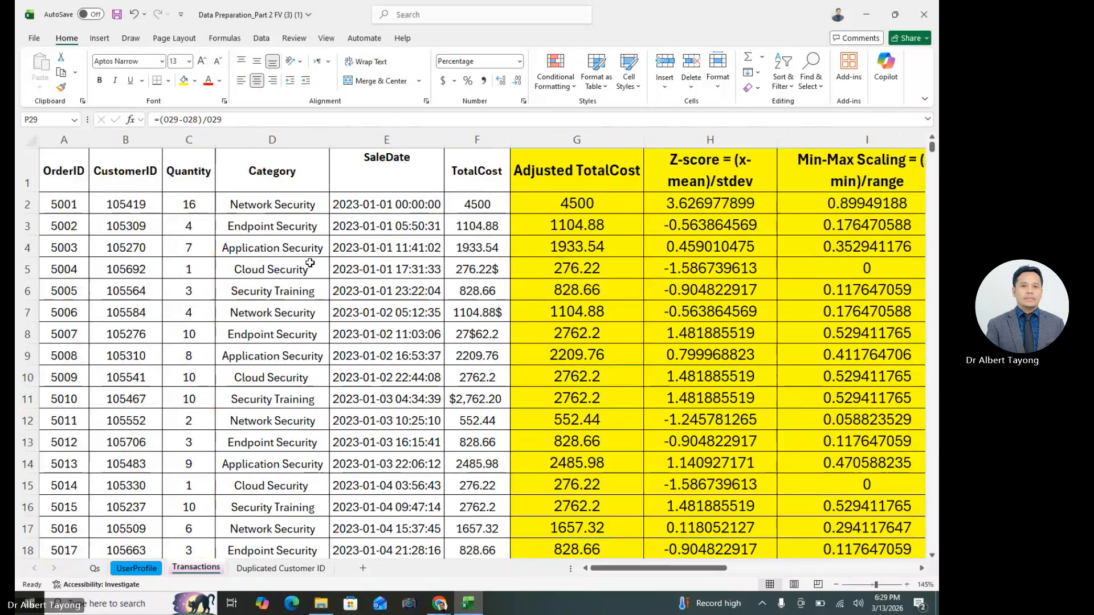
{"action": "left_click_drag", "start_coordinate": [272, 269], "coordinate": [272, 248]}
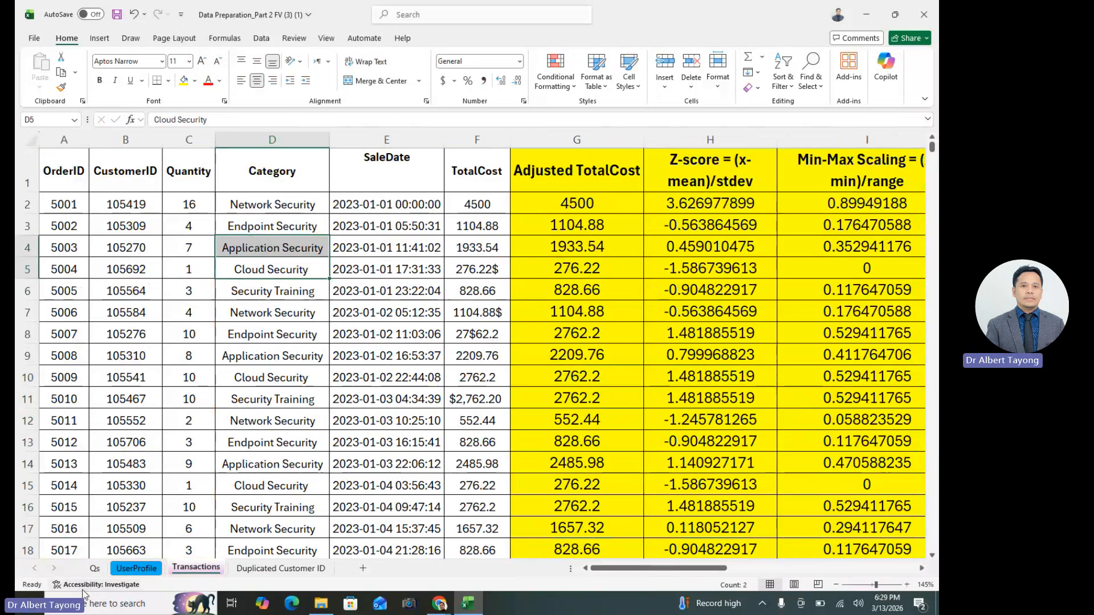
- Return to the Qs sheet and reread question e on one-hot encoding the Category column
{"action": "left_click", "coordinate": [96, 569]}
{"action": "double_click", "coordinate": [249, 286]}
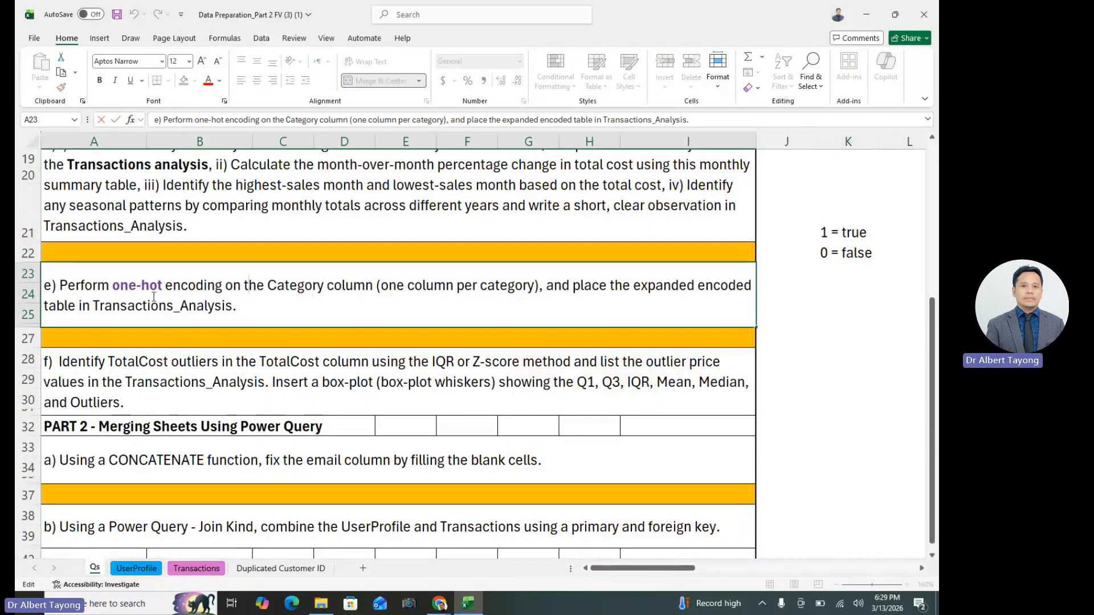
{"action": "left_click_drag", "start_coordinate": [103, 297], "coordinate": [293, 282]}
{"action": "left_click", "coordinate": [360, 306]}
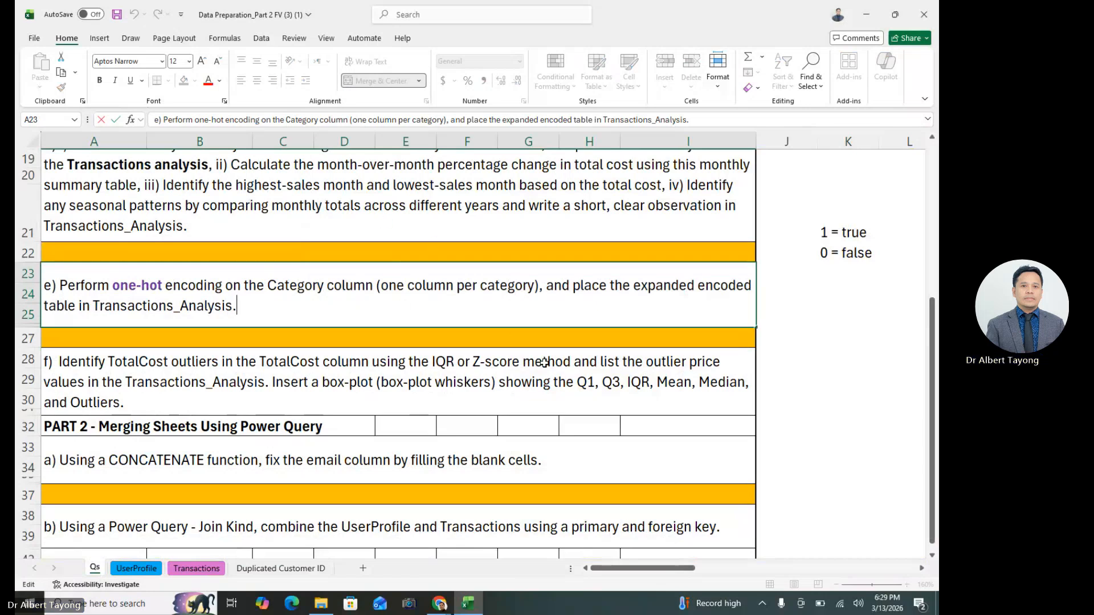
- Look across the Transactions sheet from Adjusted TotalCost to the monthly summary for a place for the encoding columns
{"action": "left_click", "coordinate": [219, 571]}
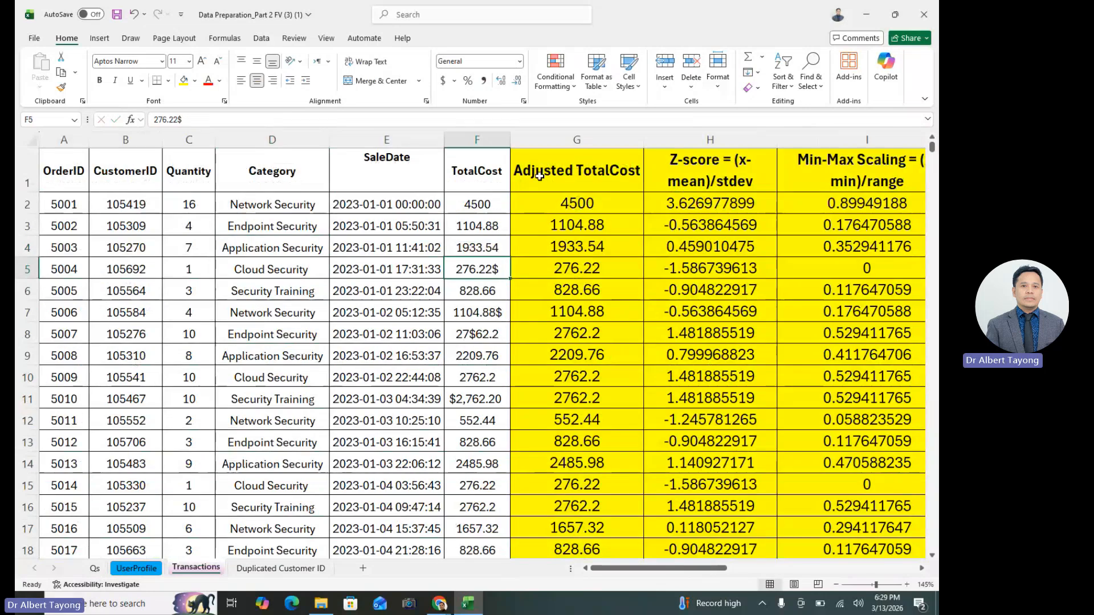
{"action": "left_click", "coordinate": [548, 136]}
{"action": "left_click", "coordinate": [650, 292]}
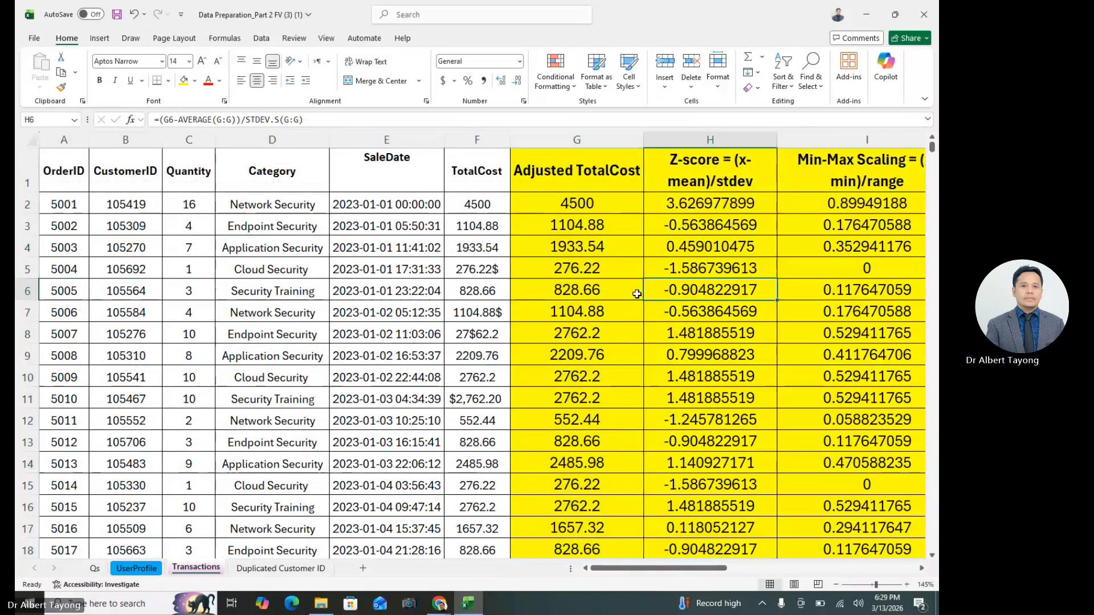
{"action": "key", "text": "Right"}
{"action": "key", "text": "Right"}
{"action": "key", "text": "Right"}
{"action": "key", "text": "Right"}
{"action": "key", "text": "Right"}
{"action": "key", "text": "Right"}
{"action": "key", "text": "Right"}
{"action": "key", "text": "Right"}
{"action": "key", "text": "Right"}
{"action": "key", "text": "Right"}
{"action": "key", "text": "Right"}
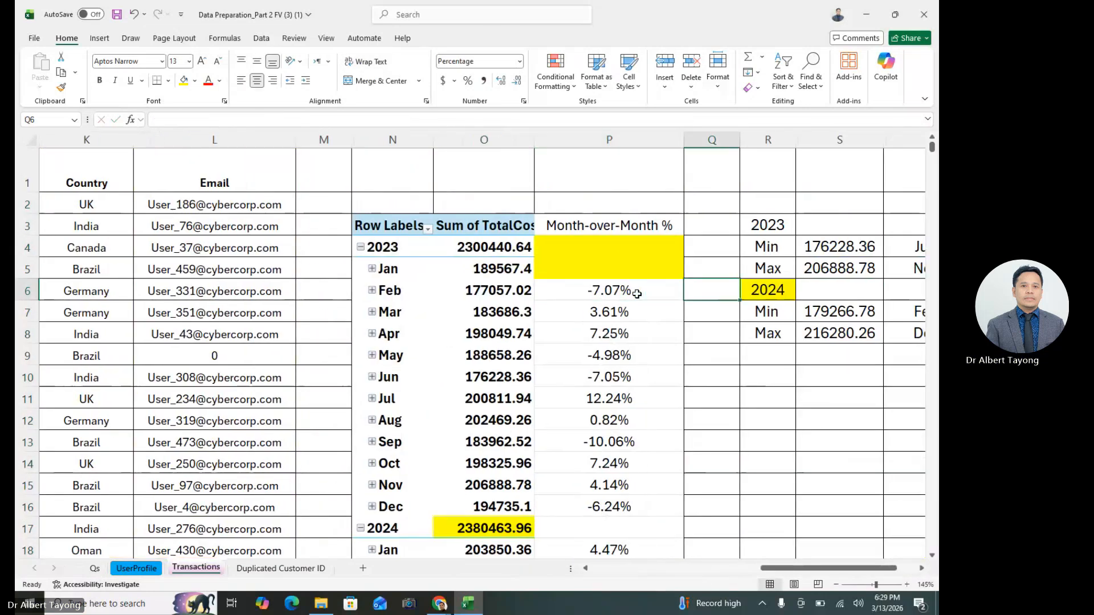
{"action": "key", "text": "Right"}
{"action": "key", "text": "Left"}
{"action": "key", "text": "Left"}
{"action": "key", "text": "Left"}
{"action": "key", "text": "Left"}
{"action": "key", "text": "Left"}
{"action": "key", "text": "Left"}
{"action": "key", "text": "Left"}
{"action": "key", "text": "Left"}
{"action": "key", "text": "Left"}
{"action": "key", "text": "Left"}
{"action": "key", "text": "Left"}
{"action": "key", "text": "Left"}
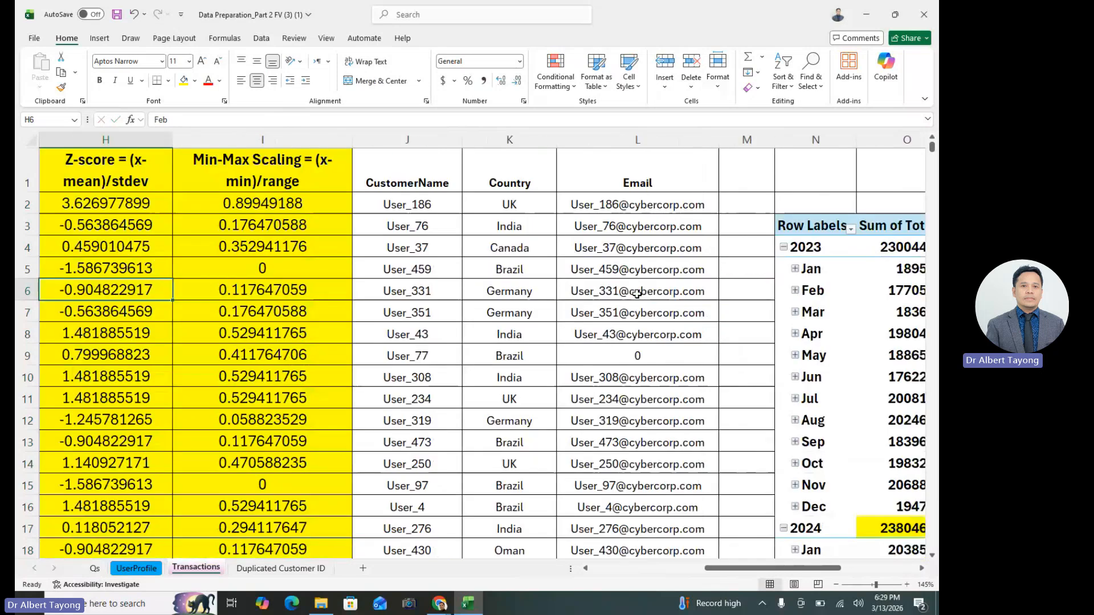
{"action": "key", "text": "Home"}
- Insert three blank columns on the Transactions sheet between TotalCost and Adjusted TotalCost
{"action": "left_click", "coordinate": [576, 140]}
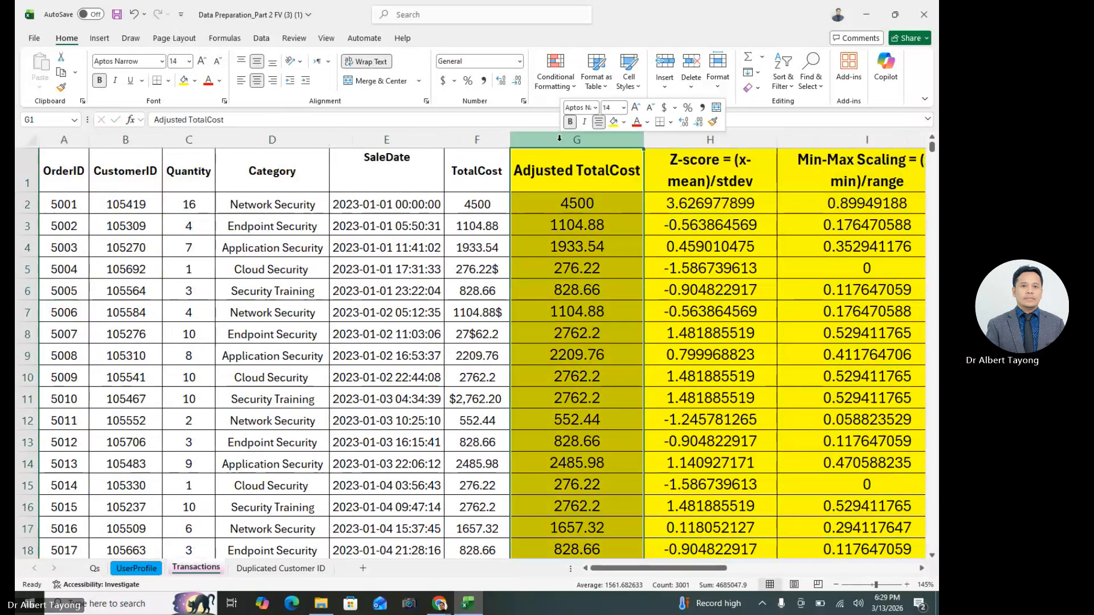
{"action": "right_click", "coordinate": [565, 140]}
{"action": "left_click", "coordinate": [592, 277]}
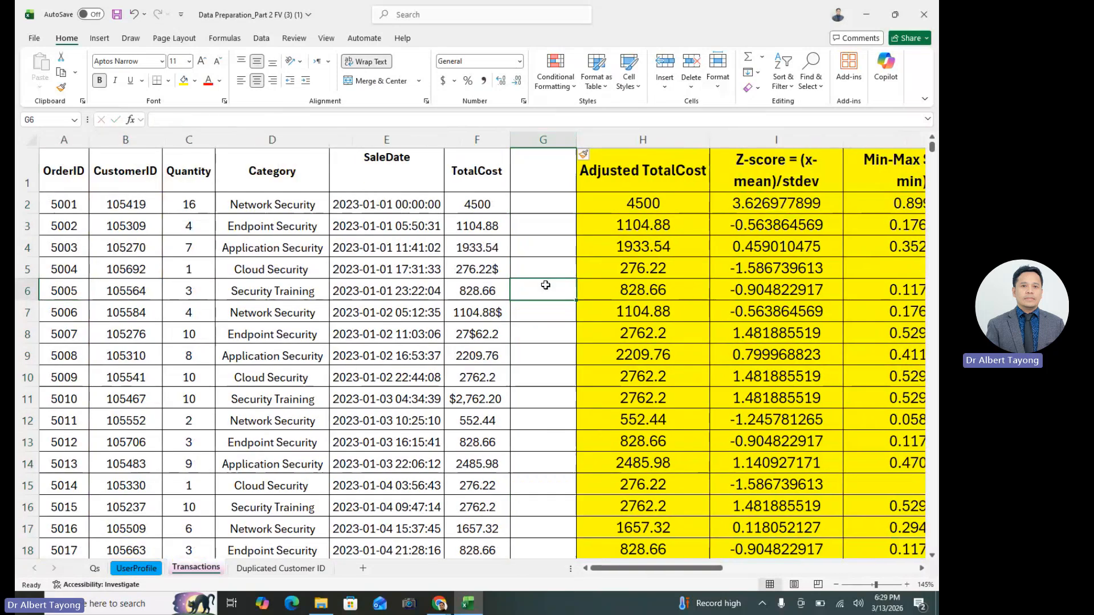
{"action": "left_click", "coordinate": [544, 288]}
{"action": "left_click", "coordinate": [544, 140]}
{"action": "right_click", "coordinate": [557, 141]}
{"action": "left_click", "coordinate": [604, 296]}
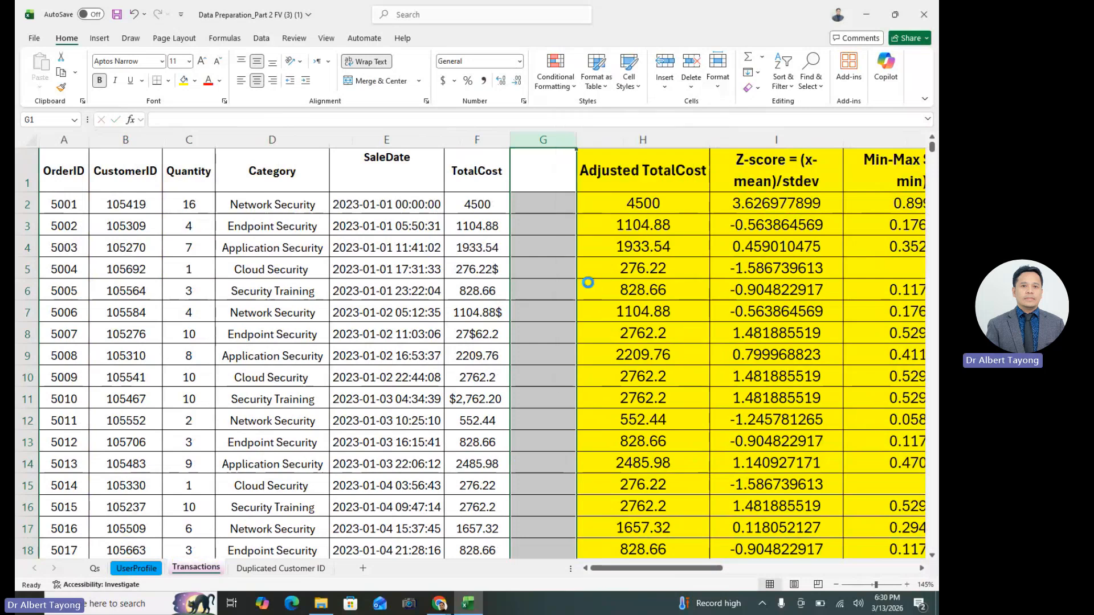
{"action": "left_click", "coordinate": [542, 283]}
{"action": "right_click", "coordinate": [559, 141]}
{"action": "left_click", "coordinate": [590, 281]}
{"action": "left_click", "coordinate": [542, 288]}
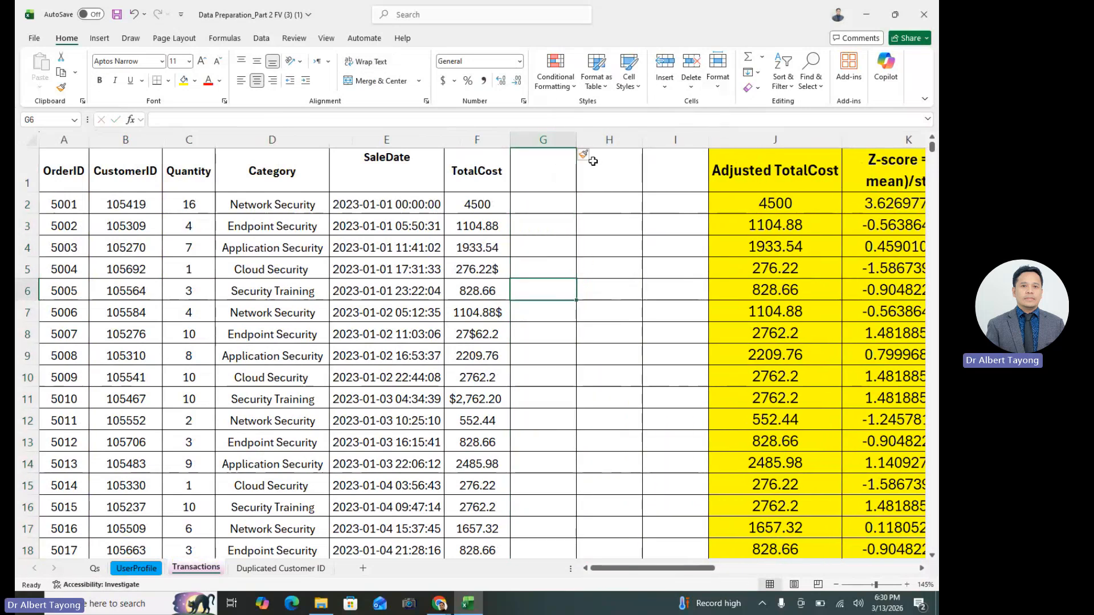
- Move the blank columns G:I so that they sit between Min-Max Scaling and CustomerName
{"action": "right_click", "coordinate": [558, 140]}
{"action": "left_click", "coordinate": [722, 483]}
{"action": "left_click_drag", "start_coordinate": [694, 568], "coordinate": [777, 573]}
{"action": "left_click", "coordinate": [598, 139]}
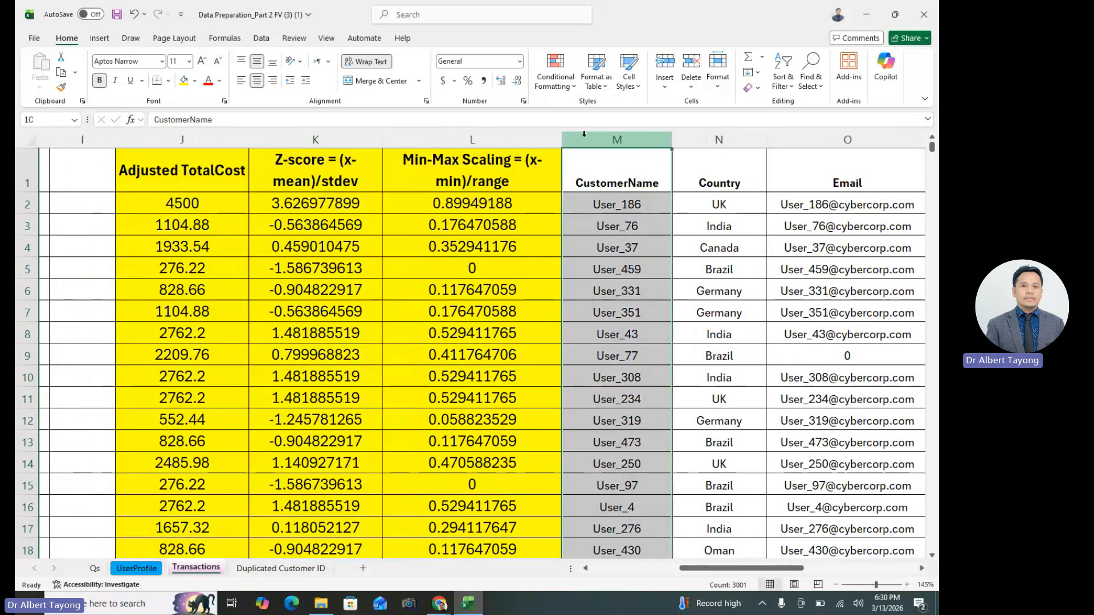
{"action": "left_click_drag", "start_coordinate": [708, 566], "coordinate": [650, 569]}
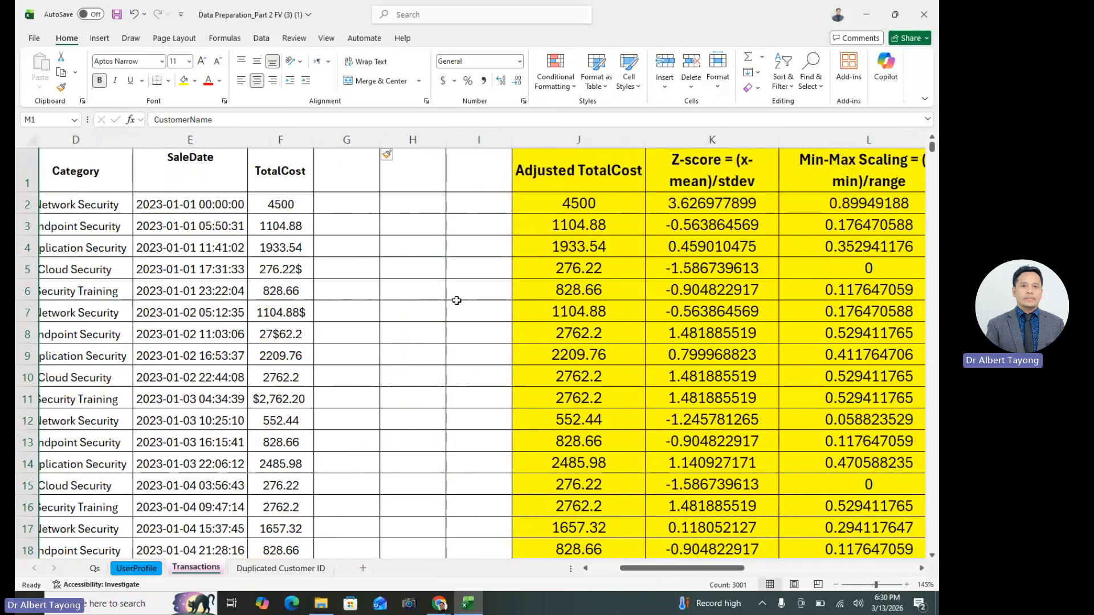
{"action": "left_click_drag", "start_coordinate": [346, 139], "coordinate": [459, 171]}
{"action": "right_click", "coordinate": [459, 167]}
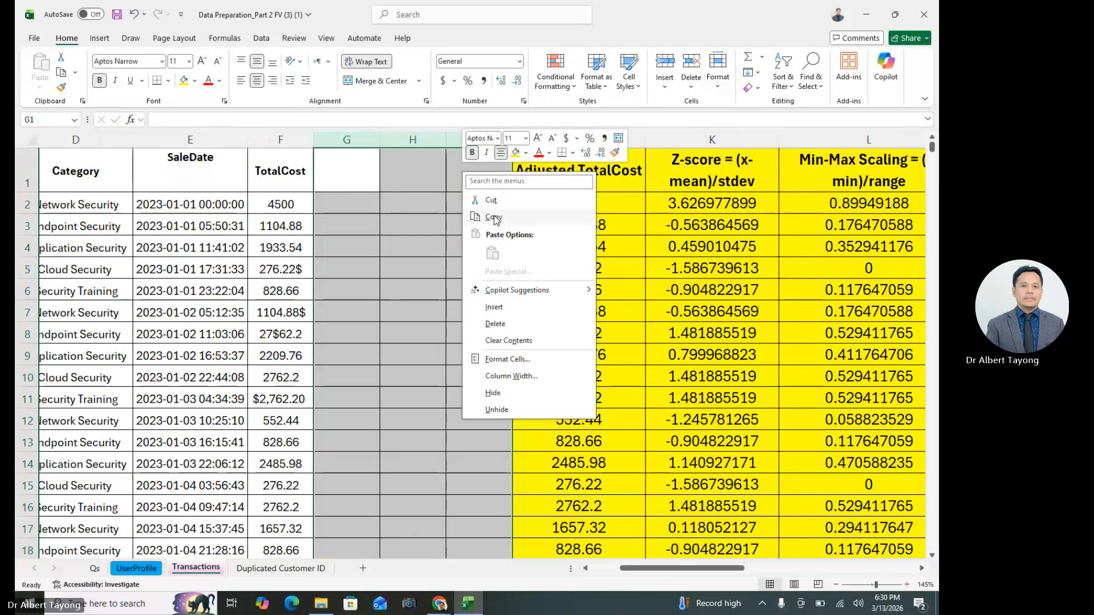
{"action": "left_click", "coordinate": [488, 213]}
{"action": "left_click_drag", "start_coordinate": [654, 569], "coordinate": [716, 577]}
{"action": "left_click", "coordinate": [593, 140]}
{"action": "right_click", "coordinate": [593, 140]}
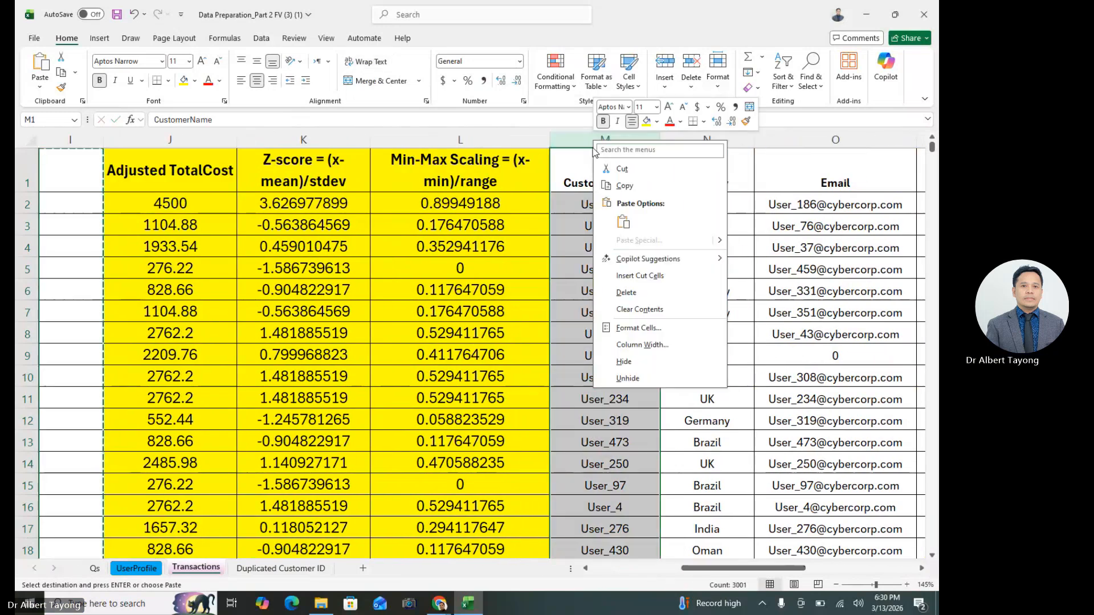
{"action": "left_click", "coordinate": [632, 279]}
{"action": "left_click", "coordinate": [574, 355]}
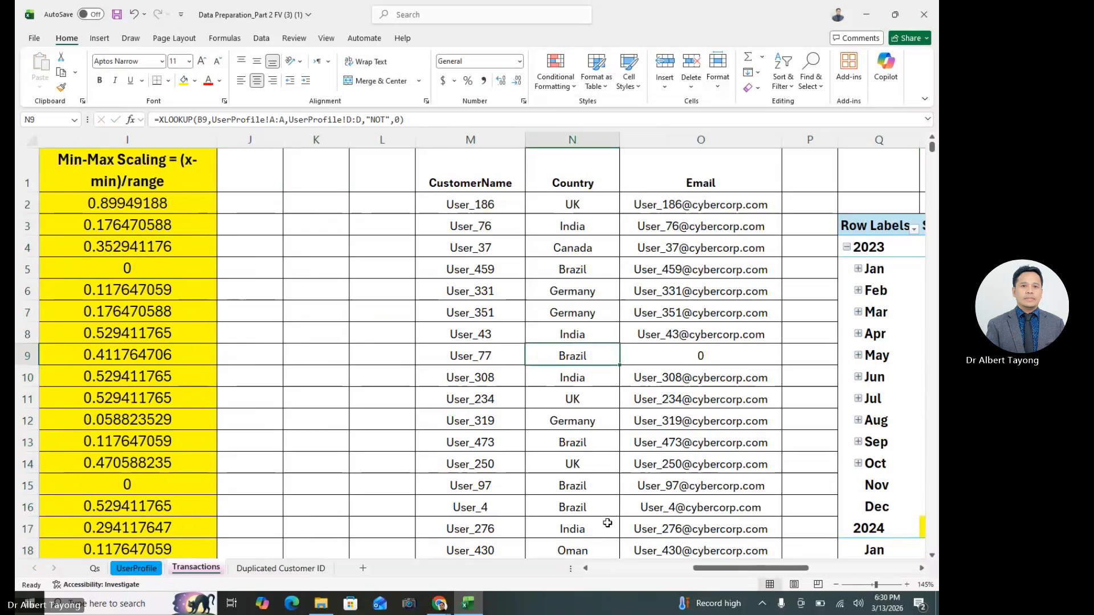
{"action": "mouse_move", "coordinate": [712, 572]}
{"action": "left_mouse_down"}
{"action": "mouse_move", "coordinate": [553, 577]}
{"action": "mouse_move", "coordinate": [705, 576]}
{"action": "left_mouse_up"}
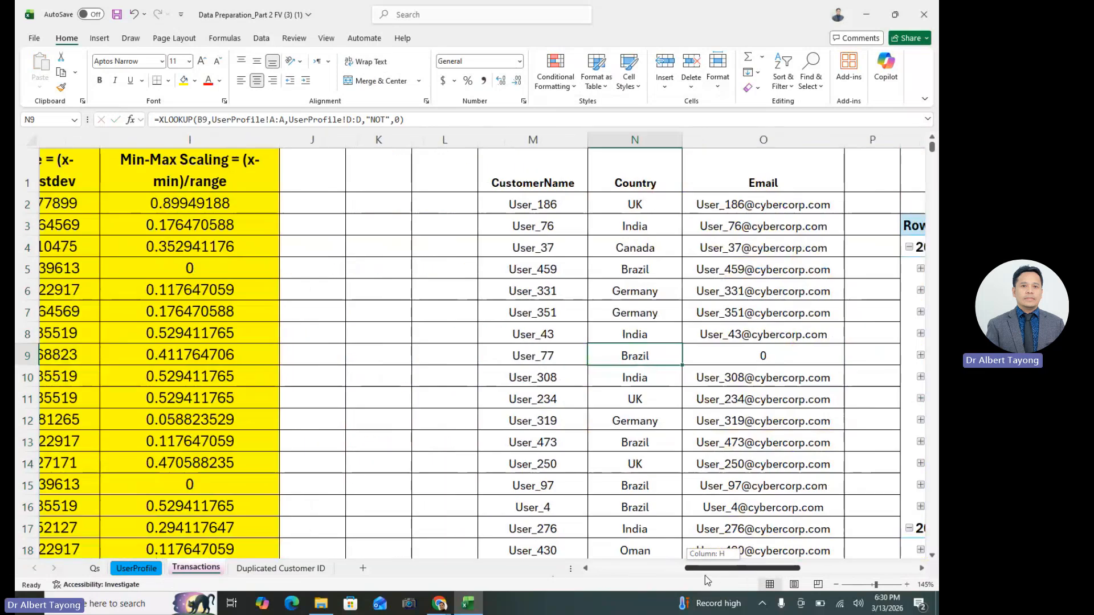
{"action": "left_click", "coordinate": [444, 268]}
{"action": "left_click_drag", "start_coordinate": [329, 139], "coordinate": [429, 183]}
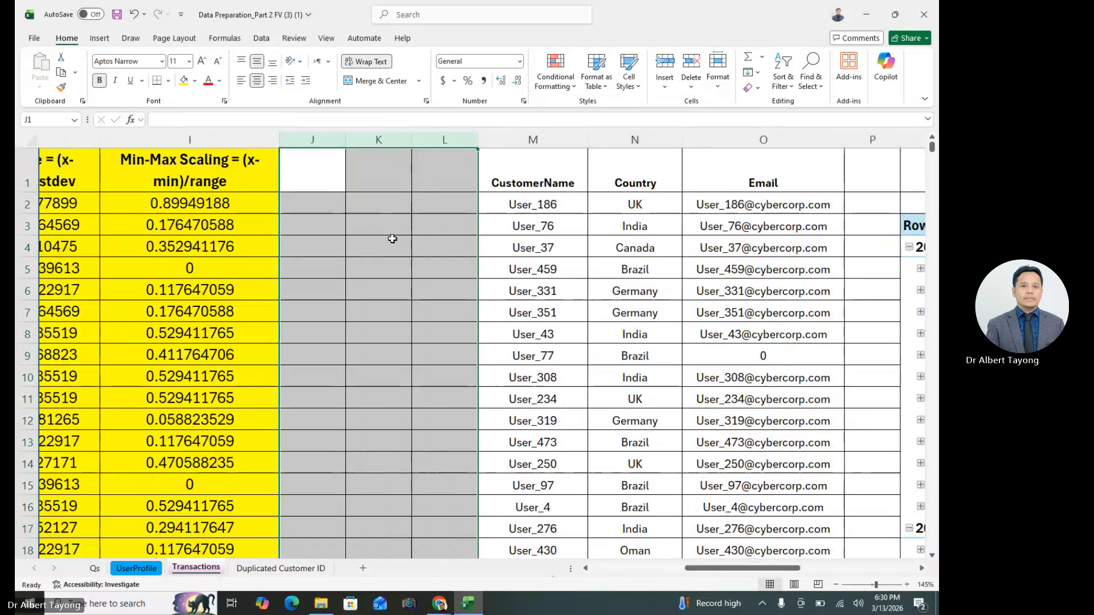
{"action": "left_click", "coordinate": [393, 241]}
- Add a filter to the Category column and list its distinct categories, keeping all of them selected
{"action": "left_click_drag", "start_coordinate": [704, 568], "coordinate": [593, 570]}
{"action": "left_click", "coordinate": [317, 339]}
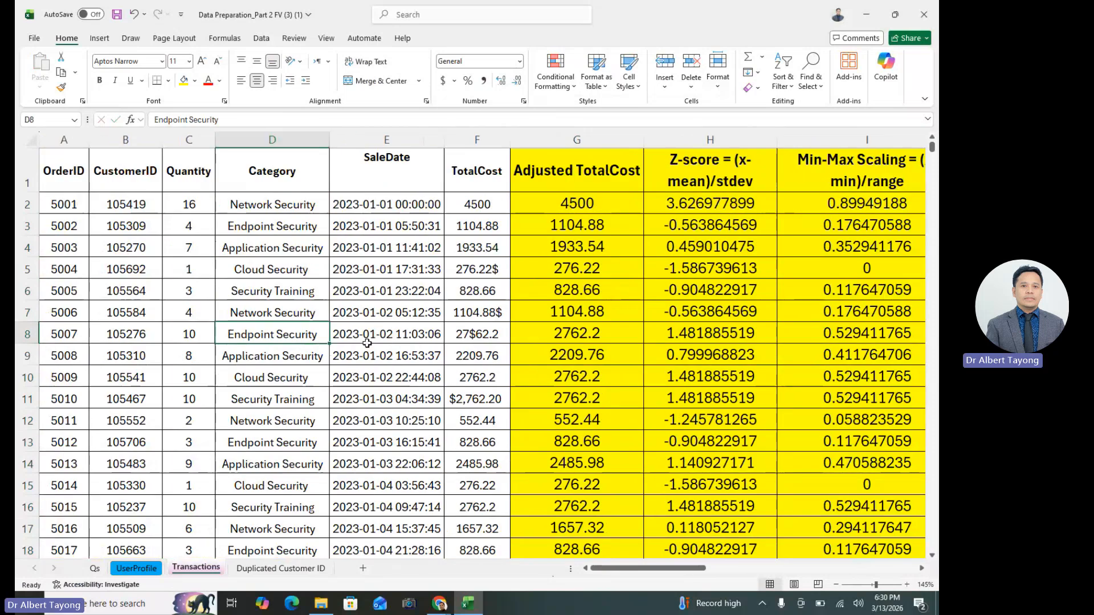
{"action": "left_click", "coordinate": [367, 340]}
{"action": "left_click_drag", "start_coordinate": [342, 312], "coordinate": [329, 308]}
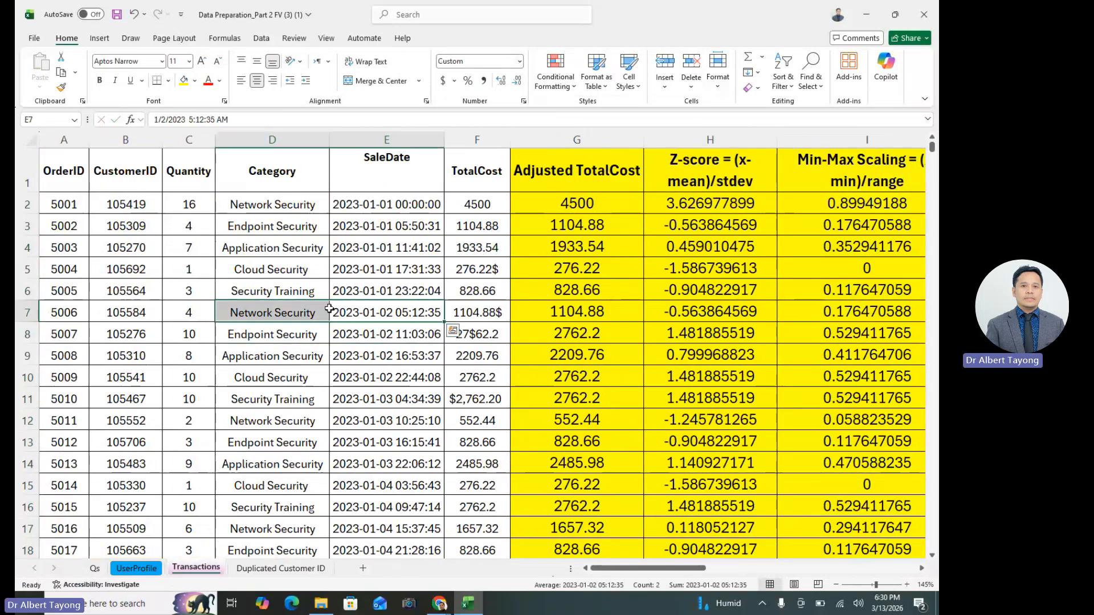
{"action": "left_click", "coordinate": [346, 290]}
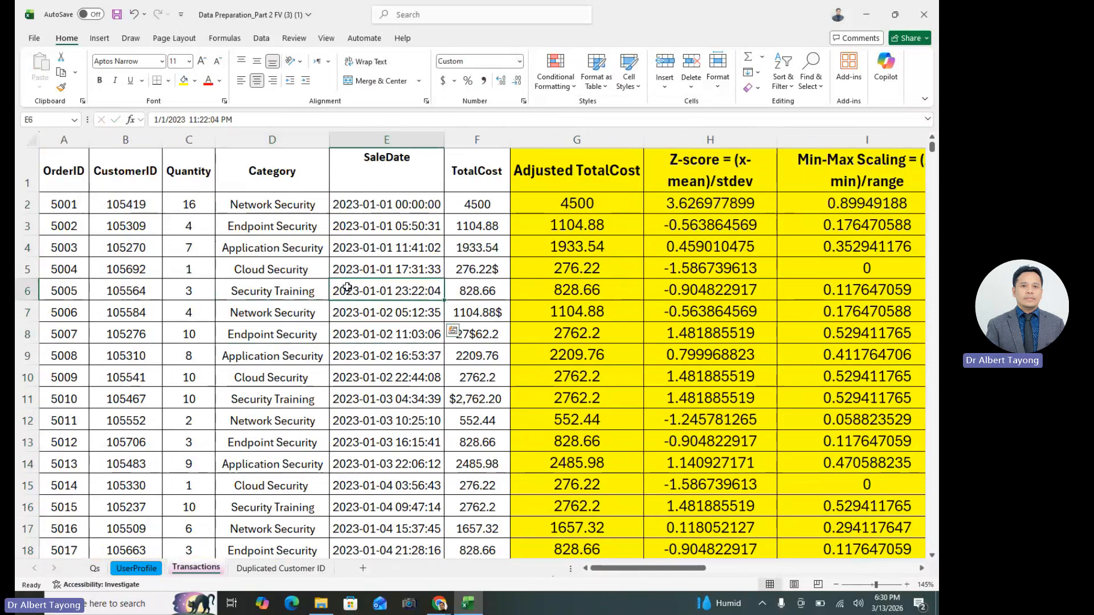
{"action": "left_click", "coordinate": [300, 139]}
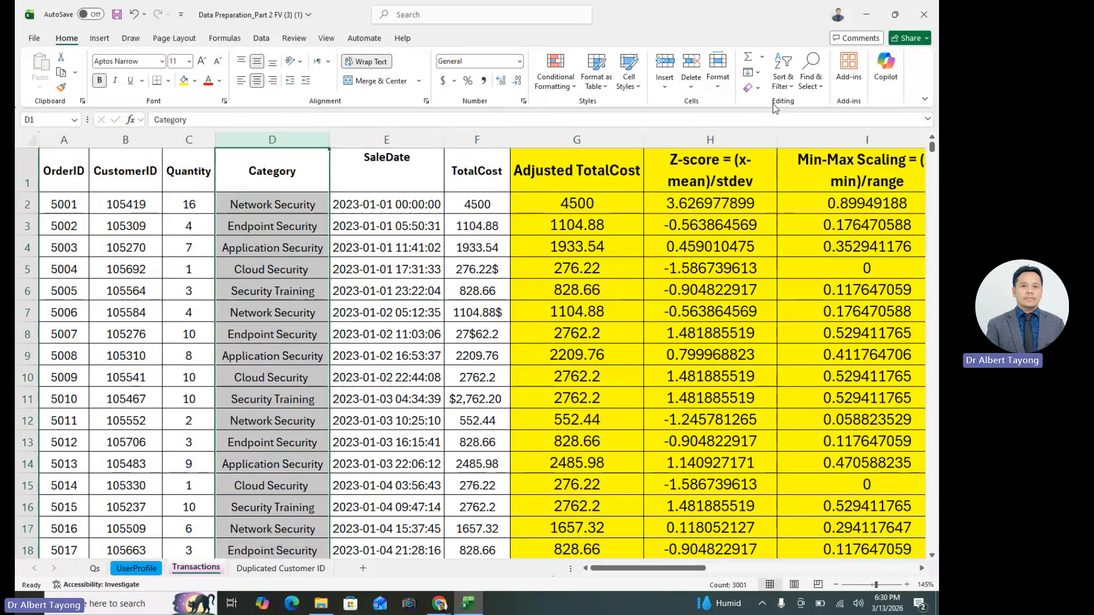
{"action": "left_click", "coordinate": [785, 86]}
{"action": "left_click", "coordinate": [802, 157]}
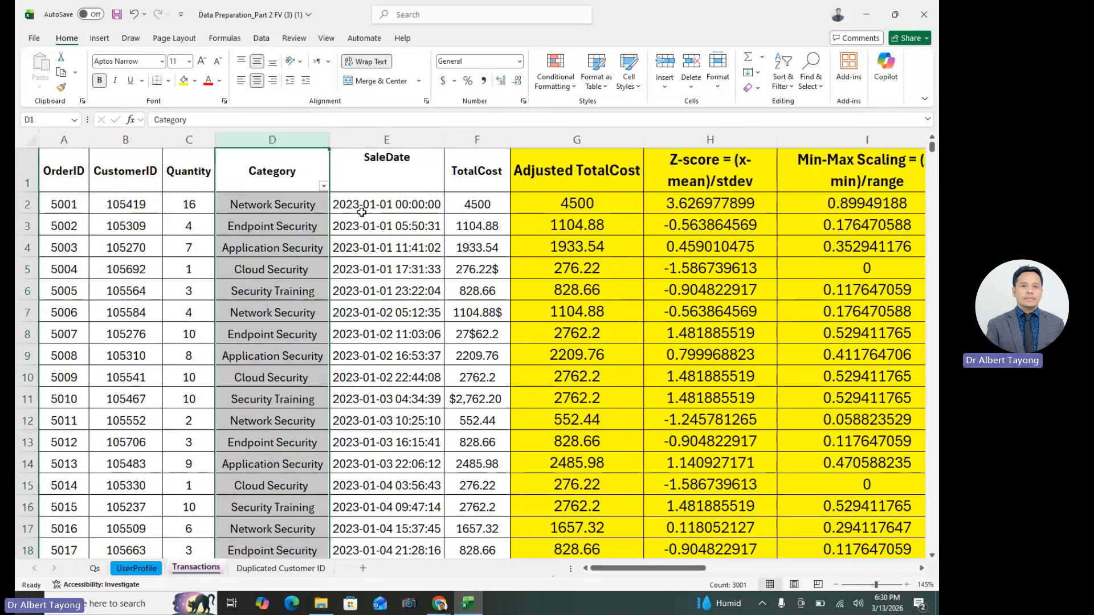
{"action": "left_click", "coordinate": [323, 186]}
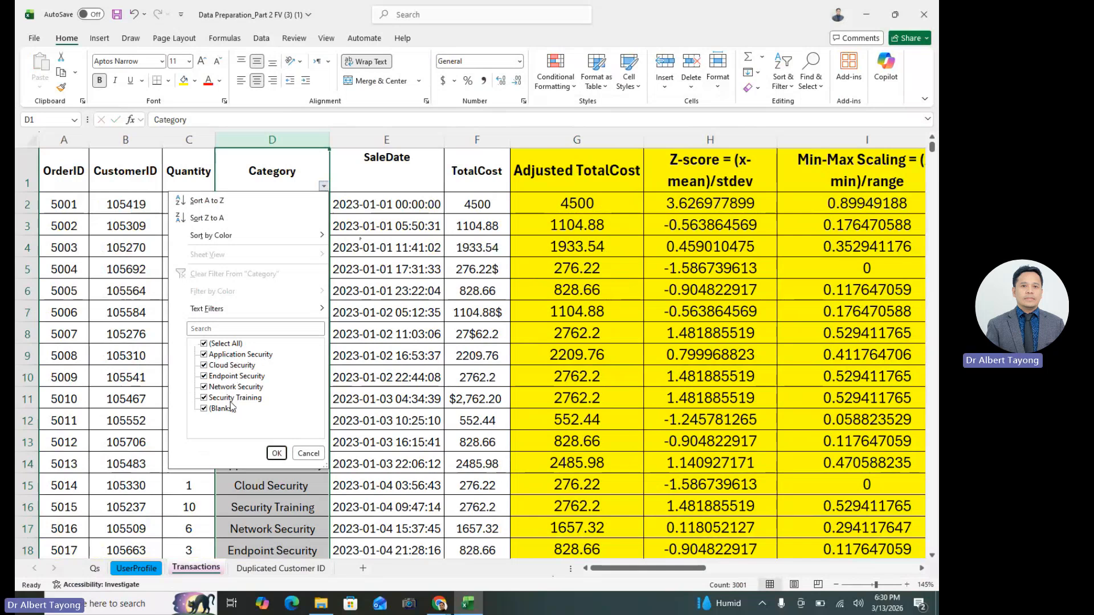
{"action": "left_click", "coordinate": [276, 454]}
- Insert three more blank columns directly after the Min-Max Scaling column
{"action": "left_click", "coordinate": [340, 317]}
{"action": "key", "text": "Right"}
{"action": "key", "text": "Right"}
{"action": "key", "text": "Right"}
{"action": "key", "text": "Right"}
{"action": "key", "text": "Right"}
{"action": "key", "text": "Right"}
{"action": "key", "text": "Right"}
{"action": "key", "text": "Right"}
{"action": "key", "text": "Right"}
{"action": "key", "text": "Right"}
{"action": "key", "text": "Right"}
{"action": "left_click", "coordinate": [340, 317]}
{"action": "left_click_drag", "start_coordinate": [274, 135], "coordinate": [373, 163]}
{"action": "right_click", "coordinate": [373, 164]}
{"action": "left_click", "coordinate": [408, 299]}
{"action": "left_click", "coordinate": [445, 287]}
{"action": "left_click", "coordinate": [611, 240]}
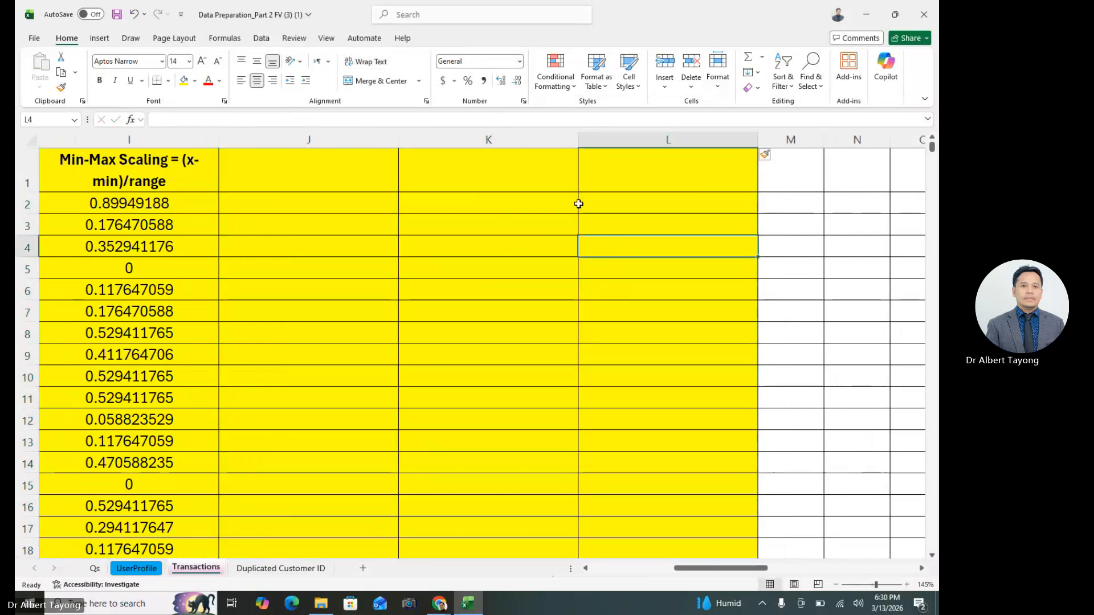
- Delete the two surplus yellow columns K:L, keeping the blank yellow column J
{"action": "left_click_drag", "start_coordinate": [571, 139], "coordinate": [659, 197]}
{"action": "right_click", "coordinate": [660, 198]}
{"action": "left_click", "coordinate": [693, 352]}
{"action": "left_click", "coordinate": [376, 337]}
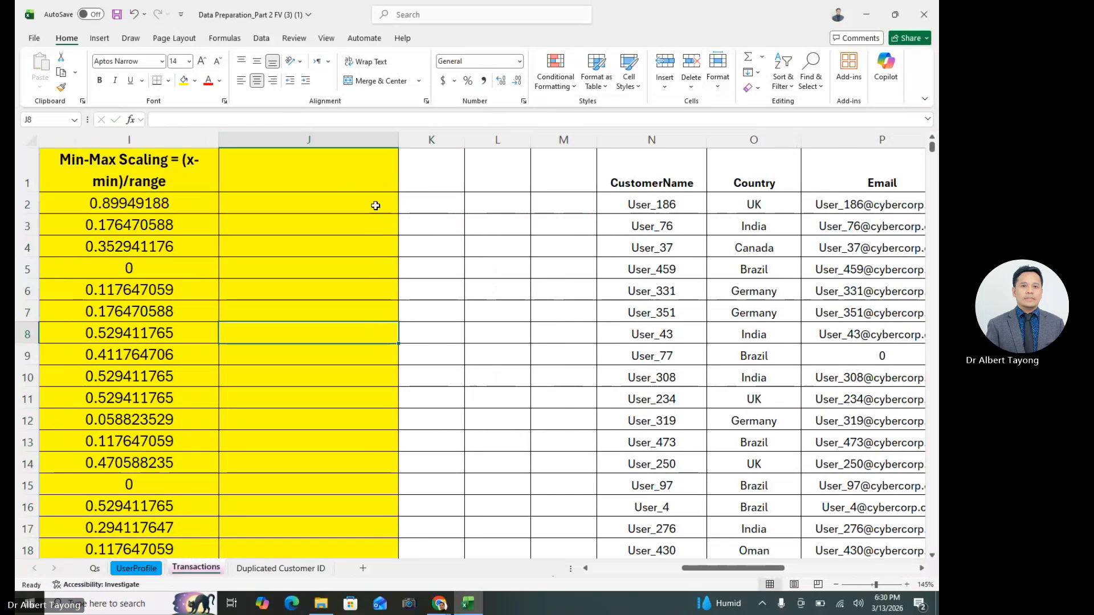
- Insert one more blank column at J, after the Min-Max Scaling column
{"action": "left_click", "coordinate": [382, 140]}
{"action": "right_click", "coordinate": [375, 140]}
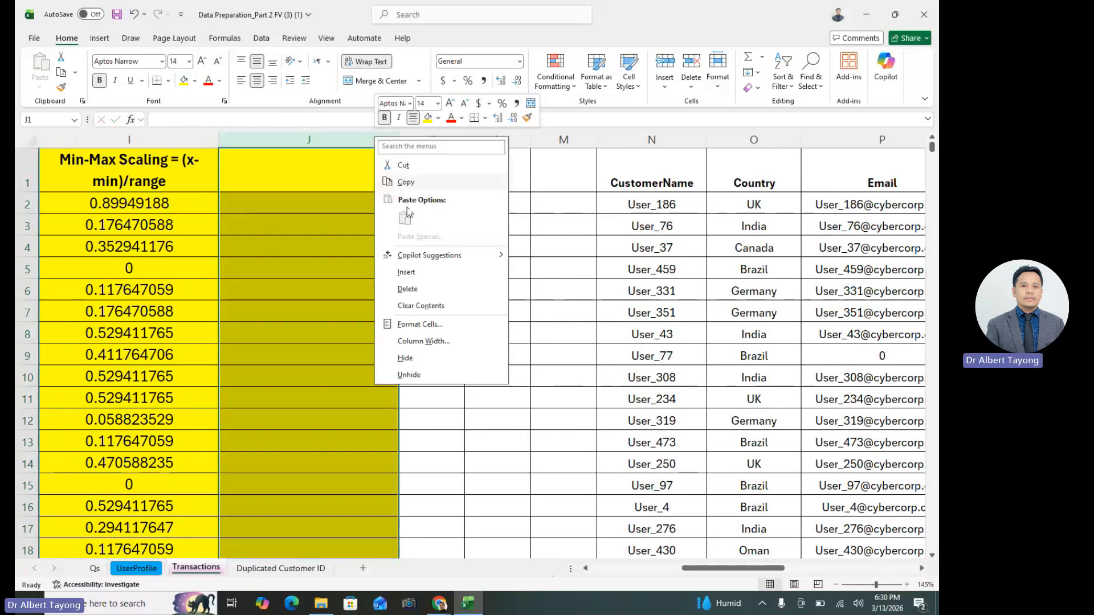
{"action": "left_click", "coordinate": [421, 276]}
{"action": "left_click", "coordinate": [416, 295]}
{"action": "left_click", "coordinate": [444, 141]}
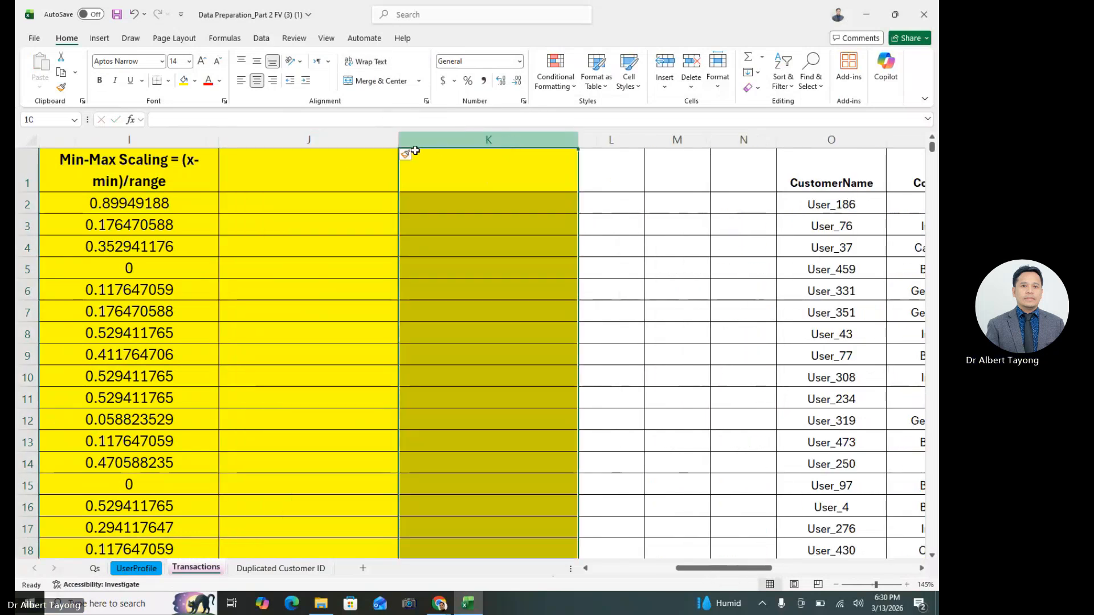
- Remove the yellow fill from columns J:K and narrow both to about the width of the neighbouring blank columns
{"action": "left_click_drag", "start_coordinate": [443, 148], "coordinate": [344, 150]}
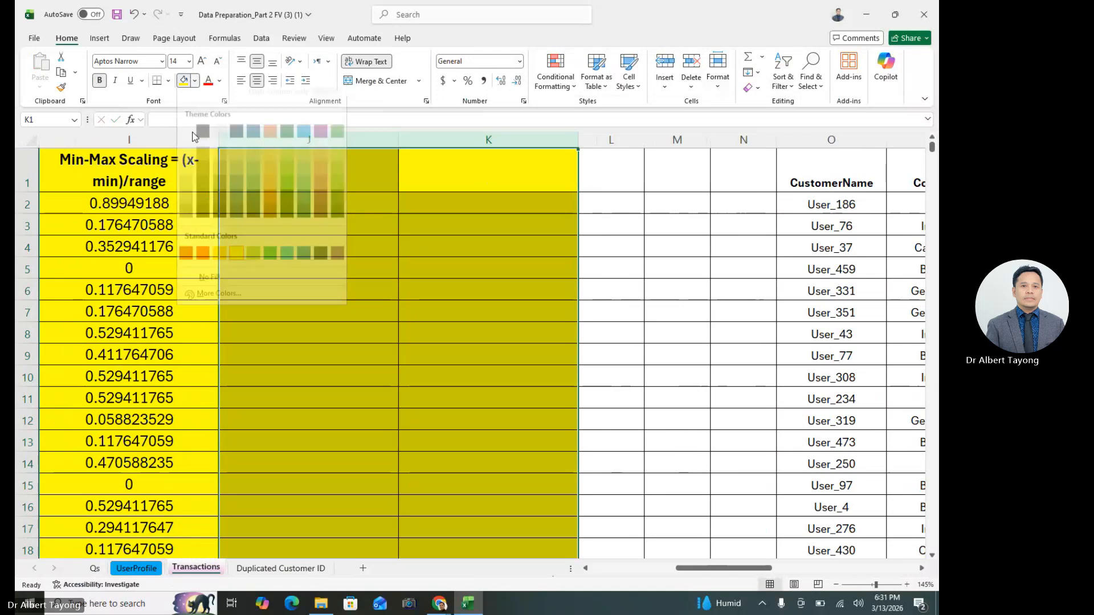
{"action": "left_click", "coordinate": [194, 80]}
{"action": "left_click", "coordinate": [223, 285]}
{"action": "left_click_drag", "start_coordinate": [578, 139], "coordinate": [485, 155]}
{"action": "left_click_drag", "start_coordinate": [306, 147], "coordinate": [286, 147]}
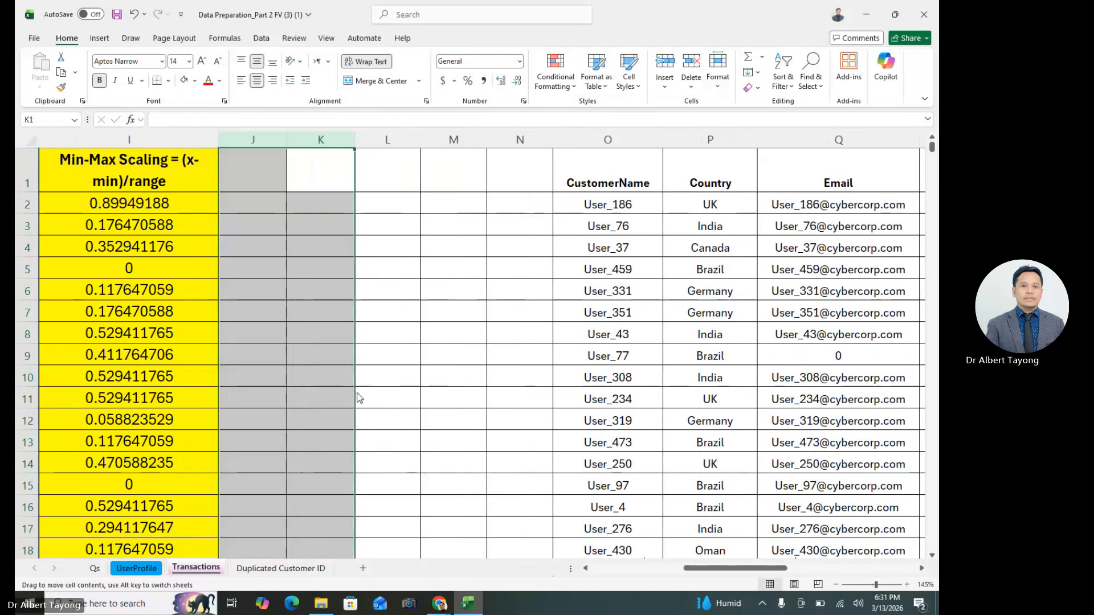
- Check the blank columns between Min-Max Scaling and CustomerName, then return toward the Category column
{"action": "left_click", "coordinate": [401, 358]}
{"action": "left_click", "coordinate": [328, 243]}
{"action": "left_click", "coordinate": [427, 357]}
{"action": "left_click", "coordinate": [334, 227]}
{"action": "left_click", "coordinate": [422, 277]}
{"action": "left_click_drag", "start_coordinate": [720, 568], "coordinate": [659, 527]}
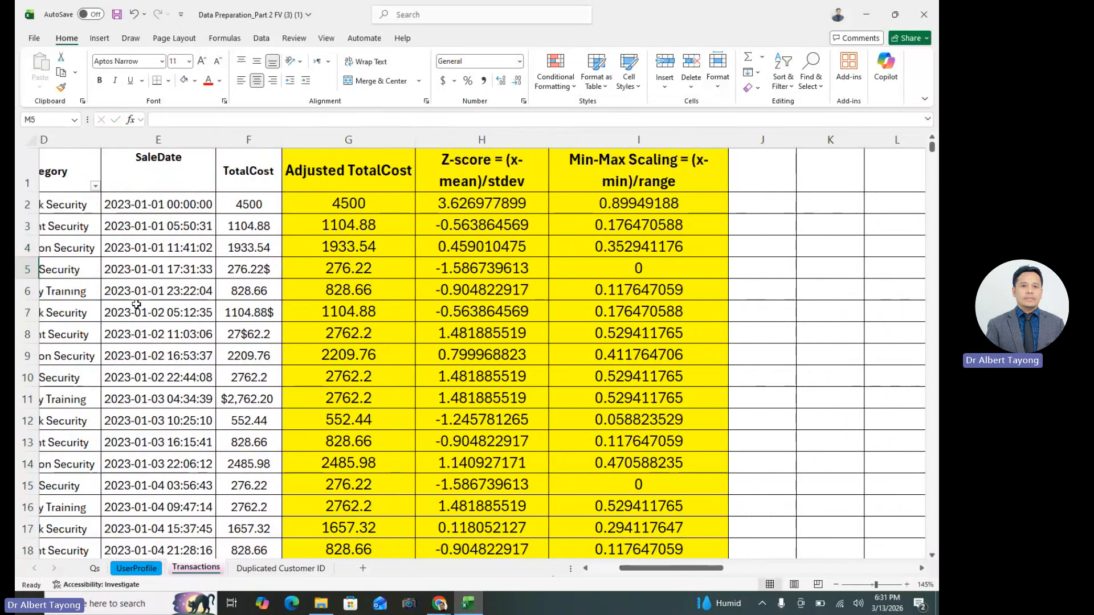
- Remove the filter from the Transactions header row and return to the Category column
{"action": "left_click", "coordinate": [456, 354]}
{"action": "left_click", "coordinate": [783, 79]}
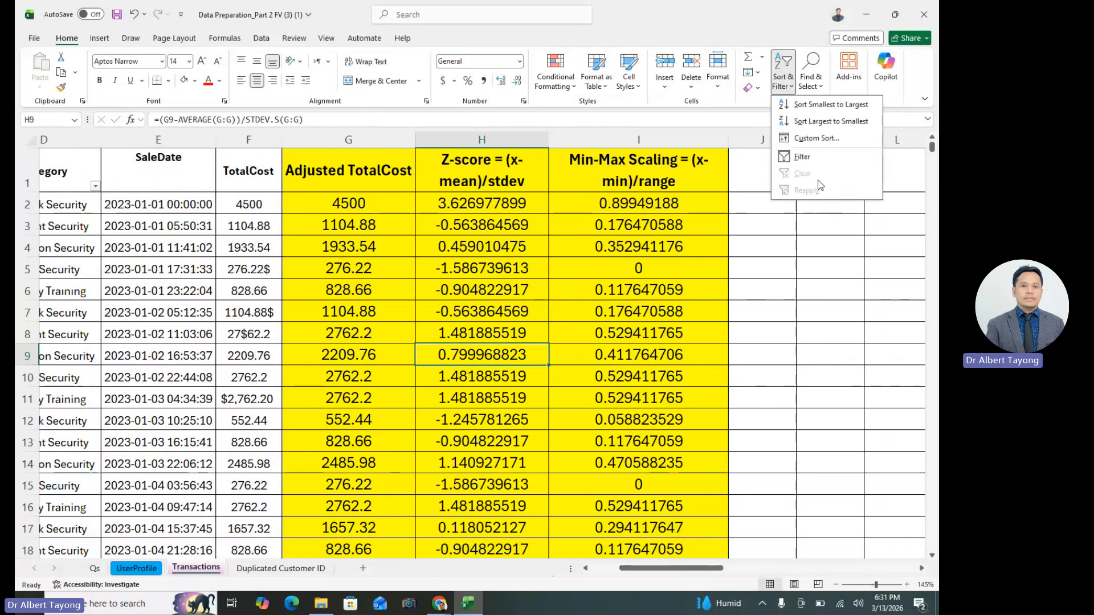
{"action": "left_click", "coordinate": [802, 156]}
{"action": "left_click", "coordinate": [497, 333]}
{"action": "left_click_drag", "start_coordinate": [671, 570], "coordinate": [643, 569]}
{"action": "left_click", "coordinate": [390, 367]}
{"action": "left_click", "coordinate": [288, 335]}
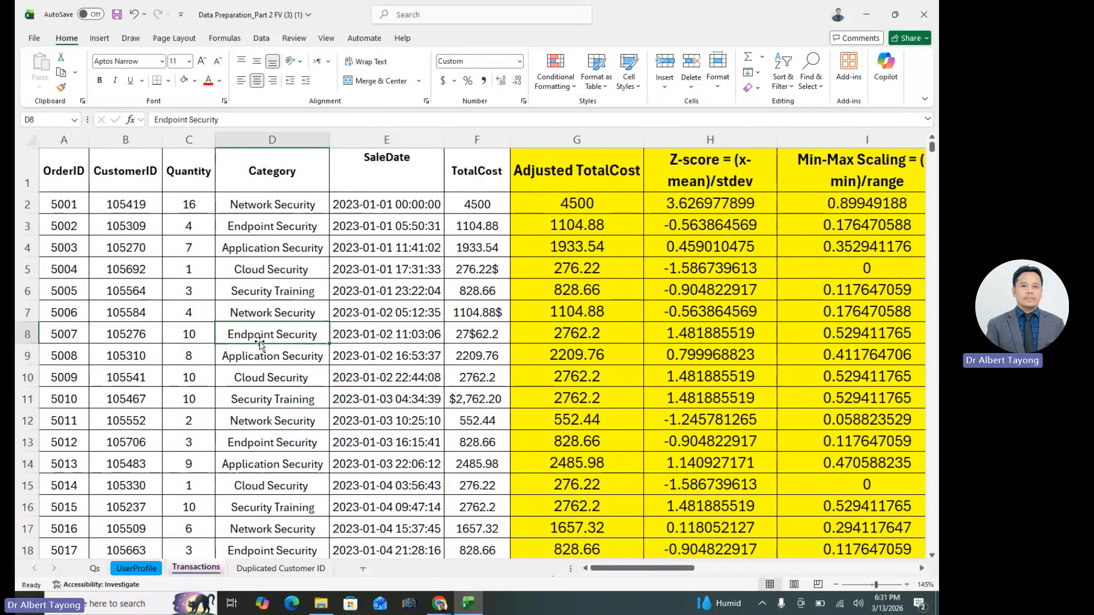
{"action": "left_click", "coordinate": [266, 354]}
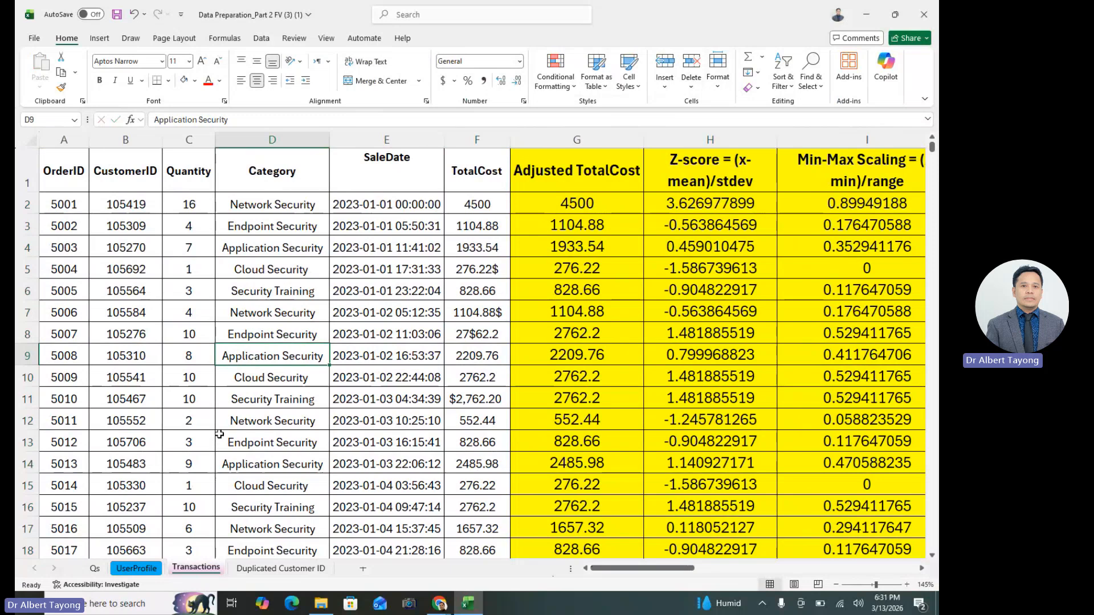
- Create a PivotTable from Transactions A1:D3001, placed on the existing worksheet at cell J4
{"action": "left_click_drag", "start_coordinate": [82, 176], "coordinate": [495, 155]}
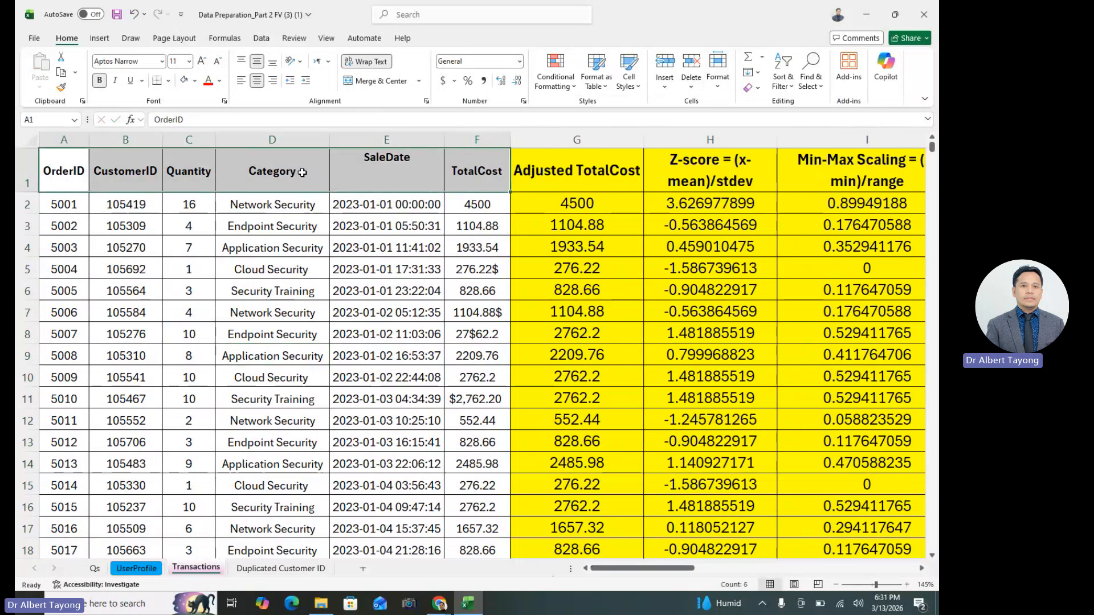
{"action": "left_click", "coordinate": [311, 334]}
{"action": "left_click_drag", "start_coordinate": [76, 172], "coordinate": [264, 182]}
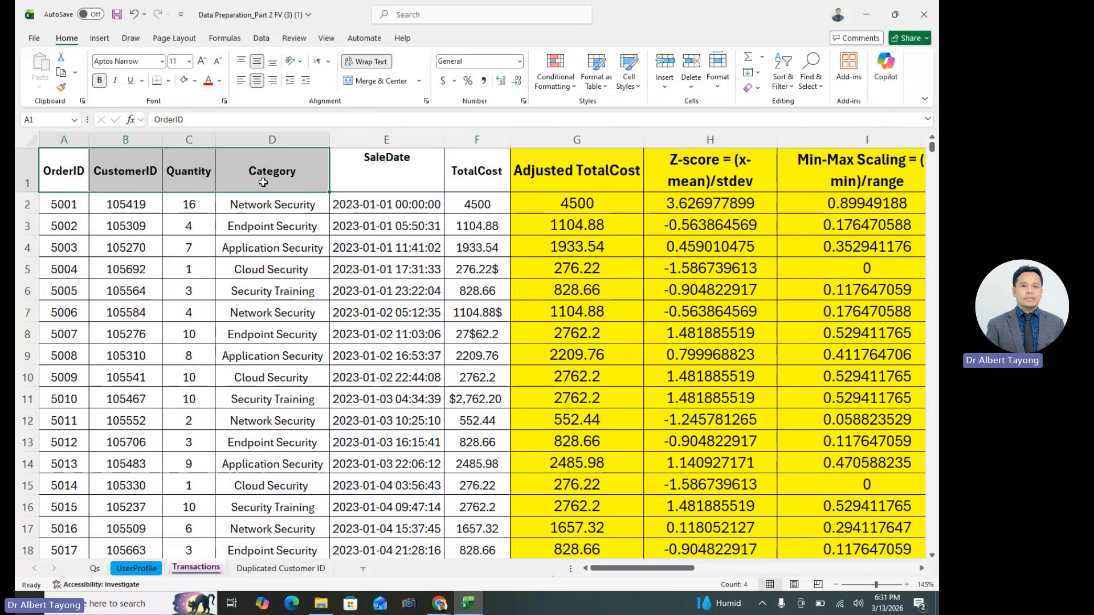
{"action": "key", "text": "ctrl+shift+Down"}
{"action": "left_click", "coordinate": [100, 39]}
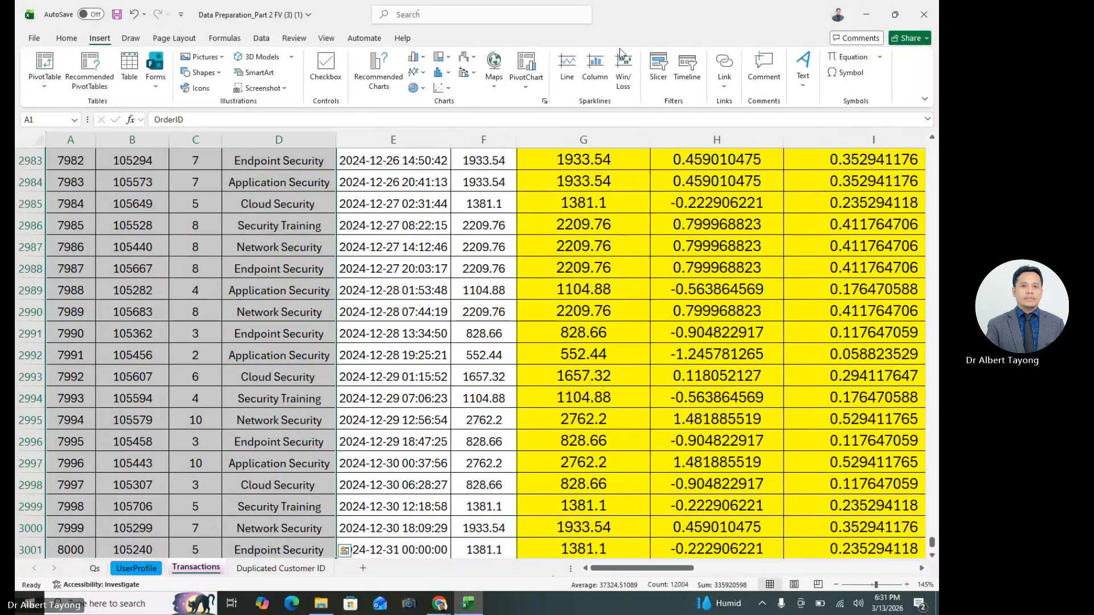
{"action": "left_click", "coordinate": [45, 61]}
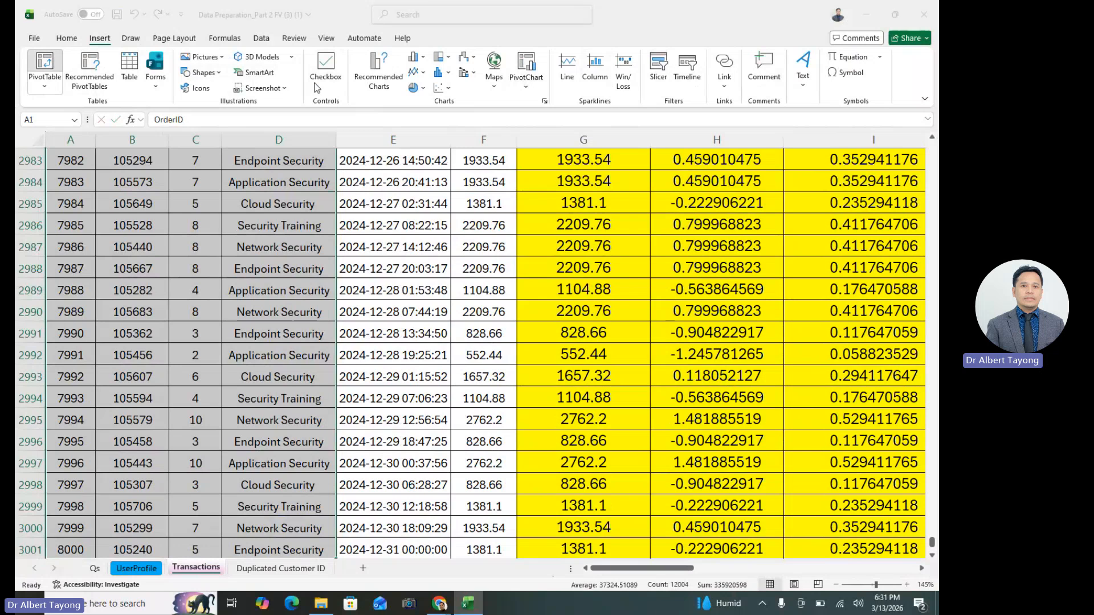
{"action": "left_click", "coordinate": [408, 362]}
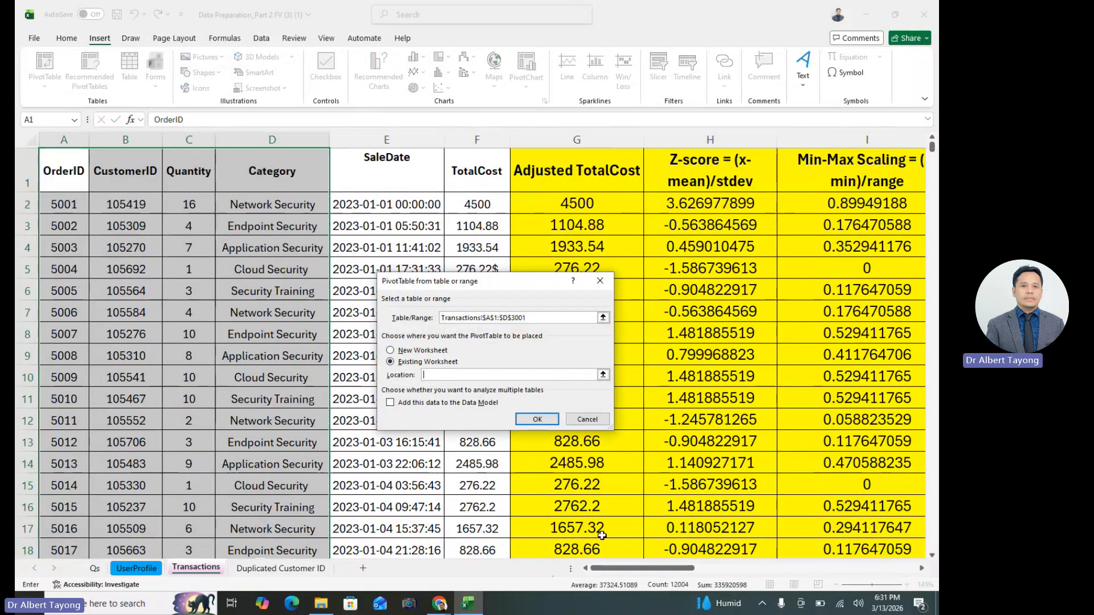
{"action": "left_click_drag", "start_coordinate": [622, 574], "coordinate": [678, 569]}
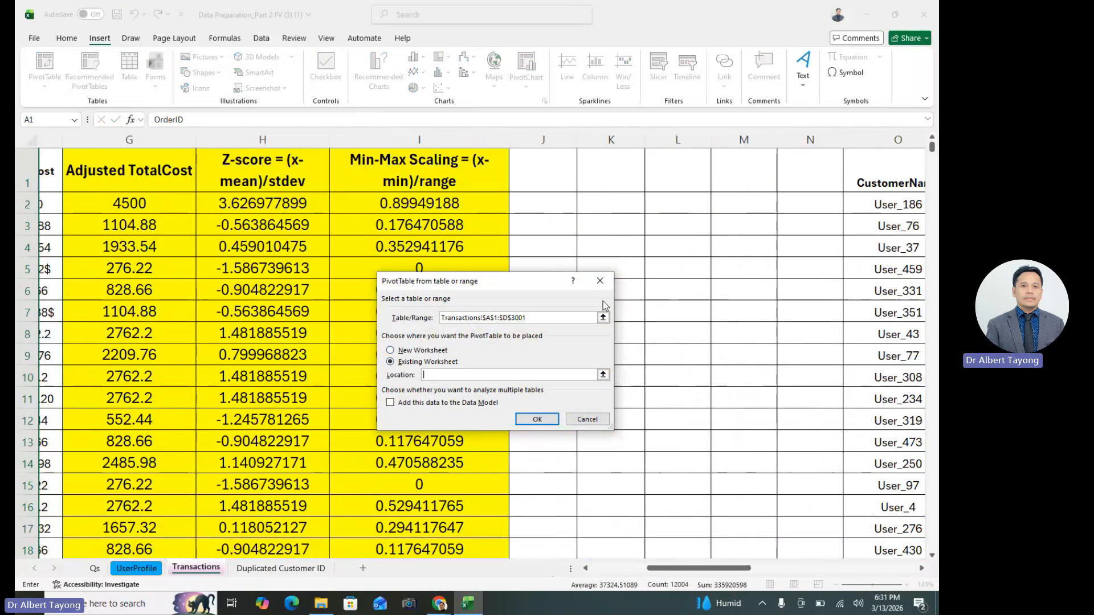
{"action": "left_click", "coordinate": [567, 244]}
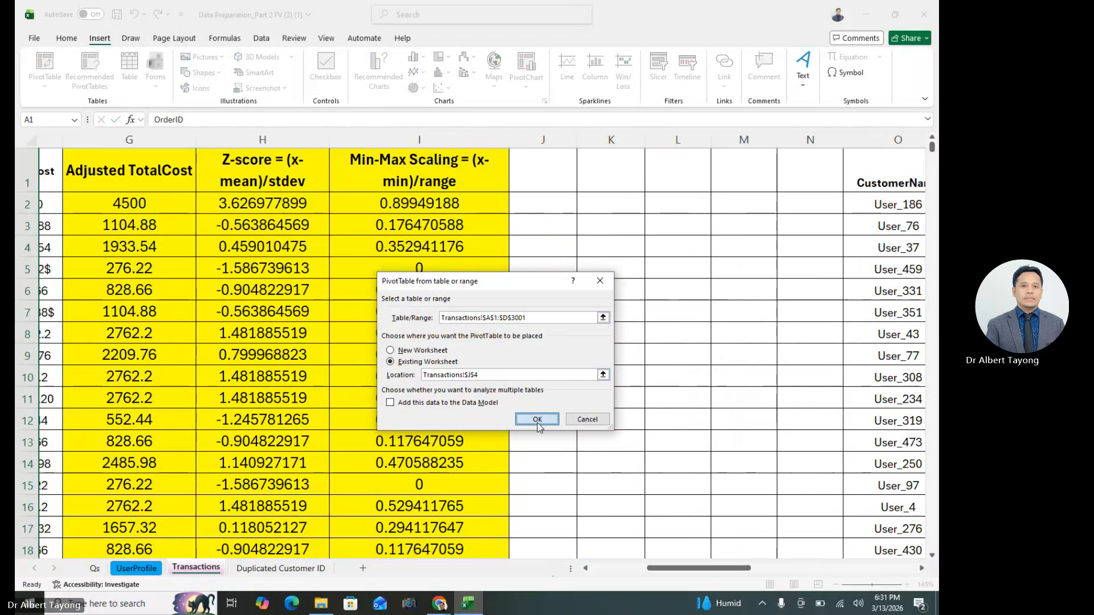
{"action": "left_click", "coordinate": [538, 419]}
- Add the Category field to the PivotTable rows to list the distinct categories
{"action": "left_click", "coordinate": [743, 251]}
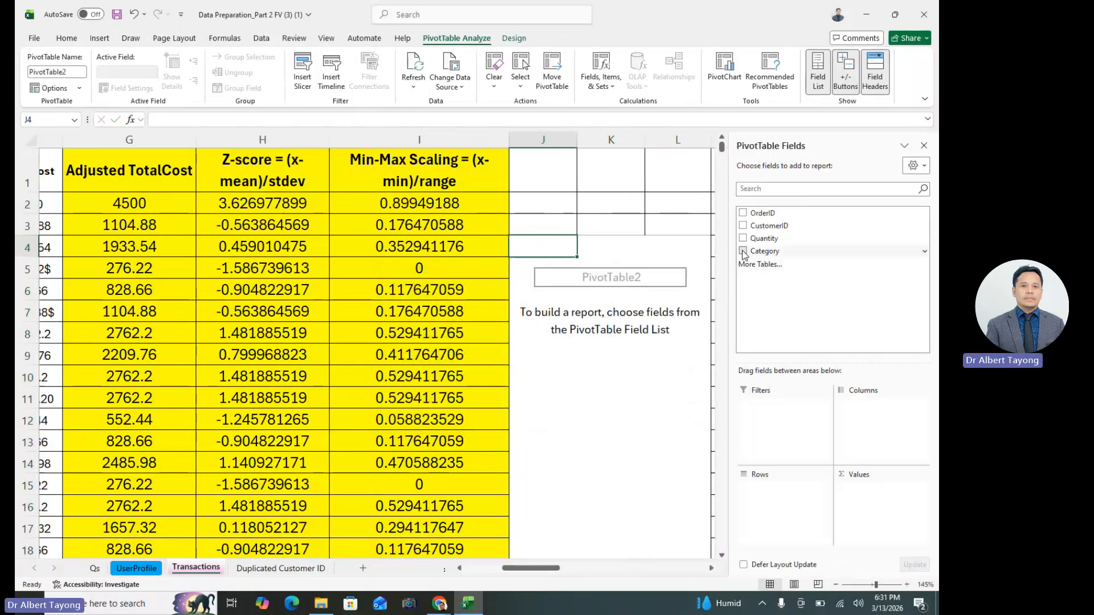
{"action": "left_click", "coordinate": [665, 376]}
{"action": "left_click", "coordinate": [564, 268]}
{"action": "left_click_drag", "start_coordinate": [564, 268], "coordinate": [573, 357]}
{"action": "left_click", "coordinate": [651, 354]}
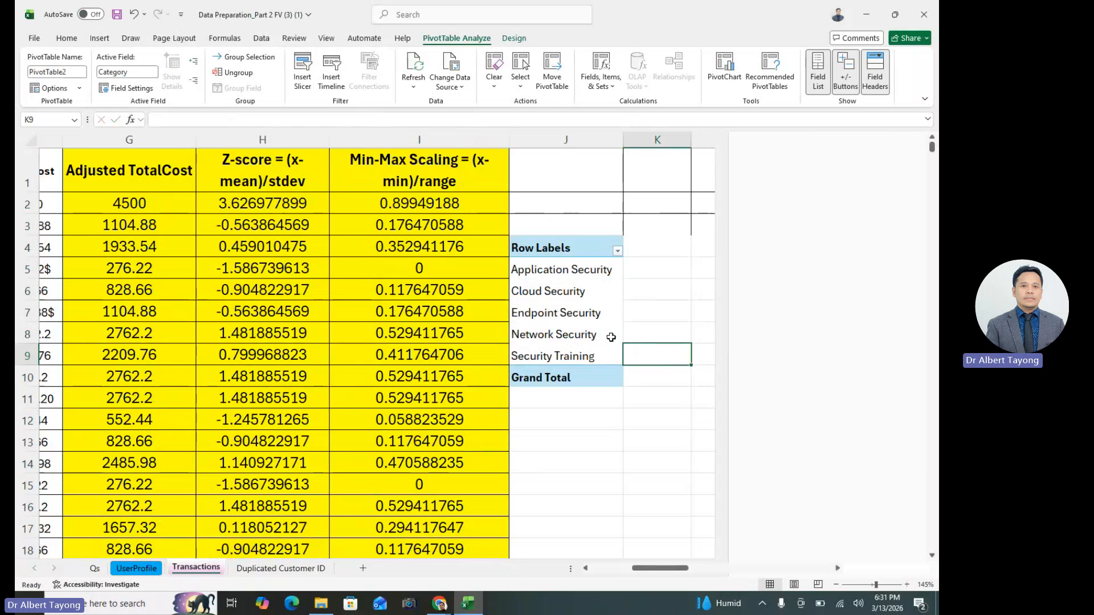
- Copy the five category names in J5:J9 of the PivotTable, with header cell J1 as the destination
{"action": "left_click_drag", "start_coordinate": [586, 269], "coordinate": [575, 348]}
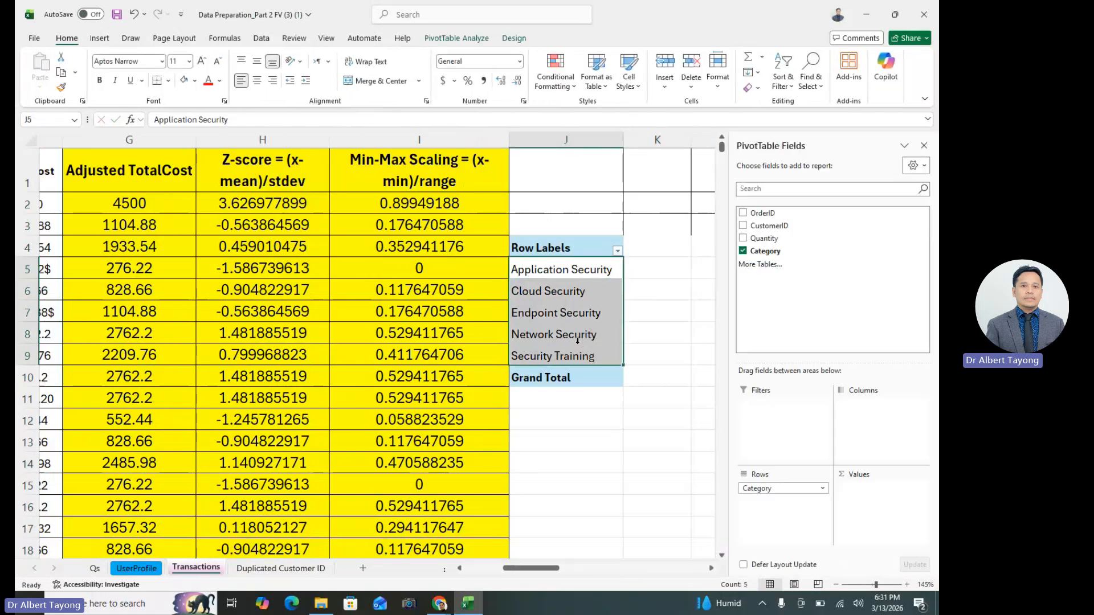
{"action": "right_click", "coordinate": [563, 336]}
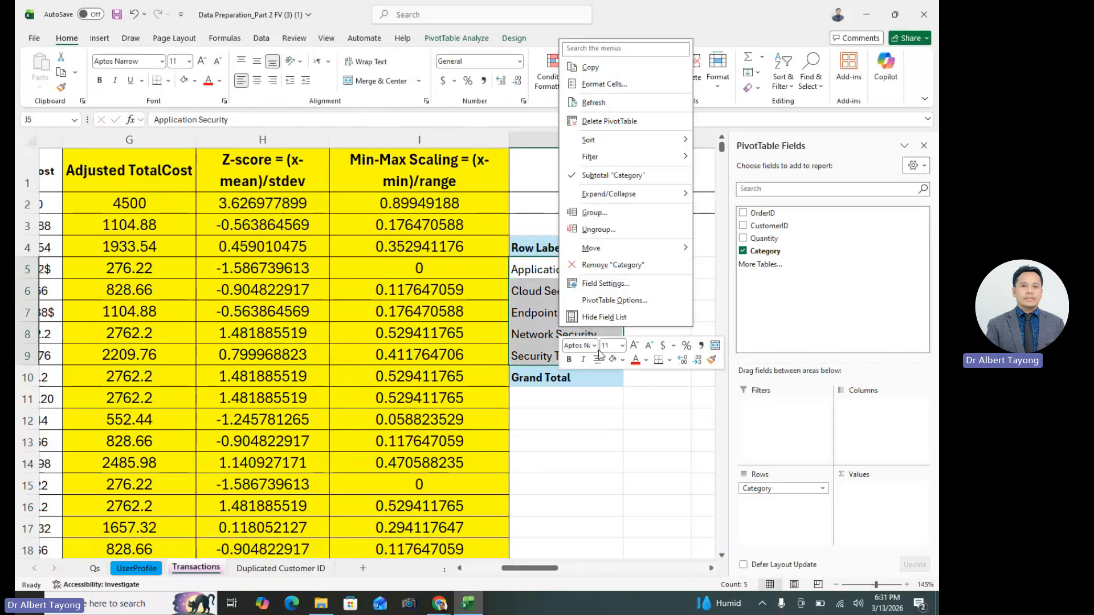
{"action": "left_click", "coordinate": [589, 67]}
{"action": "left_click", "coordinate": [606, 182]}
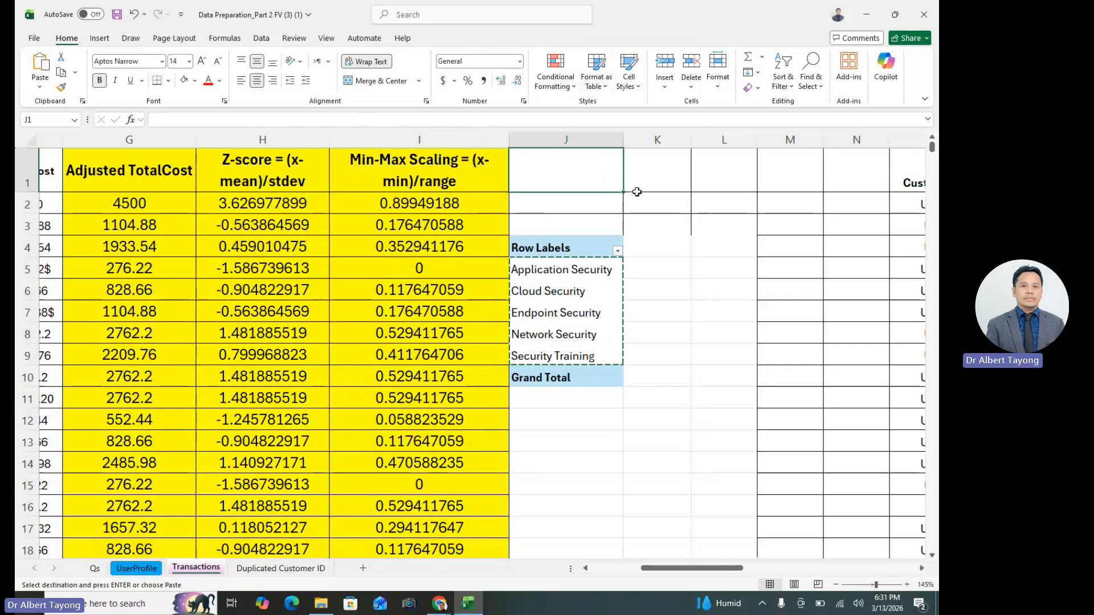
{"action": "left_click", "coordinate": [765, 245]}
{"action": "left_click", "coordinate": [566, 178]}
- Paste the copied category names transposed across the header row, starting at J1
{"action": "left_click_drag", "start_coordinate": [697, 569], "coordinate": [582, 563]}
{"action": "left_click", "coordinate": [44, 174]}
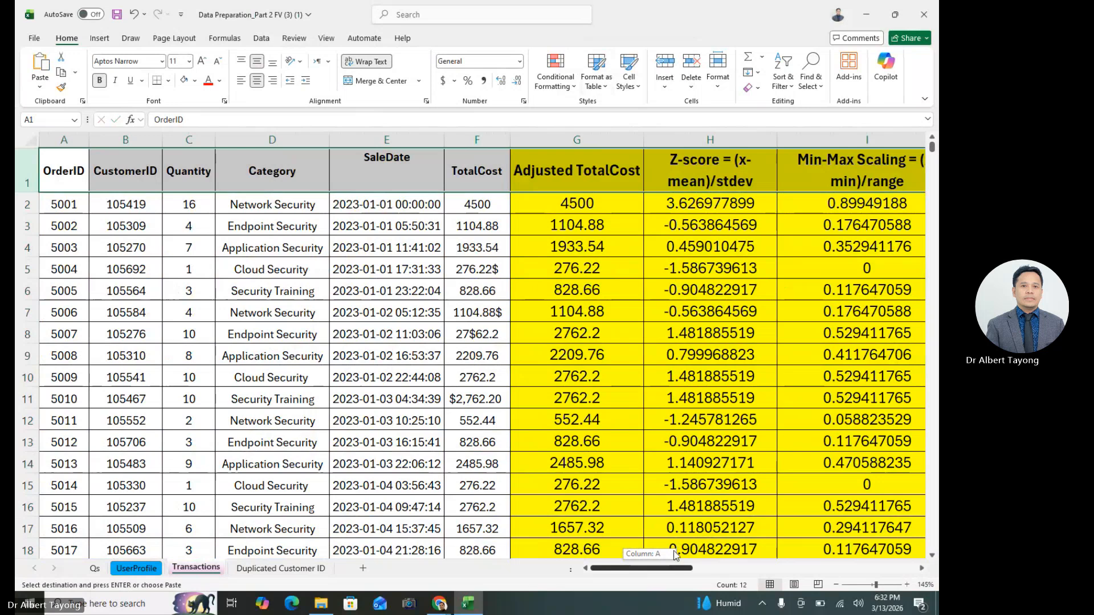
{"action": "left_click_drag", "start_coordinate": [675, 556], "coordinate": [778, 559]}
{"action": "left_click", "coordinate": [199, 159]}
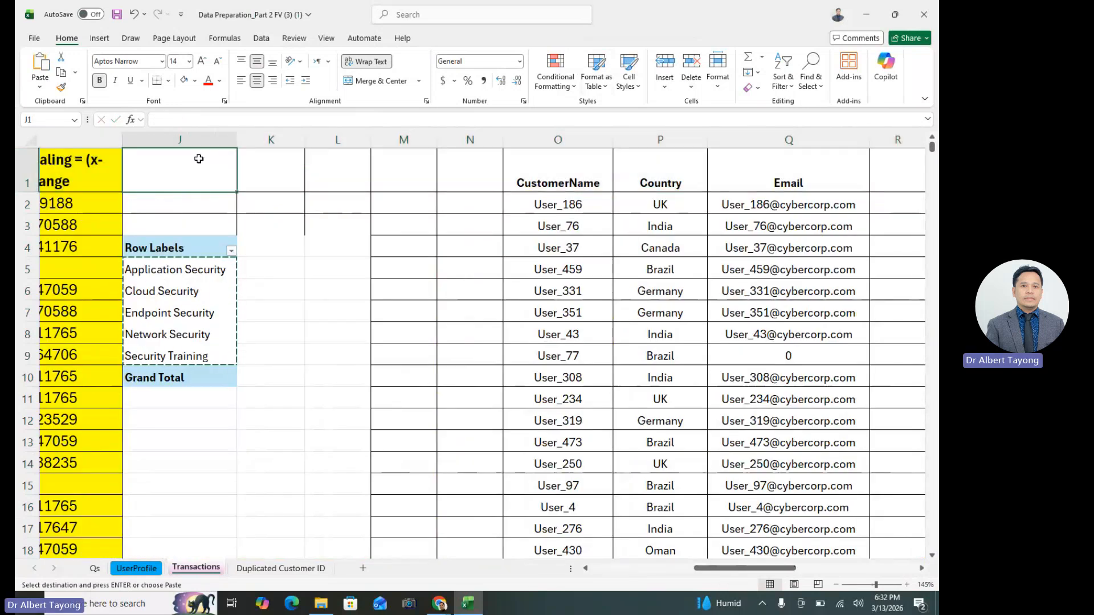
{"action": "left_click", "coordinate": [385, 241]}
{"action": "left_click", "coordinate": [192, 184]}
{"action": "right_click", "coordinate": [195, 174]}
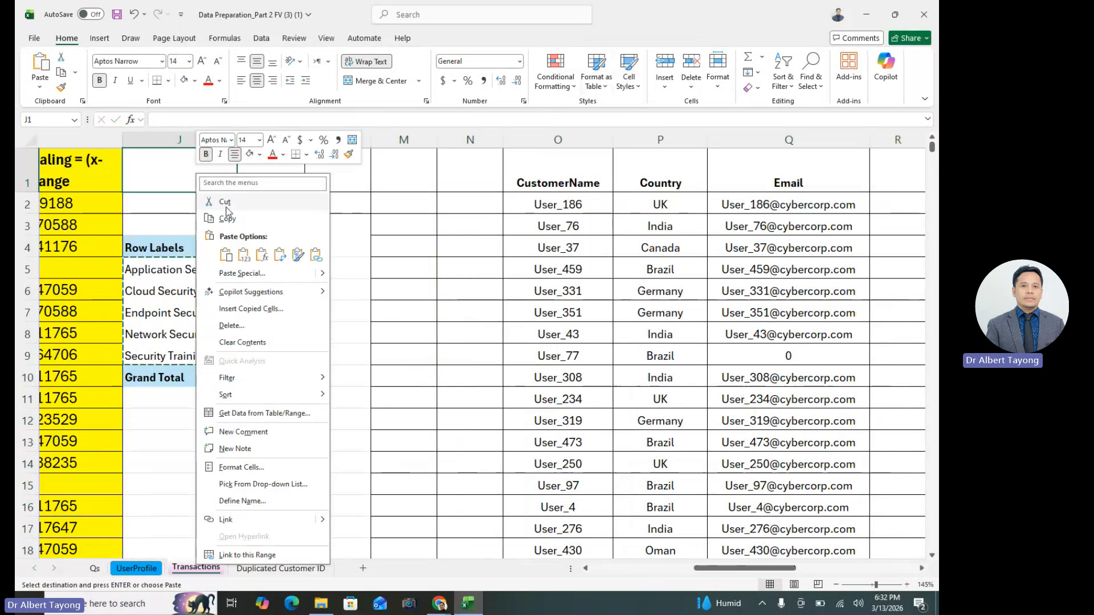
{"action": "left_click", "coordinate": [253, 272]}
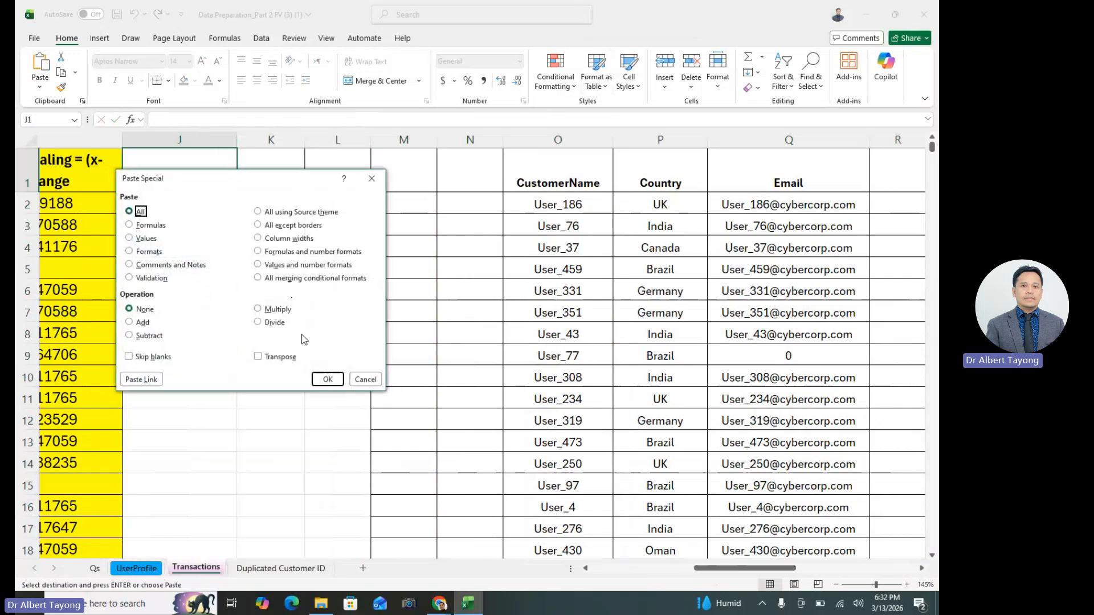
{"action": "left_click", "coordinate": [260, 357]}
{"action": "left_click", "coordinate": [328, 379]}
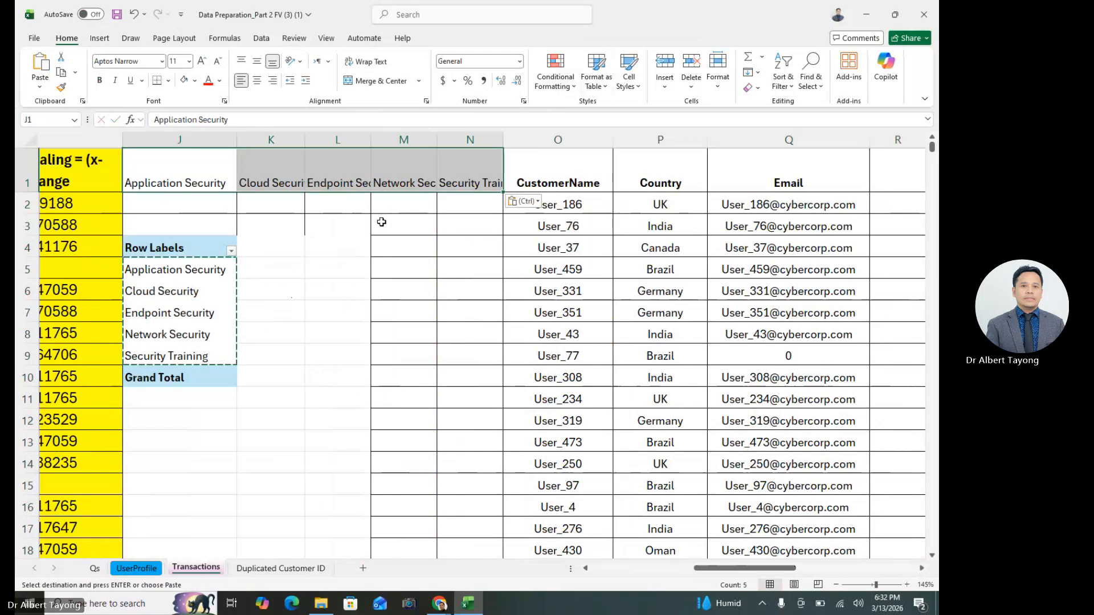
- Autofit columns J:N to the width of their category headers
{"action": "left_click", "coordinate": [342, 245]}
{"action": "left_click_drag", "start_coordinate": [178, 171], "coordinate": [465, 177]}
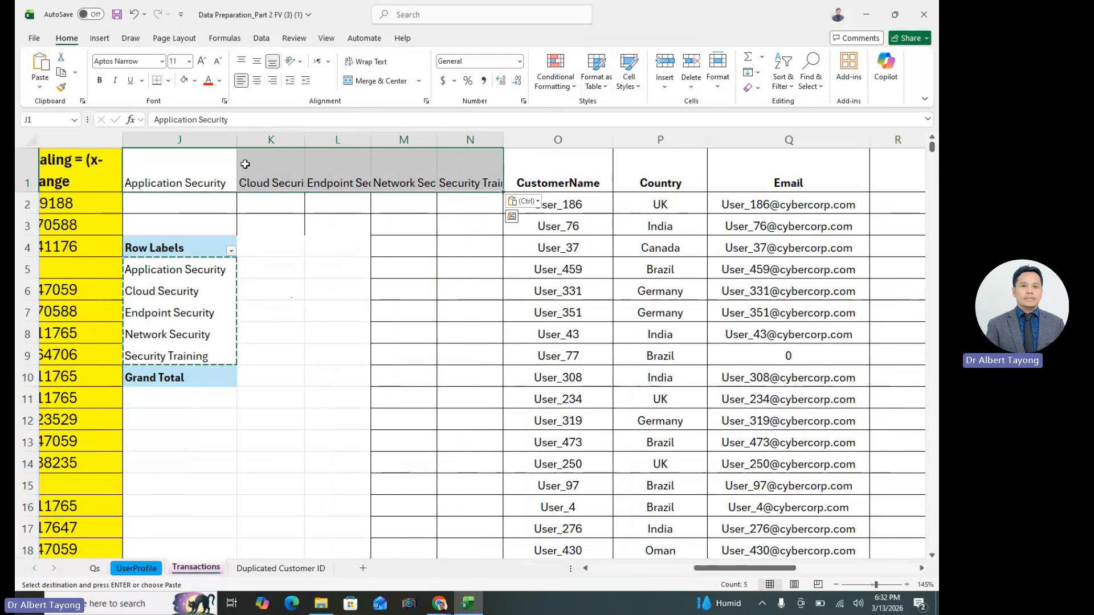
{"action": "left_click", "coordinate": [345, 248]}
{"action": "left_click", "coordinate": [209, 138]}
{"action": "left_click_drag", "start_coordinate": [210, 138], "coordinate": [470, 139]}
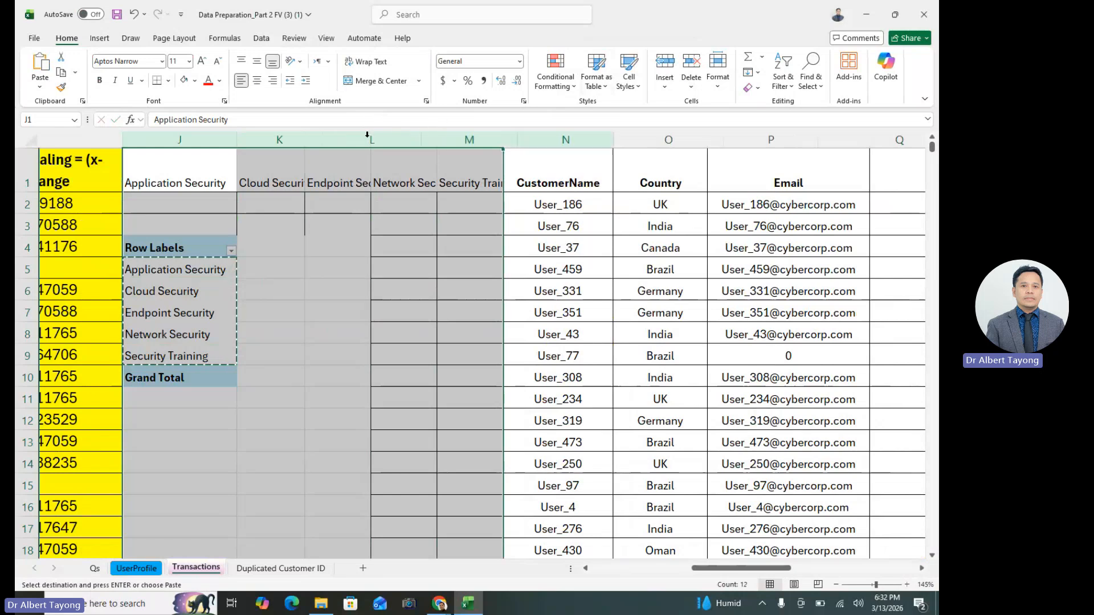
{"action": "double_click", "coordinate": [367, 137]}
{"action": "left_click", "coordinate": [440, 373]}
- Delete the PivotTable beneath the new category headers, clearing the range J4:L11
{"action": "left_click_drag", "start_coordinate": [190, 249], "coordinate": [391, 400]}
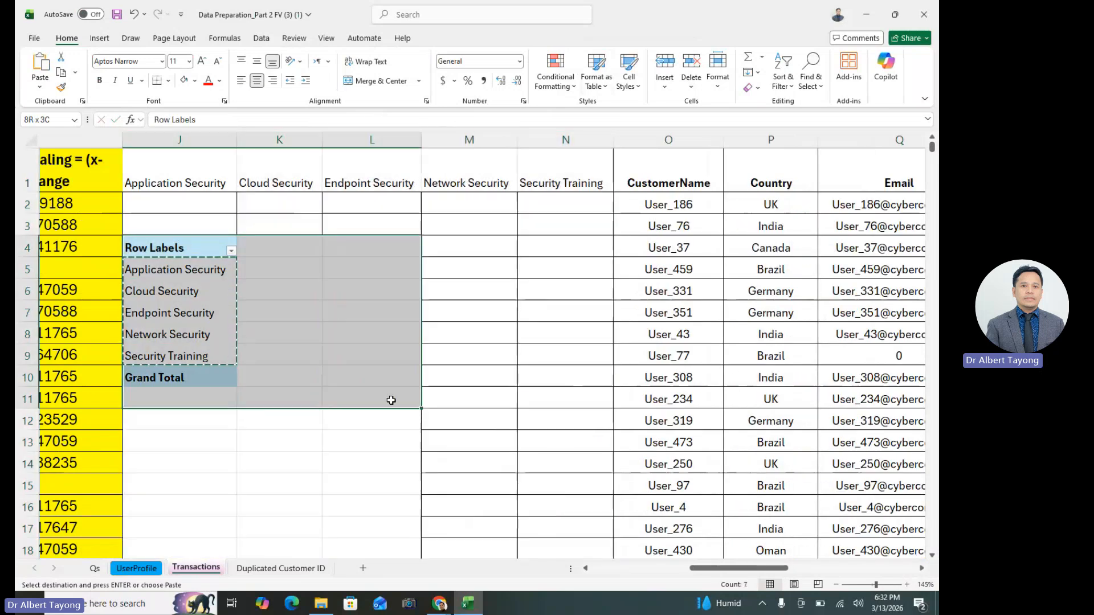
{"action": "key", "text": "Delete"}
{"action": "left_click", "coordinate": [454, 359]}
{"action": "left_click_drag", "start_coordinate": [200, 165], "coordinate": [580, 181]}
{"action": "left_click", "coordinate": [486, 307]}
{"action": "left_click_drag", "start_coordinate": [331, 347], "coordinate": [285, 336]}
{"action": "left_click", "coordinate": [205, 332]}
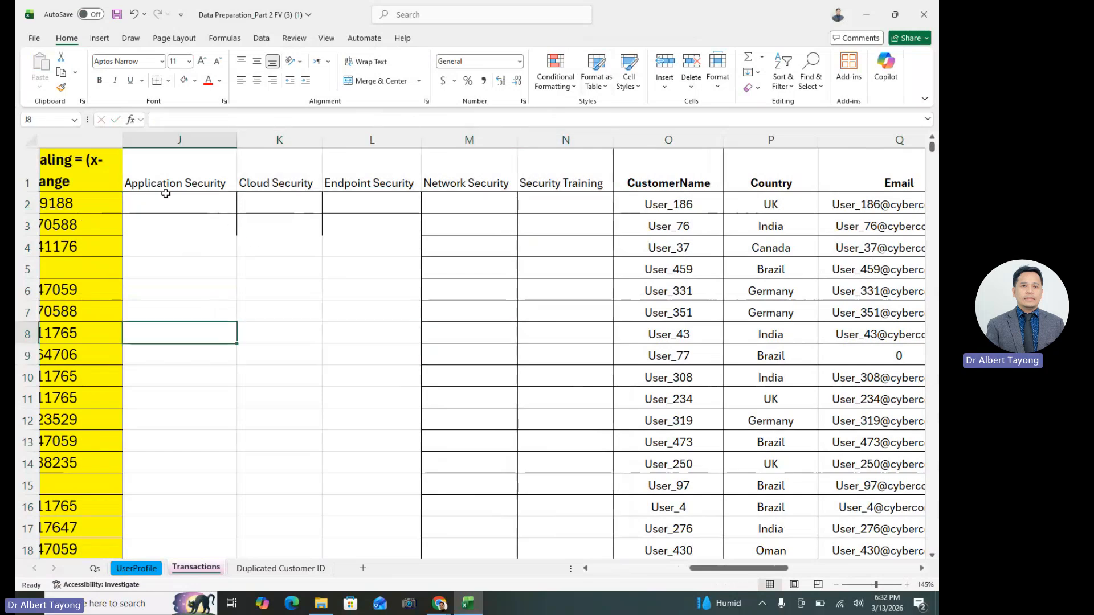
- Apply all borders to the category columns J:N
{"action": "left_click_drag", "start_coordinate": [206, 141], "coordinate": [555, 210]}
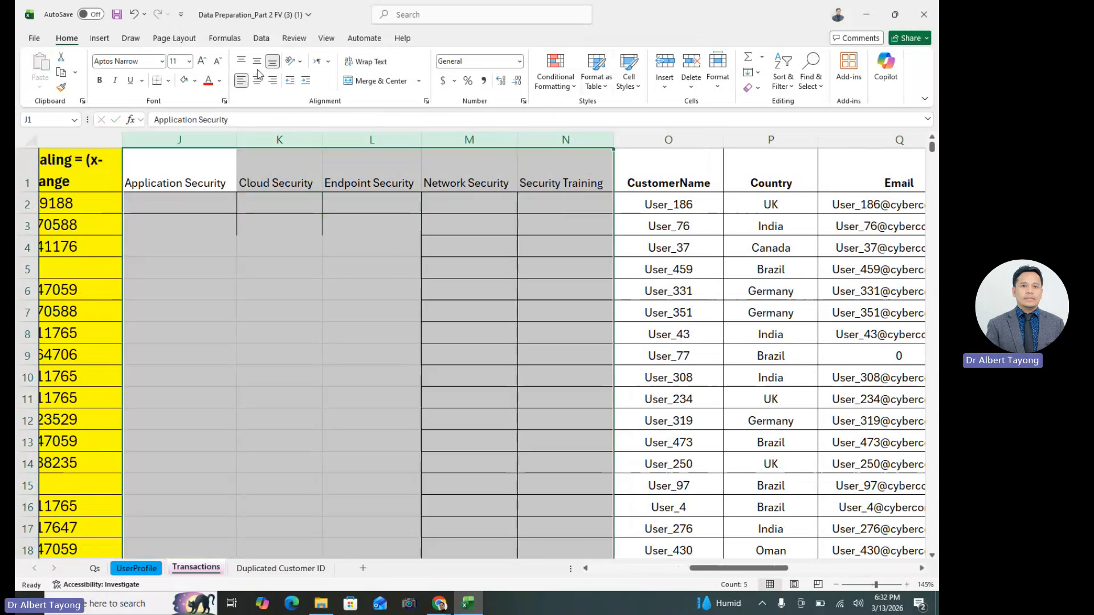
{"action": "left_click", "coordinate": [169, 80]}
{"action": "left_click", "coordinate": [196, 218]}
{"action": "left_click", "coordinate": [374, 289]}
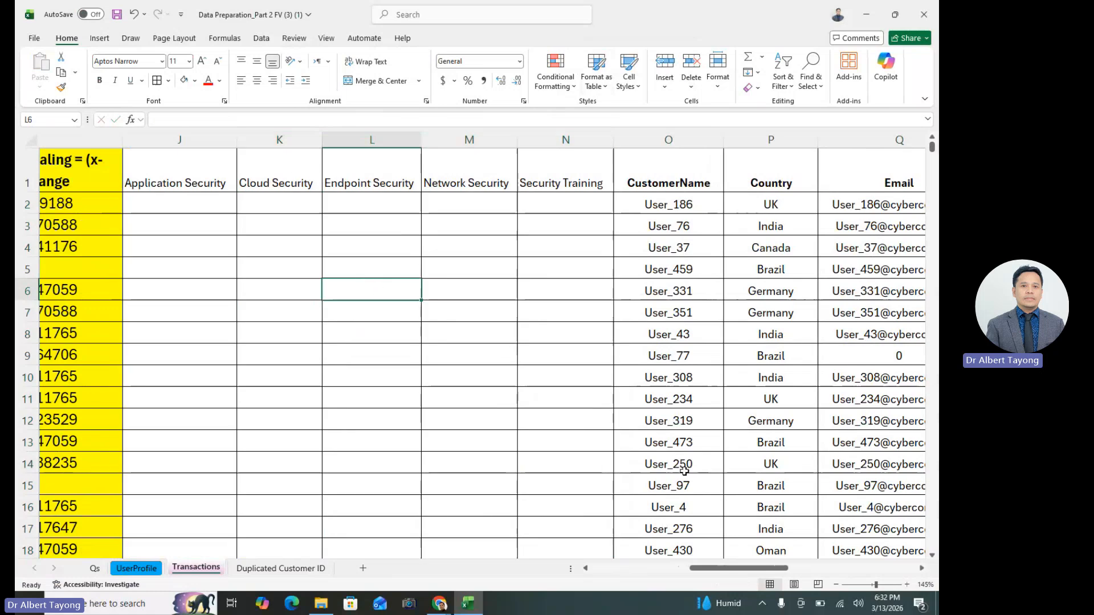
- Examine the Application Security header in J1 and the empty cells under it that need encoding
{"action": "left_click", "coordinate": [349, 326]}
{"action": "left_click", "coordinate": [175, 196]}
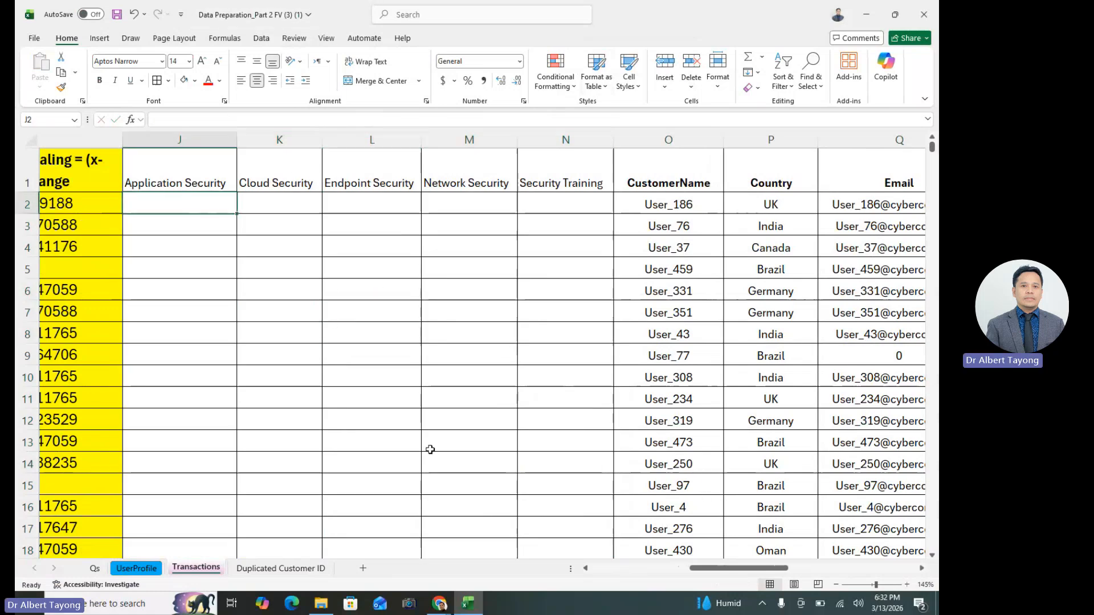
{"action": "left_click_drag", "start_coordinate": [711, 570], "coordinate": [640, 251]}
{"action": "left_click", "coordinate": [663, 182]}
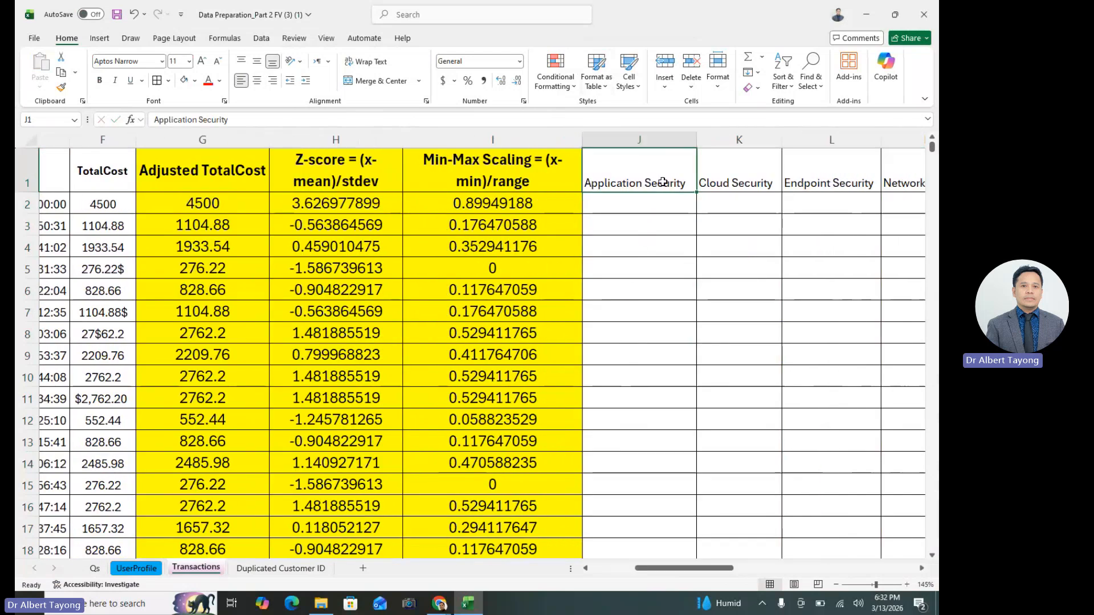
{"action": "left_click_drag", "start_coordinate": [650, 204], "coordinate": [647, 470]}
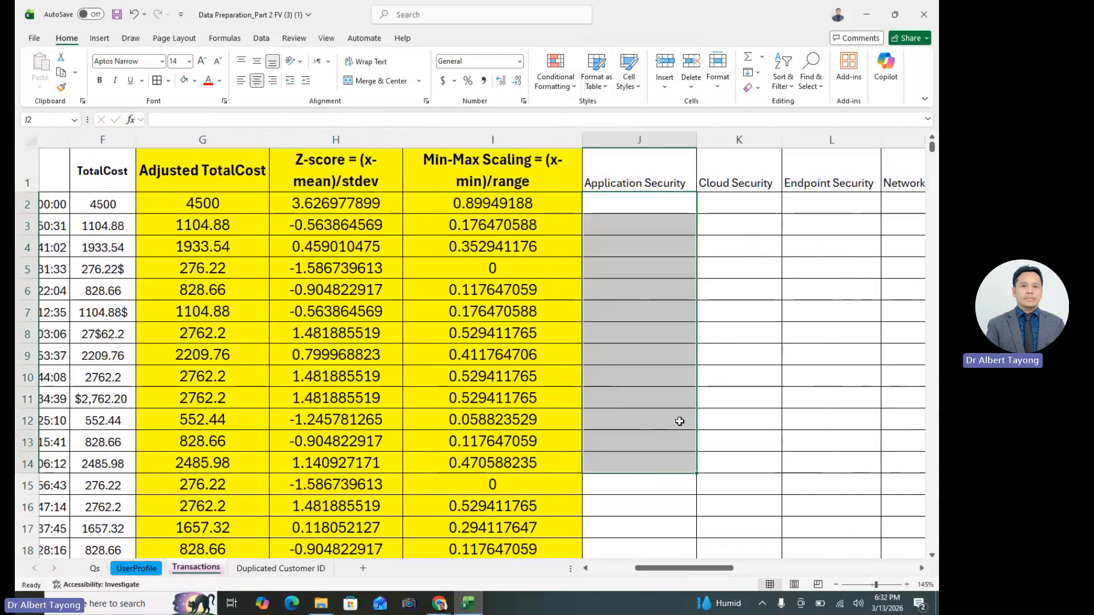
{"action": "left_click", "coordinate": [626, 260]}
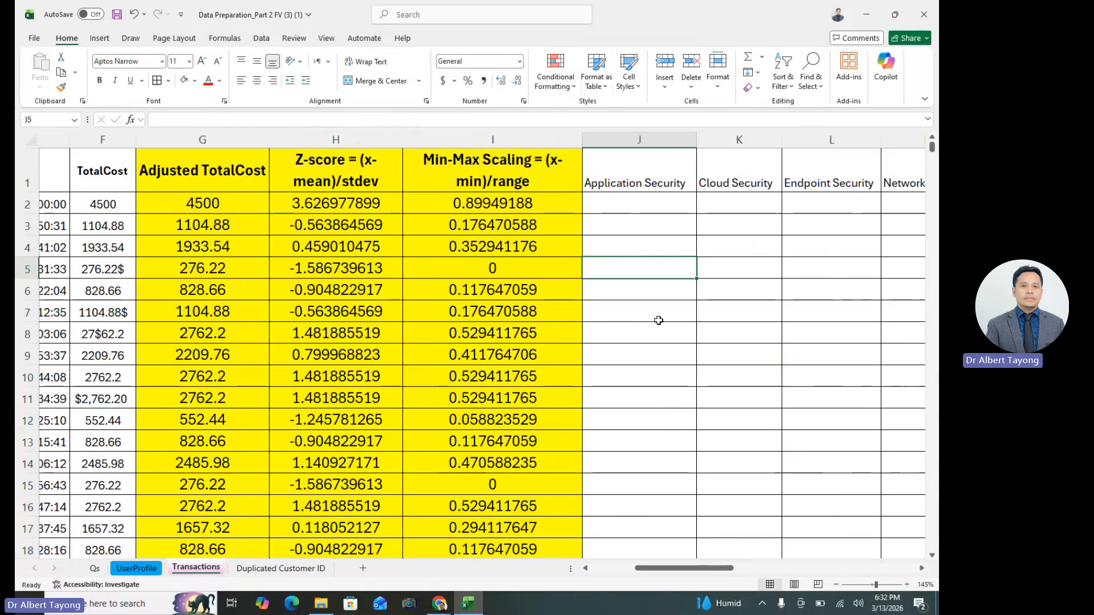
{"action": "left_click_drag", "start_coordinate": [640, 206], "coordinate": [647, 236]}
{"action": "left_click", "coordinate": [647, 233]}
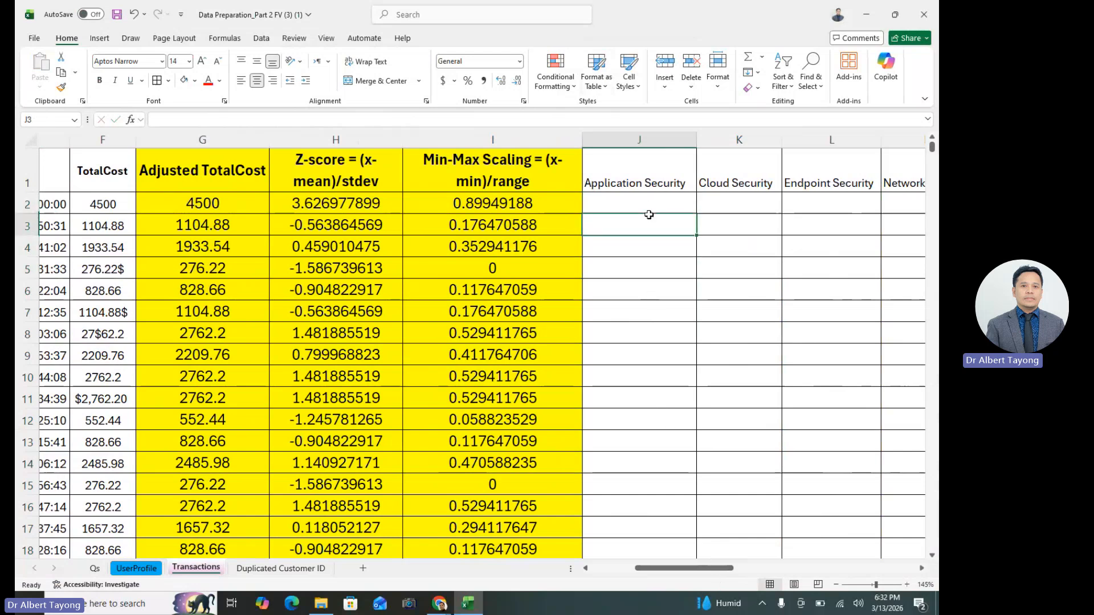
- Fill the first Application Security entry in the Category column, cell D4, with yellow
{"action": "left_click_drag", "start_coordinate": [701, 568], "coordinate": [658, 572]}
{"action": "left_click", "coordinate": [276, 247]}
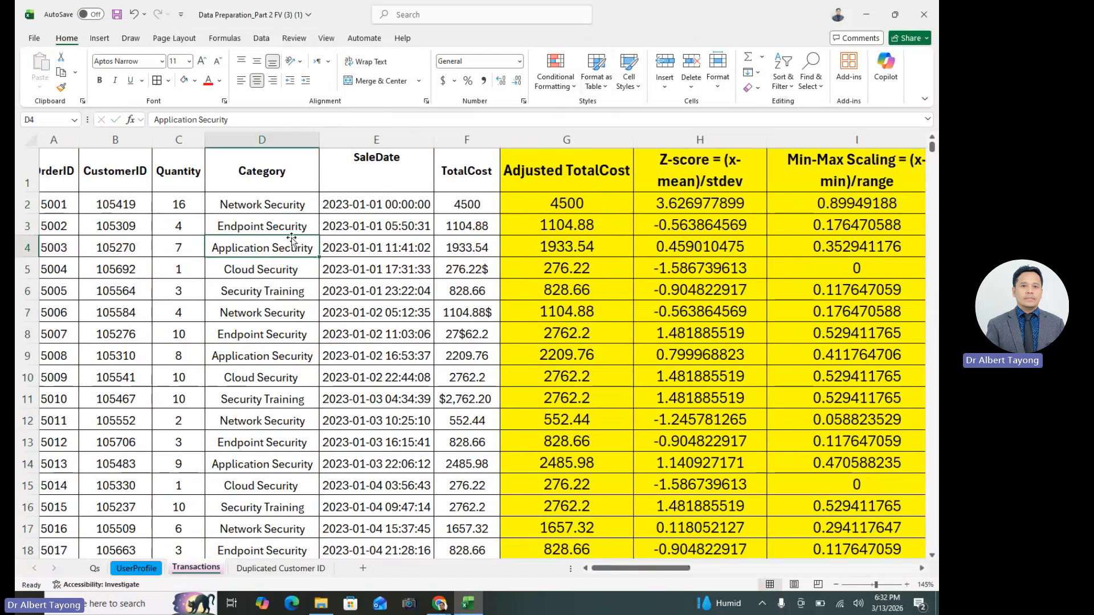
{"action": "left_click_drag", "start_coordinate": [235, 265], "coordinate": [236, 287]}
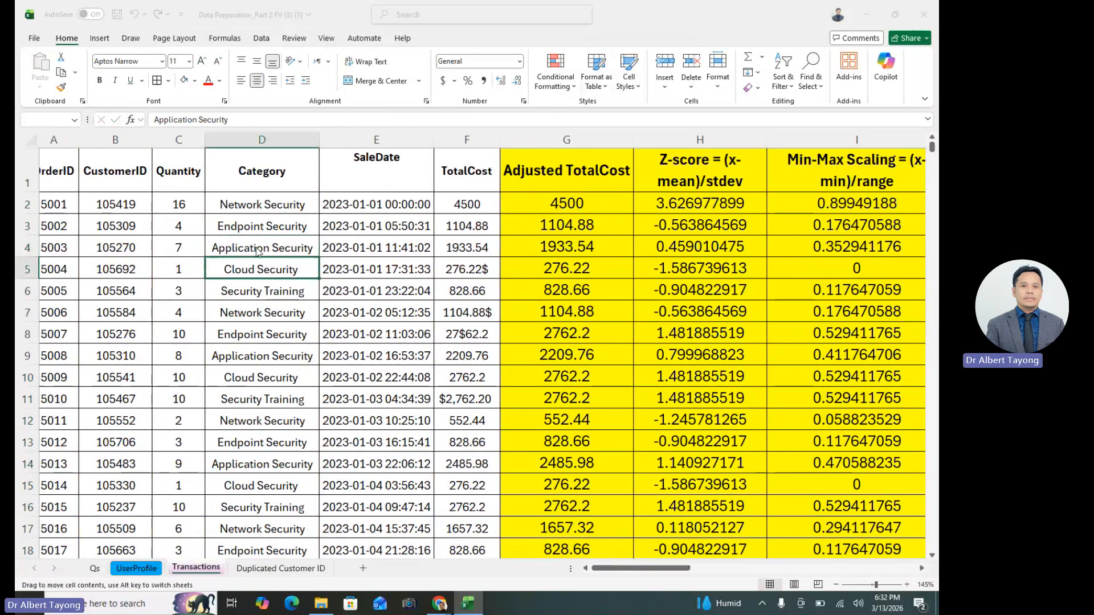
{"action": "left_click", "coordinate": [574, 250]}
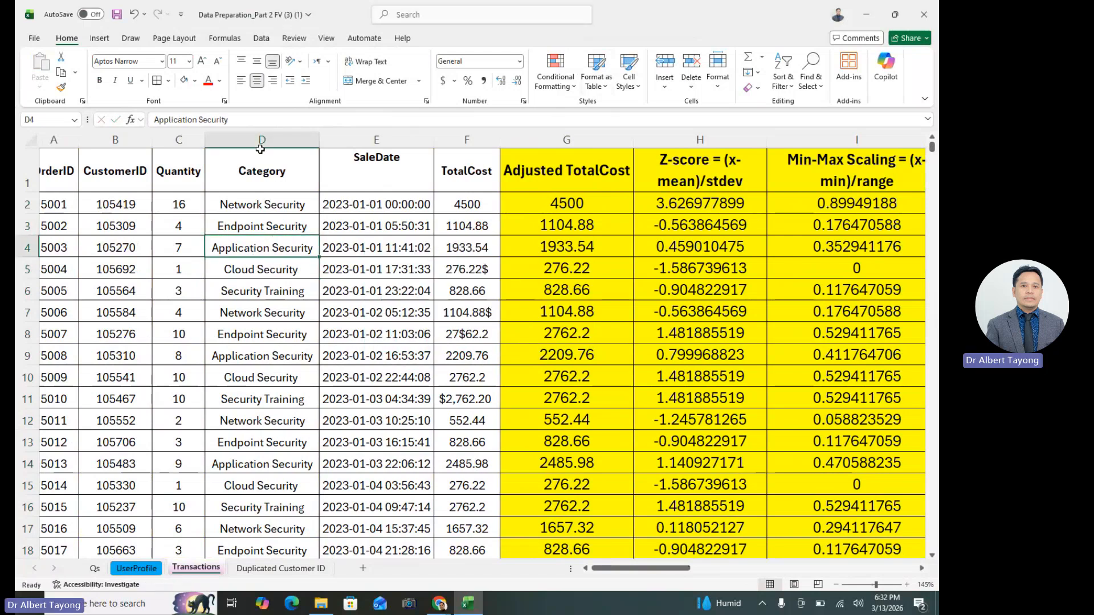
{"action": "left_click", "coordinate": [194, 81]}
{"action": "left_click", "coordinate": [237, 264]}
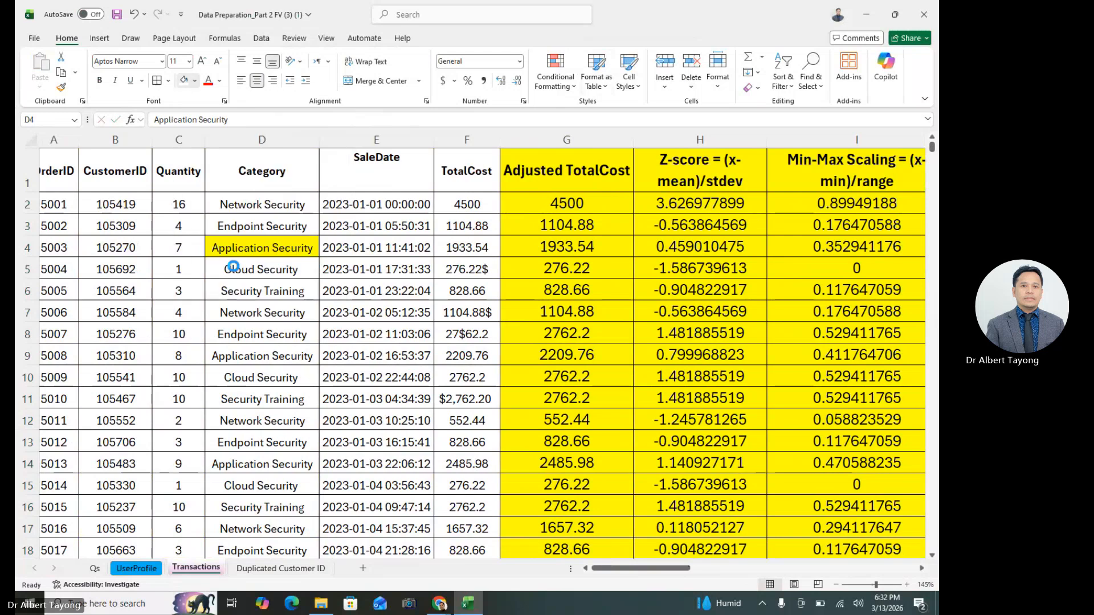
- Trace row 4 across to the category columns, then compare it with the Category entries in D2:D3
{"action": "left_click", "coordinate": [27, 247]}
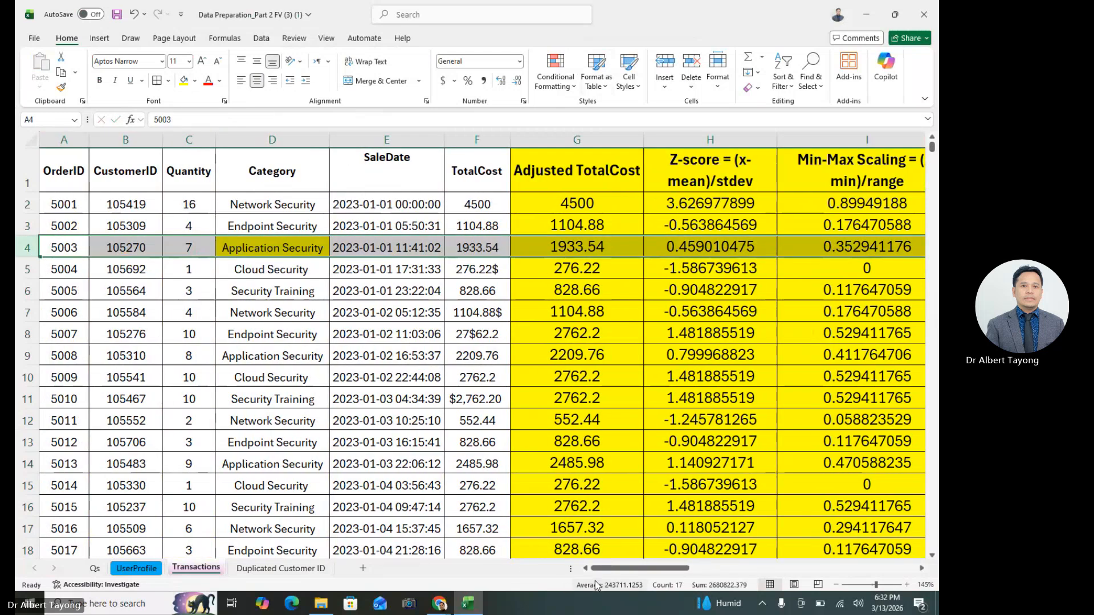
{"action": "left_click_drag", "start_coordinate": [626, 571], "coordinate": [694, 572]}
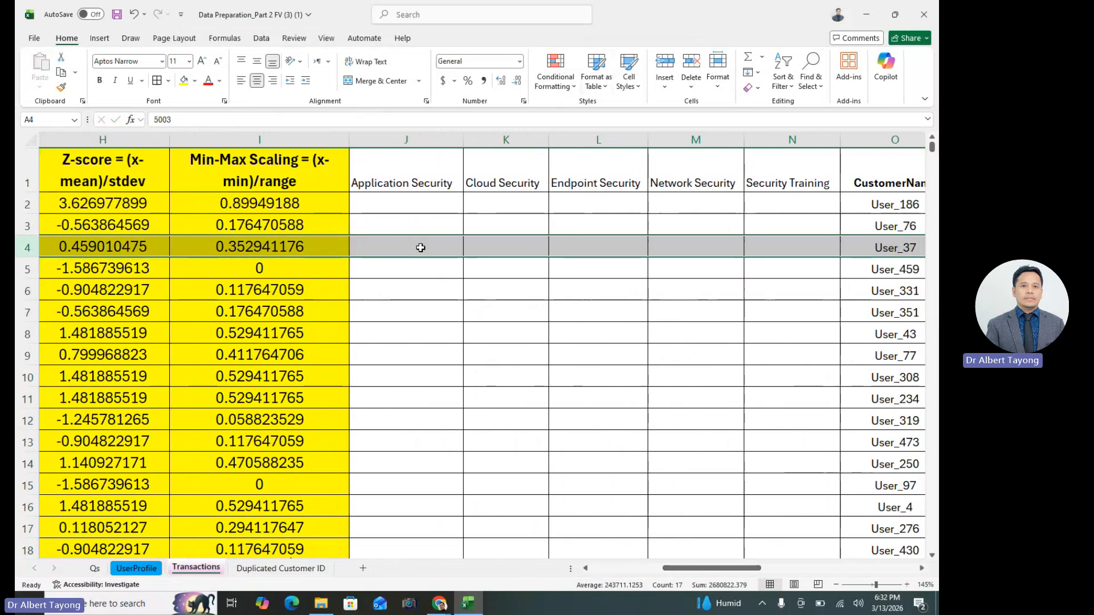
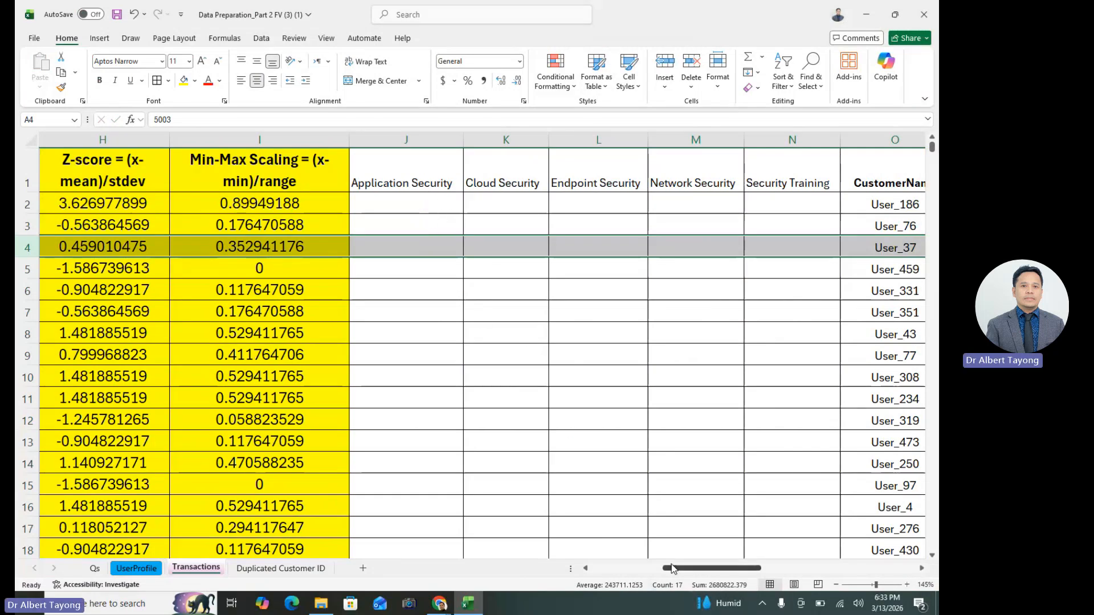
{"action": "left_click_drag", "start_coordinate": [678, 569], "coordinate": [607, 568]}
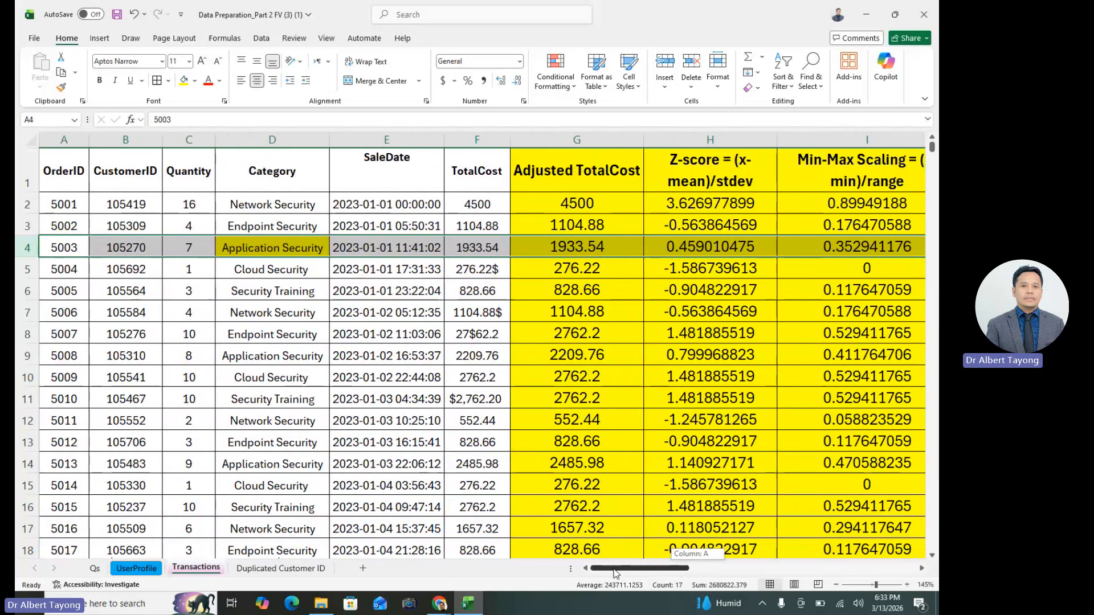
{"action": "left_click", "coordinate": [258, 226]}
{"action": "left_click_drag", "start_coordinate": [270, 199], "coordinate": [273, 225]}
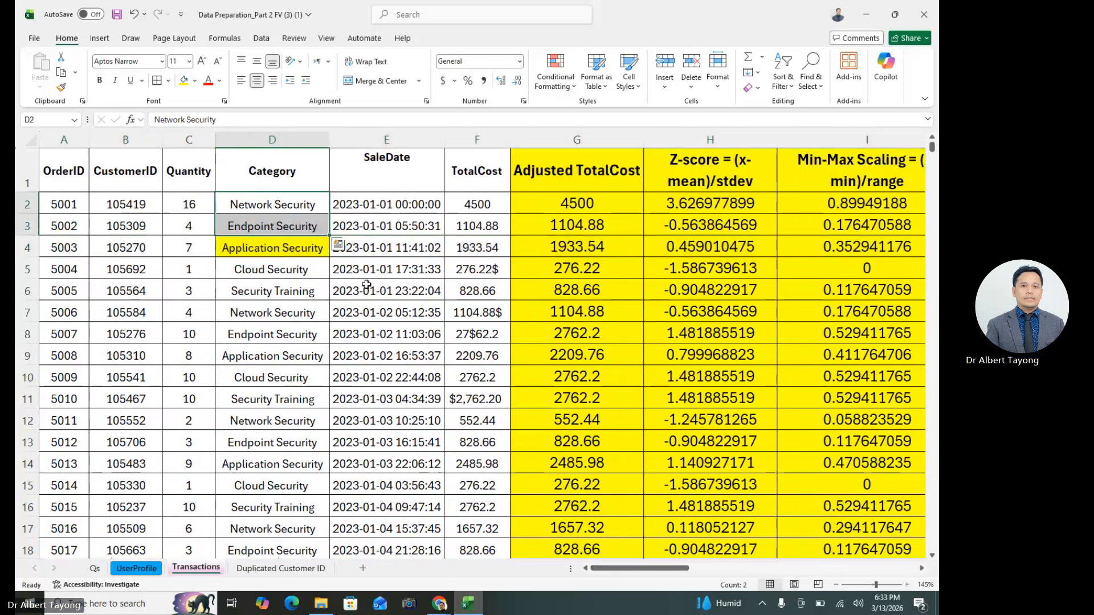
- Examine the category columns from Application Security to Security Training, focusing on cells J2 to N2
{"action": "key", "text": "Right"}
{"action": "key", "text": "Right"}
{"action": "key", "text": "Right"}
{"action": "key", "text": "Right"}
{"action": "key", "text": "Right"}
{"action": "key", "text": "Right"}
{"action": "key", "text": "Right"}
{"action": "key", "text": "Right"}
{"action": "key", "text": "Right"}
{"action": "key", "text": "Right"}
{"action": "key", "text": "Right"}
{"action": "key", "text": "Right"}
{"action": "key", "text": "Right"}
{"action": "key", "text": "Right"}
{"action": "left_click", "coordinate": [576, 334]}
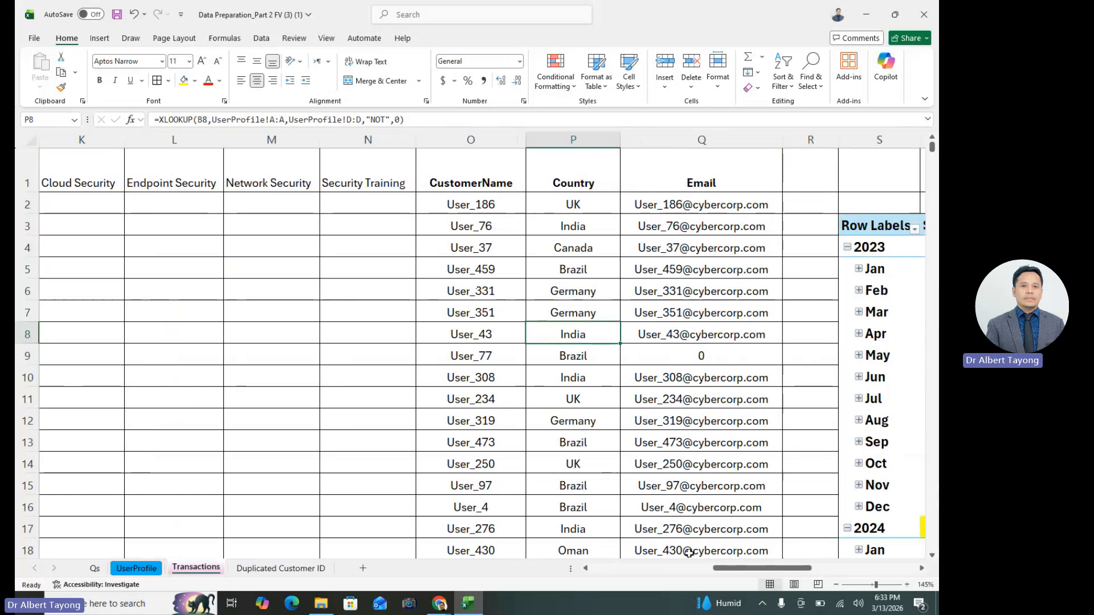
{"action": "left_click_drag", "start_coordinate": [725, 569], "coordinate": [677, 570]}
{"action": "left_click", "coordinate": [476, 335]}
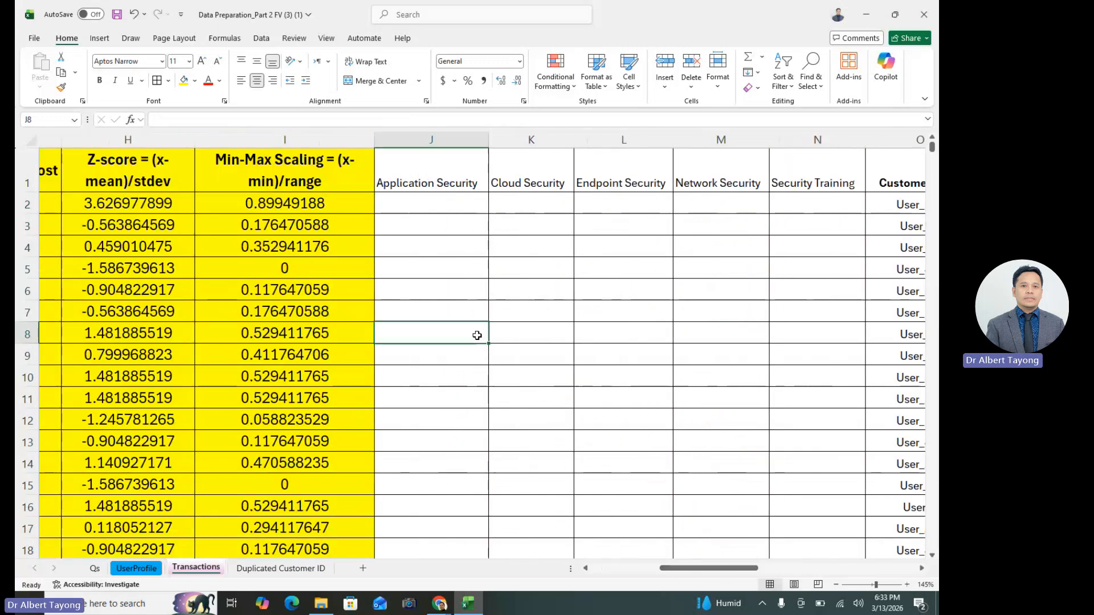
{"action": "left_click", "coordinate": [586, 334]}
{"action": "left_click_drag", "start_coordinate": [464, 207], "coordinate": [772, 207]}
{"action": "left_click", "coordinate": [624, 375]}
{"action": "left_click", "coordinate": [438, 206]}
{"action": "left_click", "coordinate": [460, 363]}
{"action": "left_click_drag", "start_coordinate": [455, 200], "coordinate": [791, 203]}
{"action": "left_click", "coordinate": [520, 382]}
- Enter the formula =IF(D2=J1,1,0) in cell J2 under the Application Security header
{"action": "left_click", "coordinate": [436, 197]}
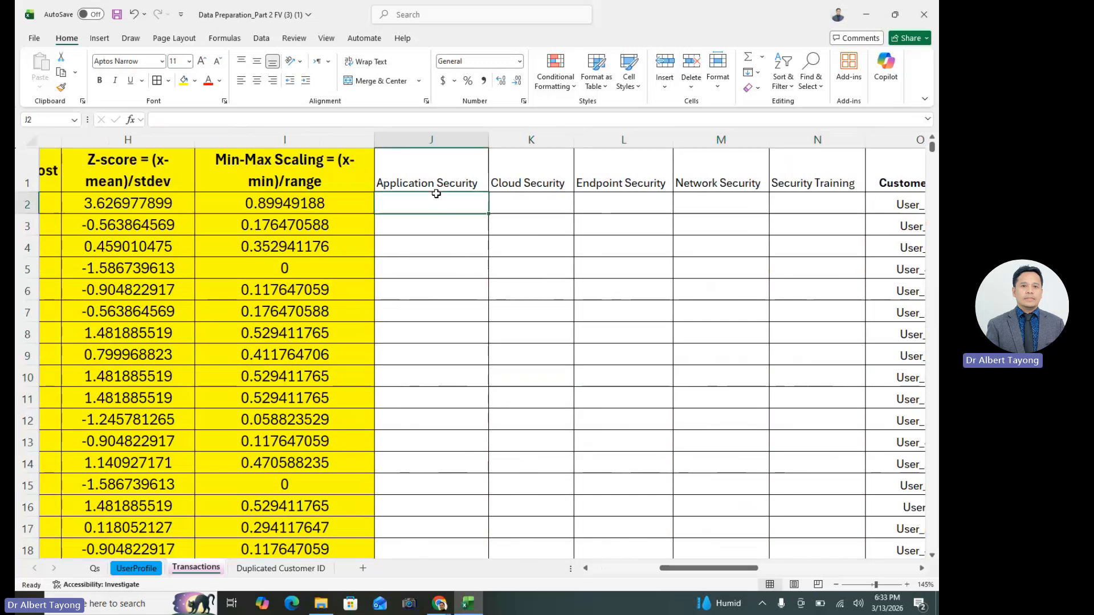
{"action": "type", "text": "="}
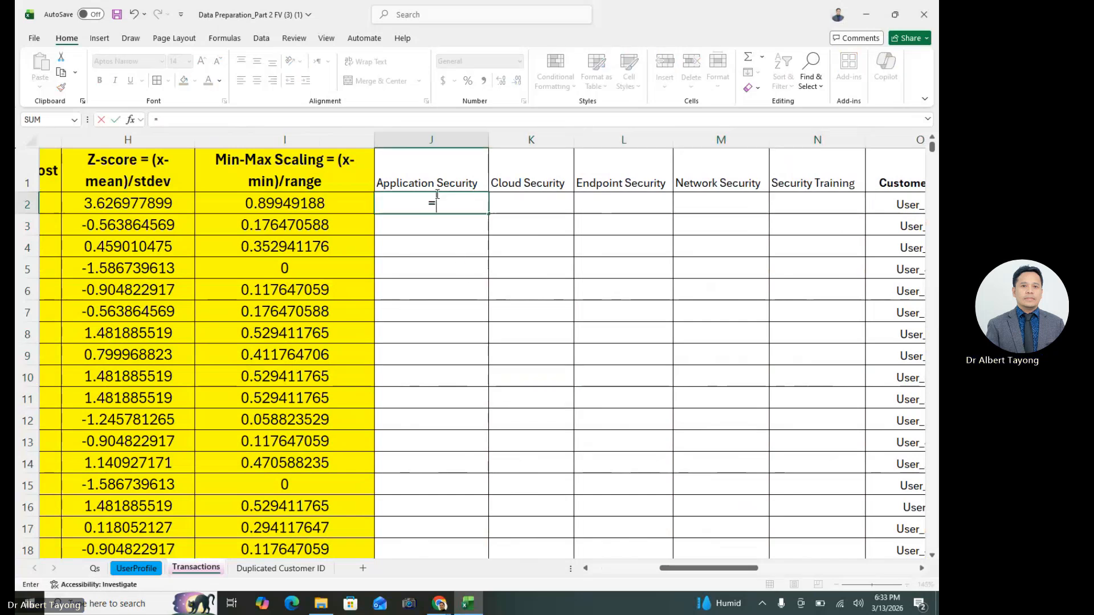
{"action": "type", "text": "if"}
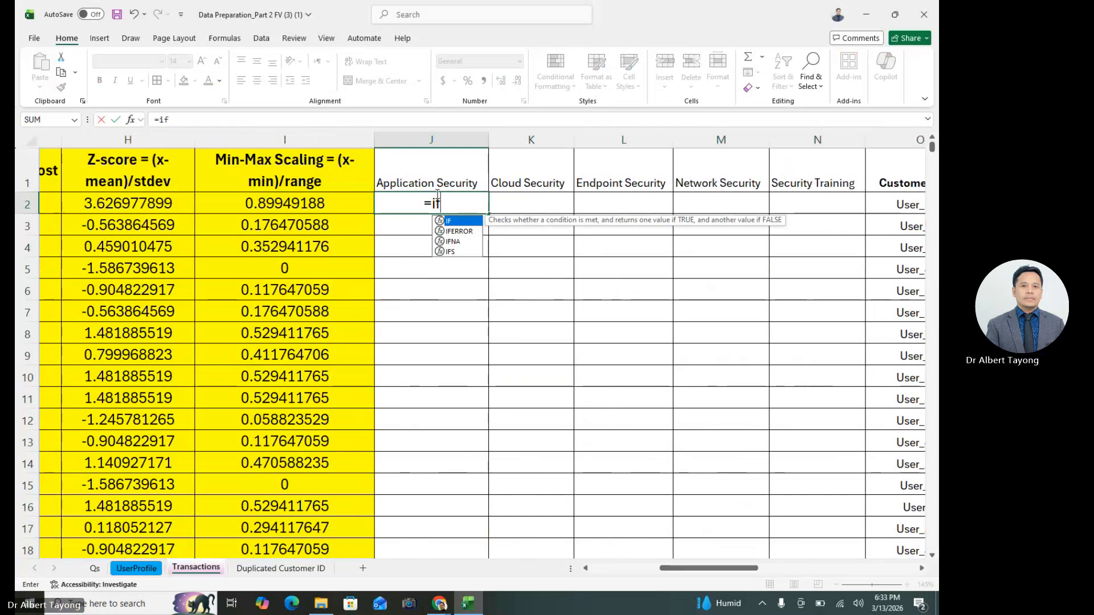
{"action": "double_click", "coordinate": [445, 221]}
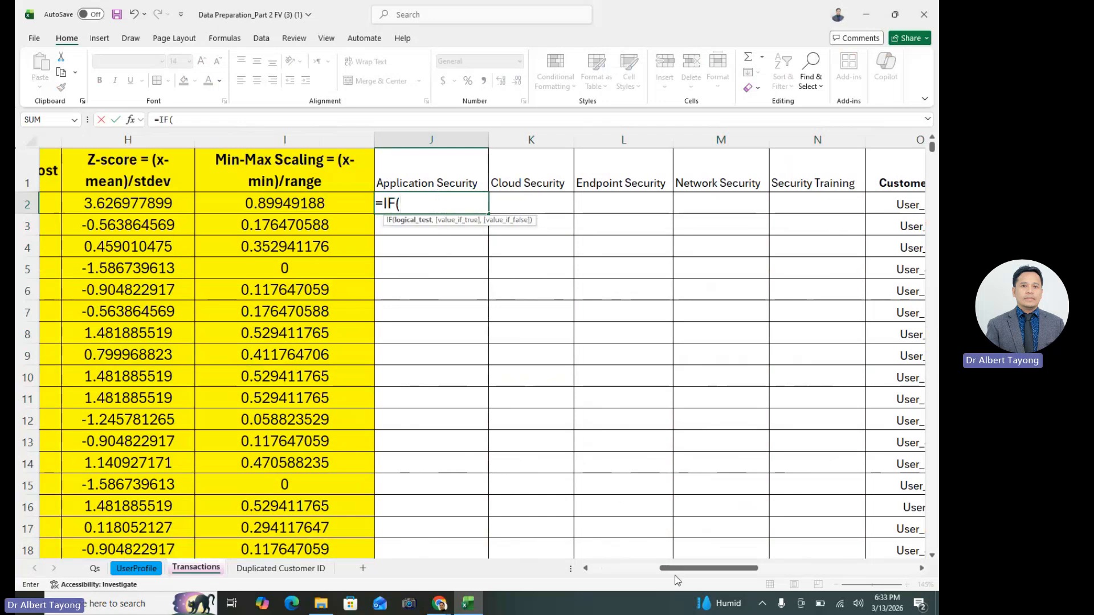
{"action": "left_click_drag", "start_coordinate": [666, 571], "coordinate": [697, 551]}
{"action": "left_click", "coordinate": [280, 204]}
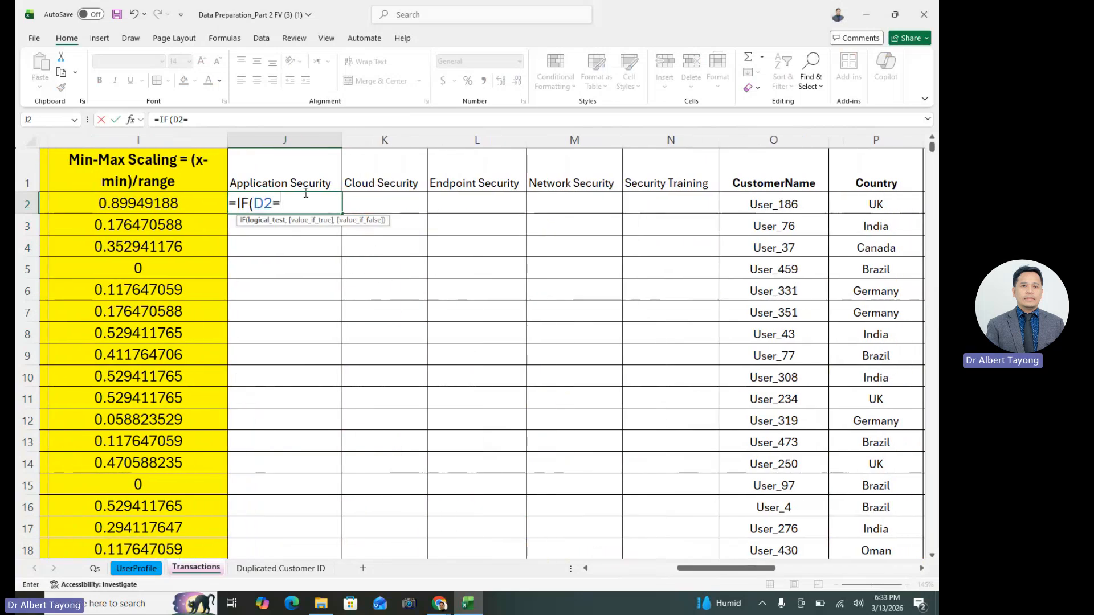
{"action": "left_click", "coordinate": [290, 182]}
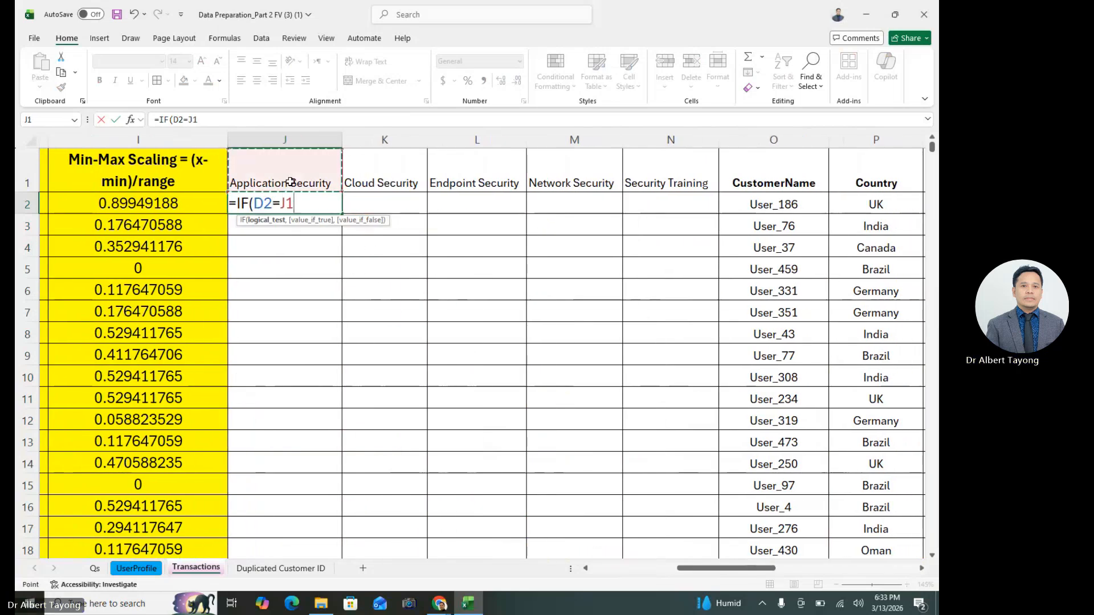
{"action": "type", "text": ",1,0"}
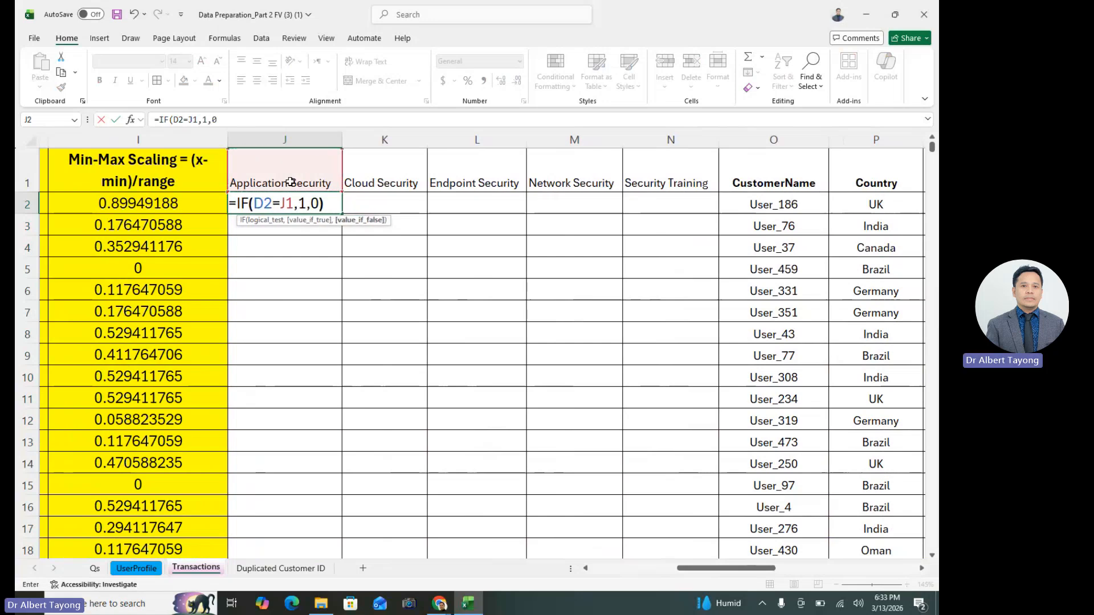
{"action": "type", "text": ")"}
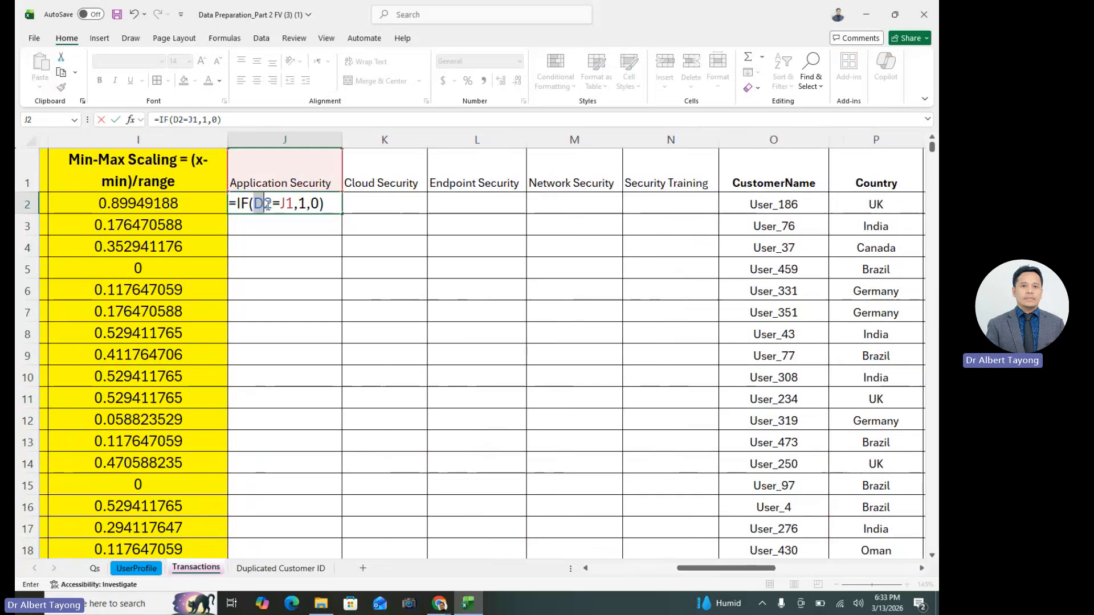
{"action": "left_click", "coordinate": [264, 205]}
{"action": "left_click_drag", "start_coordinate": [705, 570], "coordinate": [761, 570]}
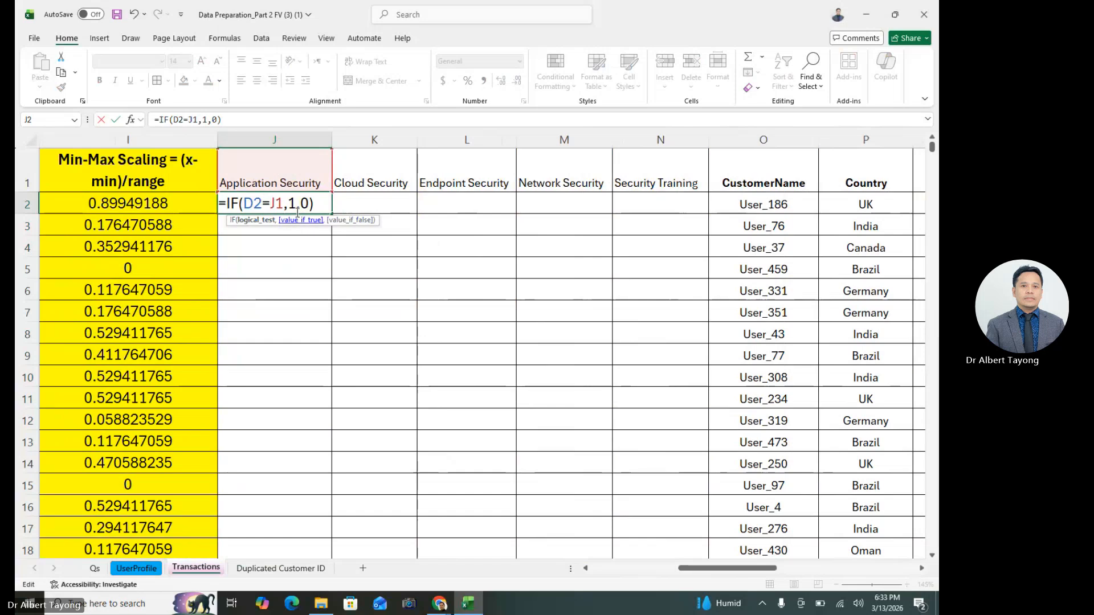
{"action": "left_click_drag", "start_coordinate": [288, 204], "coordinate": [308, 204]}
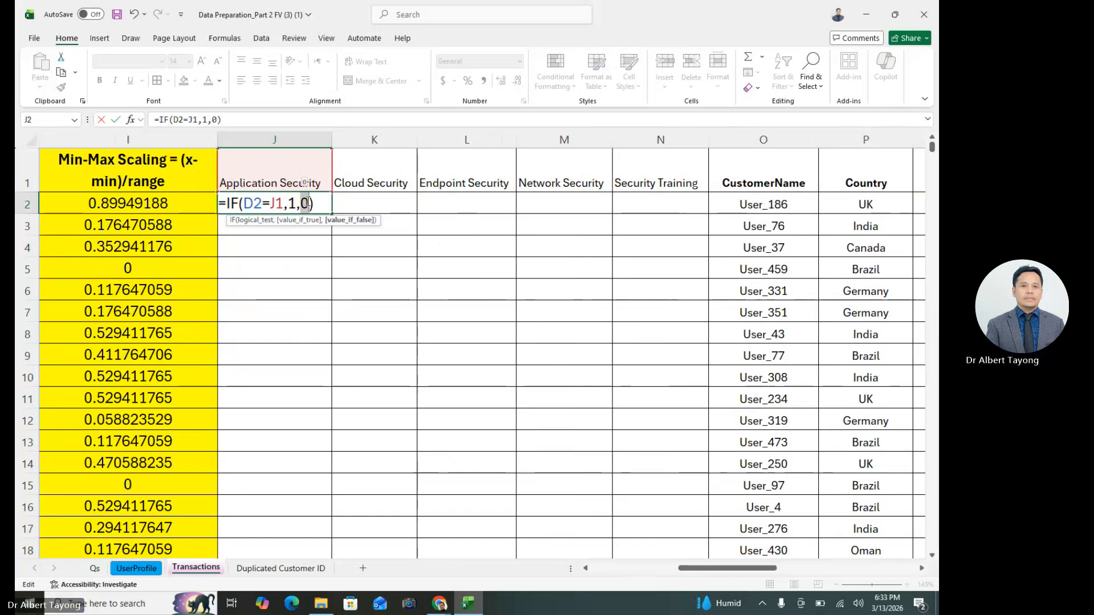
{"action": "key", "text": "ctrl+Return"}
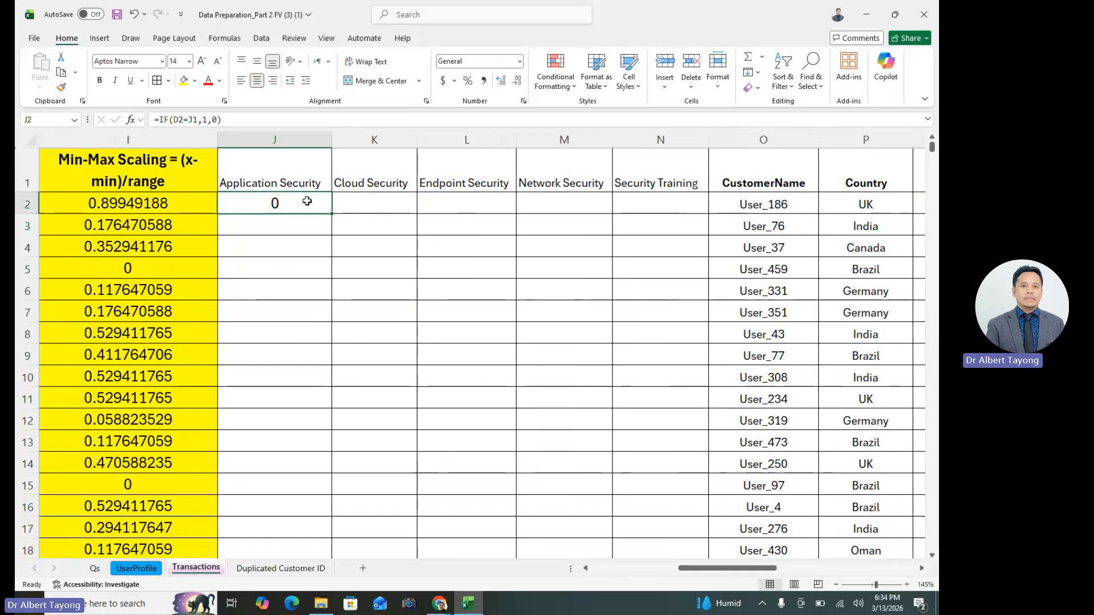
{"action": "left_click", "coordinate": [313, 268]}
{"action": "left_click", "coordinate": [297, 240]}
{"action": "left_click", "coordinate": [316, 200]}
{"action": "left_click", "coordinate": [374, 197]}
{"action": "left_click", "coordinate": [485, 195]}
{"action": "left_click", "coordinate": [300, 214]}
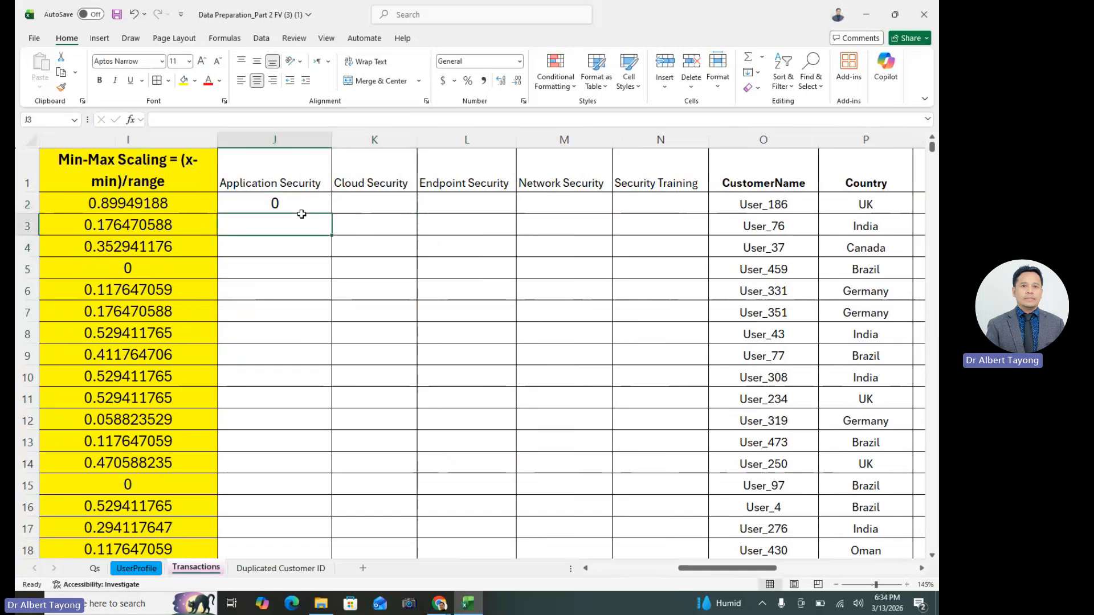
{"action": "left_click", "coordinate": [295, 199]}
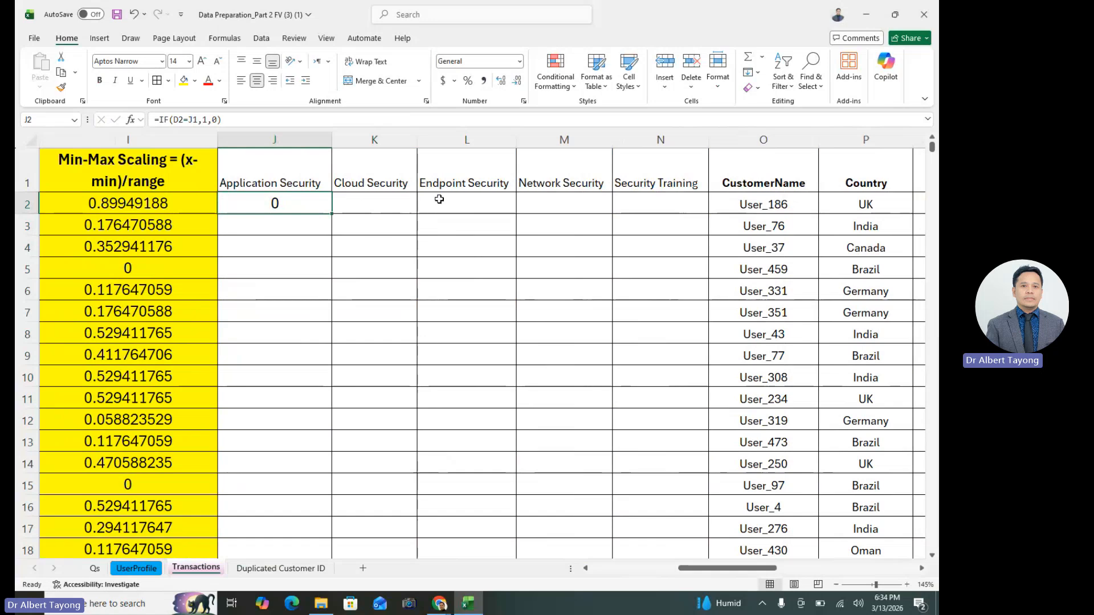
{"action": "left_click", "coordinate": [386, 209]}
{"action": "left_click", "coordinate": [472, 208]}
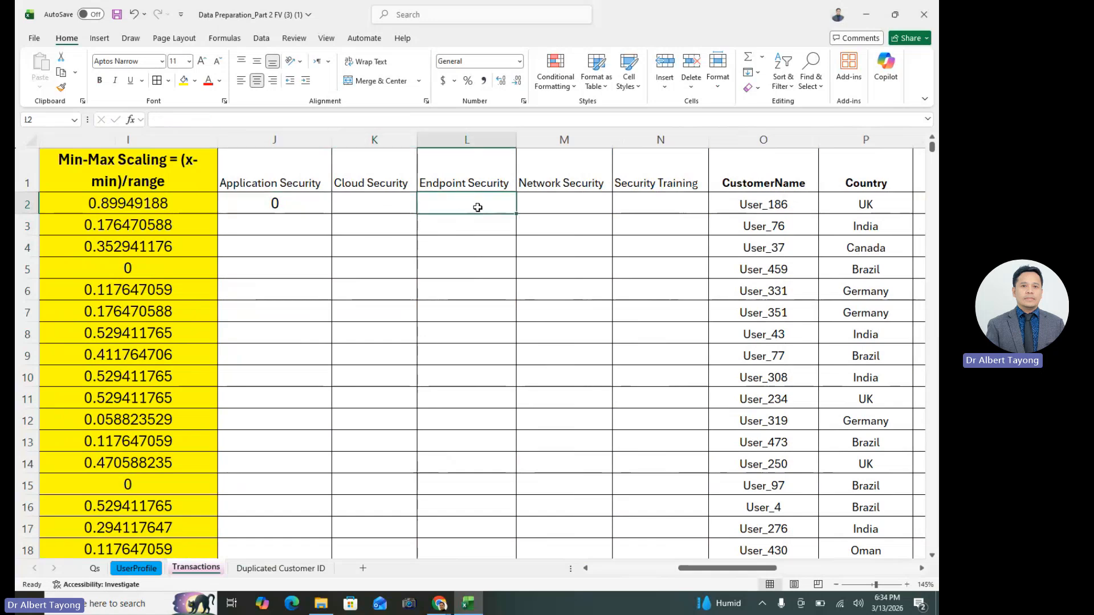
{"action": "left_click", "coordinate": [582, 211]}
{"action": "left_click", "coordinate": [670, 197]}
{"action": "left_click", "coordinate": [311, 210]}
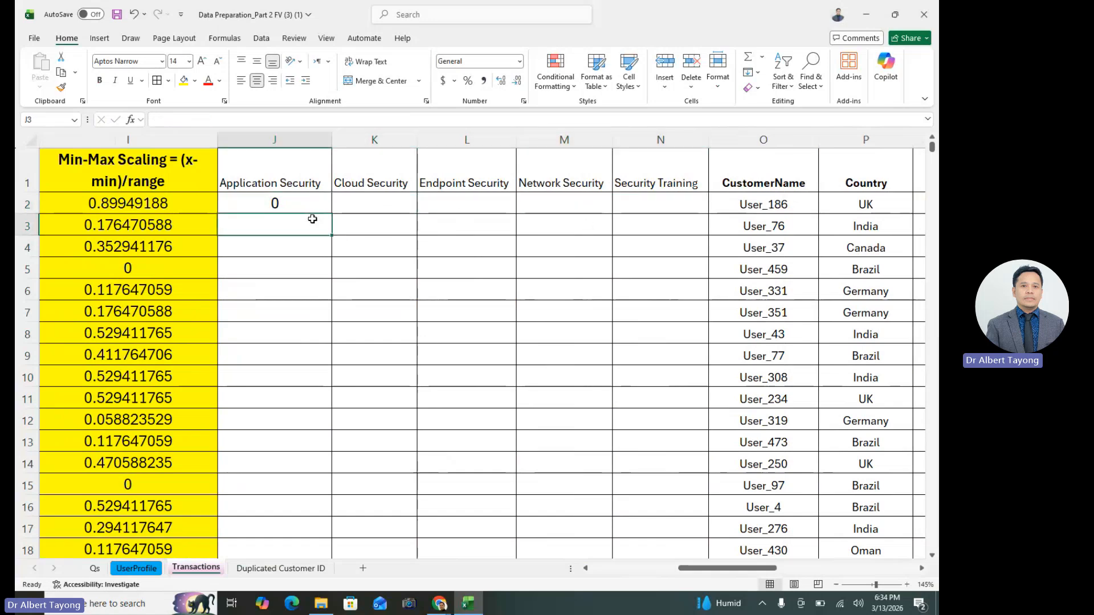
{"action": "double_click", "coordinate": [305, 201]}
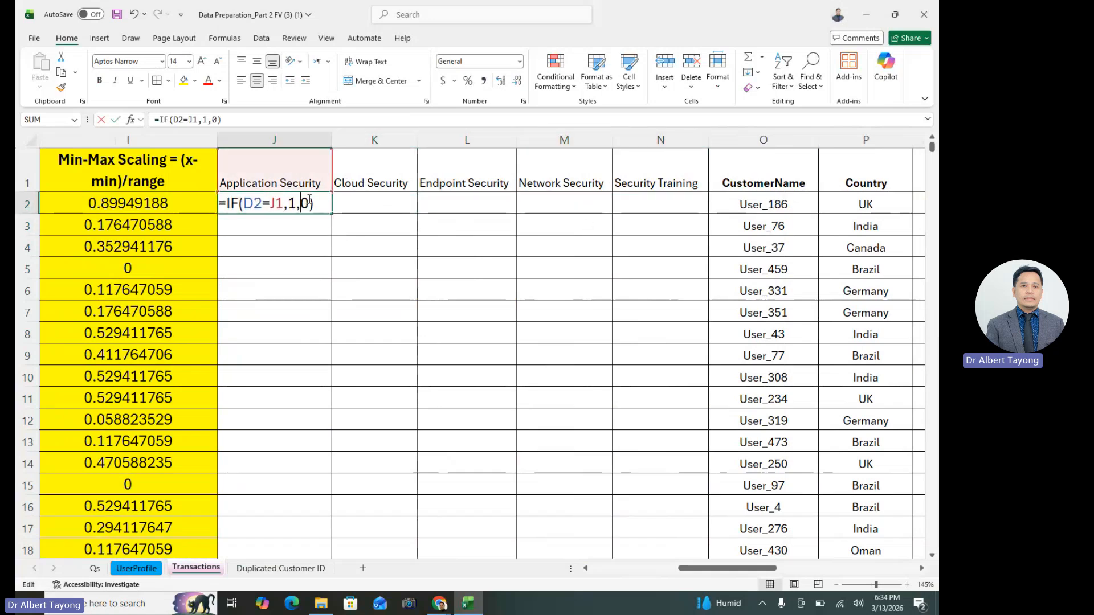
{"action": "left_click", "coordinate": [278, 204]}
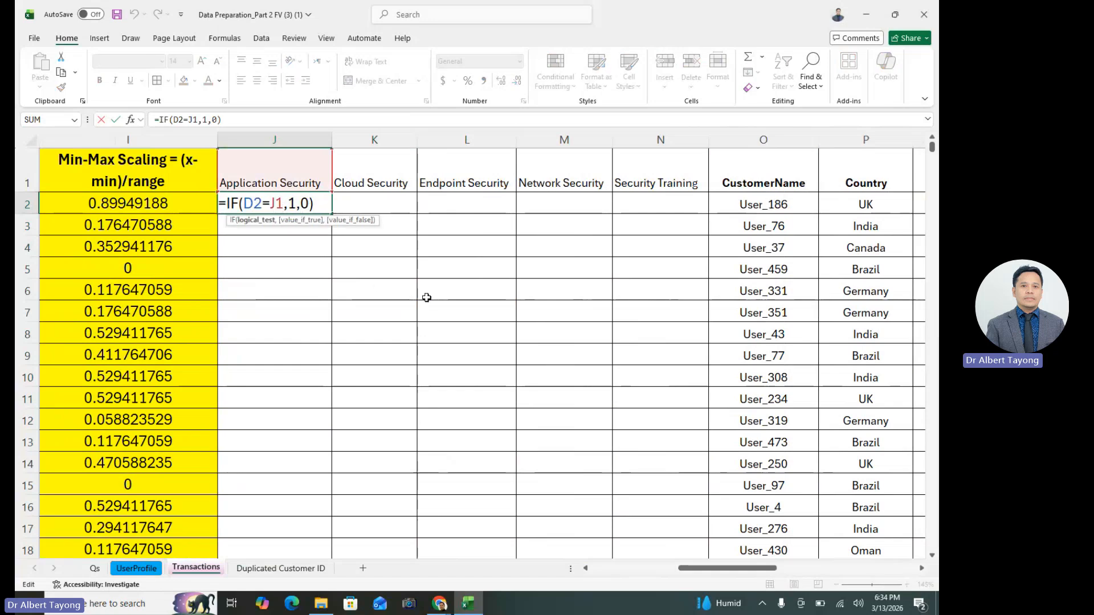
{"action": "type", "text": "$"}
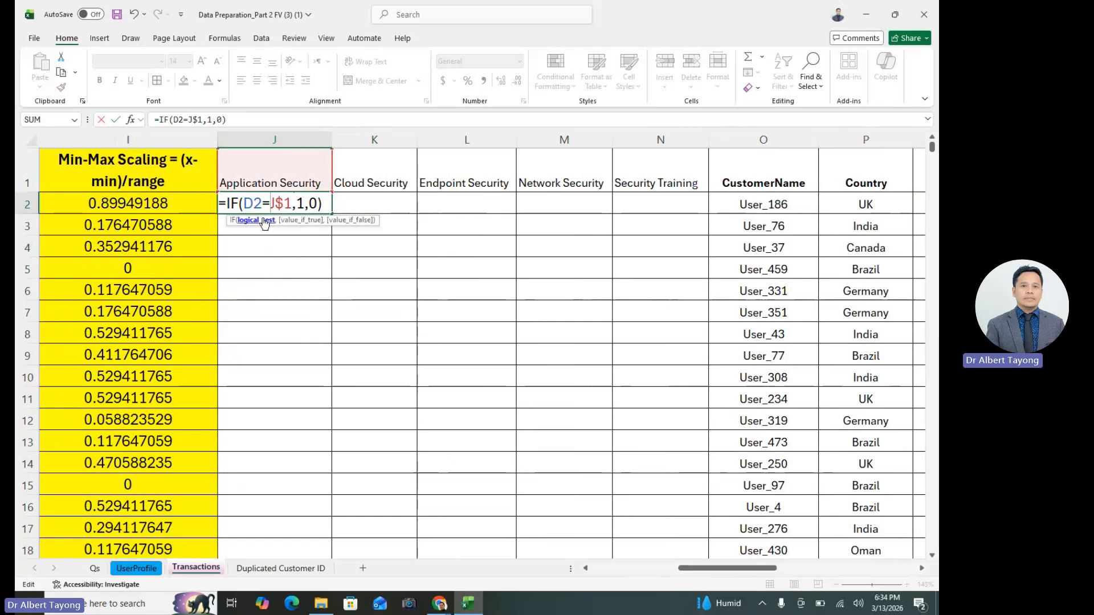
{"action": "left_click_drag", "start_coordinate": [271, 203], "coordinate": [277, 204]}
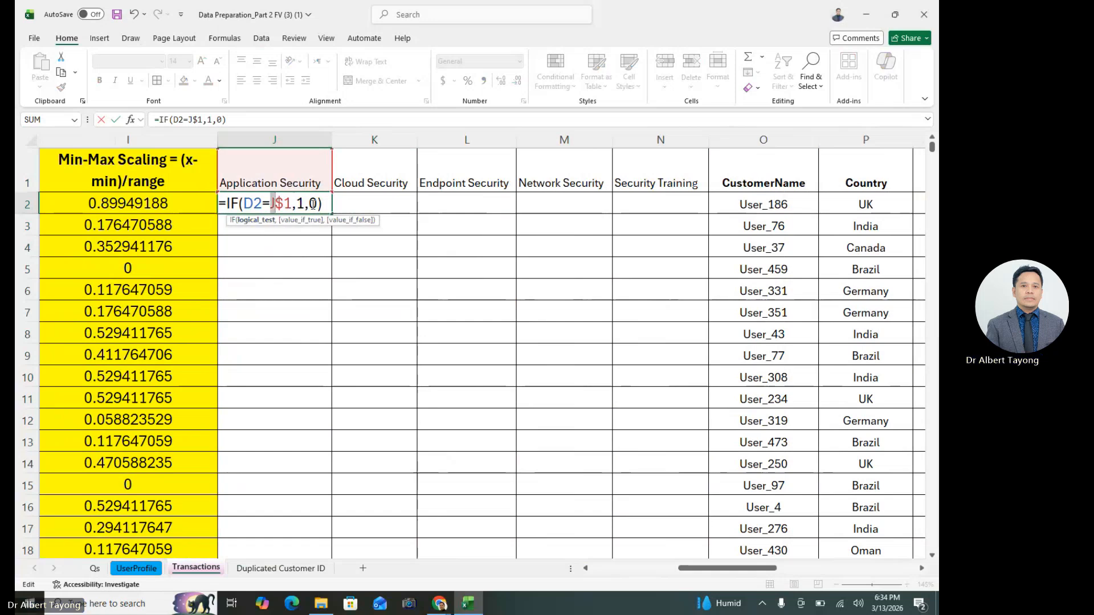
{"action": "left_click", "coordinate": [272, 204]}
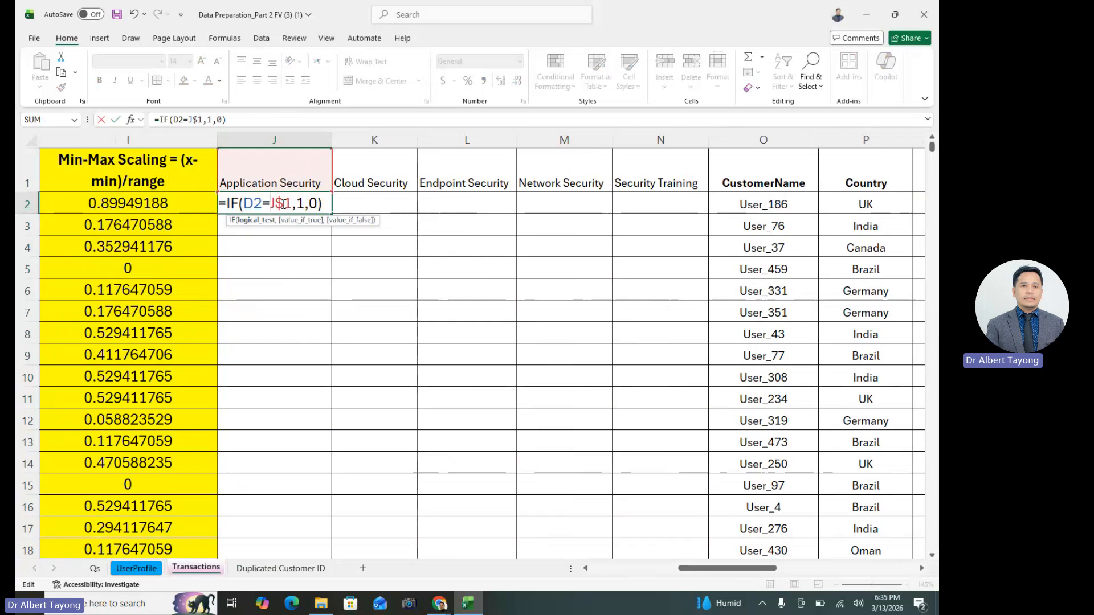
{"action": "left_click_drag", "start_coordinate": [276, 203], "coordinate": [293, 204]}
{"action": "left_click", "coordinate": [273, 203]}
{"action": "left_click_drag", "start_coordinate": [269, 206], "coordinate": [275, 206]}
{"action": "left_click", "coordinate": [245, 204]}
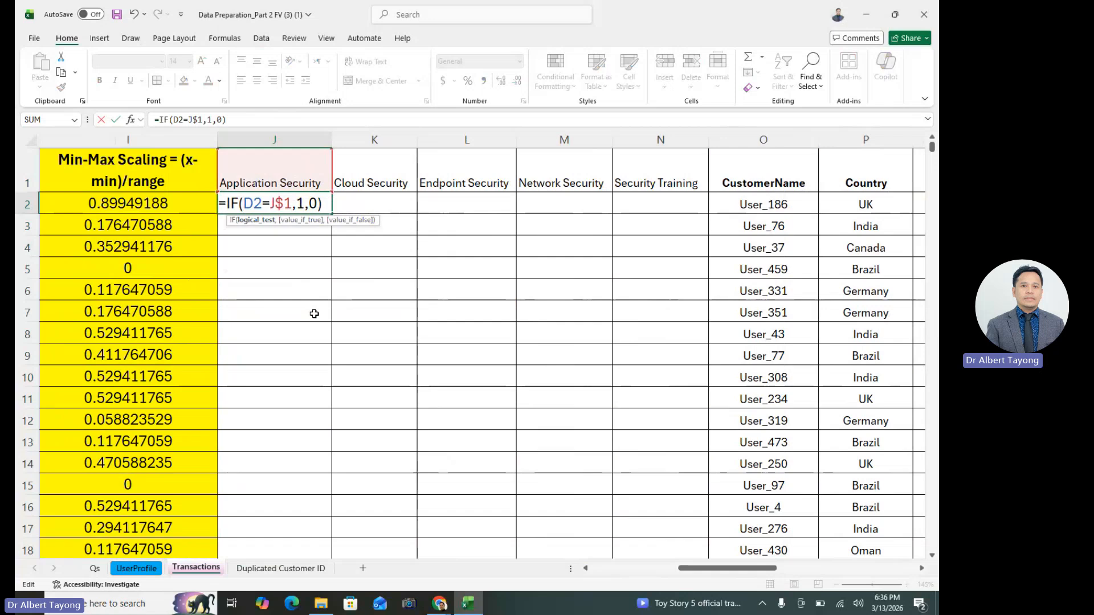
{"action": "type", "text": "$"}
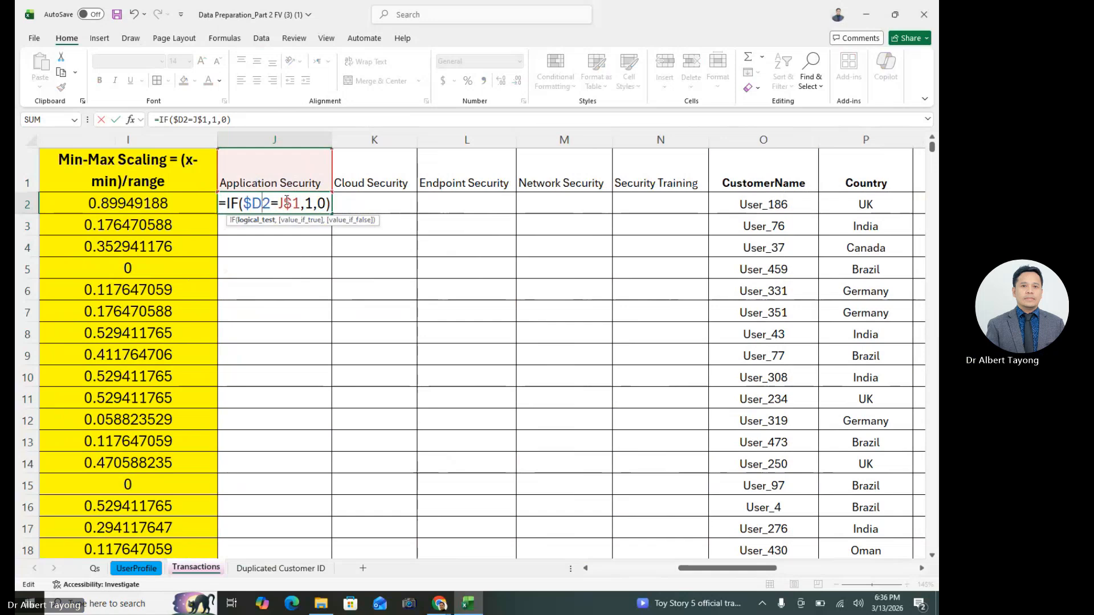
{"action": "left_click_drag", "start_coordinate": [246, 207], "coordinate": [238, 209]}
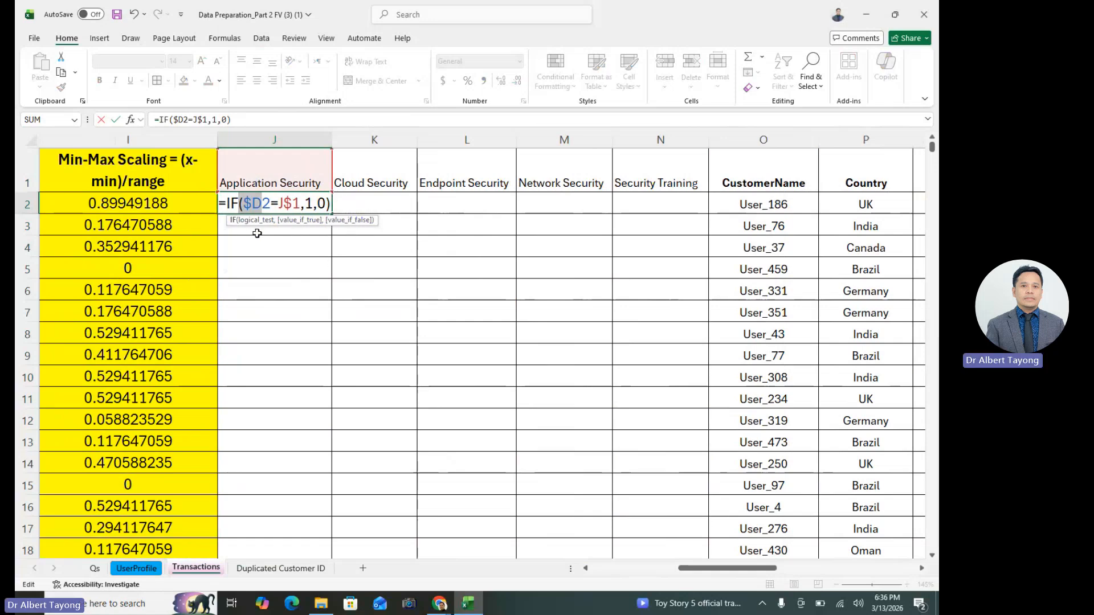
{"action": "left_click_drag", "start_coordinate": [244, 201], "coordinate": [263, 200]}
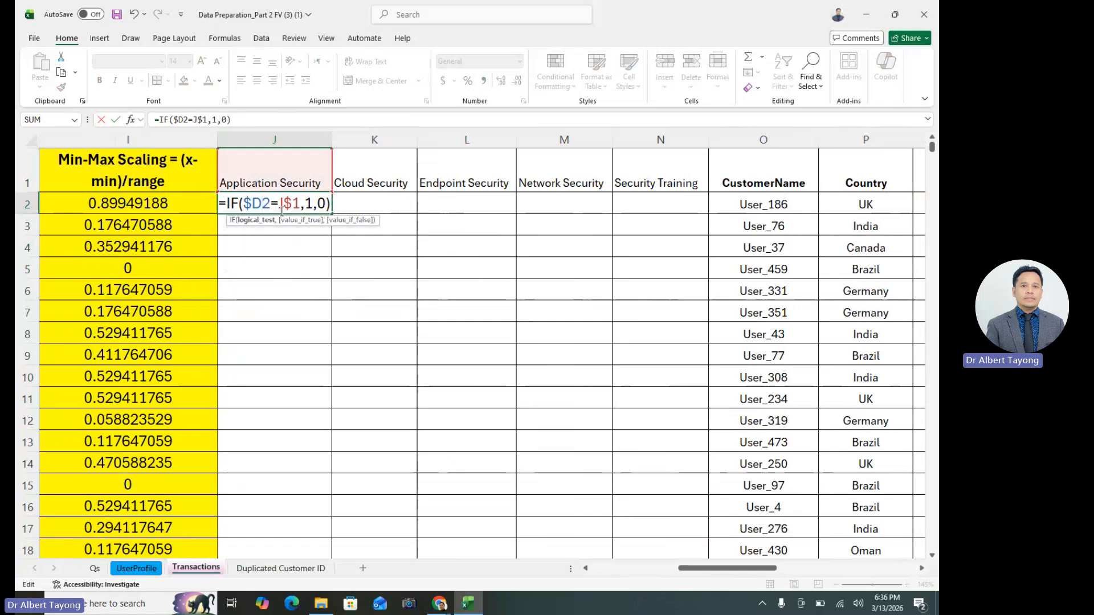
{"action": "key", "text": "Escape"}
{"action": "left_click", "coordinate": [352, 284]}
- Fill the J2 formula across row 2 through the Security Training column, K2 to N2
{"action": "left_click", "coordinate": [317, 209]}
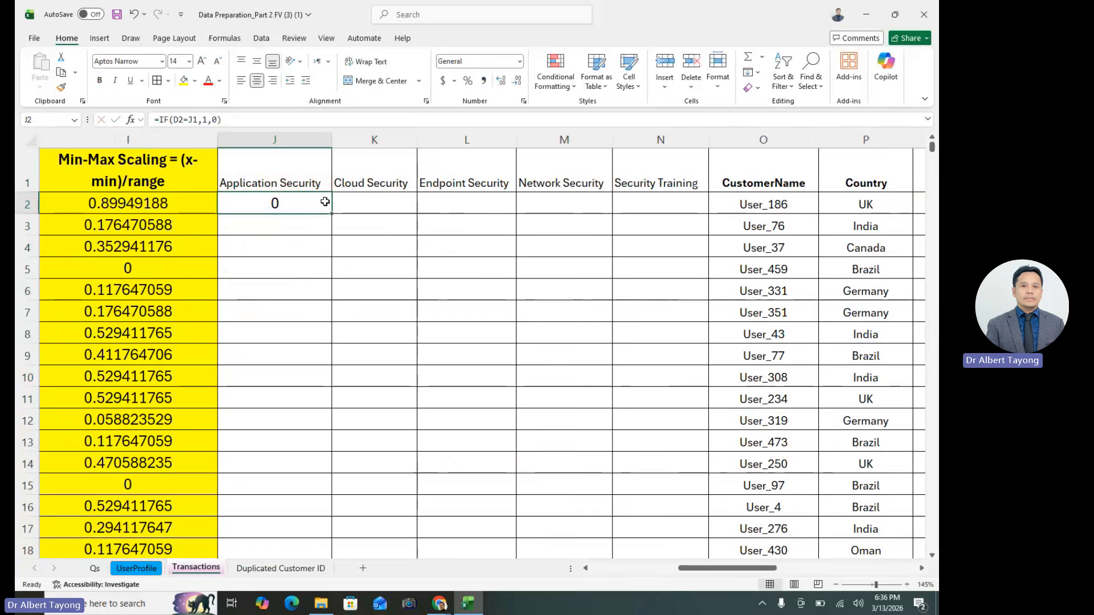
{"action": "left_click_drag", "start_coordinate": [331, 214], "coordinate": [696, 217]}
{"action": "left_click", "coordinate": [522, 292]}
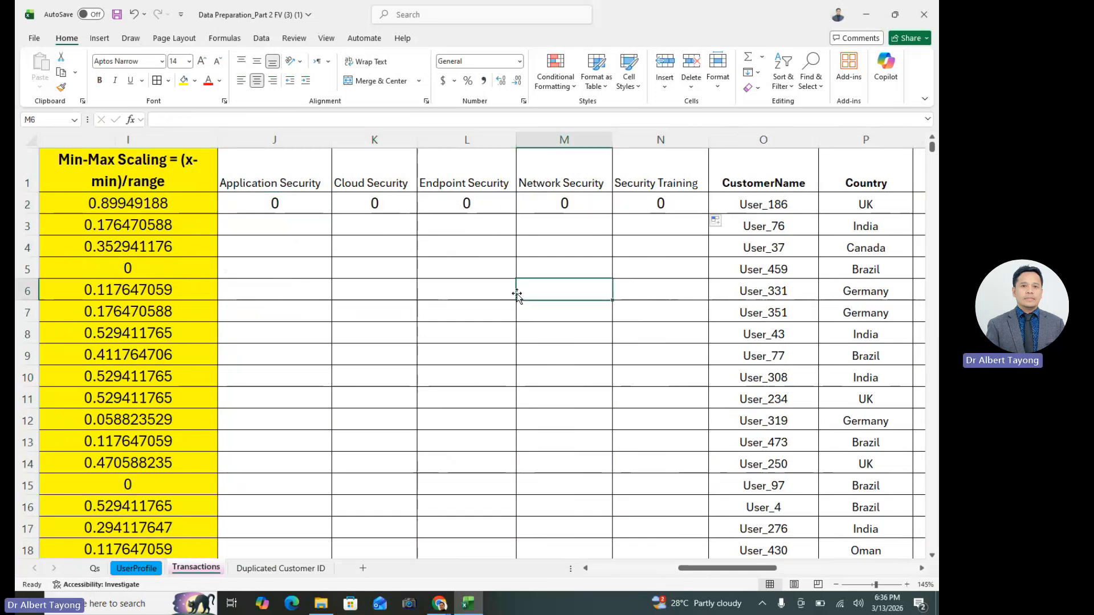
- Compare the formulas in J2 and K2, and trace their references back to the Category and SaleDate cells in row 2
{"action": "left_click", "coordinate": [291, 211]}
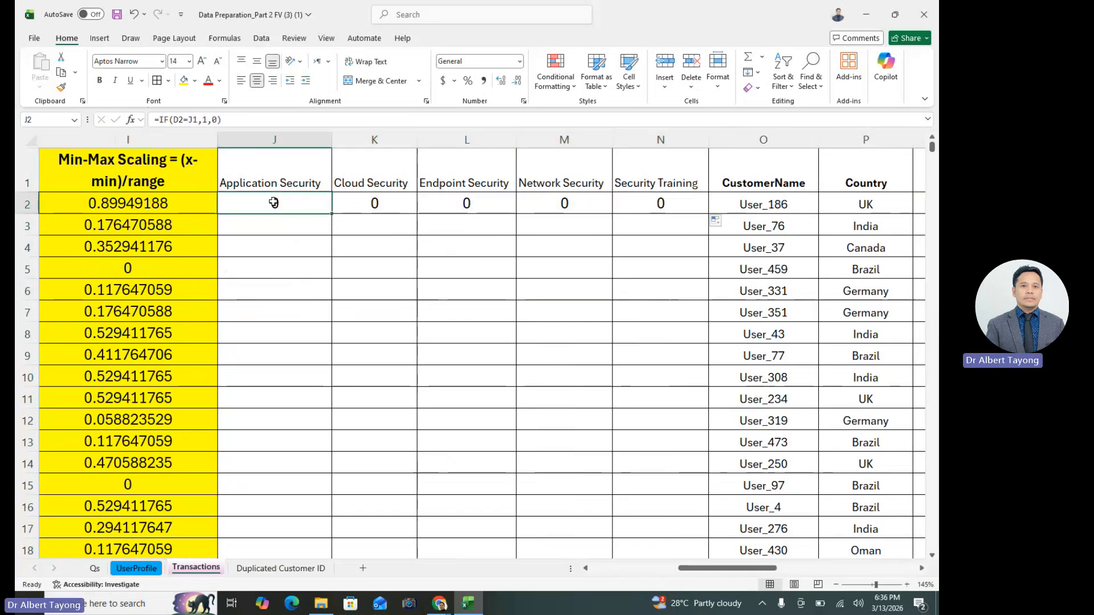
{"action": "left_click", "coordinate": [372, 203]}
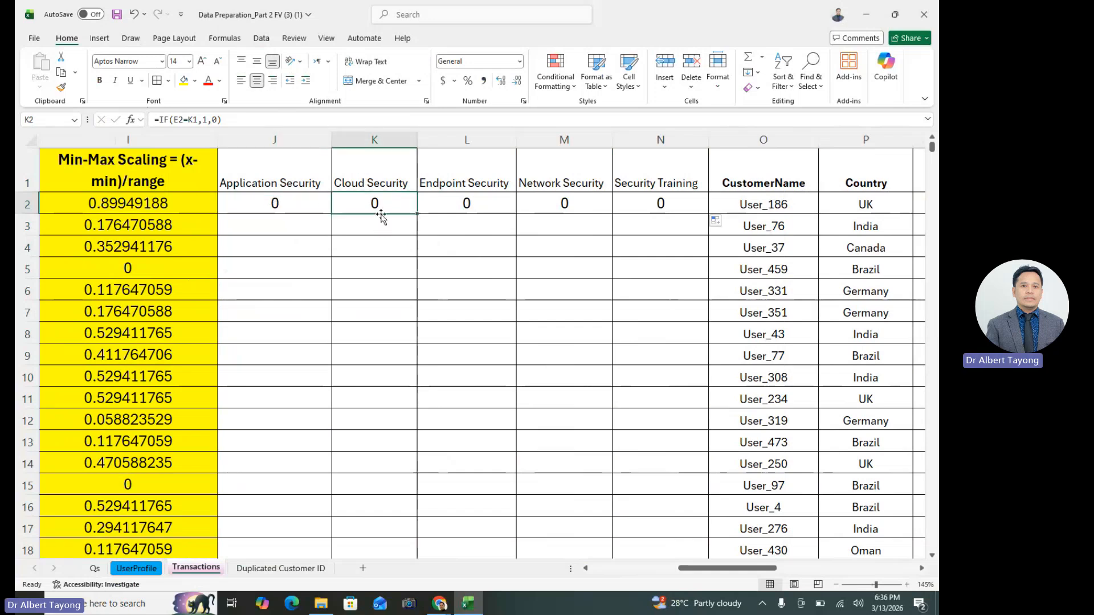
{"action": "key", "text": "Left"}
{"action": "key", "text": "Left"}
{"action": "key", "text": "Left"}
{"action": "key", "text": "Left"}
{"action": "key", "text": "Left"}
{"action": "key", "text": "Left"}
{"action": "key", "text": "Left"}
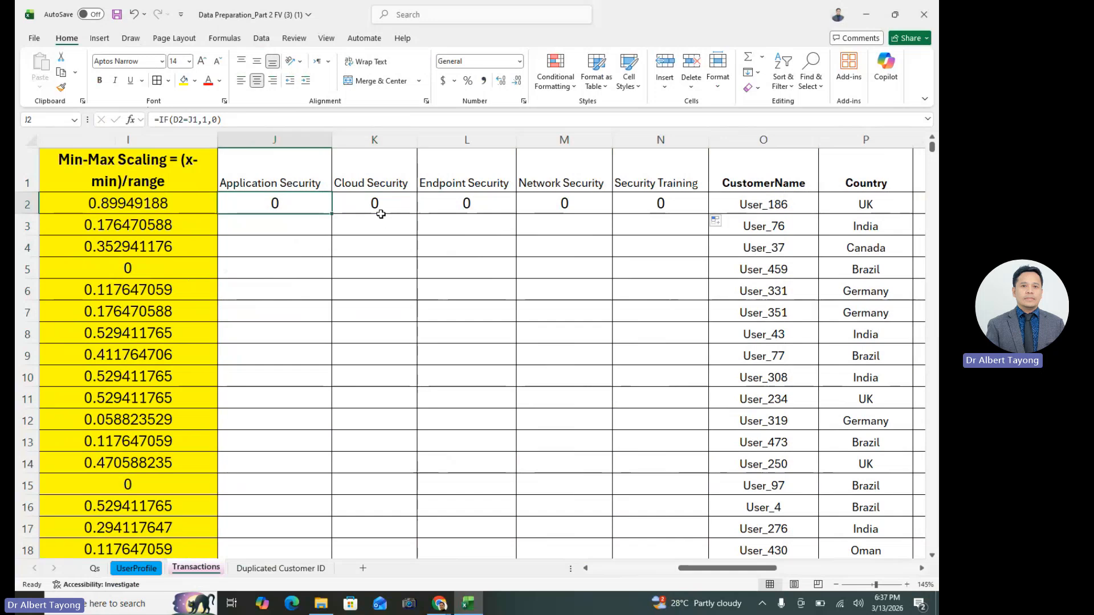
{"action": "key", "text": "Left"}
{"action": "key", "text": "Left"}
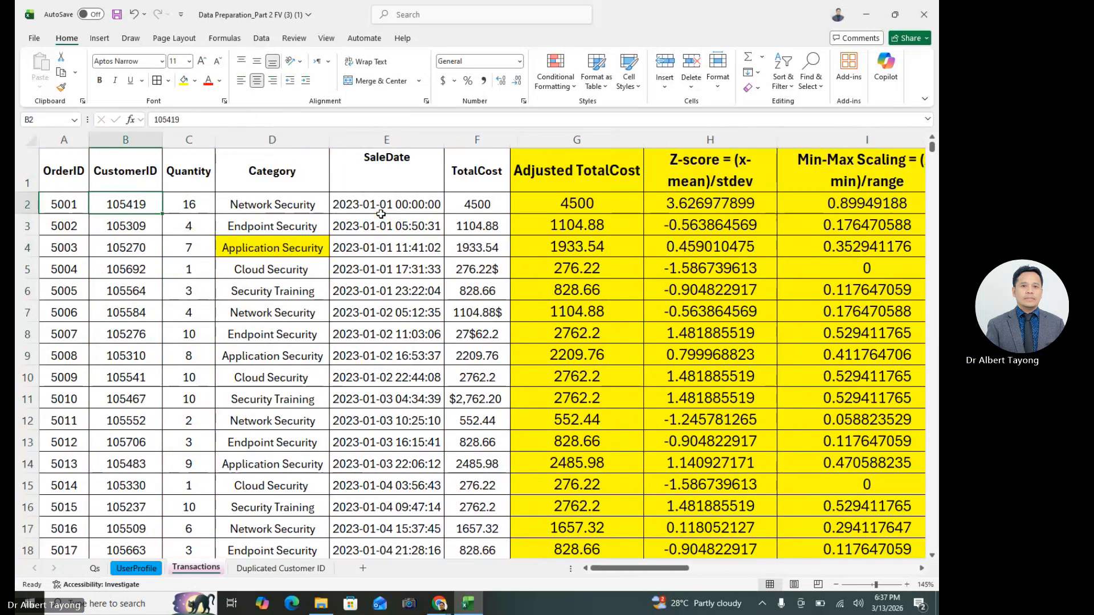
{"action": "key", "text": "Right"}
{"action": "key", "text": "Right"}
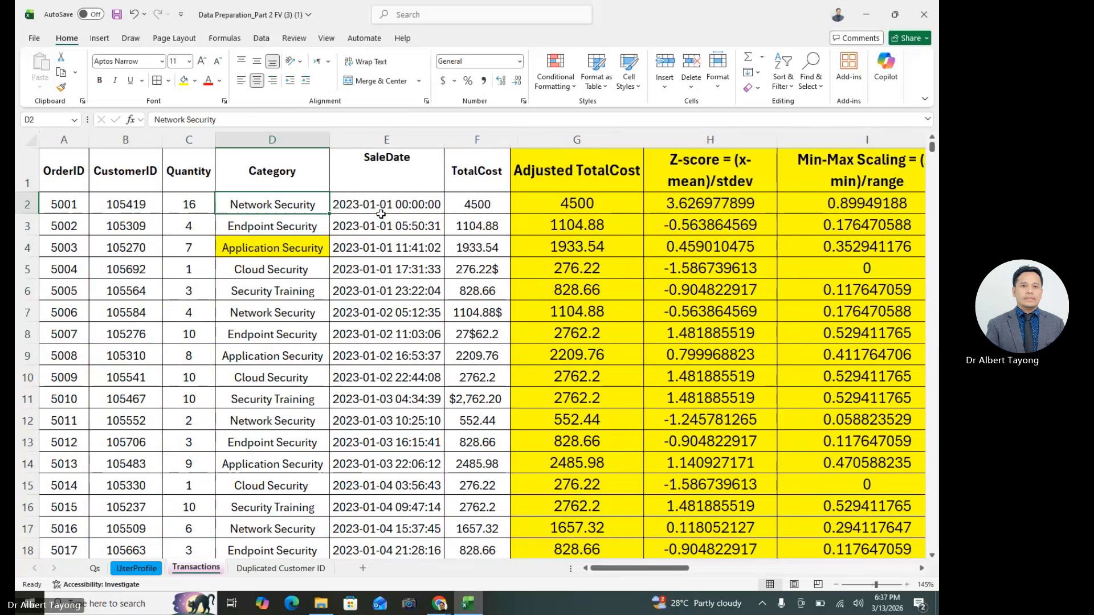
{"action": "key", "text": "Right"}
{"action": "key", "text": "Left"}
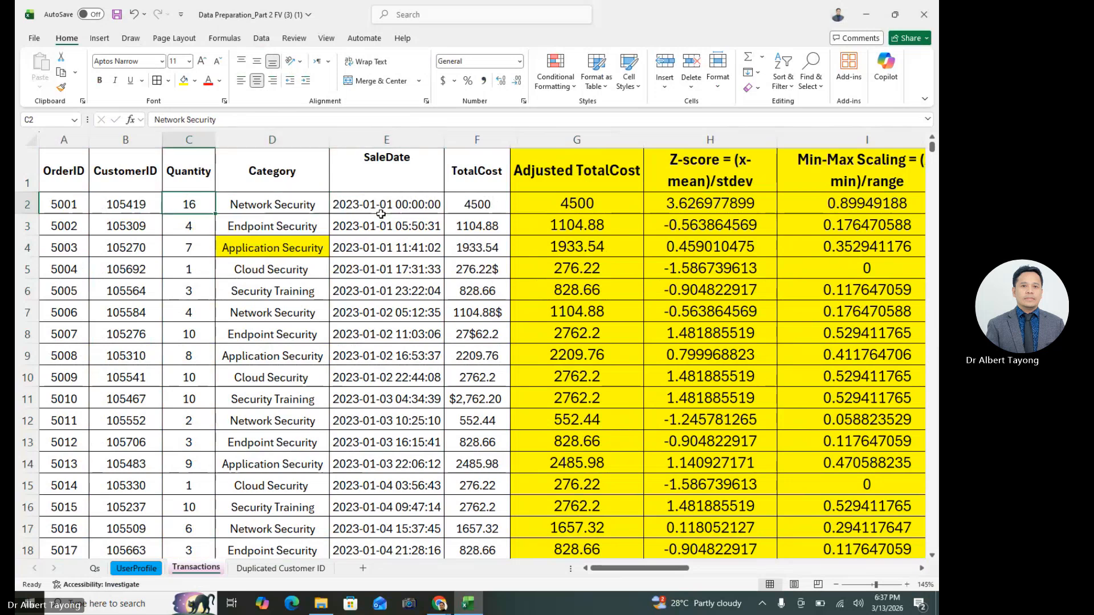
{"action": "key", "text": "Left"}
{"action": "key", "text": "Right"}
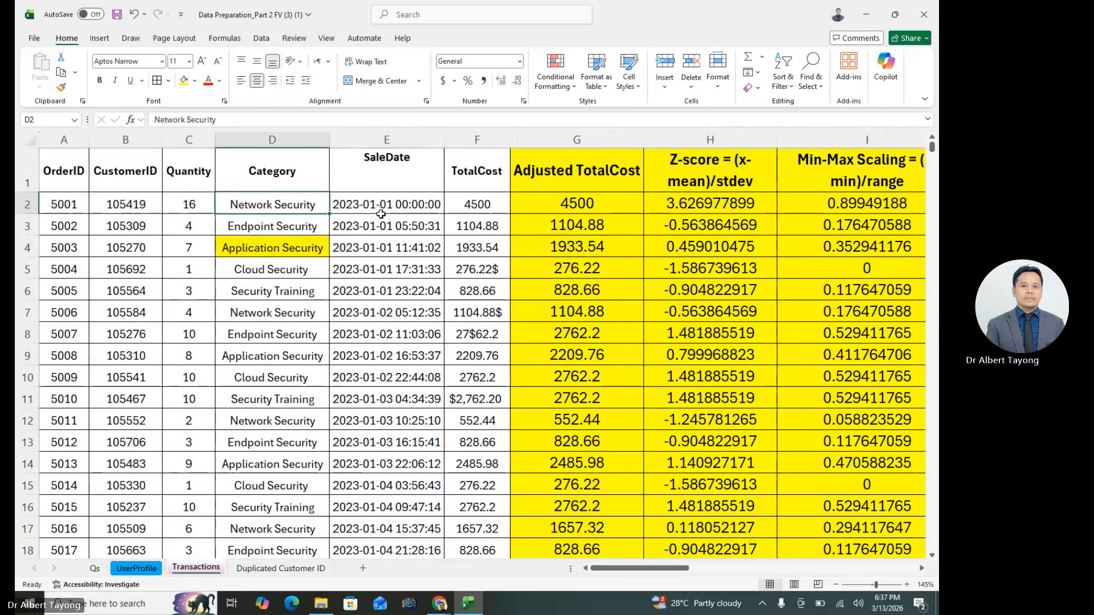
- Review the row 2 formulas under the category columns, from Network Security back to Application Security
{"action": "key", "text": "Right"}
{"action": "key", "text": "Right"}
{"action": "key", "text": "Right"}
{"action": "key", "text": "Right"}
{"action": "key", "text": "ctrl+Right"}
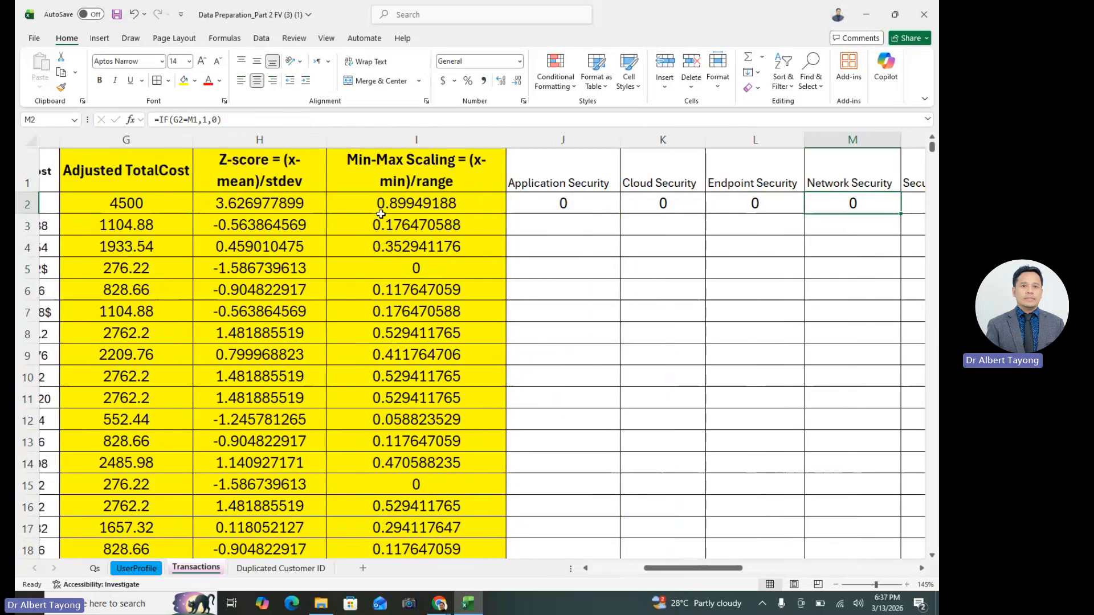
{"action": "key", "text": "Right"}
{"action": "key", "text": "Left"}
{"action": "key", "text": "Left"}
{"action": "key", "text": "Menu"}
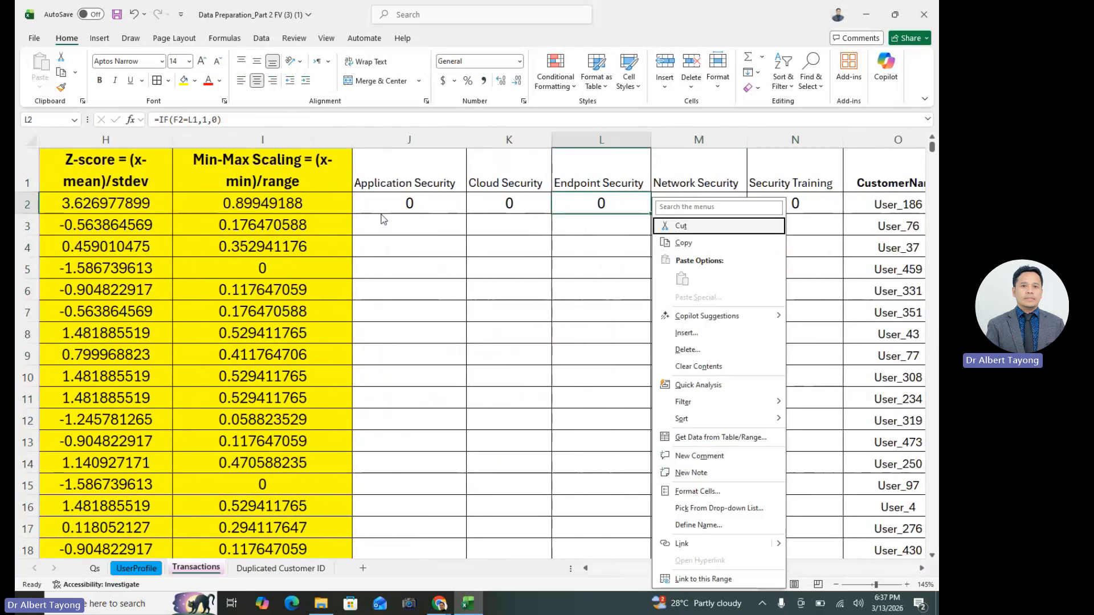
{"action": "key", "text": "Escape"}
{"action": "key", "text": "Left"}
{"action": "key", "text": "Left"}
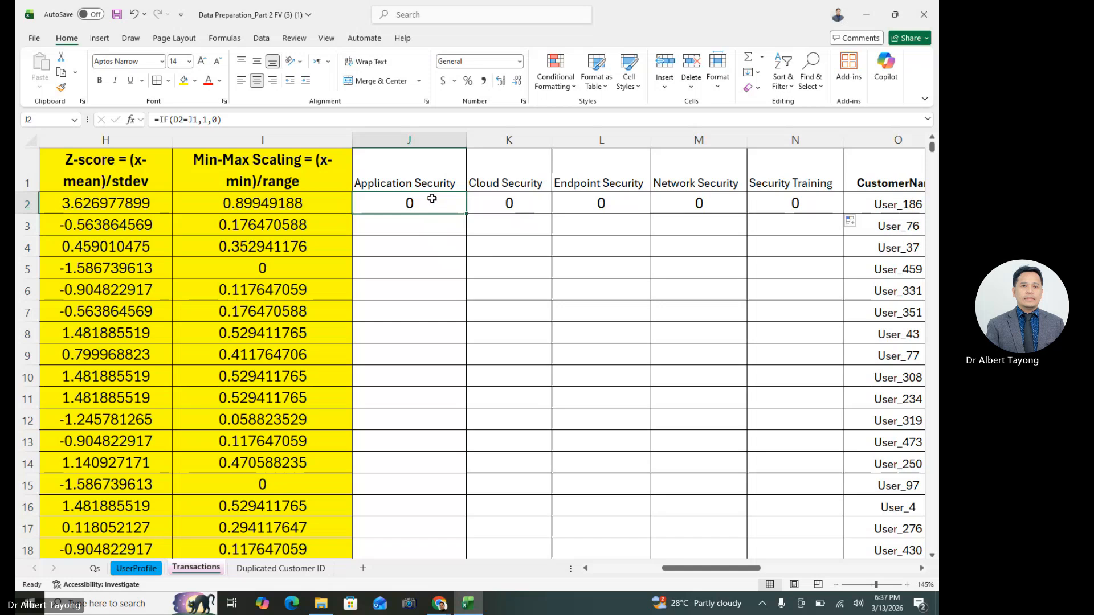
- Change the formula in J2 to =IF($D2=J$1,1,0), fixing the Category column and the header row
{"action": "double_click", "coordinate": [432, 199]}
{"action": "left_click", "coordinate": [382, 225]}
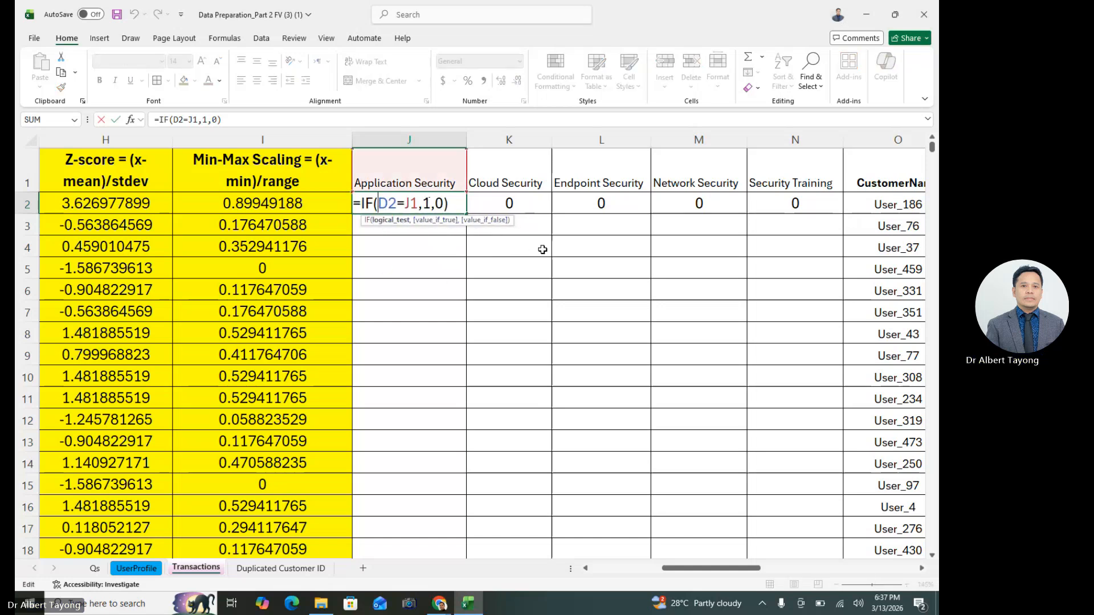
{"action": "key", "text": "Tab"}
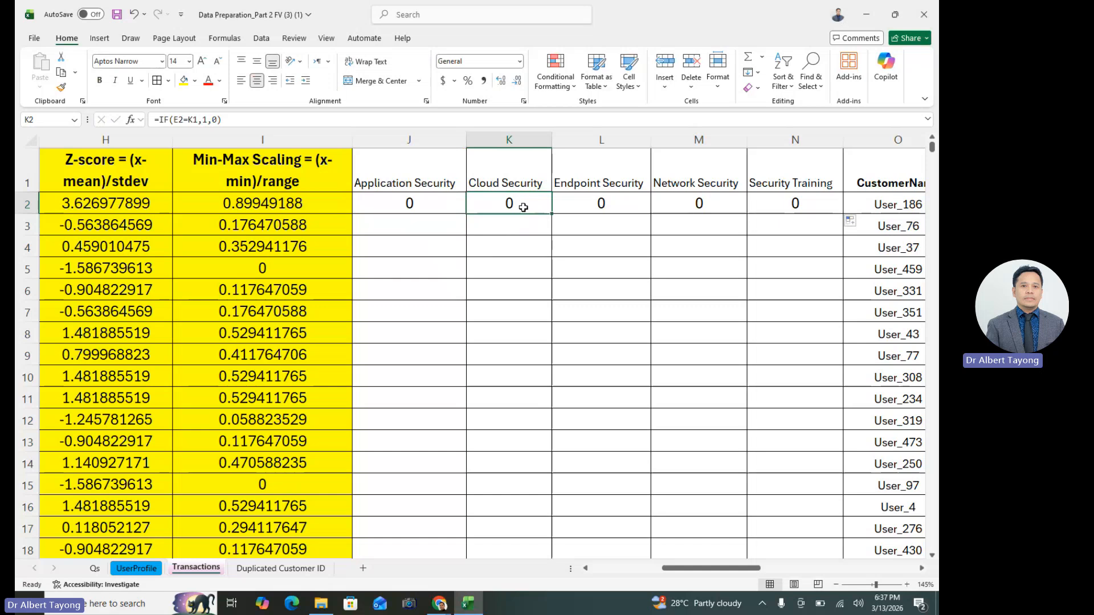
{"action": "left_click", "coordinate": [423, 203]}
{"action": "double_click", "coordinate": [422, 203]}
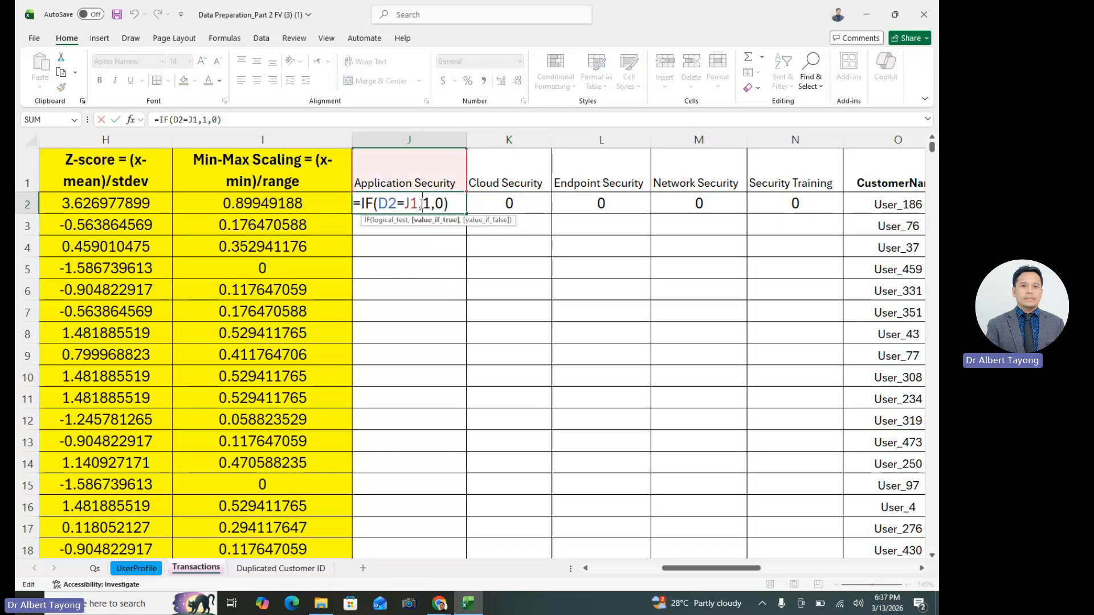
{"action": "left_click", "coordinate": [412, 204]}
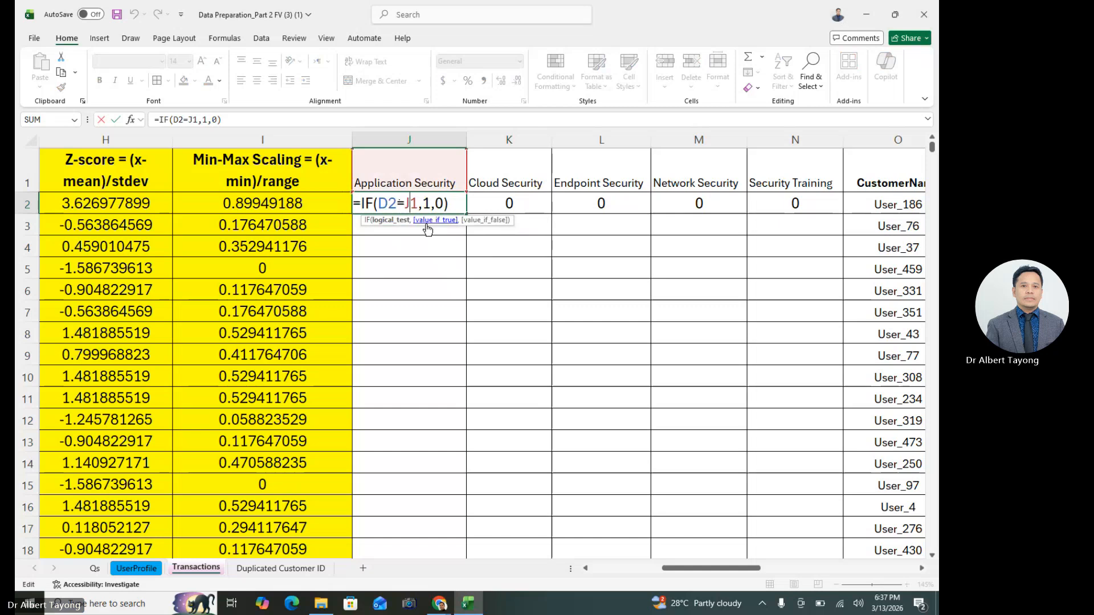
{"action": "type", "text": "$D2=J"}
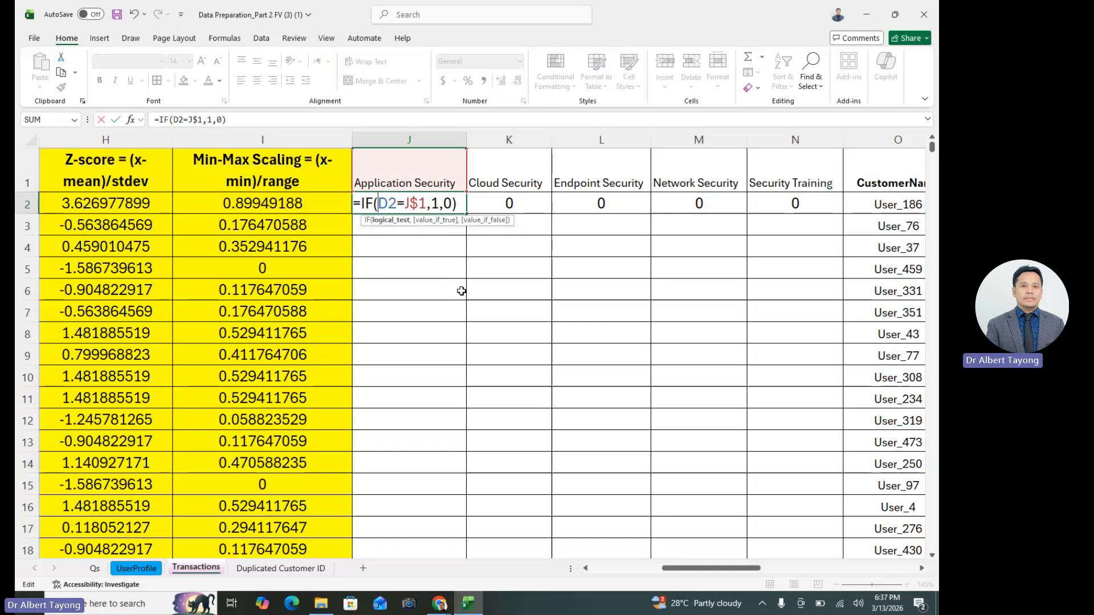
{"action": "type", "text": "$"}
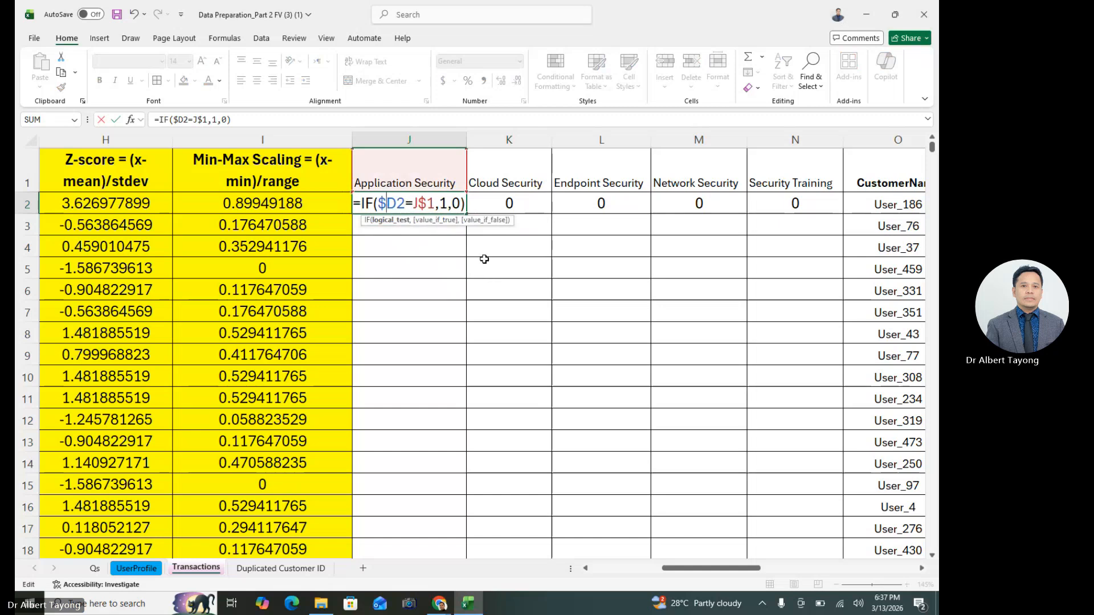
{"action": "key", "text": "Return"}
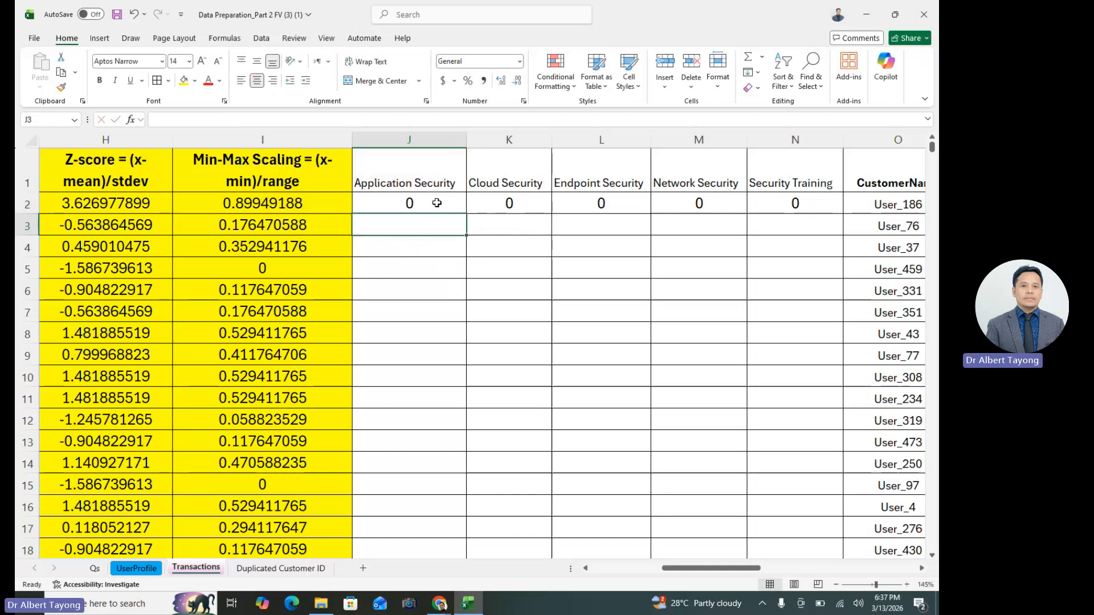
- Fill the corrected J2 formula across row 2 through the Security Training column, cells K2 to N2
{"action": "double_click", "coordinate": [437, 203]}
{"action": "left_click", "coordinate": [558, 284]}
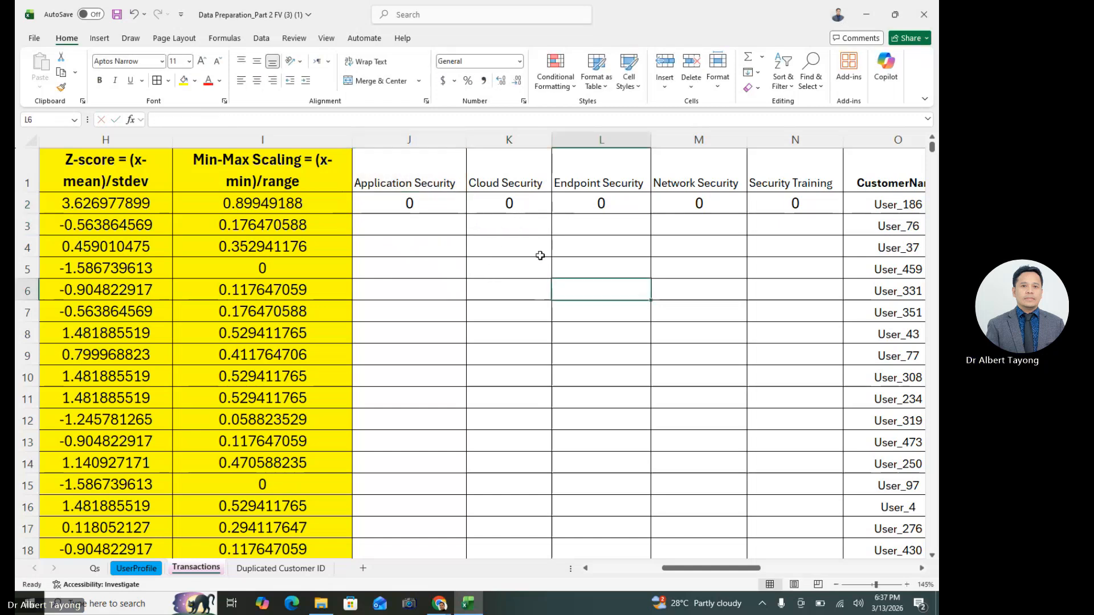
{"action": "left_click", "coordinate": [460, 209]}
{"action": "left_click_drag", "start_coordinate": [467, 216], "coordinate": [755, 225]}
- Inspect the filled formulas in K2, L2 and M2, checking the fixed Category reference and each column's header reference
{"action": "left_click", "coordinate": [502, 204]}
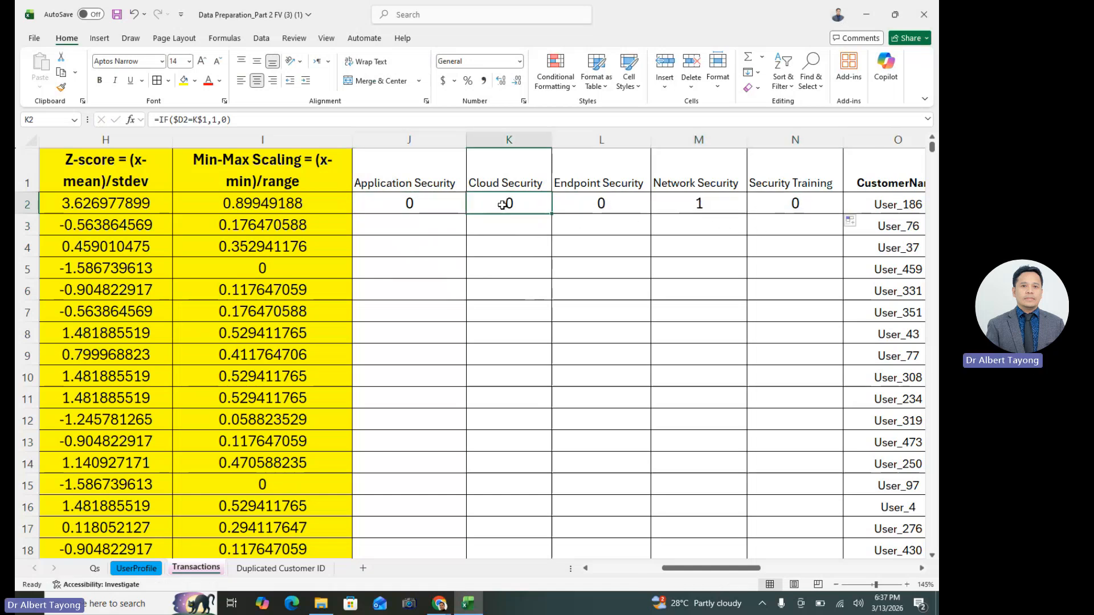
{"action": "double_click", "coordinate": [513, 202]}
{"action": "left_click_drag", "start_coordinate": [404, 204], "coordinate": [427, 204]}
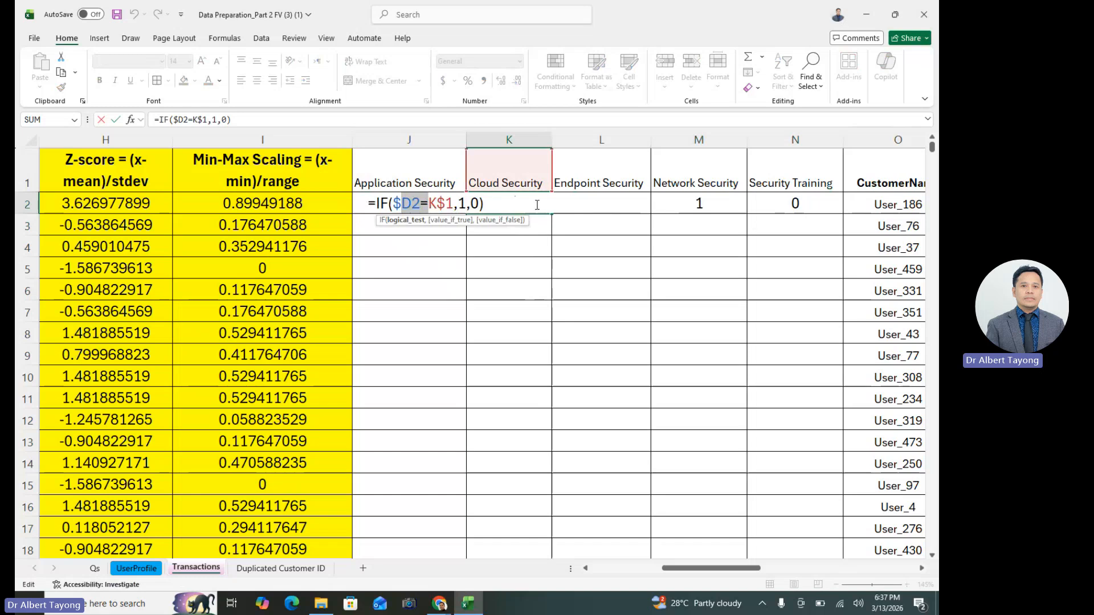
{"action": "key", "text": "Escape"}
{"action": "double_click", "coordinate": [510, 203]}
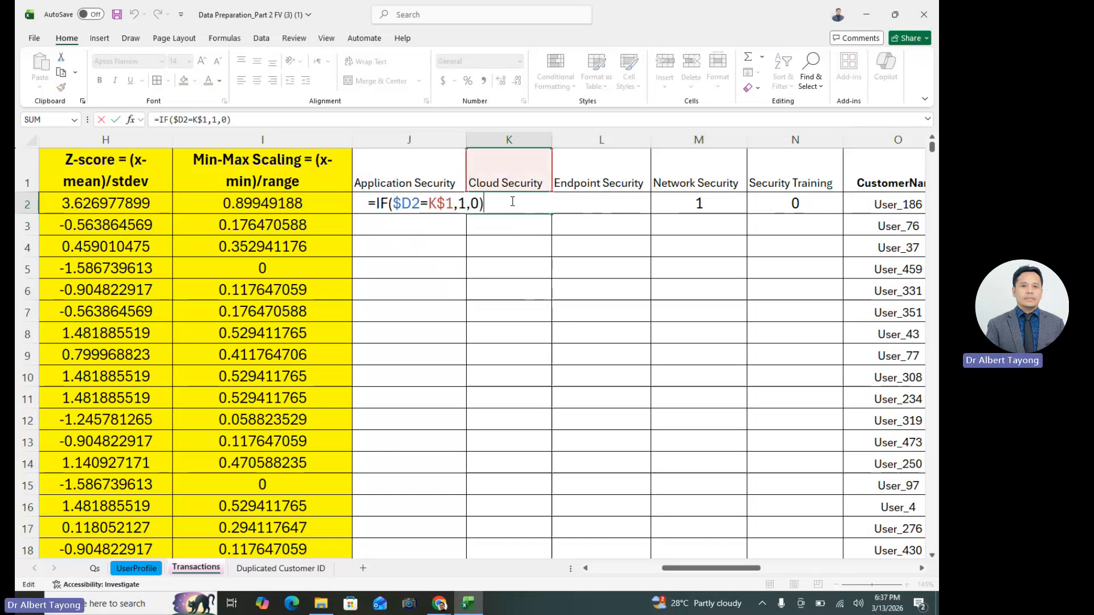
{"action": "left_click_drag", "start_coordinate": [428, 203], "coordinate": [445, 204]}
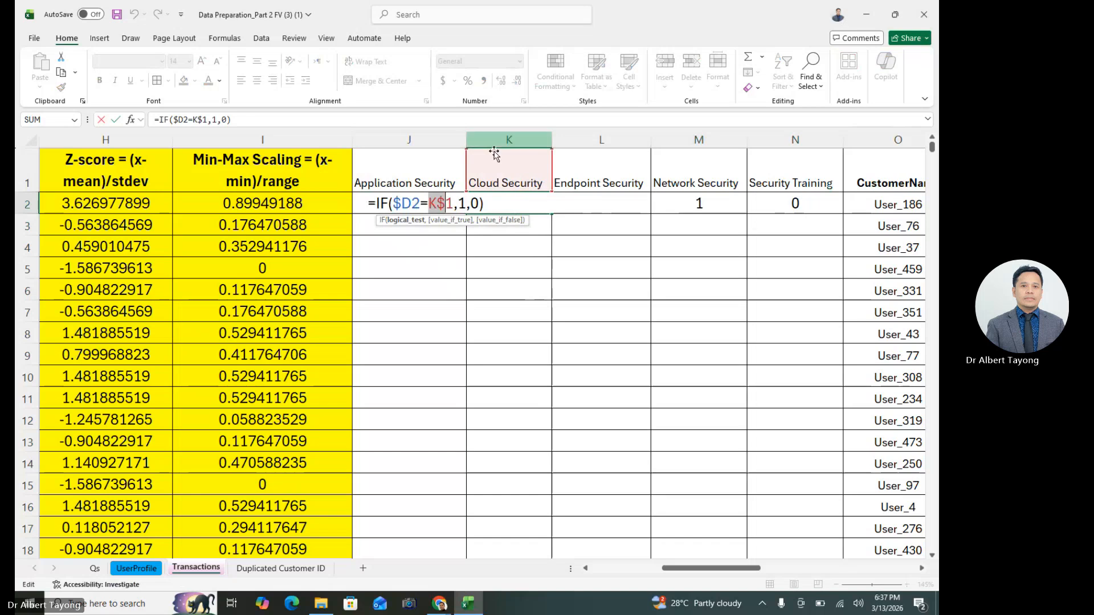
{"action": "key", "text": "Escape"}
{"action": "double_click", "coordinate": [589, 203]}
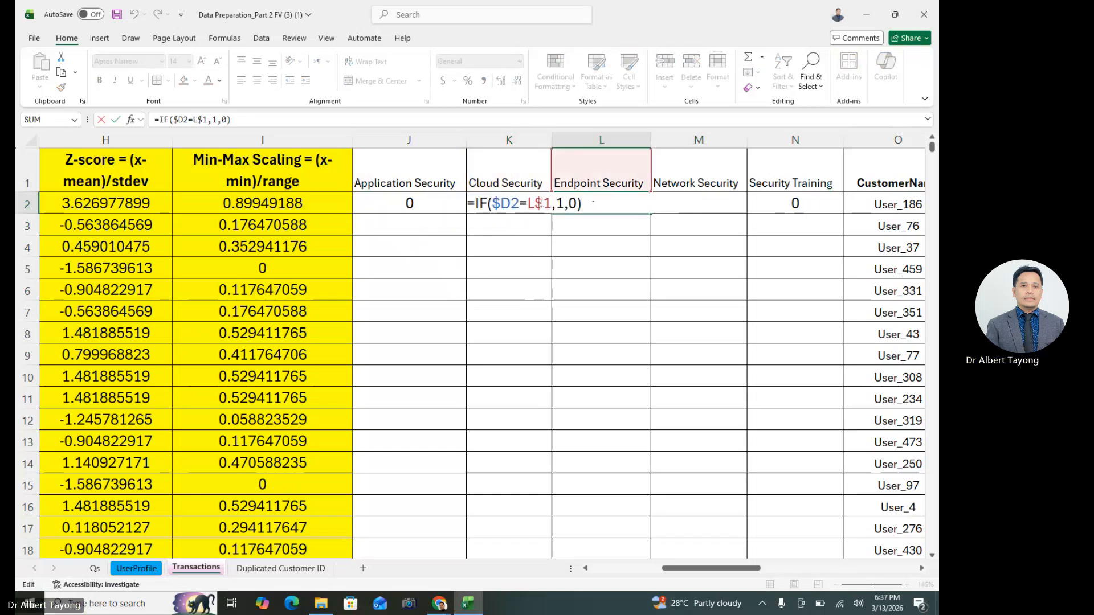
{"action": "double_click", "coordinate": [512, 206]}
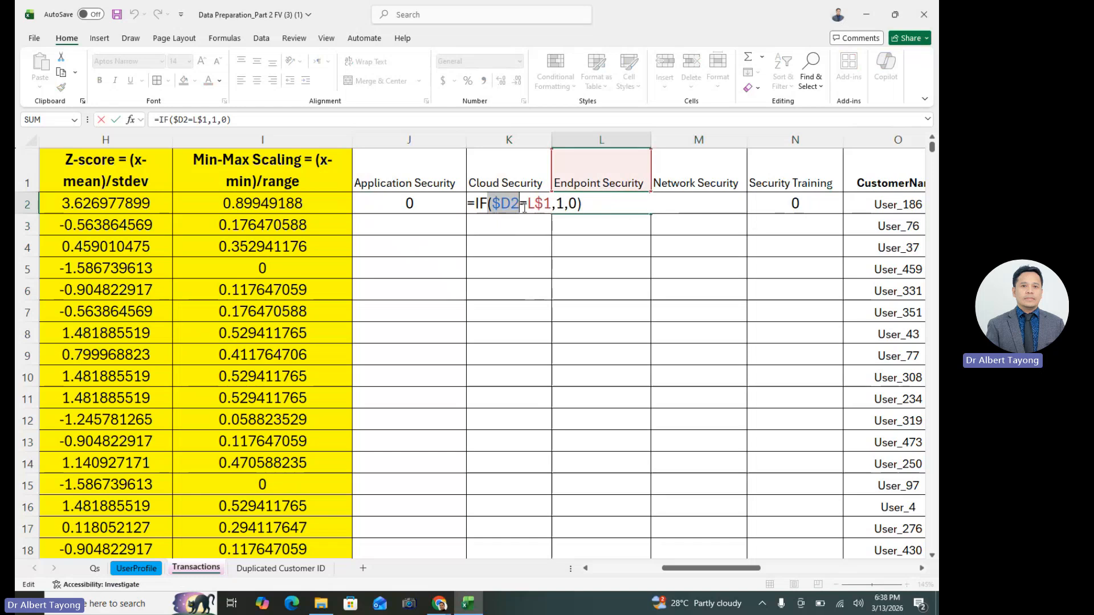
{"action": "key", "text": "Escape"}
{"action": "left_click", "coordinate": [694, 211]}
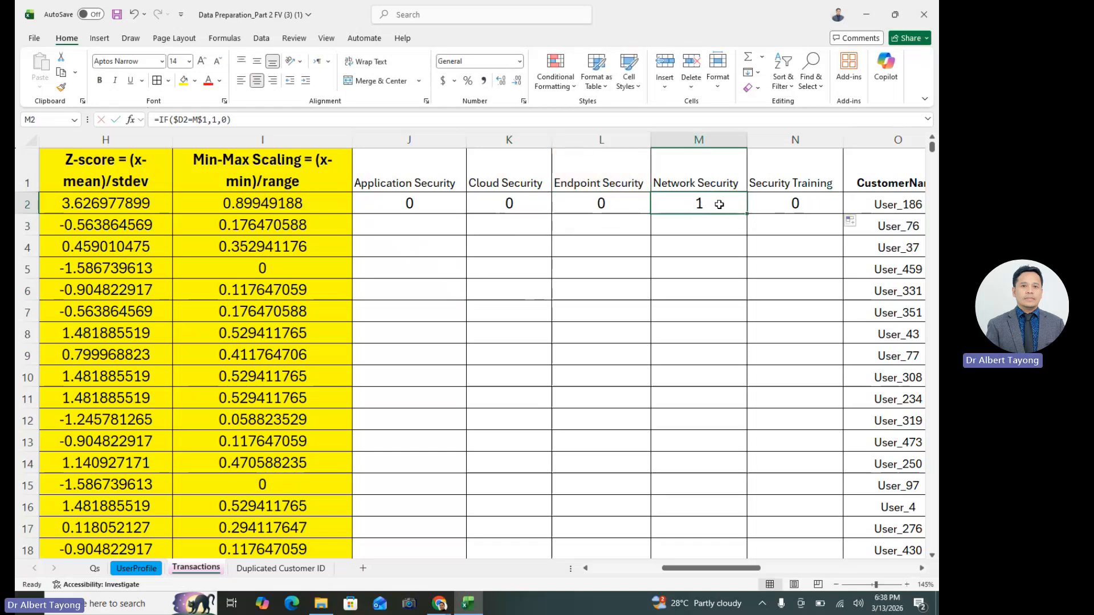
- Compare the Category value in D2 with the encoded values in row 2, particularly the Network Security cell M2
{"action": "left_click", "coordinate": [27, 203]}
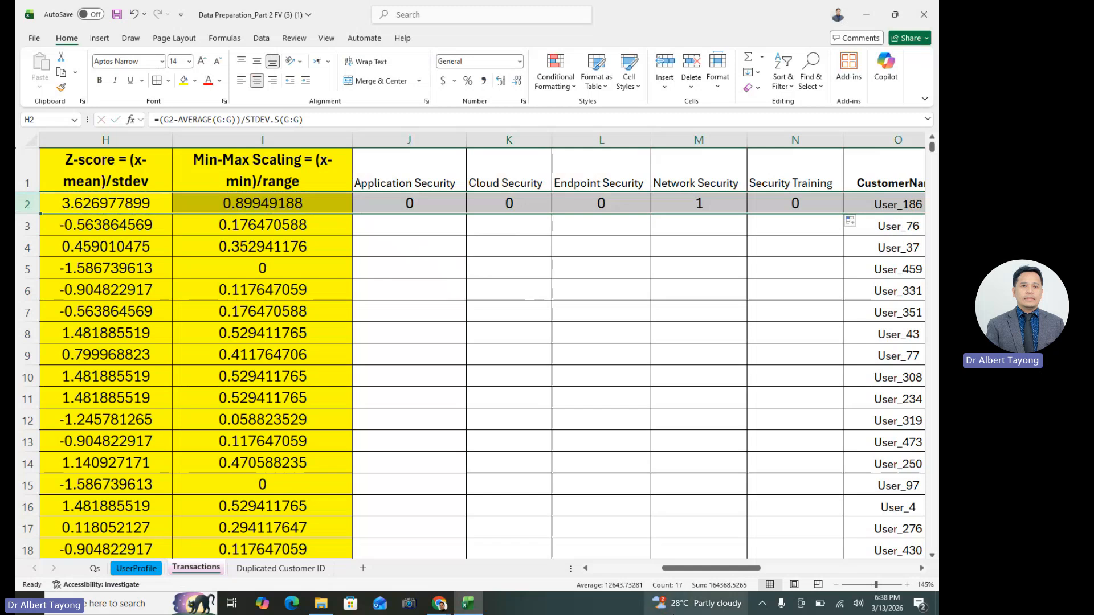
{"action": "left_click_drag", "start_coordinate": [693, 570], "coordinate": [755, 569]}
{"action": "left_click", "coordinate": [275, 205]}
{"action": "left_click", "coordinate": [251, 190]}
{"action": "left_click", "coordinate": [349, 202]}
{"action": "left_click", "coordinate": [237, 203]}
{"action": "left_click", "coordinate": [164, 205]}
{"action": "left_click", "coordinate": [309, 202]}
{"action": "left_click_drag", "start_coordinate": [731, 564], "coordinate": [242, 255]}
{"action": "left_click", "coordinate": [664, 224]}
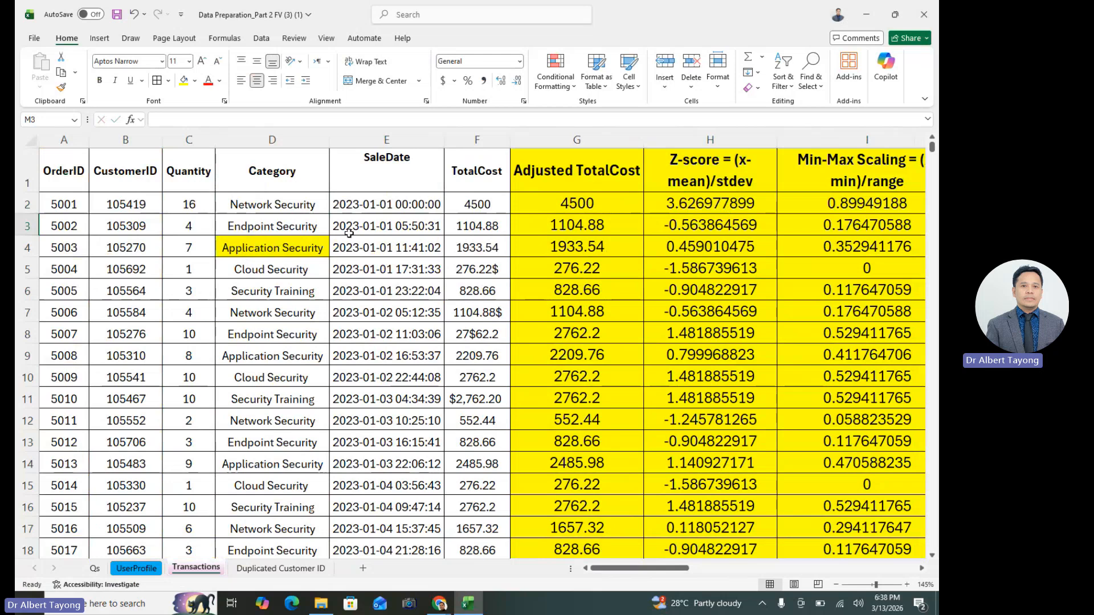
{"action": "left_click", "coordinate": [293, 209]}
{"action": "left_click_drag", "start_coordinate": [654, 568], "coordinate": [716, 570]}
{"action": "left_click", "coordinate": [776, 205]}
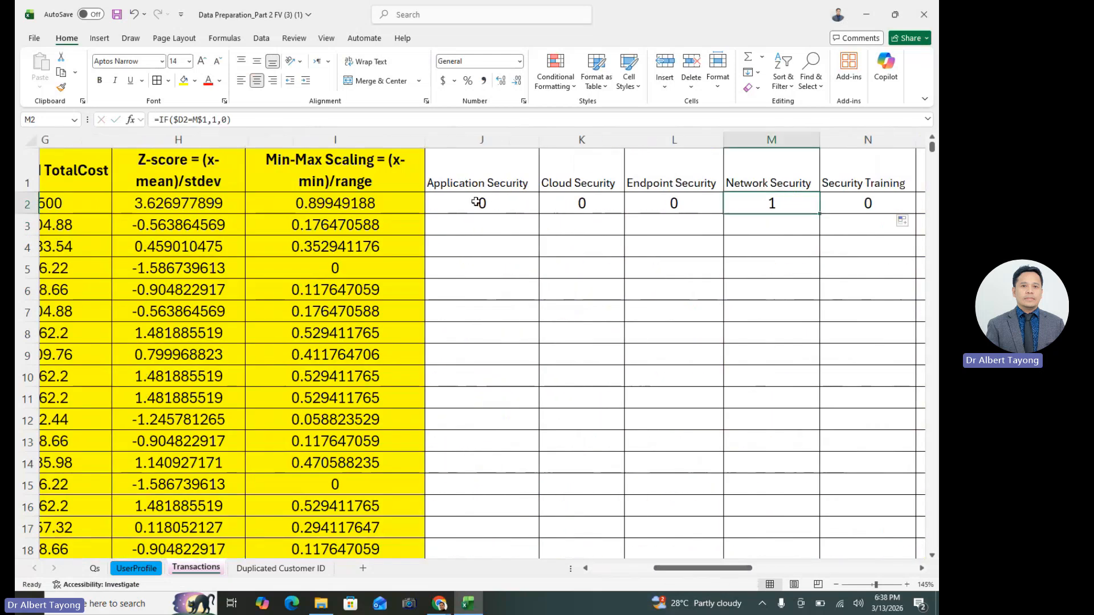
- Fill the formulas in J2:N2 down through all the transaction rows
{"action": "left_click_drag", "start_coordinate": [477, 203], "coordinate": [689, 205]}
{"action": "left_click", "coordinate": [724, 354]}
{"action": "left_click", "coordinate": [681, 398]}
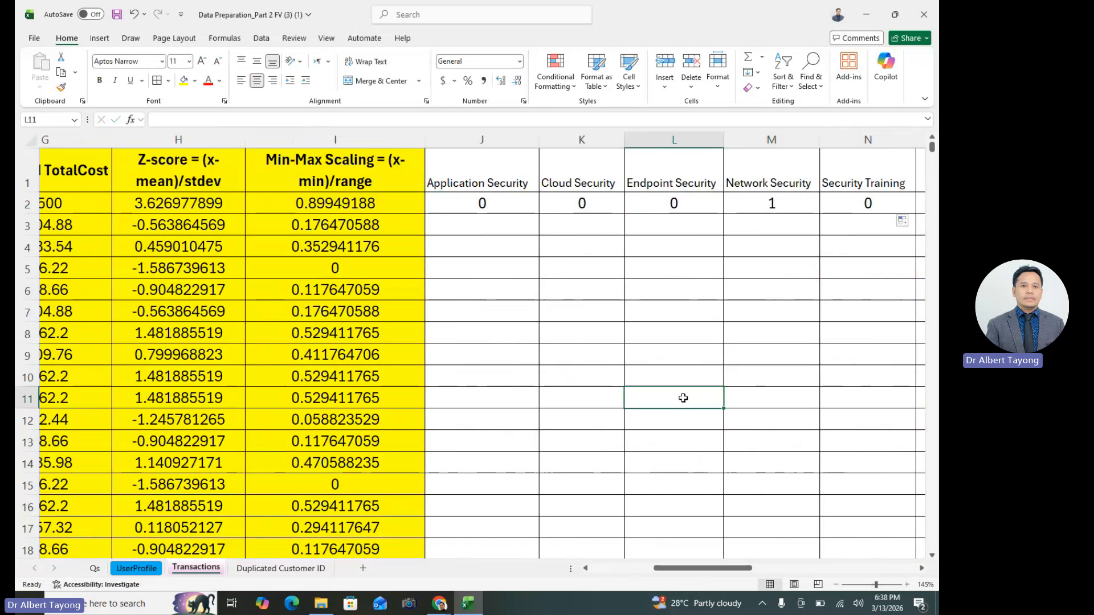
{"action": "left_click_drag", "start_coordinate": [475, 205], "coordinate": [872, 204]}
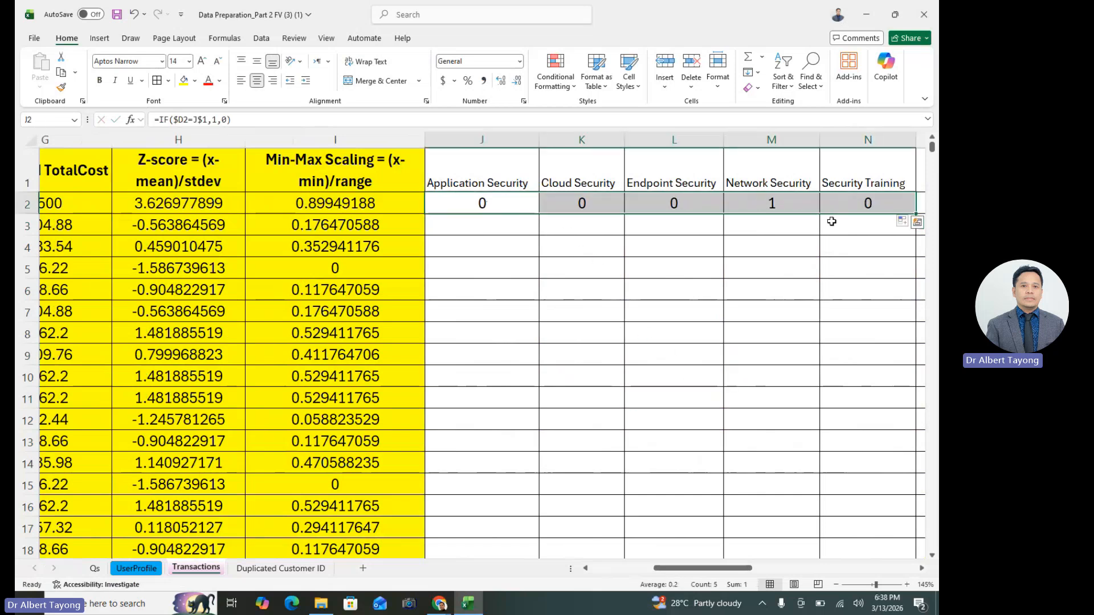
{"action": "left_click_drag", "start_coordinate": [775, 334], "coordinate": [804, 310]}
{"action": "left_click_drag", "start_coordinate": [477, 204], "coordinate": [661, 203]}
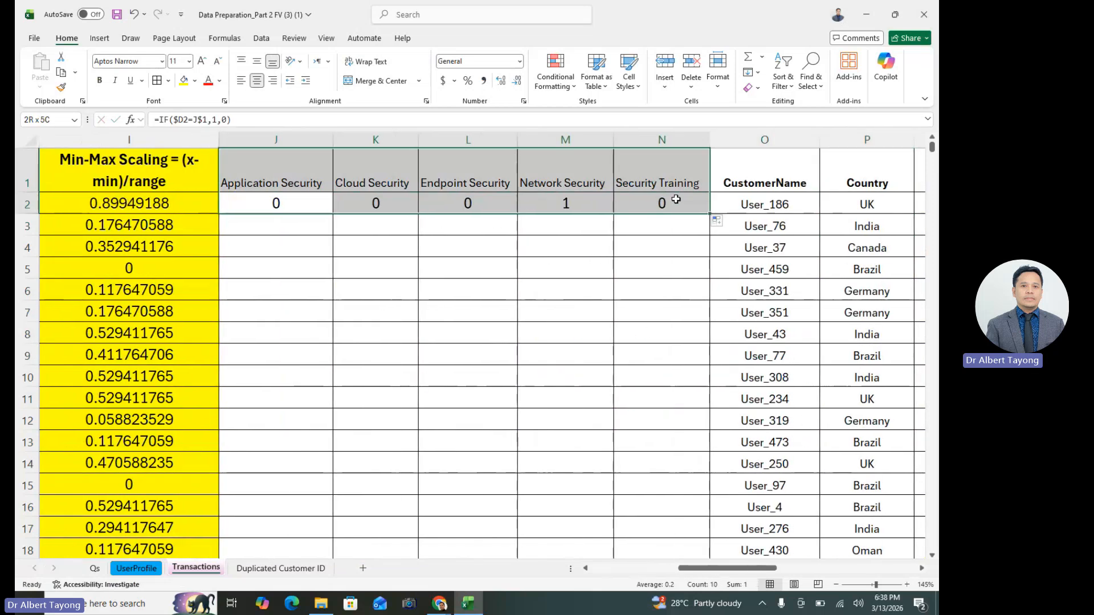
{"action": "double_click", "coordinate": [710, 213]}
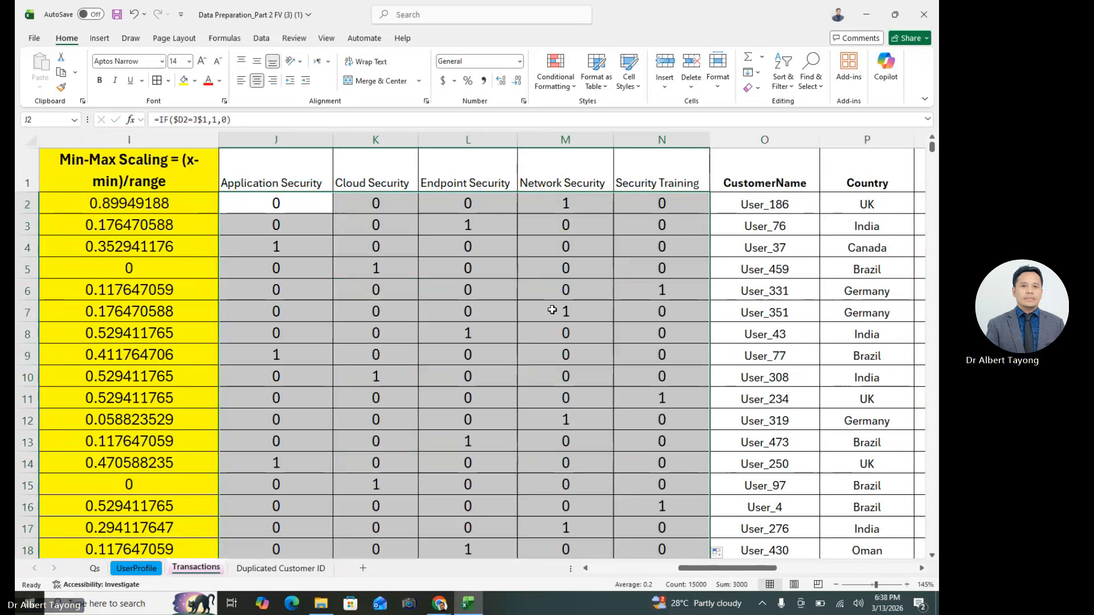
- Examine the filled category columns and check row 4's Application Security entry against its Category cell D4
{"action": "left_click", "coordinate": [521, 316]}
{"action": "left_click", "coordinate": [552, 391]}
{"action": "left_click", "coordinate": [559, 377]}
{"action": "left_click", "coordinate": [393, 308]}
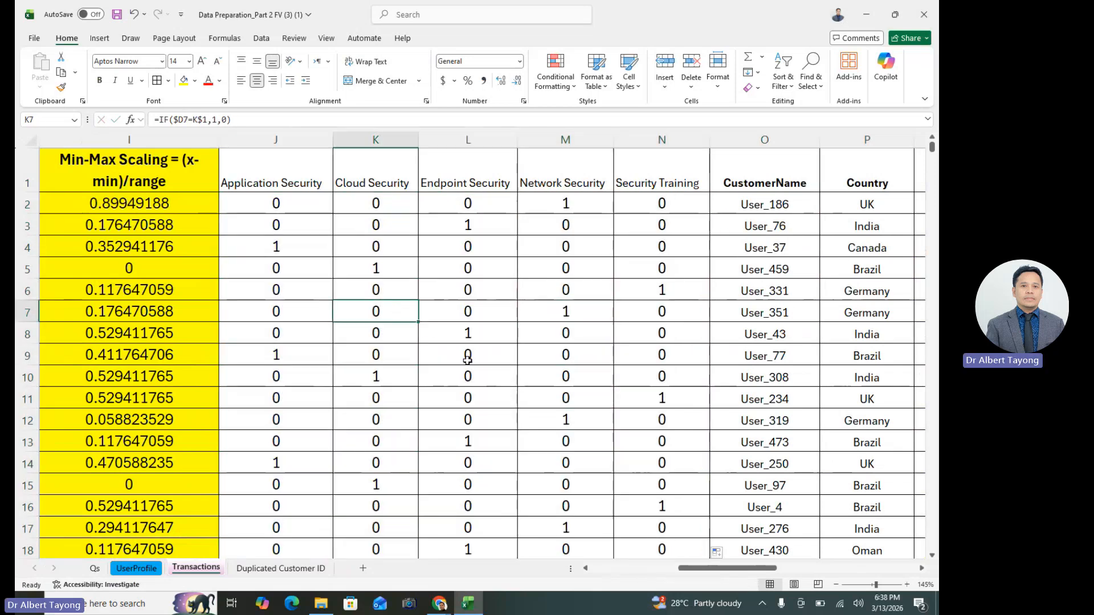
{"action": "left_click", "coordinate": [648, 361]}
{"action": "left_click", "coordinate": [410, 402]}
{"action": "left_click", "coordinate": [470, 412]}
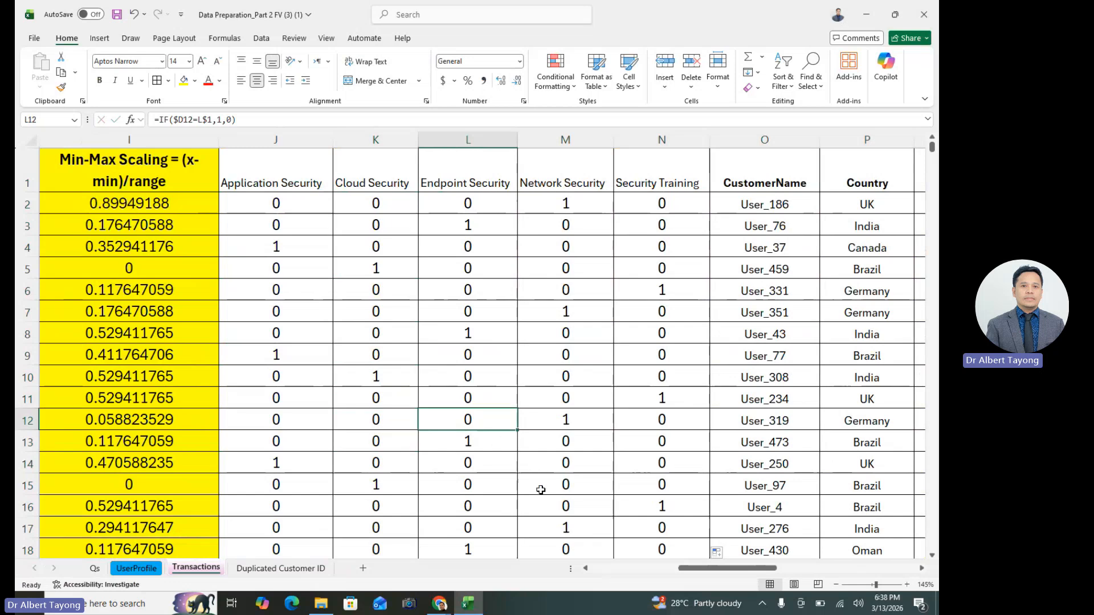
{"action": "left_click", "coordinate": [279, 256]}
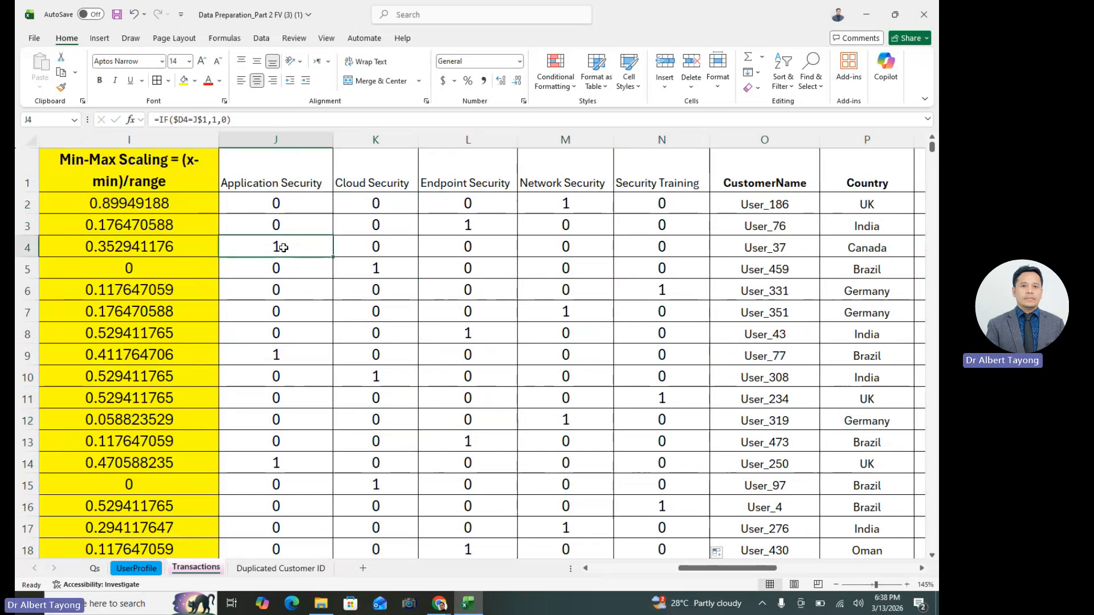
{"action": "left_click", "coordinate": [39, 252]}
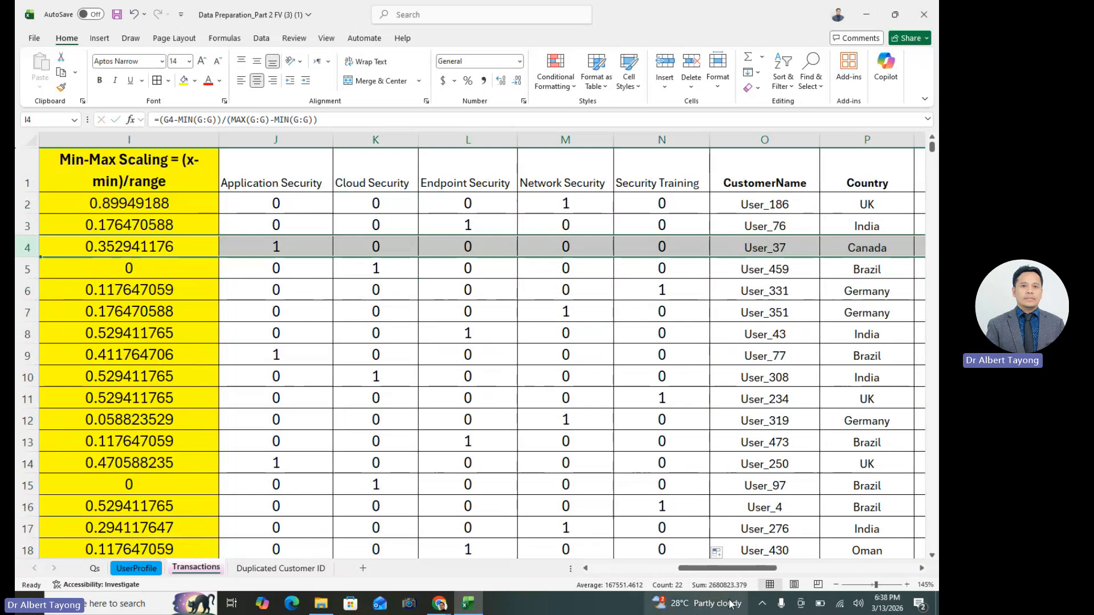
{"action": "left_click", "coordinate": [281, 244]}
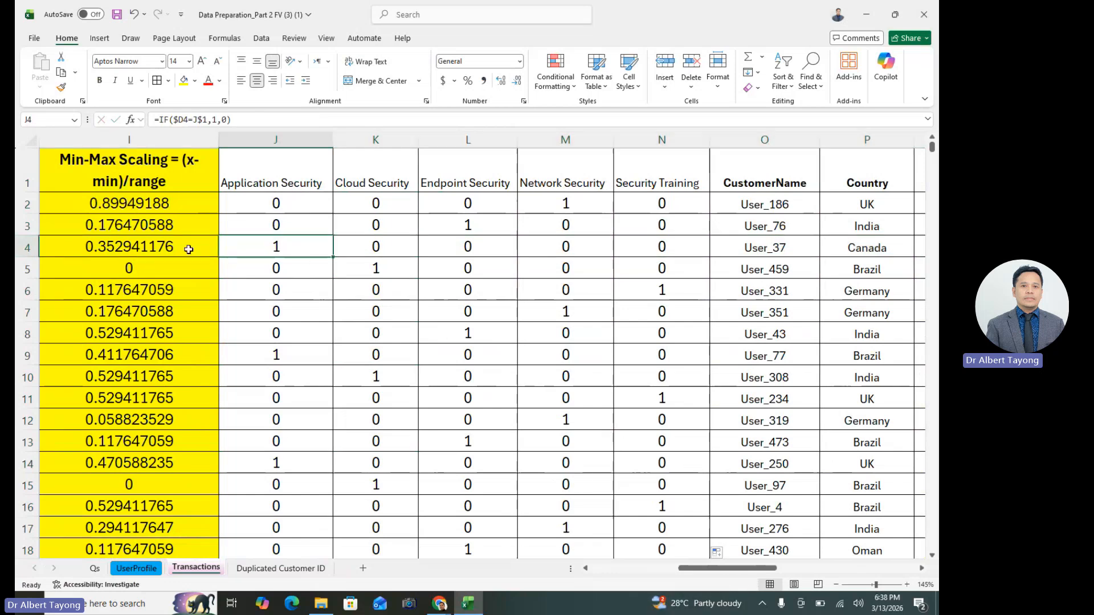
{"action": "left_click", "coordinate": [29, 246]}
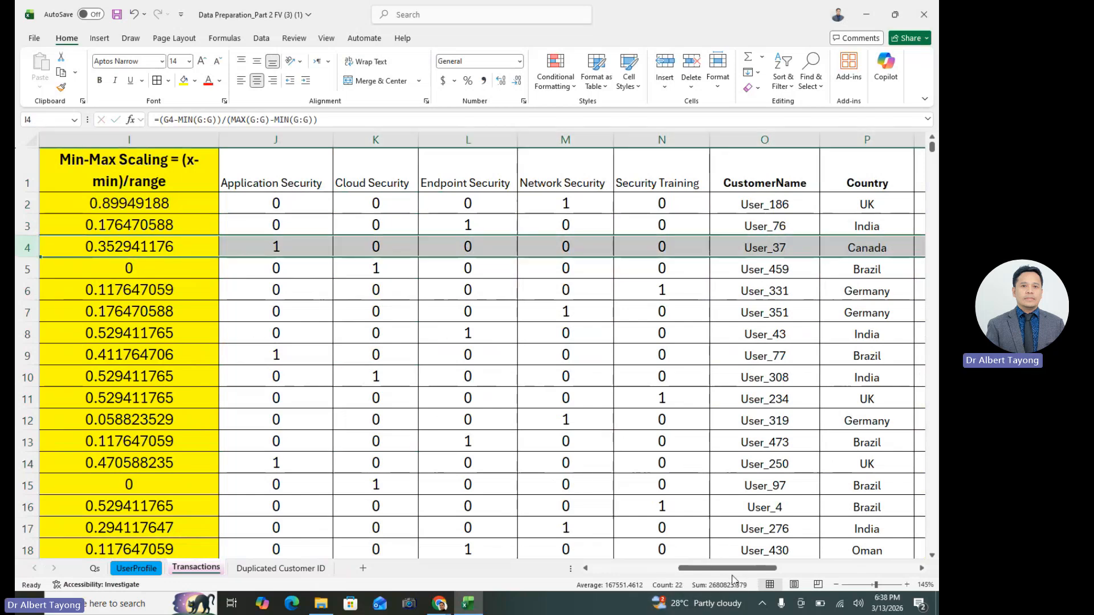
{"action": "scroll", "coordinate": [302, 249], "scroll_direction": "left", "scroll_amount": 10}
{"action": "left_click", "coordinate": [302, 249]}
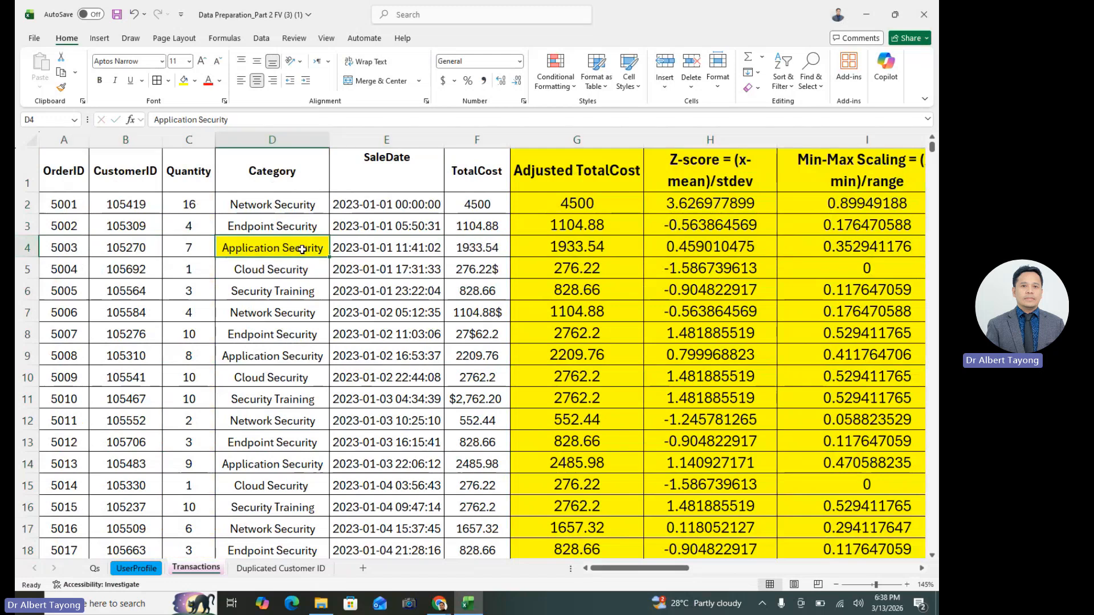
- Trace row 8's Endpoint Security entry in L8 back to Category cell D8 and highlight that cell yellow
{"action": "left_click_drag", "start_coordinate": [668, 568], "coordinate": [752, 571]}
{"action": "left_click", "coordinate": [365, 332]}
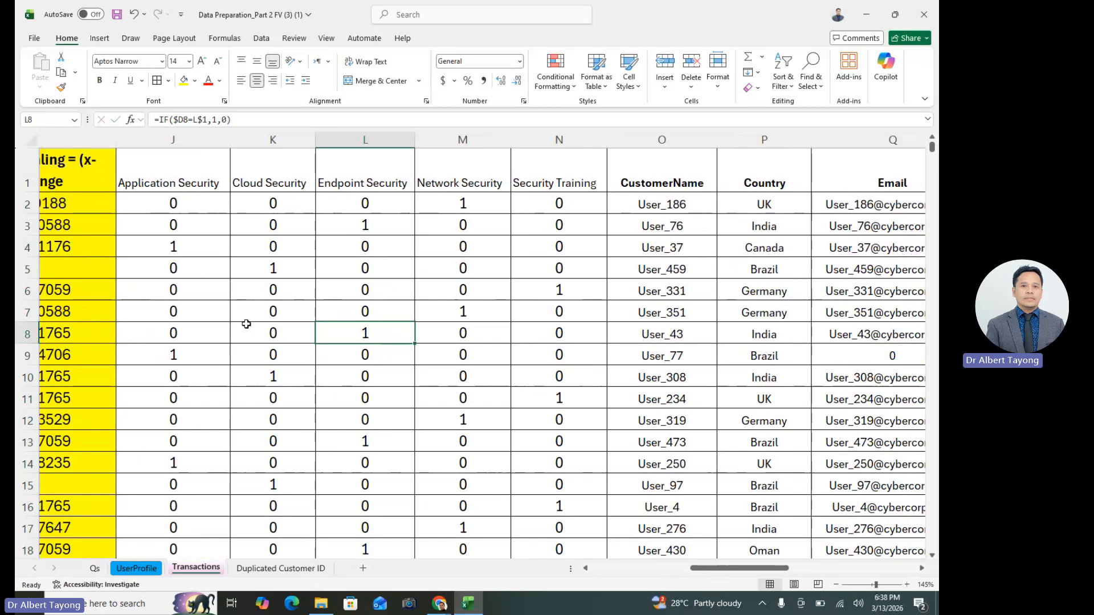
{"action": "left_click", "coordinate": [32, 335]}
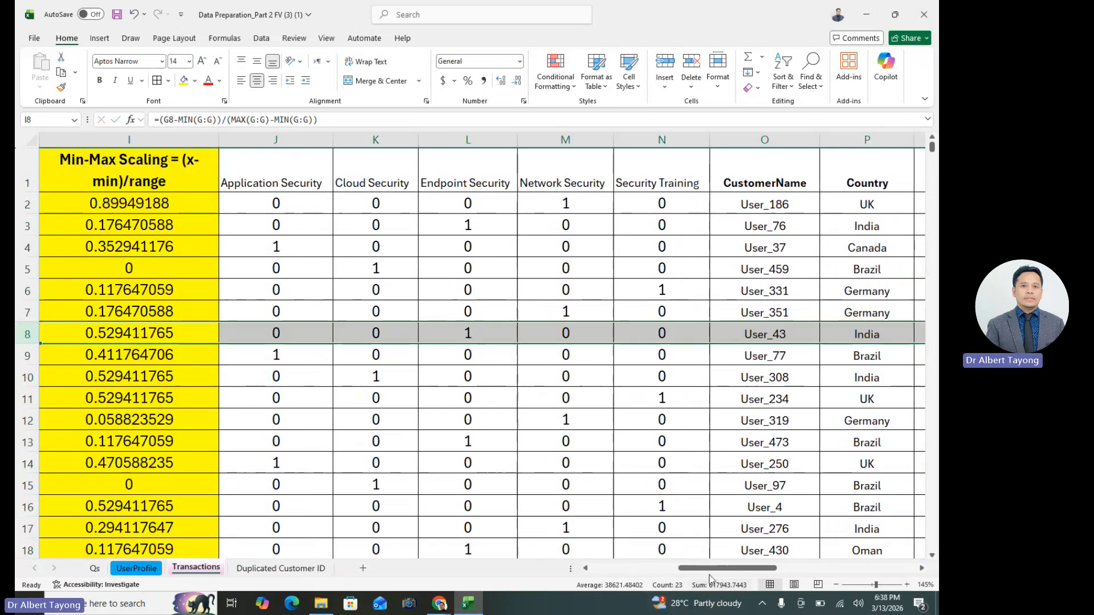
{"action": "left_click_drag", "start_coordinate": [709, 569], "coordinate": [623, 568]}
{"action": "left_click", "coordinate": [286, 332]}
{"action": "left_click", "coordinate": [185, 80]}
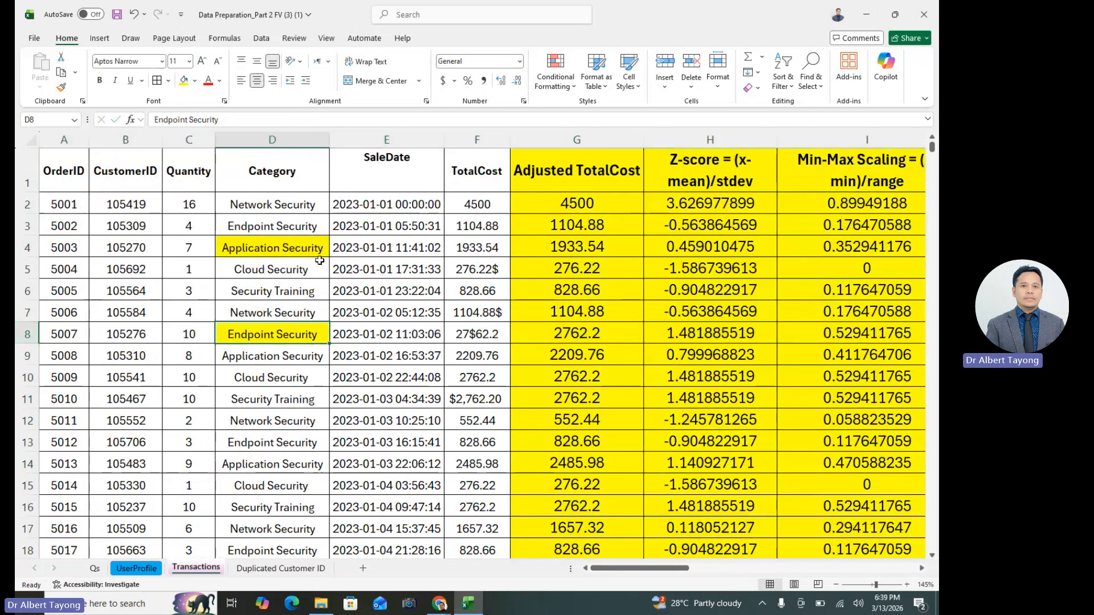
- Compare row 8's Category value with its encoded values across the five category columns J to N
{"action": "left_click", "coordinate": [419, 326]}
{"action": "key", "text": "Right"}
{"action": "key", "text": "Right"}
{"action": "key", "text": "Right"}
{"action": "key", "text": "Right"}
{"action": "key", "text": "Right"}
{"action": "key", "text": "Right"}
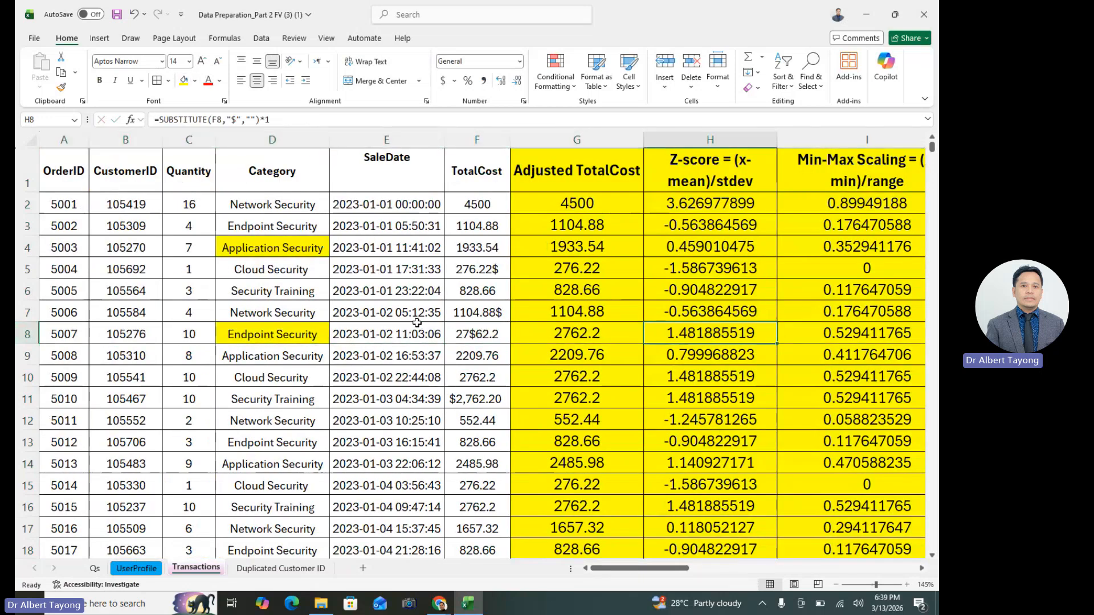
{"action": "scroll", "coordinate": [417, 323], "scroll_direction": "right", "scroll_amount": 5}
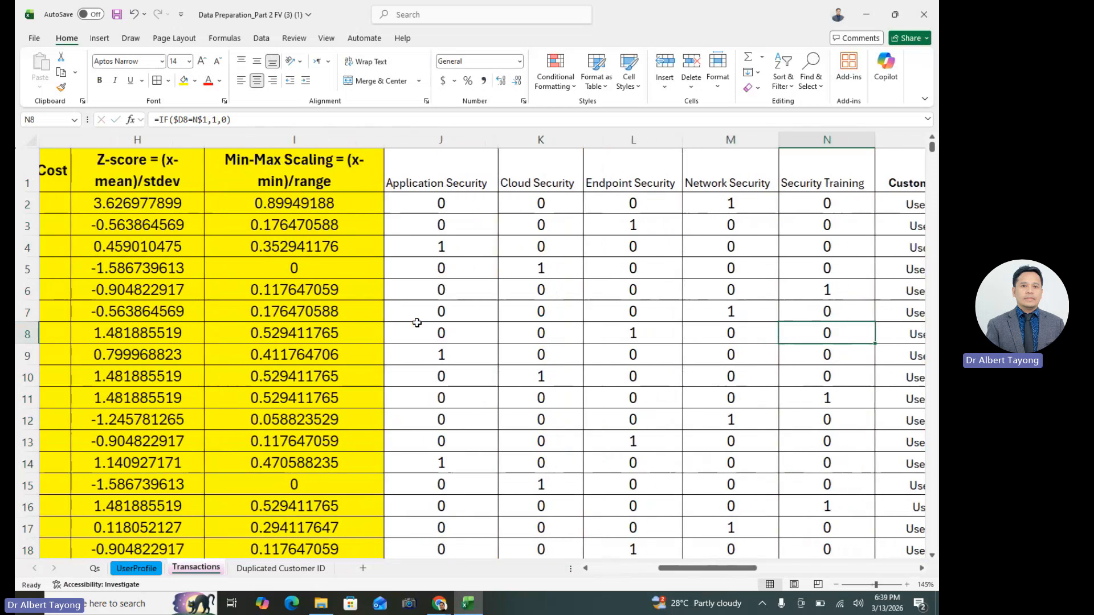
{"action": "key", "text": "Right"}
{"action": "key", "text": "Right"}
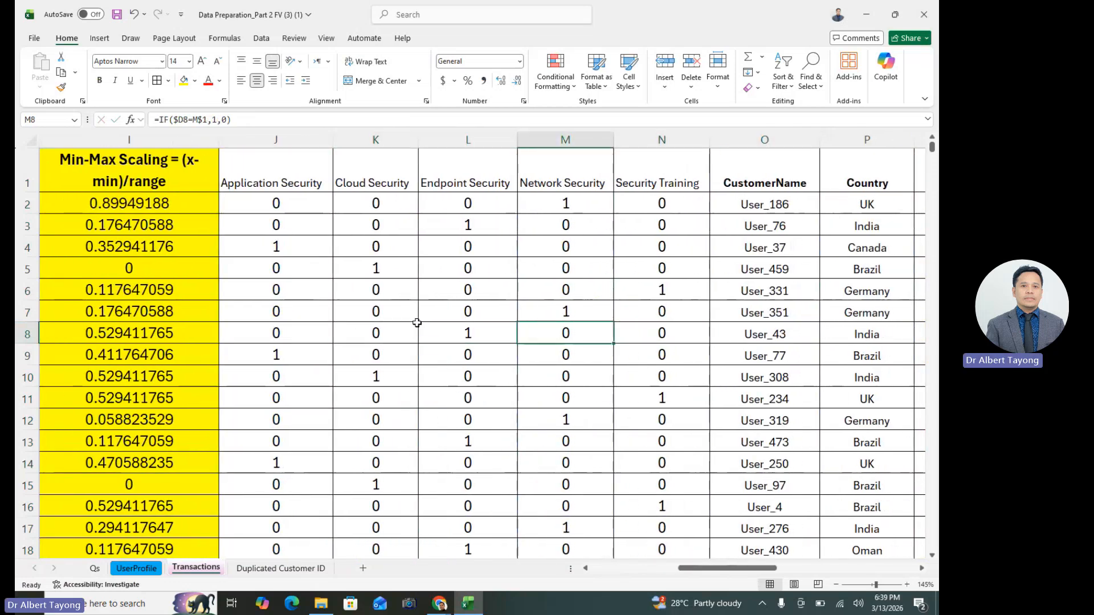
- Examine the IF formula in J2, particularly the locked references $D2 and J$1
{"action": "double_click", "coordinate": [299, 207]}
{"action": "left_click_drag", "start_coordinate": [229, 203], "coordinate": [360, 215]}
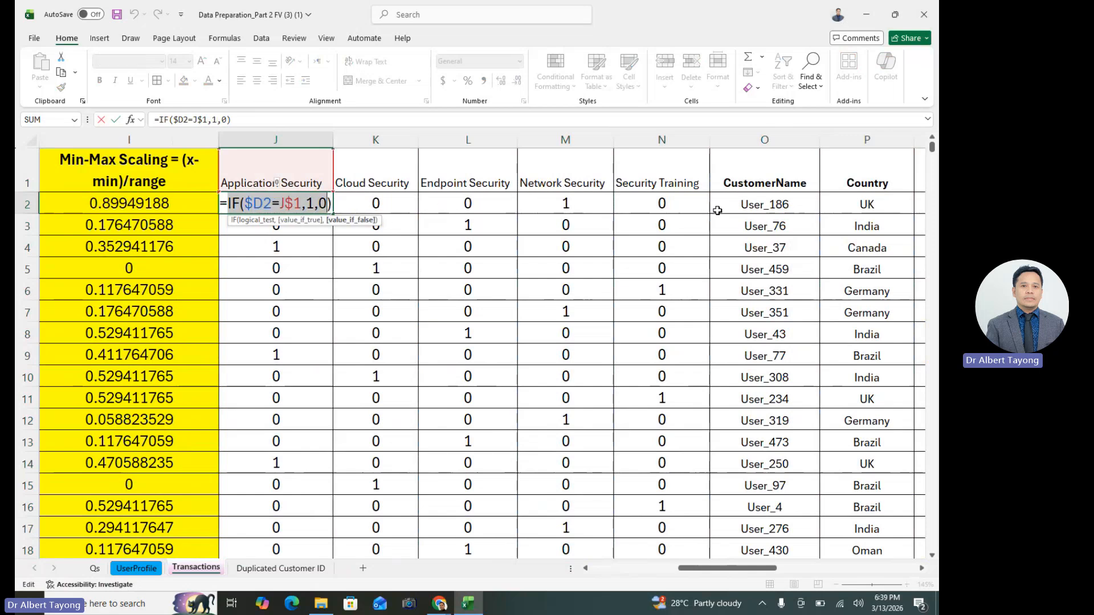
{"action": "left_click", "coordinate": [279, 203]}
{"action": "left_click_drag", "start_coordinate": [285, 205], "coordinate": [295, 205]}
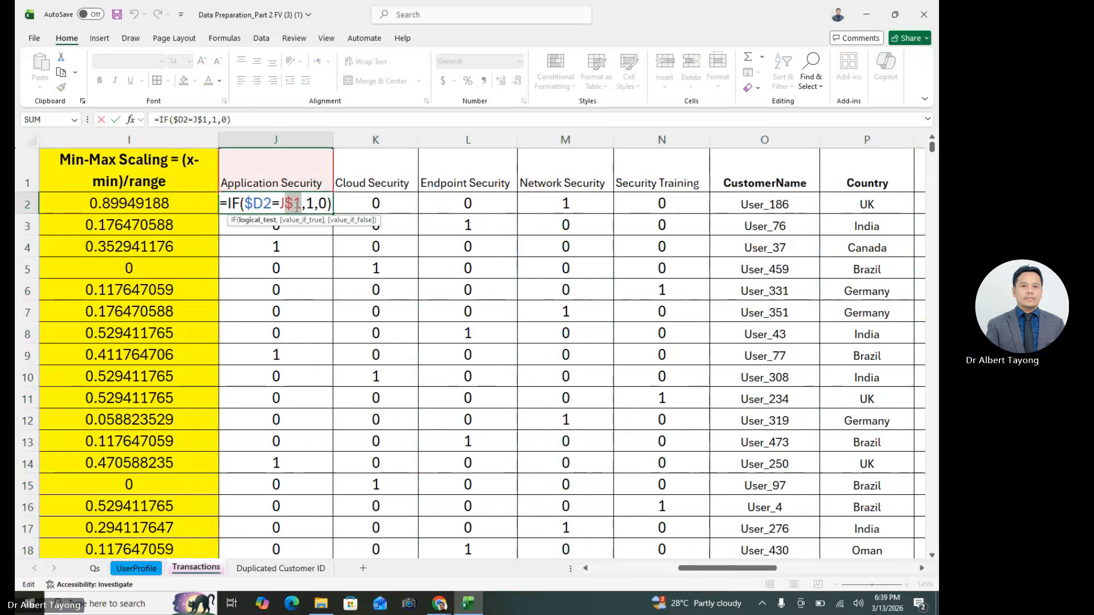
{"action": "left_click", "coordinate": [287, 205]}
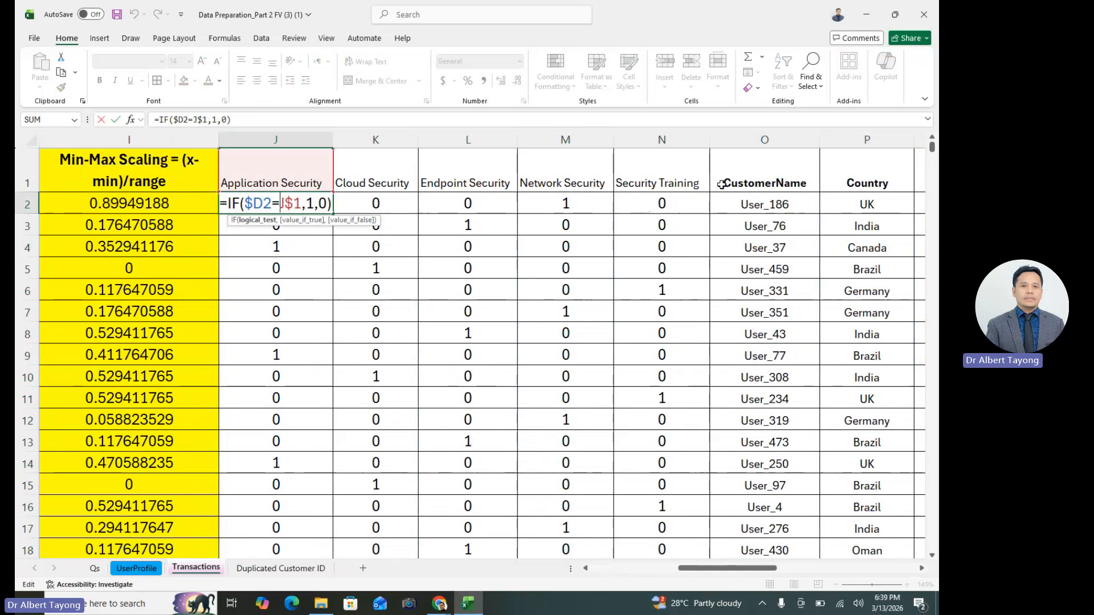
{"action": "double_click", "coordinate": [248, 204]}
{"action": "left_click", "coordinate": [249, 204]}
{"action": "left_click_drag", "start_coordinate": [264, 203], "coordinate": [249, 203]}
{"action": "left_click", "coordinate": [266, 205]}
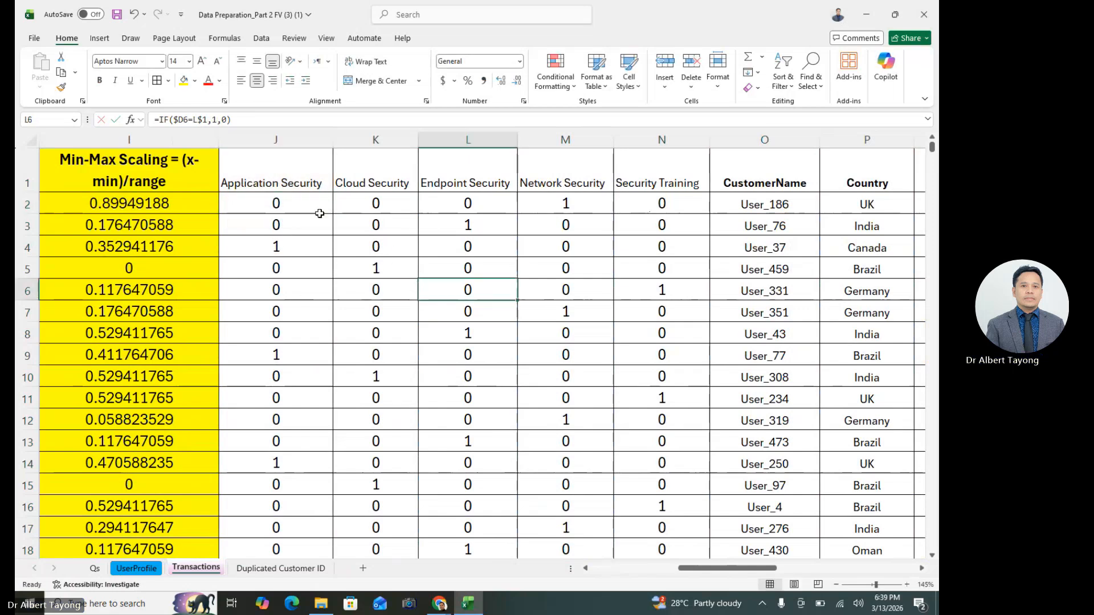
- Review the Application Security formula in J2 against the formulas and values of the neighbouring category columns
{"action": "left_click", "coordinate": [267, 204]}
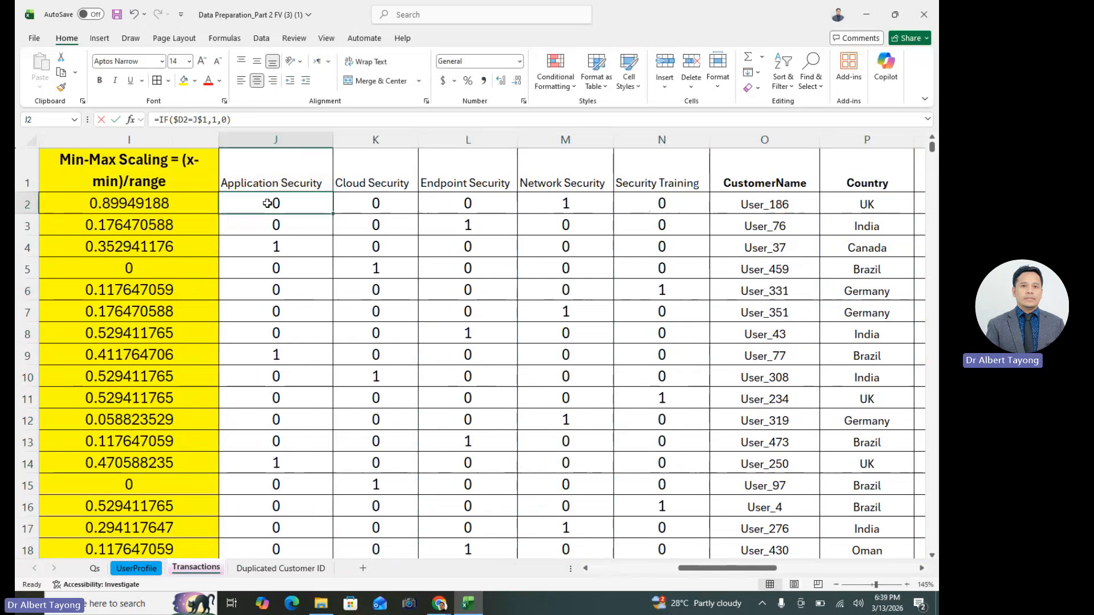
{"action": "double_click", "coordinate": [266, 204]}
{"action": "key", "text": "Escape"}
{"action": "left_click", "coordinate": [418, 209]}
{"action": "left_click", "coordinate": [465, 204]}
{"action": "left_click", "coordinate": [561, 208]}
{"action": "left_click", "coordinate": [678, 218]}
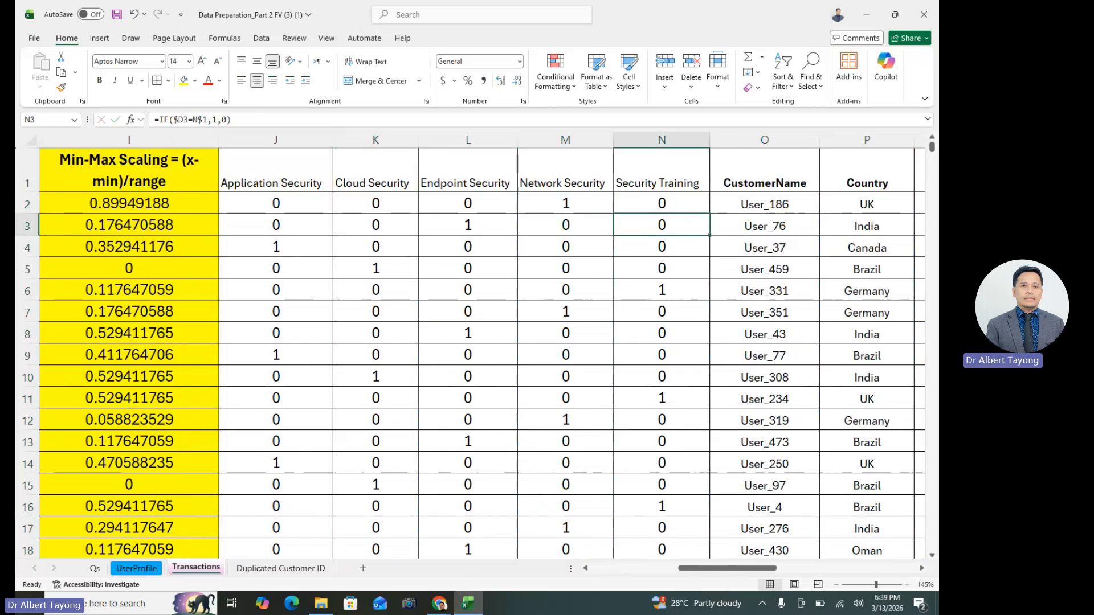
{"action": "left_click", "coordinate": [542, 405]}
{"action": "left_click_drag", "start_coordinate": [315, 222], "coordinate": [655, 355]}
{"action": "left_click", "coordinate": [516, 460]}
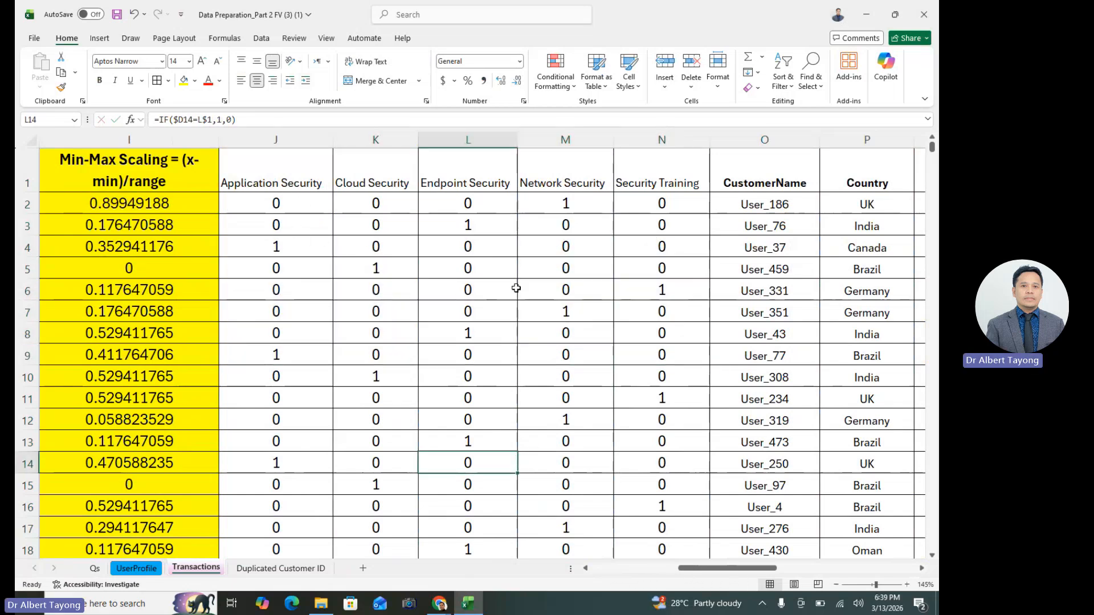
- Read task f on the Qs sheet about TotalCost outliers and the box plot
{"action": "left_click", "coordinate": [95, 568]}
{"action": "scroll", "coordinate": [166, 496], "scroll_direction": "down", "scroll_amount": 1}
{"action": "left_click", "coordinate": [546, 339]}
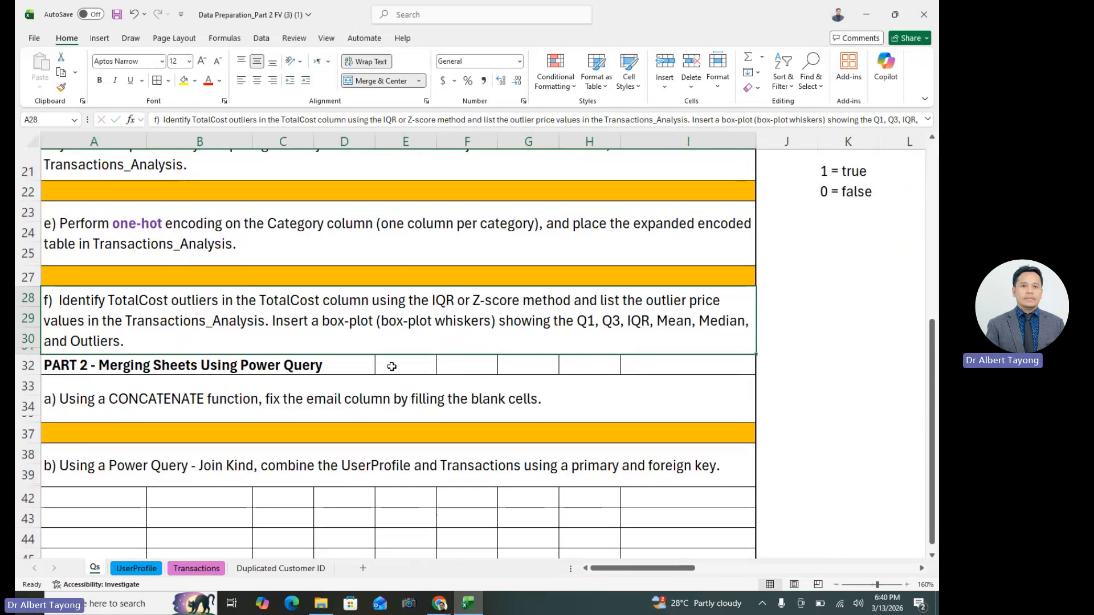
- Enter the label "Q1 = 1ST QUARTILE" in X10 of the Transactions sheet, below the 2024 Min/Max summary, and autofit column X
{"action": "left_click", "coordinate": [196, 568]}
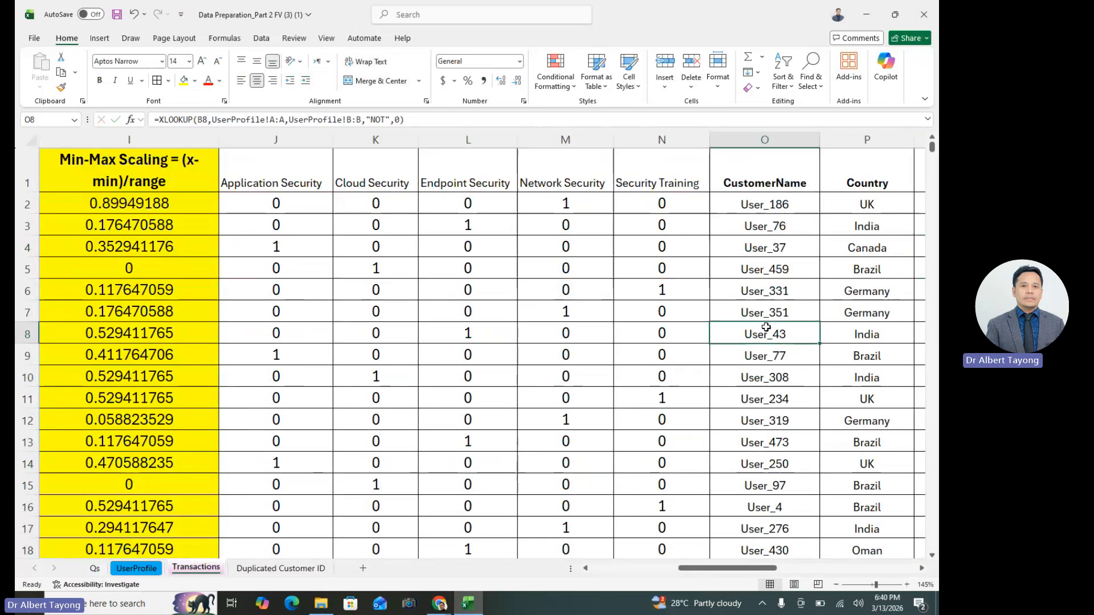
{"action": "scroll", "coordinate": [567, 351], "scroll_direction": "down", "scroll_amount": 8}
{"action": "scroll", "coordinate": [416, 380], "scroll_direction": "up", "scroll_amount": 8}
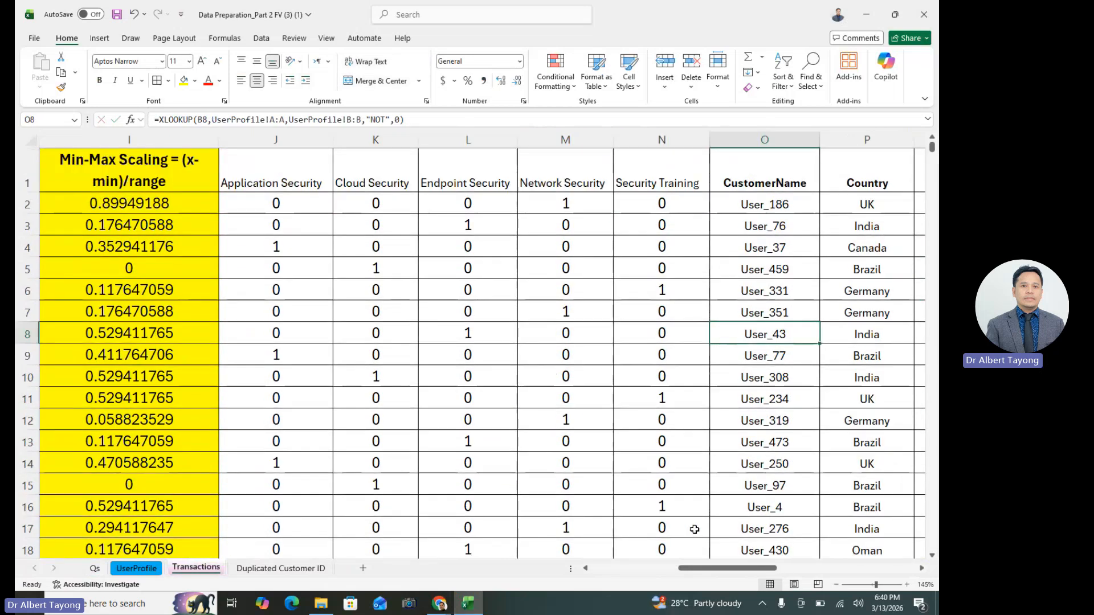
{"action": "left_click_drag", "start_coordinate": [706, 568], "coordinate": [837, 568]}
{"action": "left_click", "coordinate": [422, 397]}
{"action": "scroll", "coordinate": [567, 345], "scroll_direction": "down", "scroll_amount": 1}
{"action": "left_click", "coordinate": [592, 340]}
{"action": "scroll", "coordinate": [557, 357], "scroll_direction": "down", "scroll_amount": 1}
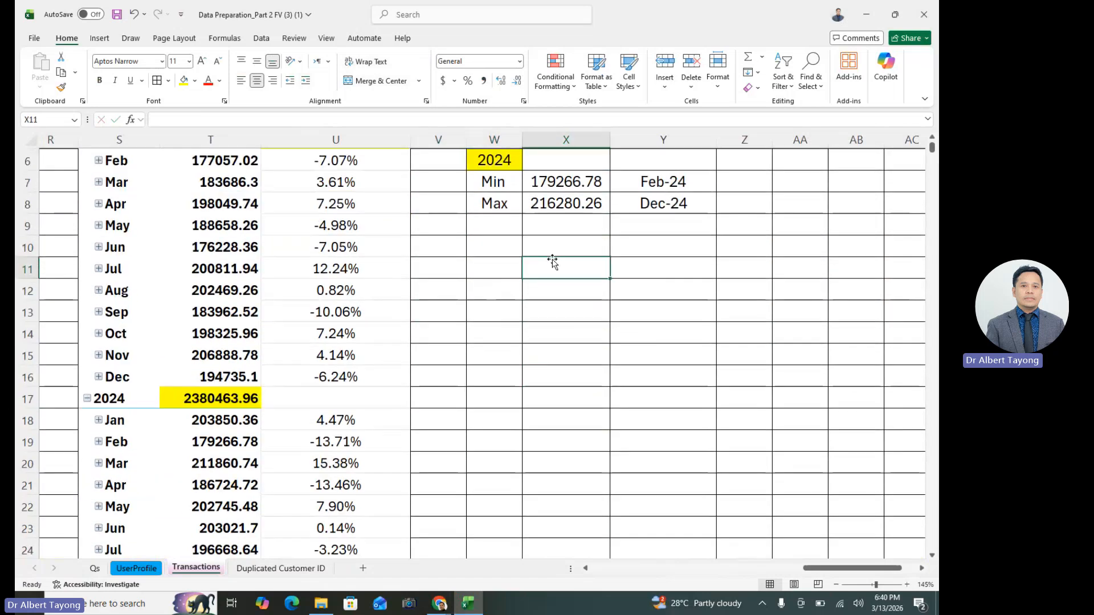
{"action": "key", "text": "Up"}
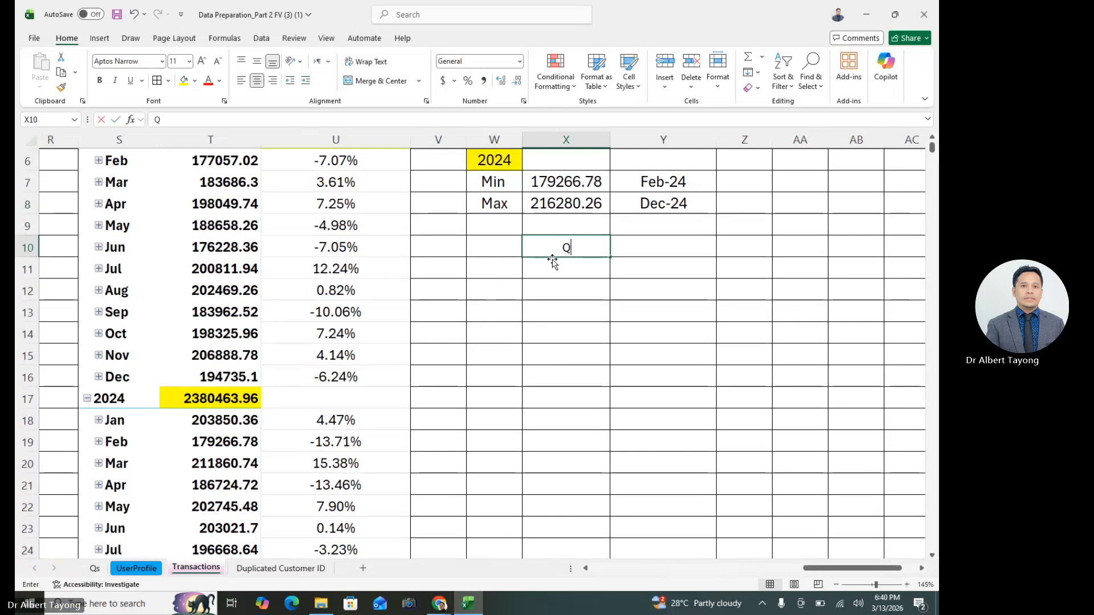
{"action": "type", "text": "Q1 = 1ST Q"}
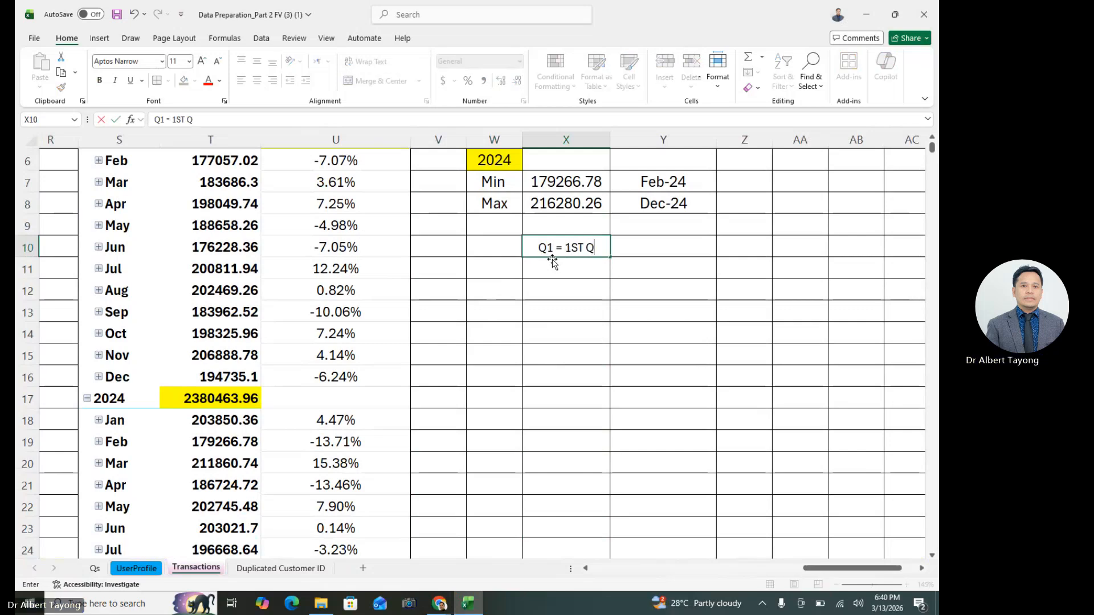
{"action": "type", "text": "UARTILE"}
{"action": "key", "text": "Return"}
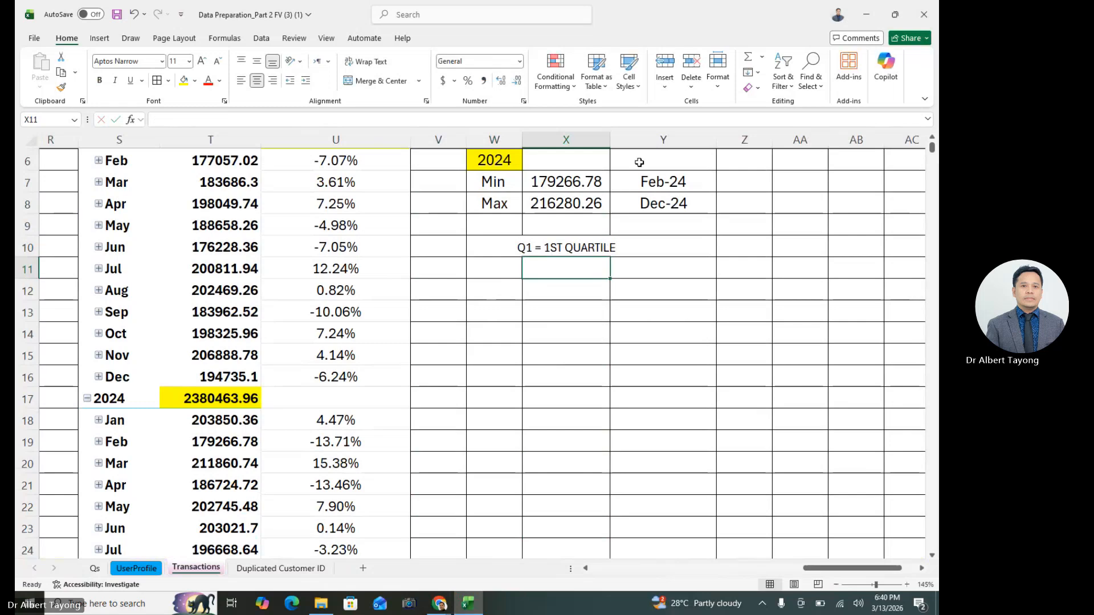
{"action": "double_click", "coordinate": [604, 144]}
- Copy the first-quartile label from X10 into X11
{"action": "left_click", "coordinate": [590, 248]}
{"action": "key", "text": "ctrl+c"}
{"action": "left_click", "coordinate": [587, 295]}
{"action": "left_click", "coordinate": [588, 268]}
{"action": "key", "text": "ctrl+v"}
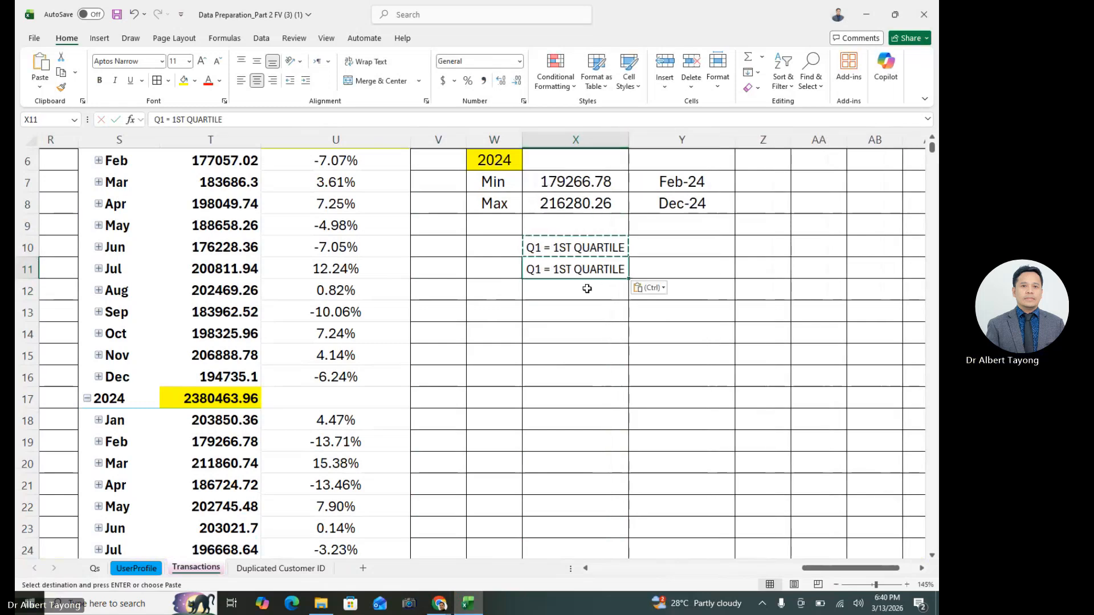
- Change the copied label in X11 to "Q3 = 3RD QUARTILE"
{"action": "double_click", "coordinate": [538, 269]}
{"action": "key", "text": "BackSpace"}
{"action": "type", "text": "3"}
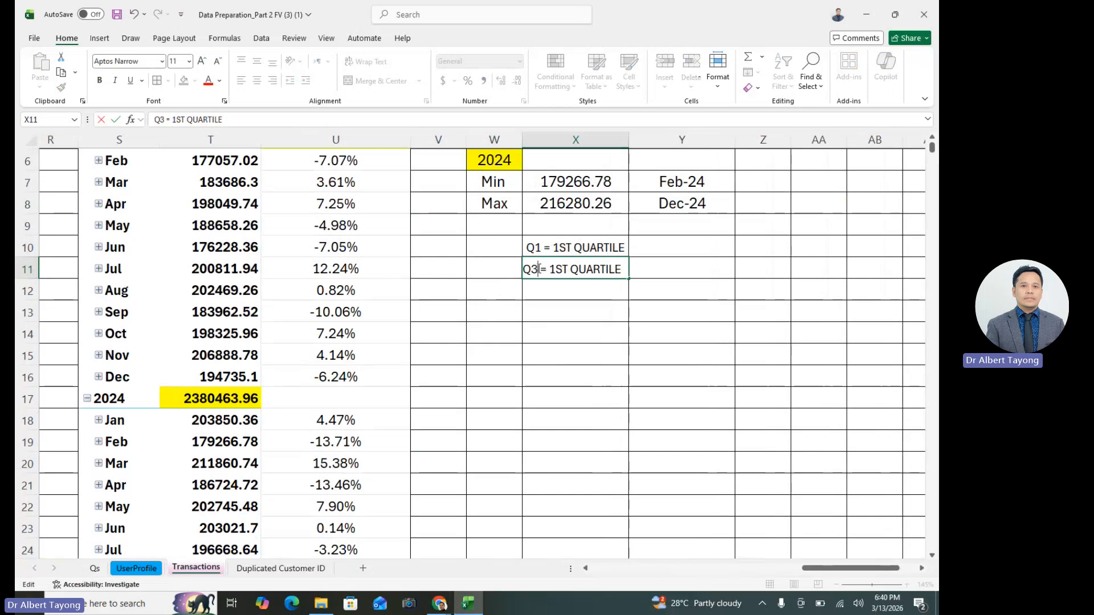
{"action": "key", "text": "Right"}
{"action": "key", "text": "Right"}
{"action": "key", "text": "Right"}
{"action": "key", "text": "Delete"}
{"action": "key", "text": "Delete"}
{"action": "key", "text": "Delete"}
{"action": "key", "text": "Delete"}
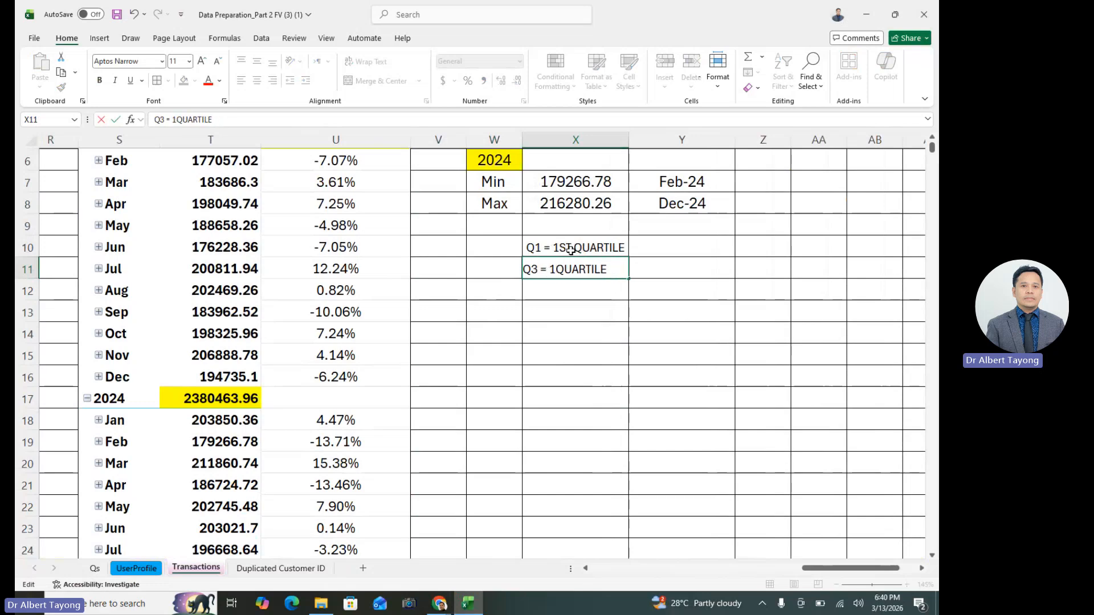
{"action": "type", "text": "3RD"}
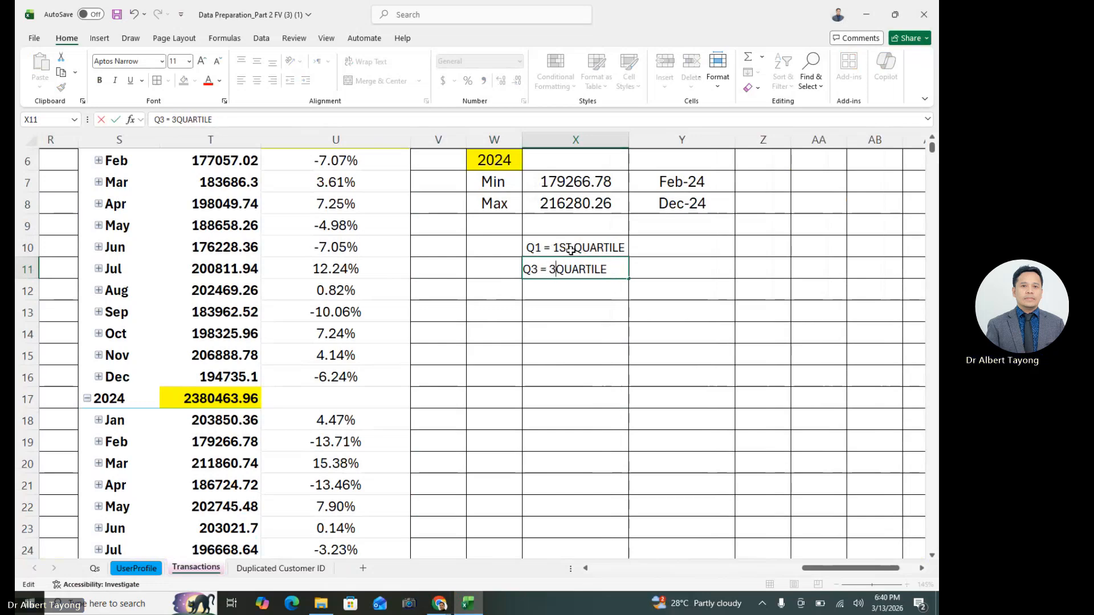
{"action": "key", "text": "Return"}
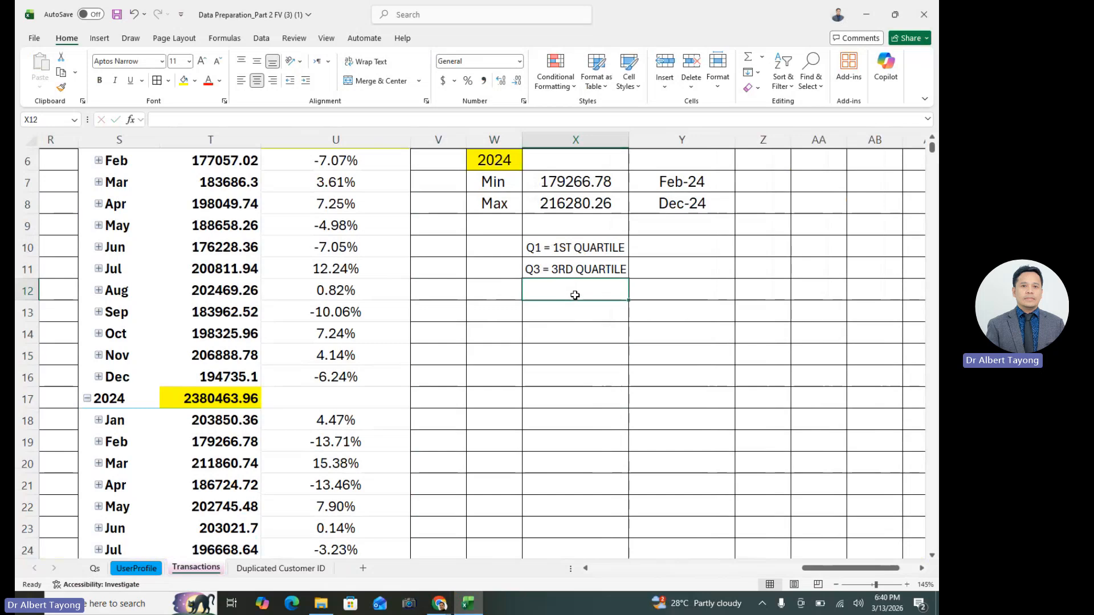
- Enter the label "IQR = INTER-QUARTILE RANGE" in X12 and autofit column X to it
{"action": "type", "text": "IQR "}
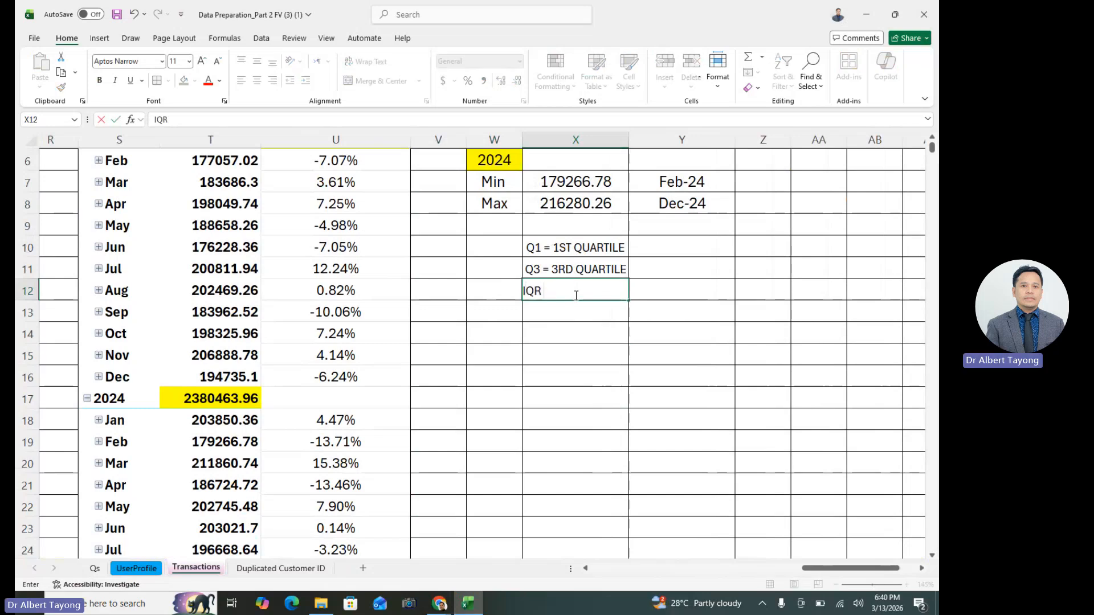
{"action": "type", "text": "= INTER-QUARTILE RANGE"}
{"action": "left_click", "coordinate": [696, 463]}
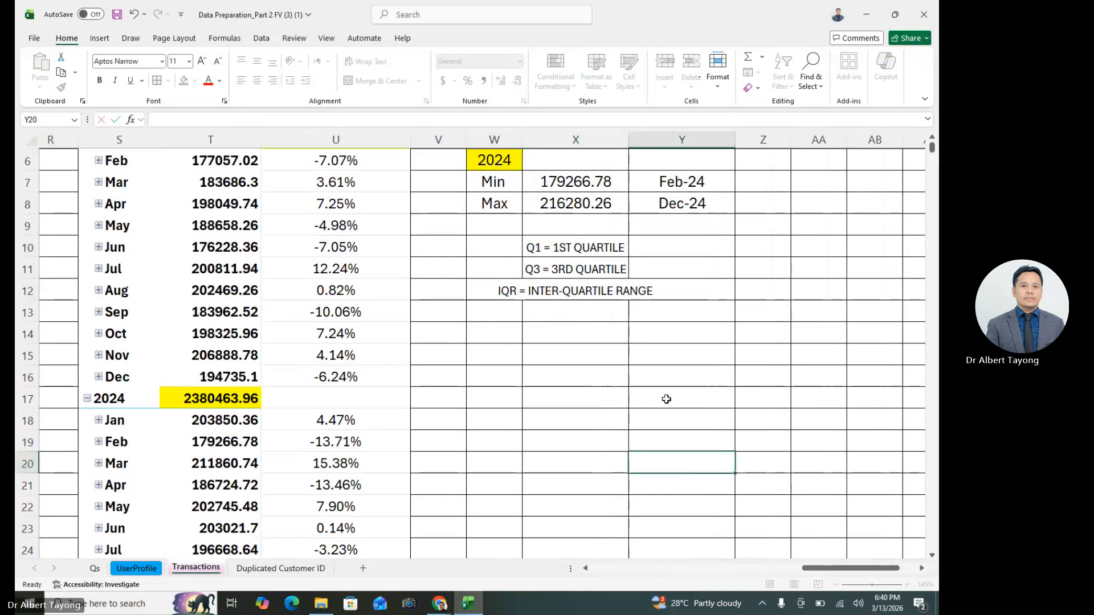
{"action": "double_click", "coordinate": [631, 141]}
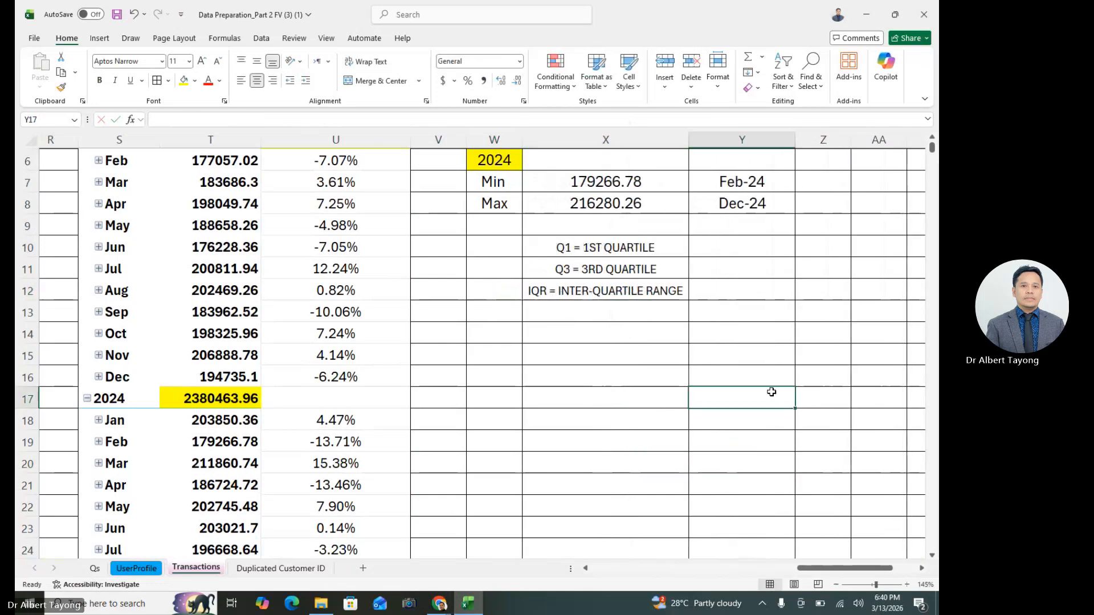
{"action": "left_click", "coordinate": [612, 364]}
- Enter the text "Q3-Q1" in Y12 beside the inter-quartile range label
{"action": "left_click", "coordinate": [734, 292]}
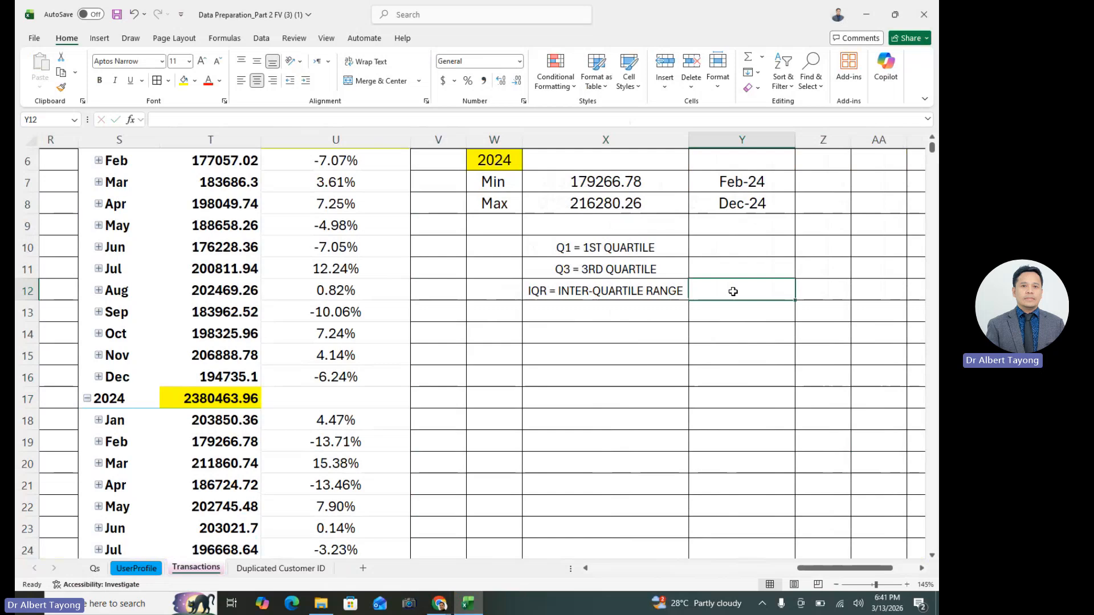
{"action": "type", "text": "Q3"}
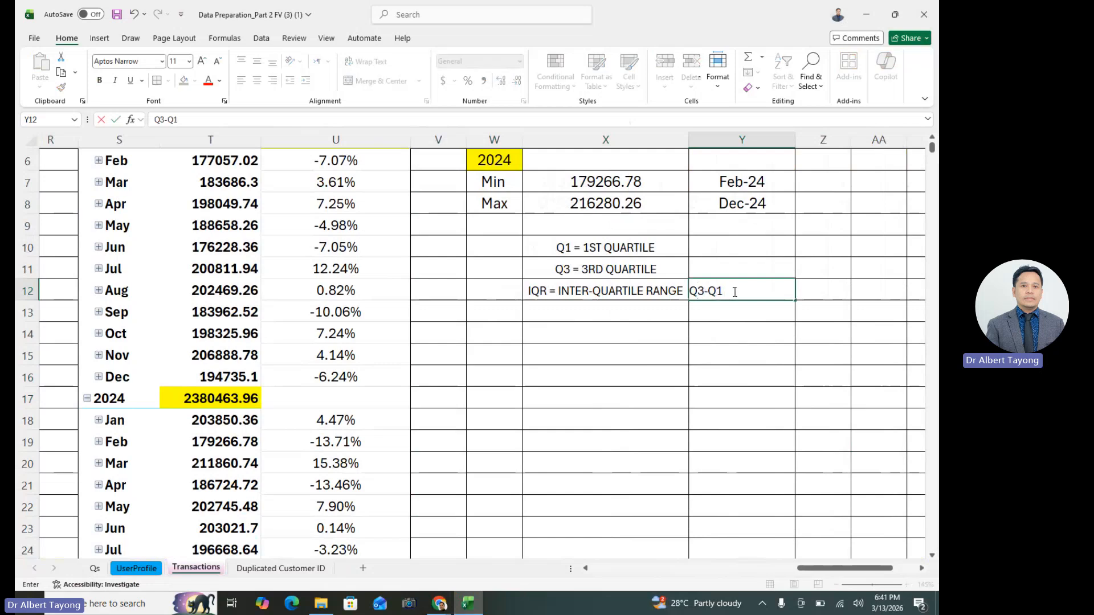
{"action": "type", "text": "-Q1"}
{"action": "key", "text": "ctrl+Return"}
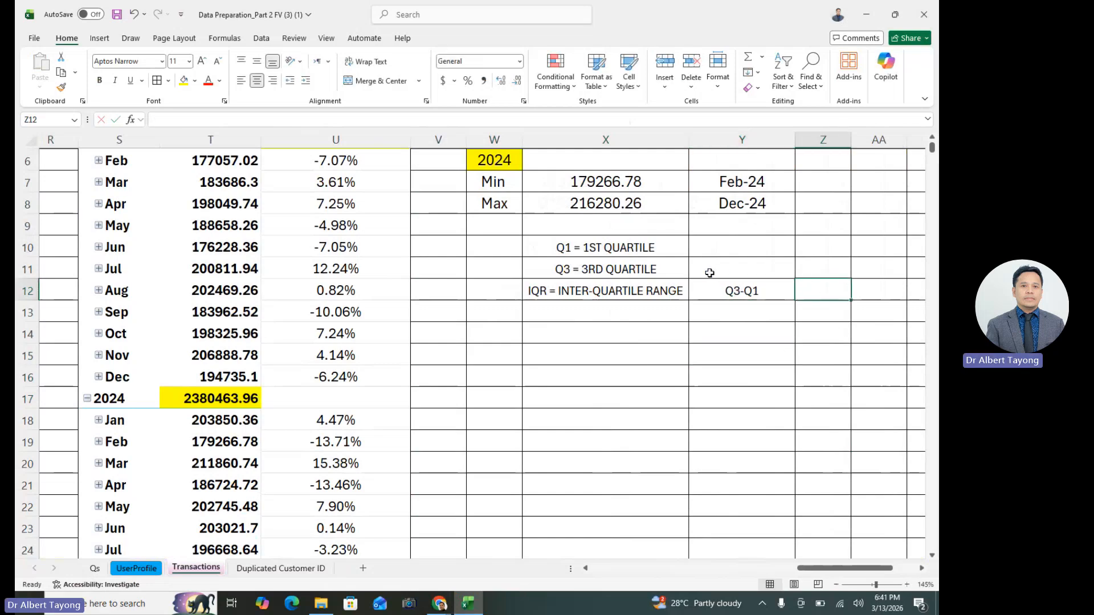
- Calculate the first quartile of the Adjusted TotalCost column in Y10 with =QUARTILE.EXC(G:G,1)
{"action": "left_click", "coordinate": [720, 237]}
{"action": "type", "text": "="}
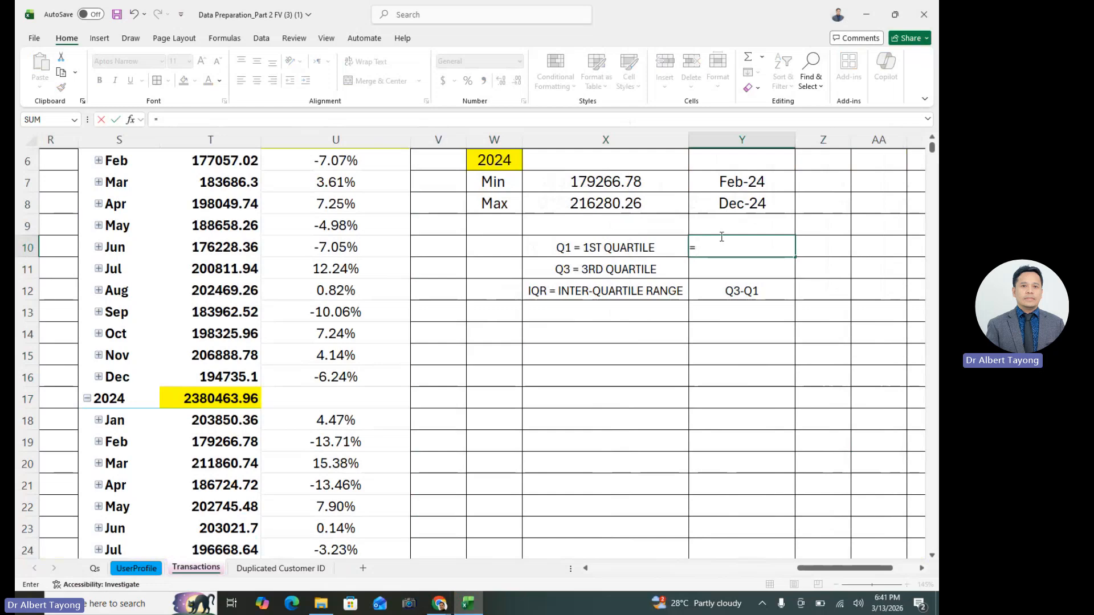
{"action": "type", "text": "QUAR"}
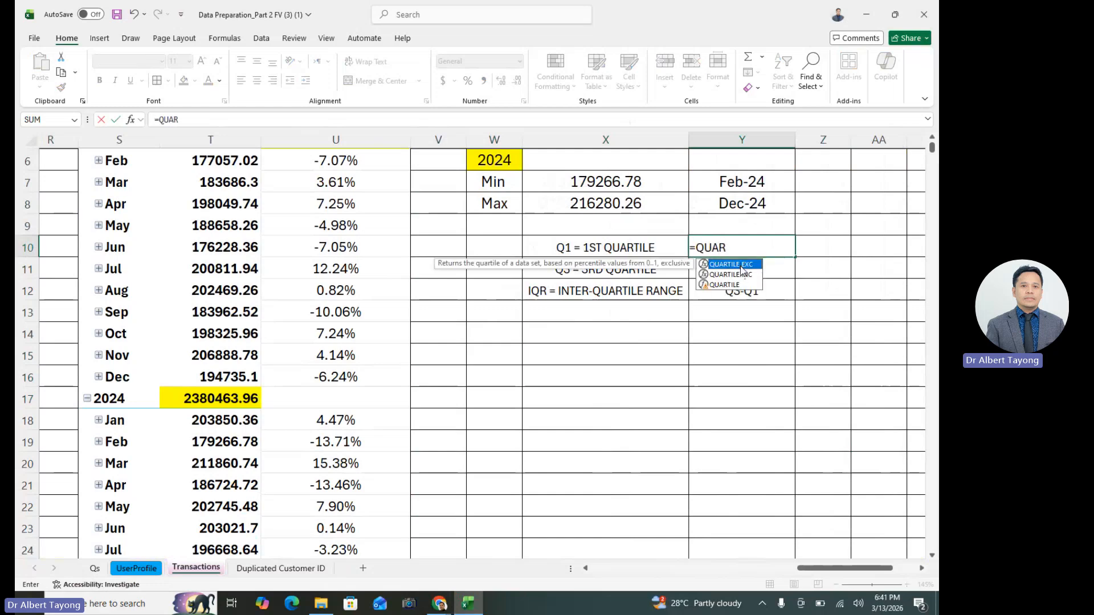
{"action": "double_click", "coordinate": [735, 265]}
{"action": "scroll", "coordinate": [464, 480], "scroll_direction": "up", "scroll_amount": 2}
{"action": "left_click_drag", "start_coordinate": [814, 569], "coordinate": [641, 574]}
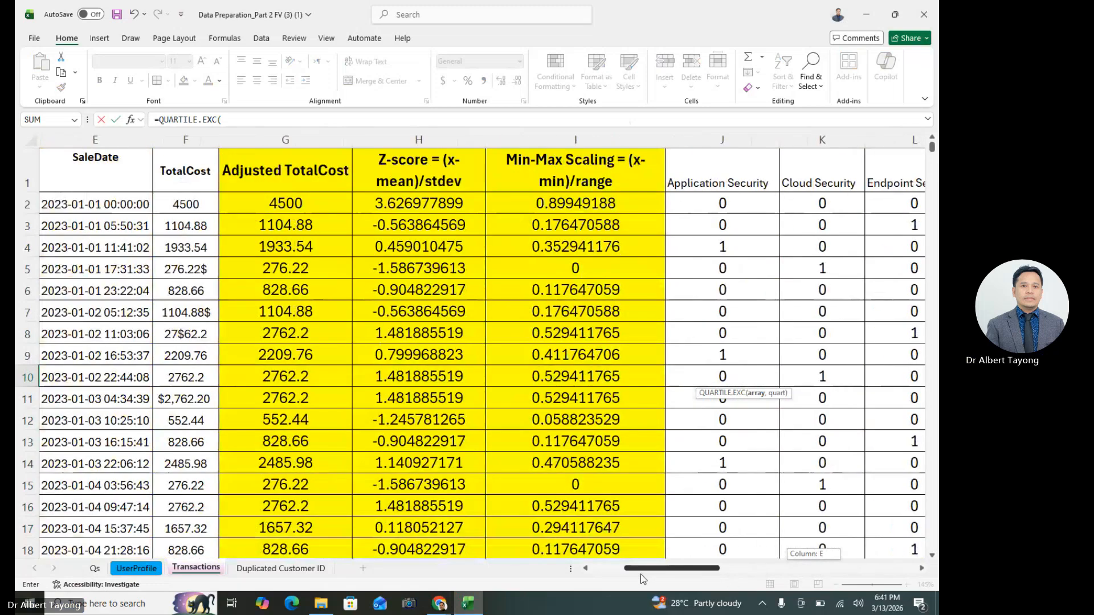
{"action": "left_click", "coordinate": [322, 141]}
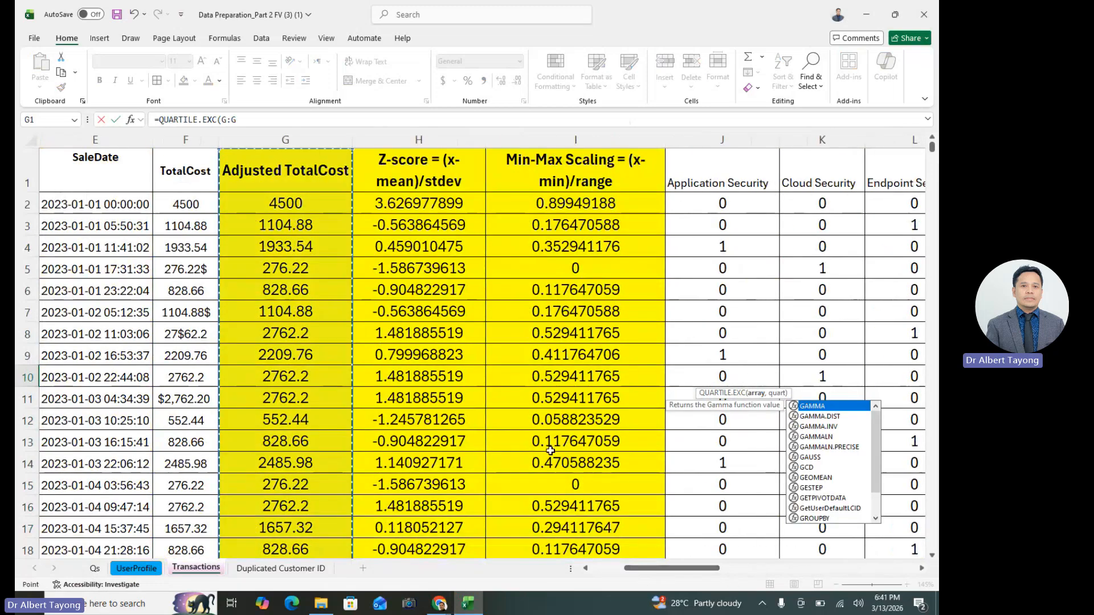
{"action": "left_click_drag", "start_coordinate": [661, 566], "coordinate": [896, 568]}
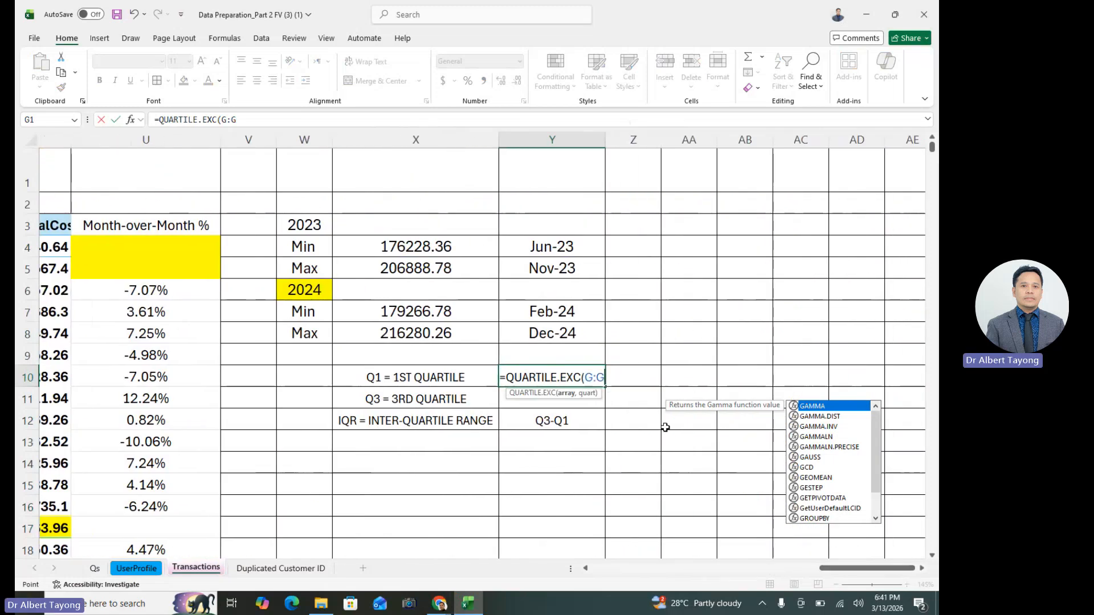
{"action": "type", "text": ",1"}
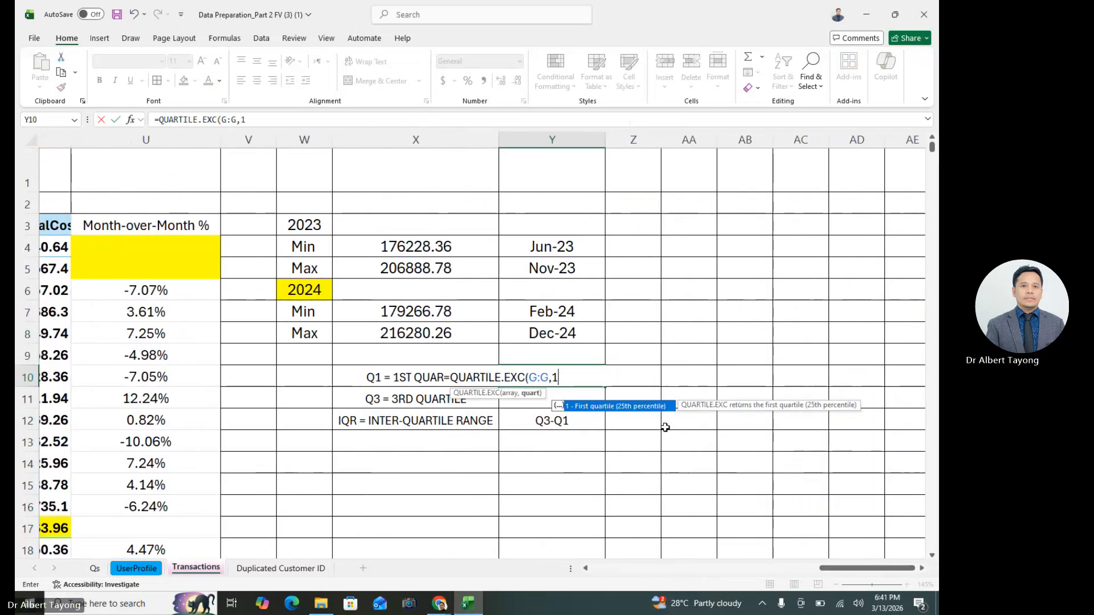
{"action": "key", "text": "Return"}
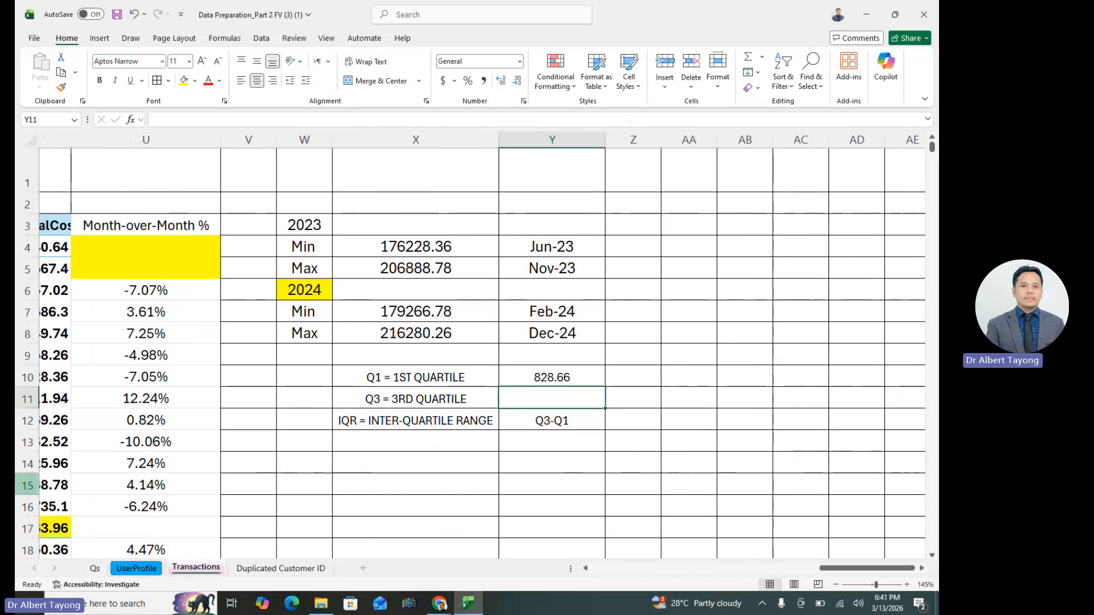
- Review task f about TotalCost outliers on the Qs sheet and check the first quartile formula in Y10 of Transactions
{"action": "left_click", "coordinate": [90, 568]}
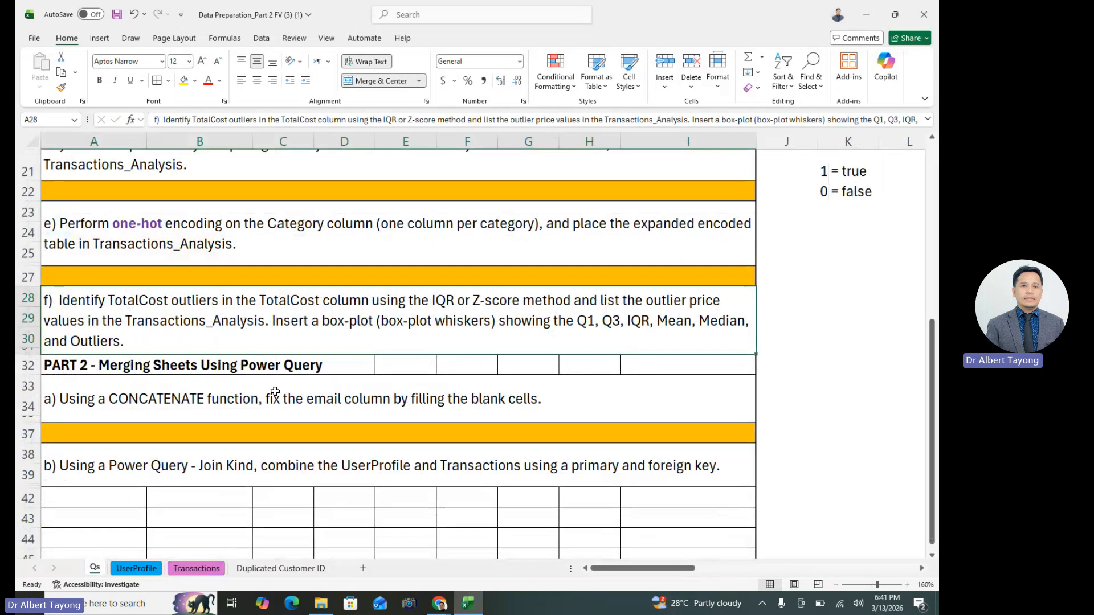
{"action": "double_click", "coordinate": [156, 308]}
{"action": "left_click_drag", "start_coordinate": [156, 308], "coordinate": [519, 312]}
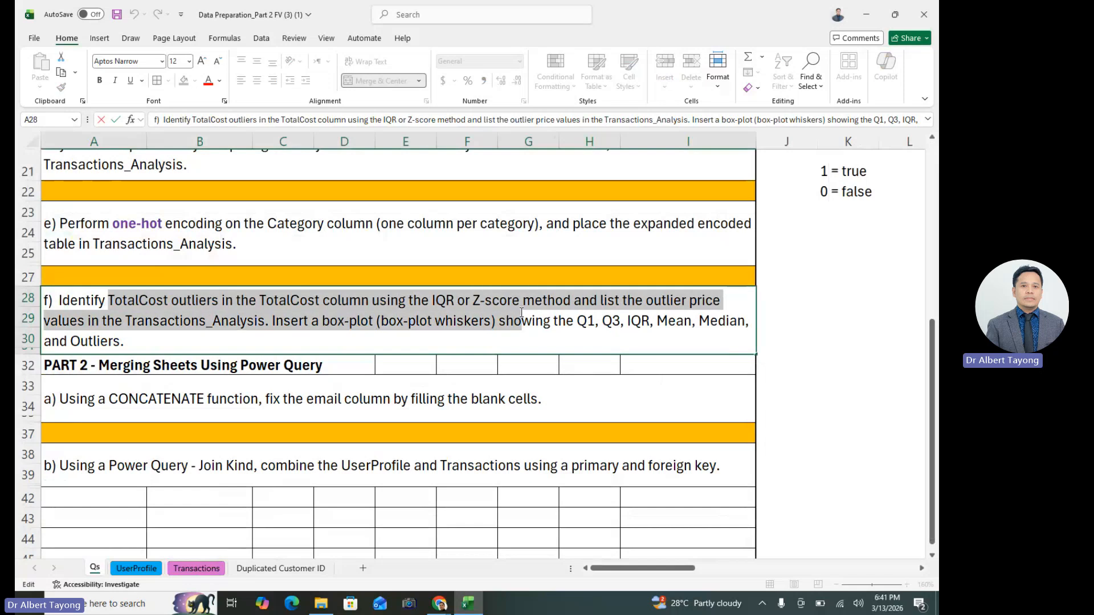
{"action": "left_click", "coordinate": [197, 568]}
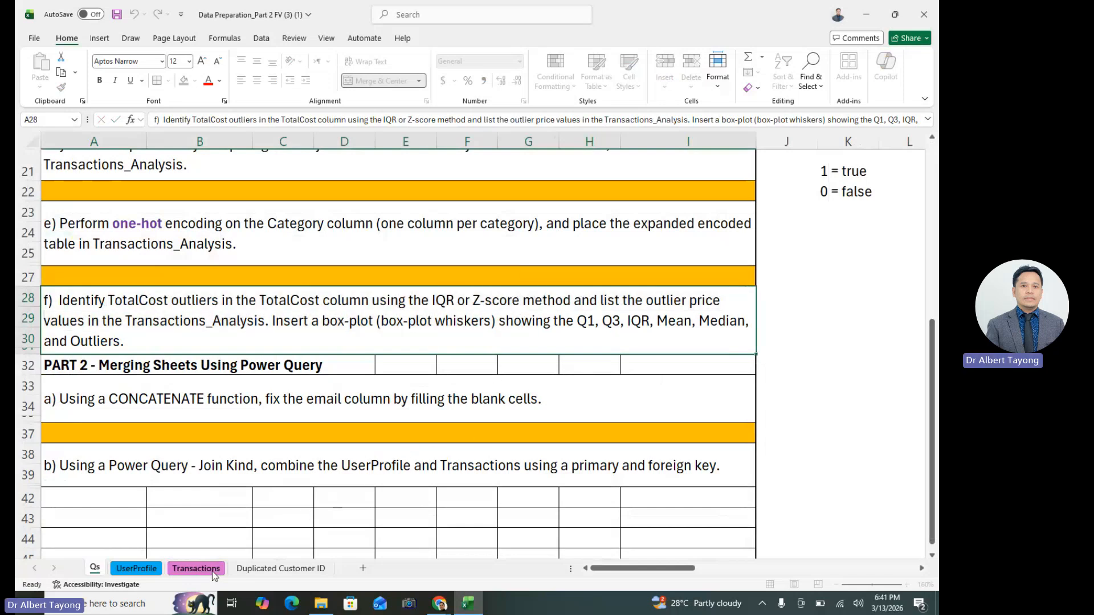
{"action": "double_click", "coordinate": [550, 377]}
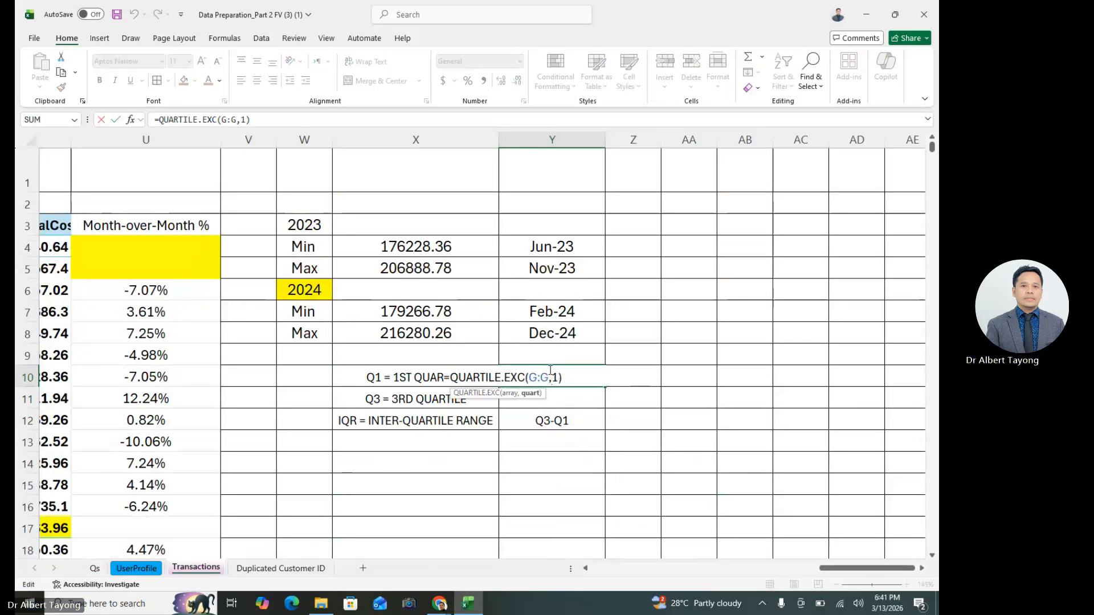
{"action": "key", "text": "Return"}
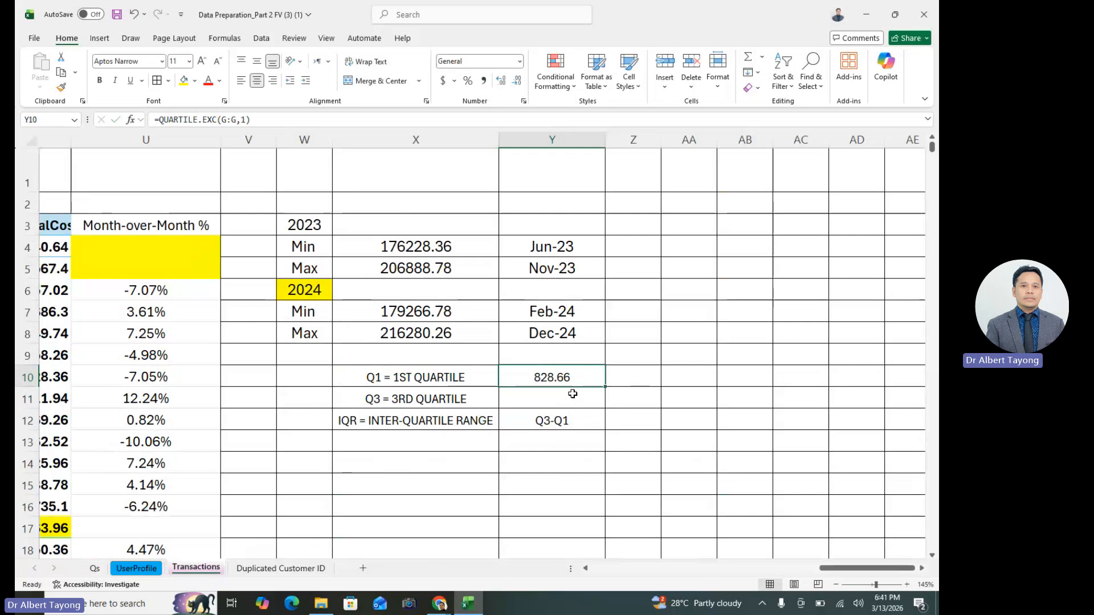
- Calculate the third quartile of the Adjusted TotalCost column in Y11 with =QUARTILE.EXC(G:G,3)
{"action": "type", "text": "=QAU"}
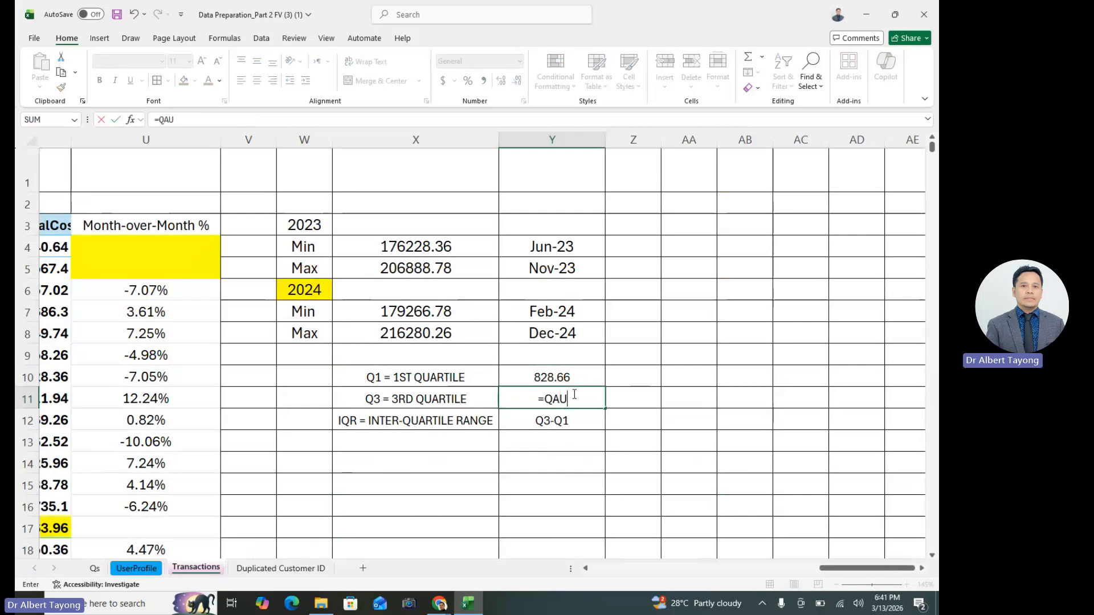
{"action": "key", "text": "BackSpace"}
{"action": "key", "text": "BackSpace"}
{"action": "type", "text": "UA"}
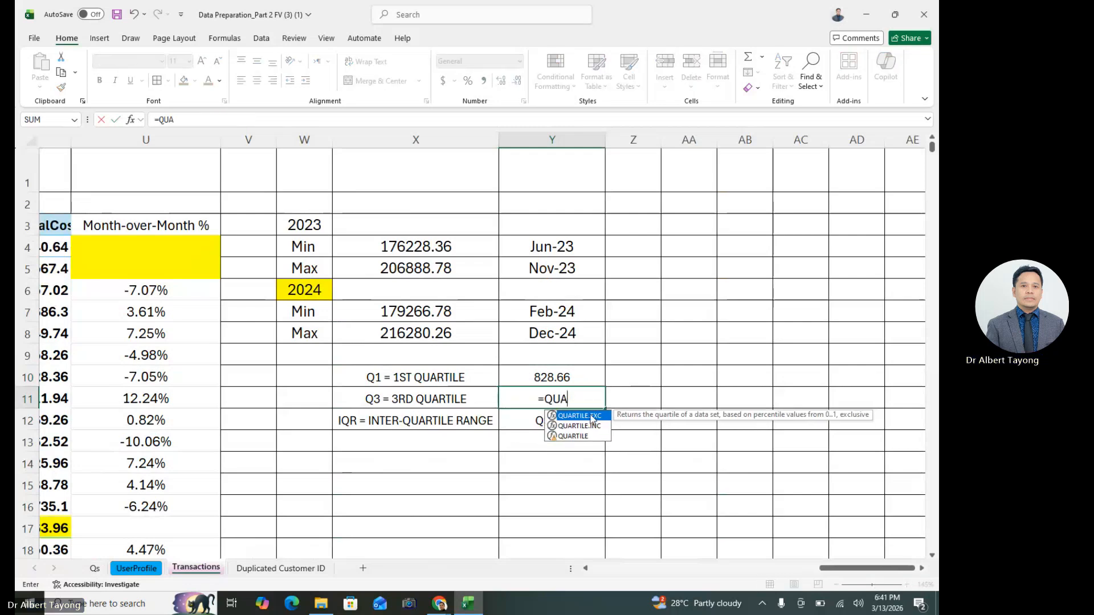
{"action": "double_click", "coordinate": [592, 416]}
{"action": "left_click_drag", "start_coordinate": [832, 568], "coordinate": [621, 568]}
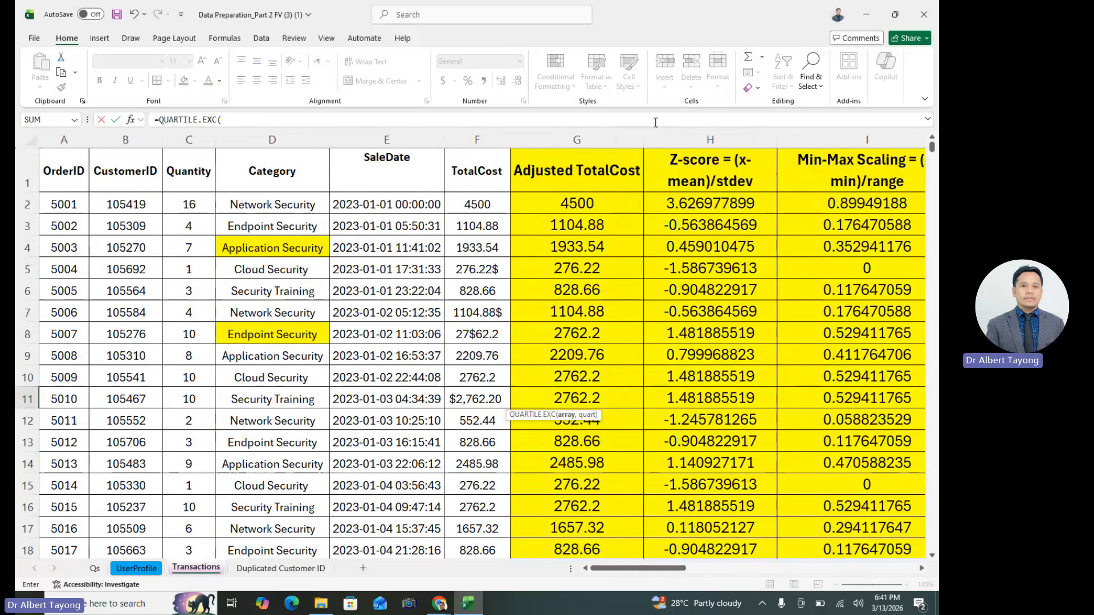
{"action": "left_click", "coordinate": [605, 140]}
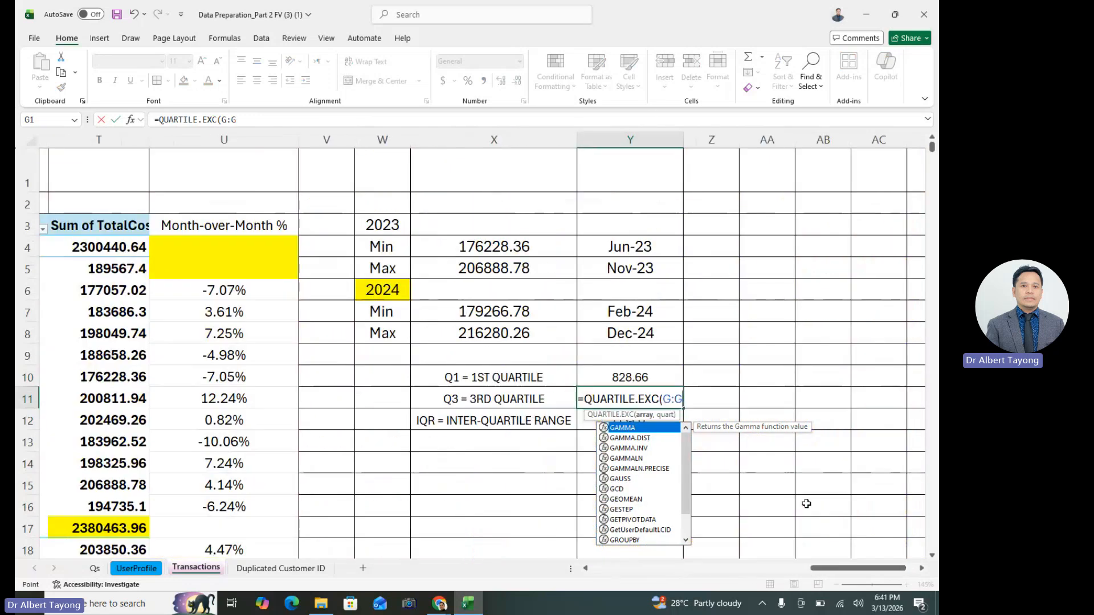
{"action": "type", "text": ",3"}
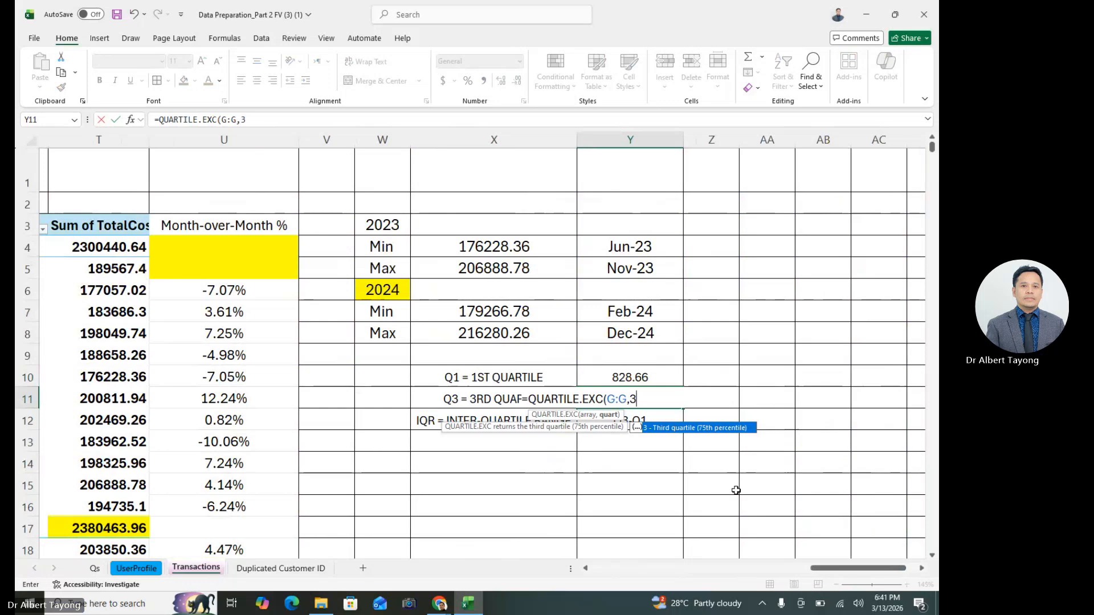
{"action": "key", "text": "Return"}
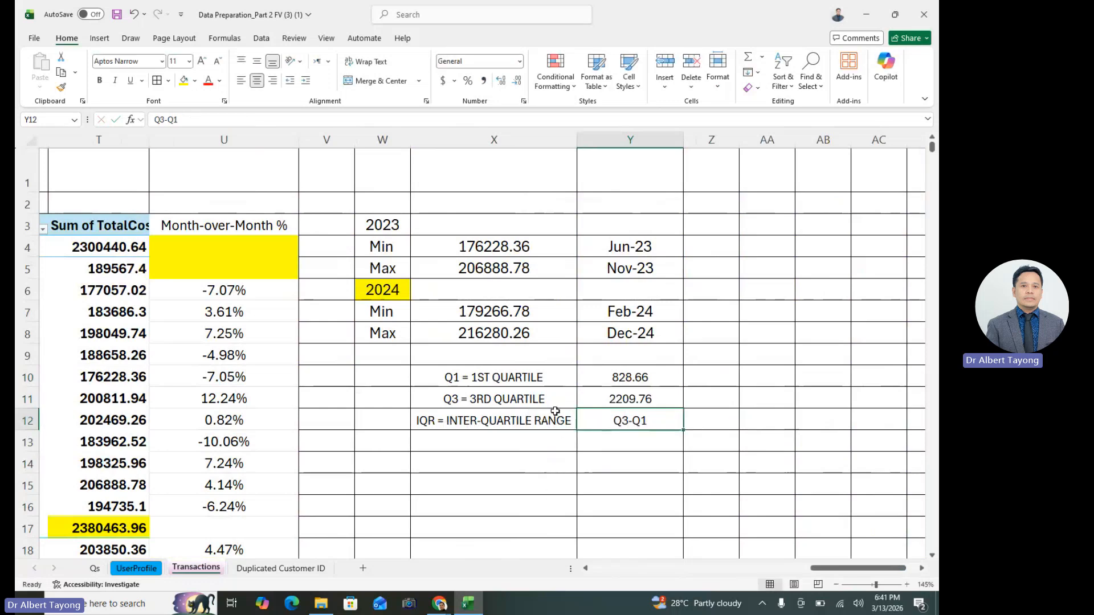
- Enter 25% in Z10 beside the first quartile and 75% in Z11 beside the third quartile
{"action": "left_click", "coordinate": [540, 391]}
{"action": "left_click", "coordinate": [712, 384]}
{"action": "type", "text": "25%"}
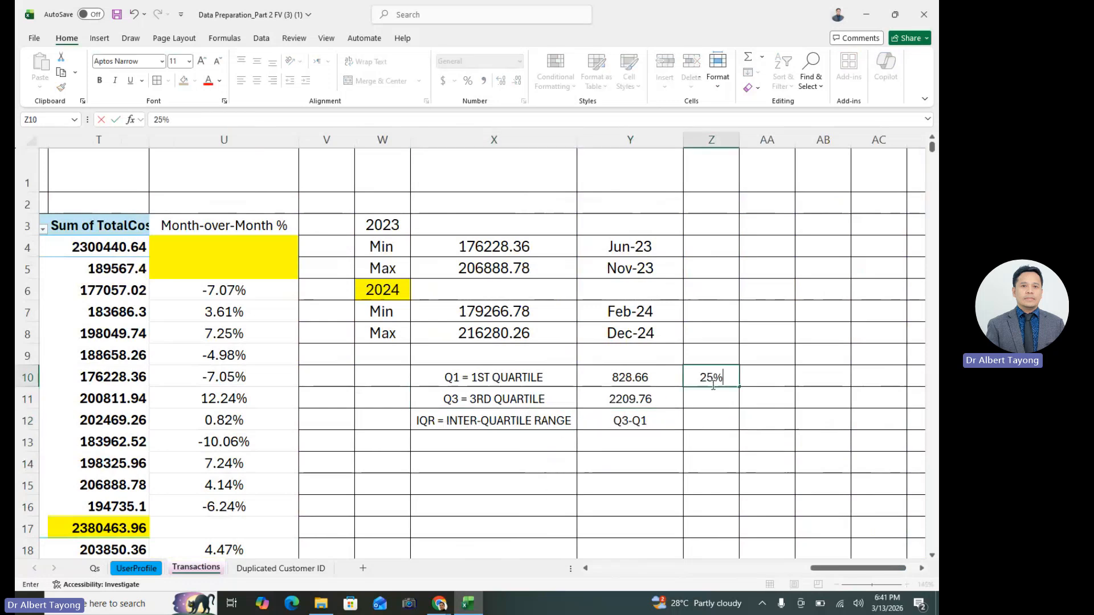
{"action": "key", "text": "Return"}
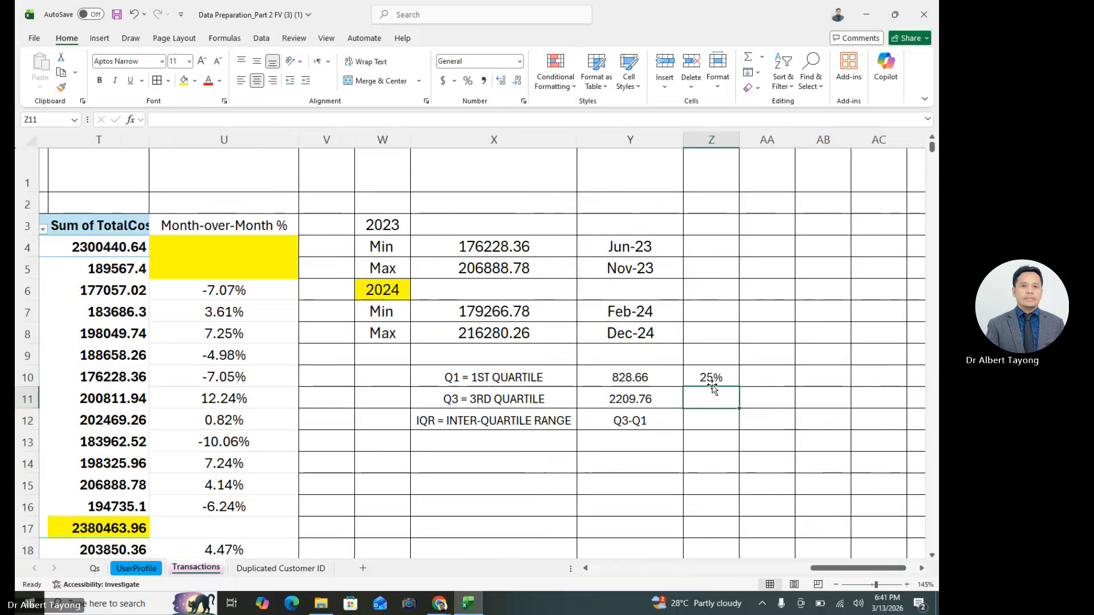
{"action": "type", "text": "75"}
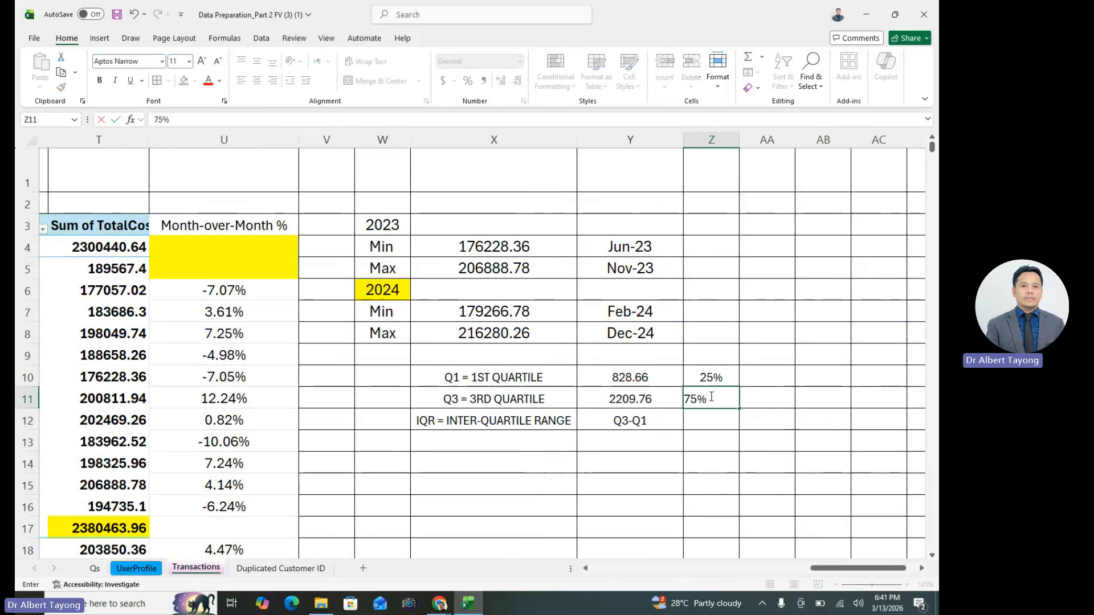
{"action": "left_click", "coordinate": [856, 531]}
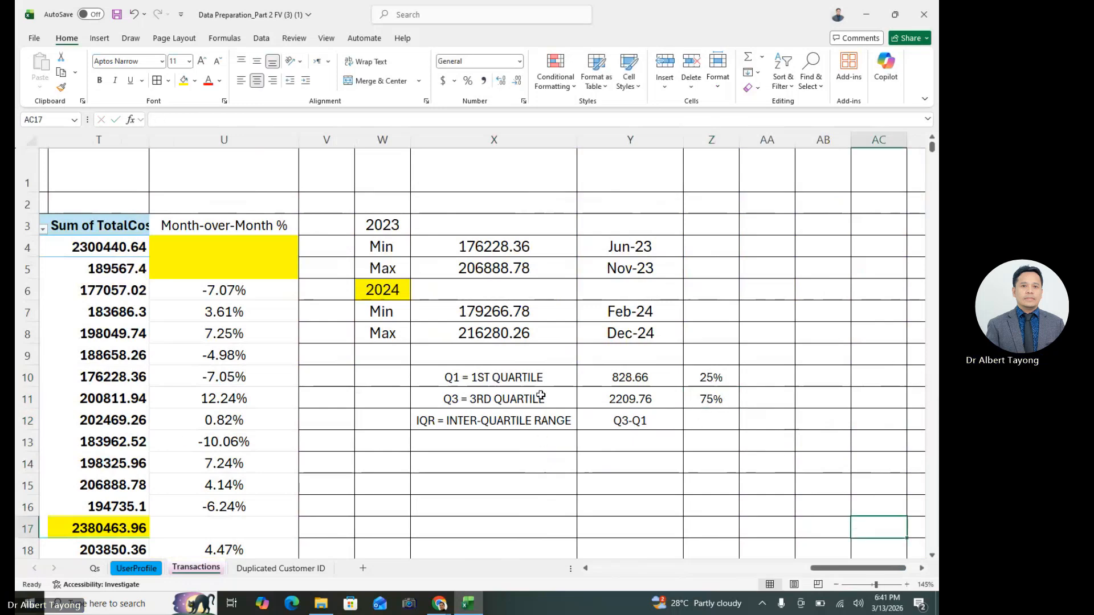
- Examine the Q1 and Q3 values against their percentages in Y10:Z11
{"action": "left_click_drag", "start_coordinate": [677, 469], "coordinate": [689, 469]}
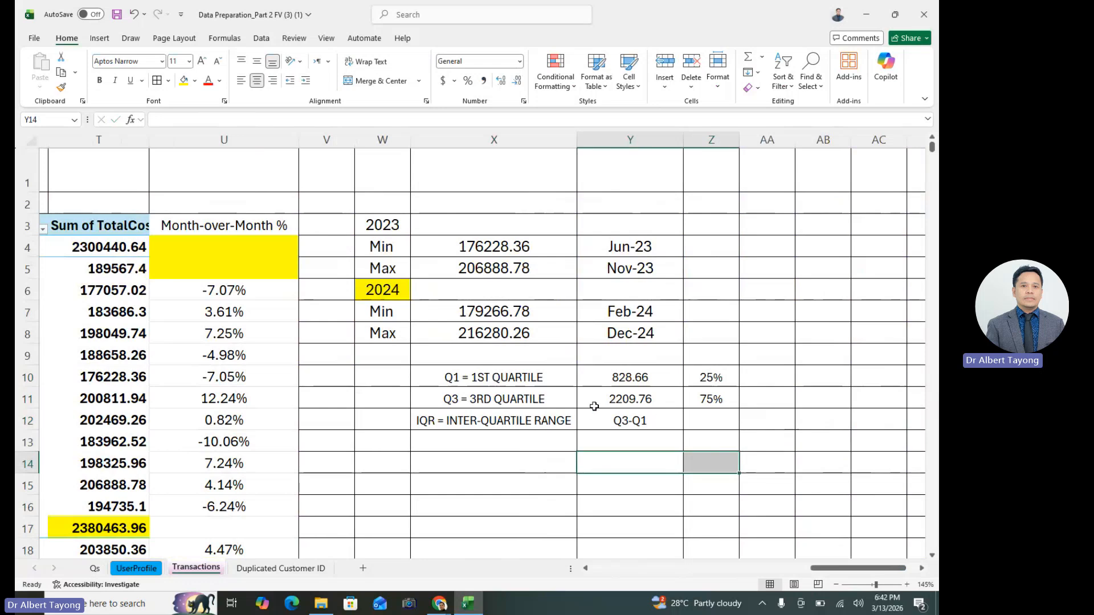
{"action": "left_click", "coordinate": [633, 381]}
{"action": "left_click", "coordinate": [747, 478]}
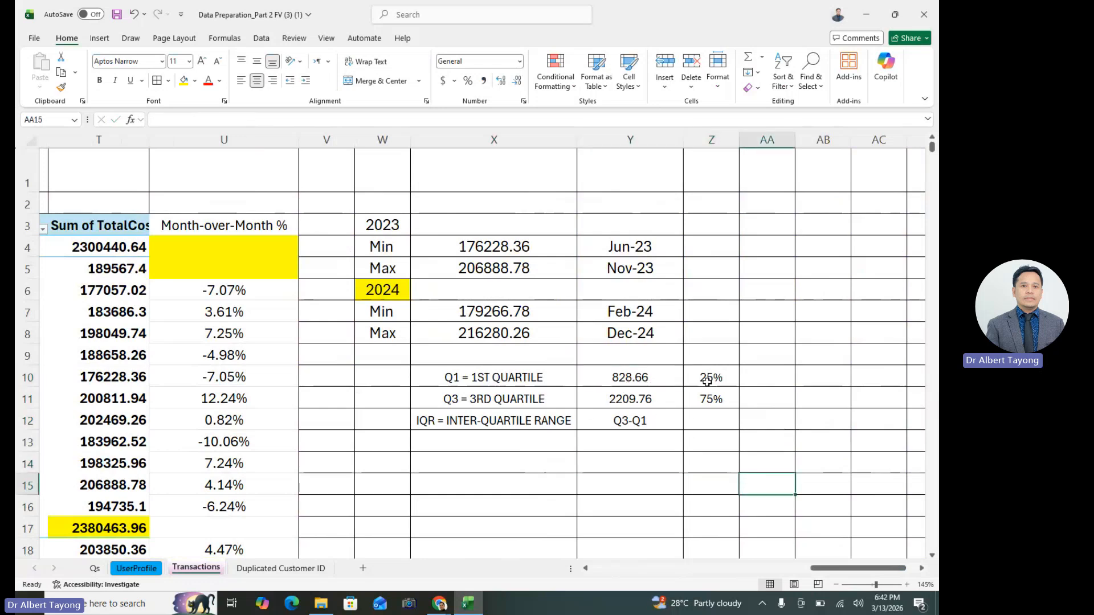
{"action": "left_click", "coordinate": [608, 374]}
{"action": "left_click", "coordinate": [713, 376]}
{"action": "left_click", "coordinate": [801, 478]}
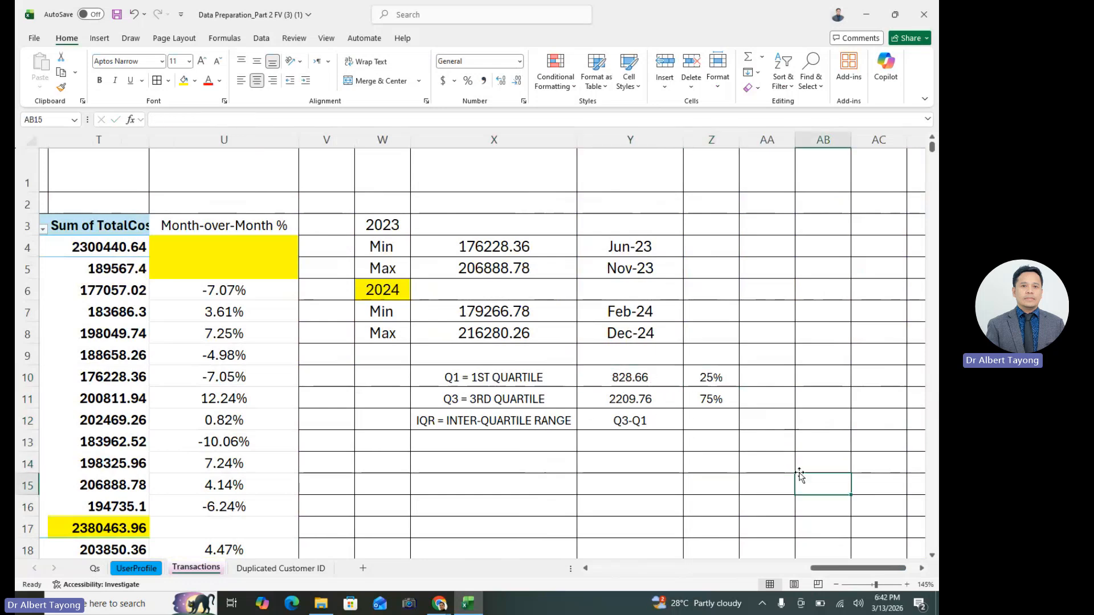
{"action": "left_click", "coordinate": [639, 400]}
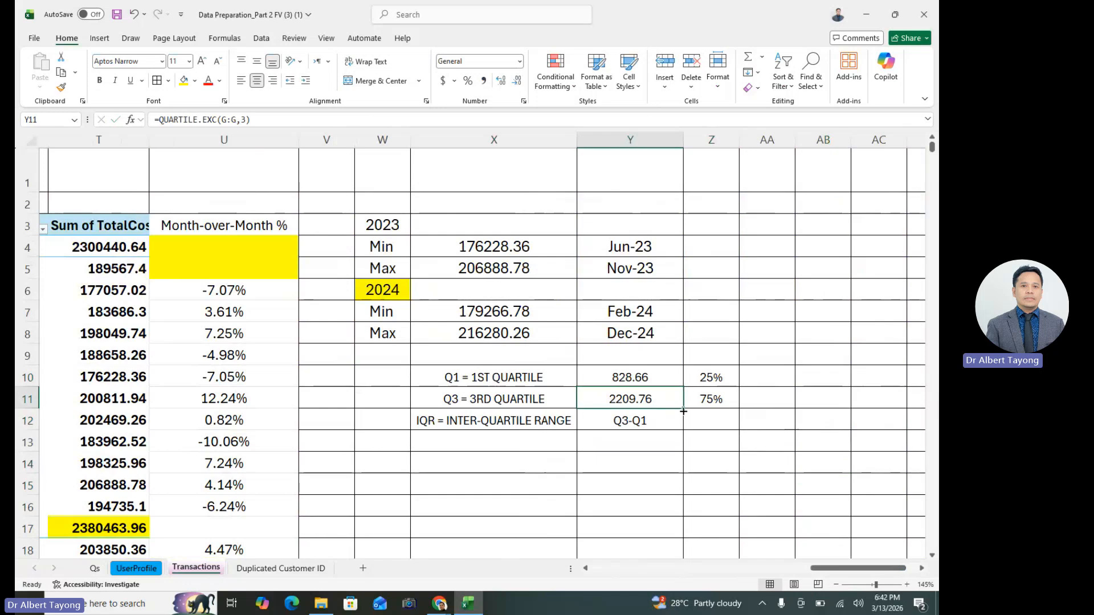
{"action": "left_click", "coordinate": [726, 405]}
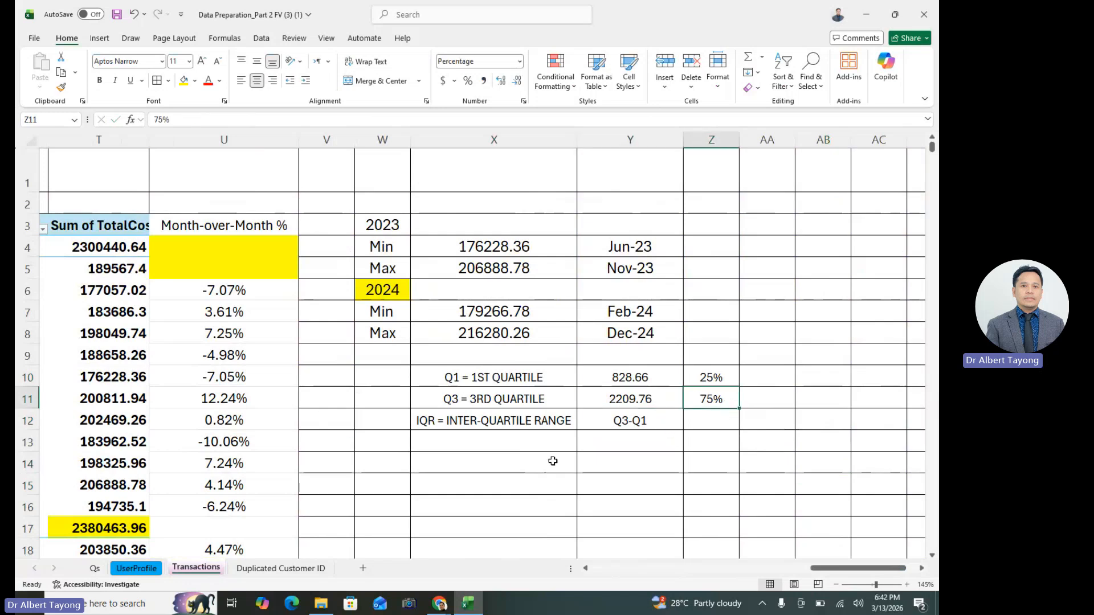
- Highlight Adjusted TotalCost values less than the first quartile in $Y$10 with Light Red Fill with Dark Red Text, using conditional formatting
{"action": "left_click_drag", "start_coordinate": [828, 568], "coordinate": [638, 568]}
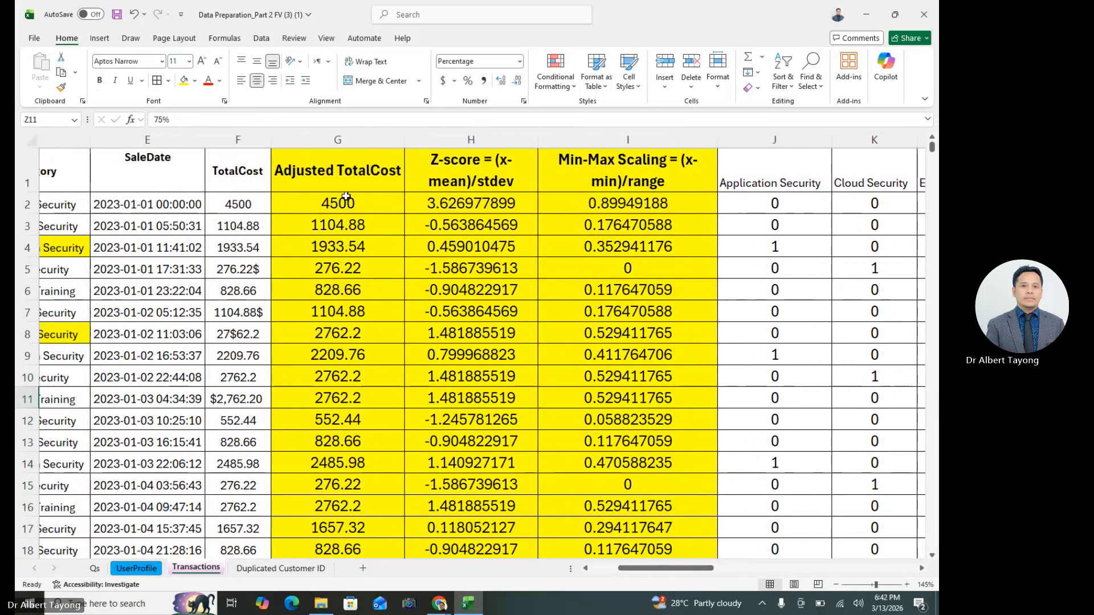
{"action": "left_click", "coordinate": [338, 139]}
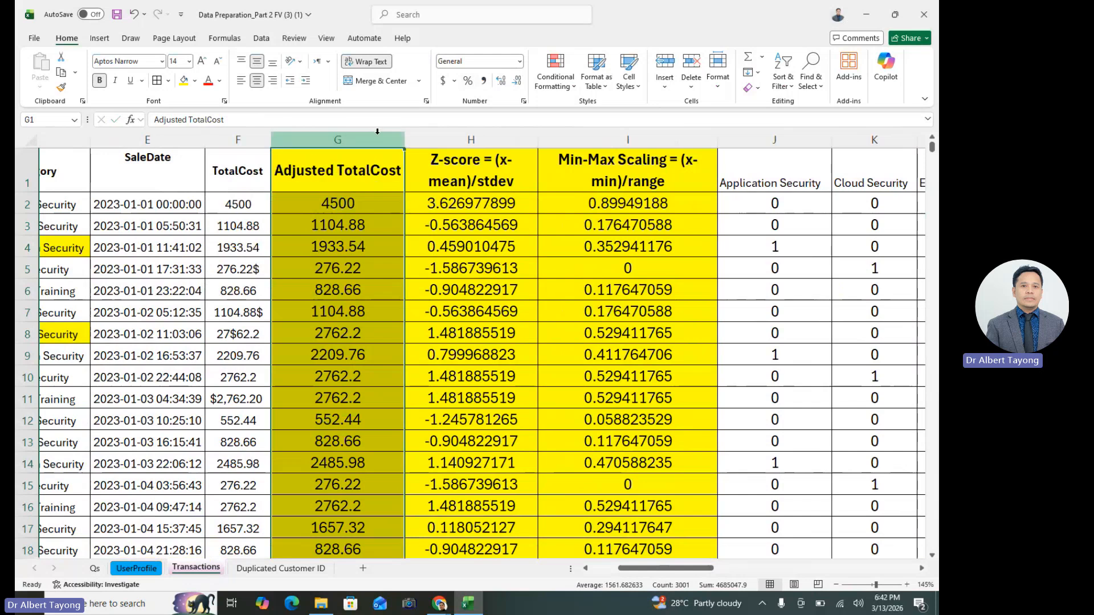
{"action": "left_click", "coordinate": [556, 71]}
{"action": "mouse_move", "coordinate": [593, 114]}
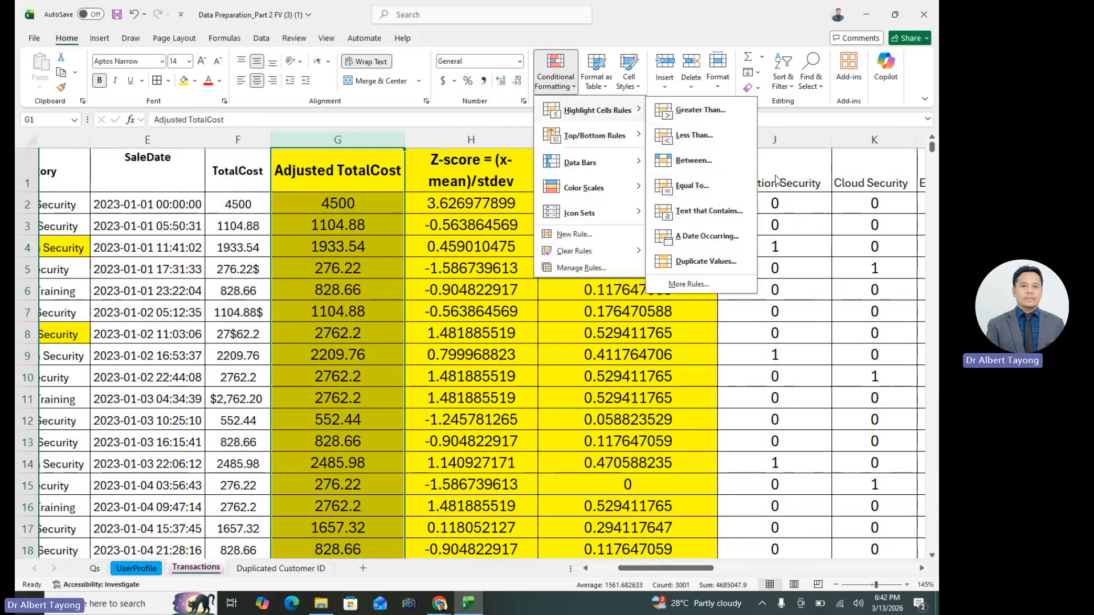
{"action": "left_click", "coordinate": [716, 132]}
{"action": "left_click_drag", "start_coordinate": [650, 569], "coordinate": [845, 555]}
{"action": "left_click_drag", "start_coordinate": [534, 325], "coordinate": [552, 189]}
{"action": "left_click", "coordinate": [618, 376]}
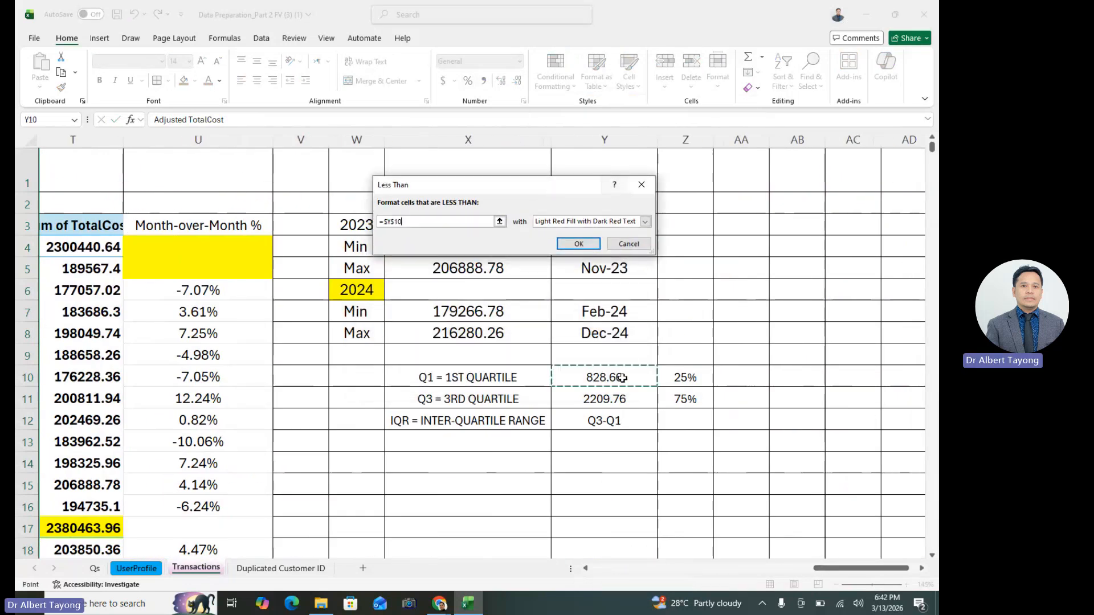
{"action": "left_click", "coordinate": [577, 243]}
- Add a filter to the Adjusted TotalCost column and show only the cells with the light red fill
{"action": "left_click_drag", "start_coordinate": [820, 568], "coordinate": [592, 570]}
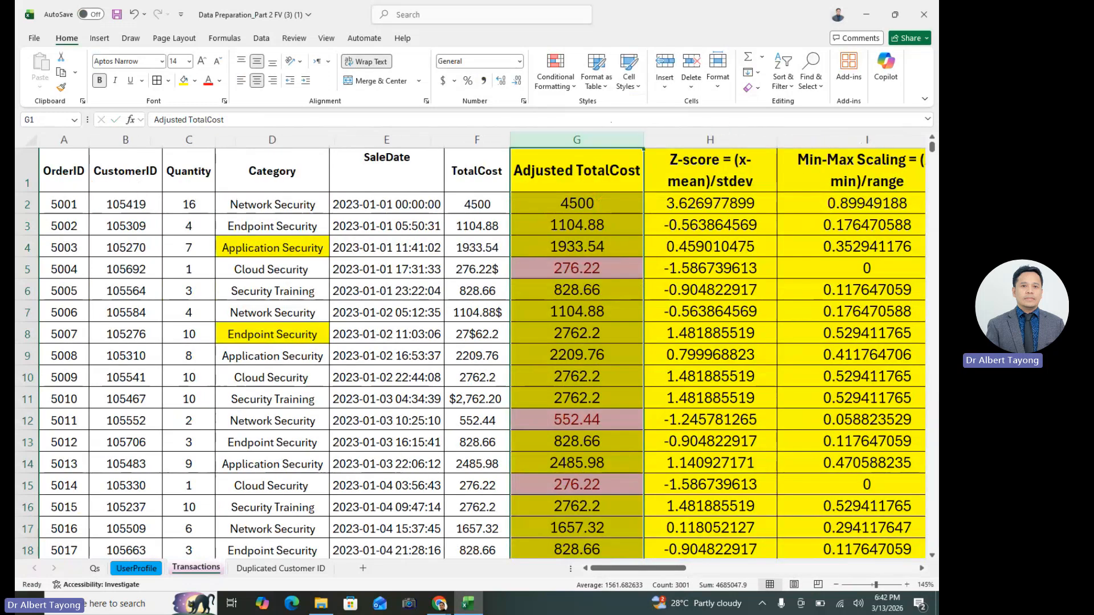
{"action": "left_click", "coordinate": [784, 83]}
{"action": "left_click", "coordinate": [793, 159]}
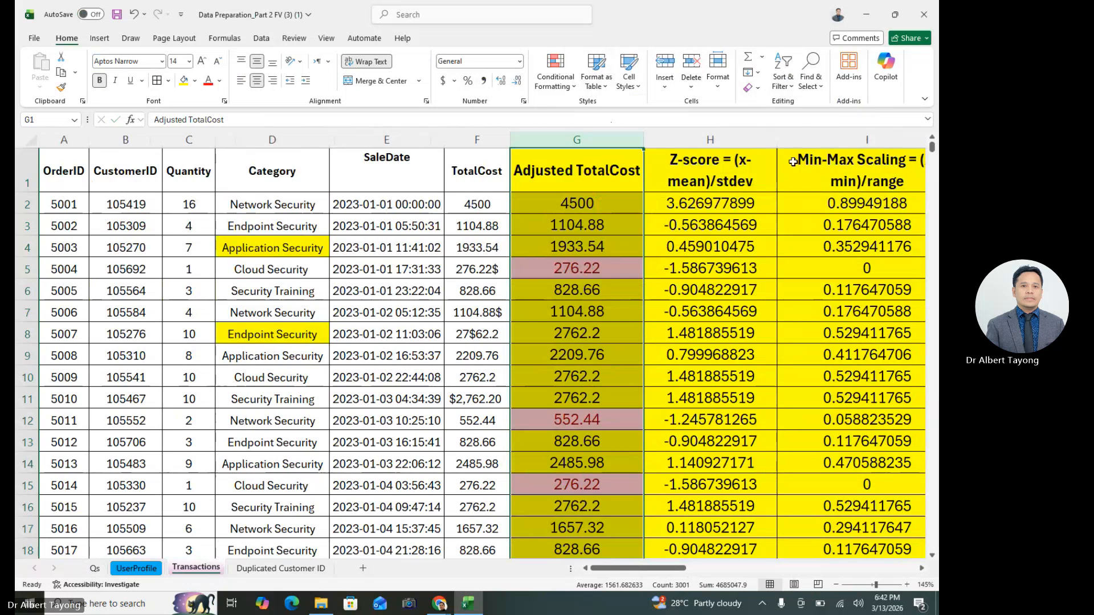
{"action": "left_click", "coordinate": [638, 186]}
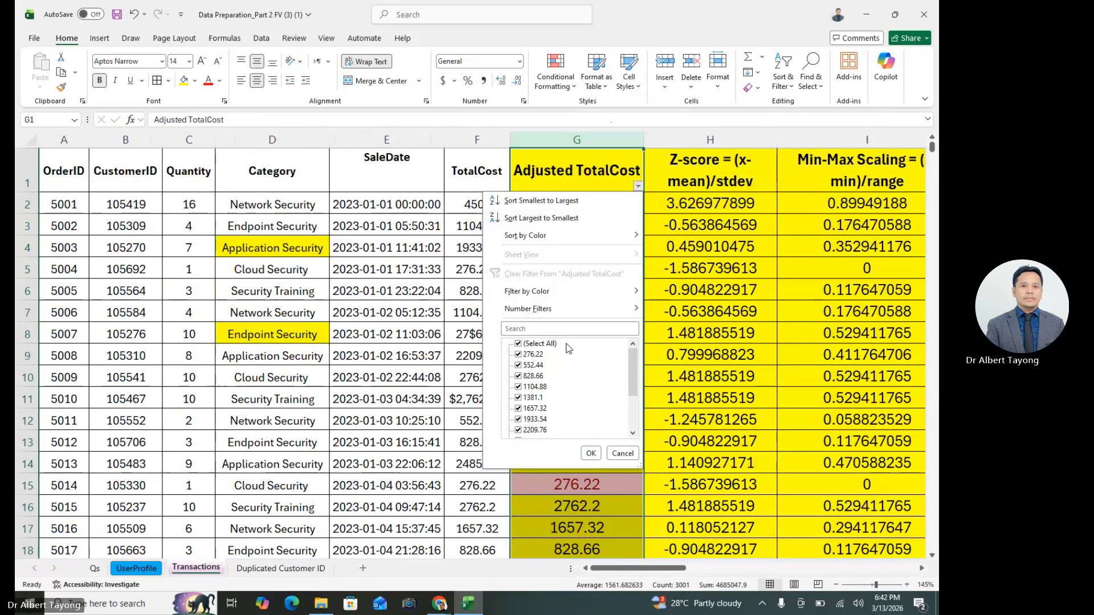
{"action": "mouse_move", "coordinate": [573, 293]}
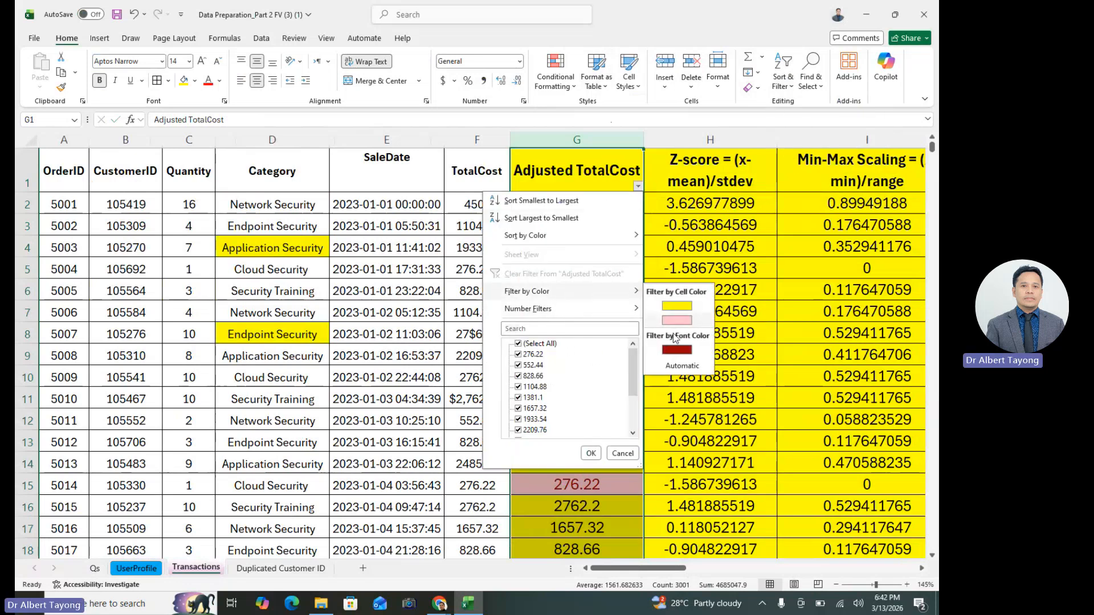
{"action": "left_click", "coordinate": [676, 321]}
- Look through the filtered Adjusted TotalCost rows that fall below the first quartile
{"action": "key", "text": "Down"}
{"action": "scroll", "coordinate": [615, 216], "scroll_direction": "down", "scroll_amount": 1}
{"action": "scroll", "coordinate": [613, 268], "scroll_direction": "down", "scroll_amount": 8}
{"action": "scroll", "coordinate": [608, 282], "scroll_direction": "up", "scroll_amount": 6}
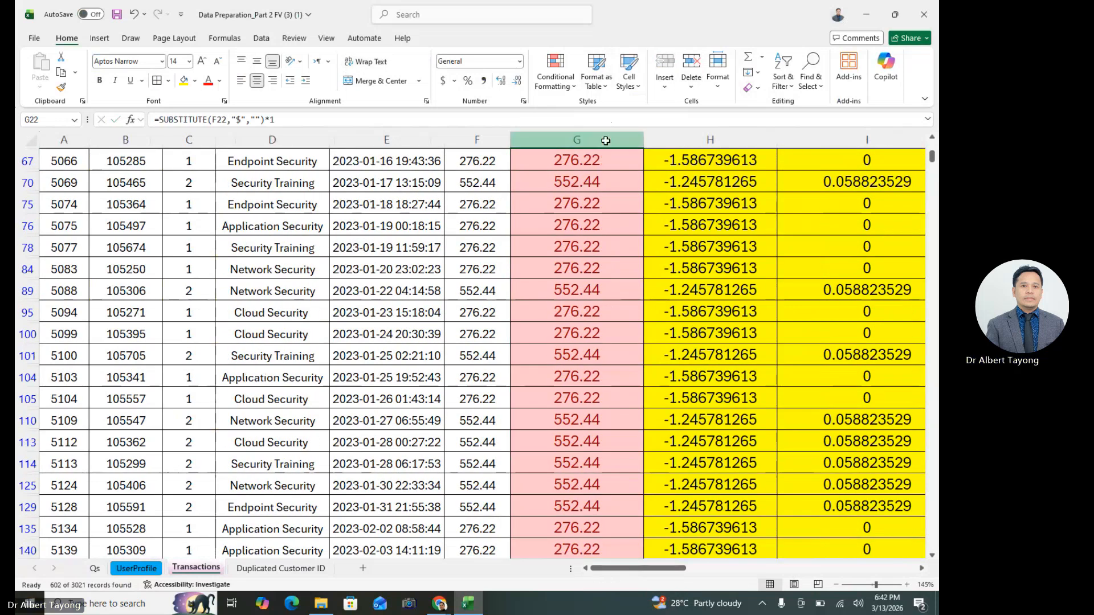
{"action": "left_click", "coordinate": [608, 139]}
{"action": "scroll", "coordinate": [625, 248], "scroll_direction": "up", "scroll_amount": 4}
{"action": "left_click", "coordinate": [574, 229]}
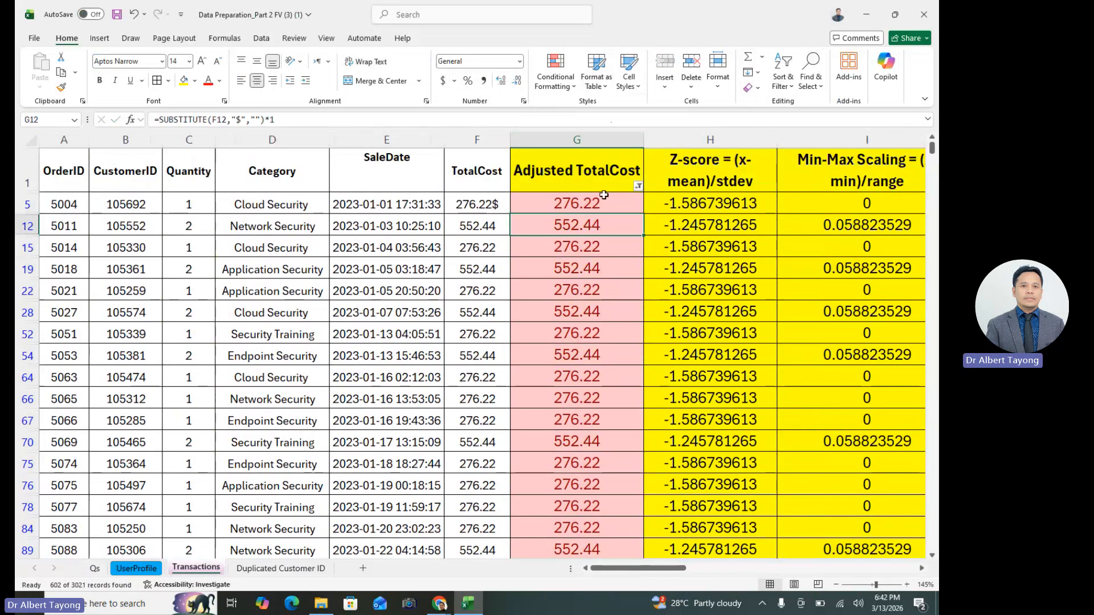
{"action": "scroll", "coordinate": [599, 203], "scroll_direction": "down", "scroll_amount": 20}
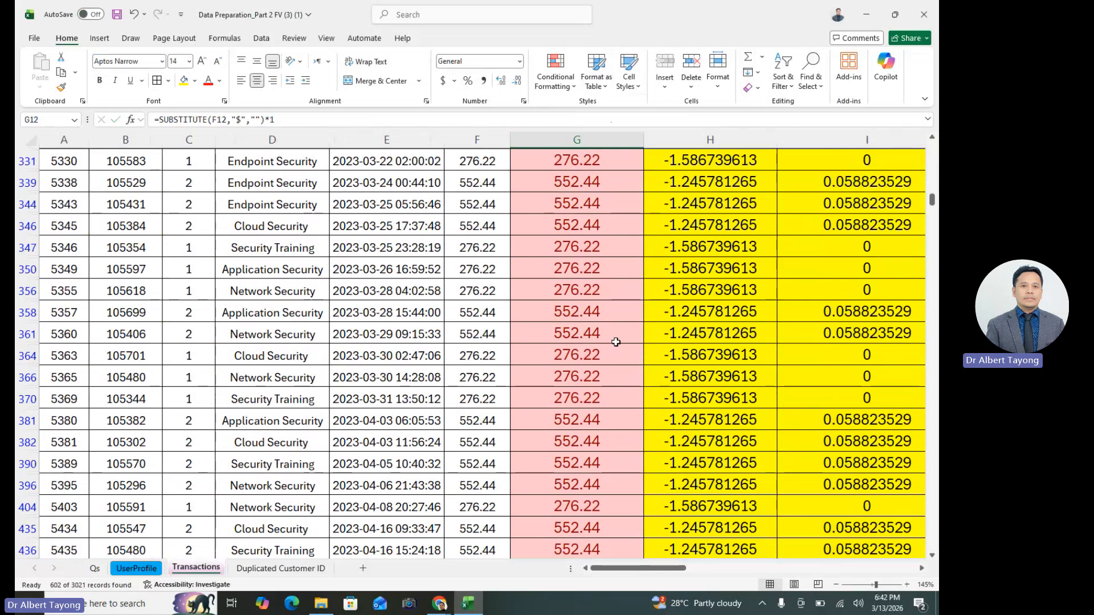
{"action": "left_click", "coordinate": [600, 449]}
{"action": "scroll", "coordinate": [595, 387], "scroll_direction": "down", "scroll_amount": 3}
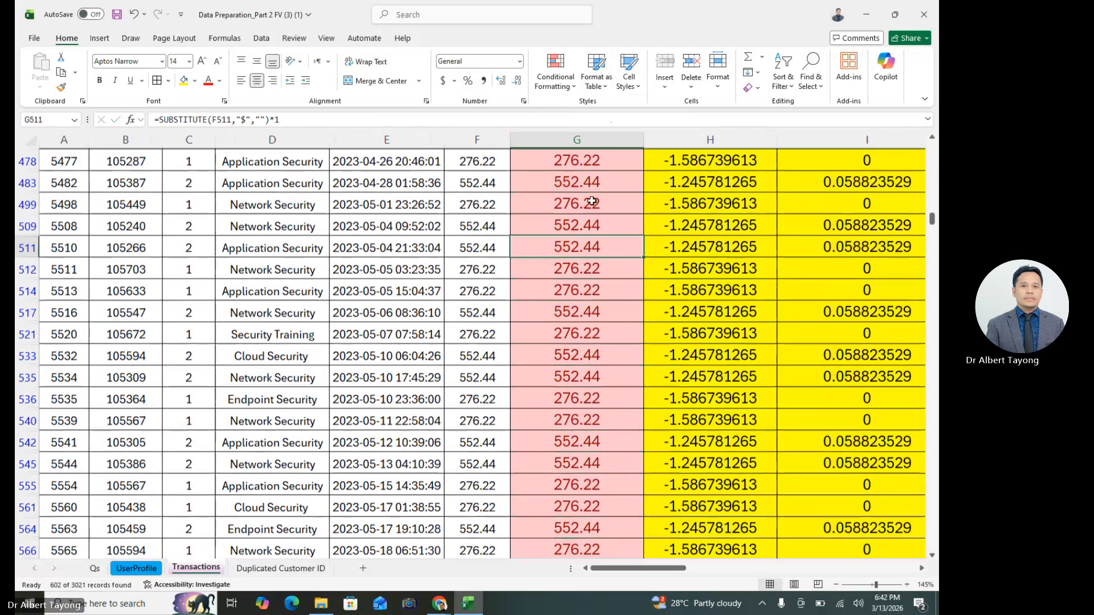
- Check the count of filtered Adjusted TotalCost values, then examine the first values of the list from G5 down to G54
{"action": "left_click", "coordinate": [599, 140]}
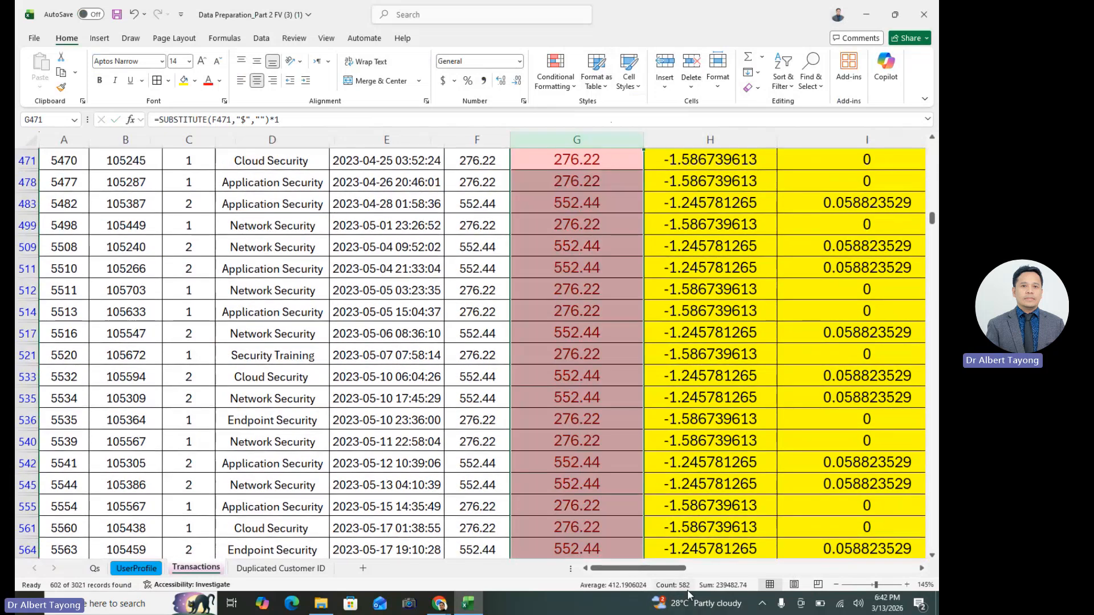
{"action": "scroll", "coordinate": [826, 347], "scroll_direction": "up", "scroll_amount": 5}
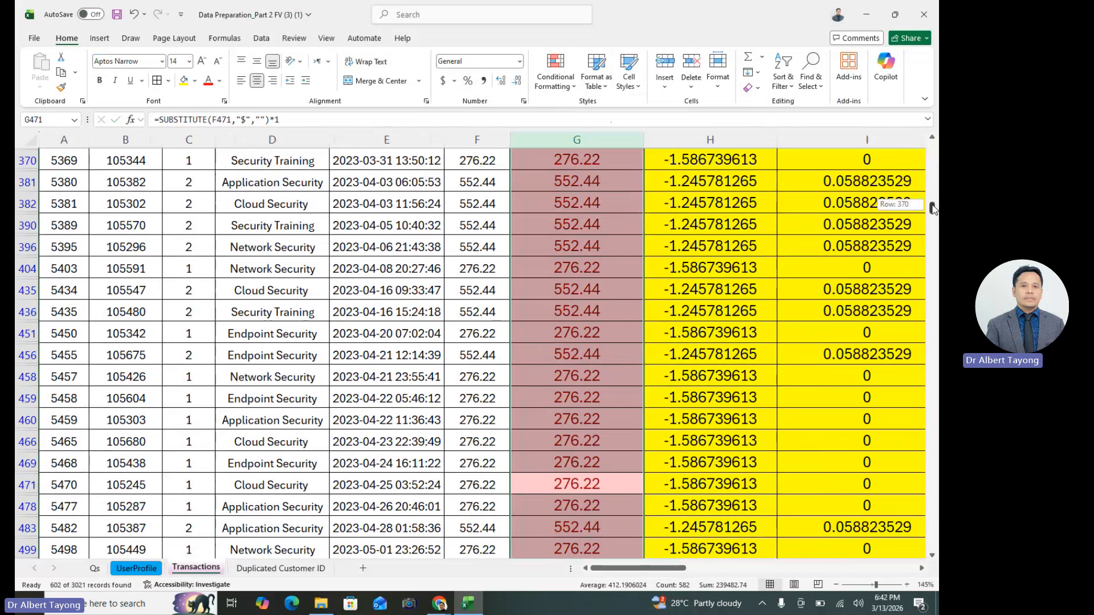
{"action": "left_click_drag", "start_coordinate": [933, 208], "coordinate": [933, 147]}
{"action": "left_click", "coordinate": [611, 230]}
{"action": "left_click_drag", "start_coordinate": [594, 203], "coordinate": [599, 548]}
{"action": "left_click", "coordinate": [540, 262]}
{"action": "left_click_drag", "start_coordinate": [571, 203], "coordinate": [573, 357]}
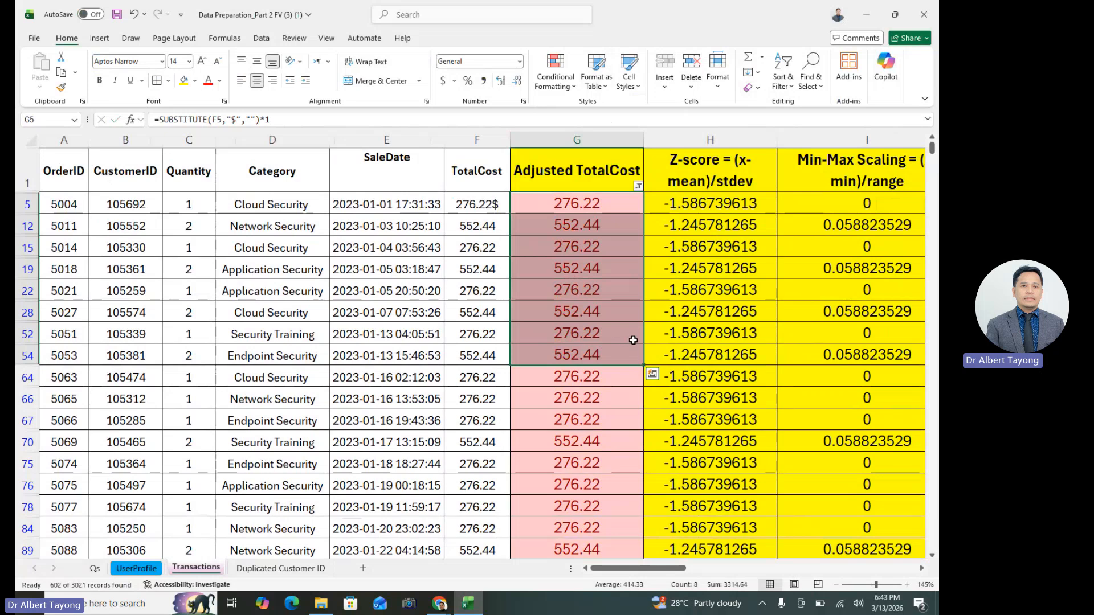
- Clear the conditional formatting rules from the selected cell O28 in the CustomerName column
{"action": "left_click", "coordinate": [588, 311]}
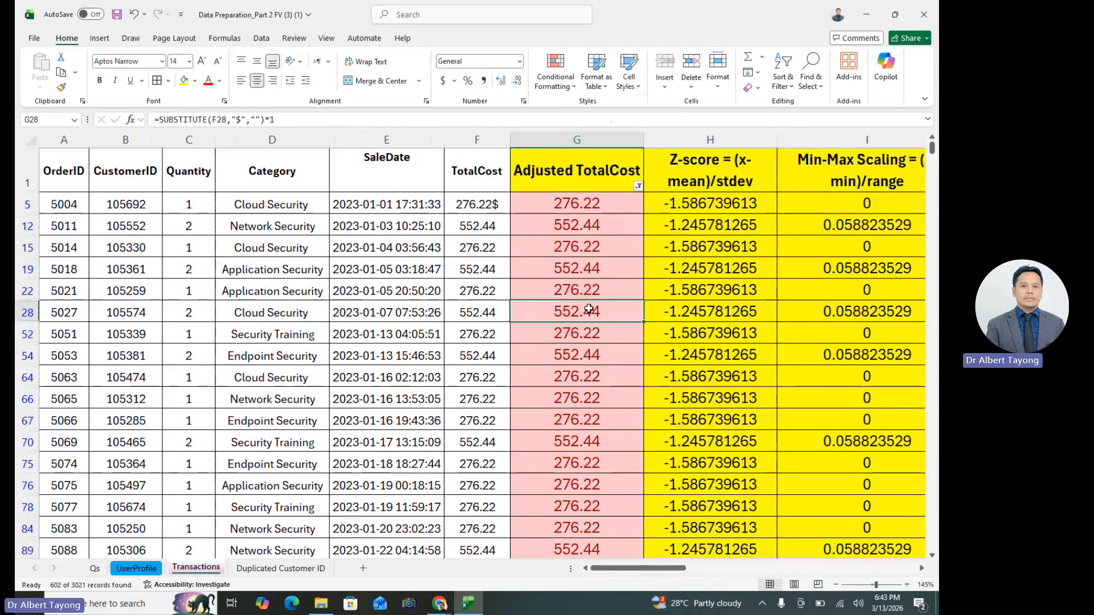
{"action": "key", "text": "Right"}
{"action": "key", "text": "Right"}
{"action": "key", "text": "Right"}
{"action": "key", "text": "Right"}
{"action": "key", "text": "Right"}
{"action": "key", "text": "Right"}
{"action": "key", "text": "Right"}
{"action": "key", "text": "Right"}
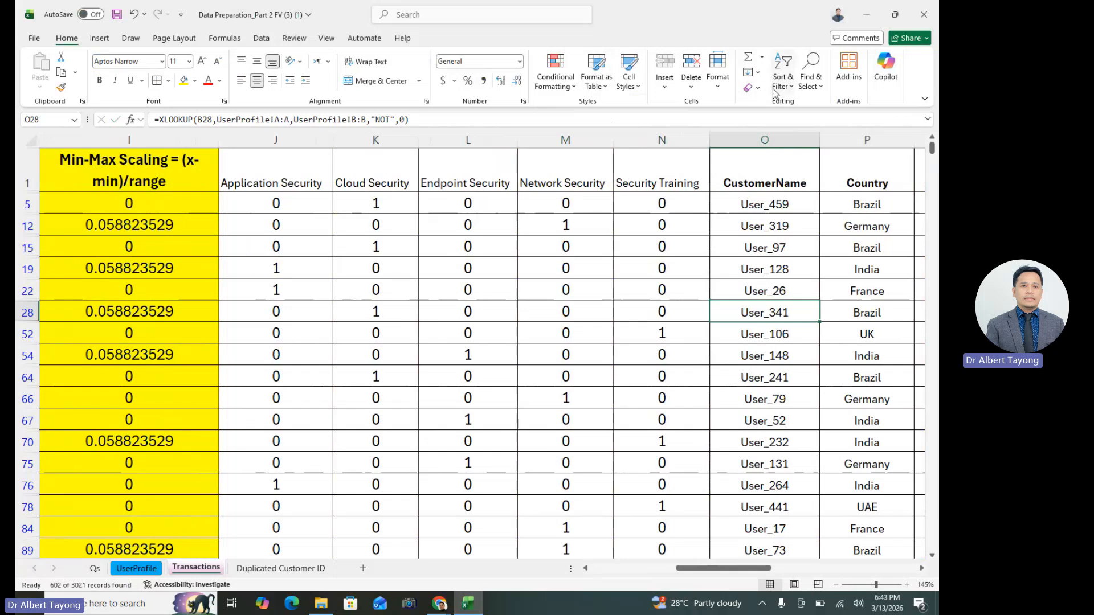
{"action": "left_click", "coordinate": [555, 76]}
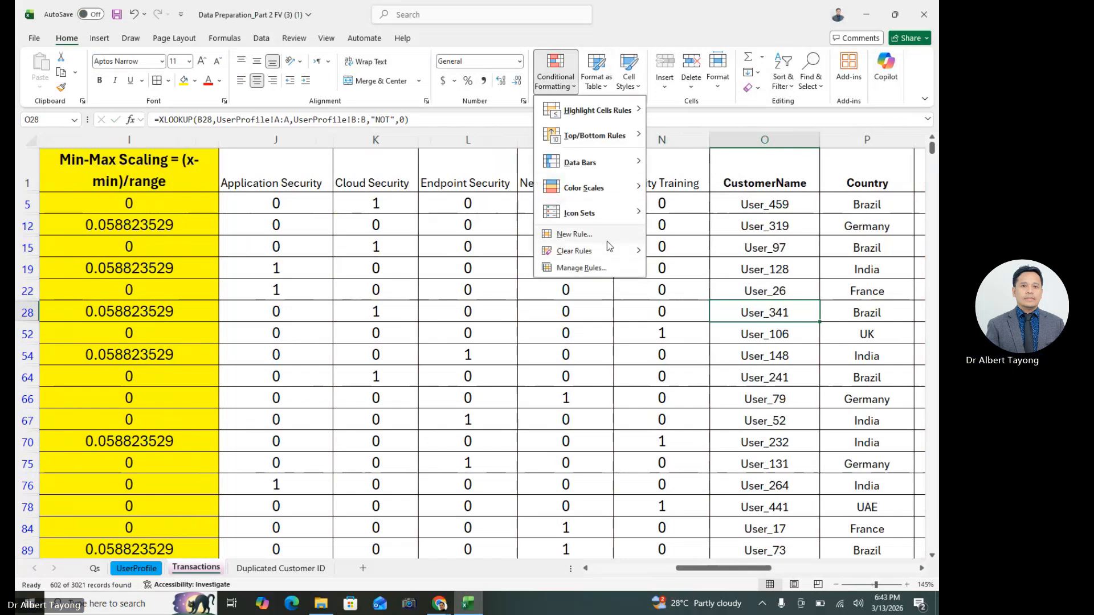
{"action": "mouse_move", "coordinate": [627, 253]}
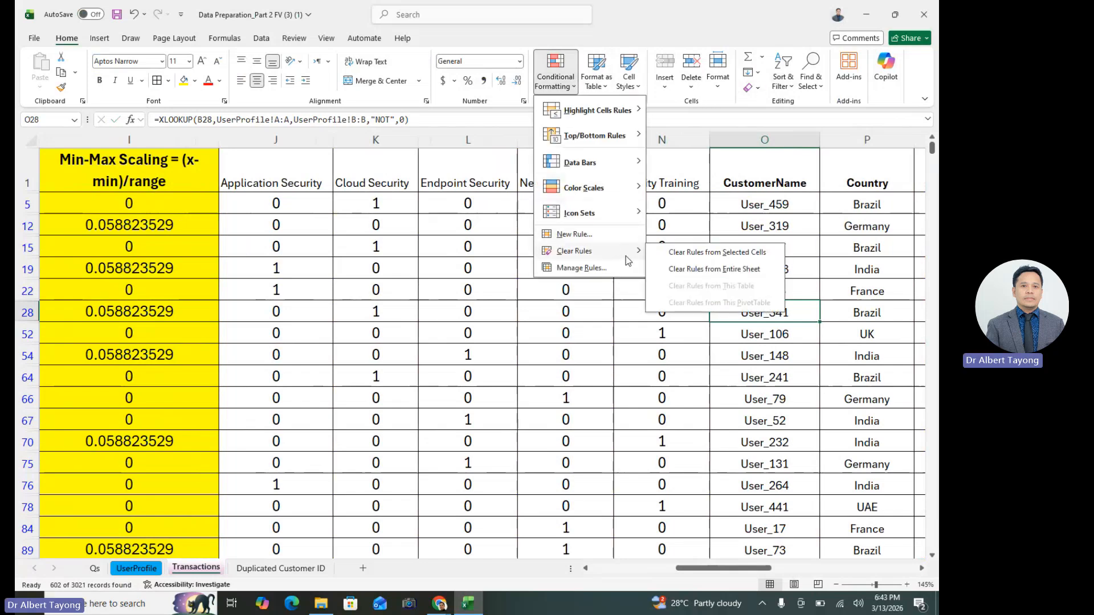
{"action": "left_click", "coordinate": [717, 252]}
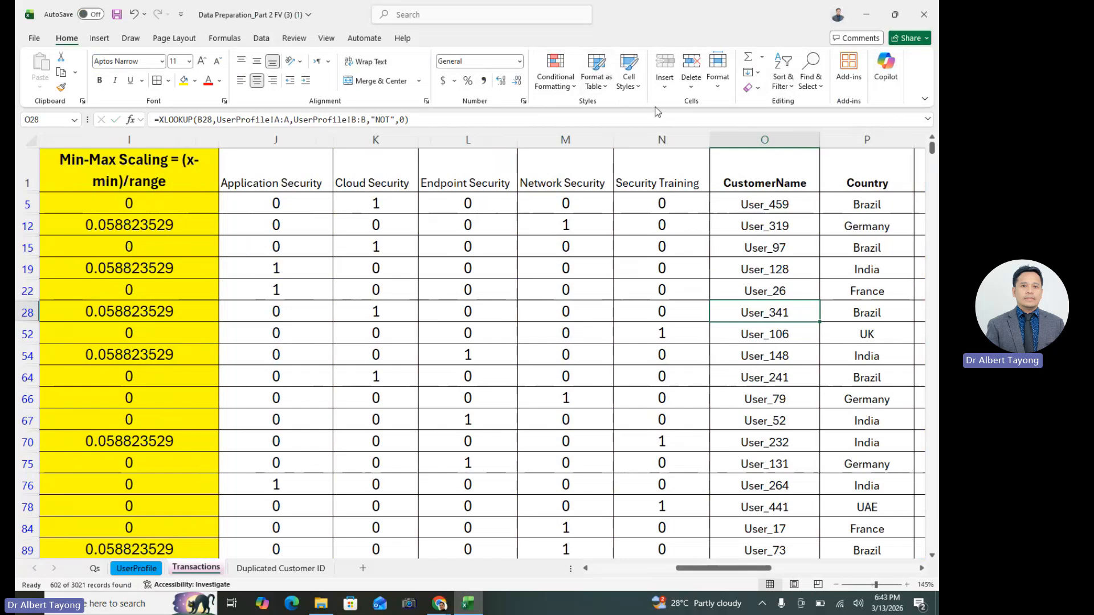
- Remove the filter from the Transactions data so all rows are shown
{"action": "left_click", "coordinate": [780, 92]}
{"action": "left_click", "coordinate": [805, 158]}
{"action": "left_click", "coordinate": [645, 327]}
- Calculate the inter-quartile range in Z12 by subtracting Q1 from Q3 with =Y11-Y10
{"action": "key", "text": "Right"}
{"action": "key", "text": "Right"}
{"action": "key", "text": "Right"}
{"action": "key", "text": "Right"}
{"action": "key", "text": "Right"}
{"action": "key", "text": "Right"}
{"action": "key", "text": "Right"}
{"action": "key", "text": "Right"}
{"action": "key", "text": "Right"}
{"action": "key", "text": "Right"}
{"action": "key", "text": "Right"}
{"action": "key", "text": "Right"}
{"action": "key", "text": "Right"}
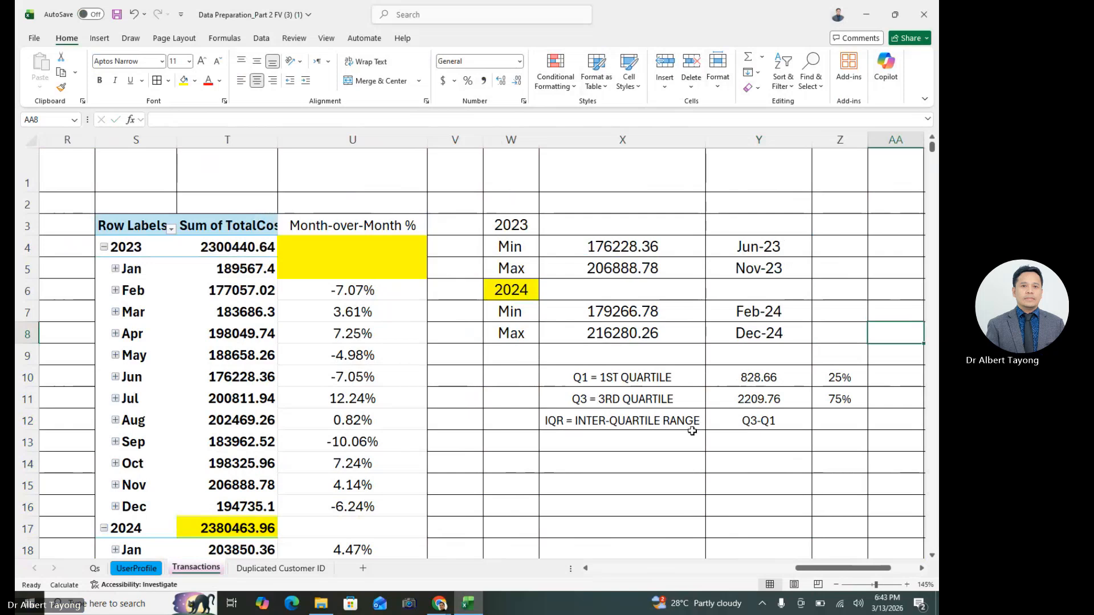
{"action": "scroll", "coordinate": [694, 439], "scroll_direction": "down", "scroll_amount": 1}
{"action": "left_click", "coordinate": [762, 335]}
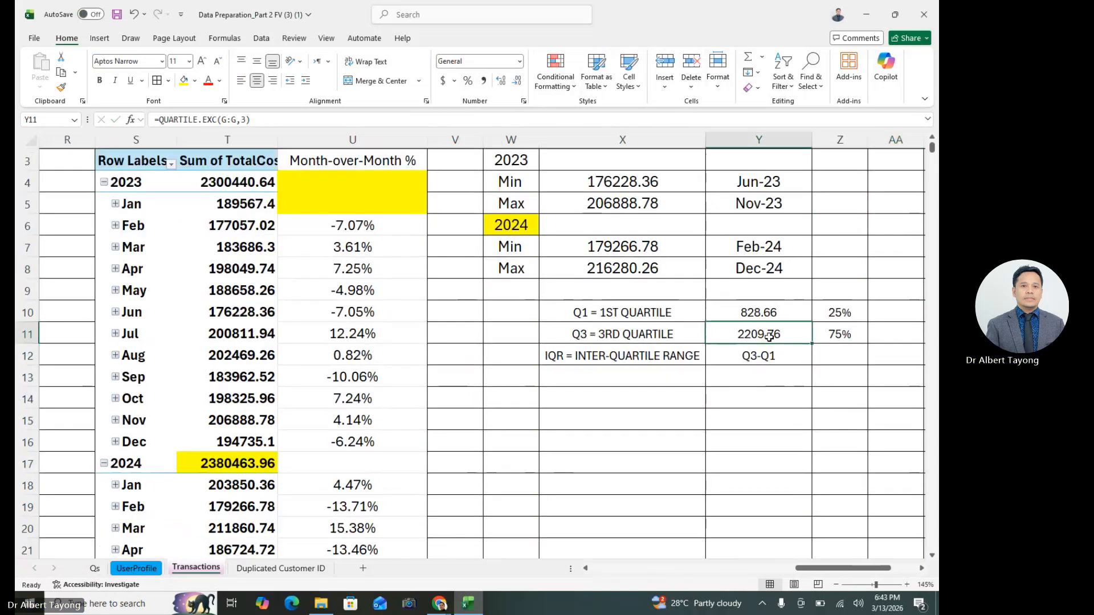
{"action": "left_click", "coordinate": [741, 436]}
{"action": "left_click", "coordinate": [756, 335]}
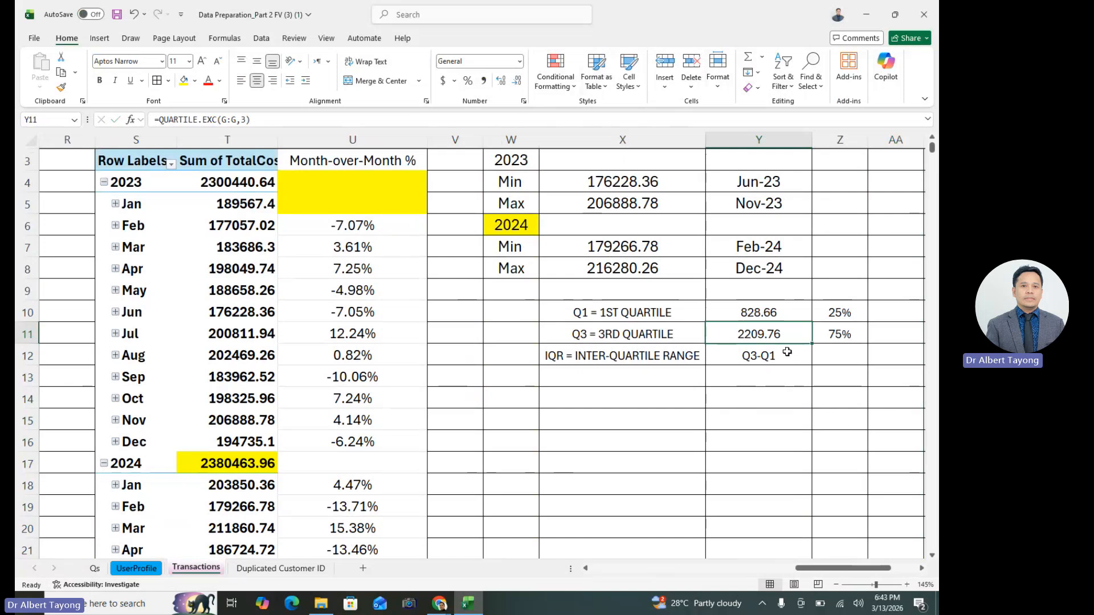
{"action": "left_click", "coordinate": [806, 419]}
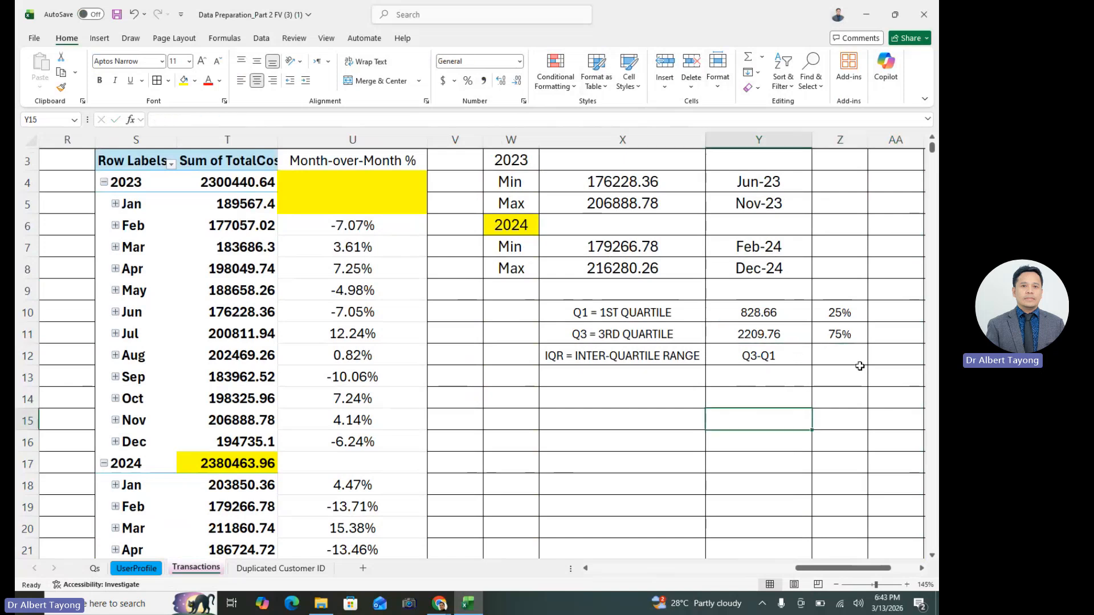
{"action": "left_click", "coordinate": [838, 353]}
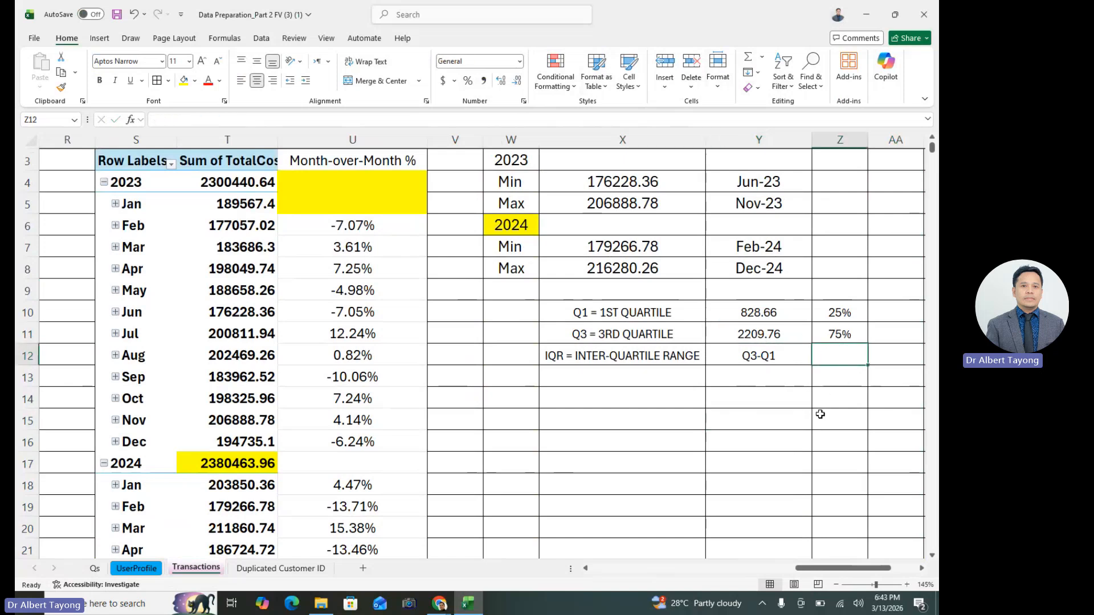
{"action": "left_click", "coordinate": [761, 359]}
{"action": "left_click", "coordinate": [846, 360]}
{"action": "type", "text": "="}
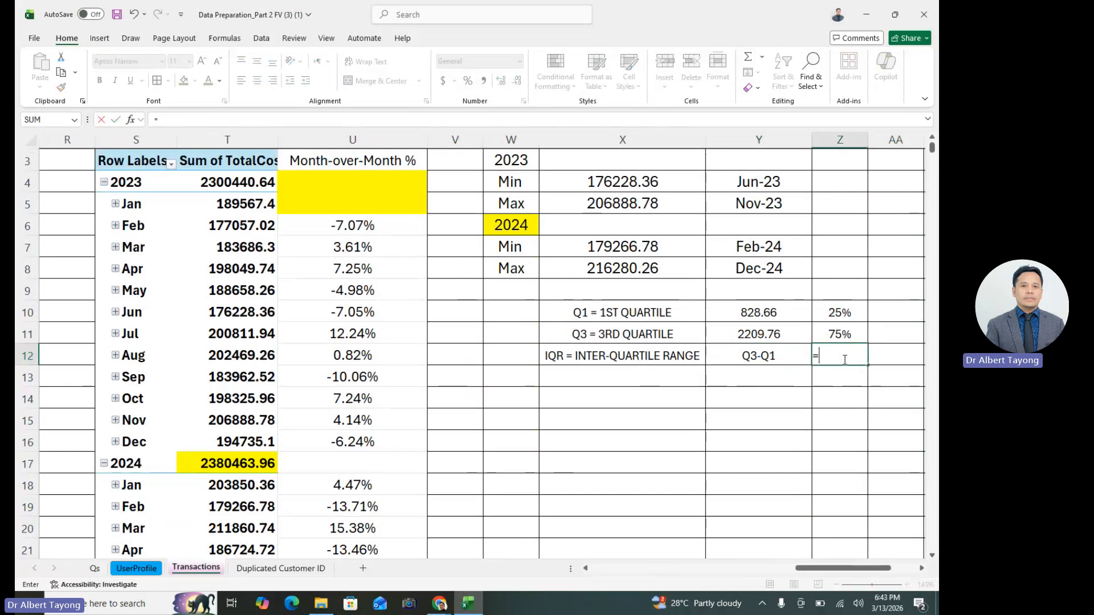
{"action": "type", "text": "-"}
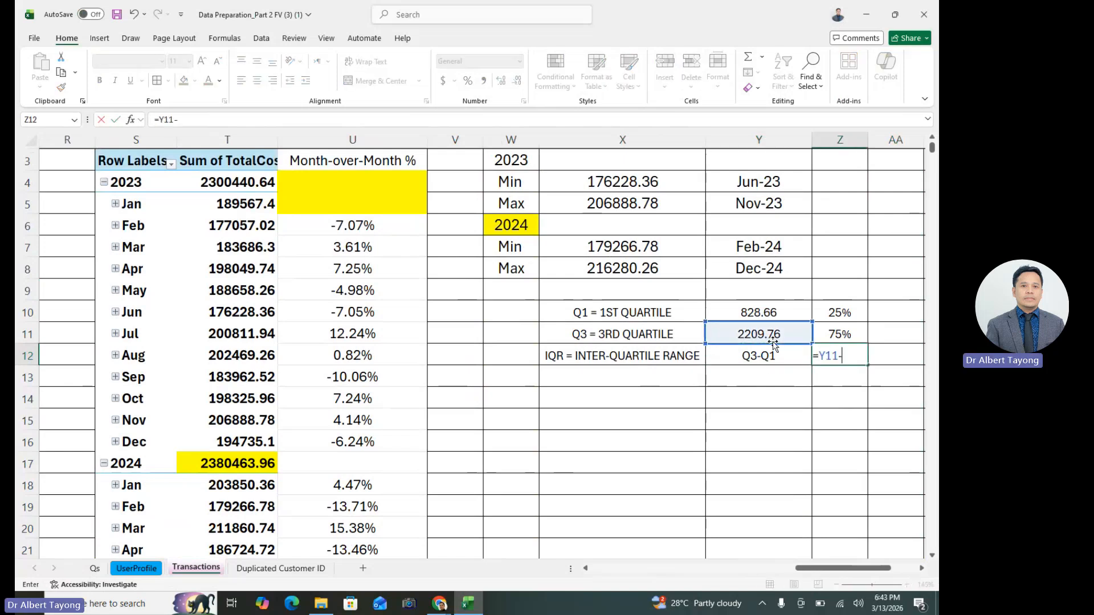
{"action": "left_click", "coordinate": [764, 312]}
{"action": "key", "text": "Return"}
- Widen column Z slightly to give the inter-quartile range value more room
{"action": "left_click", "coordinate": [847, 358]}
{"action": "left_click_drag", "start_coordinate": [868, 141], "coordinate": [903, 165]}
{"action": "left_click_drag", "start_coordinate": [881, 414], "coordinate": [843, 402]}
{"action": "left_click", "coordinate": [754, 404]}
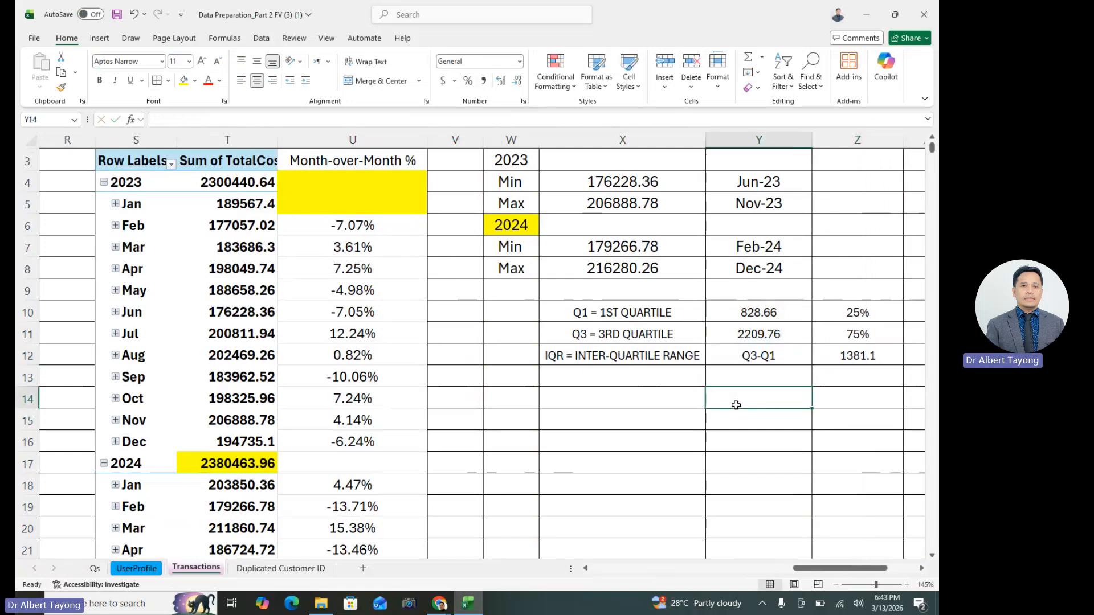
- Label X14 as Lower Bound and enter the heading Outliers above it in X13
{"action": "left_click", "coordinate": [568, 400]}
{"action": "type", "text": "IO"}
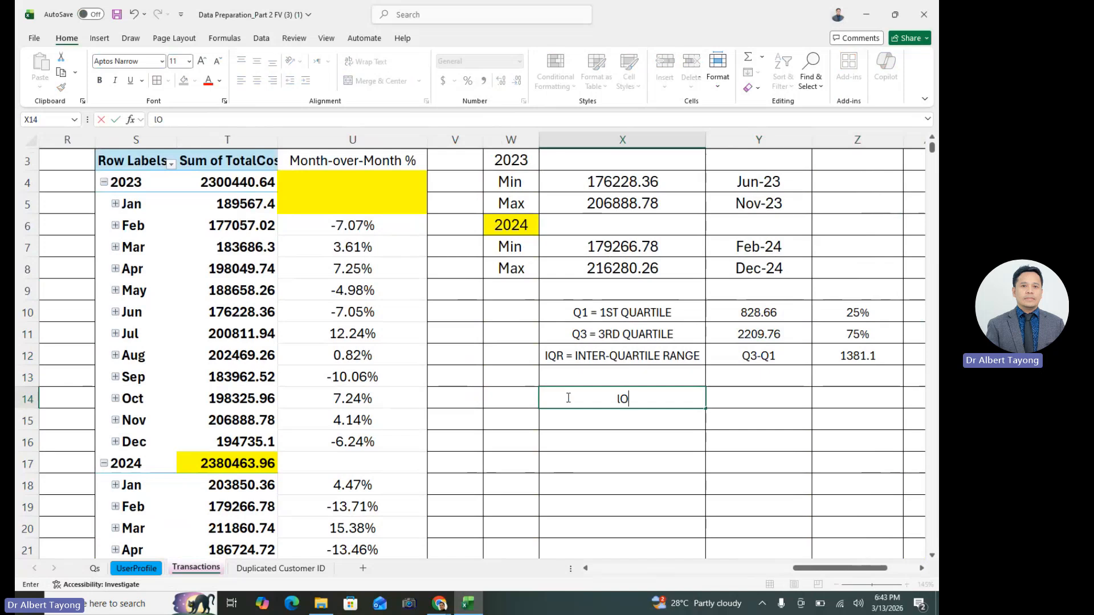
{"action": "type", "text": "WER Bound"}
{"action": "left_click", "coordinate": [655, 381]}
{"action": "type", "text": "LOyu"}
{"action": "key", "text": "BackSpace"}
{"action": "key", "text": "BackSpace"}
{"action": "key", "text": "BackSpace"}
{"action": "type", "text": "Outlier"}
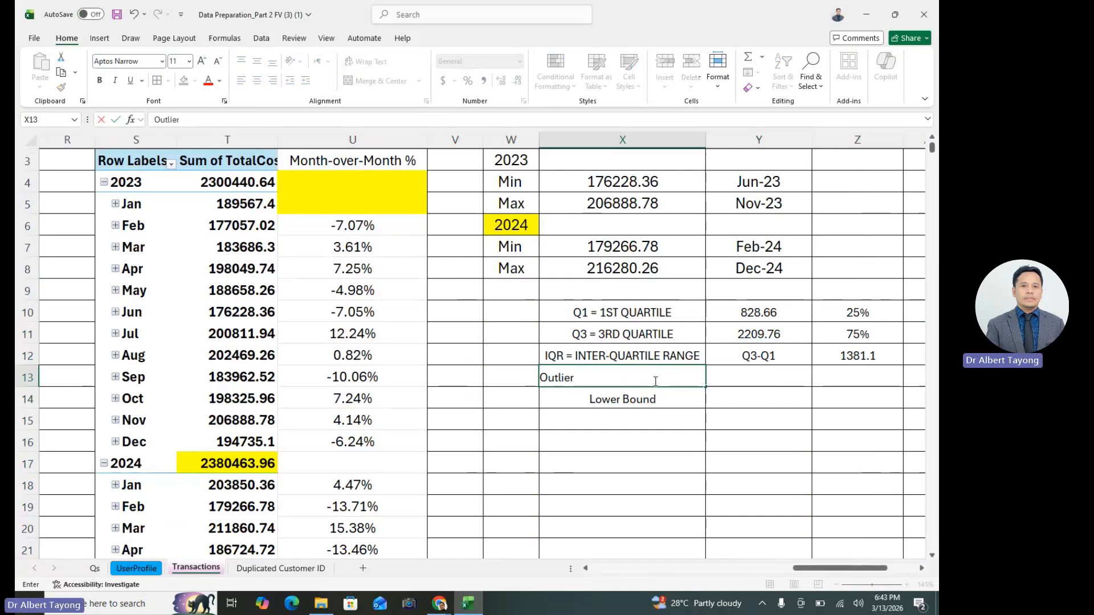
{"action": "type", "text": "s"}
{"action": "left_click", "coordinate": [773, 479]}
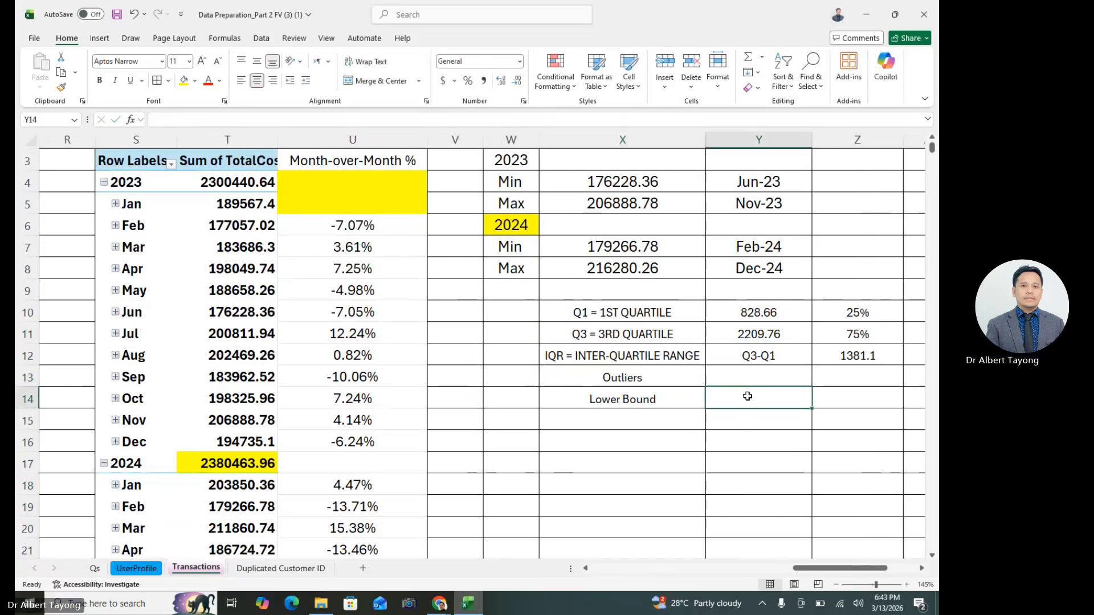
- Enter the lower bound expression Q1-1.5*IQR as text in Y14
{"action": "left_click", "coordinate": [747, 400]}
{"action": "type", "text": "\\"}
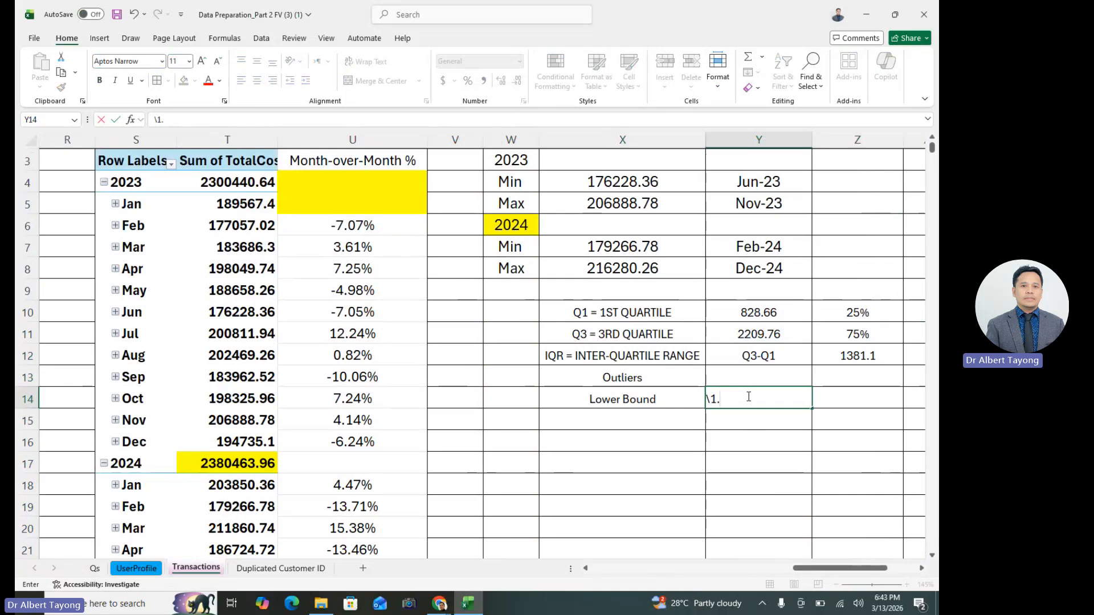
{"action": "key", "text": "BackSpace"}
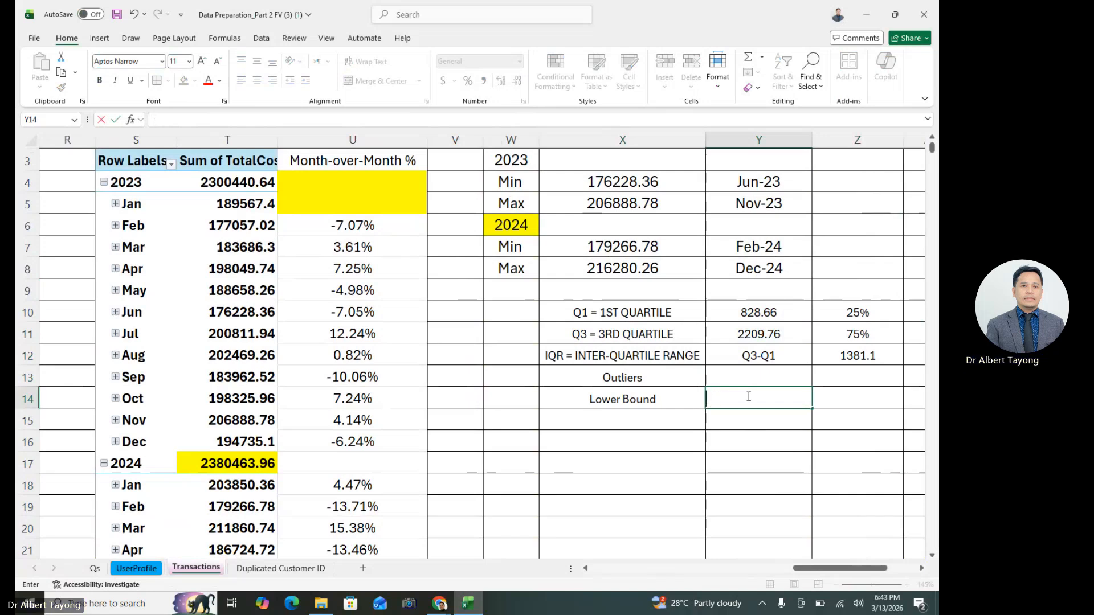
{"action": "type", "text": "q1"}
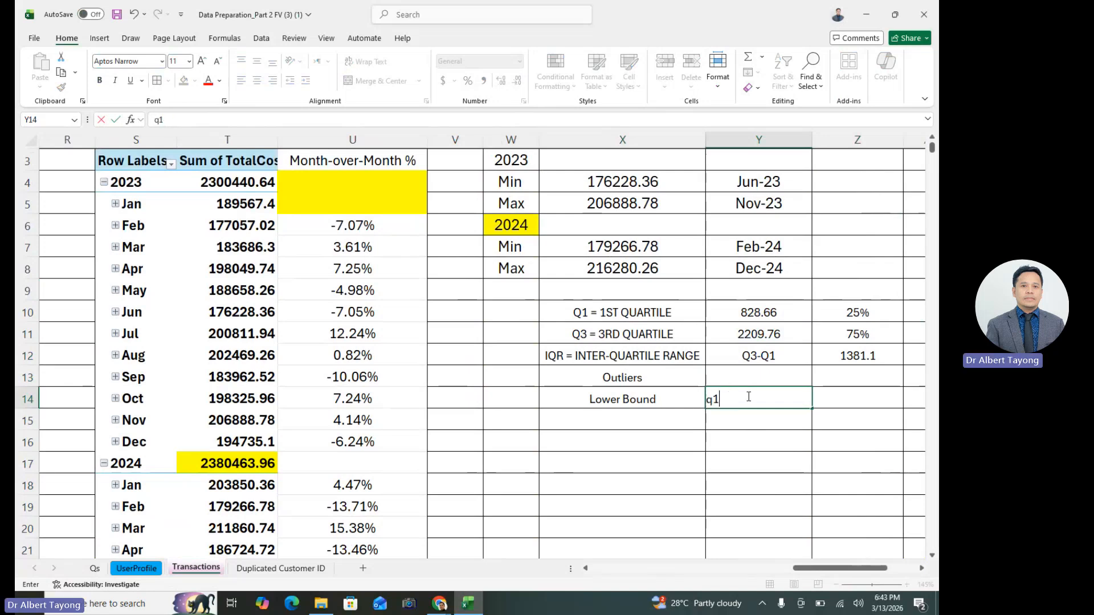
{"action": "type", "text": "Q1-1.5*IQR"}
{"action": "key", "text": "Return"}
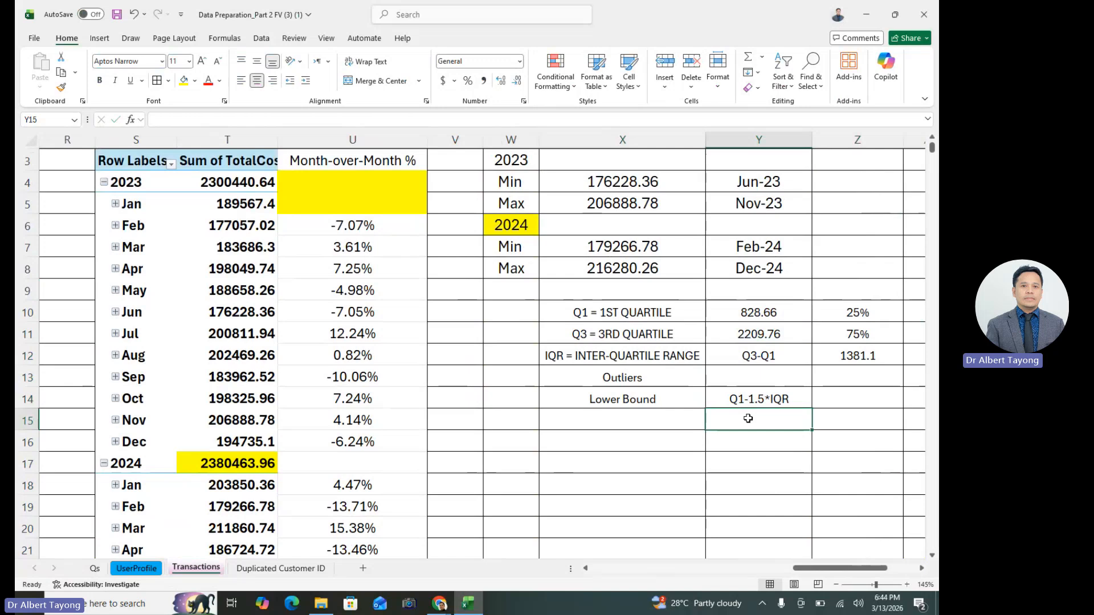
- Label X15 as Upper Bound and enter the expression Q3+1.5*IQR as text in Y15
{"action": "key", "text": "Left"}
{"action": "type", "text": "uPPER B"}
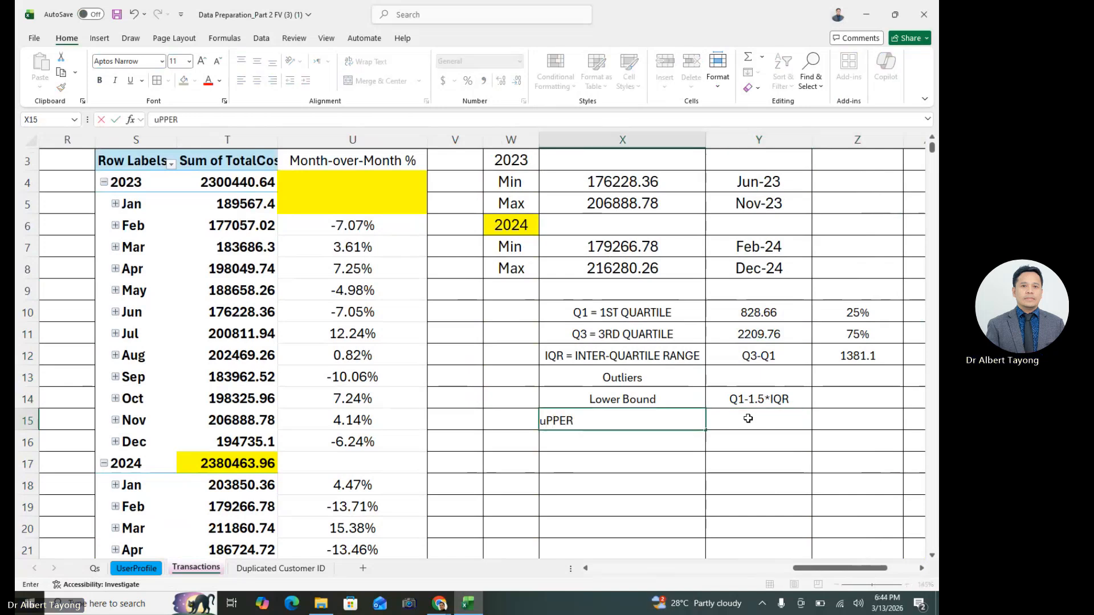
{"action": "key", "text": "Tab"}
{"action": "type", "text": "Q3"}
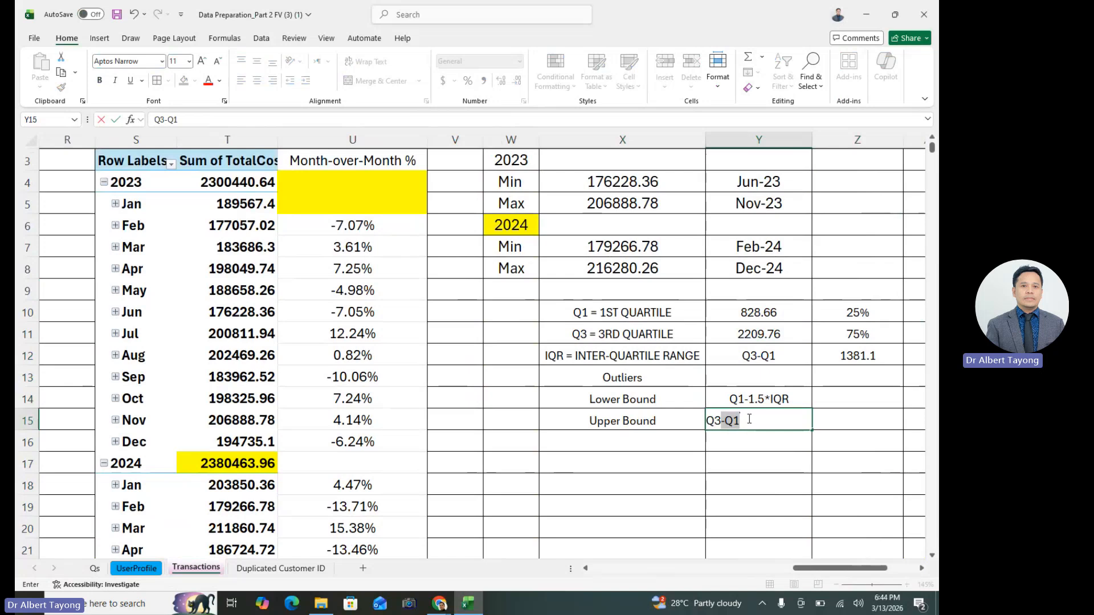
{"action": "type", "text": "+1.5*IQR"}
{"action": "key", "text": "Return"}
- Set the font size of the bound expressions in Y14:Y15 to 18 and check both expressions
{"action": "left_click_drag", "start_coordinate": [774, 402], "coordinate": [773, 420]}
{"action": "left_click", "coordinate": [188, 61]}
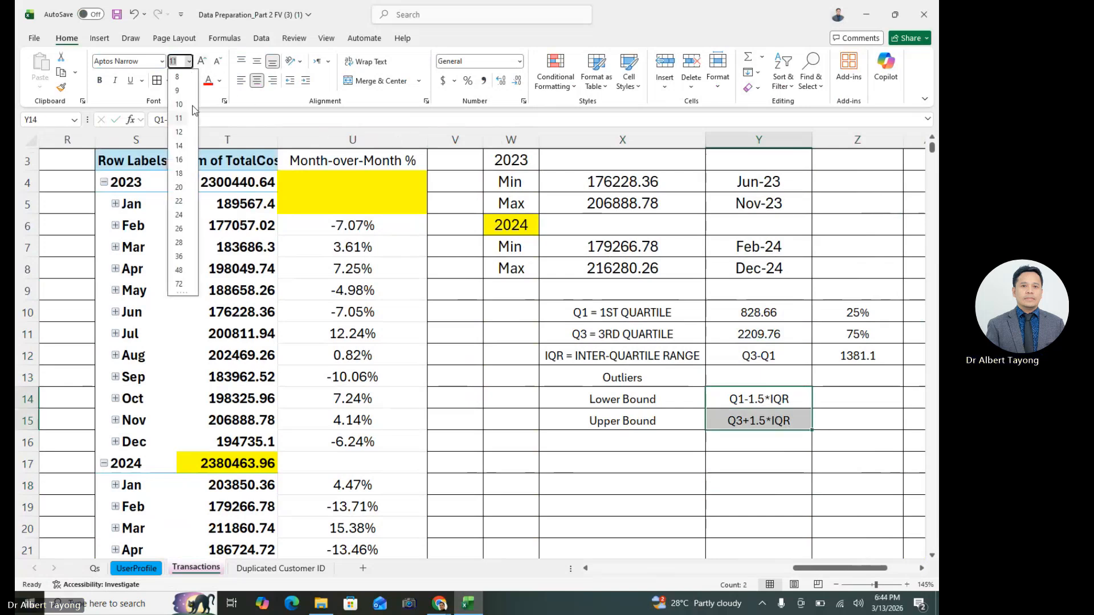
{"action": "left_click", "coordinate": [179, 173]}
{"action": "left_click", "coordinate": [880, 438]}
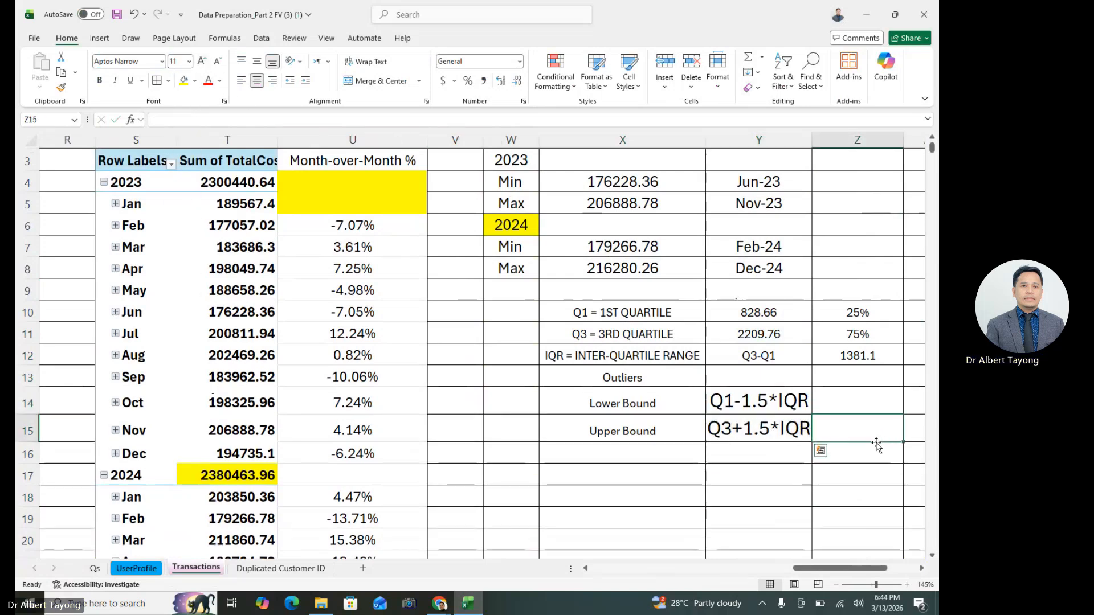
{"action": "left_click", "coordinate": [718, 400]}
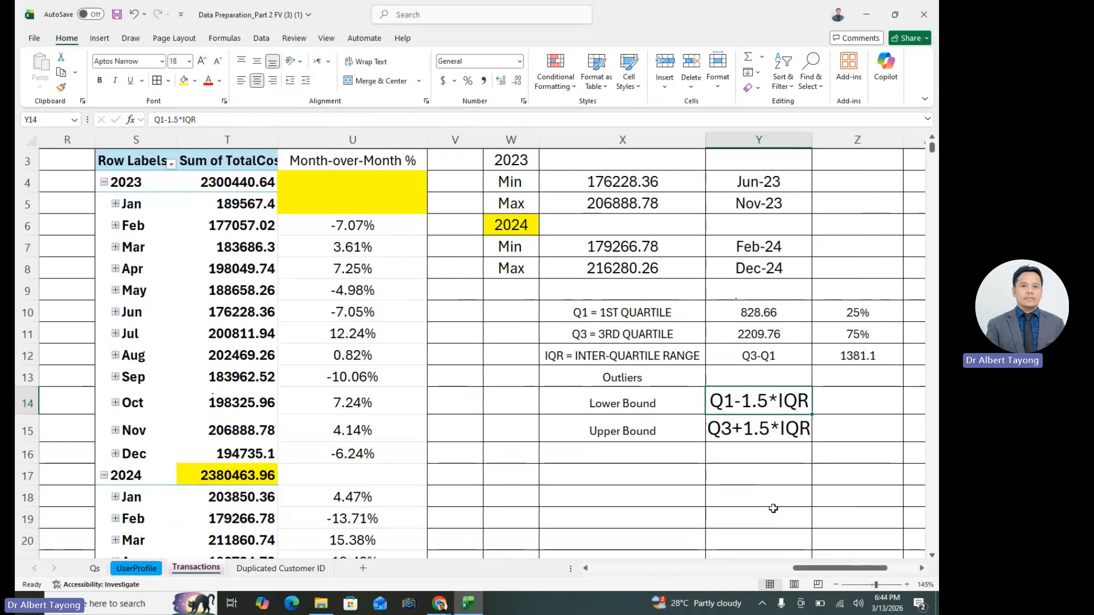
{"action": "left_click", "coordinate": [664, 482]}
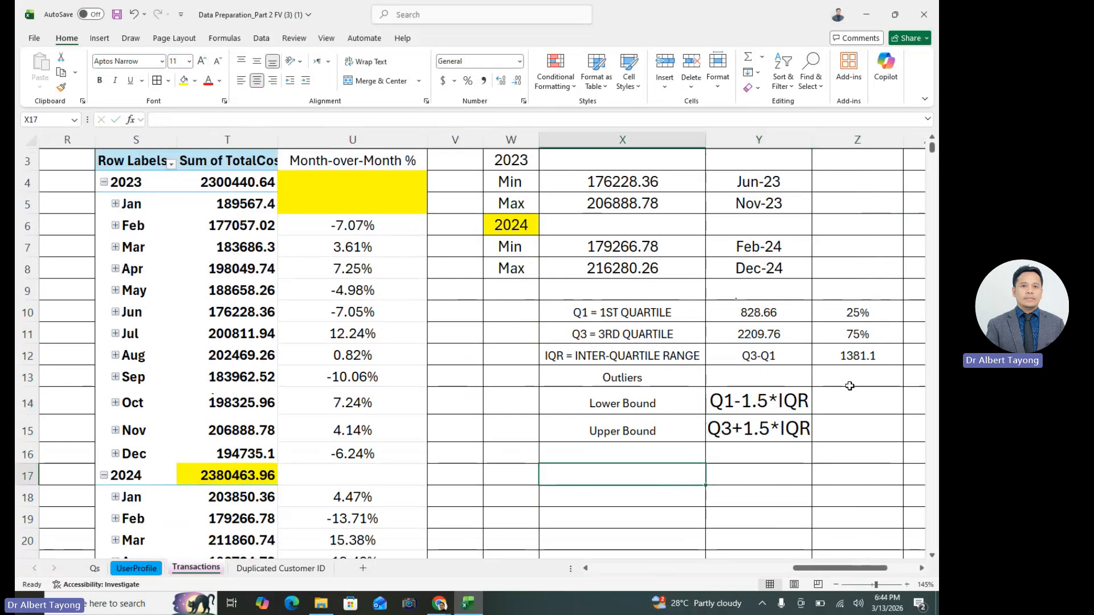
{"action": "left_click", "coordinate": [756, 409]}
{"action": "left_click", "coordinate": [726, 433]}
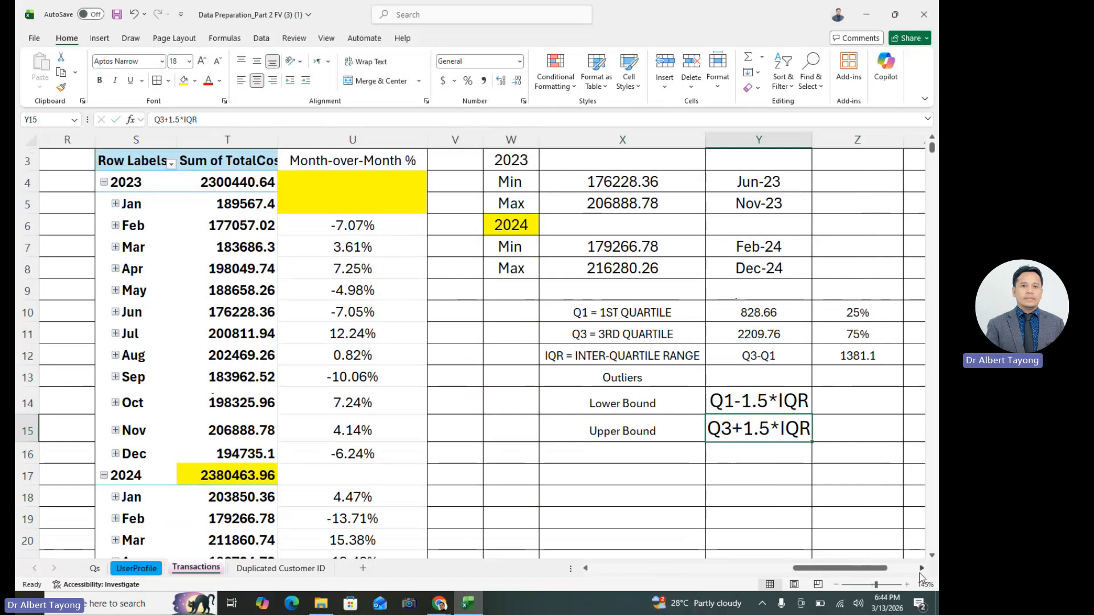
{"action": "left_click", "coordinate": [922, 568]}
{"action": "left_click", "coordinate": [802, 399]}
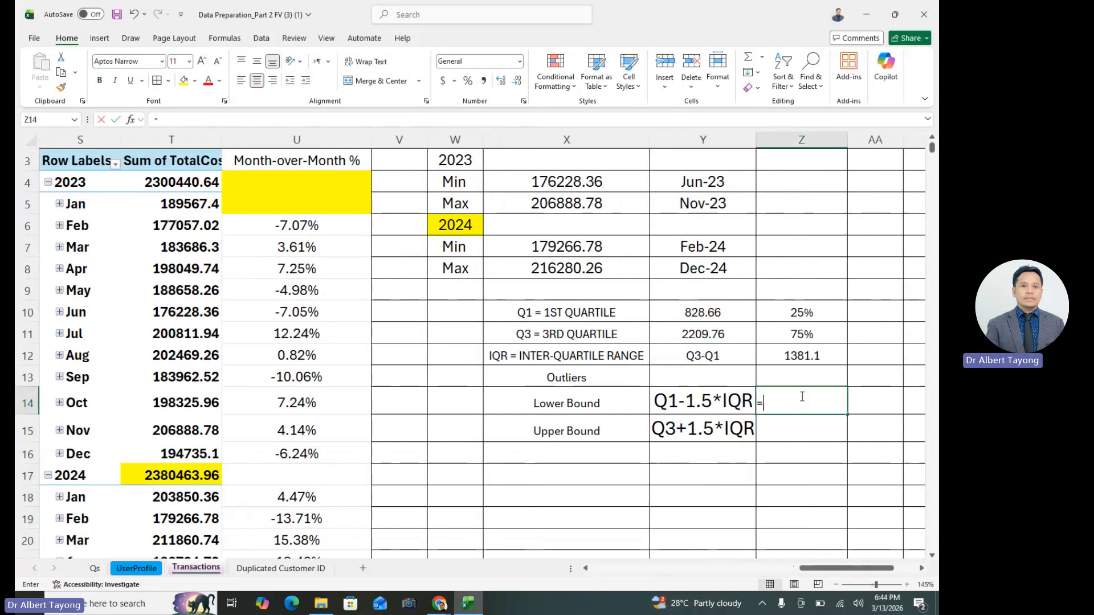
{"action": "type", "text": "="}
{"action": "key", "text": "Escape"}
- Set the font size of the empty result cells Z14:Z15 to 16
{"action": "left_click", "coordinate": [790, 495]}
{"action": "left_click_drag", "start_coordinate": [799, 401], "coordinate": [799, 425]}
{"action": "left_click", "coordinate": [188, 61]}
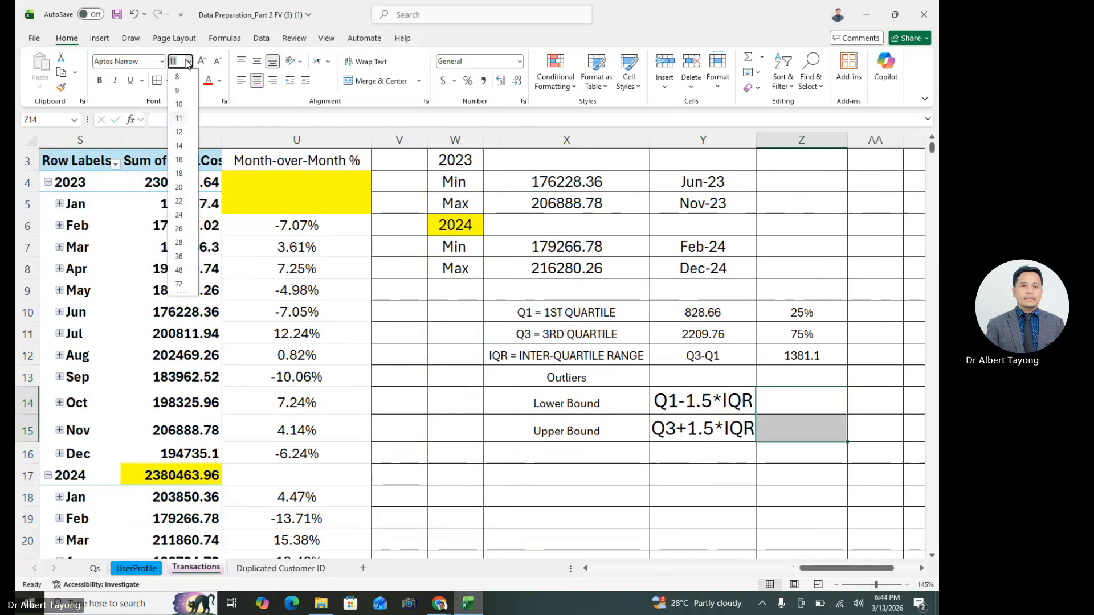
{"action": "left_click", "coordinate": [190, 64]}
- Calculate the lower bound in Z14 with the formula =Y10-1.5*Z12
{"action": "left_click", "coordinate": [794, 407]}
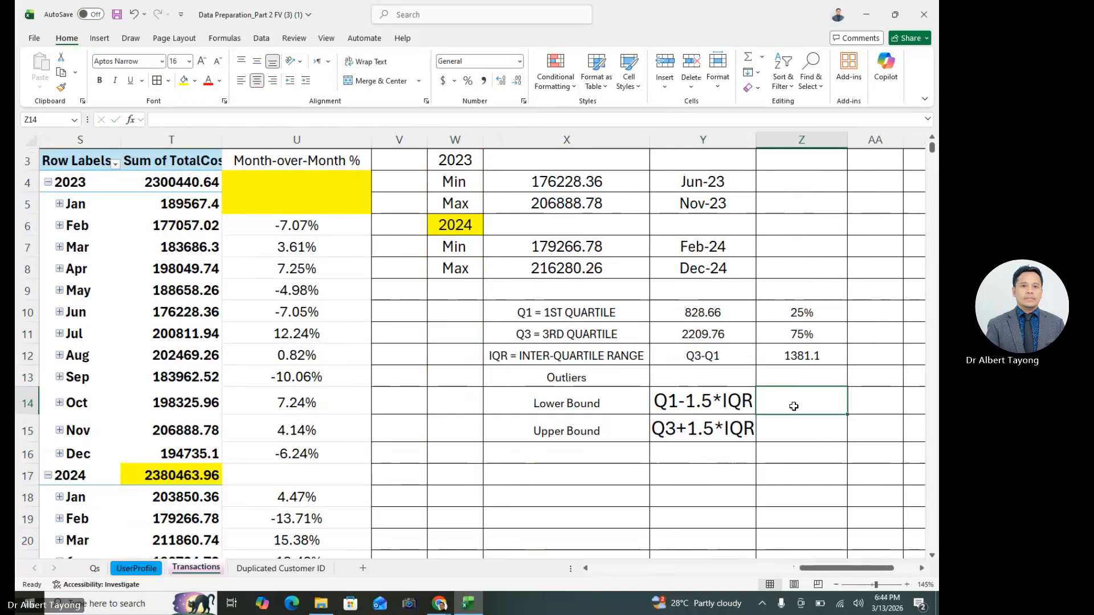
{"action": "type", "text": "="}
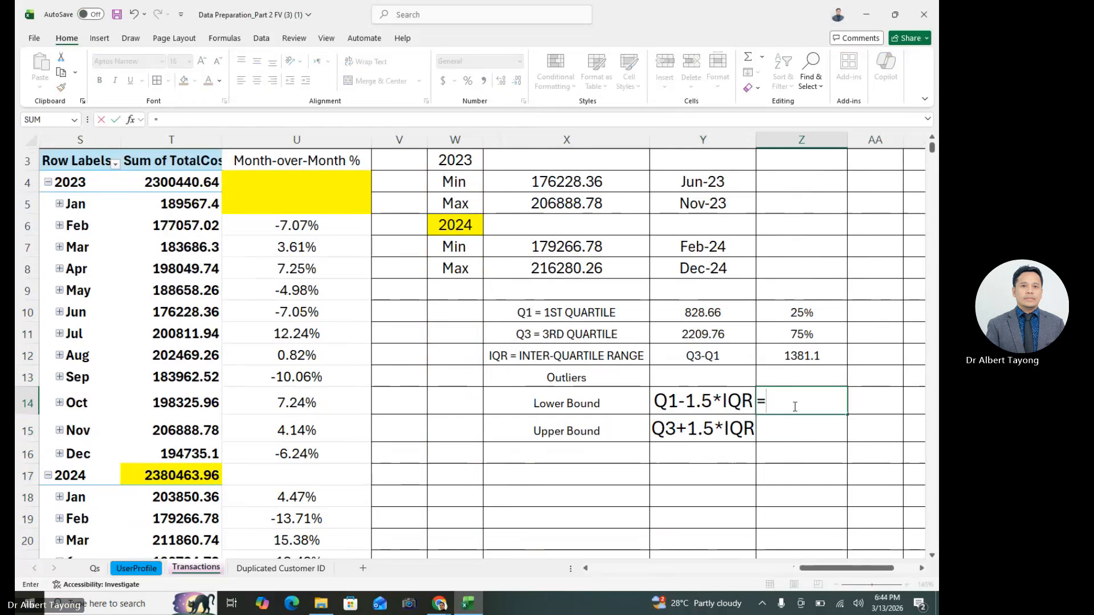
{"action": "left_click", "coordinate": [717, 316]}
{"action": "type", "text": "-1.5"}
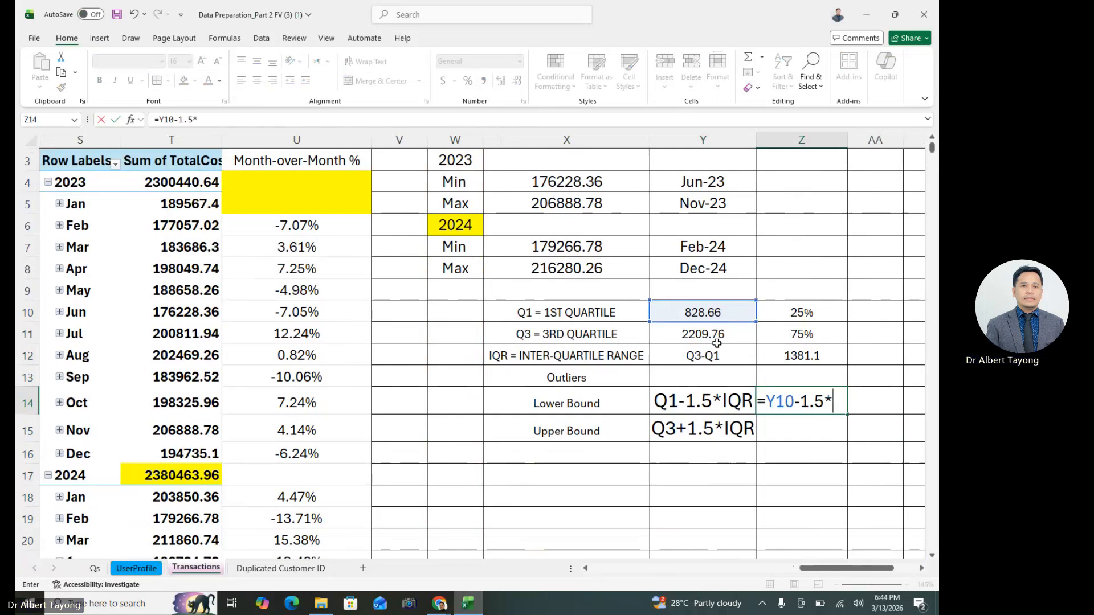
{"action": "type", "text": "*"}
{"action": "left_click", "coordinate": [788, 357]}
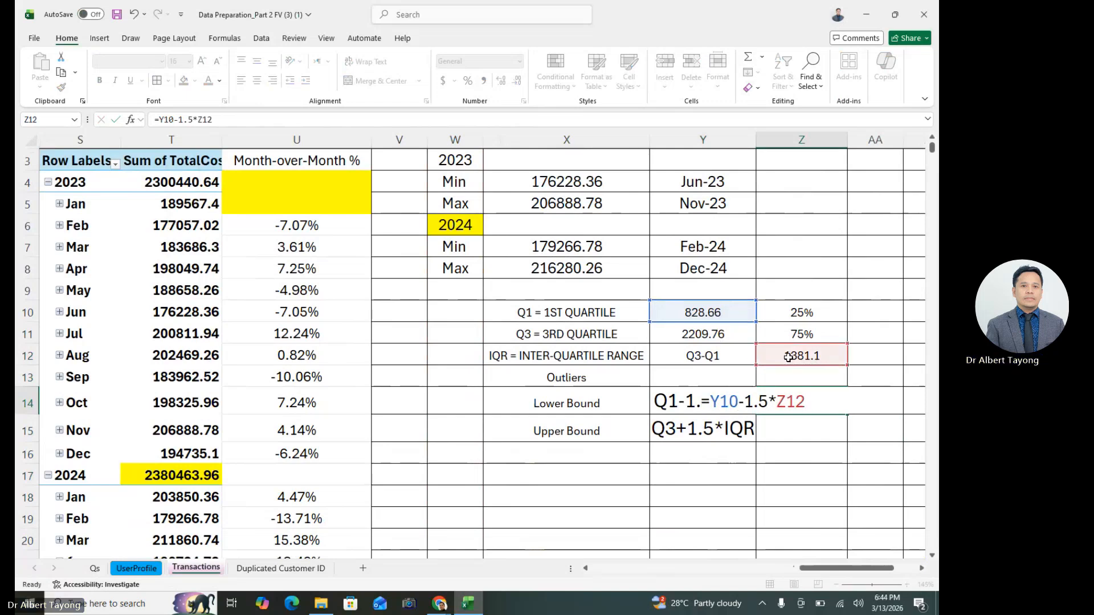
{"action": "key", "text": "Return"}
- Calculate the upper bound in Z15 with the formula =Y11+1.5*Z12
{"action": "type", "text": "="}
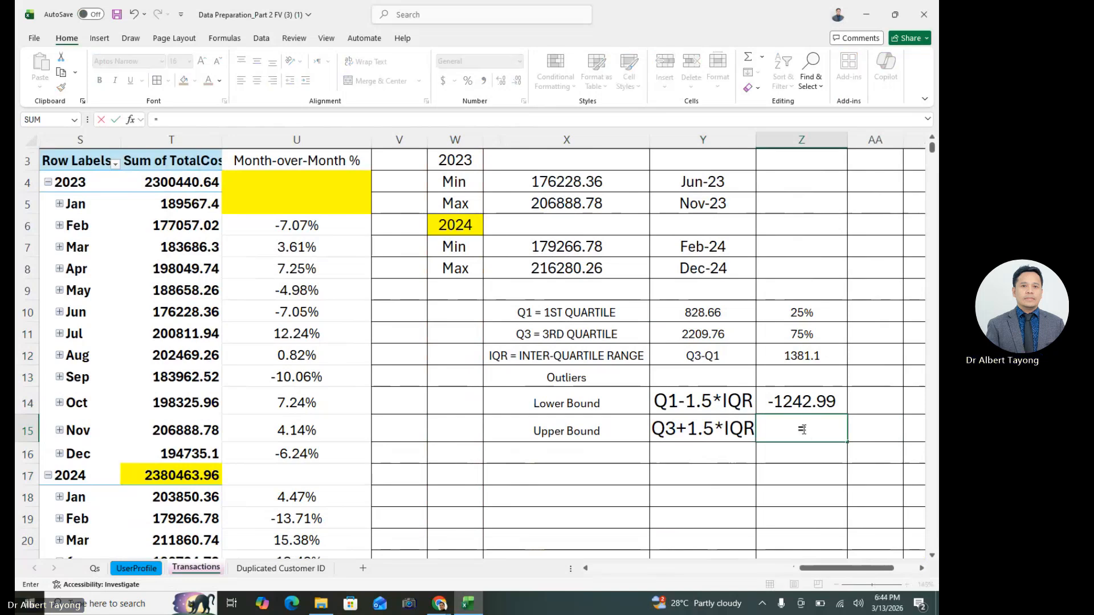
{"action": "left_click", "coordinate": [708, 335]}
{"action": "type", "text": "+1"}
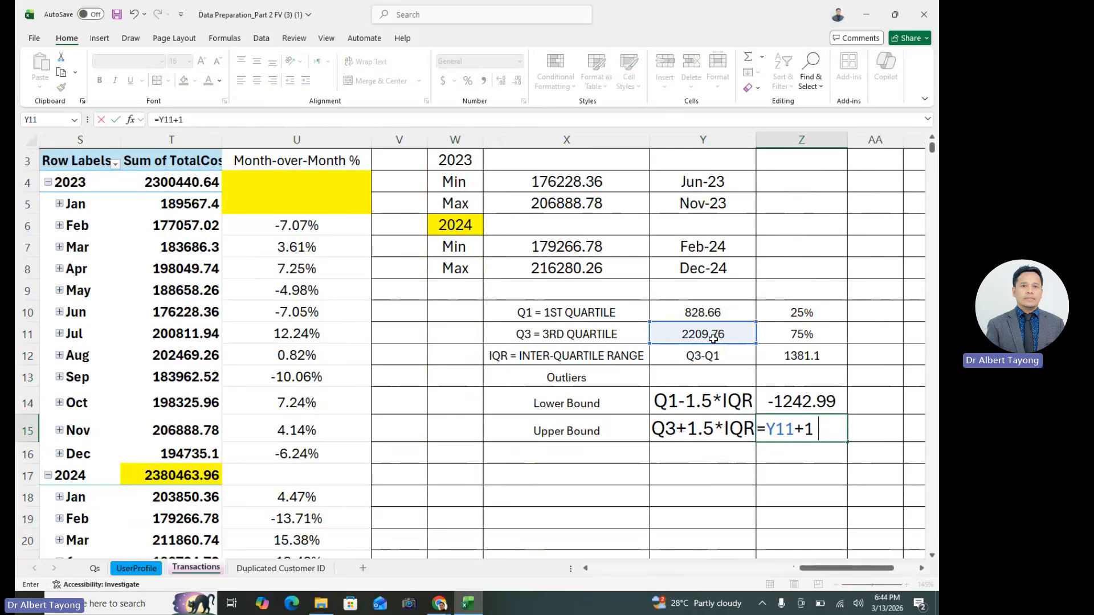
{"action": "type", "text": ".5*"}
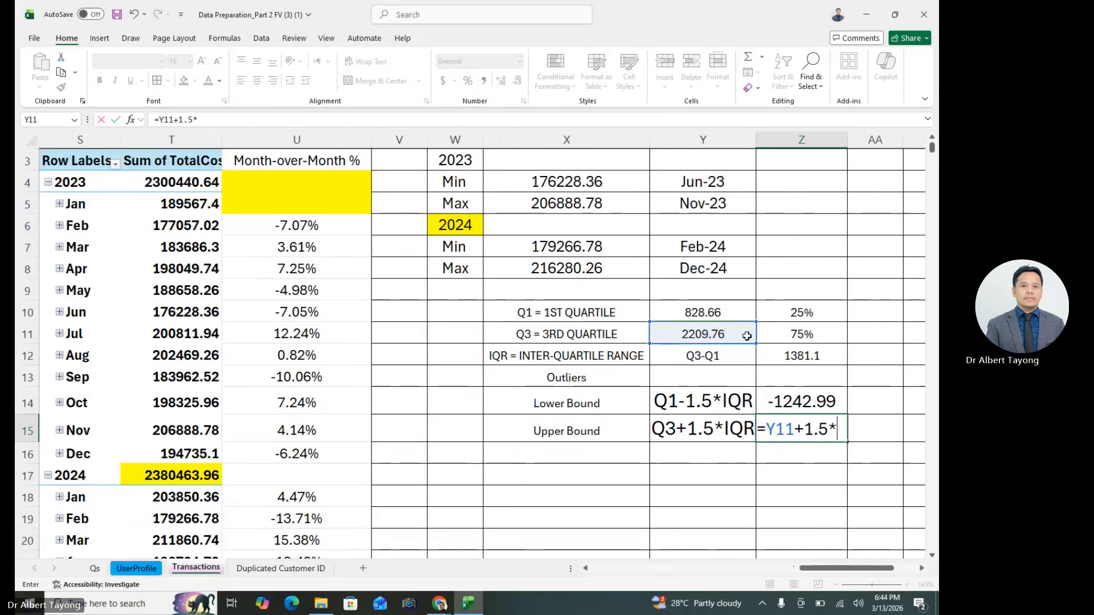
{"action": "left_click", "coordinate": [799, 355]}
{"action": "key", "text": "Return"}
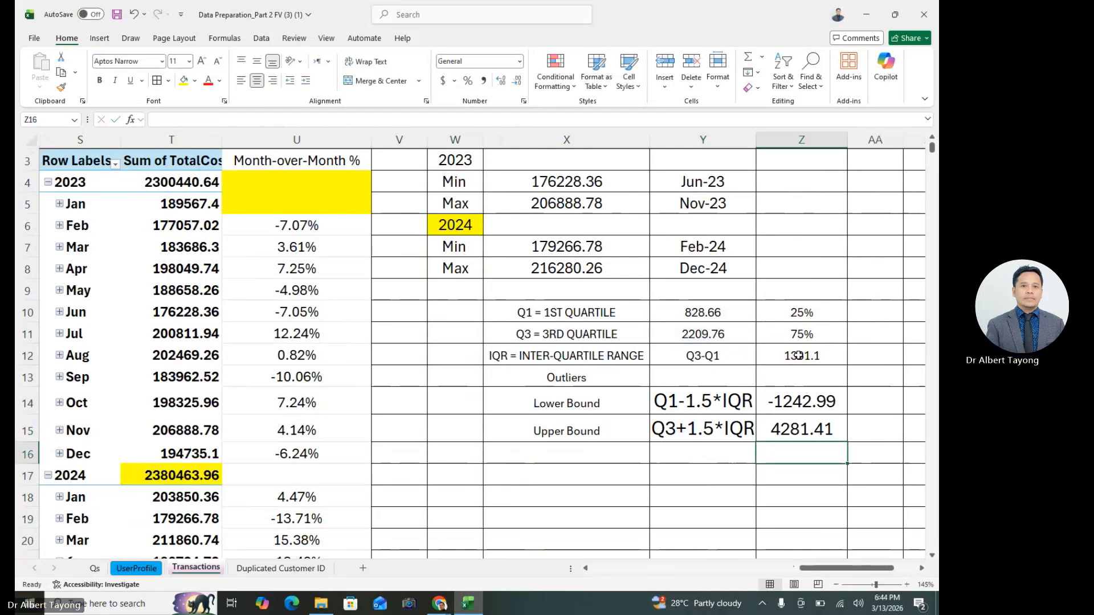
- Widen column Z slightly to give the lower and upper bound results more room
{"action": "left_click", "coordinate": [815, 430]}
{"action": "key", "text": "Down"}
{"action": "key", "text": "Down"}
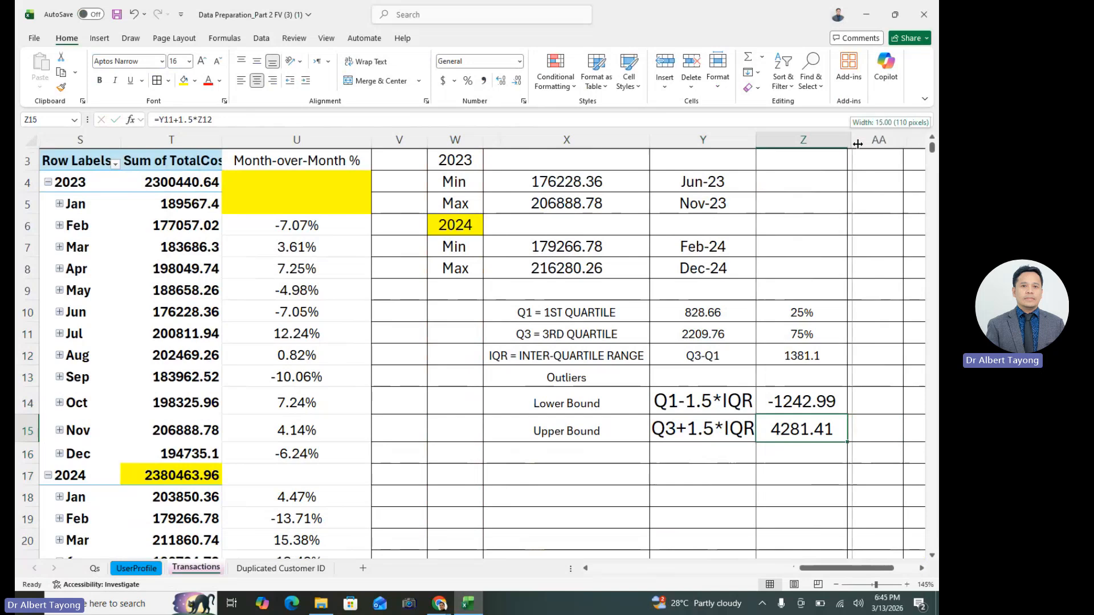
{"action": "scroll", "coordinate": [818, 379], "scroll_direction": "down", "scroll_amount": 1}
{"action": "left_click", "coordinate": [811, 346]}
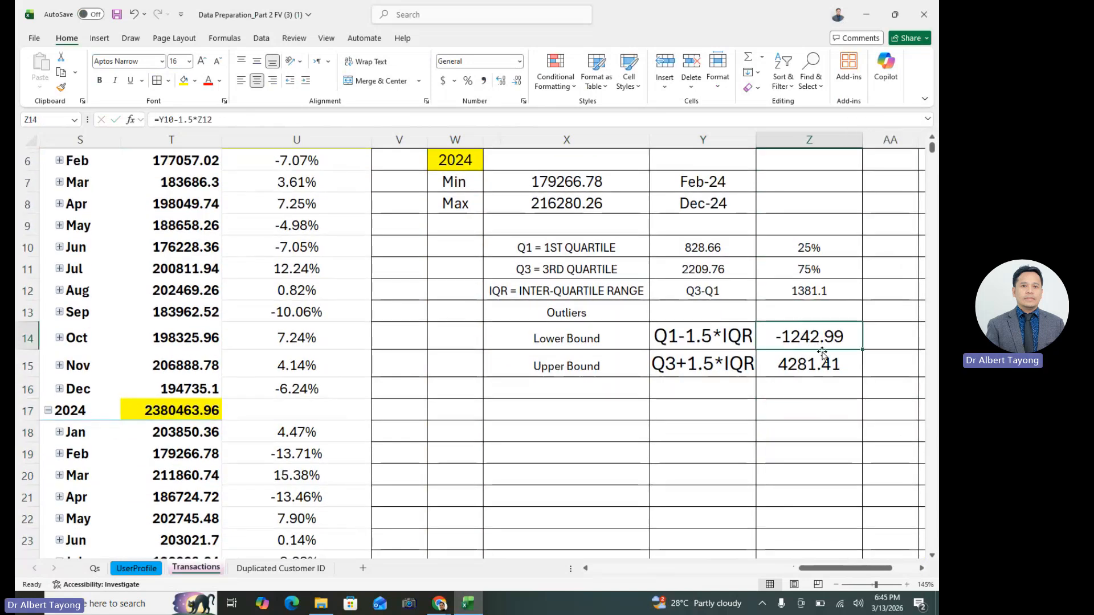
- Review the lower and upper bound results in Z14:Z15 and their formulas against the quartile values
{"action": "left_click", "coordinate": [768, 443]}
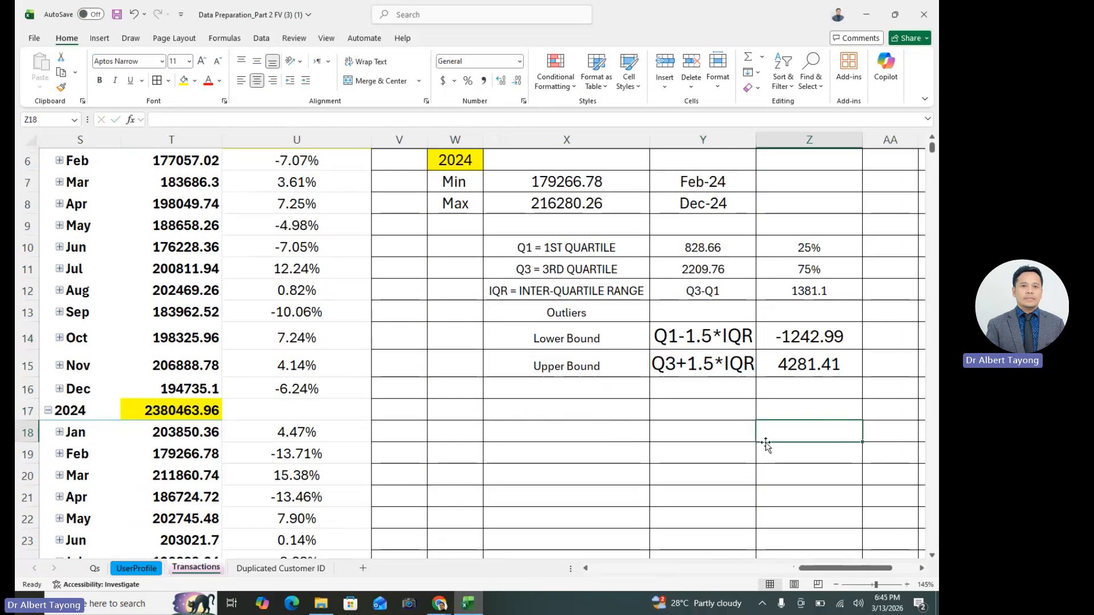
{"action": "left_click", "coordinate": [558, 413]}
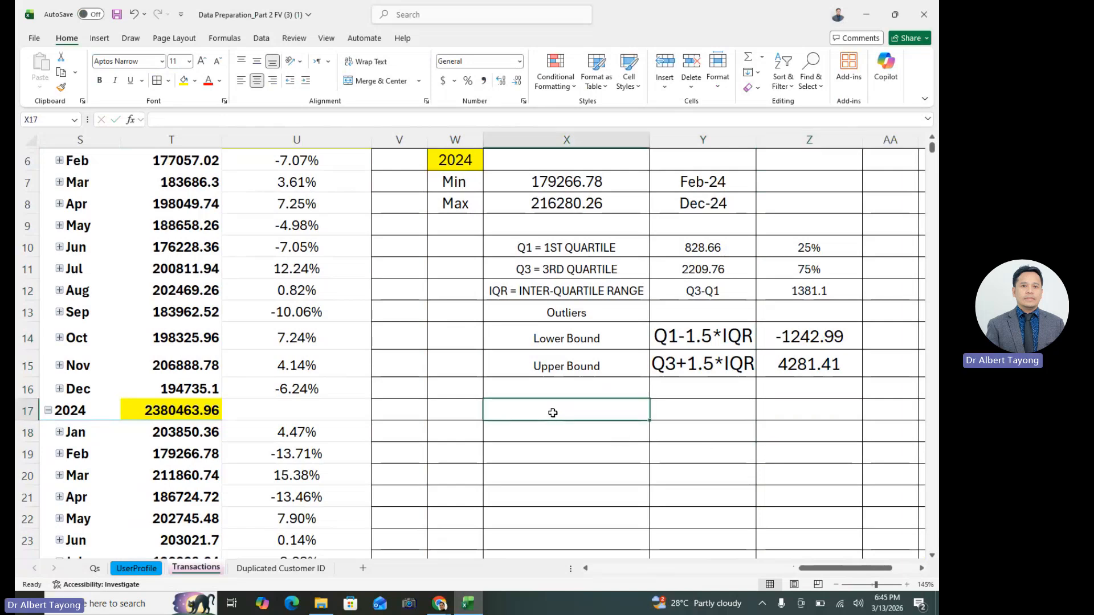
{"action": "left_click", "coordinate": [842, 344]}
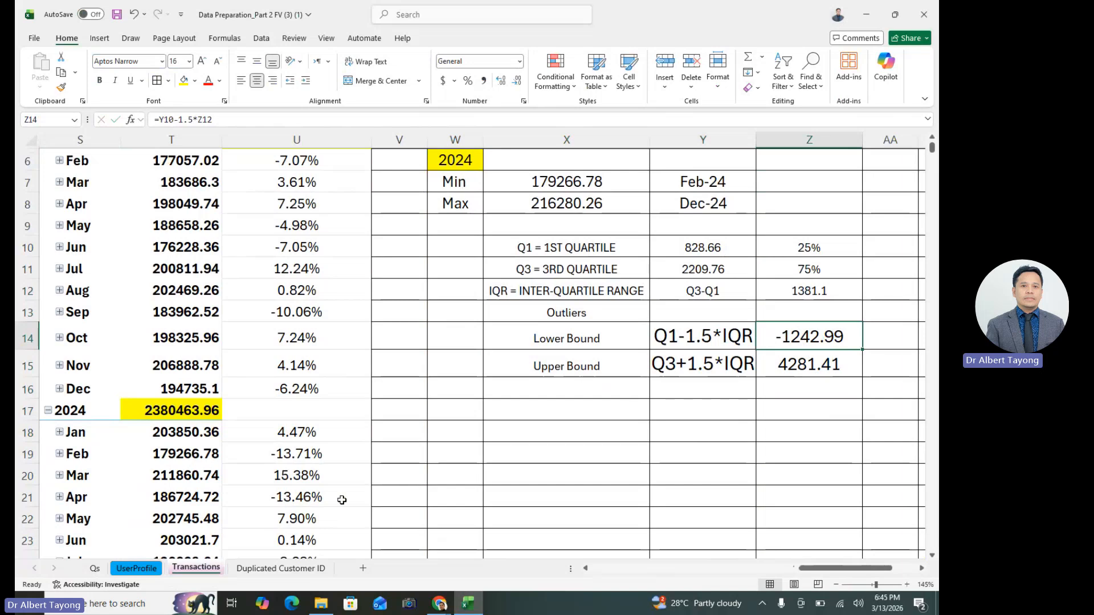
{"action": "left_click", "coordinate": [829, 369]}
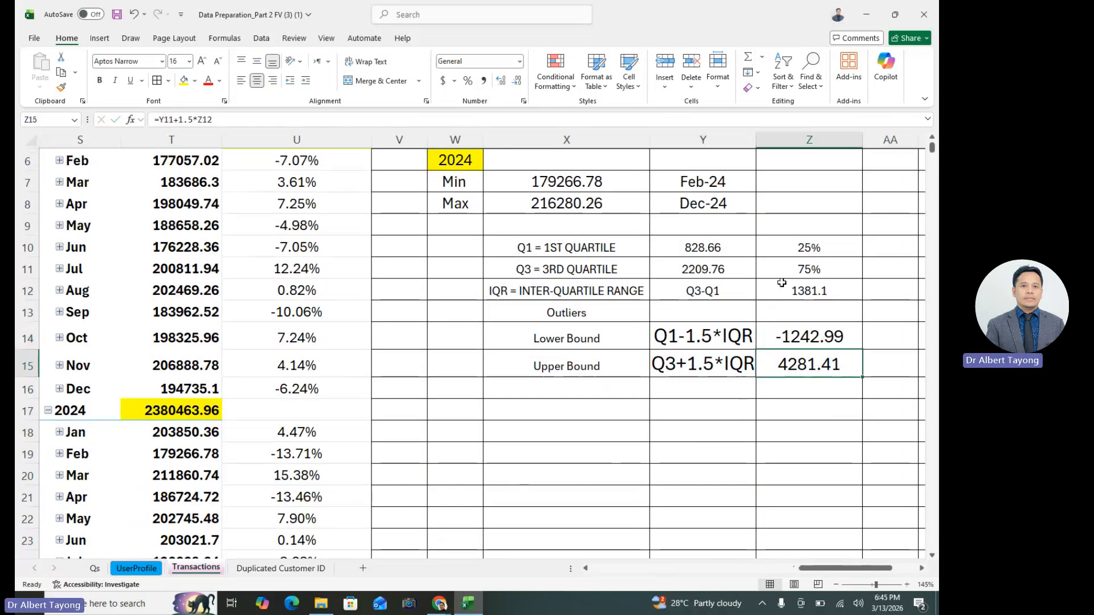
{"action": "left_click", "coordinate": [811, 383]}
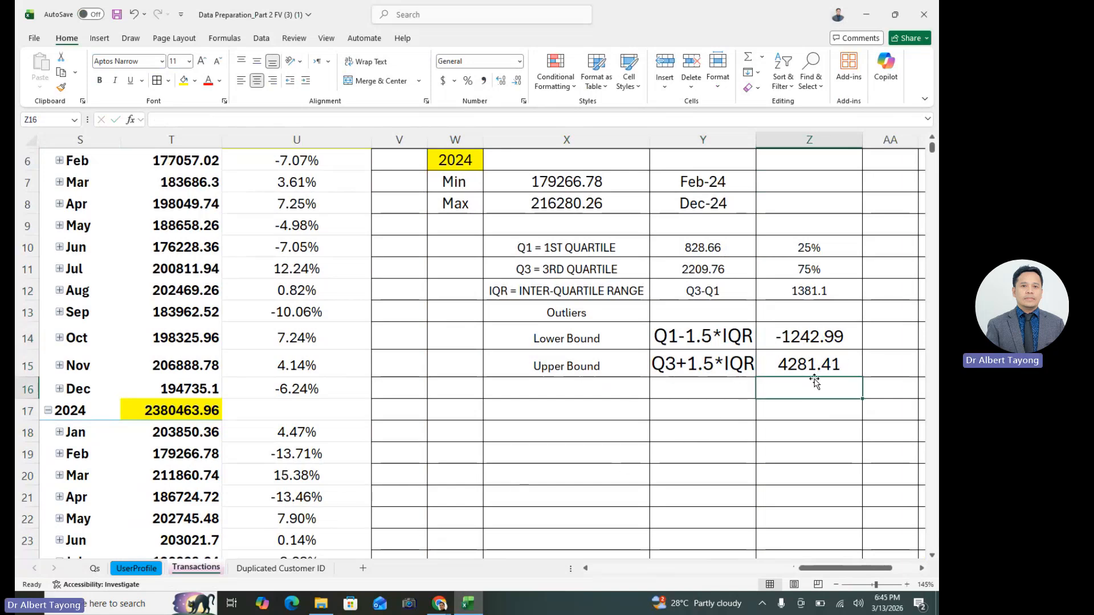
{"action": "scroll", "coordinate": [819, 382], "scroll_direction": "up", "scroll_amount": 2}
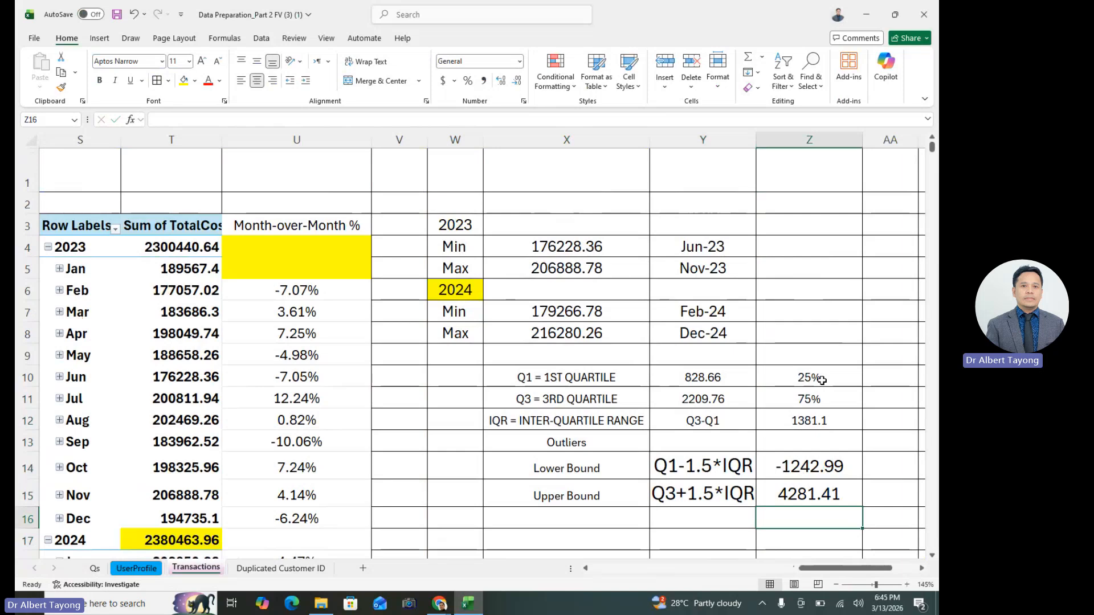
{"action": "scroll", "coordinate": [823, 379], "scroll_direction": "down", "scroll_amount": 1}
- Clear the conditional formatting rules from the Adjusted TotalCost column G only
{"action": "left_click", "coordinate": [412, 454]}
{"action": "left_click_drag", "start_coordinate": [821, 568], "coordinate": [629, 570]}
{"action": "scroll", "coordinate": [469, 301], "scroll_direction": "up", "scroll_amount": 1}
{"action": "left_click", "coordinate": [574, 137]}
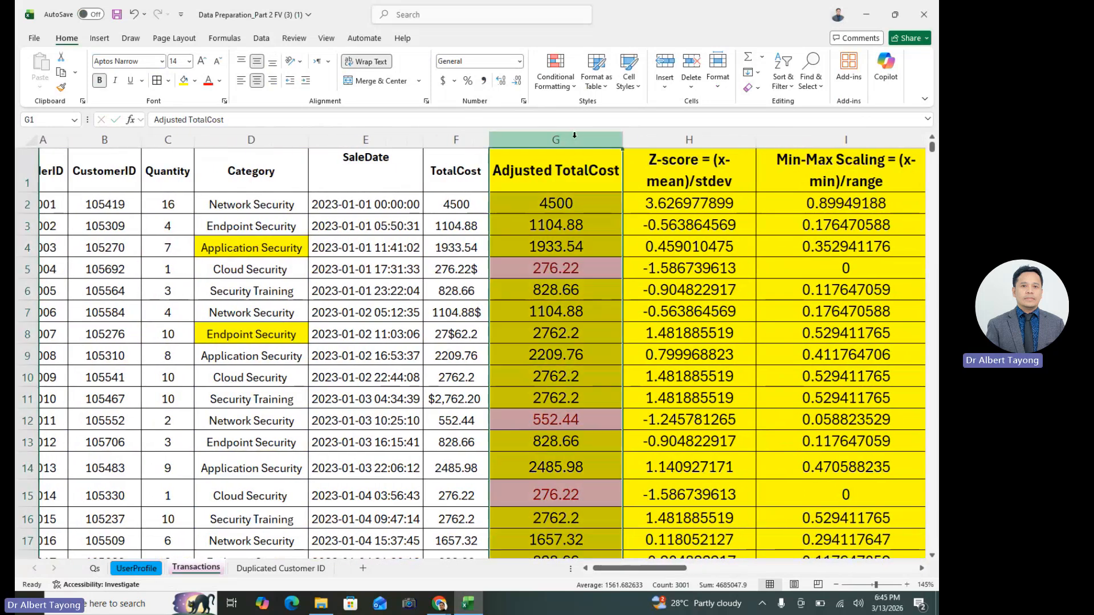
{"action": "left_click", "coordinate": [555, 77]}
{"action": "mouse_move", "coordinate": [604, 255]}
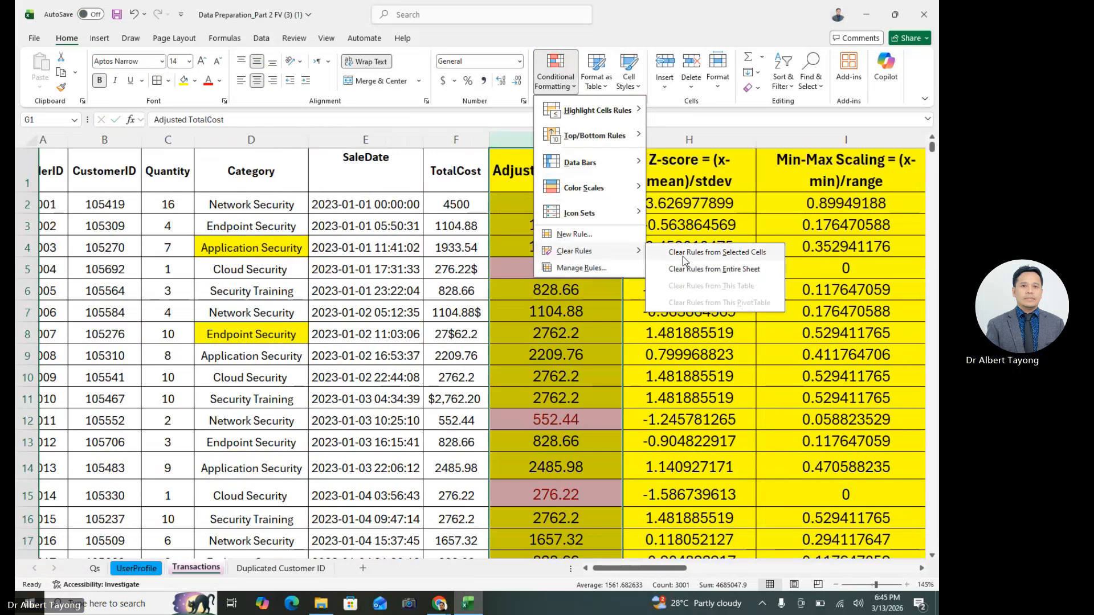
{"action": "left_click", "coordinate": [685, 256]}
- Highlight Adjusted TotalCost values less than the lower bound =$Z$14 using Light Red Fill with Dark Red Text
{"action": "left_click", "coordinate": [579, 140]}
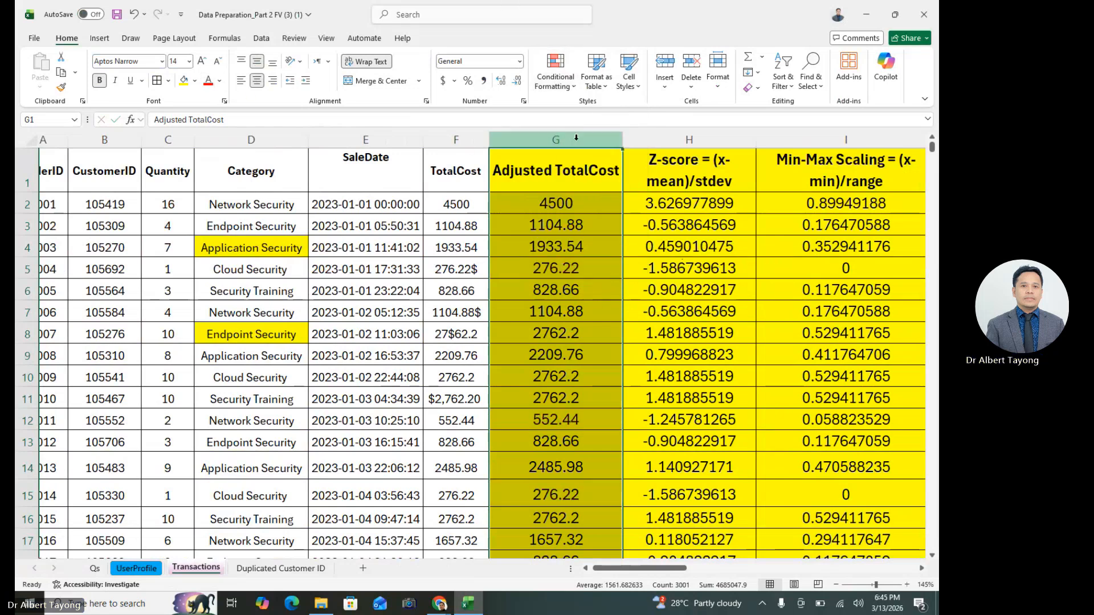
{"action": "left_click", "coordinate": [555, 77]}
{"action": "mouse_move", "coordinate": [598, 110]}
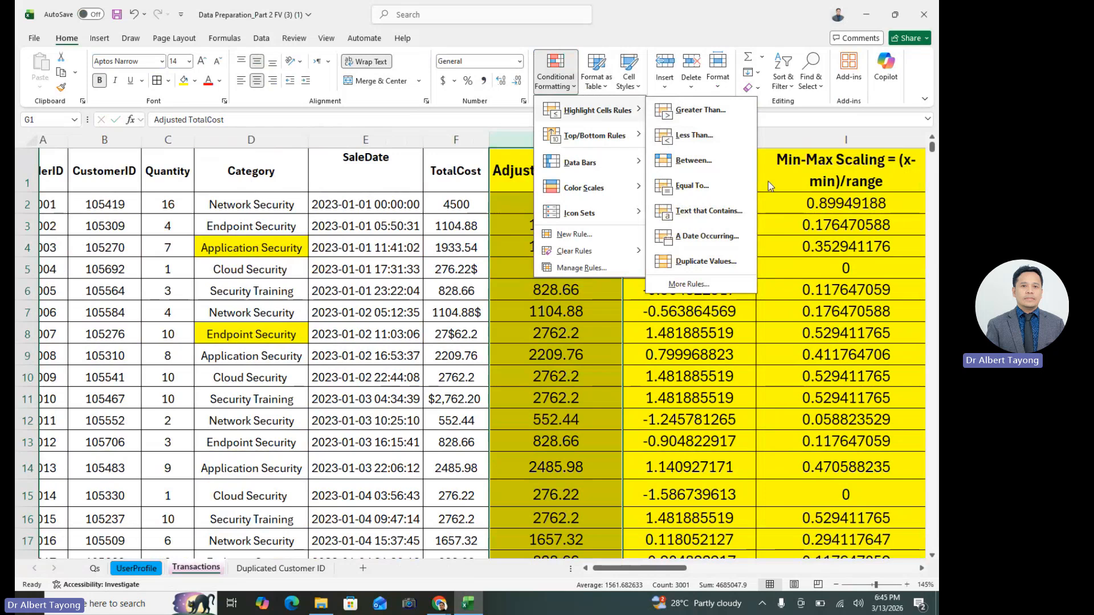
{"action": "left_click", "coordinate": [694, 135]}
{"action": "left_click_drag", "start_coordinate": [685, 568], "coordinate": [873, 508]}
{"action": "scroll", "coordinate": [890, 460], "scroll_direction": "down", "scroll_amount": 1}
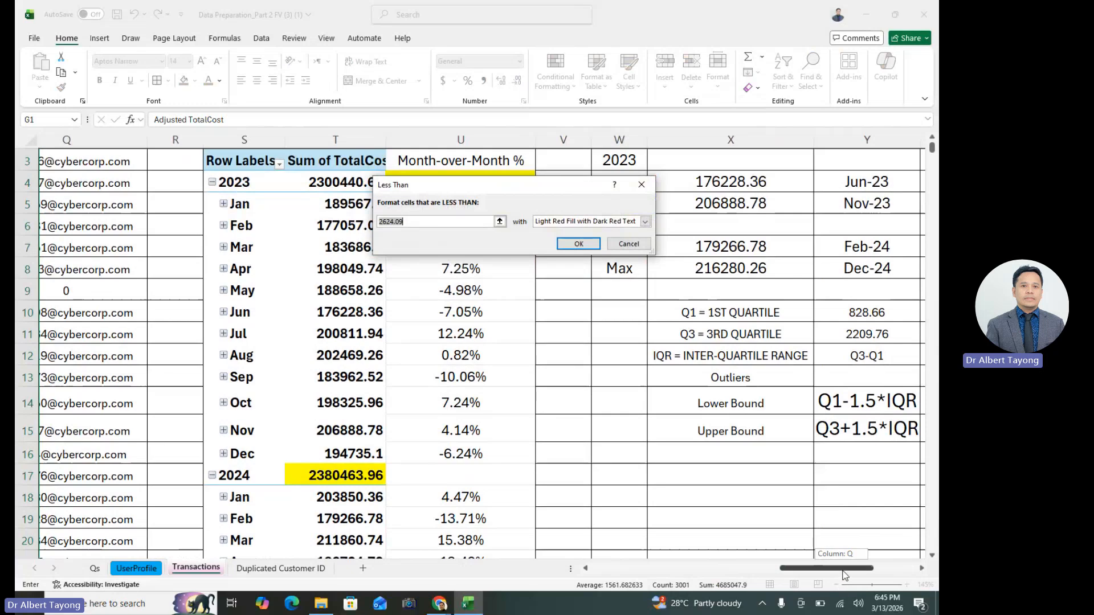
{"action": "scroll", "coordinate": [836, 518], "scroll_direction": "right", "scroll_amount": 3}
{"action": "left_click", "coordinate": [793, 405]}
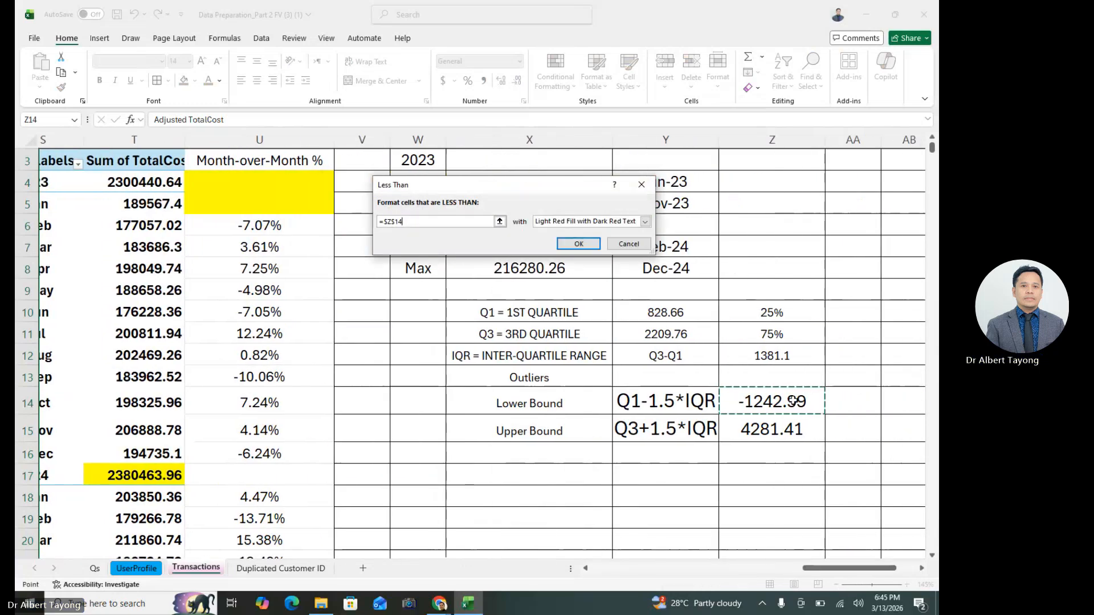
{"action": "left_click", "coordinate": [578, 244]}
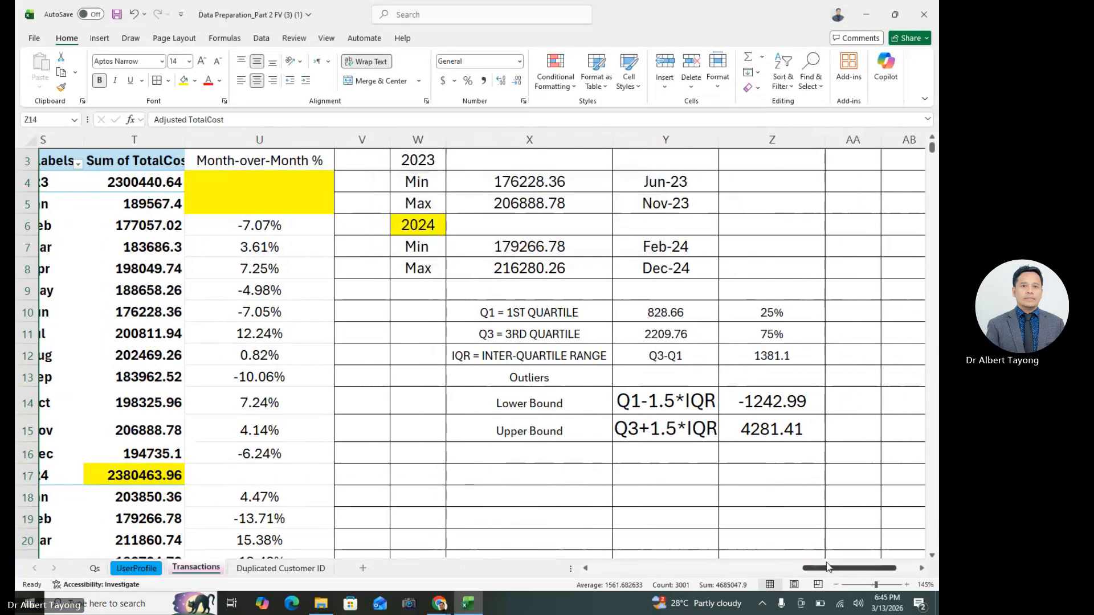
- Add a filter to the Adjusted TotalCost column and check whether it can be filtered by color
{"action": "left_click_drag", "start_coordinate": [819, 570], "coordinate": [619, 570]}
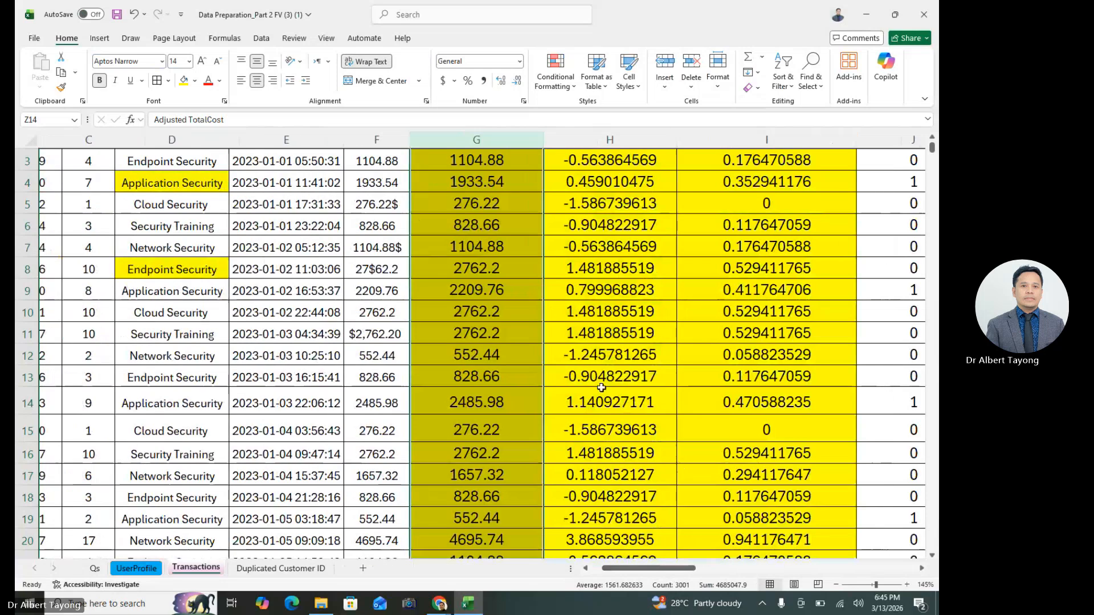
{"action": "scroll", "coordinate": [603, 385], "scroll_direction": "up", "scroll_amount": 1}
{"action": "left_click", "coordinate": [785, 91]}
{"action": "left_click", "coordinate": [821, 162]}
{"action": "left_click", "coordinate": [538, 186]}
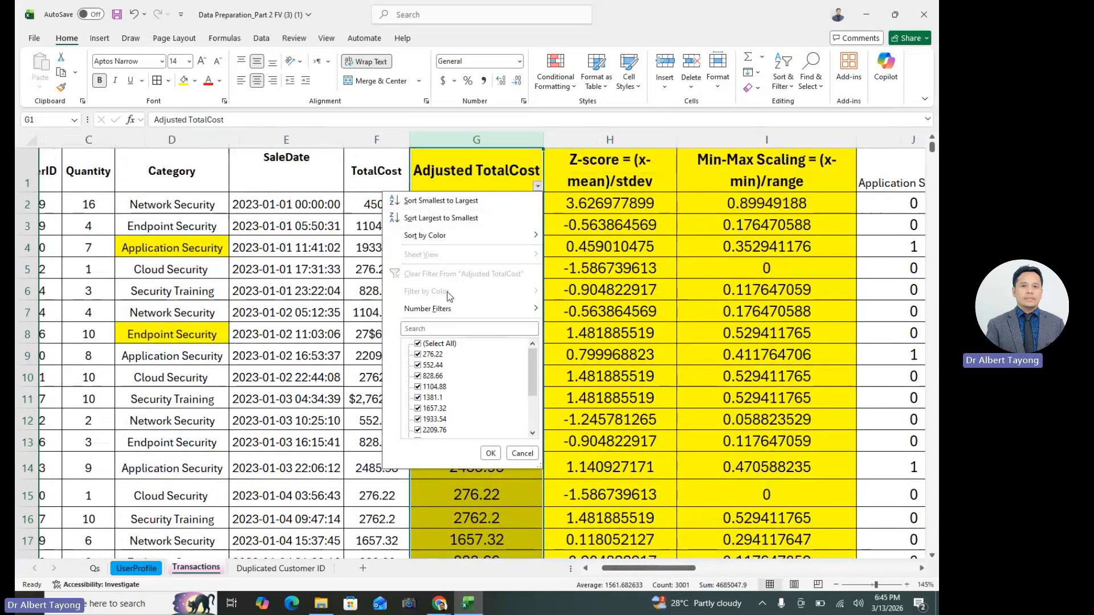
{"action": "left_click", "coordinate": [490, 453]}
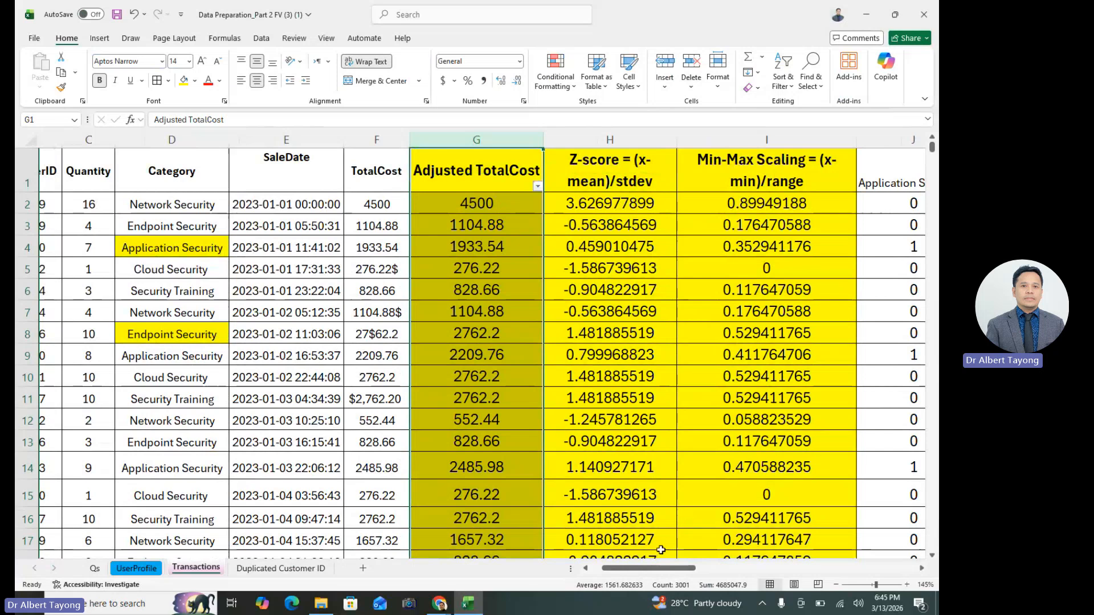
- Highlight Adjusted TotalCost values greater than the upper bound =$Z$15 using Light Red Fill with Dark Red Text
{"action": "left_click_drag", "start_coordinate": [677, 570], "coordinate": [639, 568]}
{"action": "left_click", "coordinate": [900, 466]}
{"action": "left_click", "coordinate": [721, 495]}
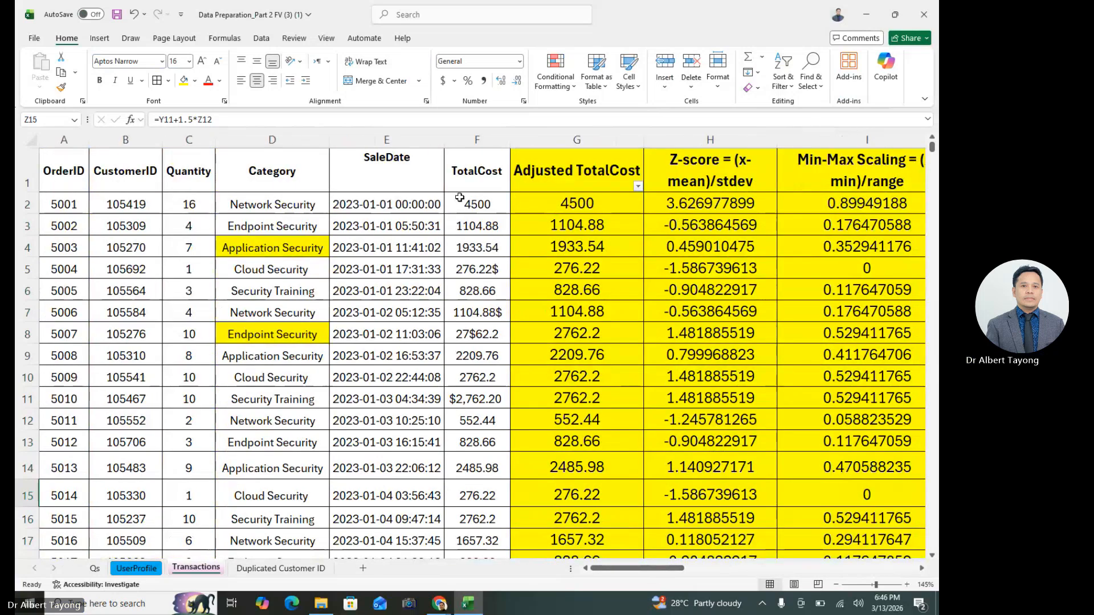
{"action": "left_click", "coordinate": [596, 141]}
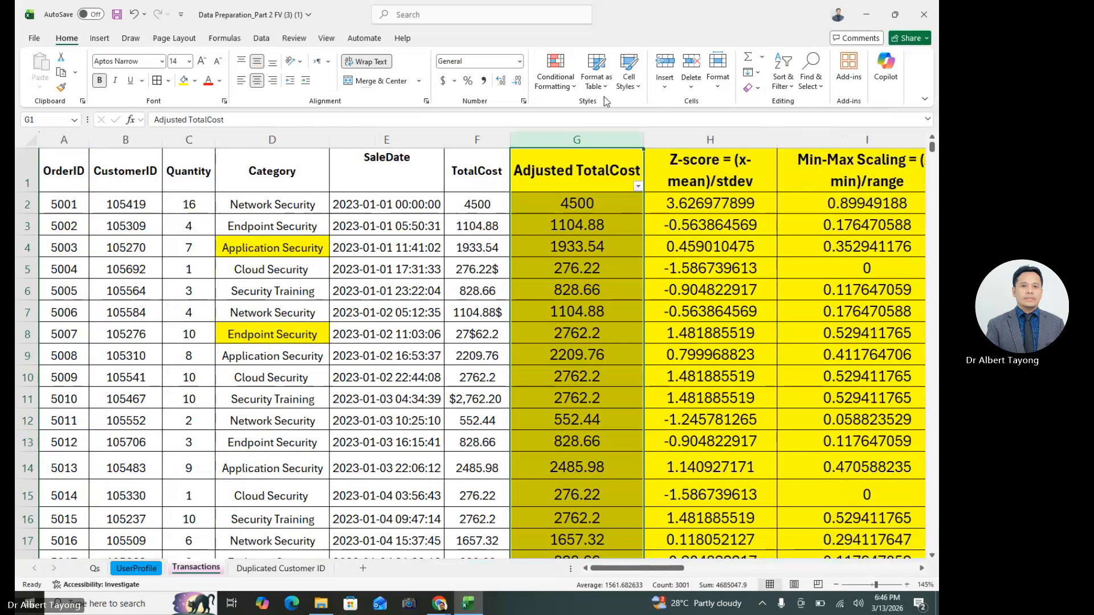
{"action": "left_click", "coordinate": [556, 80]}
{"action": "mouse_move", "coordinate": [622, 112]}
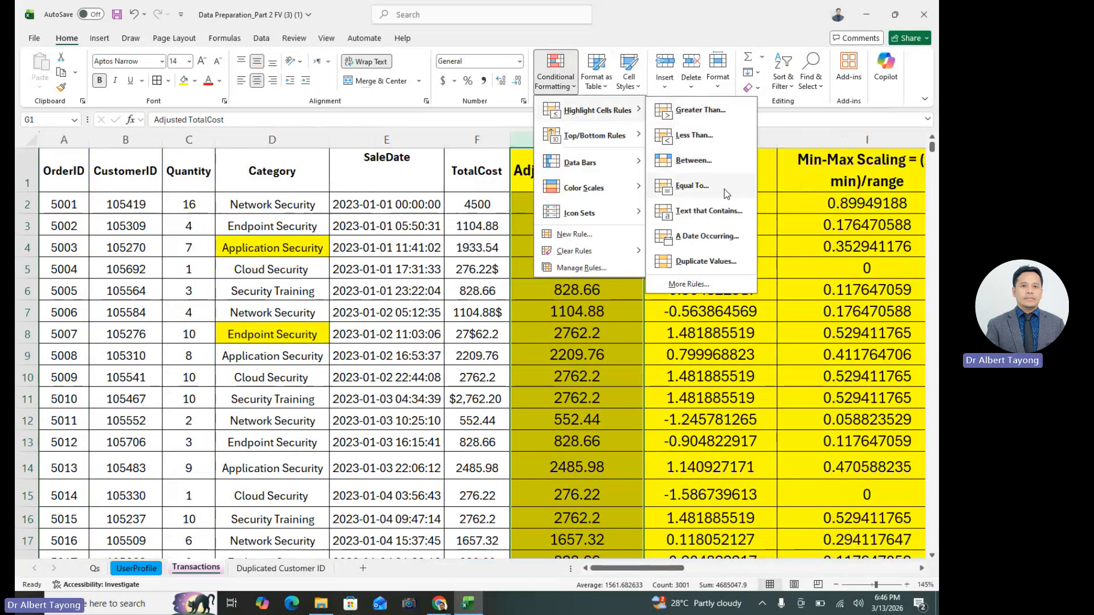
{"action": "left_click", "coordinate": [780, 393]}
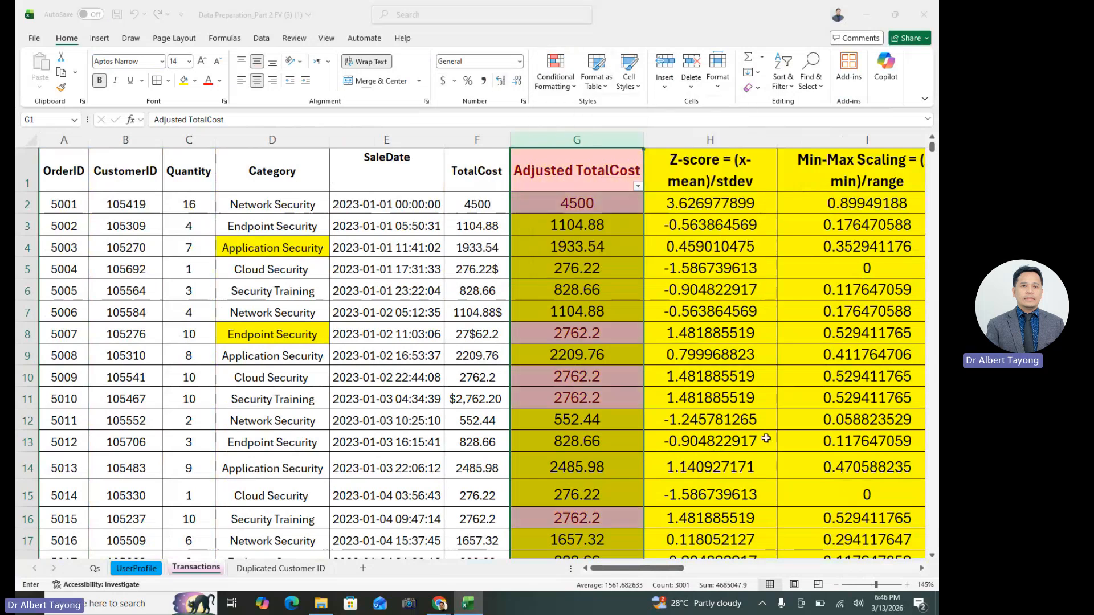
{"action": "left_click_drag", "start_coordinate": [650, 568], "coordinate": [881, 570]}
{"action": "left_click", "coordinate": [608, 494]}
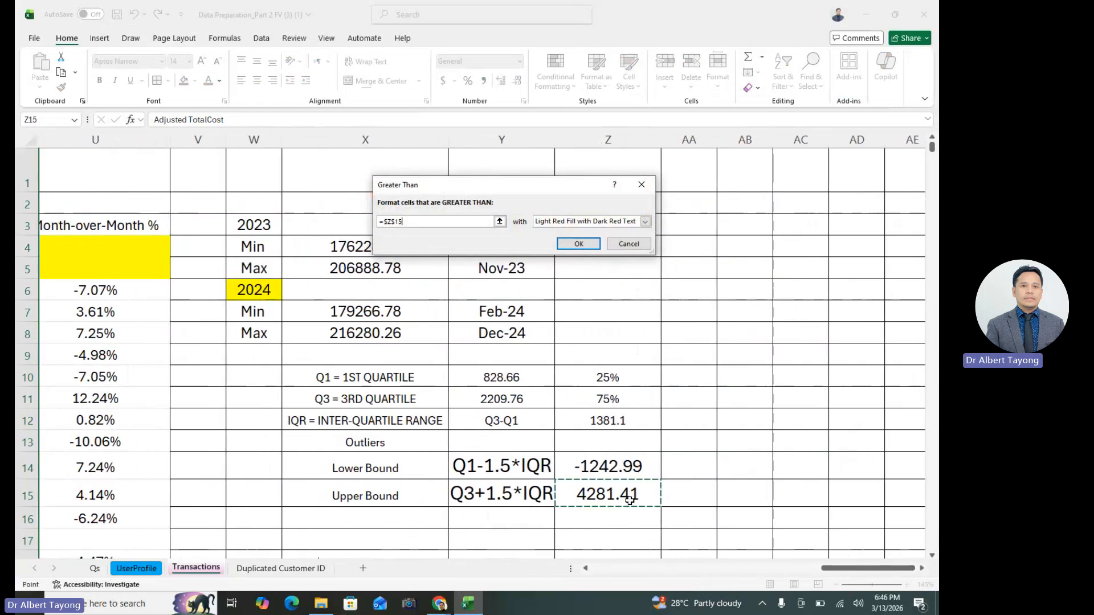
{"action": "left_click", "coordinate": [578, 243]}
- Filter the Adjusted TotalCost column by the light red cell color and check the remaining values
{"action": "left_click_drag", "start_coordinate": [869, 574], "coordinate": [640, 572]}
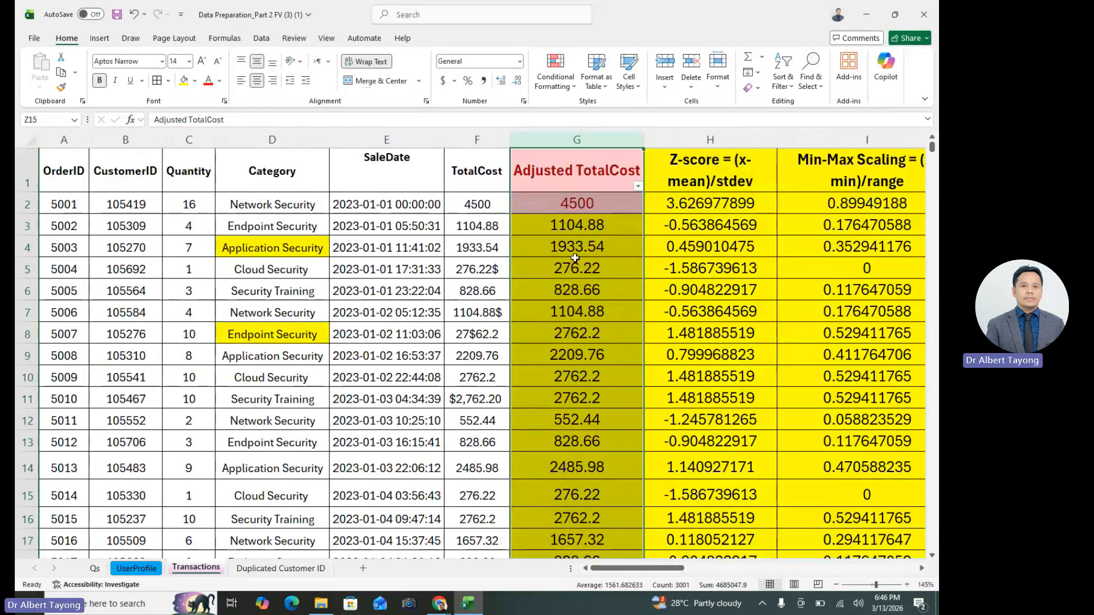
{"action": "left_click", "coordinate": [637, 187]}
{"action": "mouse_move", "coordinate": [622, 291]}
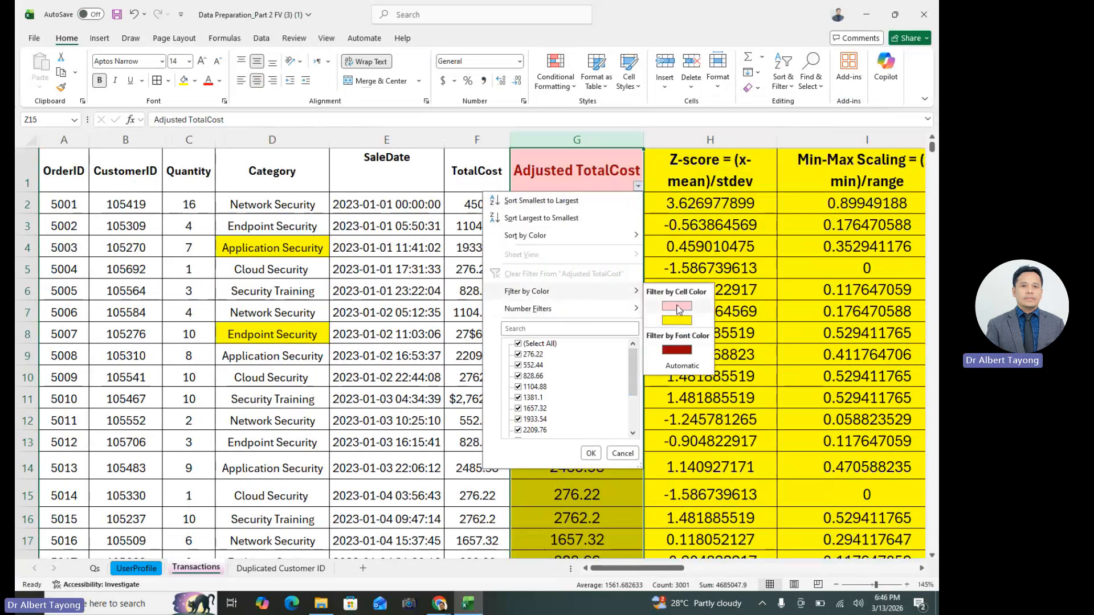
{"action": "left_click", "coordinate": [677, 306]}
{"action": "left_click_drag", "start_coordinate": [572, 204], "coordinate": [624, 258]}
{"action": "left_click", "coordinate": [649, 381]}
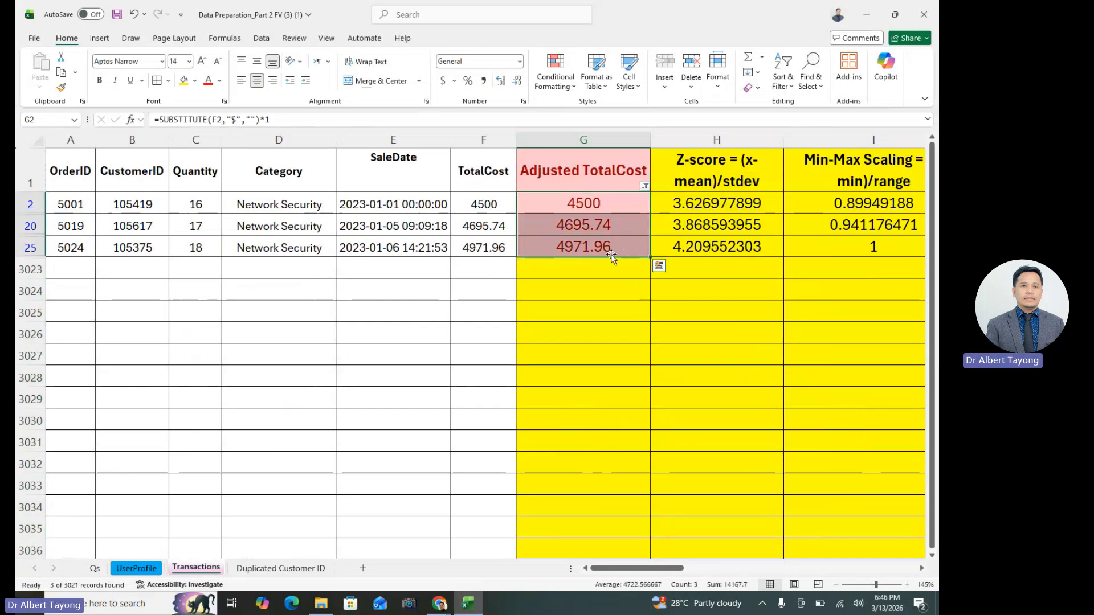
{"action": "left_click", "coordinate": [603, 282]}
{"action": "left_click_drag", "start_coordinate": [604, 180], "coordinate": [608, 249]}
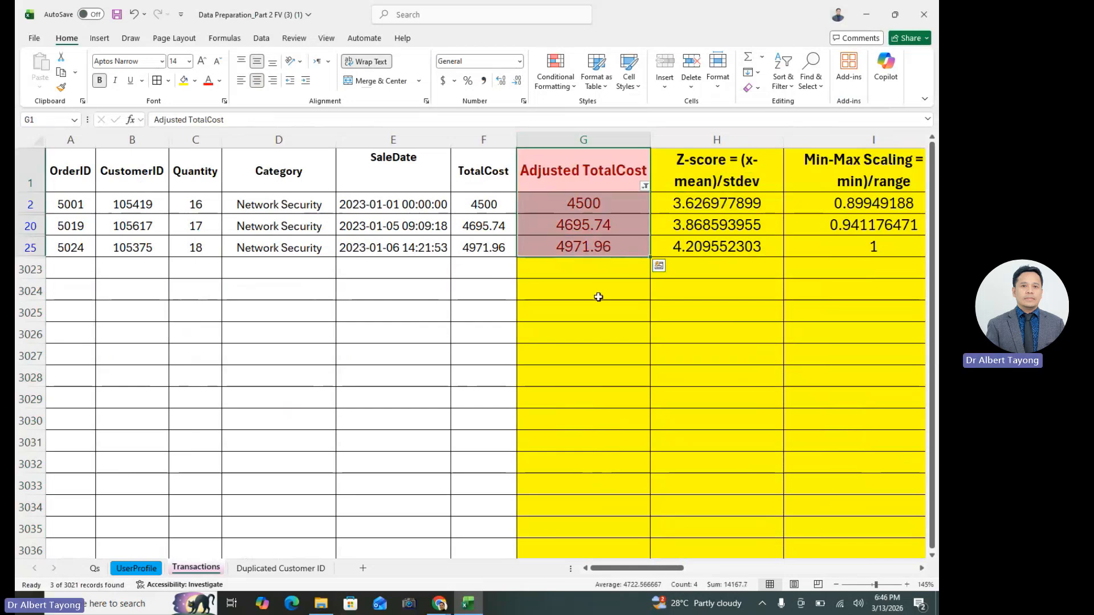
{"action": "left_click", "coordinate": [605, 311]}
- Copy the filtered Adjusted TotalCost values from G2:G25 and paste them at E1 on the Duplicated Customer ID sheet
{"action": "left_click_drag", "start_coordinate": [581, 203], "coordinate": [583, 249]}
{"action": "key", "text": "ctrl+c"}
{"action": "scroll", "coordinate": [648, 568], "scroll_direction": "right", "scroll_amount": 3}
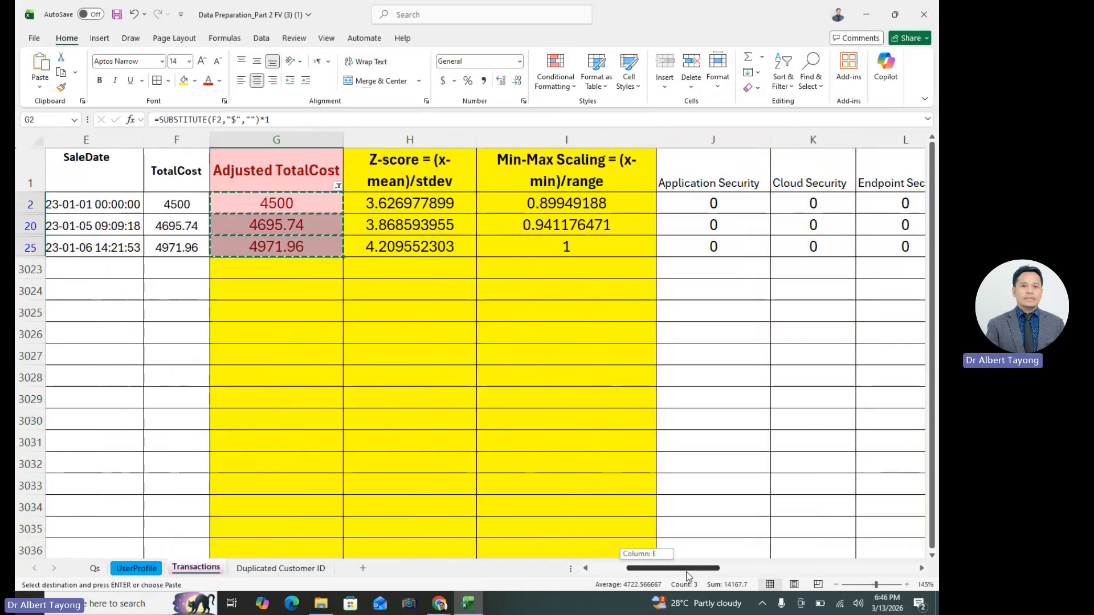
{"action": "left_click", "coordinate": [280, 569]}
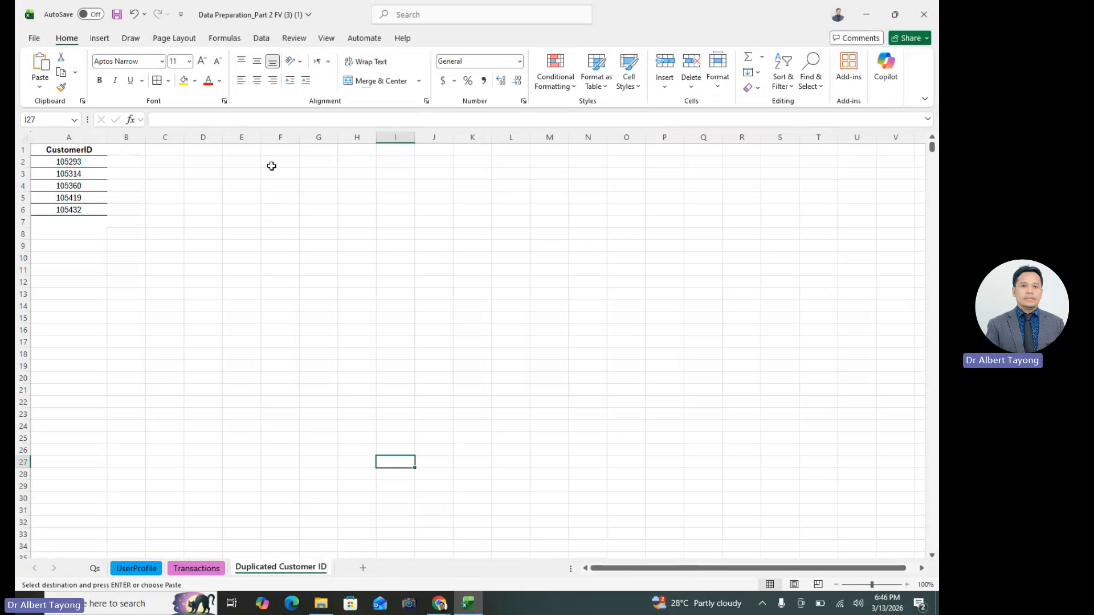
{"action": "left_click", "coordinate": [245, 151]}
{"action": "key", "text": "ctrl+v"}
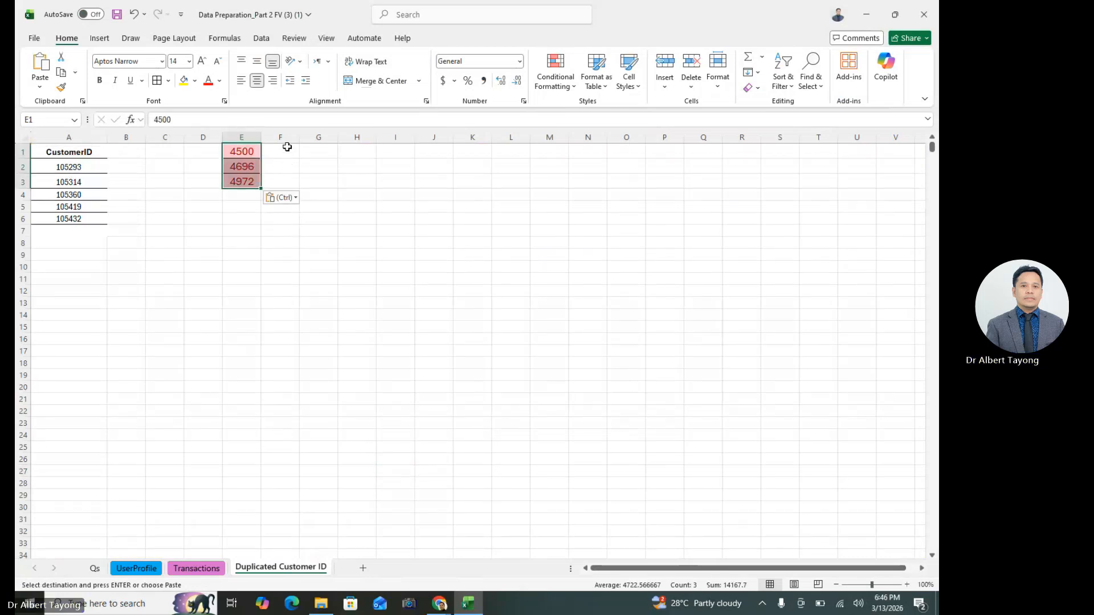
- Label the copied values on the Duplicated Customer ID sheet by entering "outliers" in cell D1
{"action": "left_click", "coordinate": [191, 149]}
{"action": "type", "text": "o"}
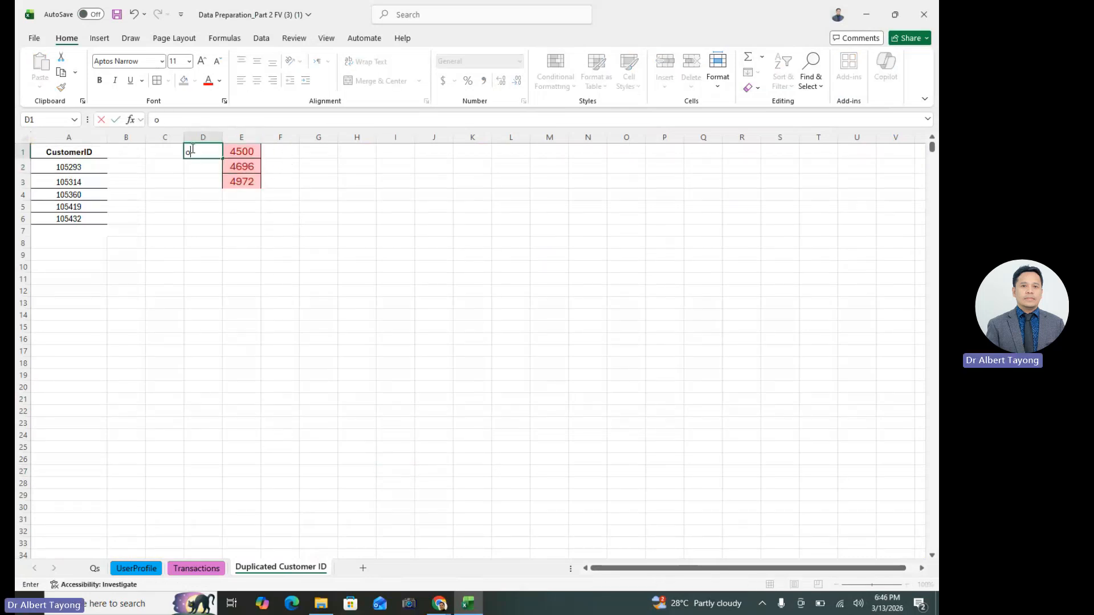
{"action": "type", "text": "utlioers"}
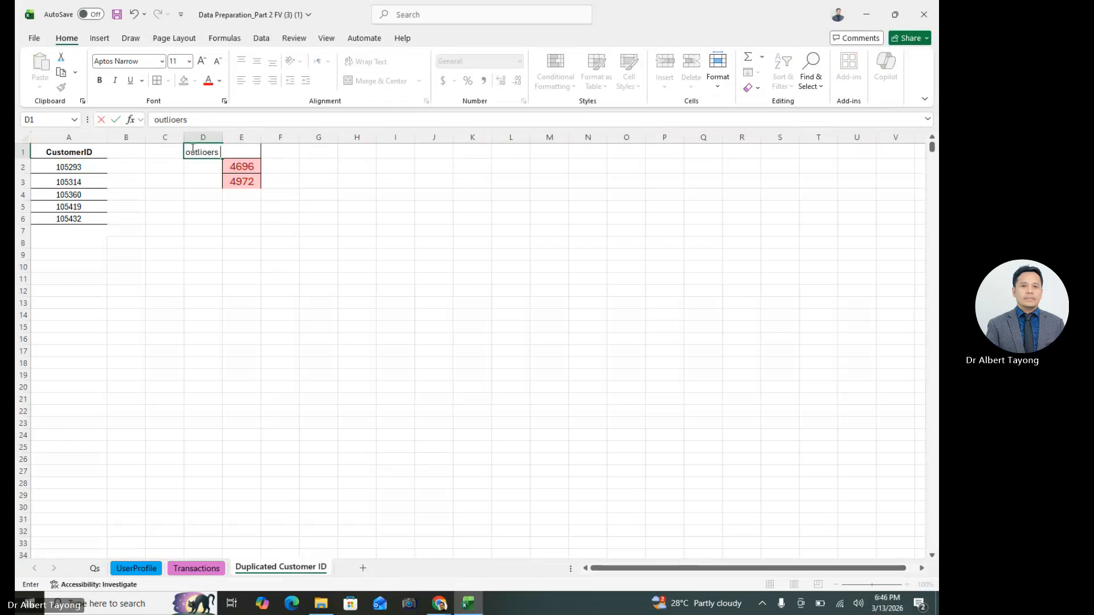
{"action": "key", "text": "BackSpace"}
{"action": "left_click", "coordinate": [437, 254]}
{"action": "left_click", "coordinate": [290, 266]}
{"action": "left_click_drag", "start_coordinate": [245, 152], "coordinate": [245, 194]}
{"action": "left_click", "coordinate": [437, 266]}
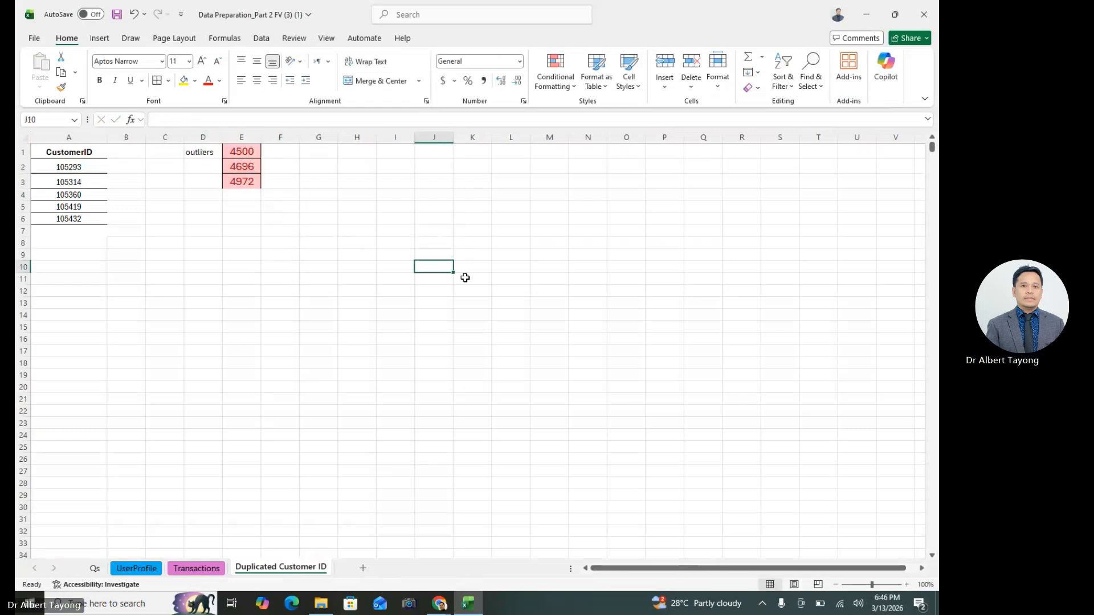
{"action": "left_click", "coordinate": [315, 361]}
{"action": "left_click", "coordinate": [254, 467]}
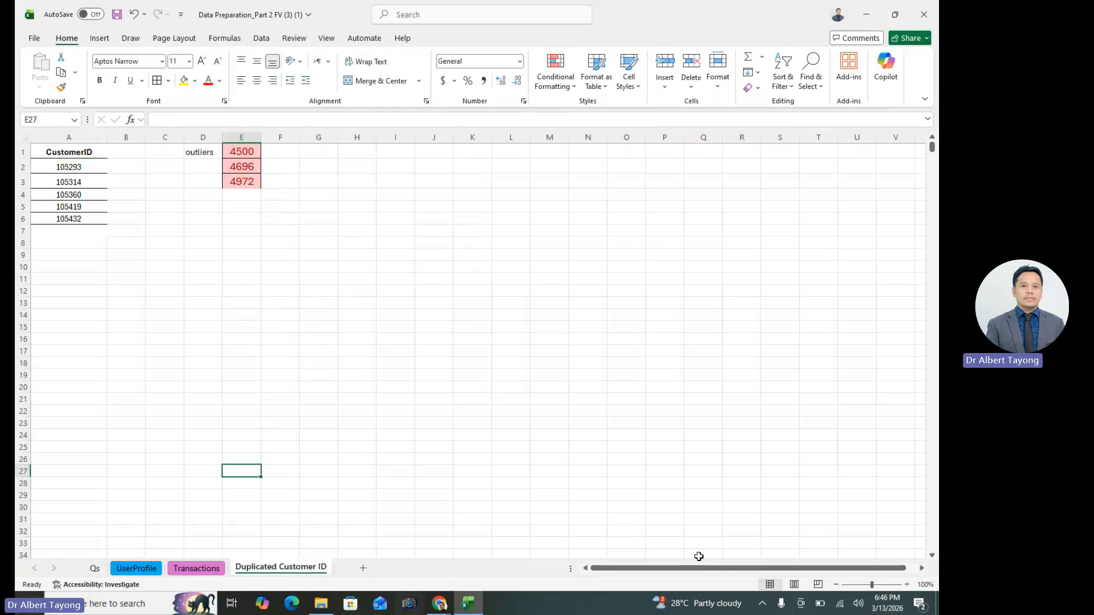
- Remove the filter from the Transactions sheet so all rows are shown
{"action": "left_click", "coordinate": [189, 569]}
{"action": "left_click", "coordinate": [782, 77]}
{"action": "left_click", "coordinate": [810, 155]}
{"action": "left_click", "coordinate": [288, 401]}
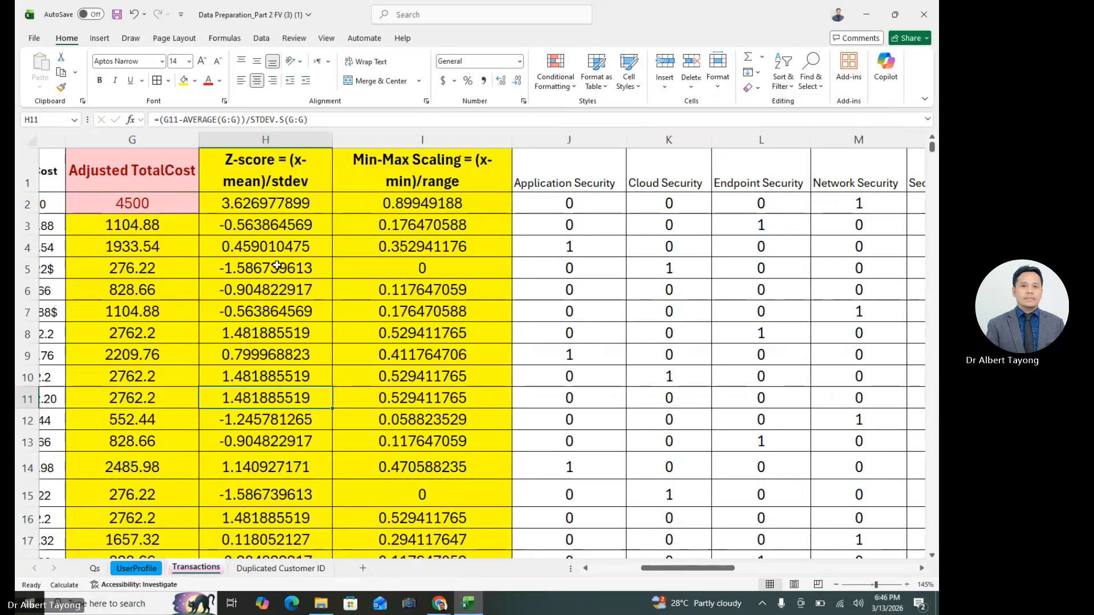
- Clear the conditional formatting rules from the Adjusted TotalCost column G
{"action": "left_click", "coordinate": [181, 142]}
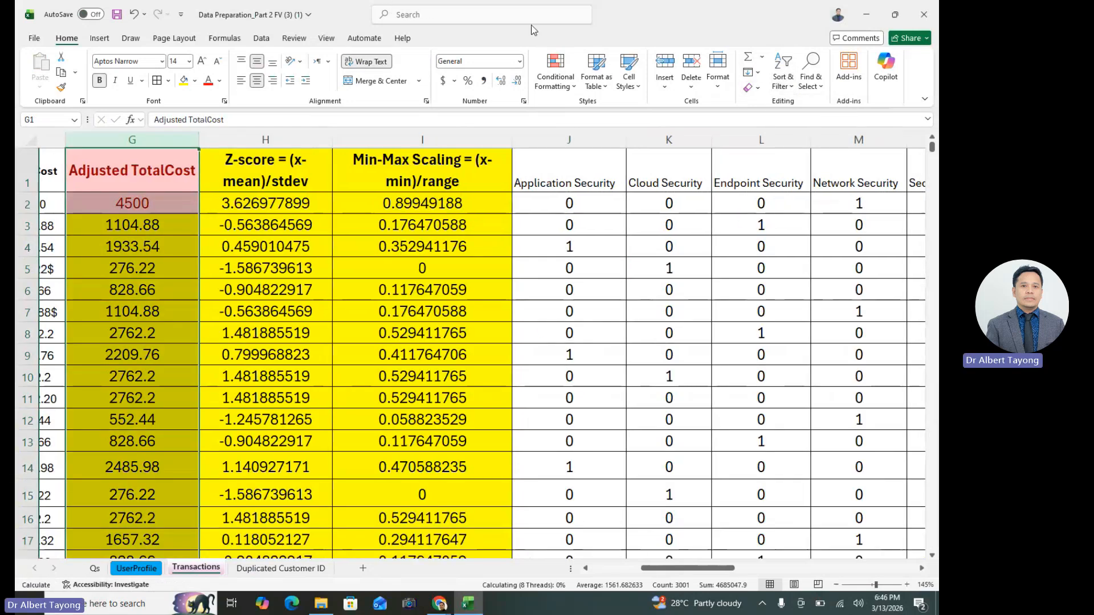
{"action": "left_click", "coordinate": [555, 77]}
{"action": "mouse_move", "coordinate": [575, 250]}
{"action": "left_click", "coordinate": [686, 252]}
{"action": "left_click_drag", "start_coordinate": [133, 171], "coordinate": [195, 328]}
{"action": "left_click", "coordinate": [611, 385]}
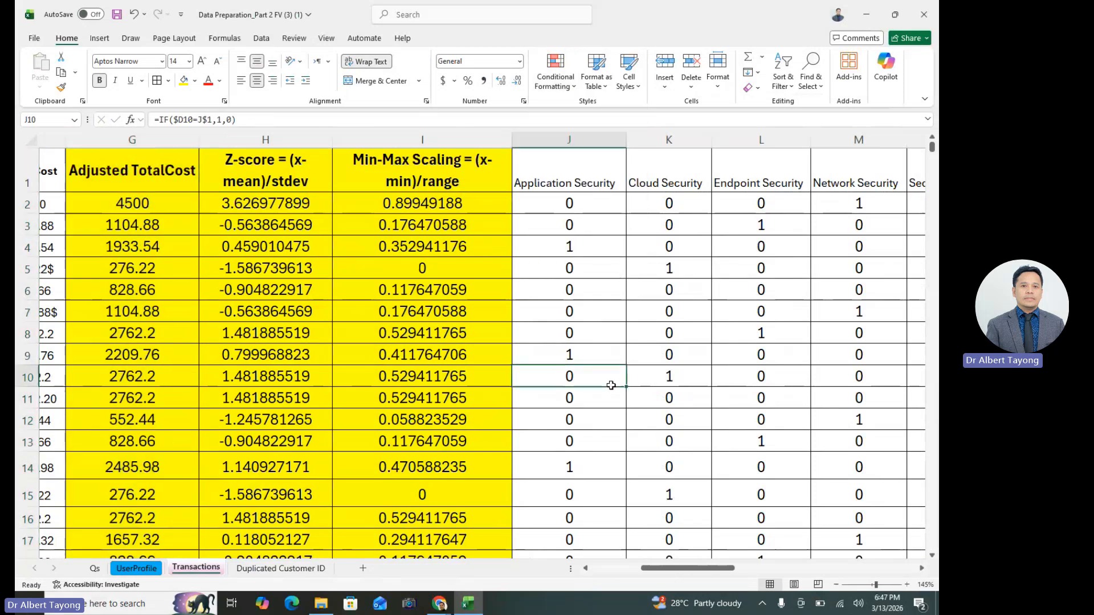
- Examine the quartile, IQR and outlier bounds table in X10:Z15 of the Transactions sheet
{"action": "key", "text": "Right"}
{"action": "key", "text": "Right"}
{"action": "key", "text": "Right"}
{"action": "key", "text": "Right"}
{"action": "key", "text": "Right"}
{"action": "key", "text": "Right"}
{"action": "key", "text": "Right"}
{"action": "key", "text": "Right"}
{"action": "key", "text": "Right"}
{"action": "key", "text": "Right"}
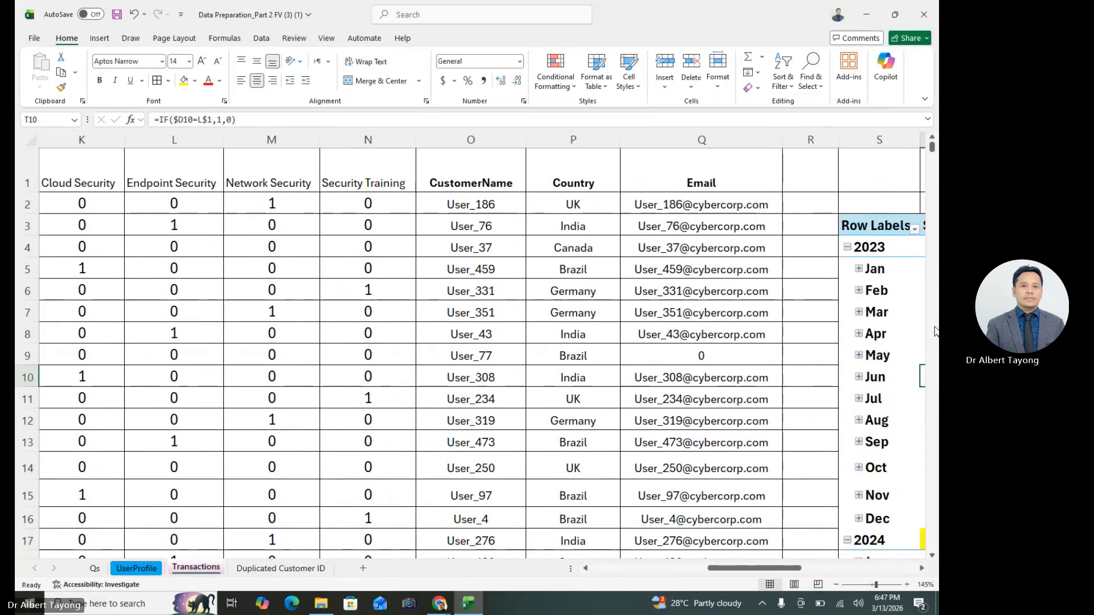
{"action": "key", "text": "Right"}
{"action": "key", "text": "Right"}
{"action": "key", "text": "Right"}
{"action": "key", "text": "Right"}
{"action": "key", "text": "Right"}
{"action": "key", "text": "Right"}
{"action": "key", "text": "Right"}
{"action": "key", "text": "Right"}
{"action": "scroll", "coordinate": [662, 361], "scroll_direction": "down", "scroll_amount": 1}
{"action": "left_click", "coordinate": [620, 502]}
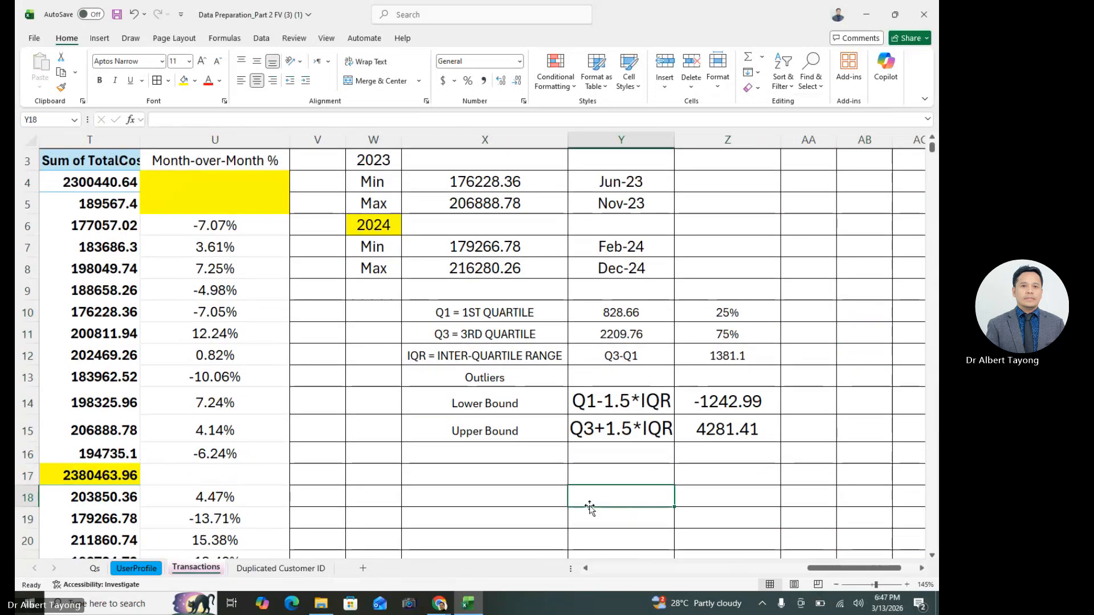
- Read question f on the Qs sheet for the box-plot requirements
{"action": "scroll", "coordinate": [619, 509], "scroll_direction": "up", "scroll_amount": 1}
{"action": "left_click", "coordinate": [95, 569]}
{"action": "scroll", "coordinate": [525, 367], "scroll_direction": "down", "scroll_amount": 1}
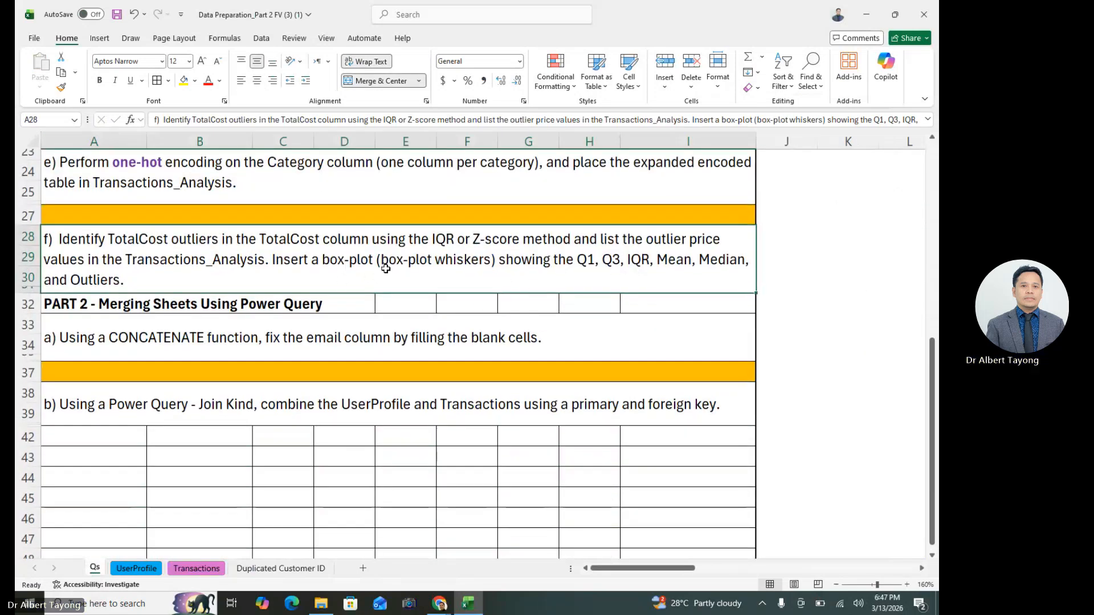
{"action": "double_click", "coordinate": [404, 260]}
{"action": "left_click_drag", "start_coordinate": [389, 257], "coordinate": [504, 260]}
{"action": "left_click", "coordinate": [584, 310]}
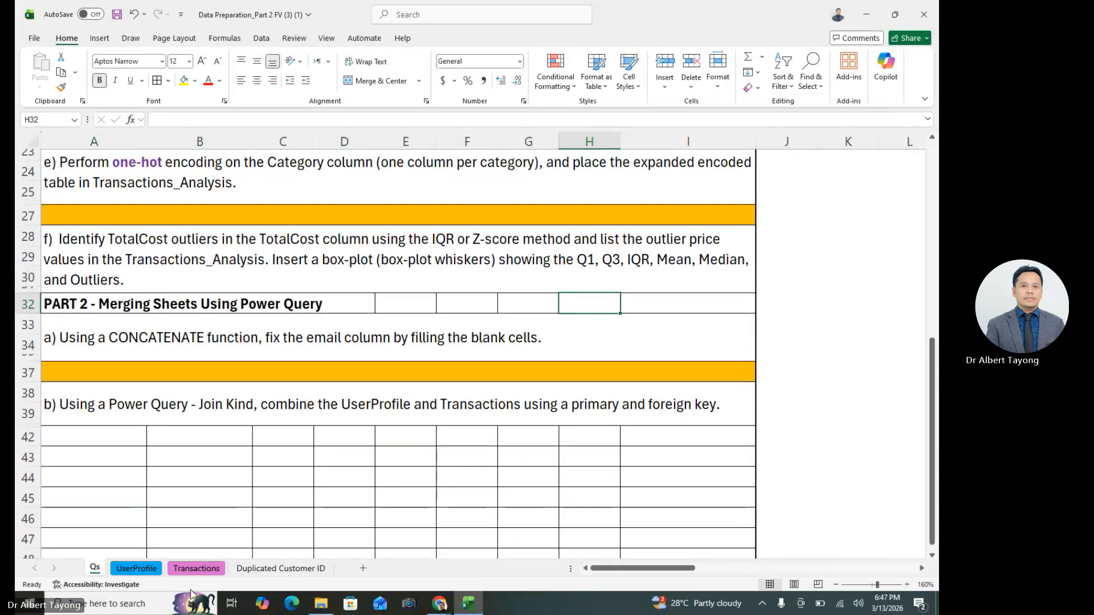
- Review the Q1, Q3, IQR and bound values on the Transactions sheet that the box plot has to show
{"action": "left_click", "coordinate": [195, 573]}
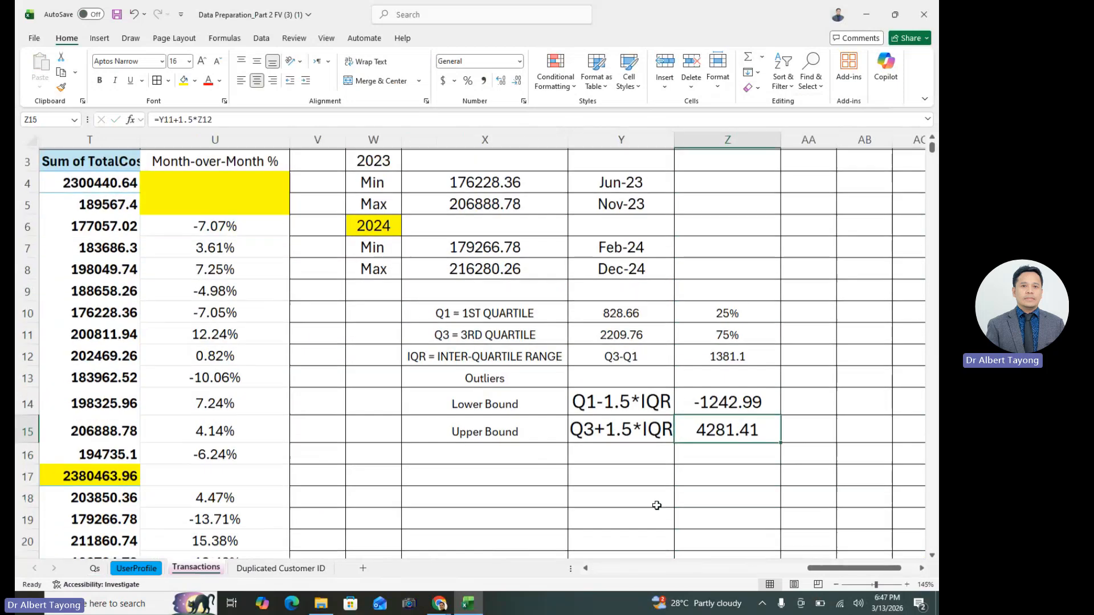
{"action": "left_click_drag", "start_coordinate": [433, 312], "coordinate": [769, 455]}
{"action": "left_click", "coordinate": [735, 490]}
{"action": "left_click", "coordinate": [491, 474]}
{"action": "left_click", "coordinate": [733, 516]}
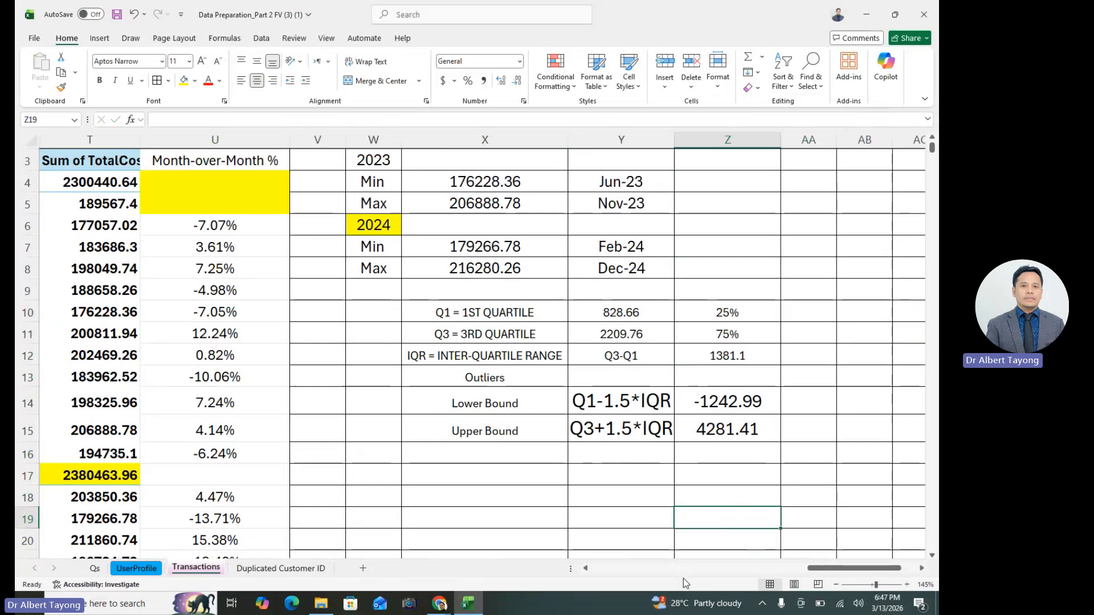
{"action": "left_click", "coordinate": [543, 513]}
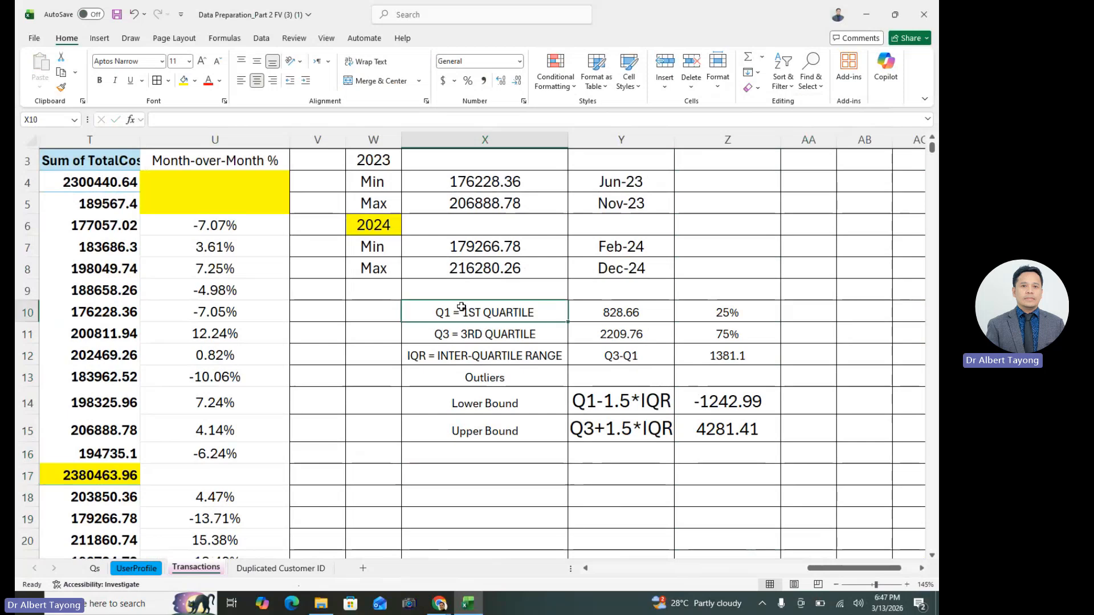
{"action": "left_click_drag", "start_coordinate": [462, 312], "coordinate": [735, 436]}
{"action": "left_click", "coordinate": [723, 482]}
{"action": "left_click", "coordinate": [470, 501]}
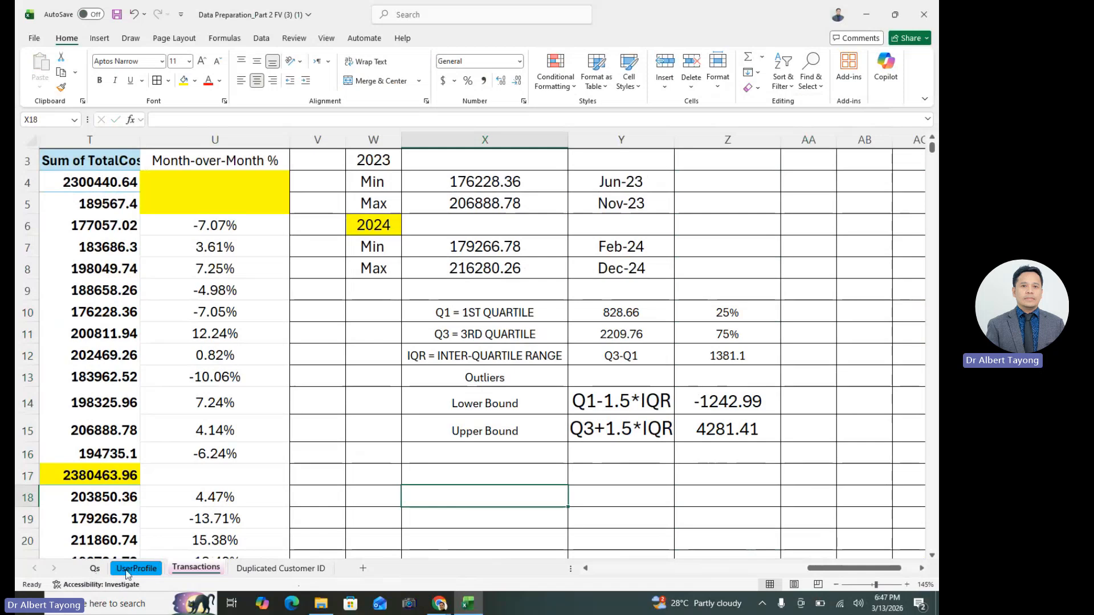
- Insert a Box and Whisker chart from the Adjusted TotalCost column G
{"action": "scroll", "coordinate": [249, 505], "scroll_direction": "up", "scroll_amount": 1}
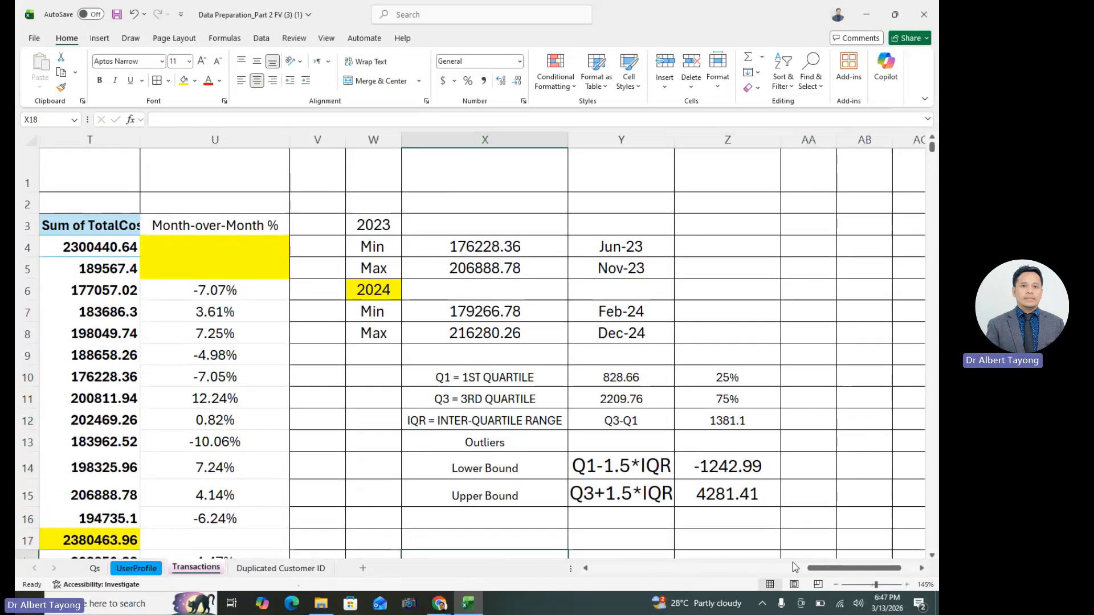
{"action": "left_click_drag", "start_coordinate": [852, 571], "coordinate": [596, 569]}
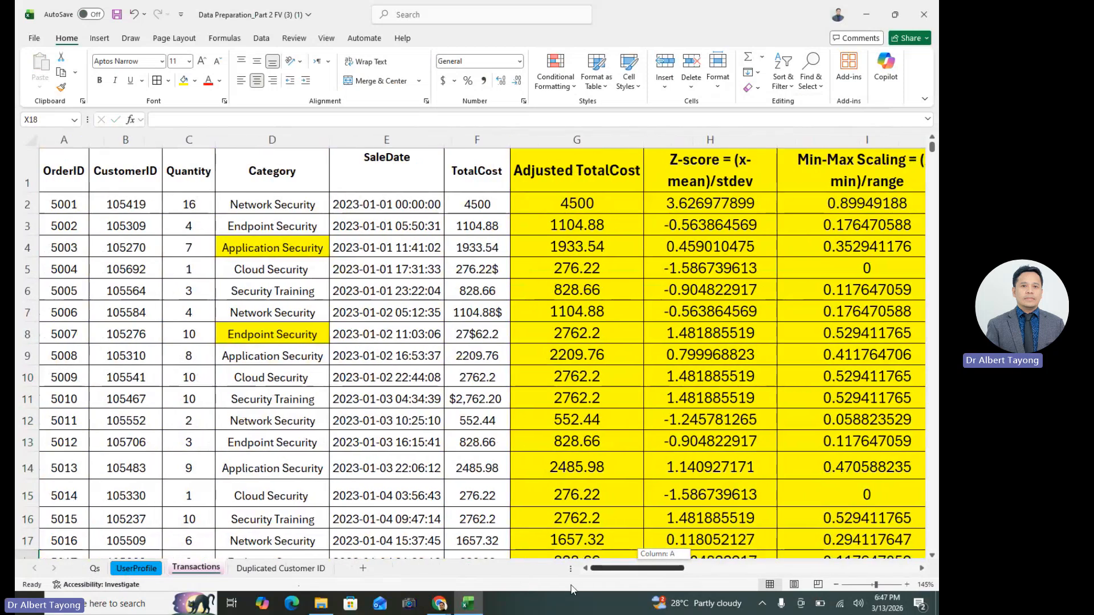
{"action": "left_click", "coordinate": [516, 139]}
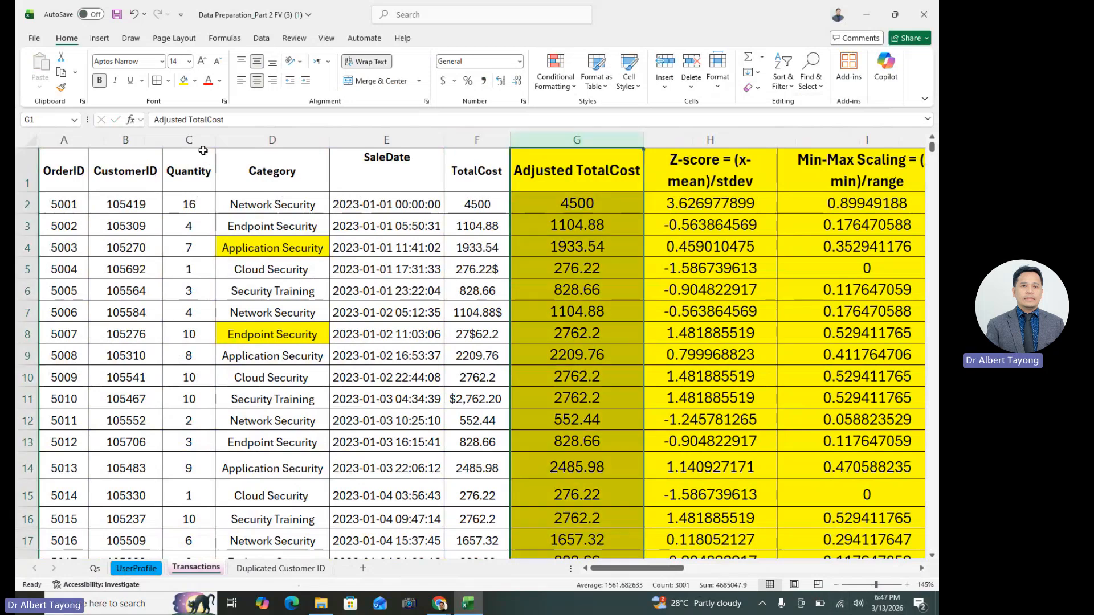
{"action": "left_click", "coordinate": [100, 38]}
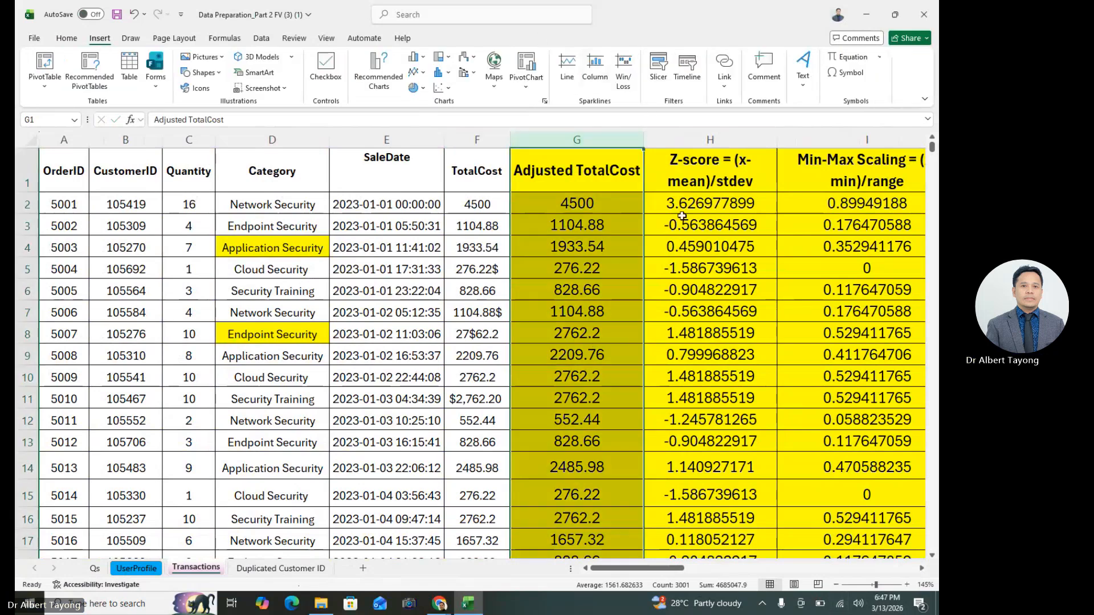
{"action": "left_click", "coordinate": [473, 58]}
{"action": "left_click", "coordinate": [509, 359]}
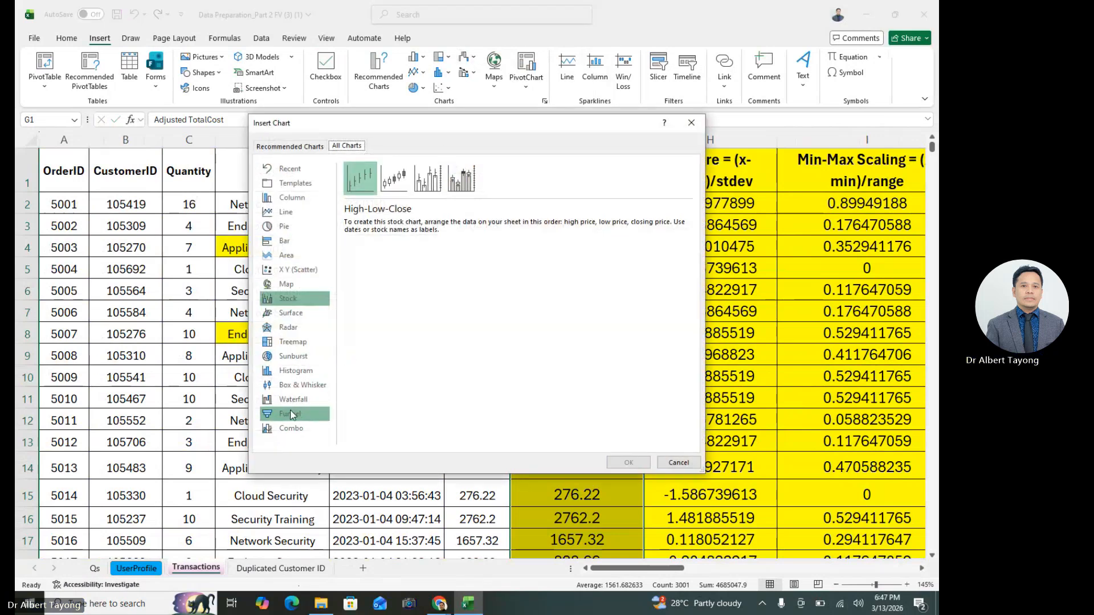
{"action": "left_click", "coordinate": [305, 388]}
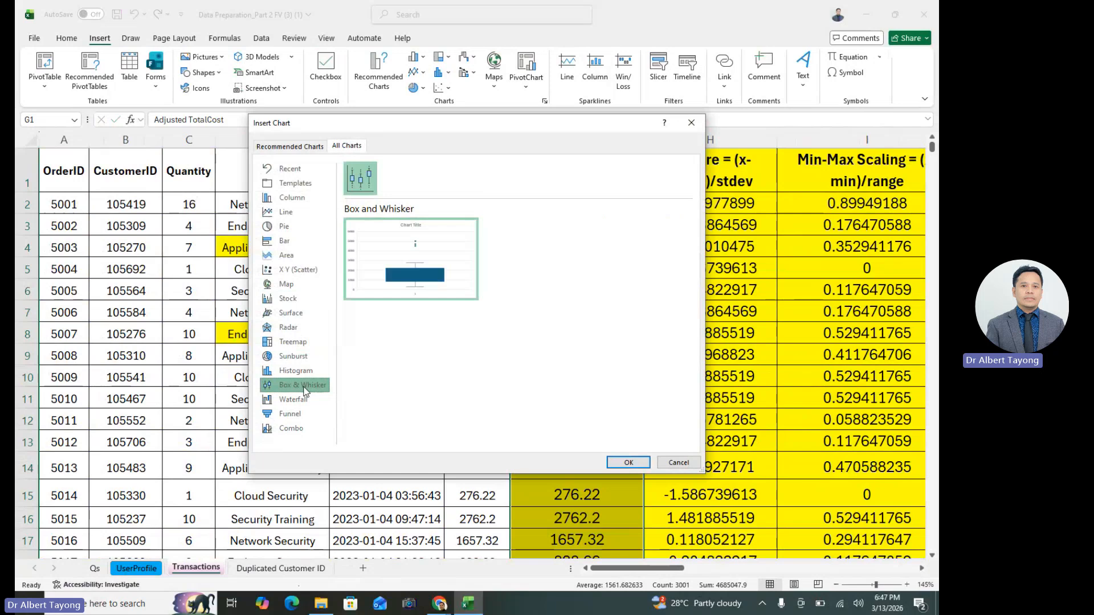
{"action": "left_click", "coordinate": [627, 462]}
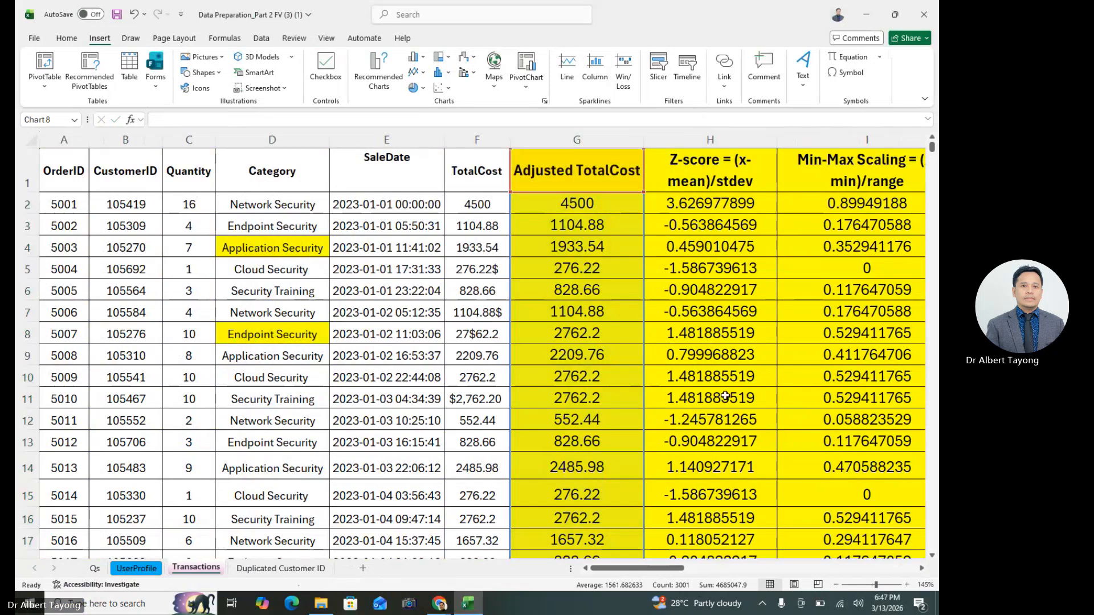
- Cut the box plot, paste it at X18 and position it directly below the outlier bounds table
{"action": "scroll", "coordinate": [706, 420], "scroll_direction": "down", "scroll_amount": 1}
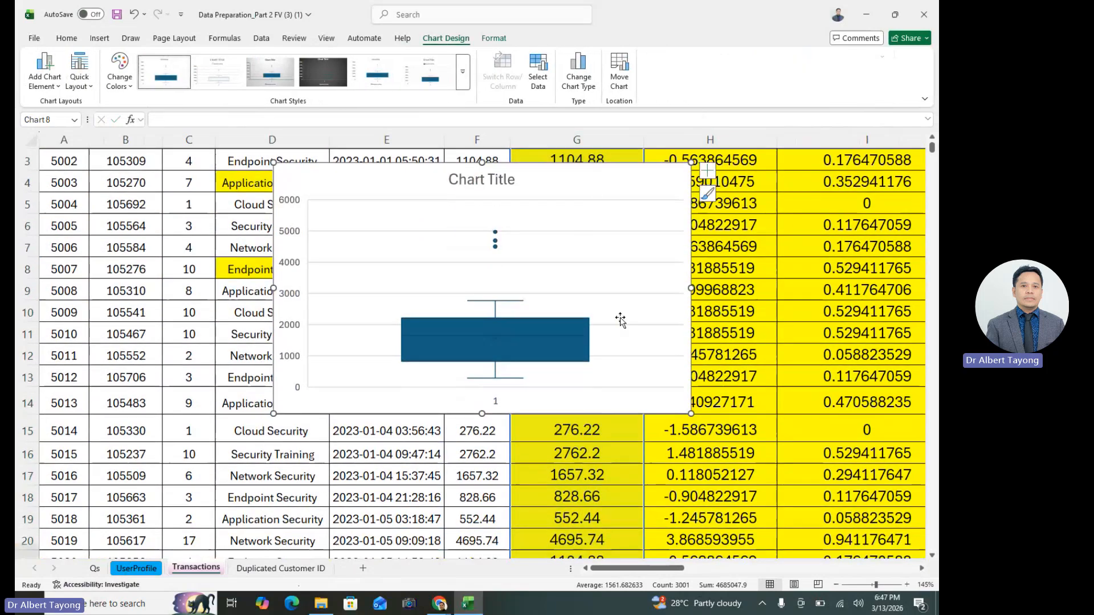
{"action": "right_click", "coordinate": [593, 170]}
{"action": "left_click", "coordinate": [620, 198]}
{"action": "left_click_drag", "start_coordinate": [638, 568], "coordinate": [880, 570]}
{"action": "scroll", "coordinate": [732, 452], "scroll_direction": "down", "scroll_amount": 2}
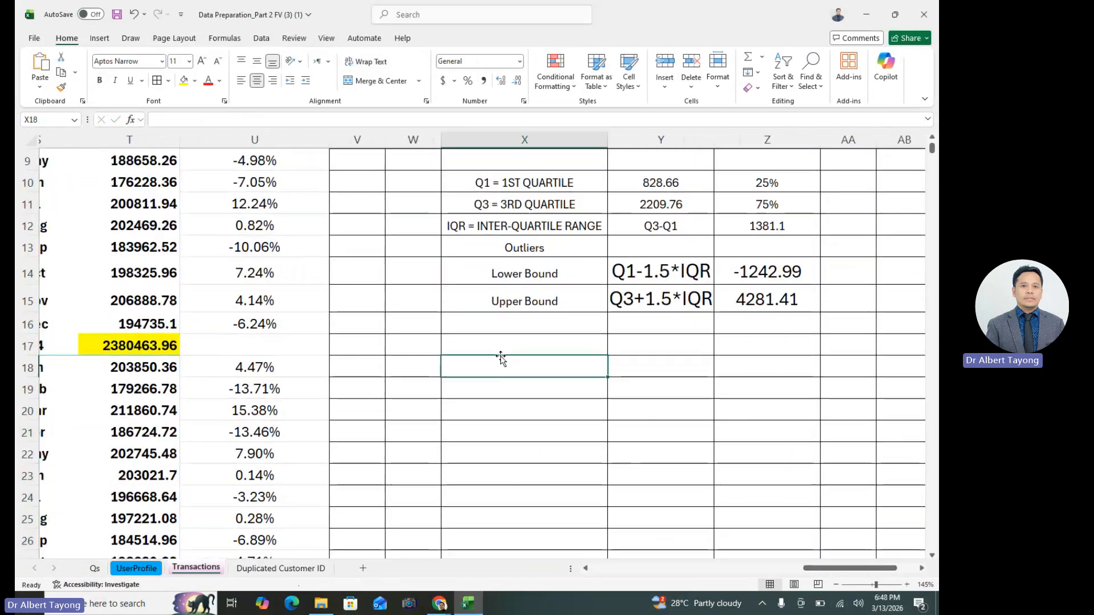
{"action": "left_click", "coordinate": [500, 360]}
{"action": "key", "text": "ctrl+v"}
{"action": "left_click_drag", "start_coordinate": [643, 422], "coordinate": [547, 362]}
- Replace the box plot's chart title with "TotalCost Outliers"
{"action": "scroll", "coordinate": [547, 362], "scroll_direction": "down", "scroll_amount": 1}
{"action": "left_click", "coordinate": [570, 268]}
{"action": "left_click_drag", "start_coordinate": [550, 266], "coordinate": [632, 286]}
{"action": "key", "text": "BackSpace"}
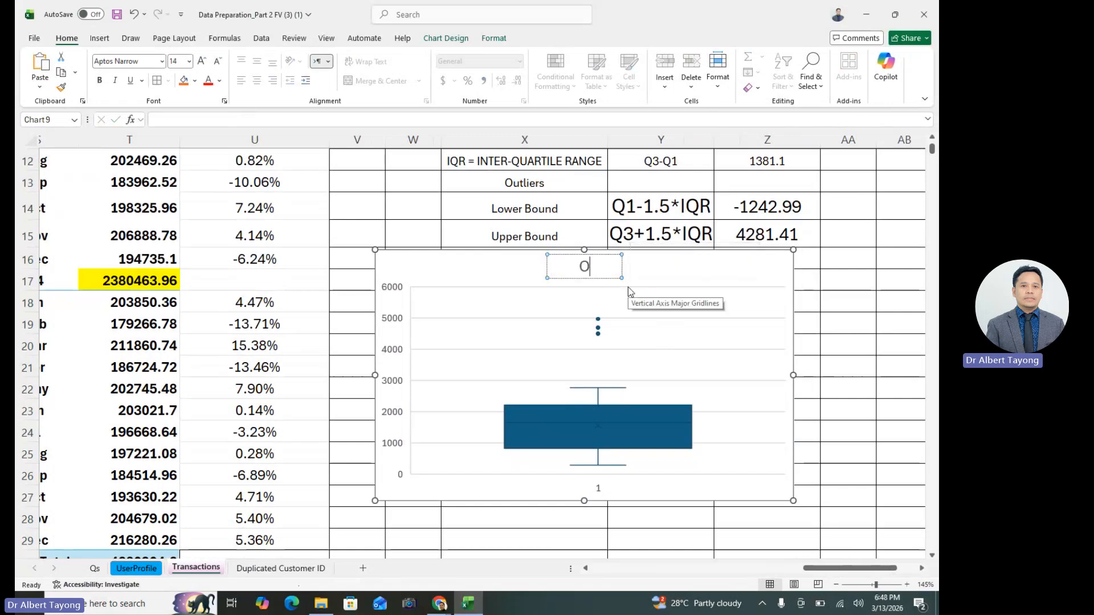
{"action": "type", "text": "Tot"}
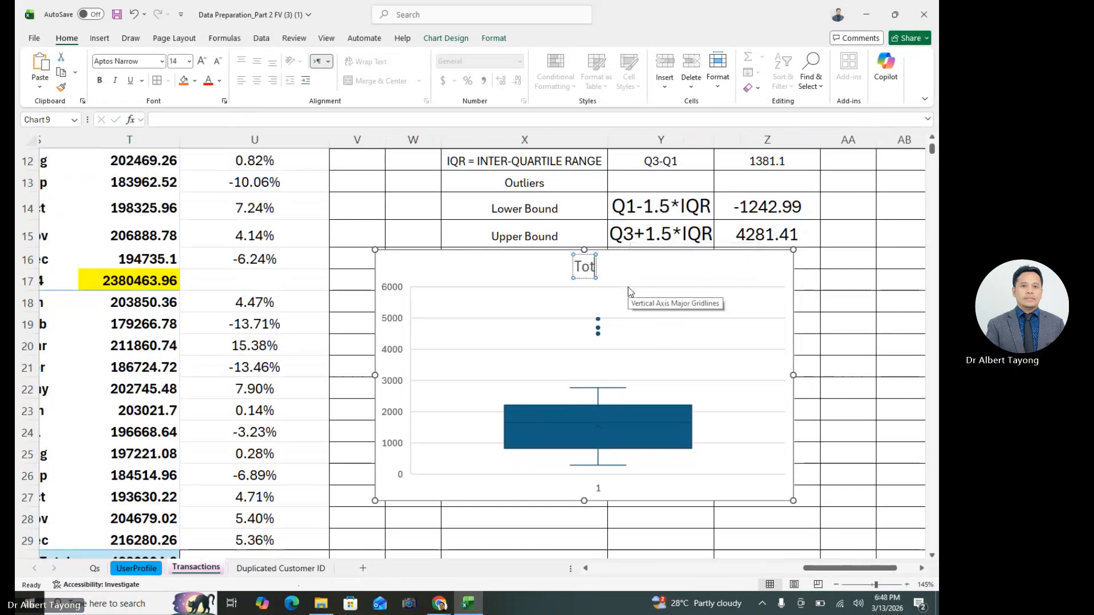
{"action": "type", "text": "alC"}
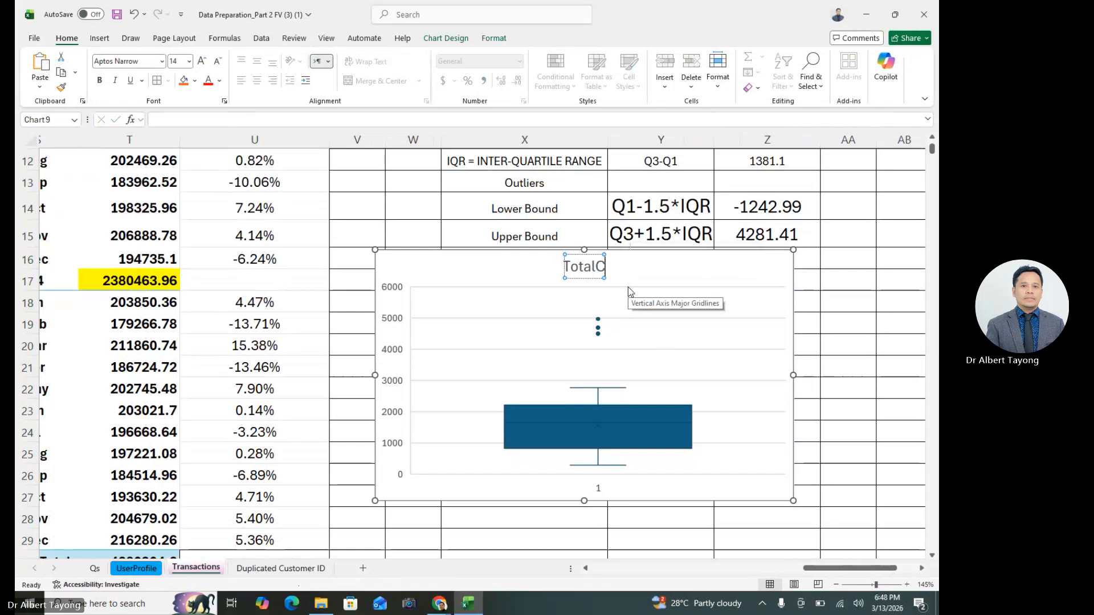
{"action": "type", "text": "ost Outliers"}
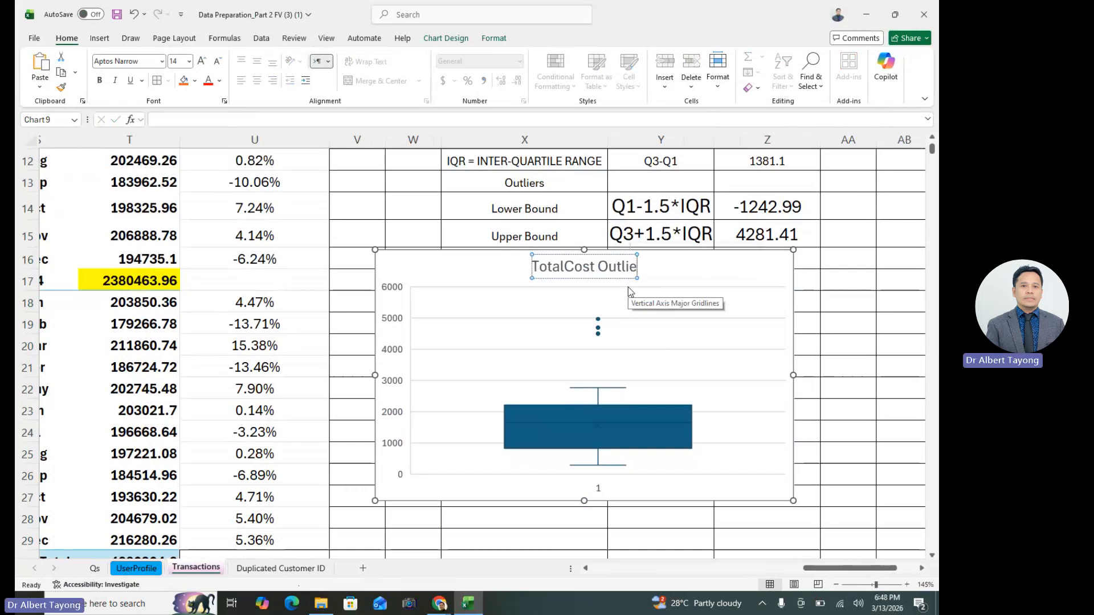
{"action": "left_click", "coordinate": [849, 431]}
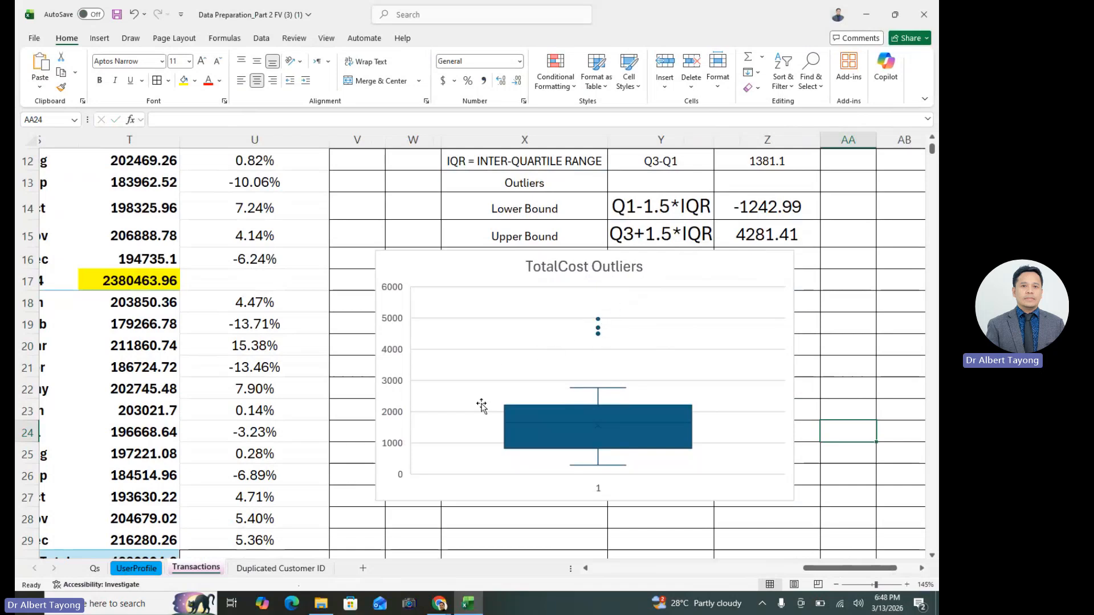
- Check the outlier values listed in E1:E3 on the Duplicated Customer ID sheet against the box plot
{"action": "left_click", "coordinate": [306, 570]}
{"action": "left_click_drag", "start_coordinate": [247, 151], "coordinate": [251, 183]}
{"action": "left_click", "coordinate": [537, 372]}
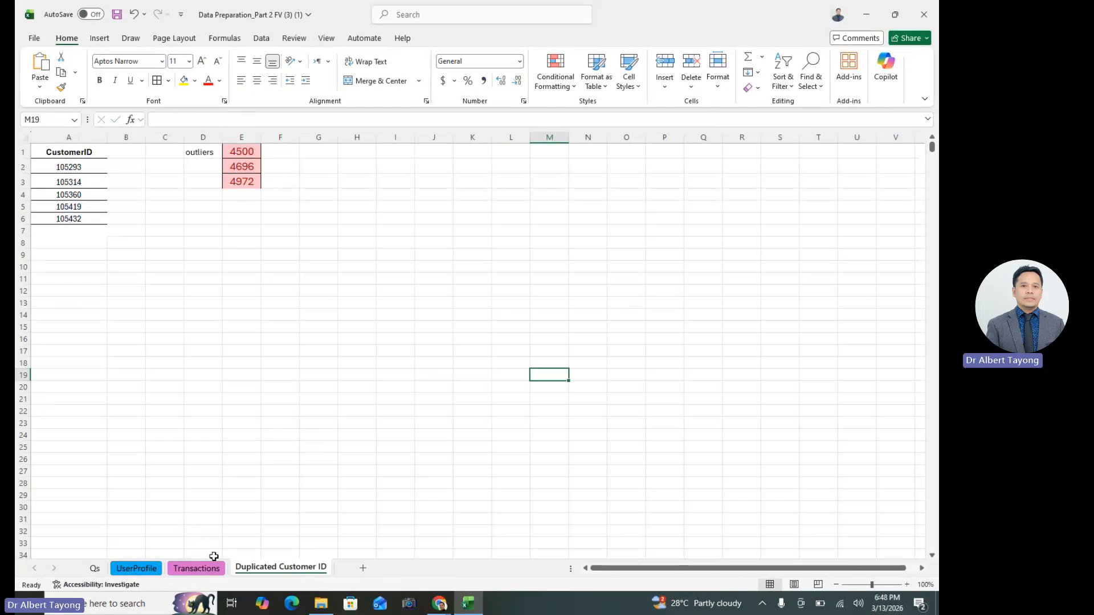
{"action": "left_click", "coordinate": [196, 569]}
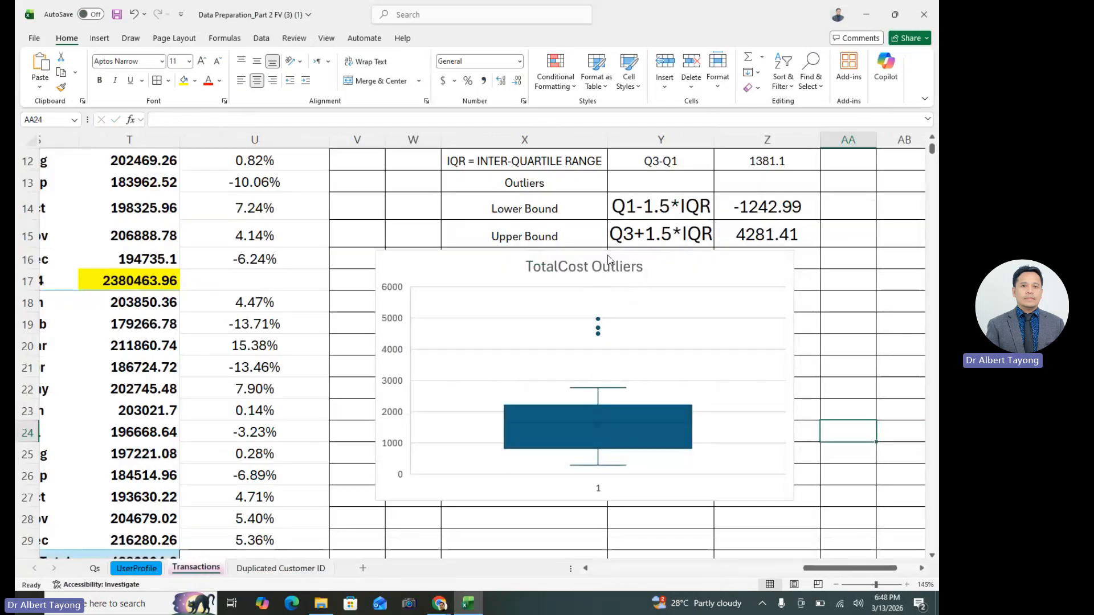
{"action": "left_click", "coordinate": [598, 336]}
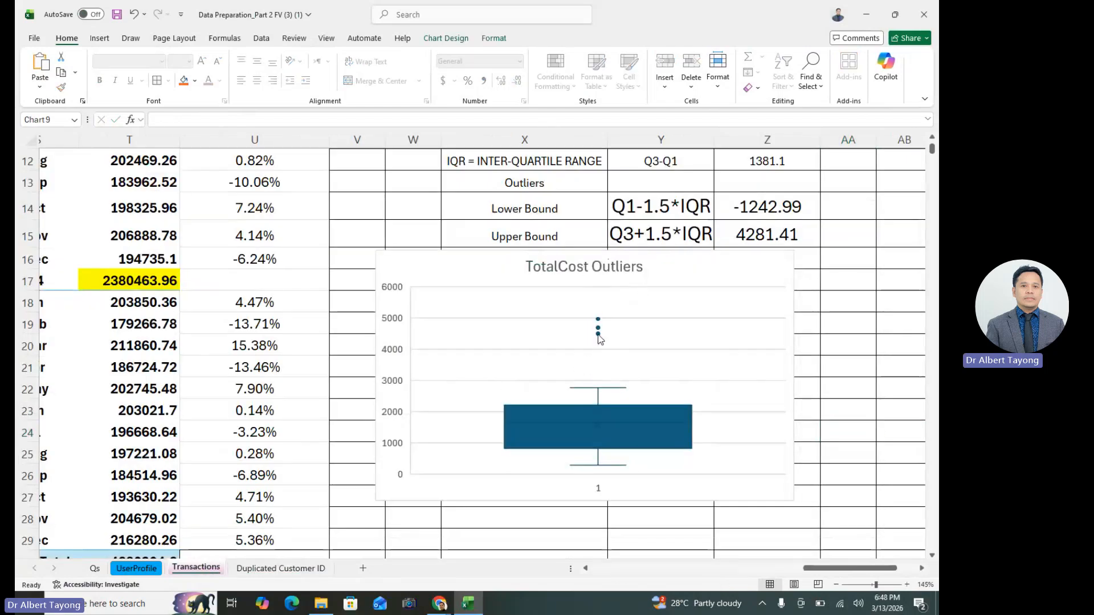
{"action": "right_click", "coordinate": [597, 326]}
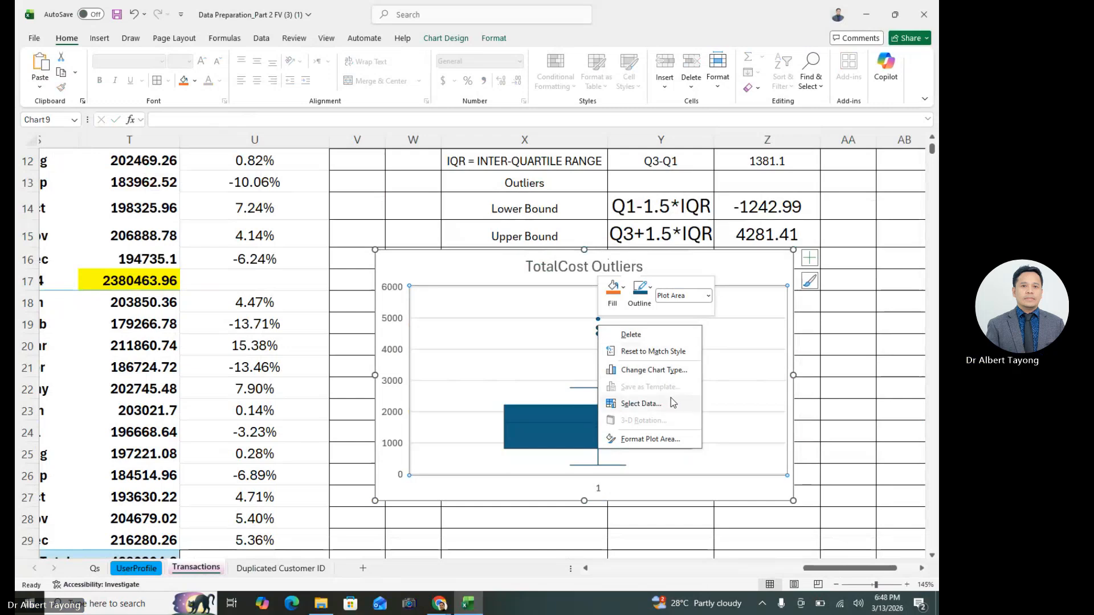
{"action": "left_click", "coordinate": [843, 384]}
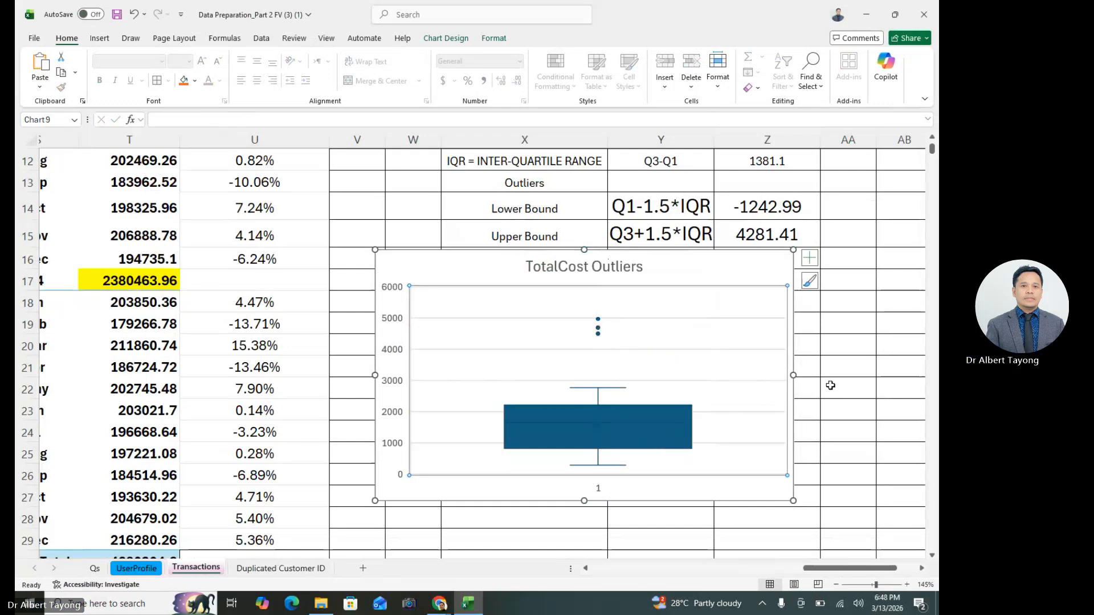
{"action": "left_click", "coordinate": [597, 334]}
{"action": "right_click", "coordinate": [598, 334]}
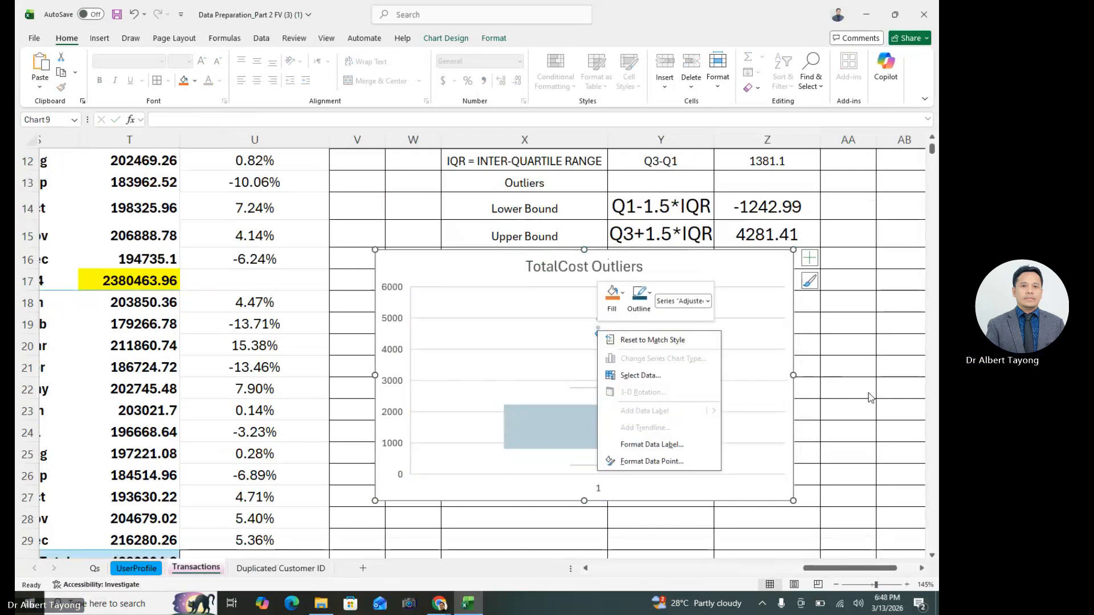
{"action": "left_click", "coordinate": [891, 405]}
{"action": "left_click", "coordinate": [843, 323]}
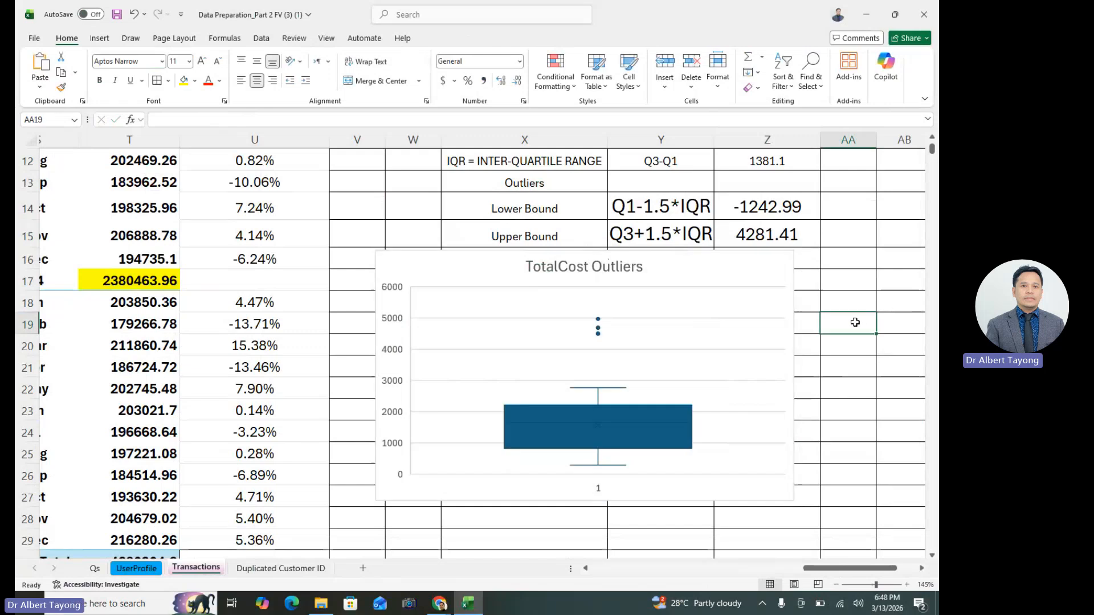
- Add data labels to the Adjusted TotalCost series in the box plot
{"action": "left_click", "coordinate": [598, 333]}
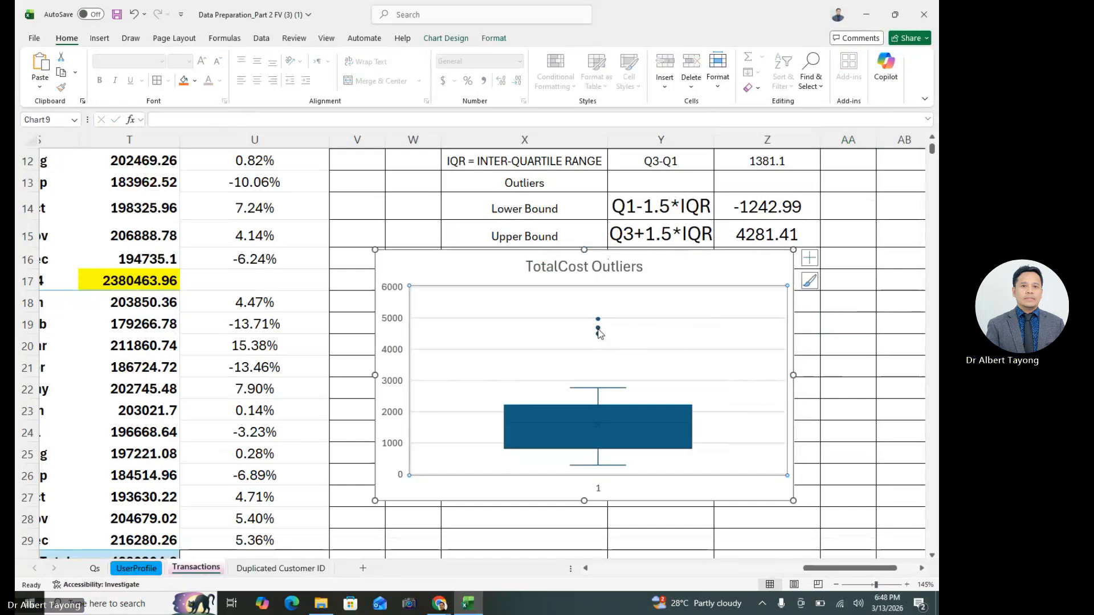
{"action": "left_click", "coordinate": [598, 333]}
{"action": "right_click", "coordinate": [598, 334]}
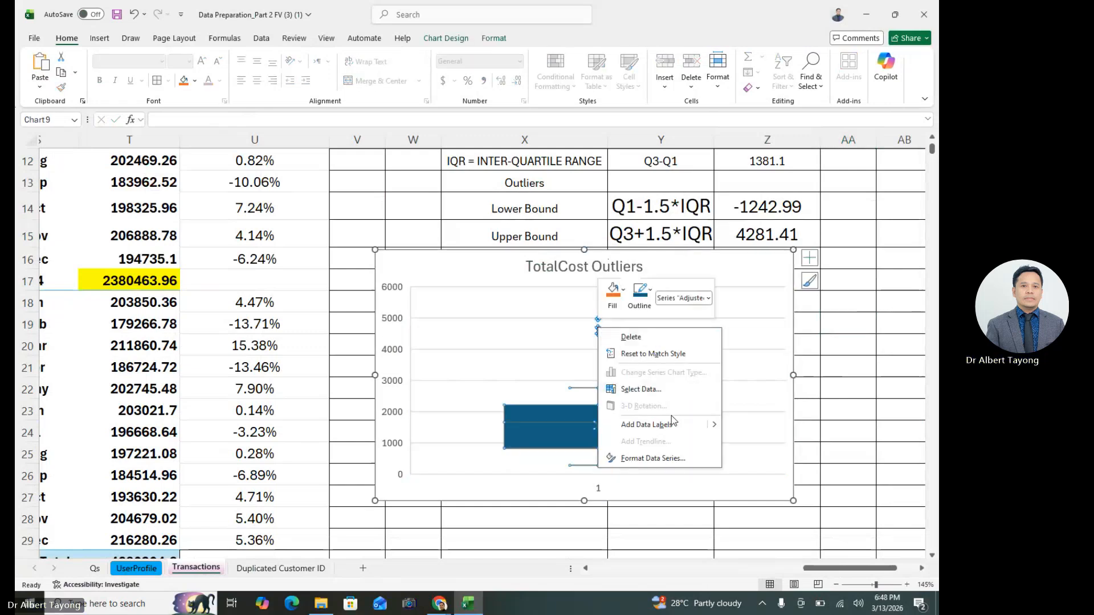
{"action": "left_click", "coordinate": [650, 424]}
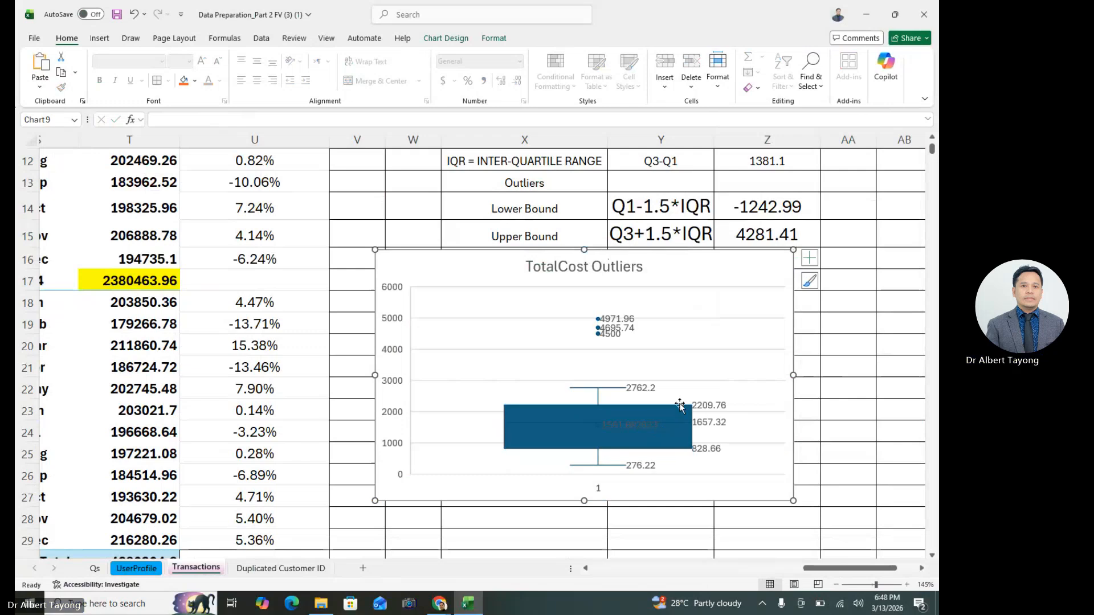
- Enlarge the TotalCost Outliers chart, widening it to reach column AA and extending it down to about row 29
{"action": "left_click_drag", "start_coordinate": [793, 375], "coordinate": [853, 375]}
{"action": "scroll", "coordinate": [627, 439], "scroll_direction": "down", "scroll_amount": 1}
{"action": "left_click_drag", "start_coordinate": [612, 437], "coordinate": [625, 483]}
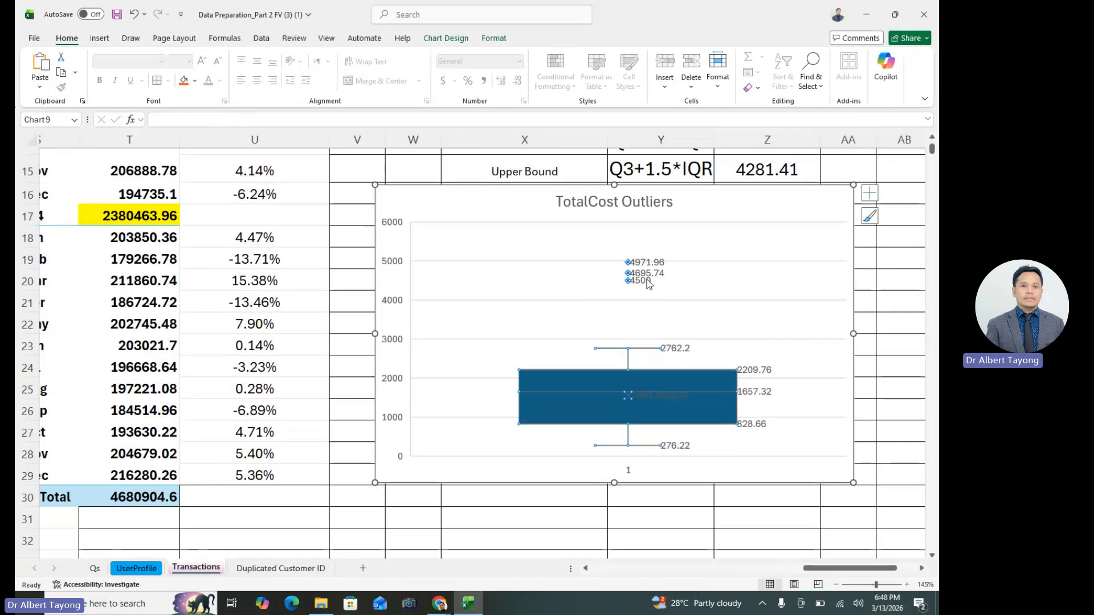
- Compare the outlier values in E1:E3 on the Duplicated Customer ID sheet with the box plot's data labels on Transactions
{"action": "left_click", "coordinate": [317, 569]}
{"action": "left_click_drag", "start_coordinate": [245, 151], "coordinate": [315, 138]}
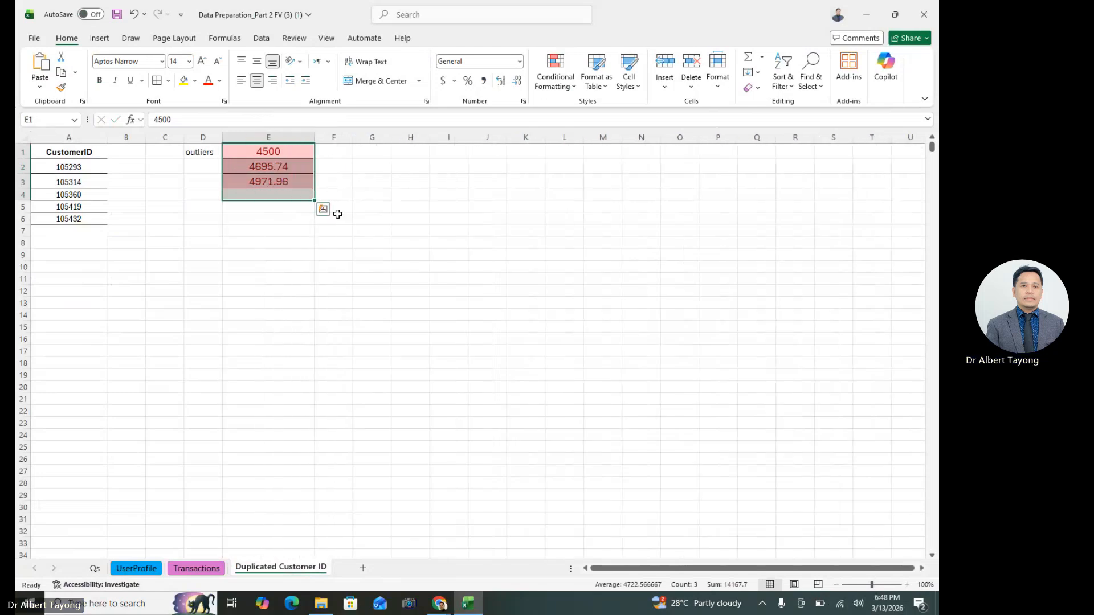
{"action": "left_click", "coordinate": [298, 245]}
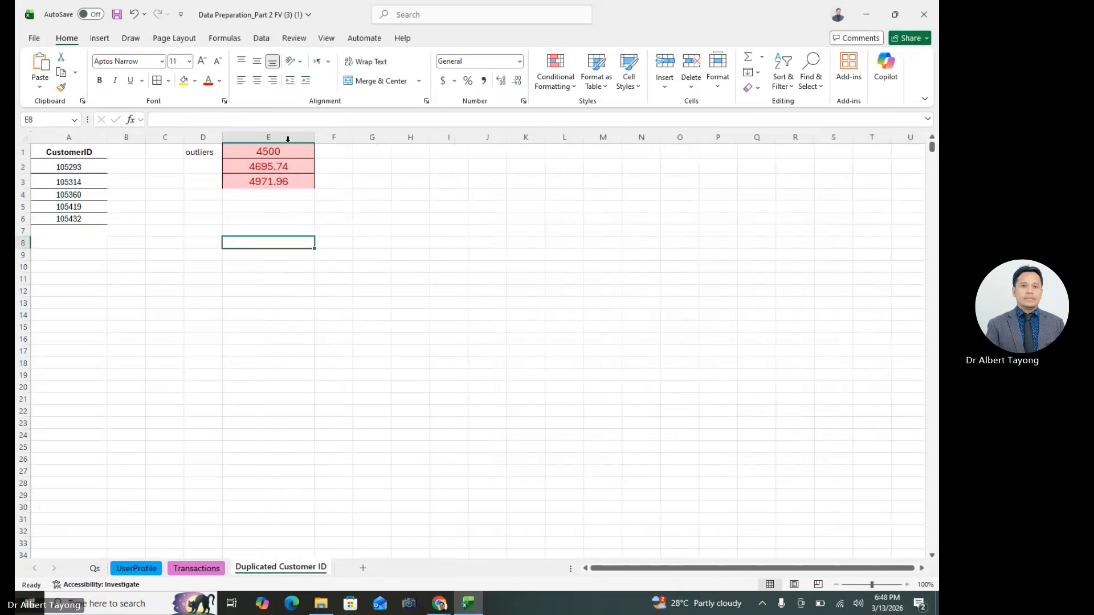
{"action": "left_click", "coordinate": [195, 568]}
{"action": "left_click", "coordinate": [718, 509]}
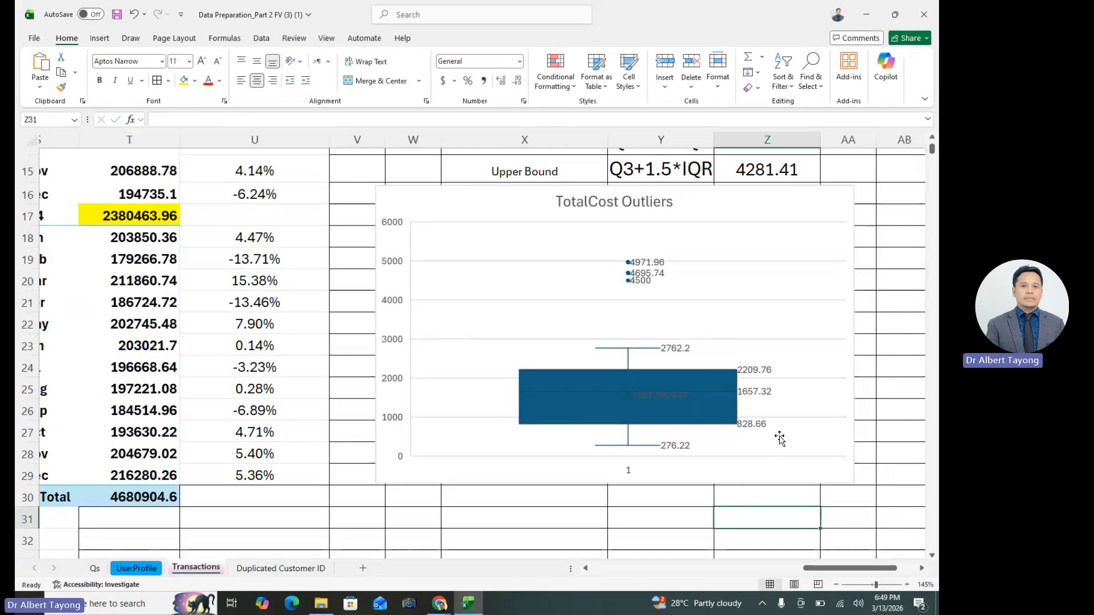
- Color the box plot's data labels red
{"action": "left_click", "coordinate": [664, 280]}
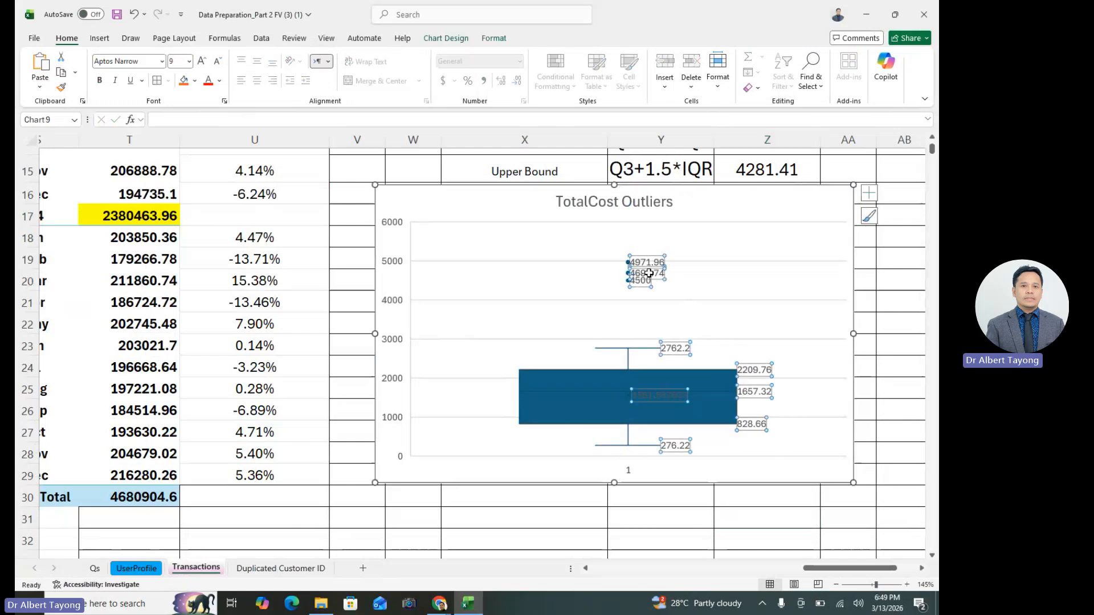
{"action": "left_click", "coordinate": [219, 81]}
{"action": "left_click", "coordinate": [223, 282]}
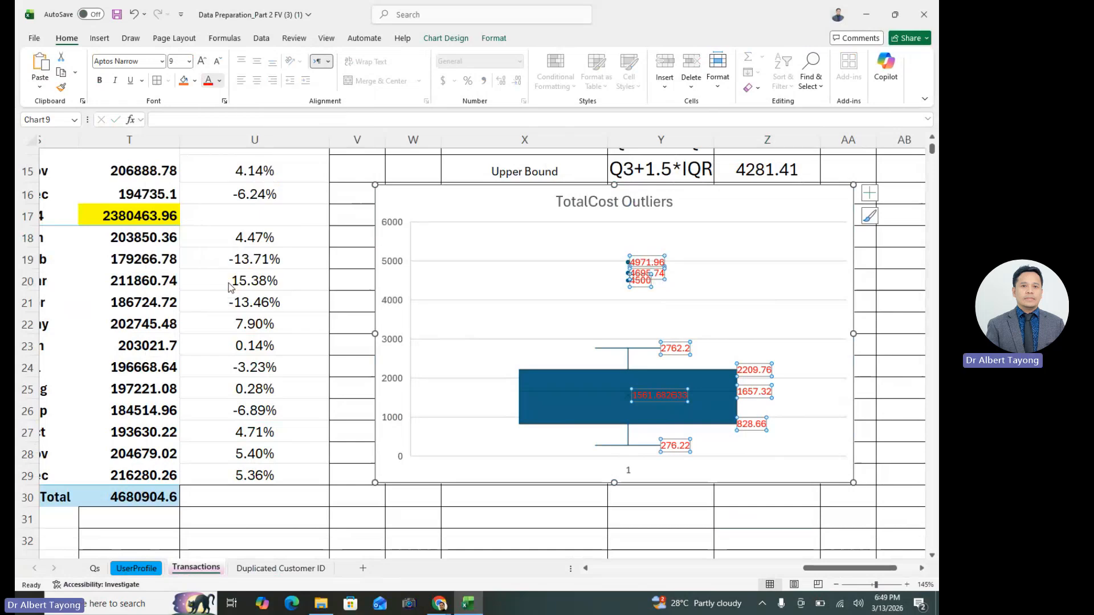
{"action": "left_click", "coordinate": [659, 539]}
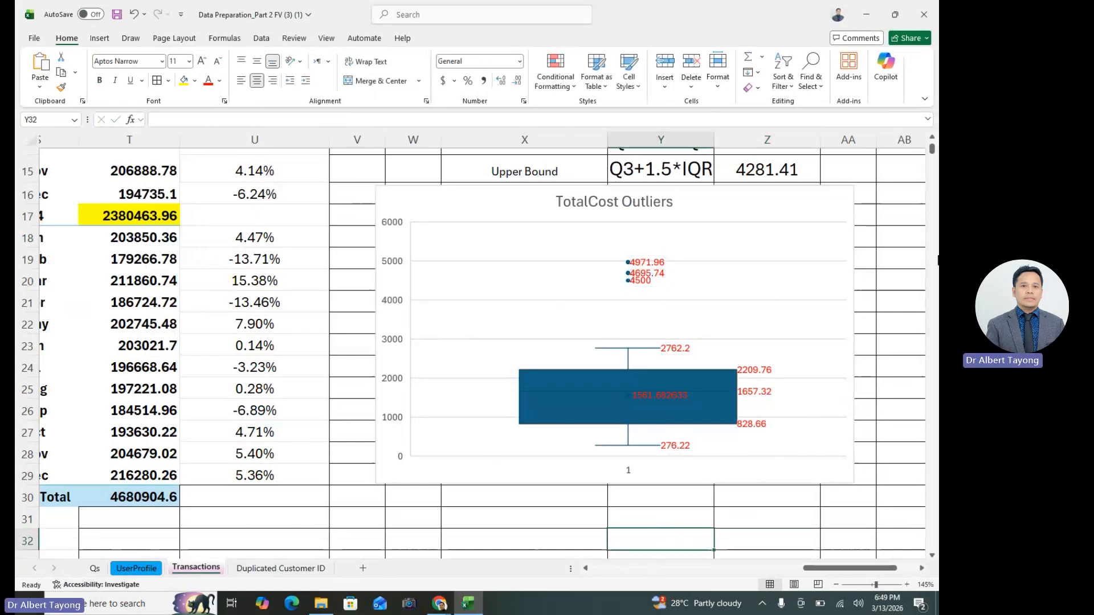
{"action": "scroll", "coordinate": [878, 297], "scroll_direction": "down", "scroll_amount": 1}
{"action": "scroll", "coordinate": [728, 251], "scroll_direction": "up", "scroll_amount": 1}
{"action": "mouse_move", "coordinate": [639, 290]}
{"action": "left_click", "coordinate": [751, 500]}
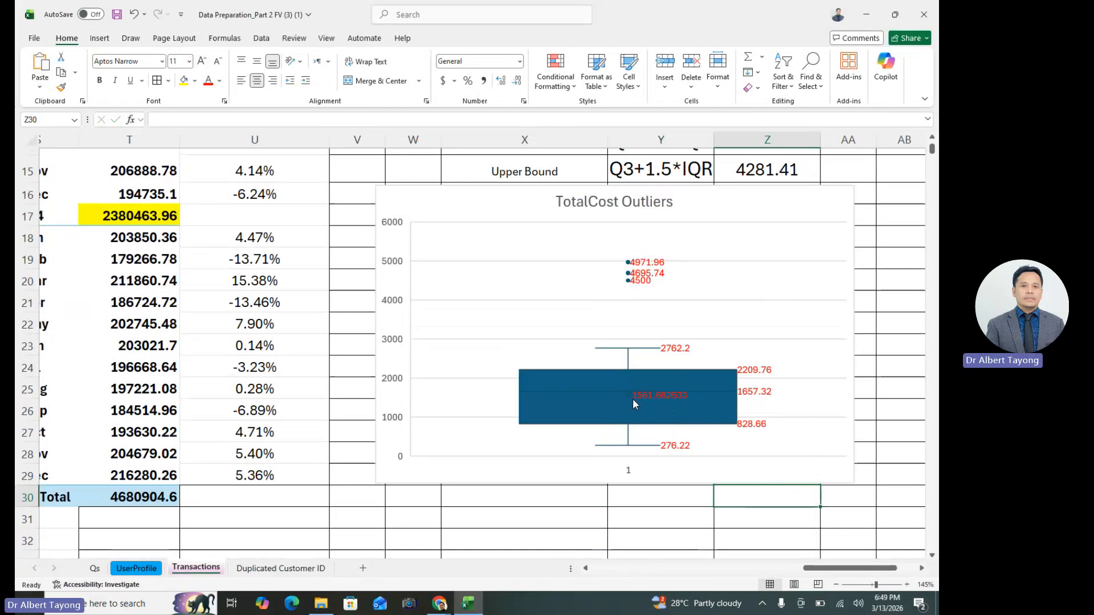
{"action": "left_click", "coordinate": [651, 395]}
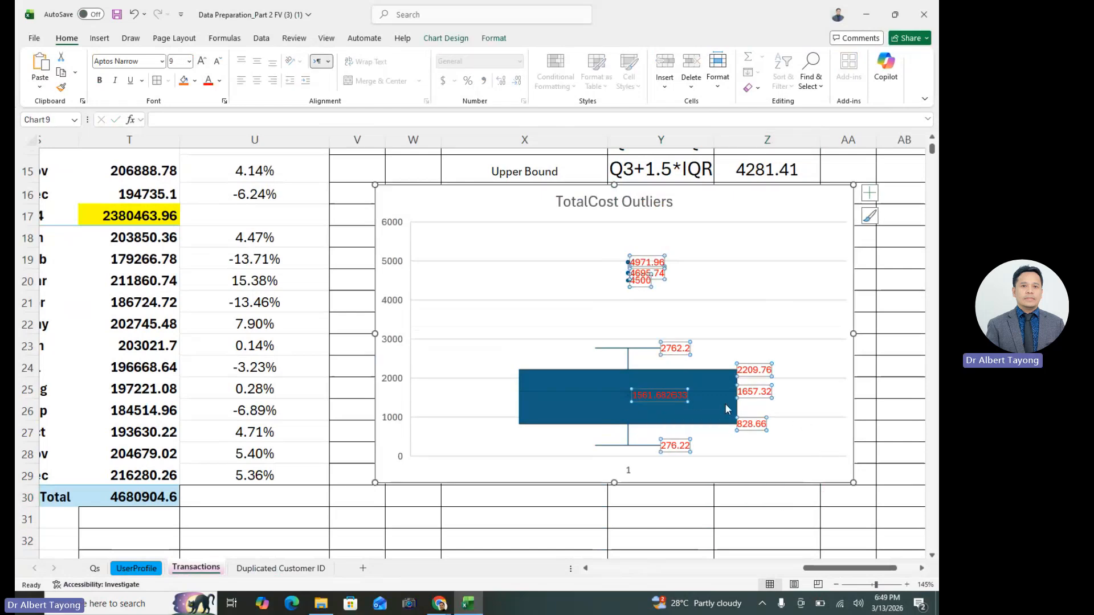
{"action": "left_click", "coordinate": [837, 459]}
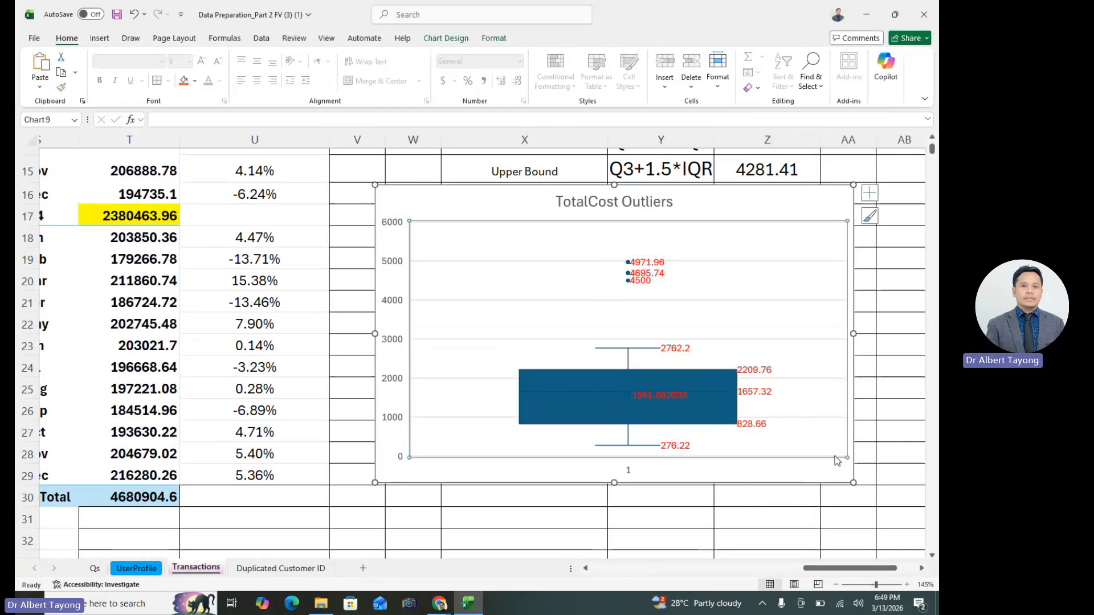
- Try font sizes 16 and 13 on the box plot's data labels
{"action": "left_click", "coordinate": [766, 373]}
{"action": "left_click", "coordinate": [189, 62]}
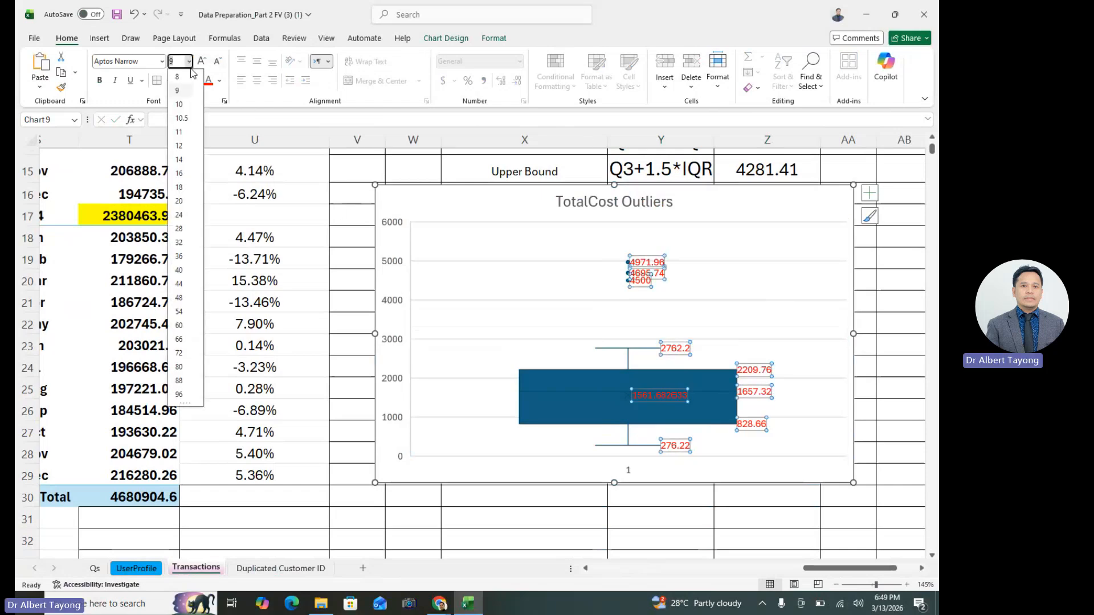
{"action": "left_click", "coordinate": [180, 173]}
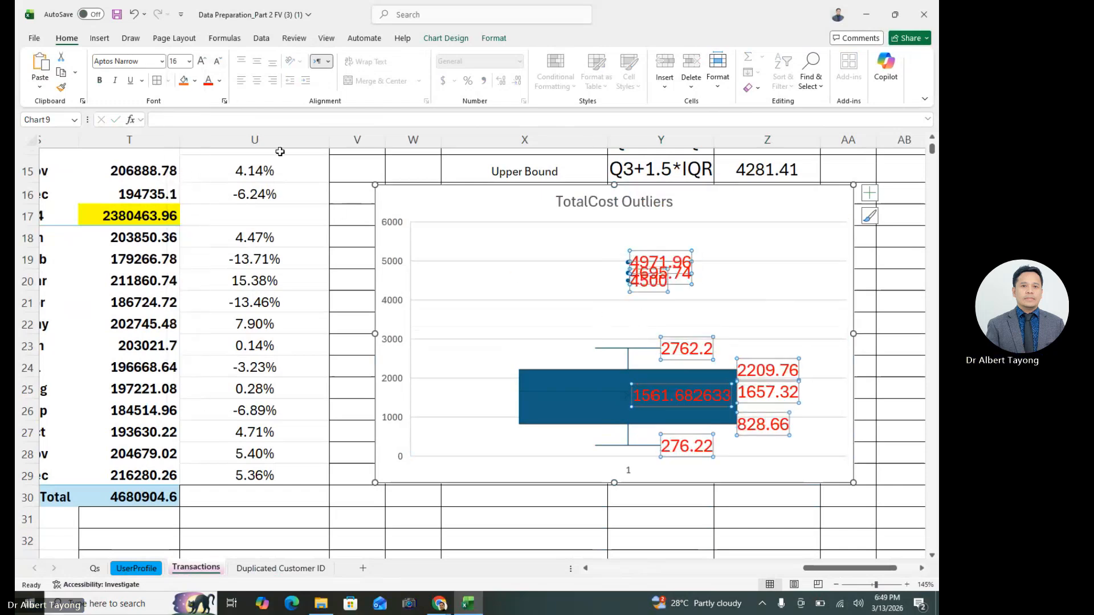
{"action": "left_click", "coordinate": [181, 62]}
{"action": "type", "text": "13"}
{"action": "key", "text": "Return"}
{"action": "left_click", "coordinate": [589, 212]}
{"action": "left_click", "coordinate": [760, 378]}
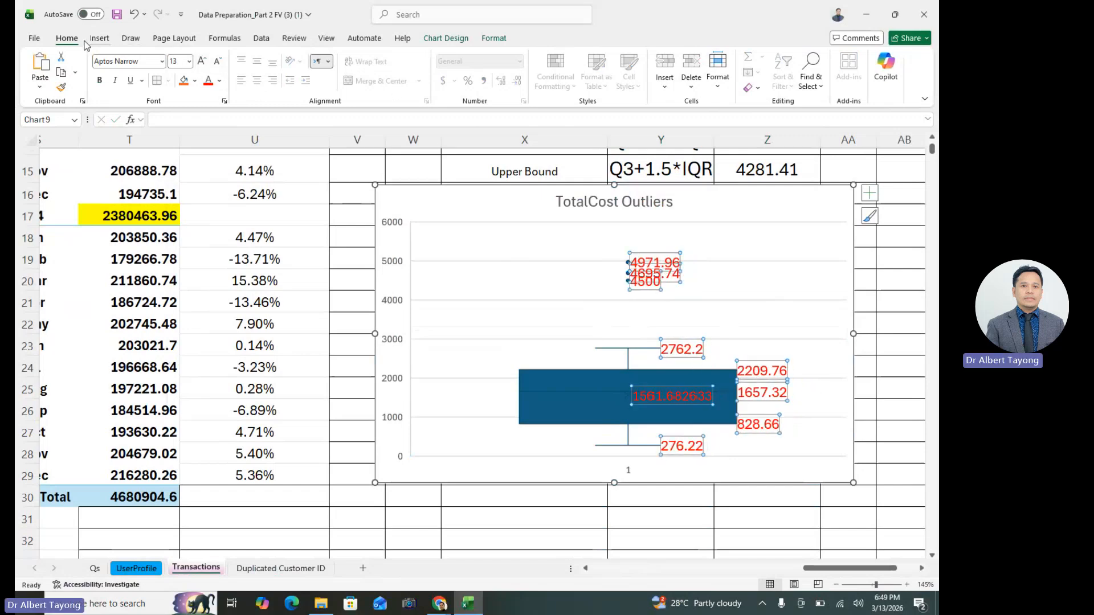
{"action": "left_click", "coordinate": [901, 401]}
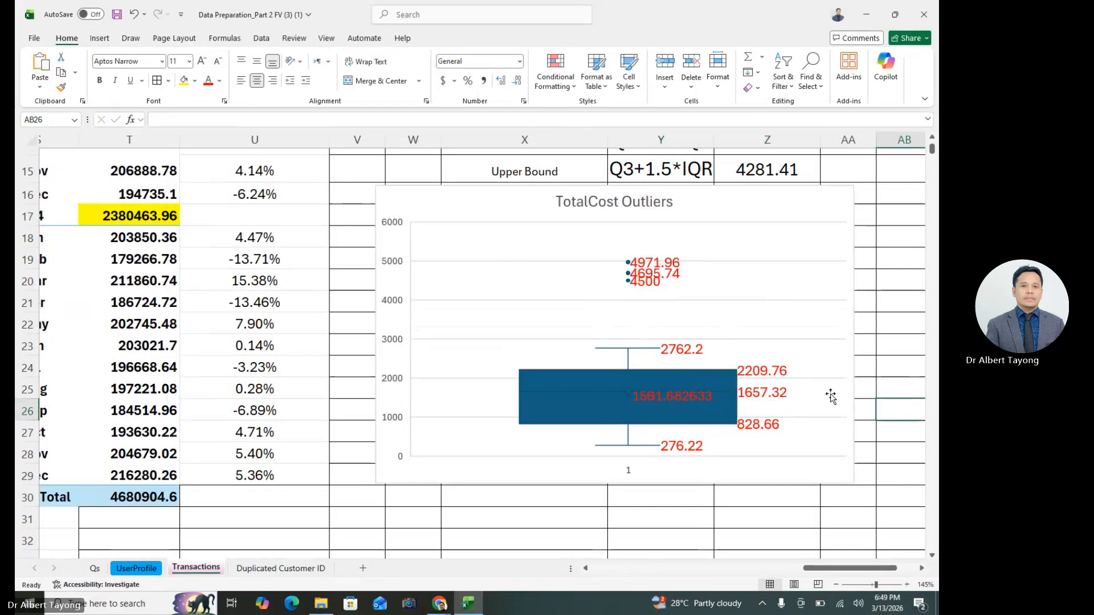
- Set the box plot's data labels to font size 12 and deselect the chart
{"action": "left_click", "coordinate": [644, 278]}
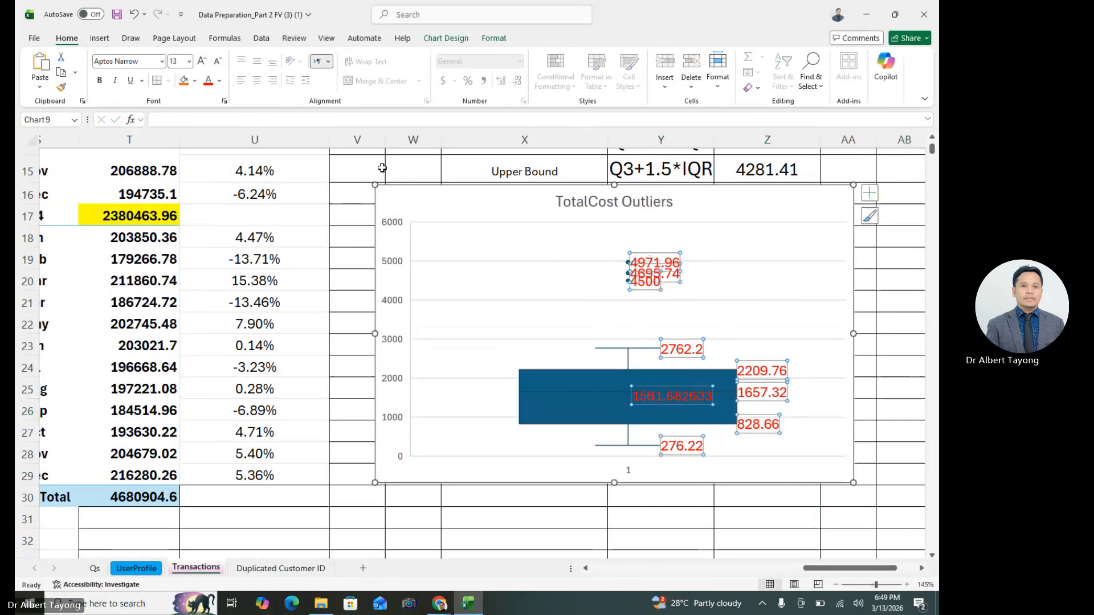
{"action": "left_click", "coordinate": [189, 61]}
{"action": "left_click", "coordinate": [182, 160]}
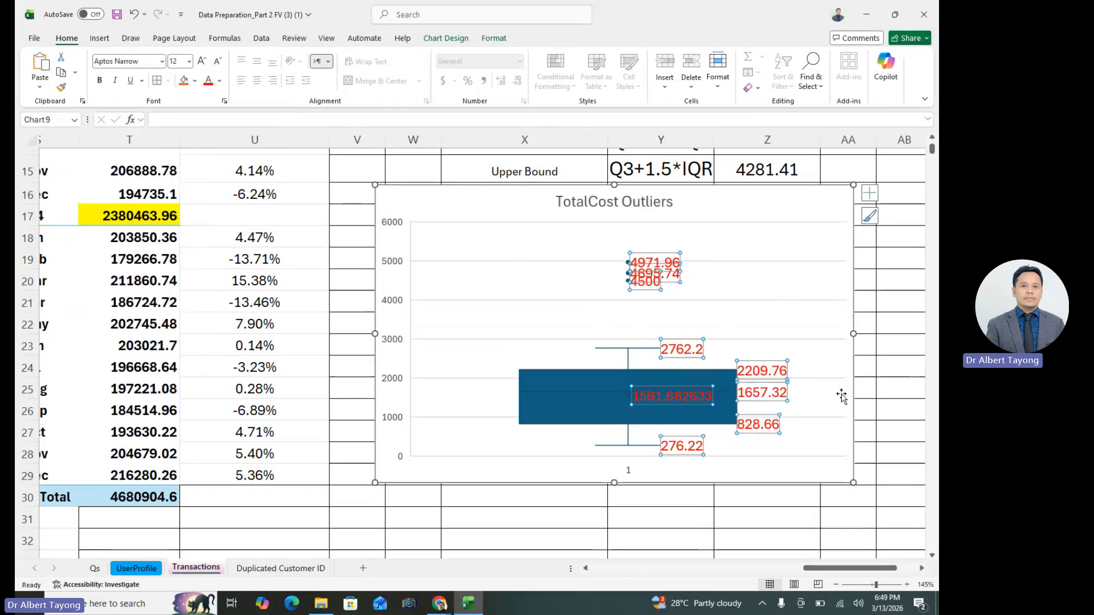
{"action": "key", "text": "Escape"}
{"action": "key", "text": "Escape"}
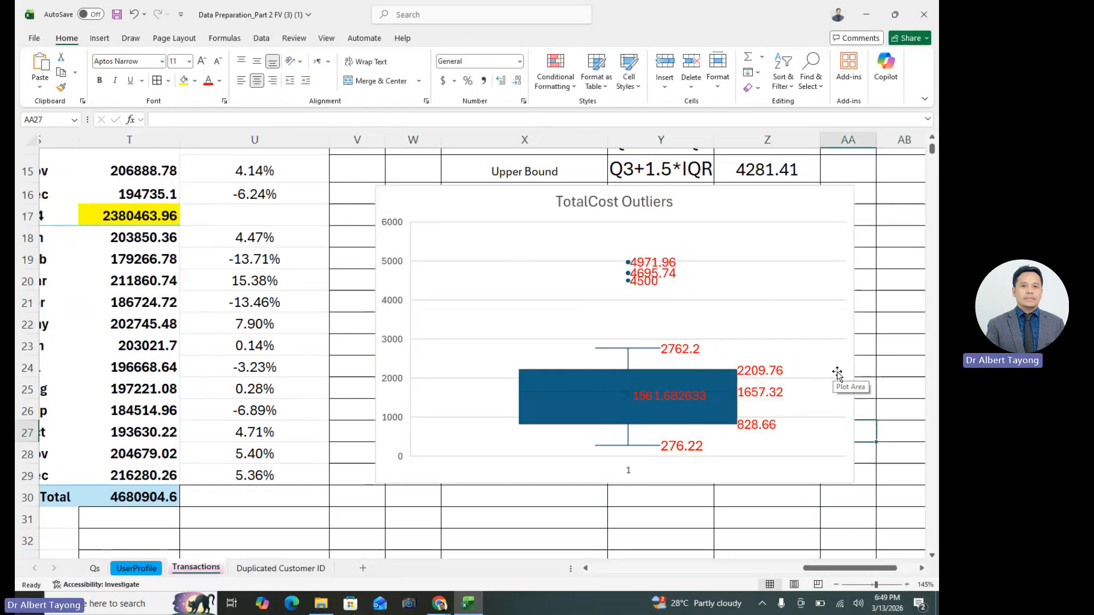
- Enter the label Mean in X31 and the value 1561.68 in Y31 below the chart
{"action": "scroll", "coordinate": [837, 373], "scroll_direction": "down", "scroll_amount": 1}
{"action": "left_click", "coordinate": [656, 337]}
{"action": "left_click", "coordinate": [655, 336]}
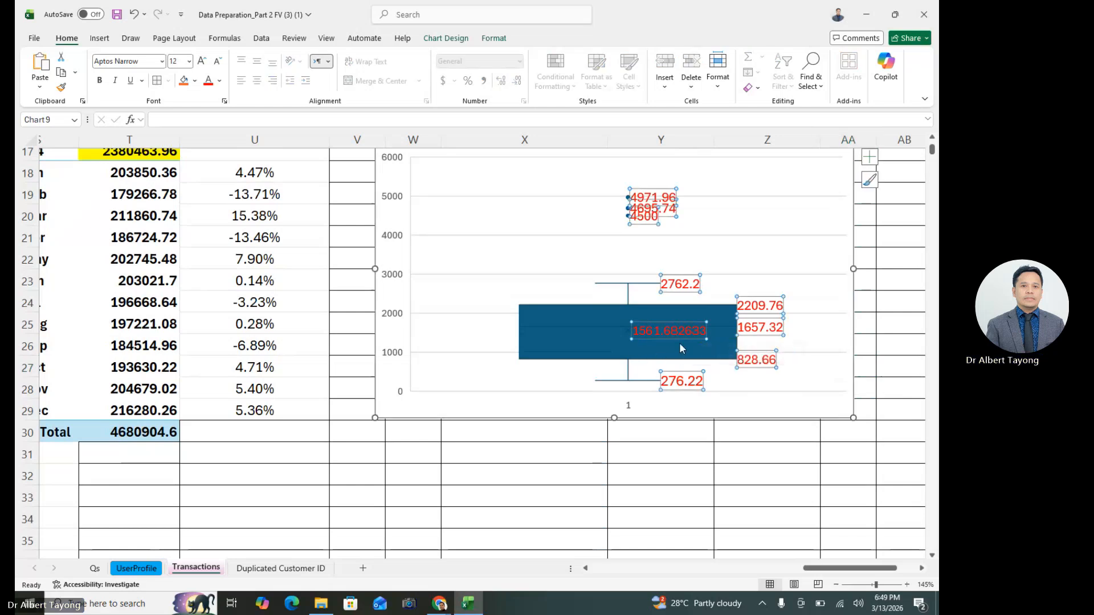
{"action": "left_click", "coordinate": [640, 453]}
{"action": "left_click", "coordinate": [522, 456]}
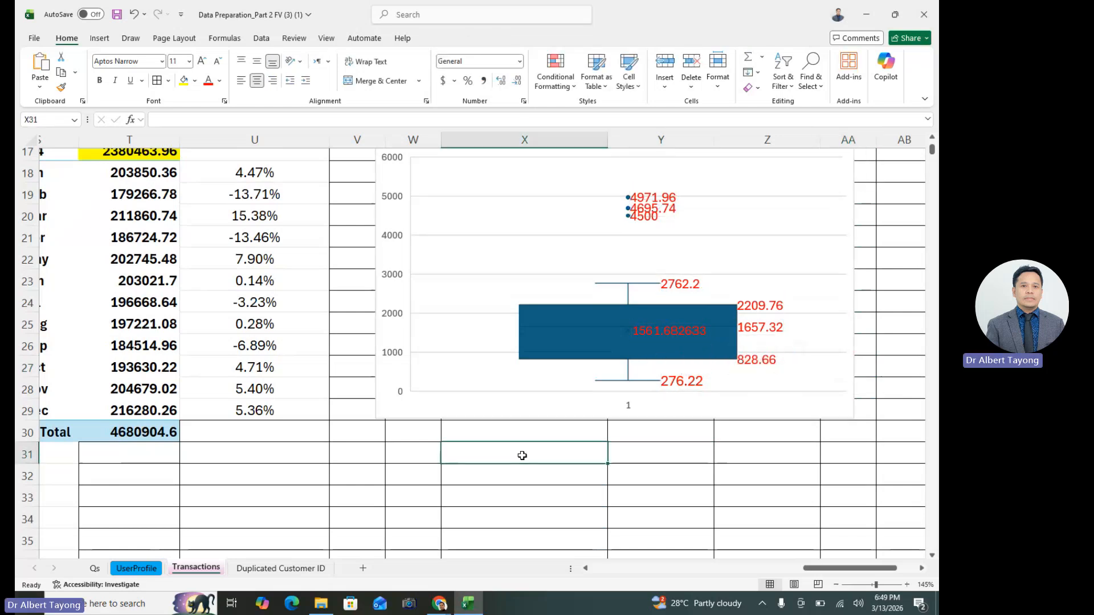
{"action": "type", "text": "Mean"}
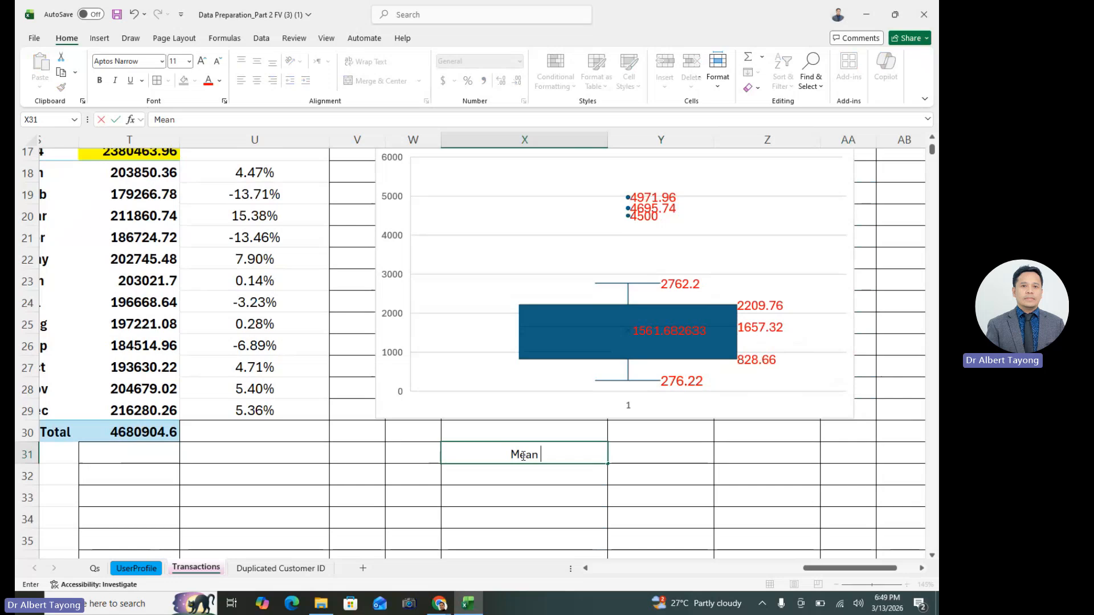
{"action": "key", "text": "Tab"}
{"action": "type", "text": "1"}
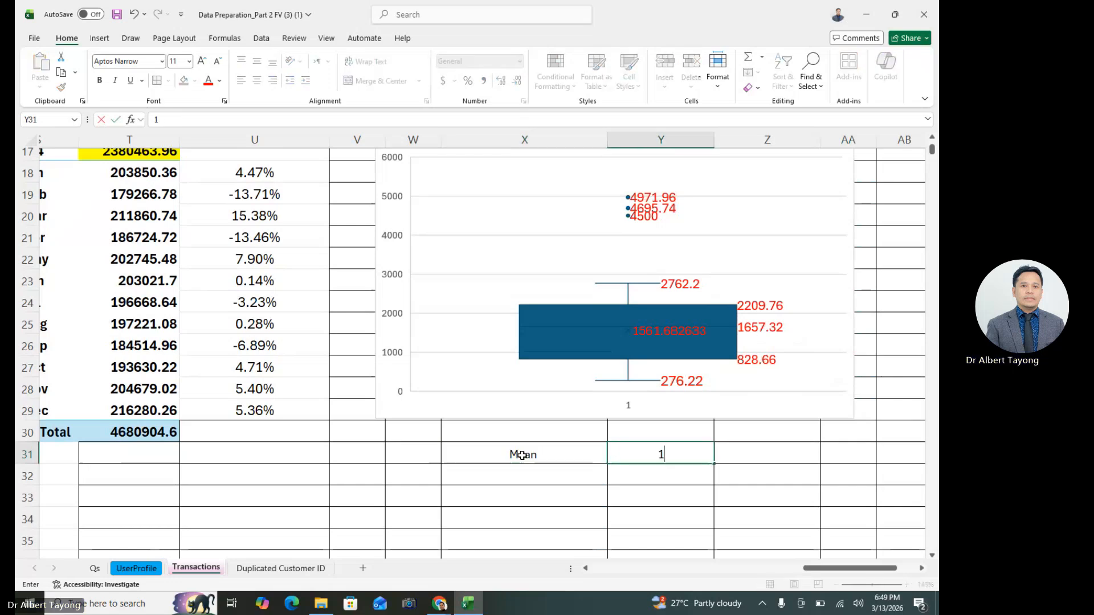
{"action": "type", "text": "561.68"}
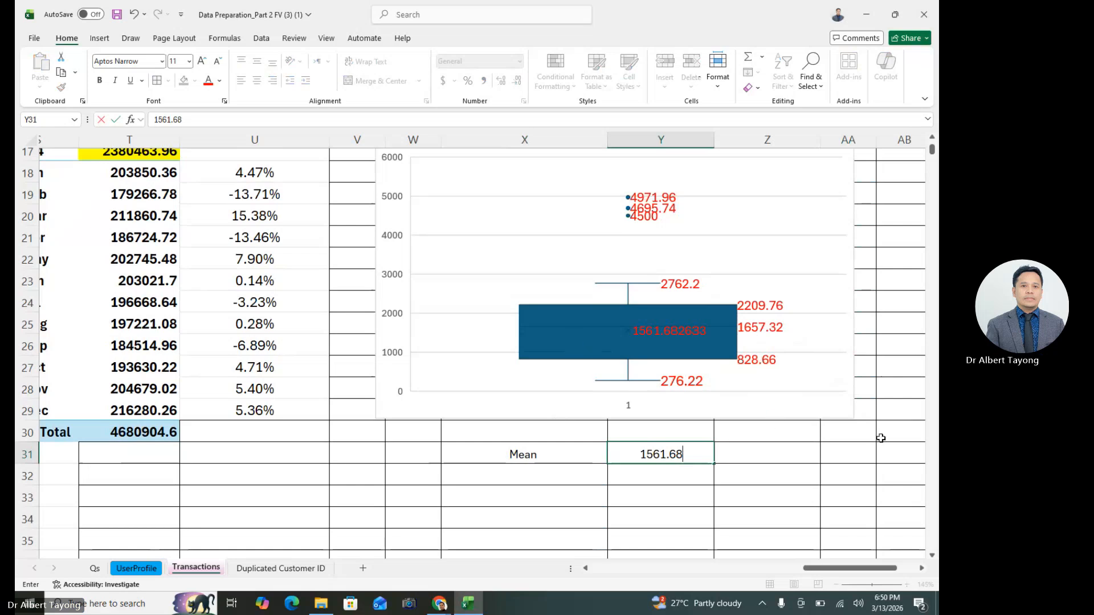
{"action": "left_click", "coordinate": [877, 434]}
{"action": "left_click", "coordinate": [787, 469]}
{"action": "scroll", "coordinate": [752, 455], "scroll_direction": "down", "scroll_amount": 1}
- Clear the Mean label and its value from X31:Y31
{"action": "left_click", "coordinate": [747, 455]}
{"action": "scroll", "coordinate": [724, 449], "scroll_direction": "up", "scroll_amount": 1}
{"action": "scroll", "coordinate": [724, 449], "scroll_direction": "up", "scroll_amount": 1}
{"action": "left_click_drag", "start_coordinate": [549, 452], "coordinate": [640, 452]}
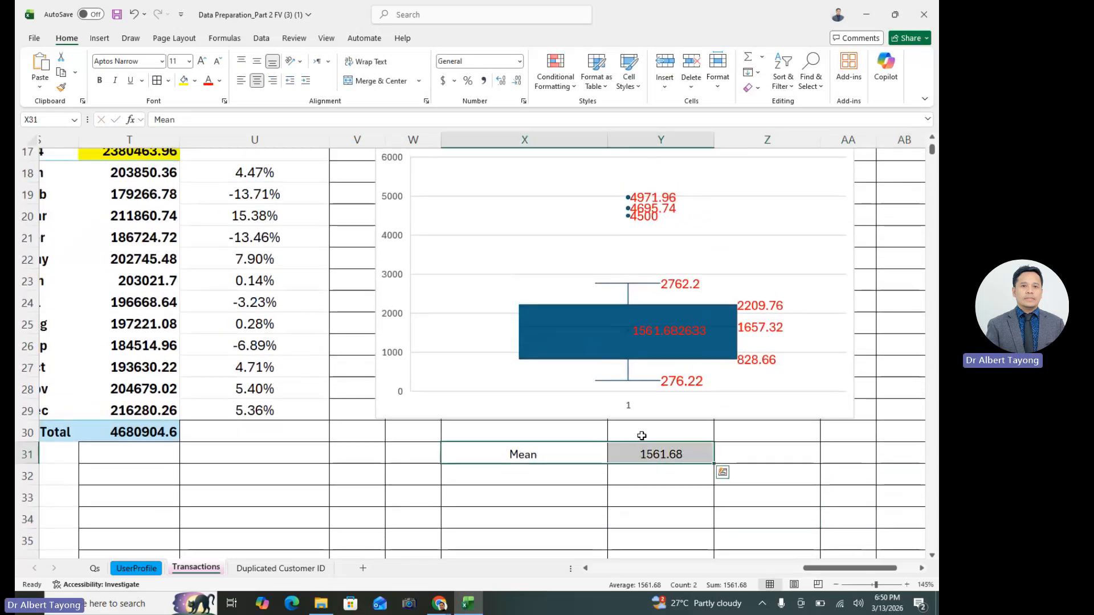
{"action": "left_click", "coordinate": [681, 473]}
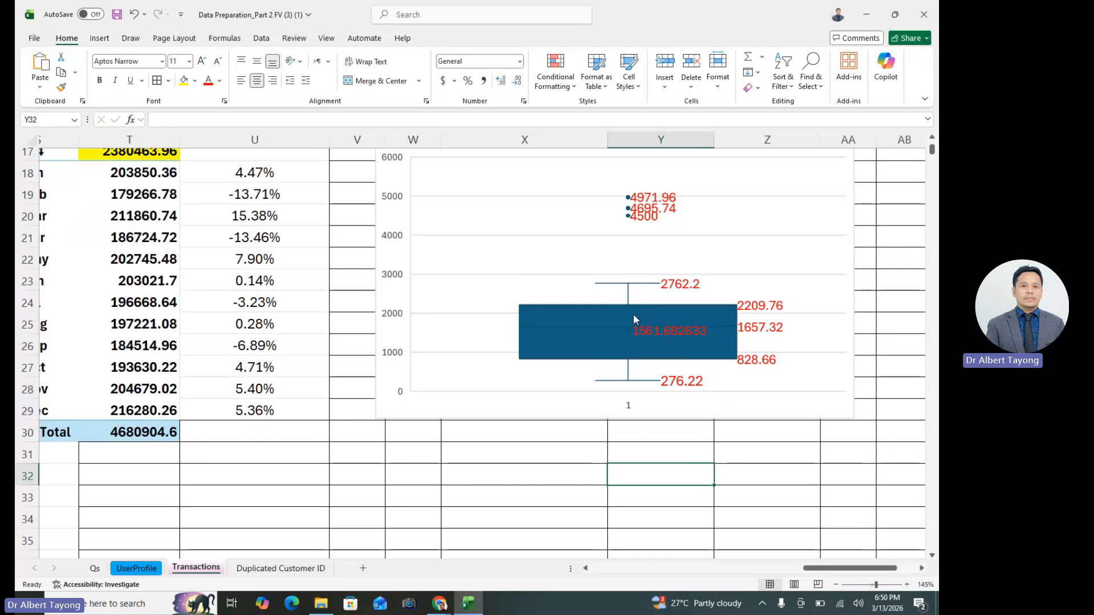
{"action": "left_click", "coordinate": [699, 416]}
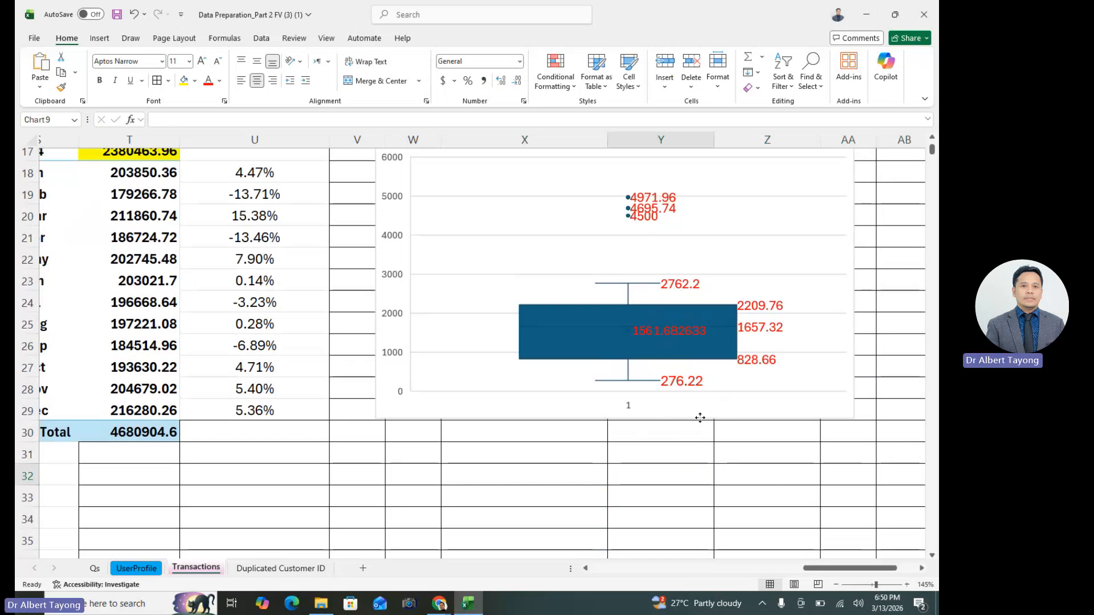
{"action": "left_click", "coordinate": [501, 456]}
- Select the Adjusted TotalCost column G and open the Descriptive Statistics tool of Data Analysis
{"action": "scroll", "coordinate": [426, 424], "scroll_direction": "down", "scroll_amount": 1}
{"action": "scroll", "coordinate": [391, 420], "scroll_direction": "up", "scroll_amount": 3}
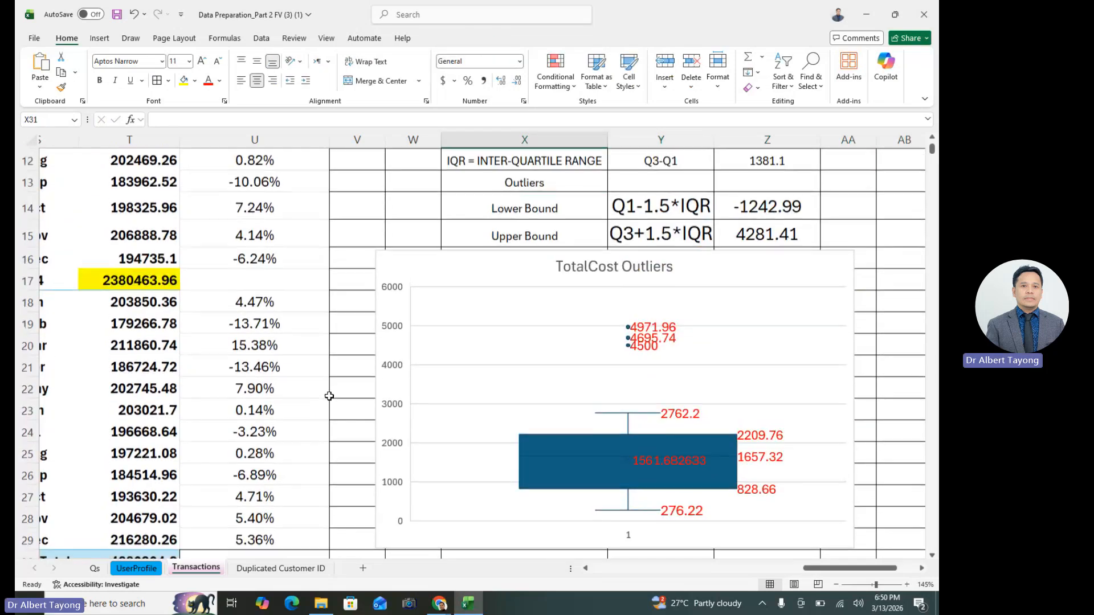
{"action": "left_click_drag", "start_coordinate": [839, 569], "coordinate": [619, 572]}
{"action": "scroll", "coordinate": [328, 298], "scroll_direction": "up", "scroll_amount": 4}
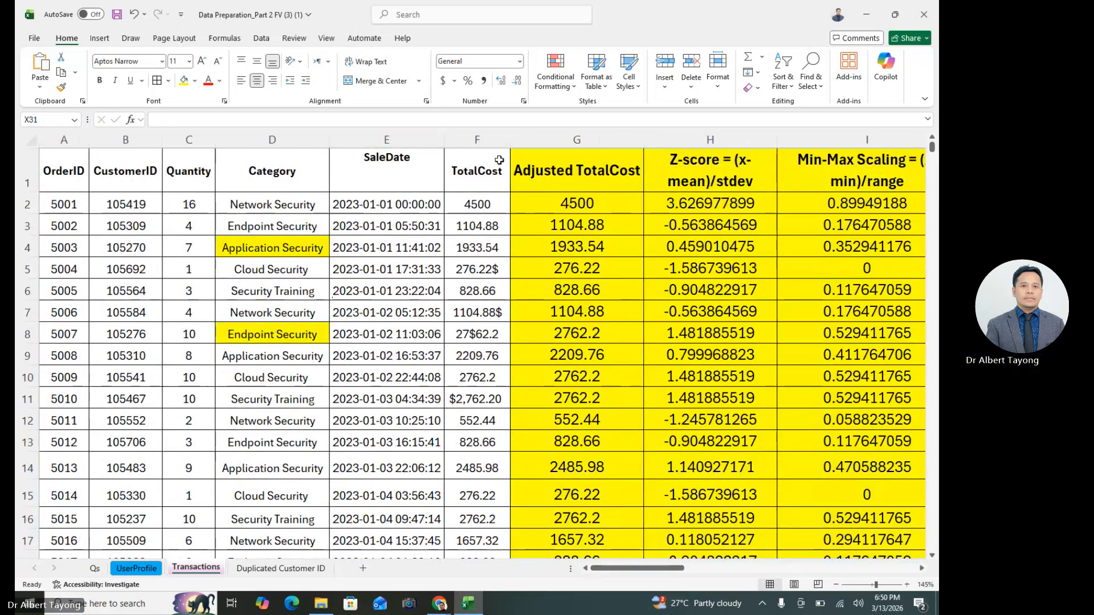
{"action": "left_click", "coordinate": [577, 139]}
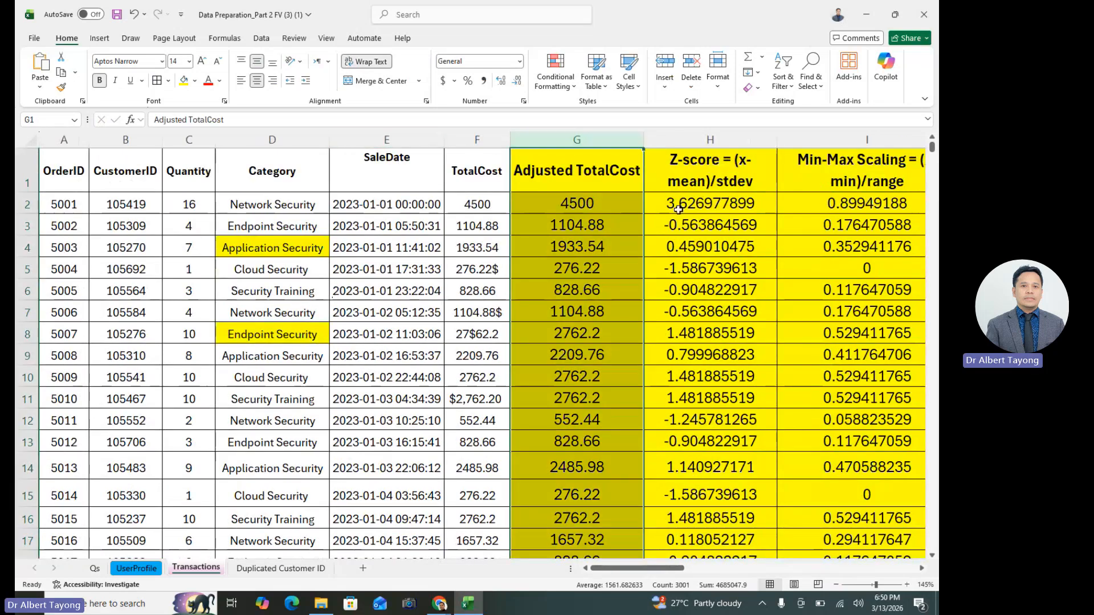
{"action": "left_click", "coordinate": [261, 39]}
{"action": "left_click", "coordinate": [858, 57]}
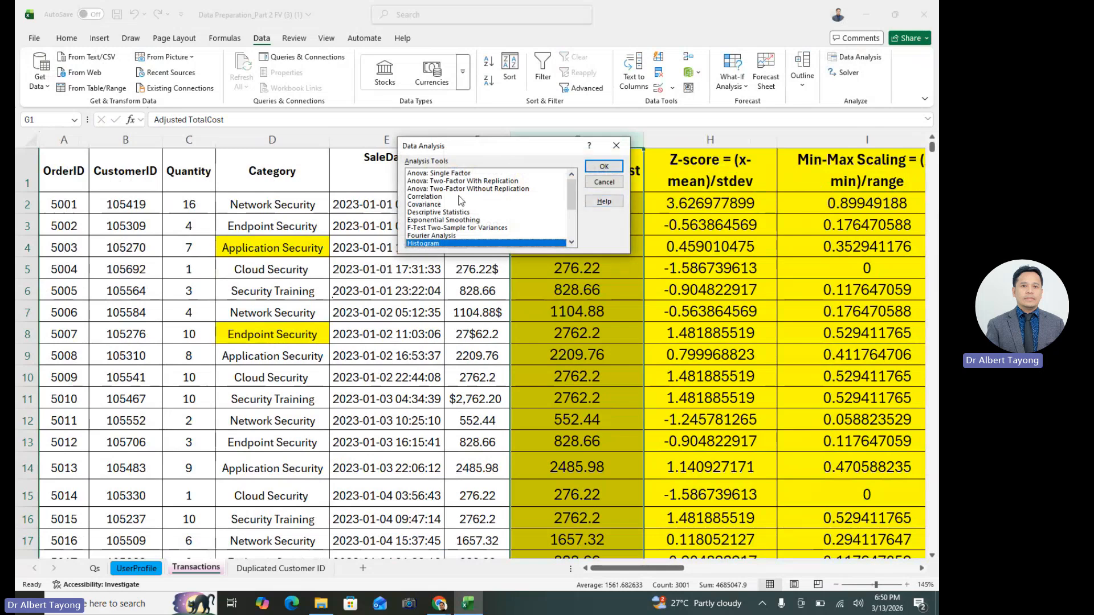
{"action": "left_click", "coordinate": [434, 206]}
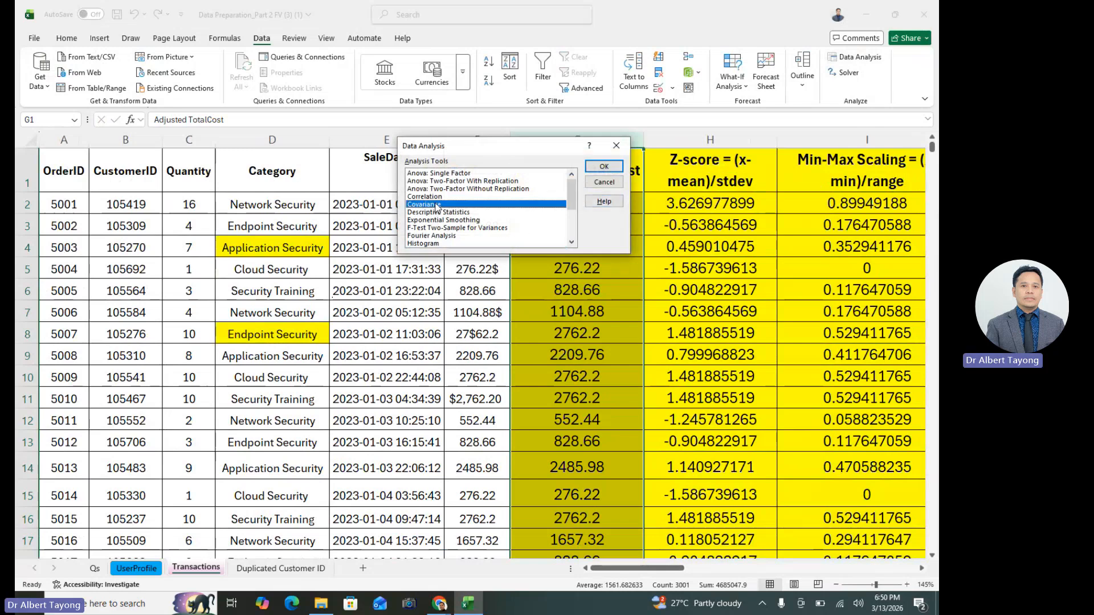
{"action": "key", "text": "Down"}
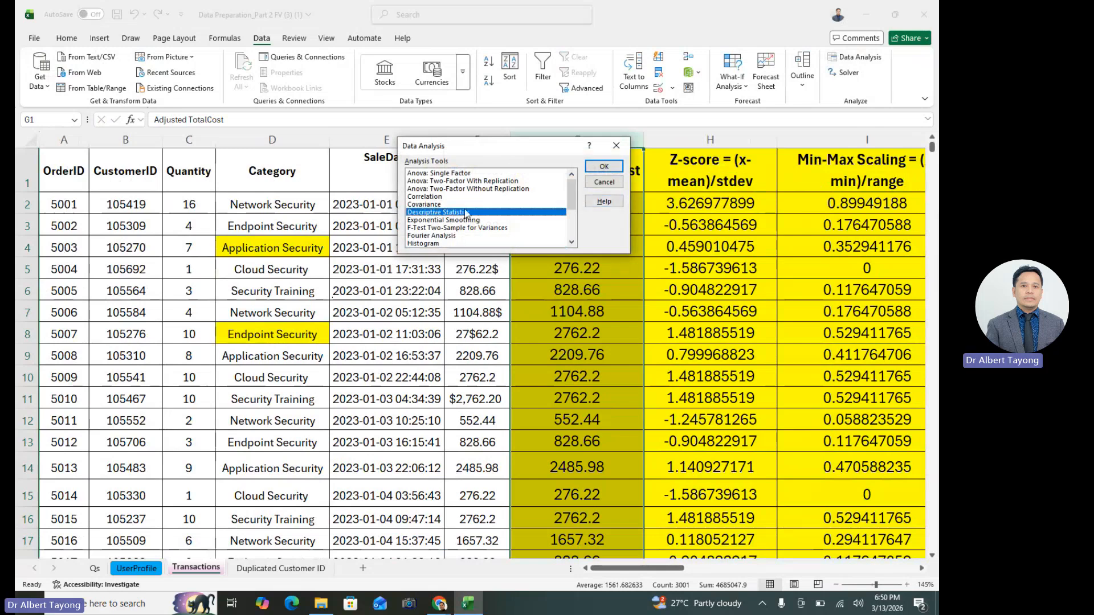
{"action": "left_click", "coordinate": [604, 166]}
{"action": "scroll", "coordinate": [592, 272], "scroll_direction": "down", "scroll_amount": 2}
{"action": "scroll", "coordinate": [592, 271], "scroll_direction": "down", "scroll_amount": 1}
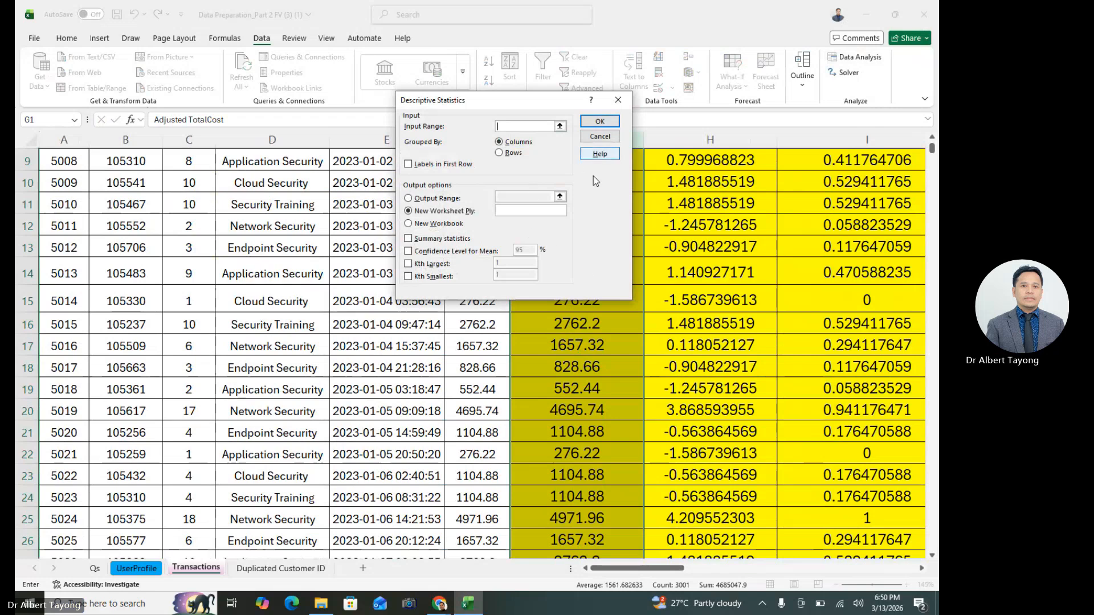
- Set the Descriptive Statistics input range to the whole Adjusted TotalCost column G, with labels in the first row
{"action": "scroll", "coordinate": [547, 262], "scroll_direction": "up", "scroll_amount": 3}
{"action": "left_click_drag", "start_coordinate": [541, 108], "coordinate": [319, 151]}
{"action": "left_click", "coordinate": [576, 140]}
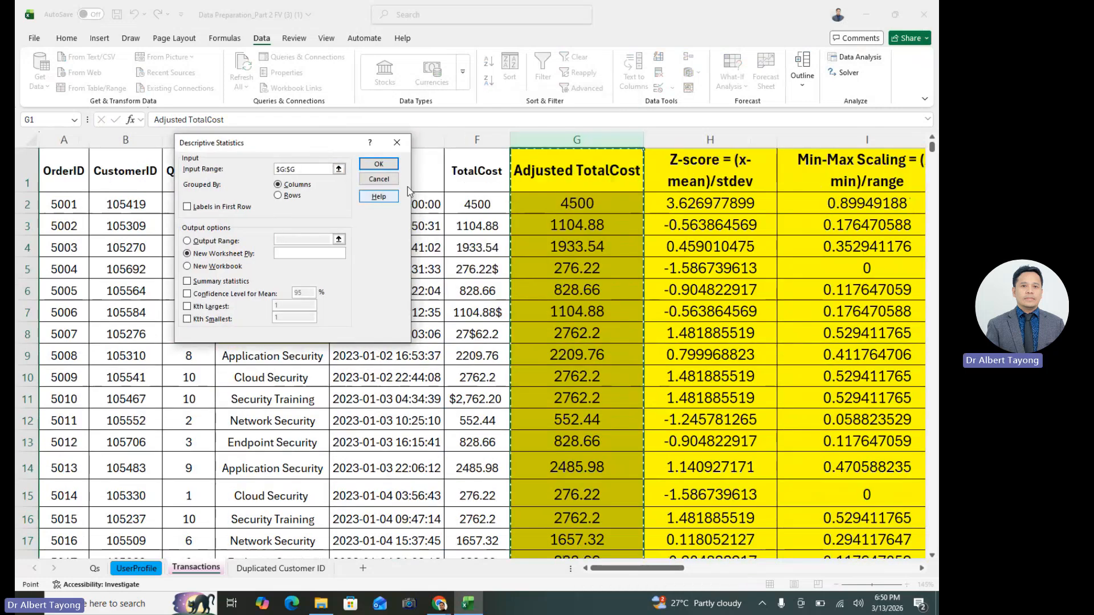
{"action": "left_click", "coordinate": [188, 207]}
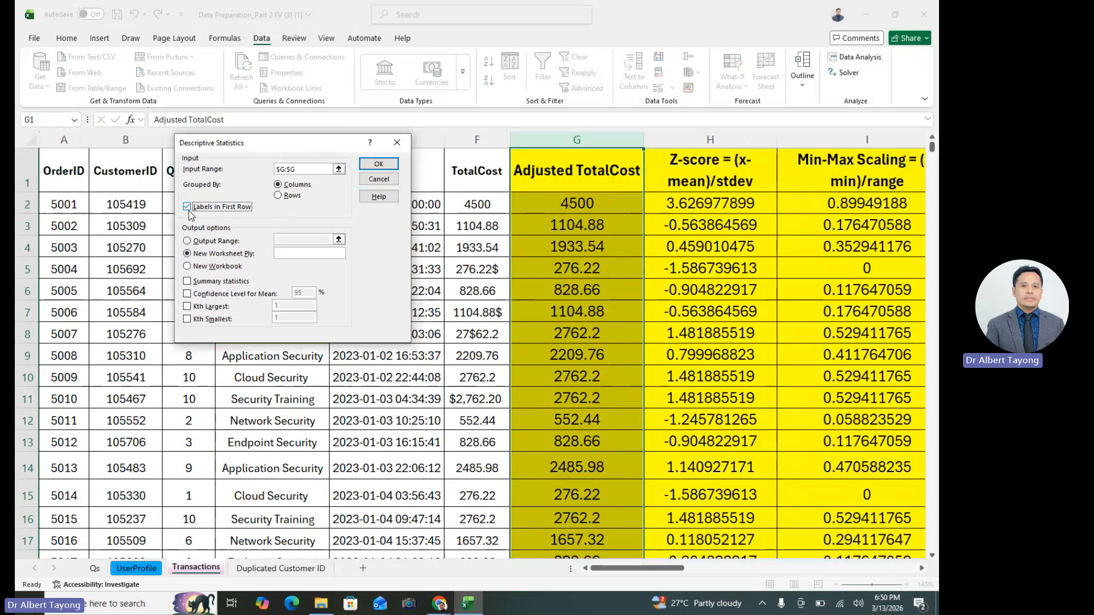
- Send the statistics to an output range starting at cell X31, below the TotalCost Outliers chart
{"action": "left_click", "coordinate": [187, 241]}
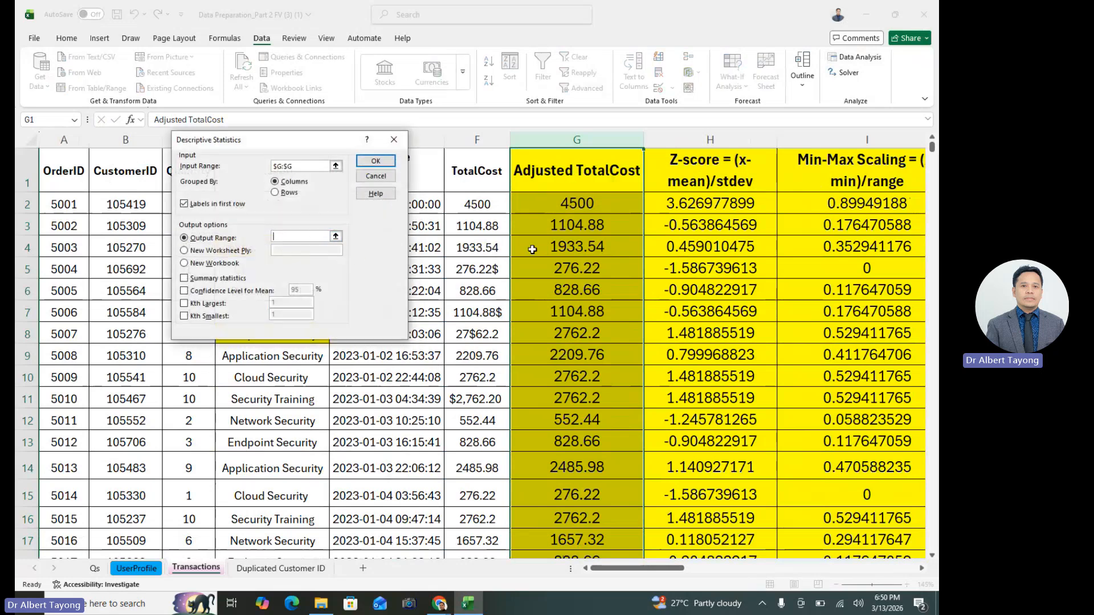
{"action": "scroll", "coordinate": [630, 354], "scroll_direction": "down", "scroll_amount": 14}
{"action": "left_click_drag", "start_coordinate": [678, 568], "coordinate": [805, 568]}
{"action": "scroll", "coordinate": [855, 454], "scroll_direction": "up", "scroll_amount": 12}
{"action": "scroll", "coordinate": [871, 453], "scroll_direction": "up", "scroll_amount": 3}
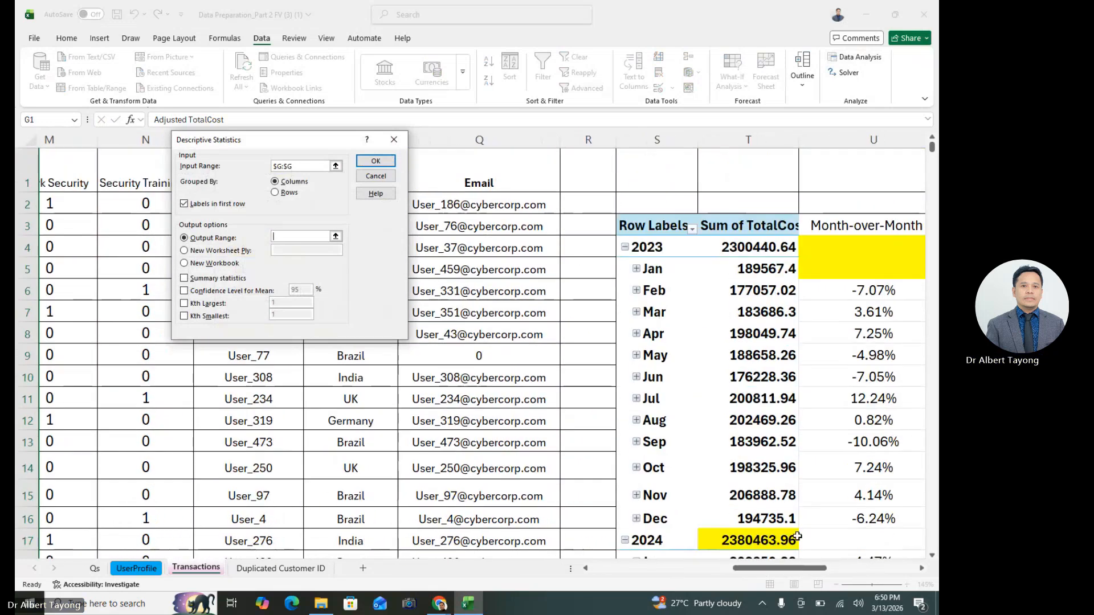
{"action": "left_click_drag", "start_coordinate": [780, 568], "coordinate": [860, 568]}
{"action": "scroll", "coordinate": [752, 467], "scroll_direction": "down", "scroll_amount": 5}
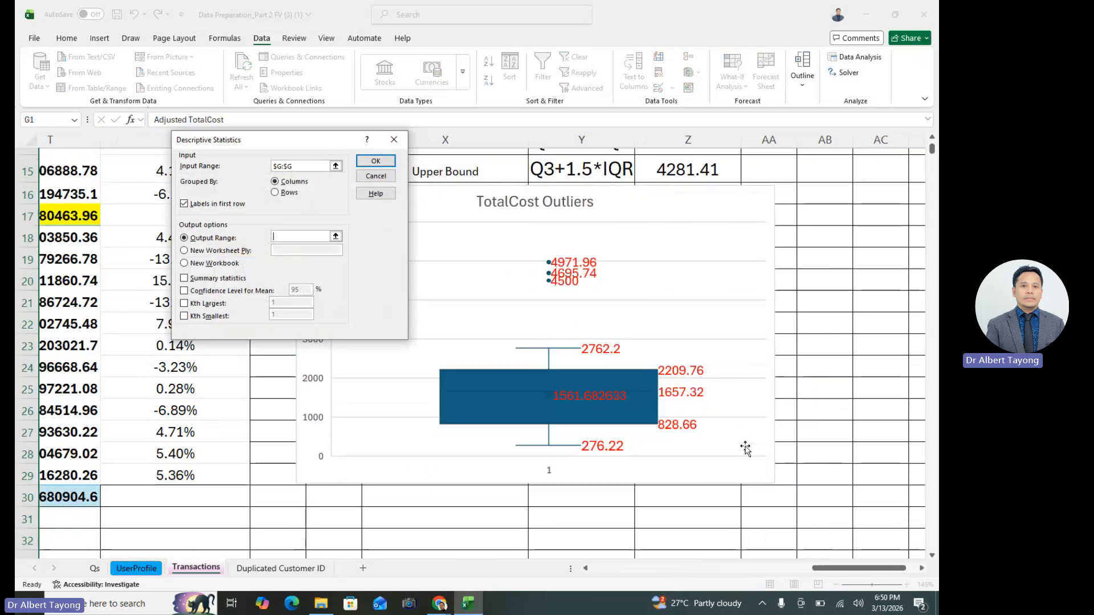
{"action": "left_click", "coordinate": [496, 519]}
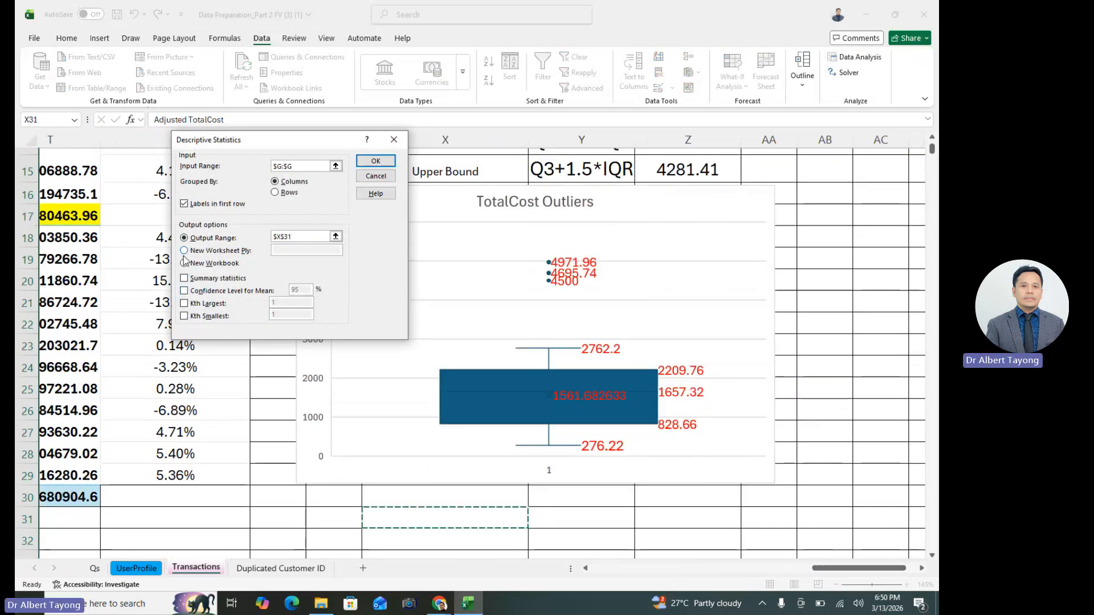
- Include summary statistics, a 95% confidence level for the mean, Kth largest 1 and Kth smallest 1, and generate the statistics table
{"action": "left_click", "coordinate": [184, 278]}
{"action": "left_click", "coordinate": [183, 290]}
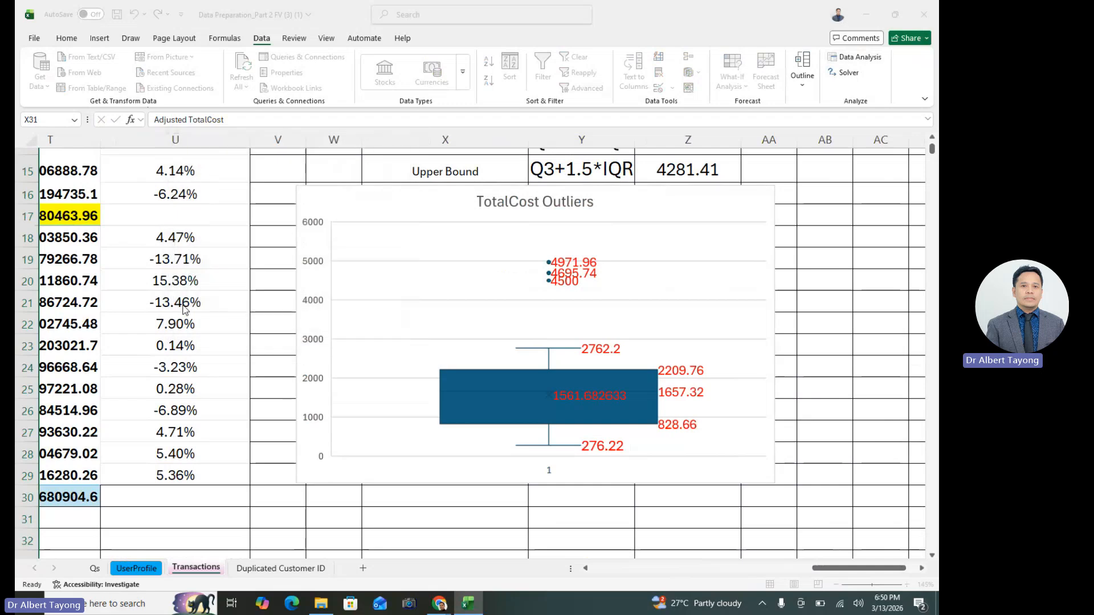
{"action": "left_click", "coordinate": [181, 300]}
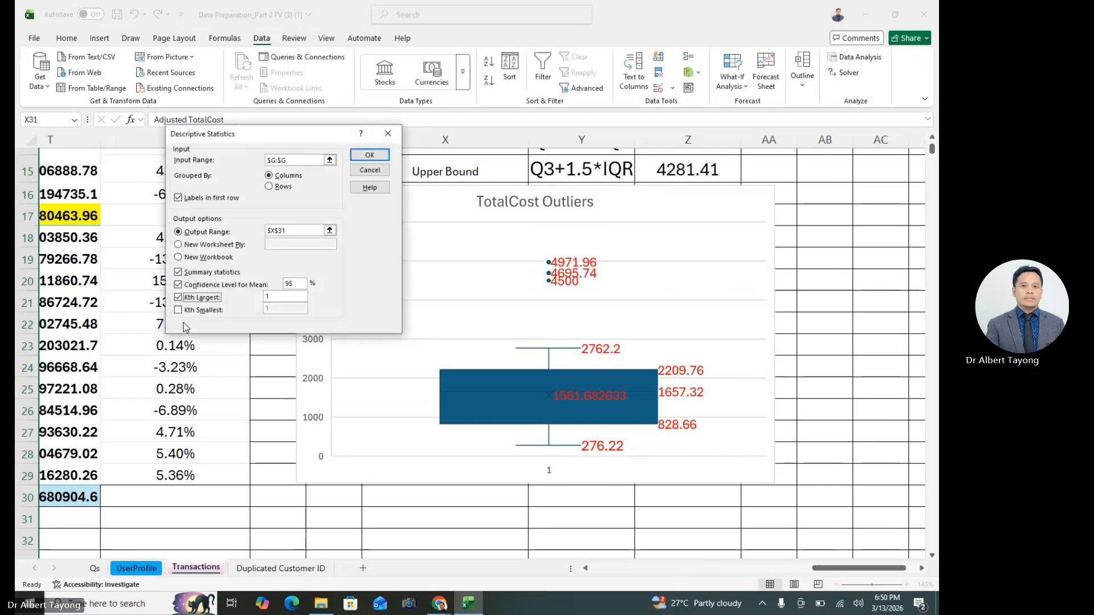
{"action": "left_click", "coordinate": [179, 312]}
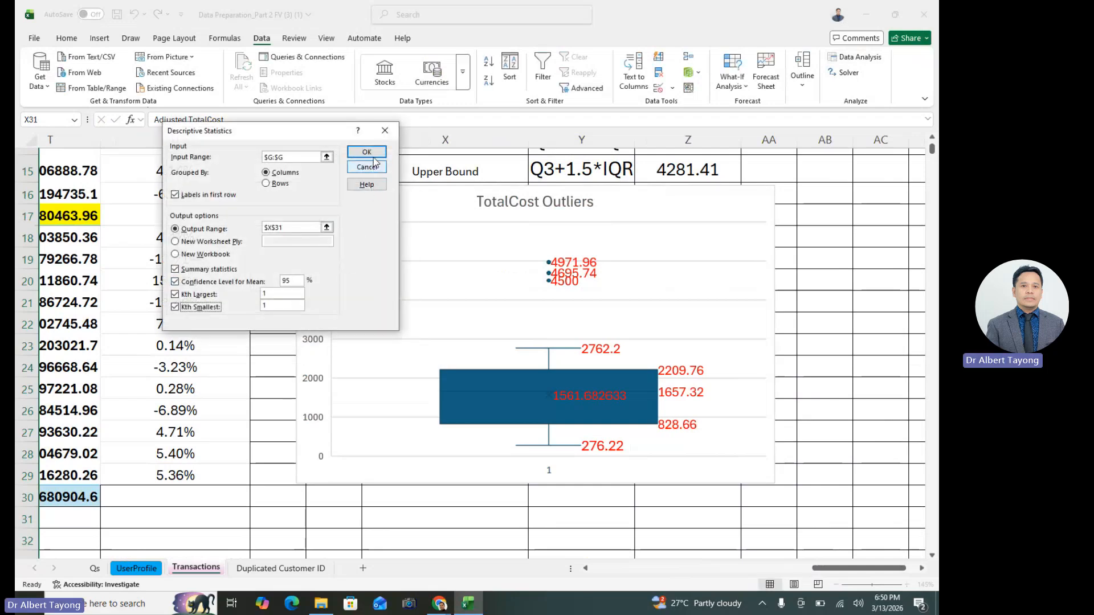
{"action": "left_click", "coordinate": [368, 150]}
- Fill the Mean value cell Y33 in the statistics table with yellow
{"action": "scroll", "coordinate": [808, 398], "scroll_direction": "up", "scroll_amount": 3}
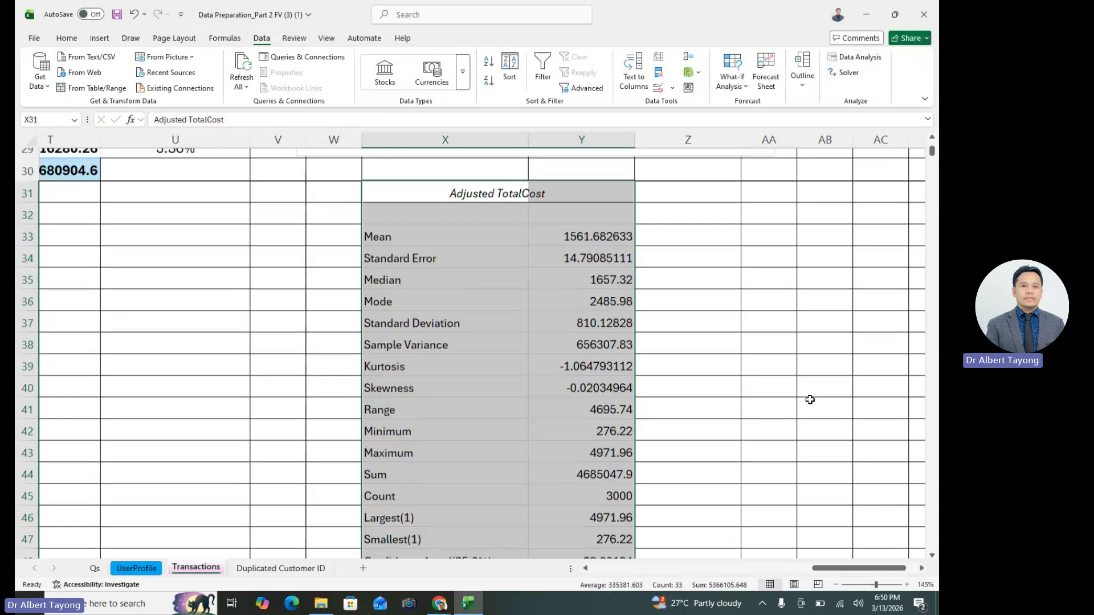
{"action": "scroll", "coordinate": [674, 322], "scroll_direction": "up", "scroll_amount": 2}
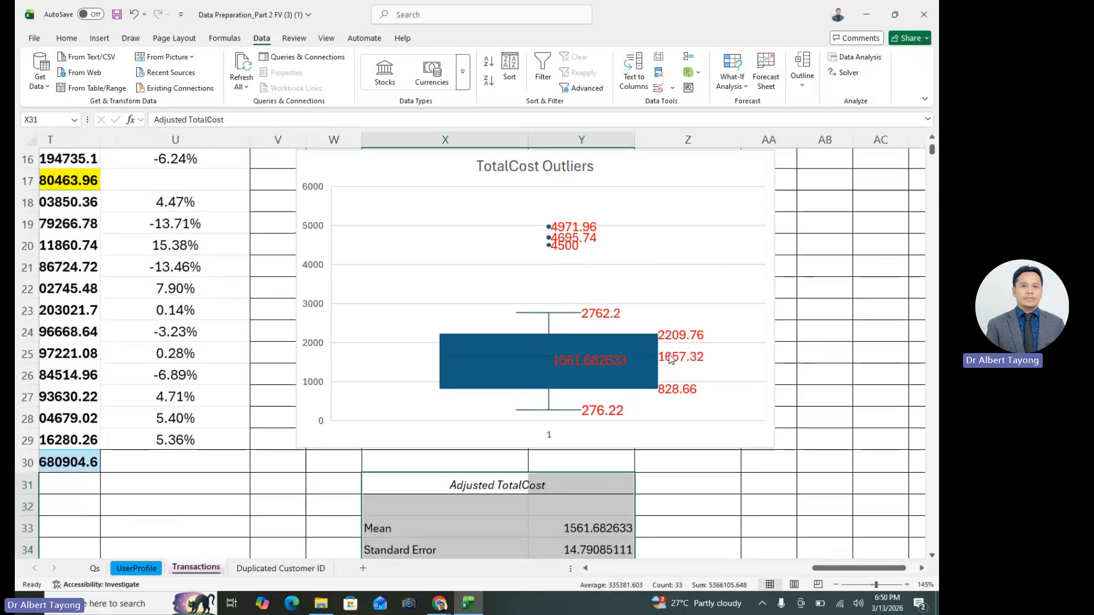
{"action": "scroll", "coordinate": [691, 370], "scroll_direction": "down", "scroll_amount": 1}
{"action": "left_click", "coordinate": [606, 465]}
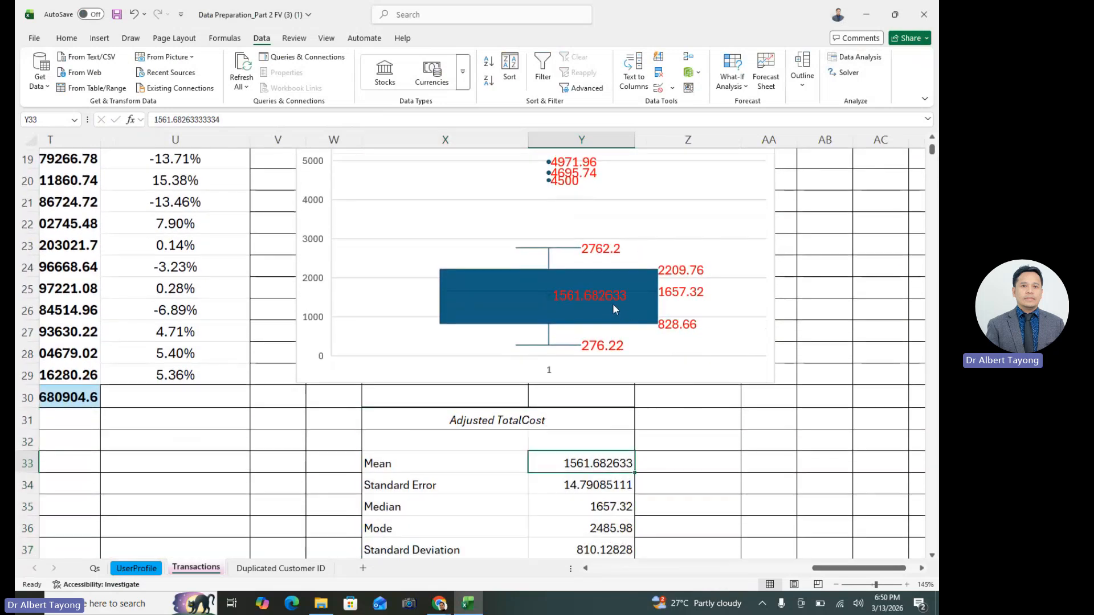
{"action": "left_click", "coordinate": [67, 37]}
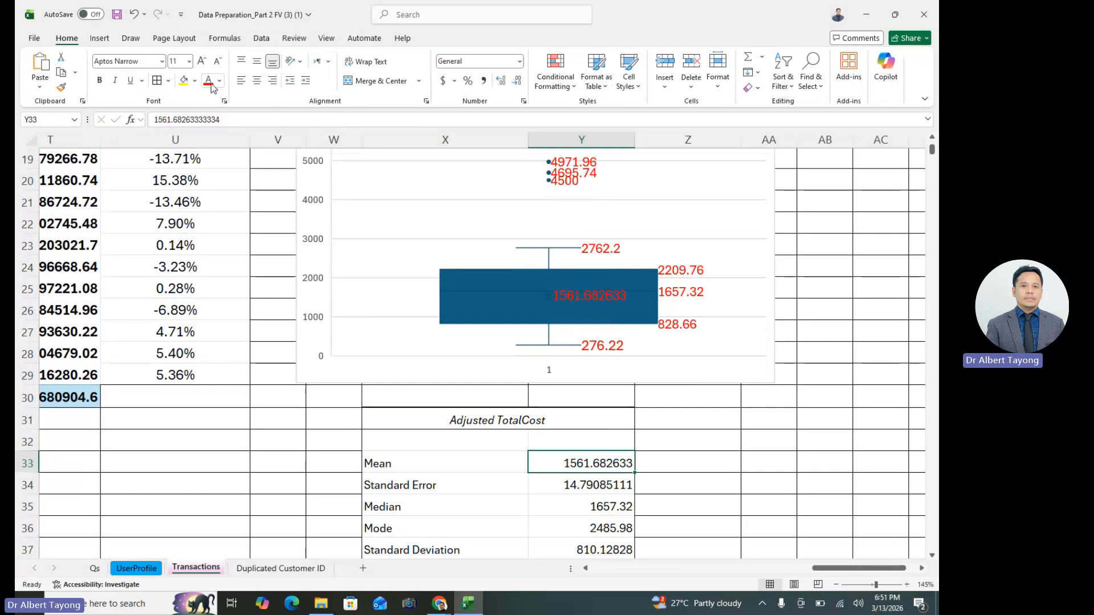
{"action": "left_click", "coordinate": [184, 81]}
- Highlight the Median value in cell Y35 with yellow fill, checking it against the box plot labels
{"action": "scroll", "coordinate": [686, 366], "scroll_direction": "down", "scroll_amount": 1}
{"action": "left_click", "coordinate": [608, 442]}
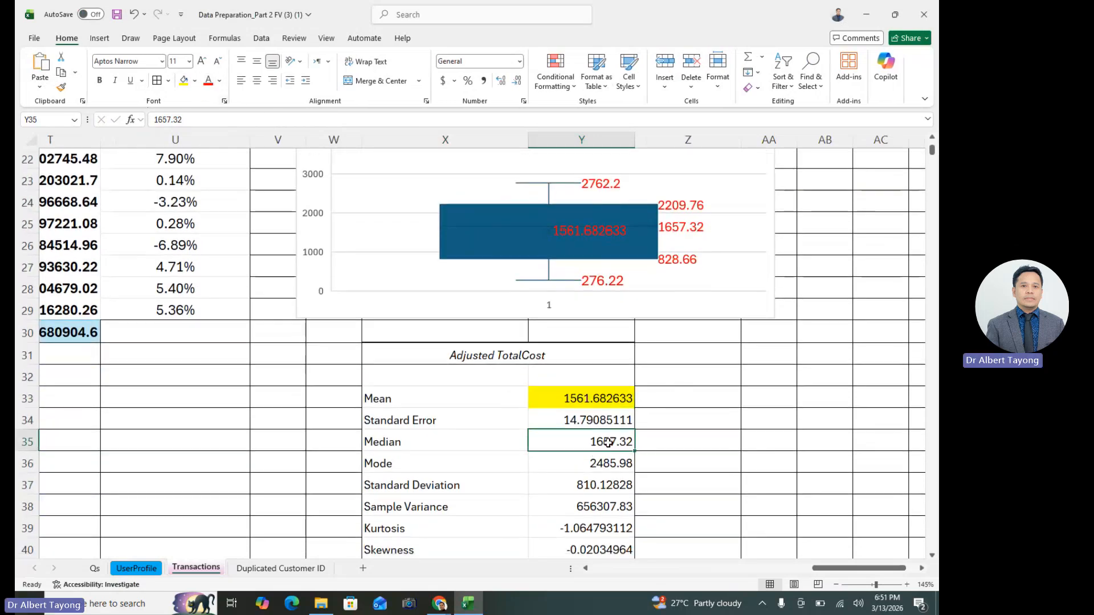
{"action": "left_click", "coordinate": [700, 231]}
{"action": "left_click", "coordinate": [612, 439]}
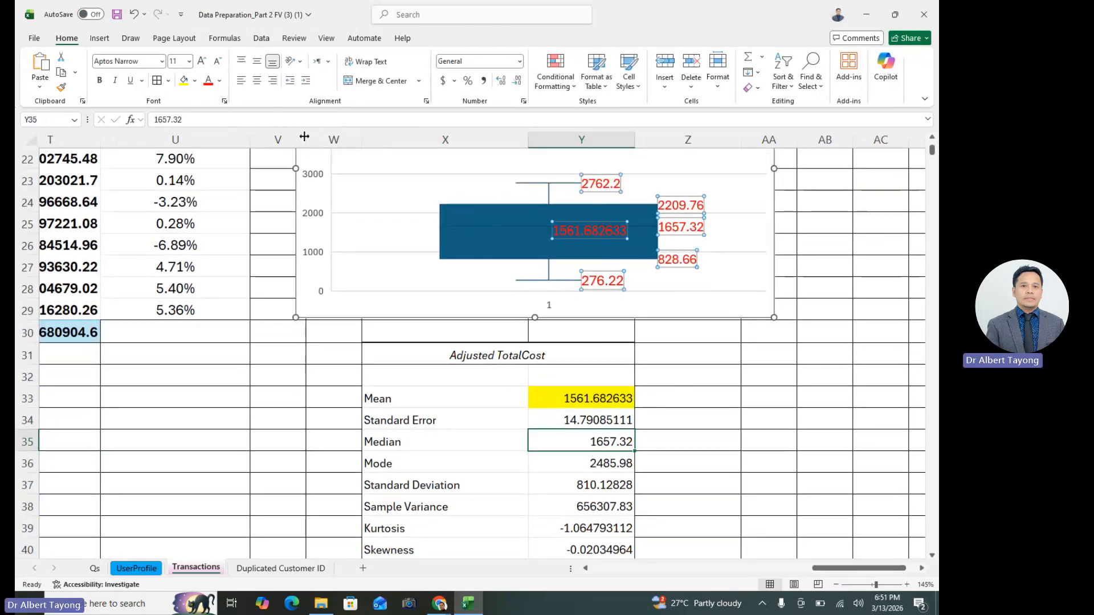
{"action": "left_click", "coordinate": [184, 80]}
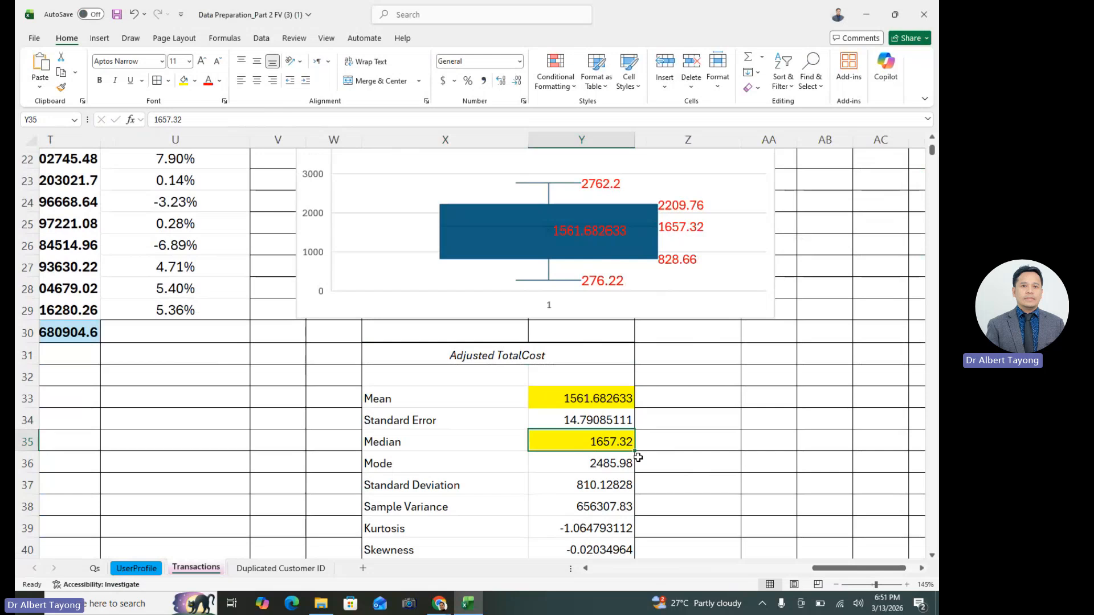
- Check the Mode against the box plot and fill the Minimum value cell Y42 with yellow
{"action": "left_click", "coordinate": [612, 465]}
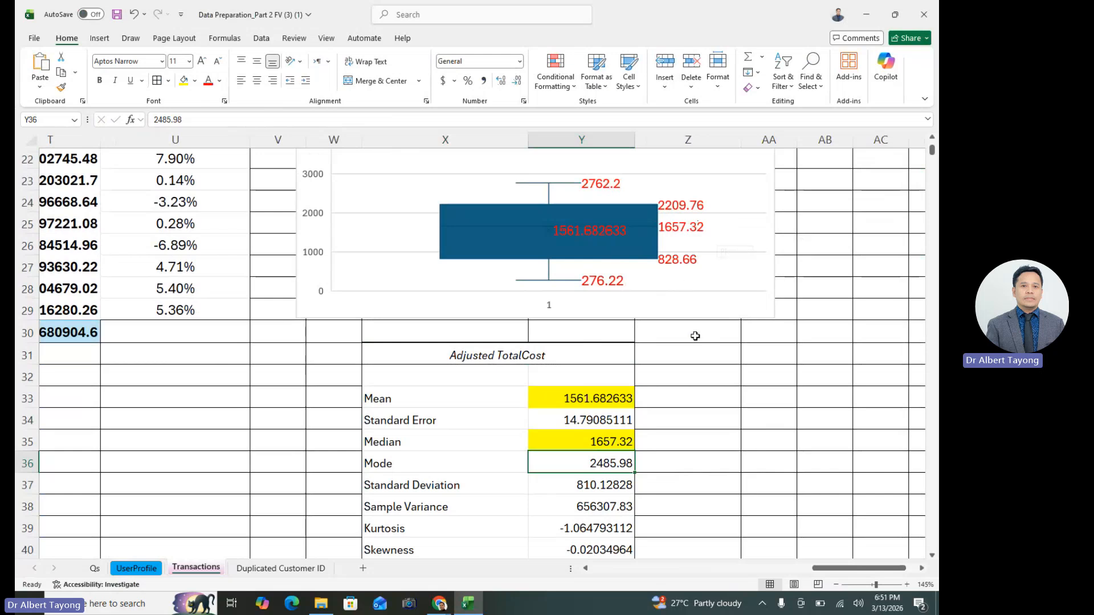
{"action": "mouse_move", "coordinate": [679, 233]}
{"action": "scroll", "coordinate": [729, 421], "scroll_direction": "down", "scroll_amount": 3}
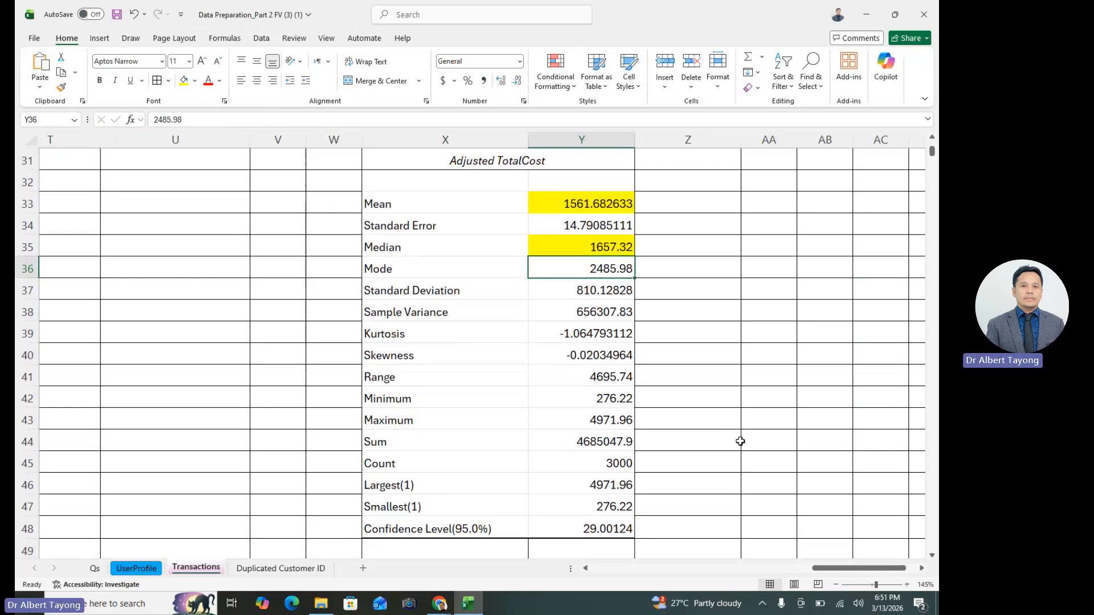
{"action": "scroll", "coordinate": [740, 442], "scroll_direction": "up", "scroll_amount": 4}
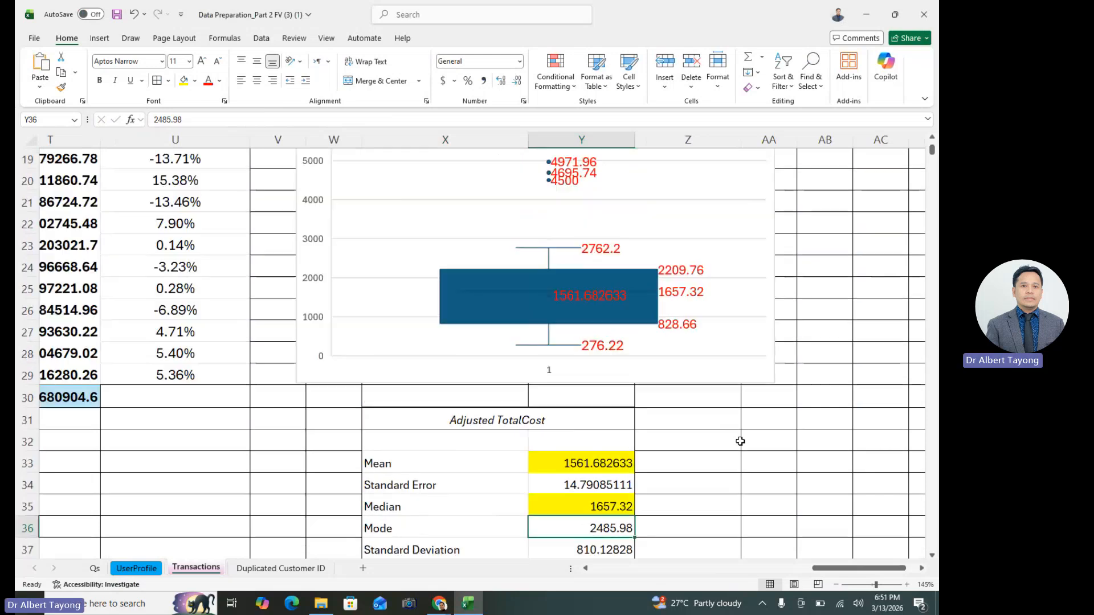
{"action": "scroll", "coordinate": [740, 441], "scroll_direction": "down", "scroll_amount": 3}
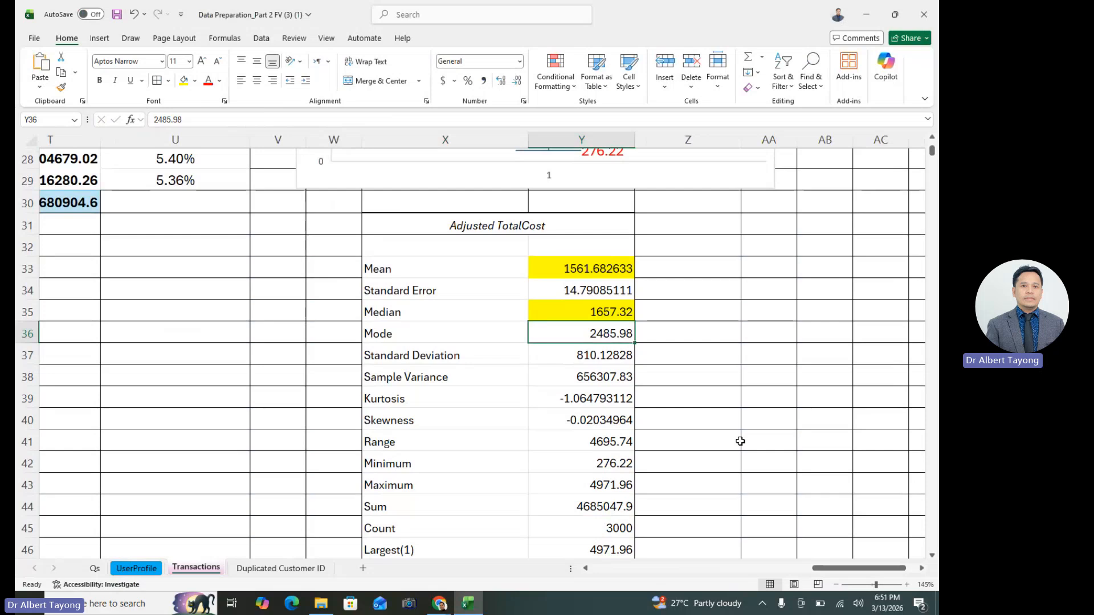
{"action": "scroll", "coordinate": [740, 441], "scroll_direction": "down", "scroll_amount": 1}
{"action": "left_click", "coordinate": [624, 399]}
{"action": "left_click", "coordinate": [184, 80]}
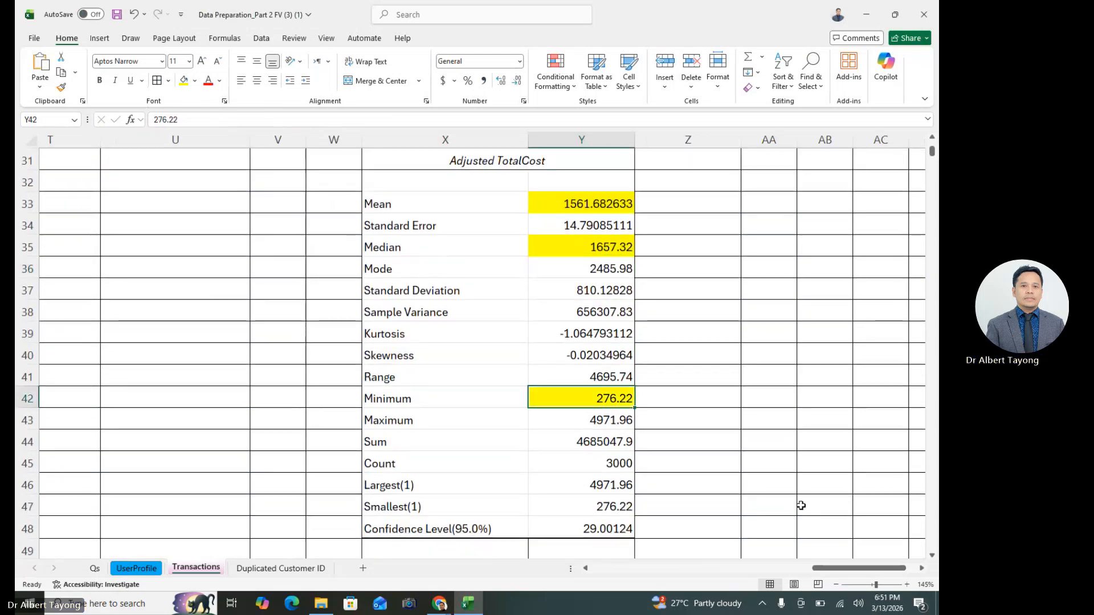
- Compare the Minimum and Maximum with the box plot and fill the Maximum value cell Y43 with yellow
{"action": "scroll", "coordinate": [631, 324], "scroll_direction": "up", "scroll_amount": 2}
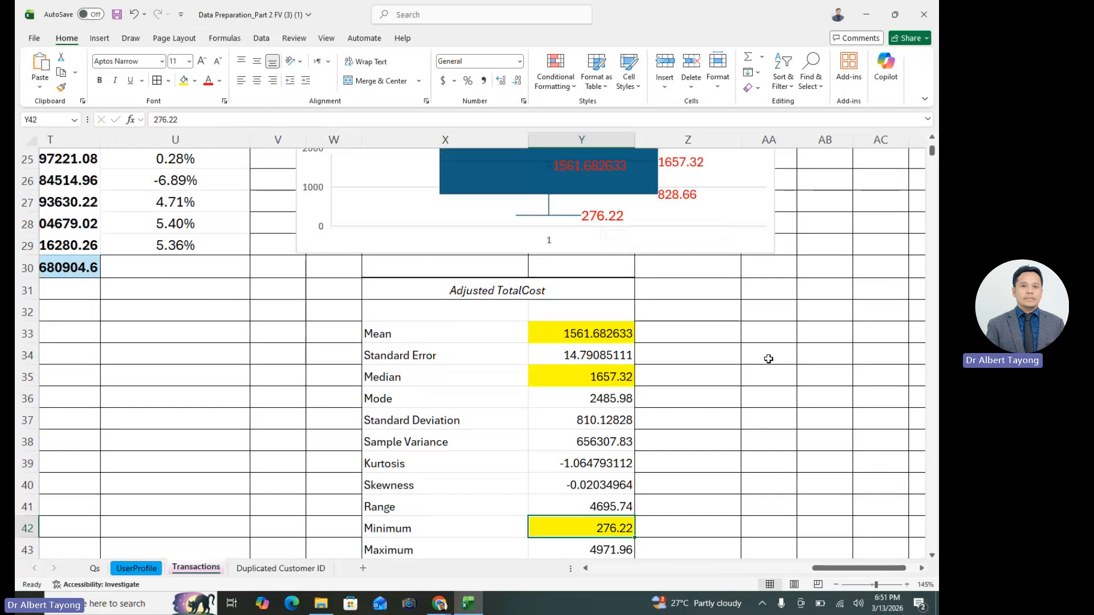
{"action": "scroll", "coordinate": [700, 338], "scroll_direction": "up", "scroll_amount": 4}
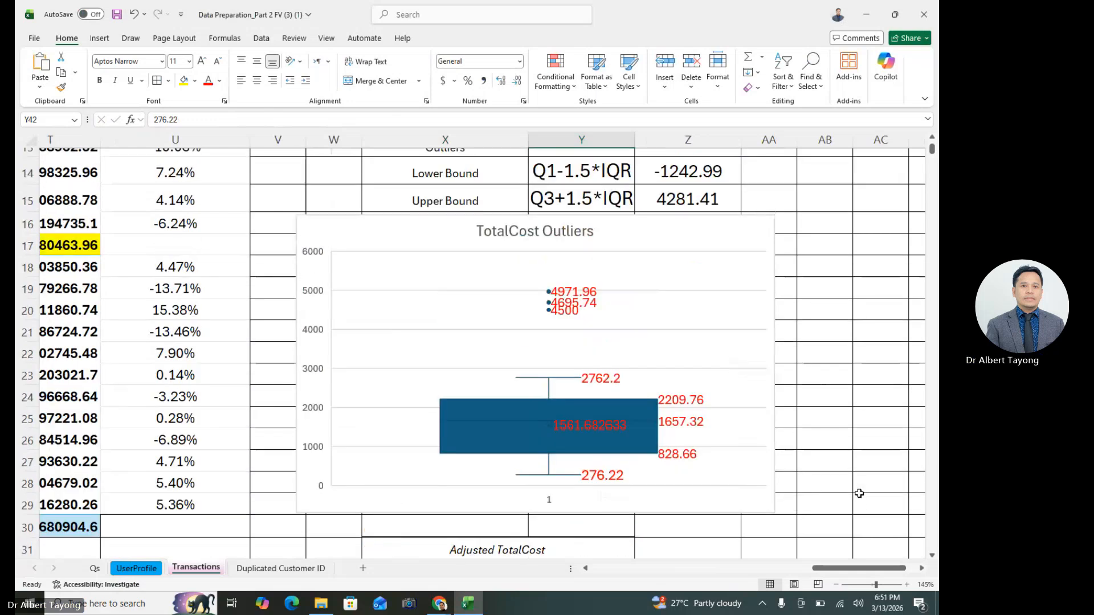
{"action": "scroll", "coordinate": [857, 489], "scroll_direction": "down", "scroll_amount": 5}
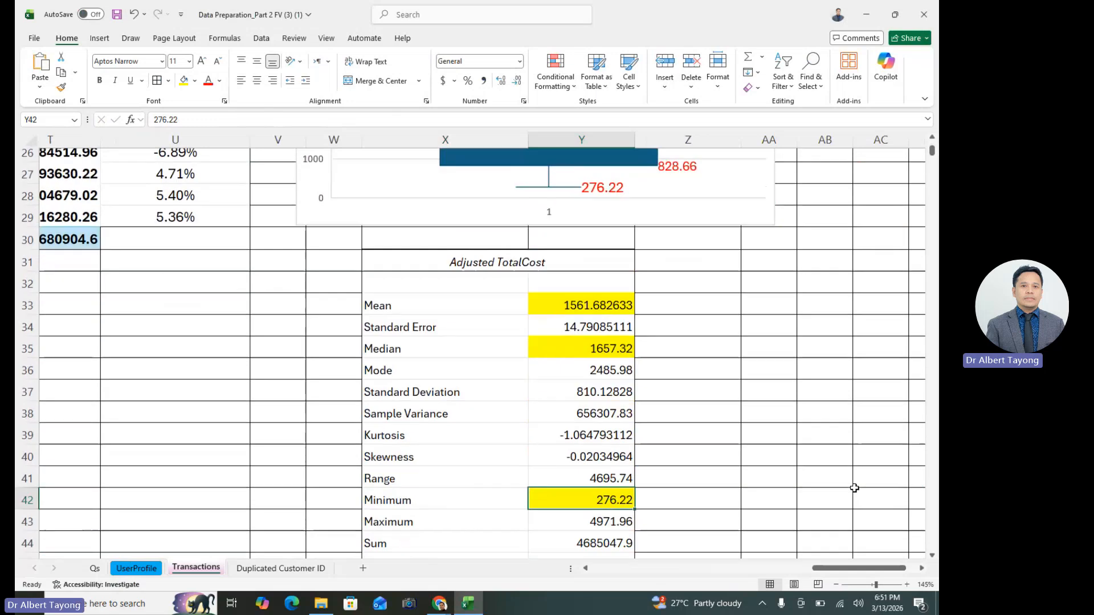
{"action": "scroll", "coordinate": [855, 489], "scroll_direction": "down", "scroll_amount": 2}
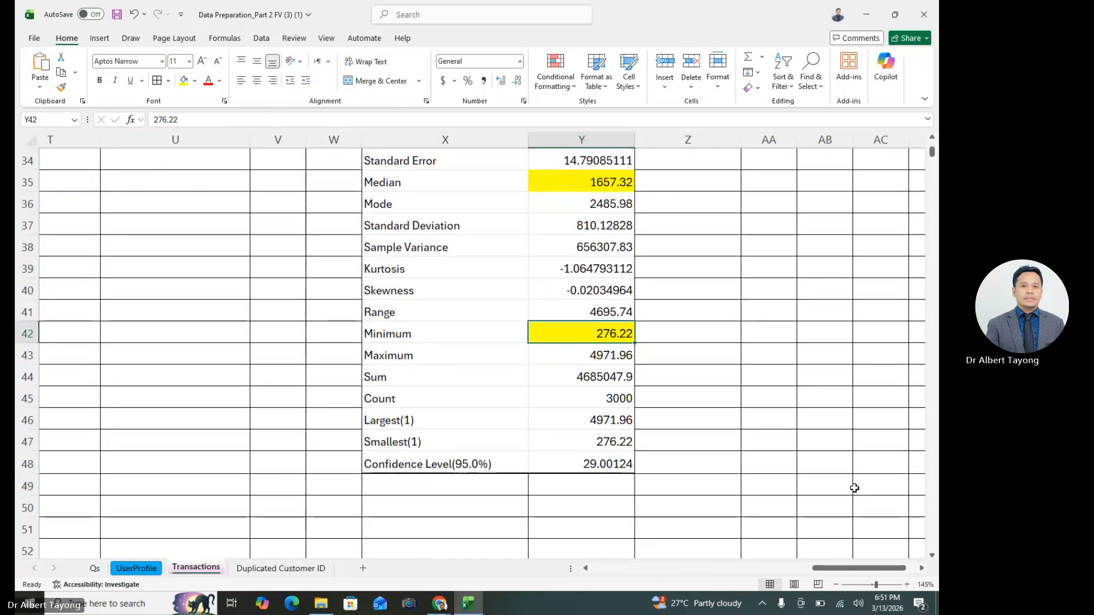
{"action": "left_click", "coordinate": [625, 355]}
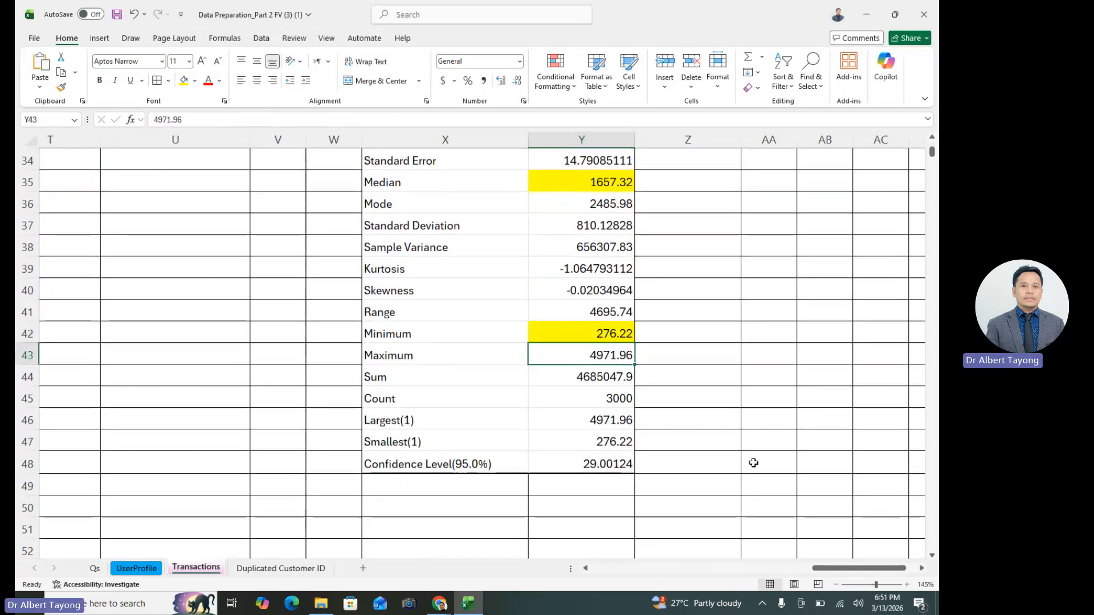
{"action": "scroll", "coordinate": [773, 466], "scroll_direction": "up", "scroll_amount": 8}
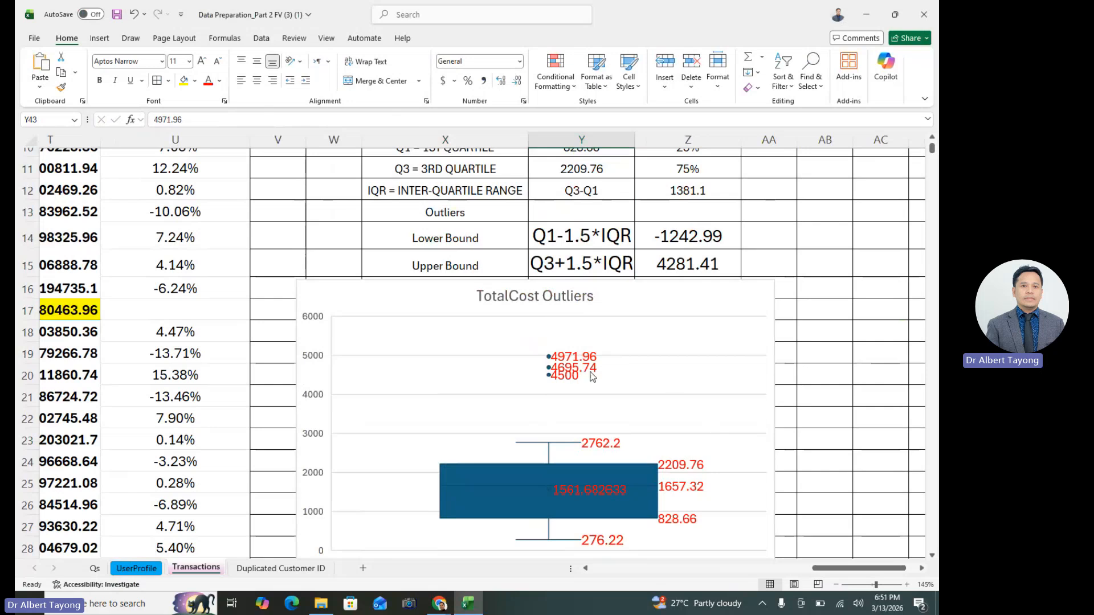
{"action": "mouse_move", "coordinate": [566, 360]}
{"action": "scroll", "coordinate": [651, 379], "scroll_direction": "down", "scroll_amount": 1}
{"action": "scroll", "coordinate": [651, 379], "scroll_direction": "down", "scroll_amount": 6}
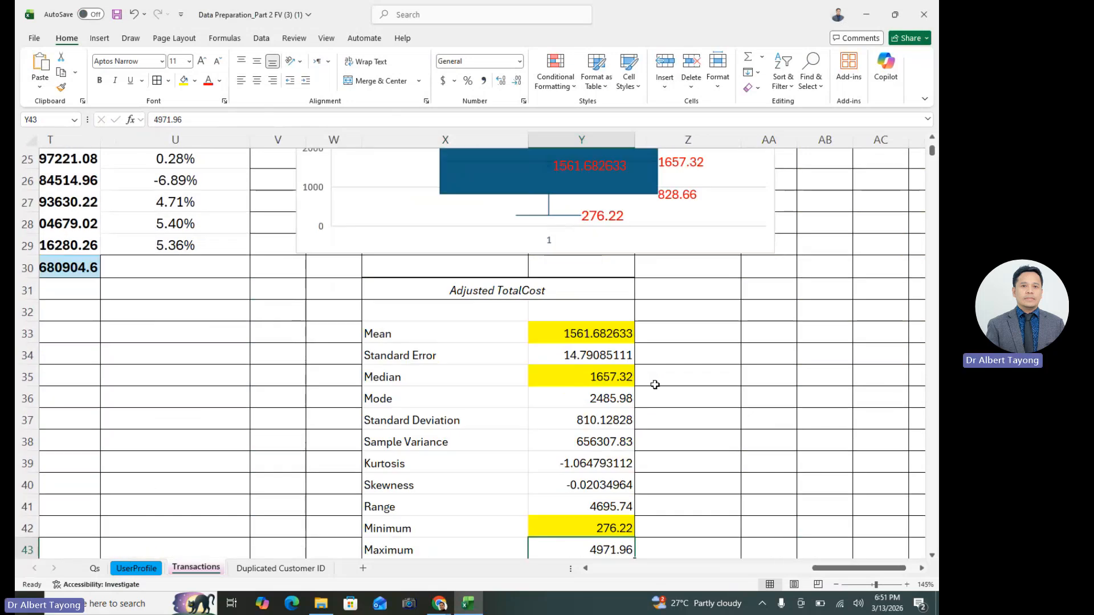
{"action": "left_click", "coordinate": [183, 81]}
- Examine the Sum and Count statistics, the box plot's quartile labels and the outlier bounds above the chart
{"action": "left_click", "coordinate": [609, 442]}
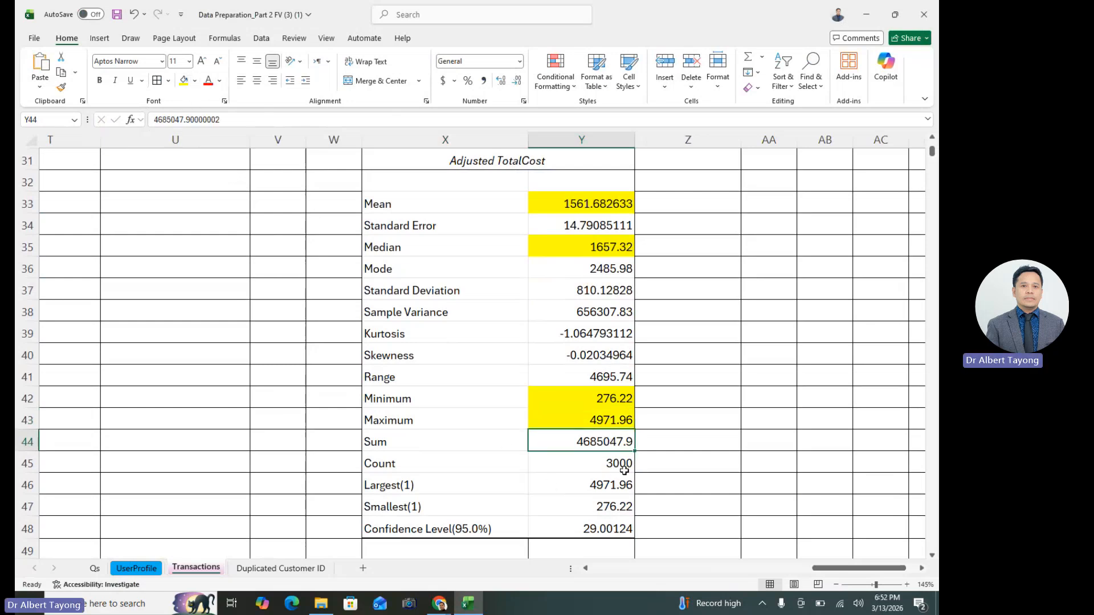
{"action": "left_click", "coordinate": [615, 461]}
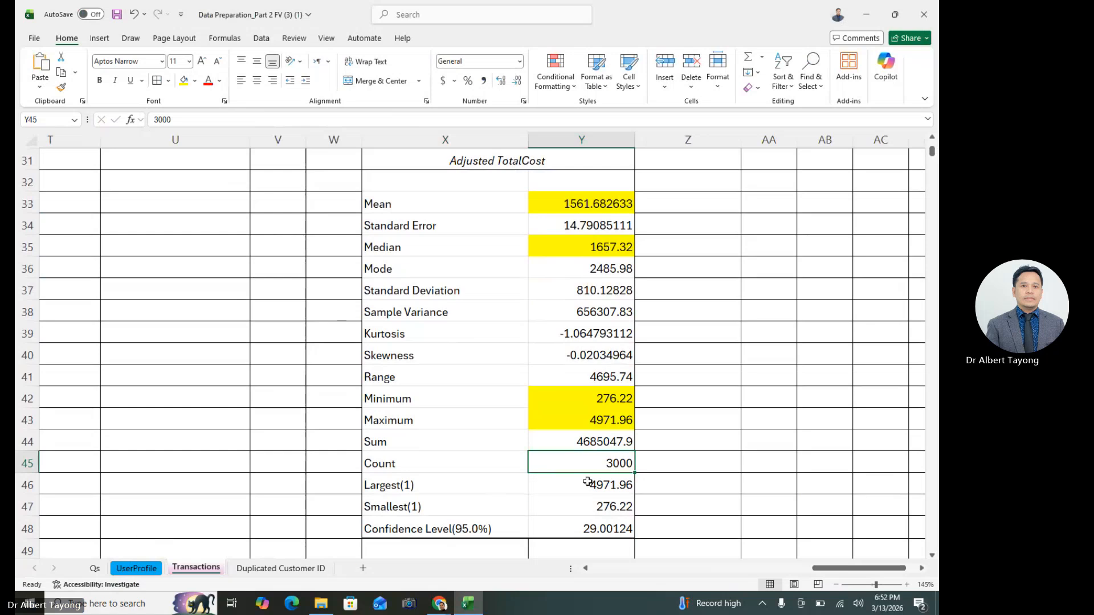
{"action": "scroll", "coordinate": [707, 412], "scroll_direction": "up", "scroll_amount": 1}
{"action": "scroll", "coordinate": [707, 412], "scroll_direction": "up", "scroll_amount": 4}
{"action": "scroll", "coordinate": [729, 420], "scroll_direction": "down", "scroll_amount": 2}
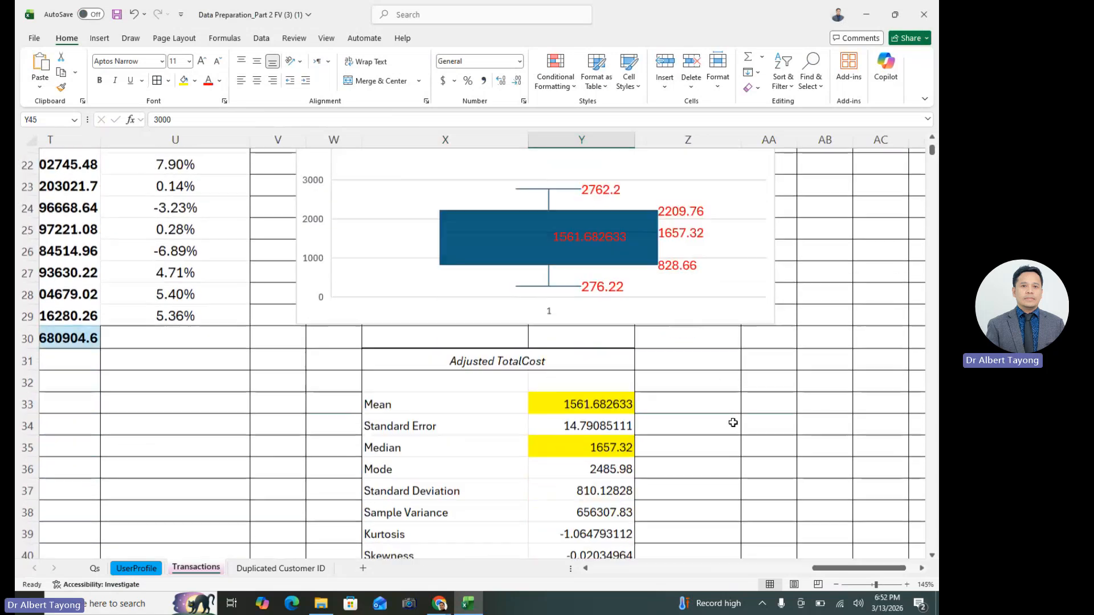
{"action": "left_click", "coordinate": [781, 367]}
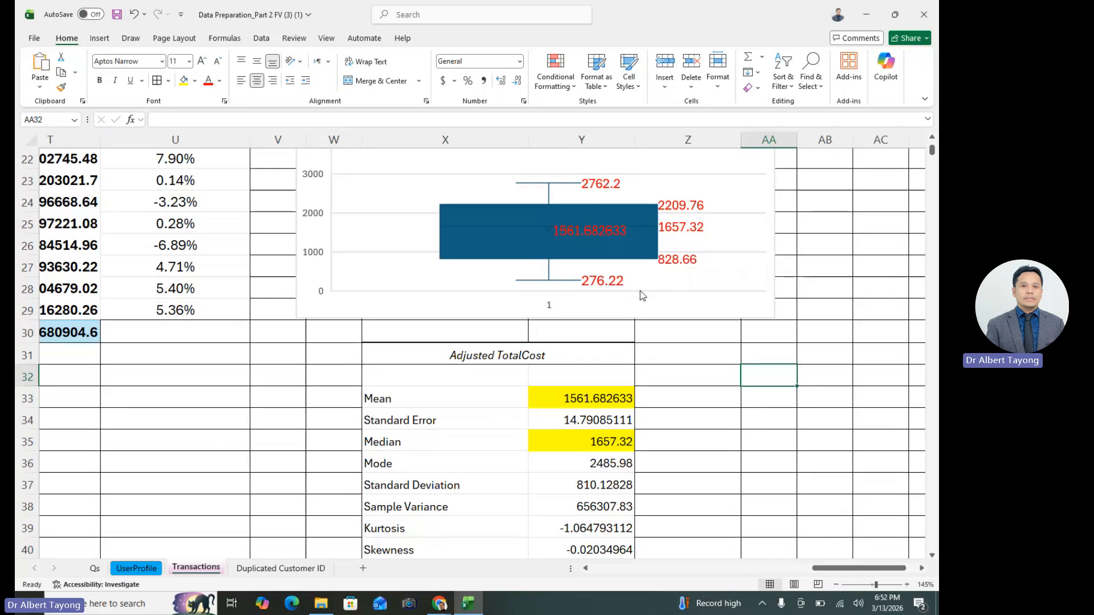
{"action": "left_click", "coordinate": [681, 265]}
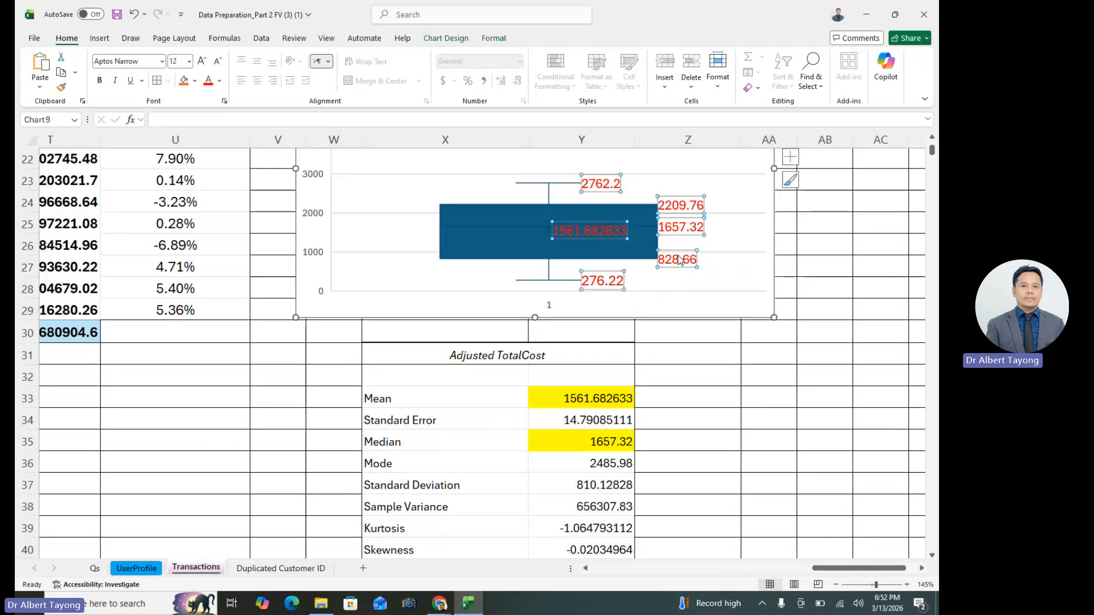
{"action": "left_click", "coordinate": [887, 264]}
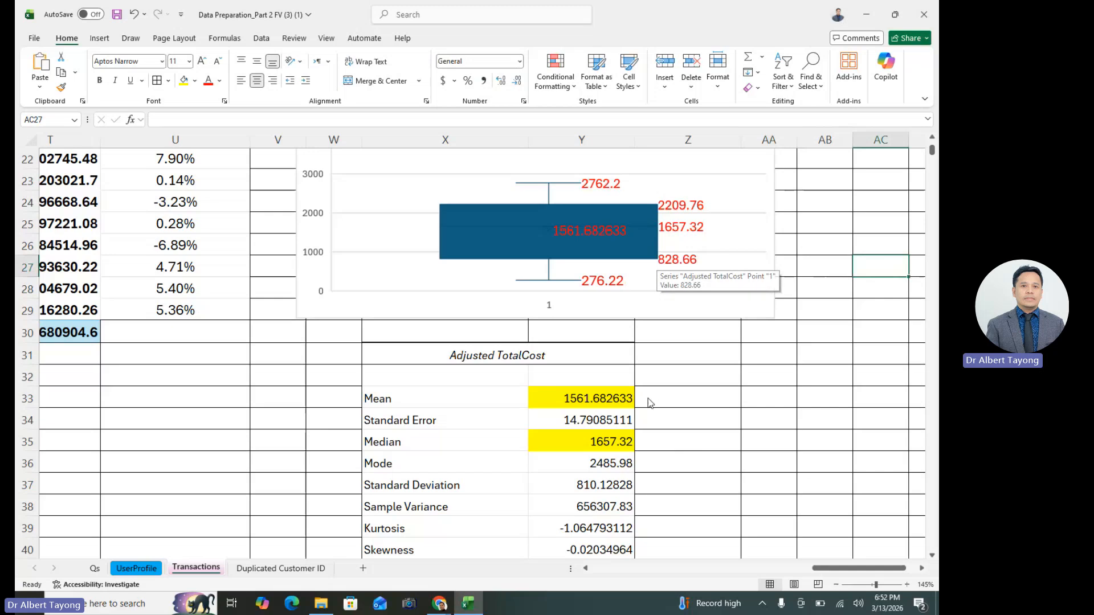
{"action": "scroll", "coordinate": [654, 395], "scroll_direction": "up", "scroll_amount": 7}
{"action": "scroll", "coordinate": [654, 395], "scroll_direction": "down", "scroll_amount": 3}
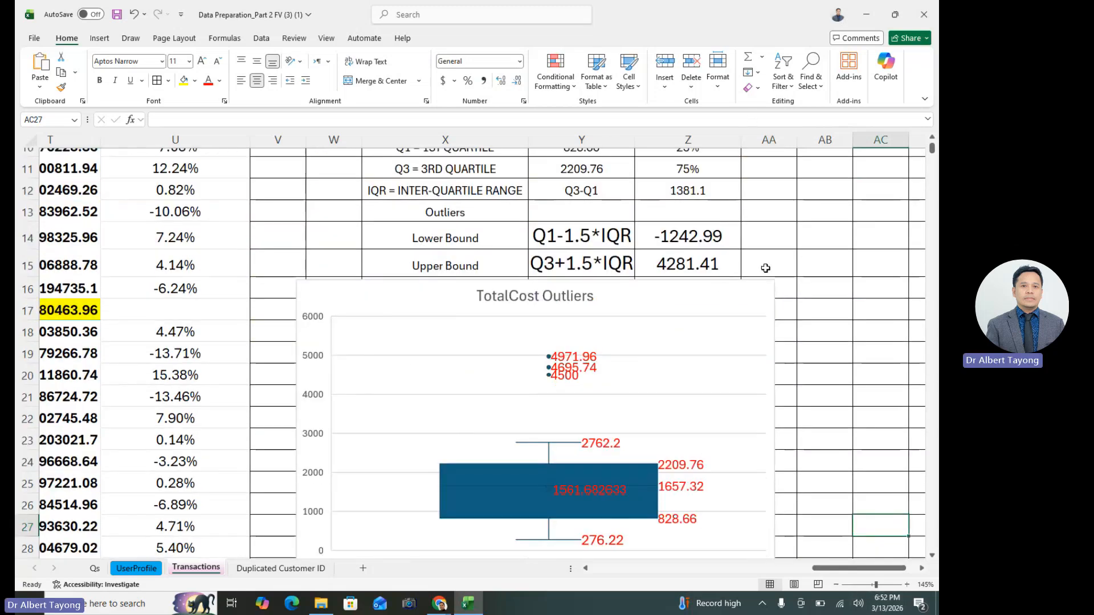
- Fill the 1st quartile value cell Y10 with yellow and compare it with the box plot's Q1 label
{"action": "scroll", "coordinate": [731, 266], "scroll_direction": "up", "scroll_amount": 1}
{"action": "left_click", "coordinate": [581, 211]}
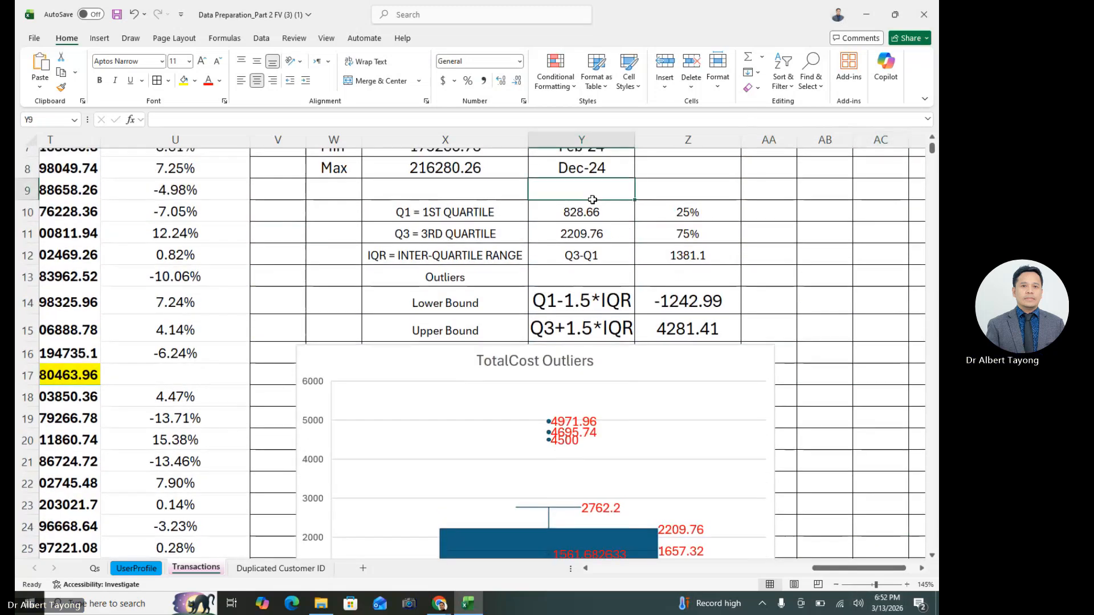
{"action": "left_click", "coordinate": [169, 81]}
{"action": "left_click", "coordinate": [184, 80]}
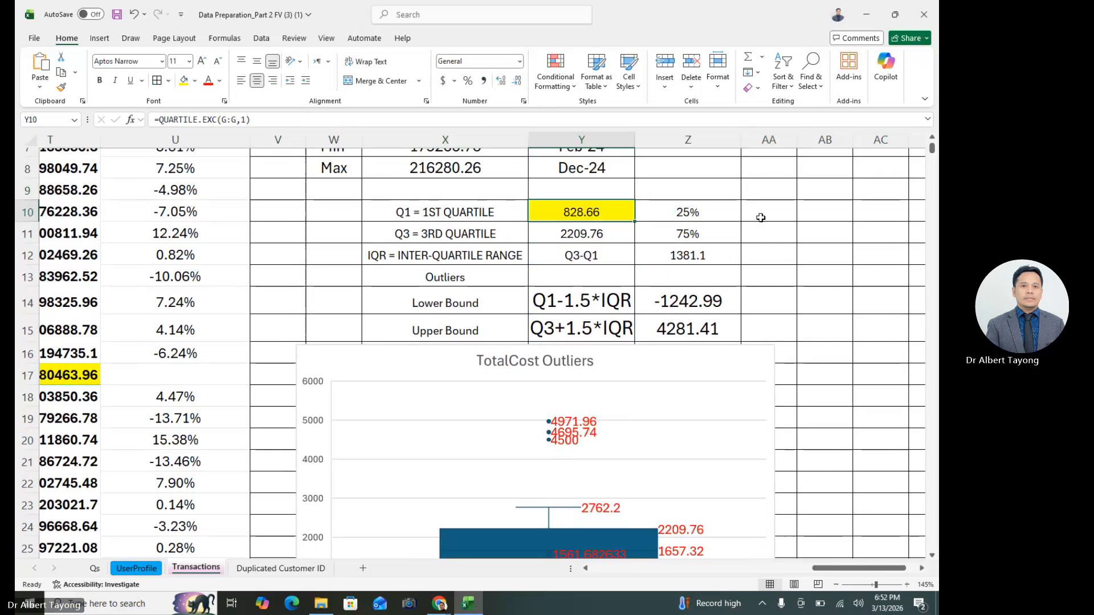
{"action": "scroll", "coordinate": [765, 285], "scroll_direction": "down", "scroll_amount": 3}
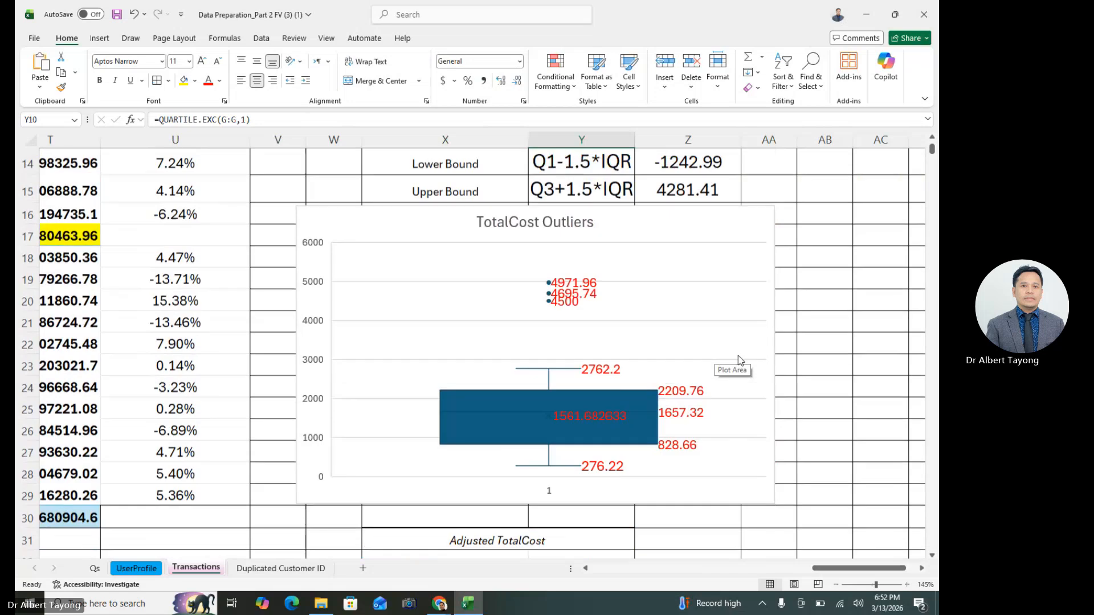
- Fill the 3rd quartile value cell Y11 with yellow and return to the Adjusted TotalCost statistics
{"action": "scroll", "coordinate": [738, 362], "scroll_direction": "up", "scroll_amount": 3}
{"action": "left_click", "coordinate": [611, 238]}
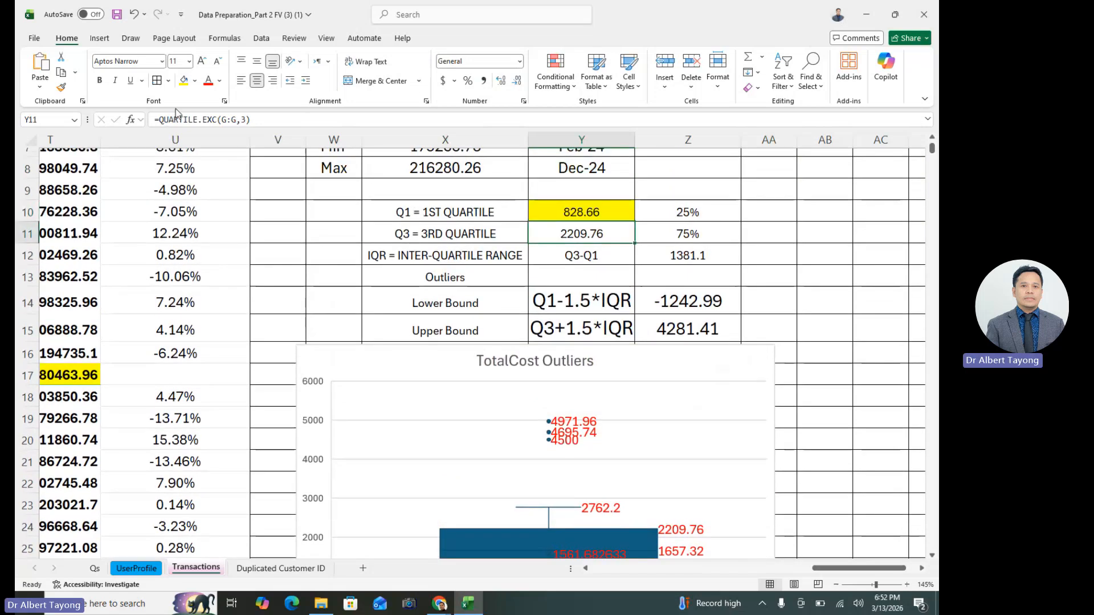
{"action": "scroll", "coordinate": [829, 319], "scroll_direction": "down", "scroll_amount": 5}
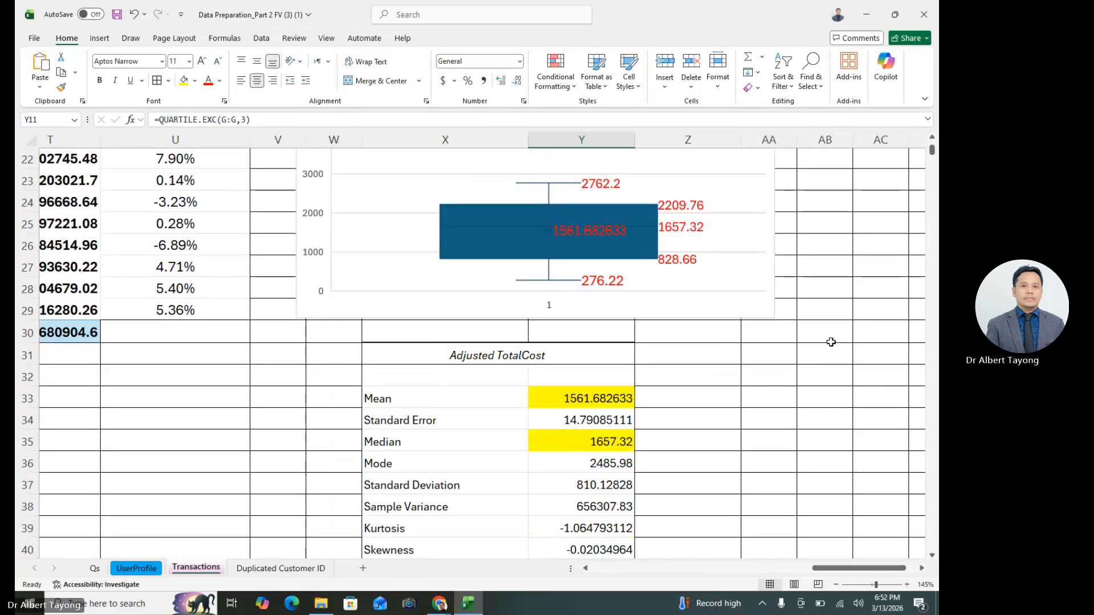
- Compare the box plot's mean and median labels with the highlighted Mean and Median statistics
{"action": "scroll", "coordinate": [735, 350], "scroll_direction": "up", "scroll_amount": 1}
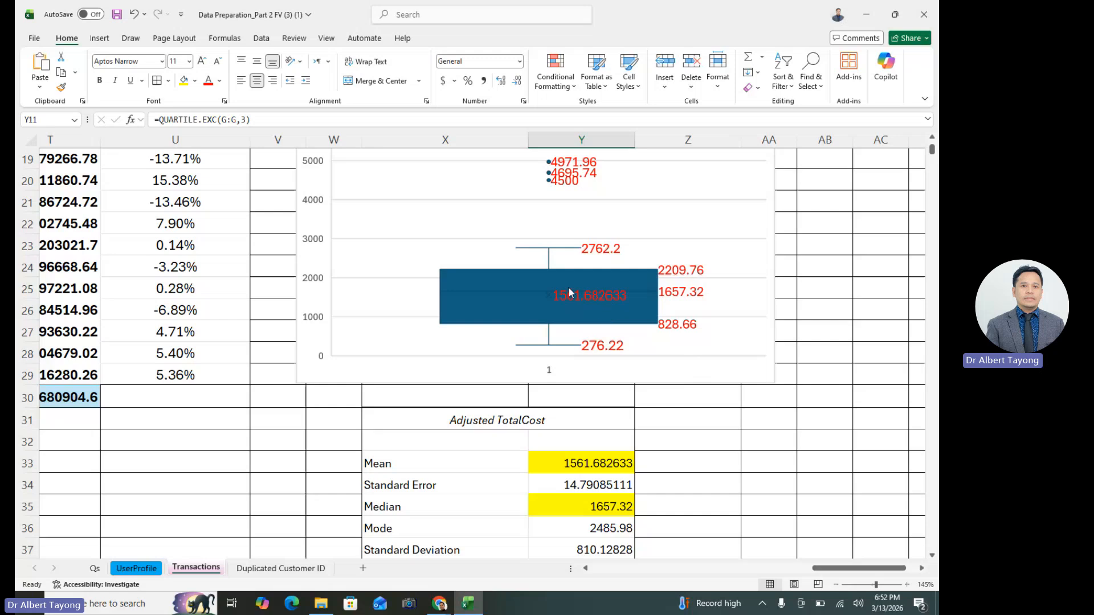
{"action": "mouse_move", "coordinate": [572, 298]}
{"action": "mouse_move", "coordinate": [679, 299]}
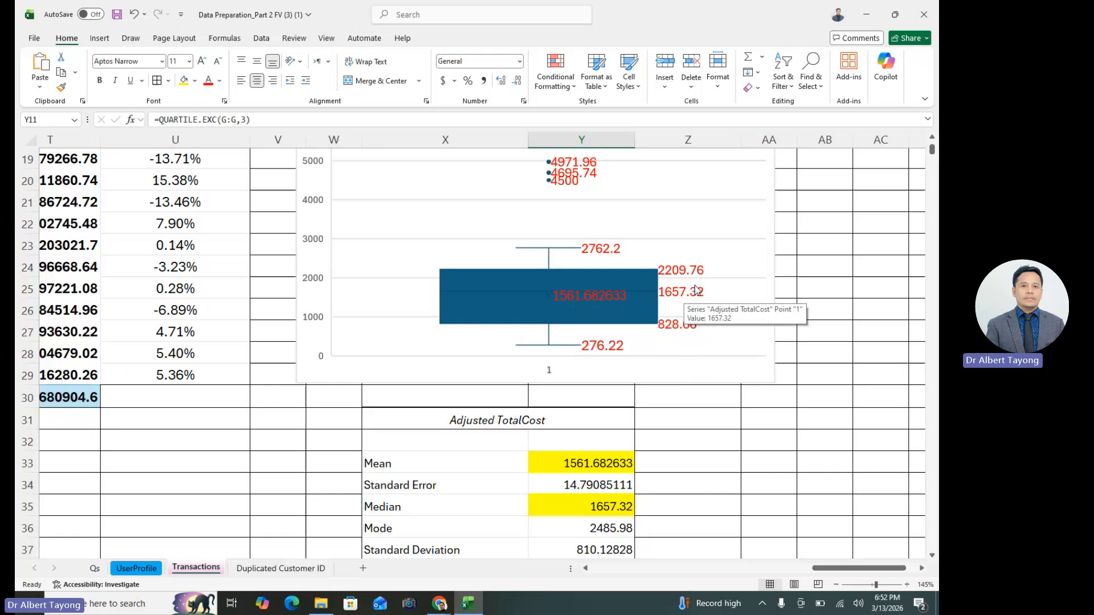
{"action": "scroll", "coordinate": [695, 289], "scroll_direction": "down", "scroll_amount": 1}
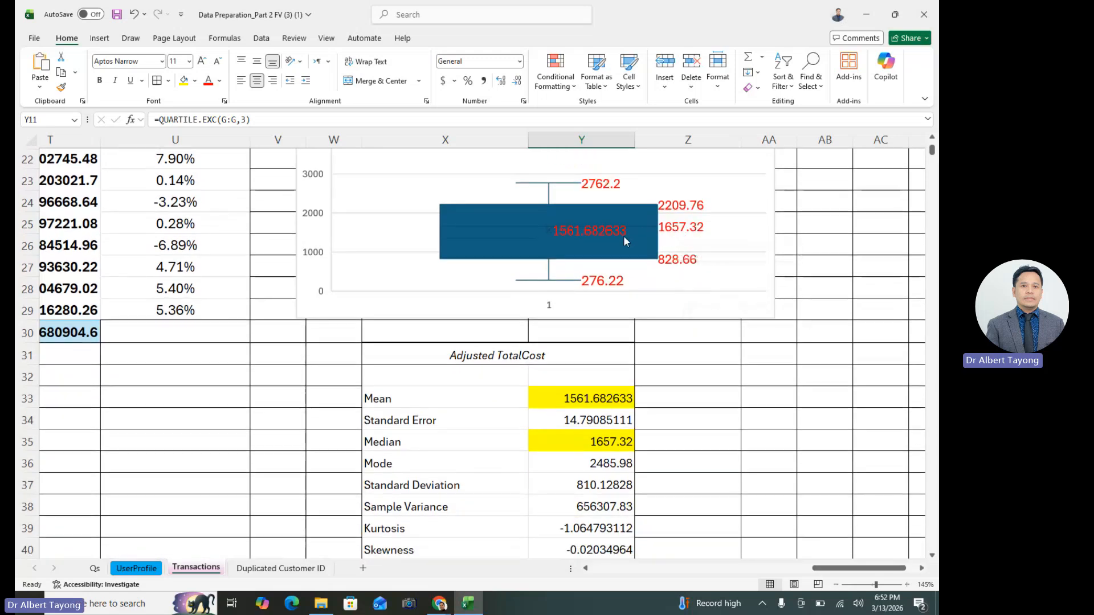
{"action": "left_click", "coordinate": [571, 229]}
{"action": "left_click", "coordinate": [565, 230]}
{"action": "left_click", "coordinate": [825, 266]}
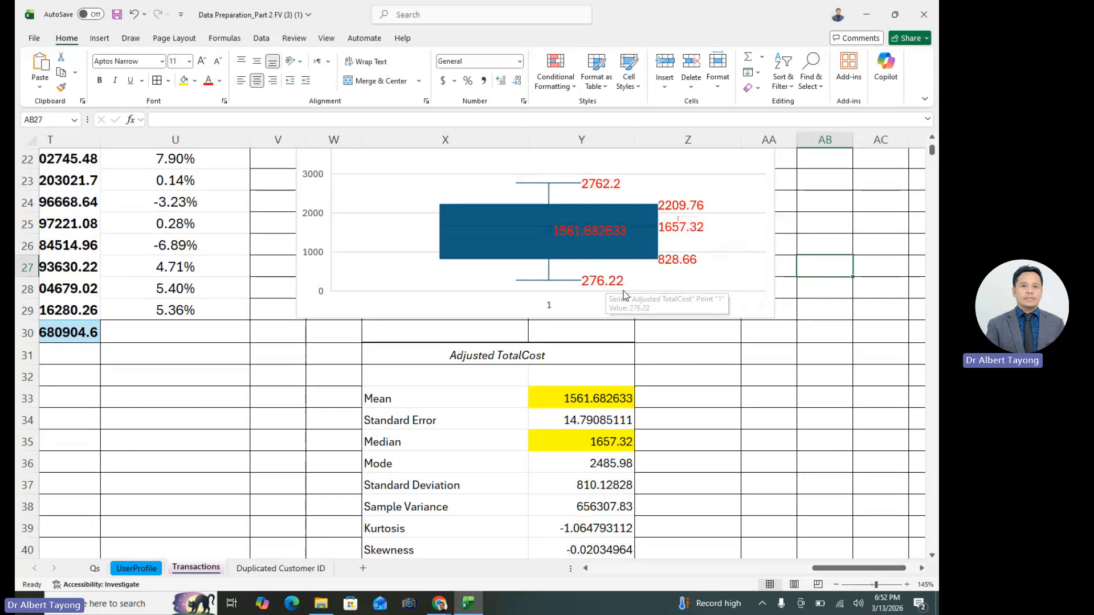
- Examine the box plot's outlier points, whisker ends and quartile labels beside the box
{"action": "scroll", "coordinate": [645, 299], "scroll_direction": "up", "scroll_amount": 1}
{"action": "scroll", "coordinate": [645, 299], "scroll_direction": "up", "scroll_amount": 2}
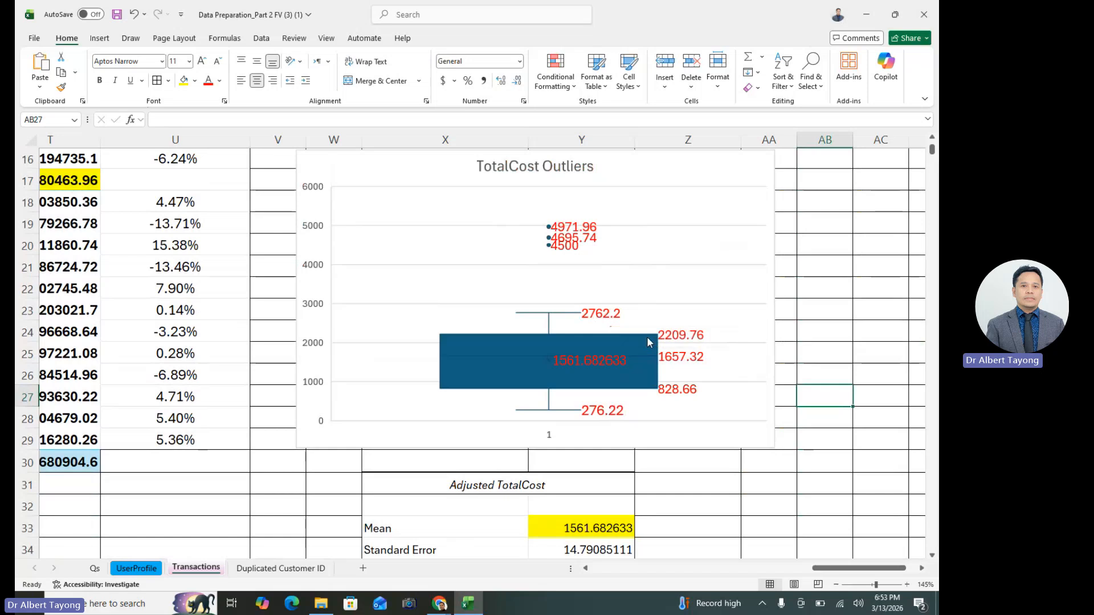
{"action": "scroll", "coordinate": [711, 310], "scroll_direction": "down", "scroll_amount": 1}
{"action": "left_click", "coordinate": [798, 397]}
{"action": "scroll", "coordinate": [824, 410], "scroll_direction": "up", "scroll_amount": 1}
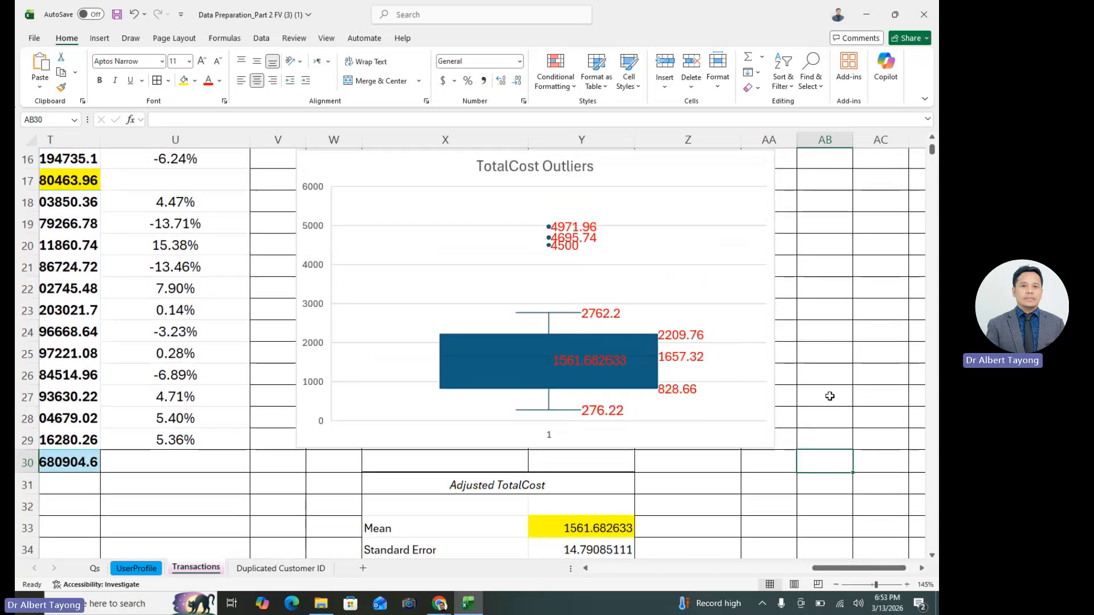
{"action": "scroll", "coordinate": [823, 387], "scroll_direction": "down", "scroll_amount": 1}
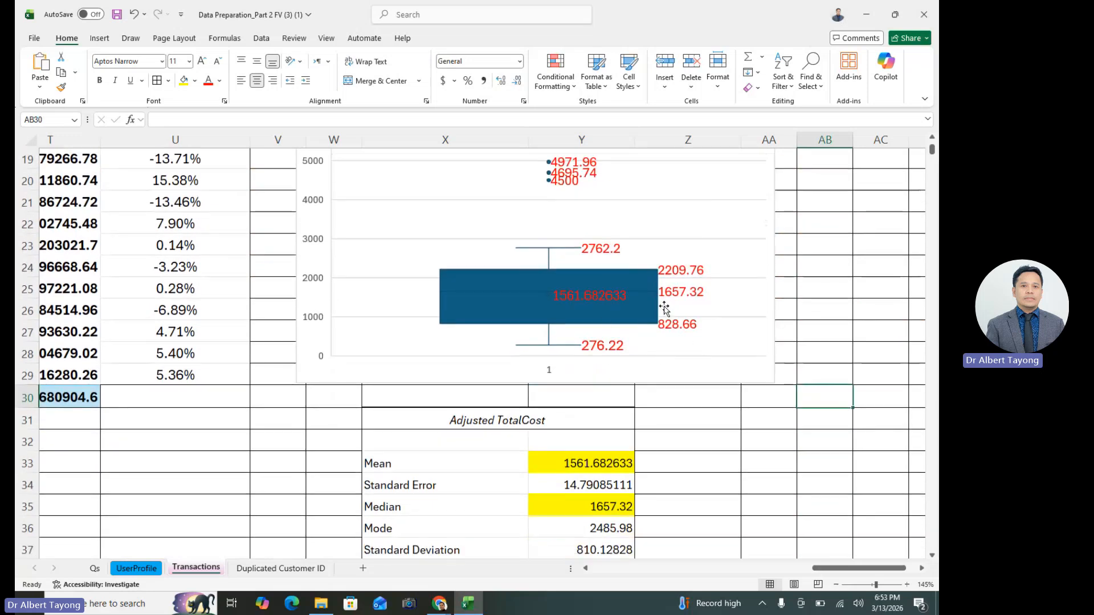
{"action": "left_click", "coordinate": [799, 295]}
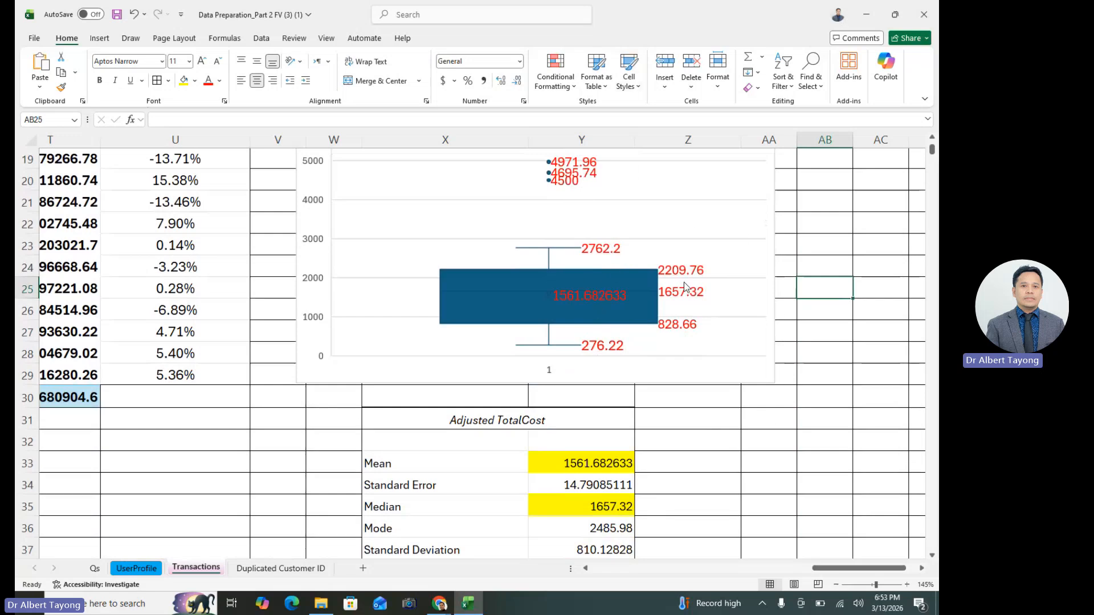
{"action": "left_click", "coordinate": [800, 268]}
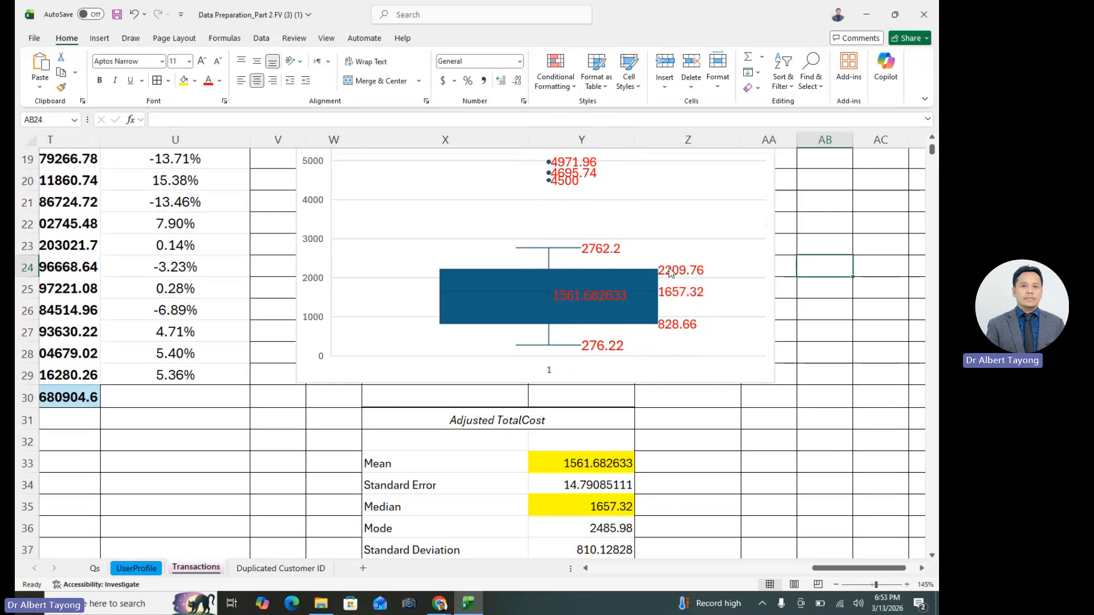
{"action": "left_click", "coordinate": [801, 388]}
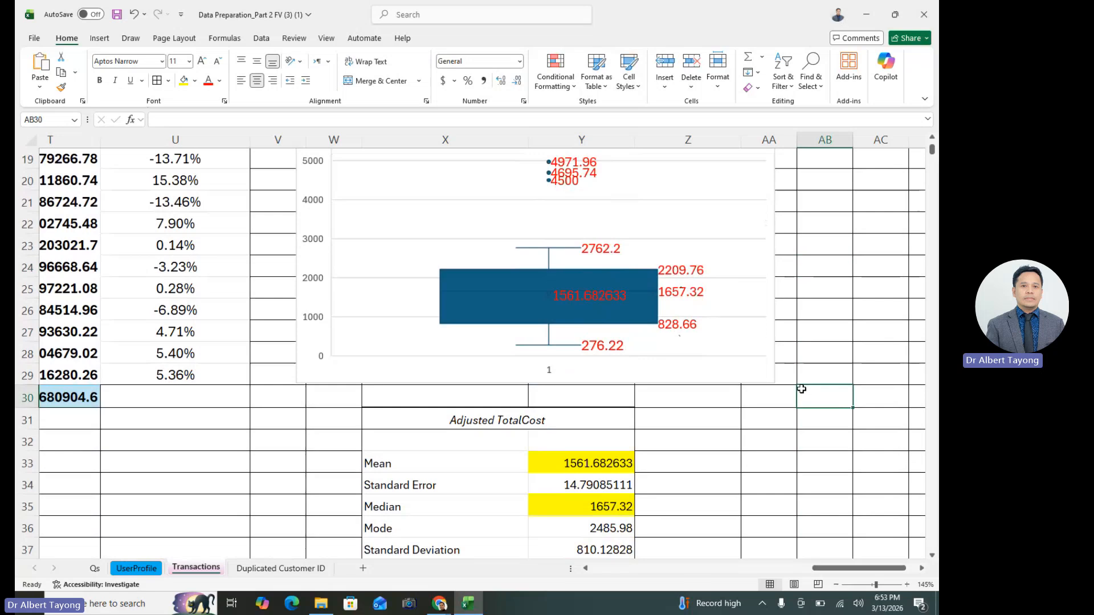
- Add the prefix "Box-plot:" to the chart title so it reads "Box-plot: TotalCost Outliers"
{"action": "scroll", "coordinate": [789, 379], "scroll_direction": "up", "scroll_amount": 2}
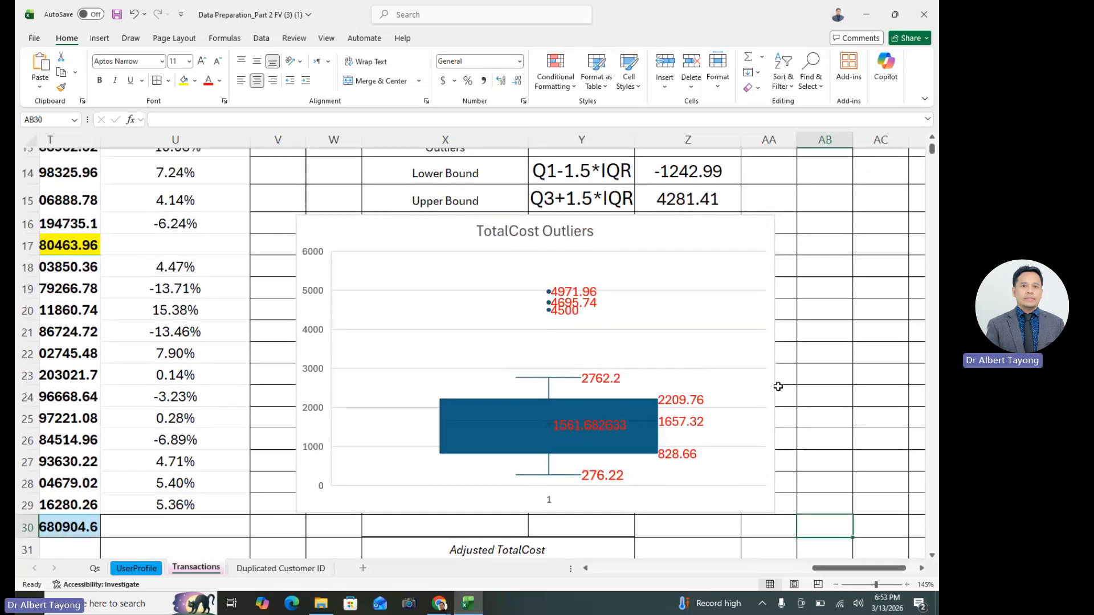
{"action": "left_click", "coordinate": [506, 237]}
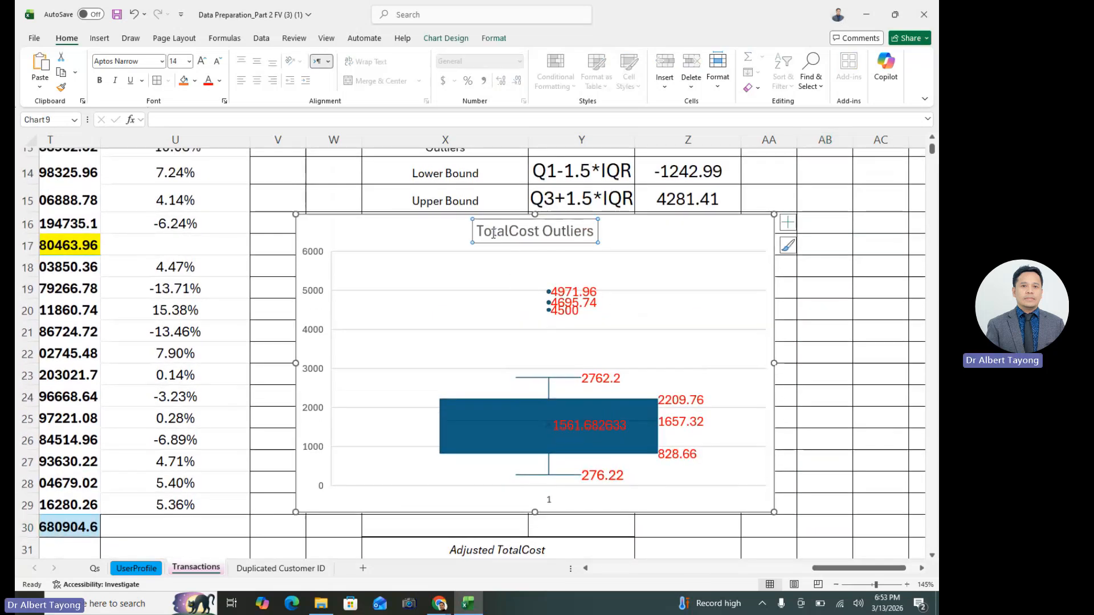
{"action": "left_click", "coordinate": [480, 230]}
{"action": "type", "text": "Box-"}
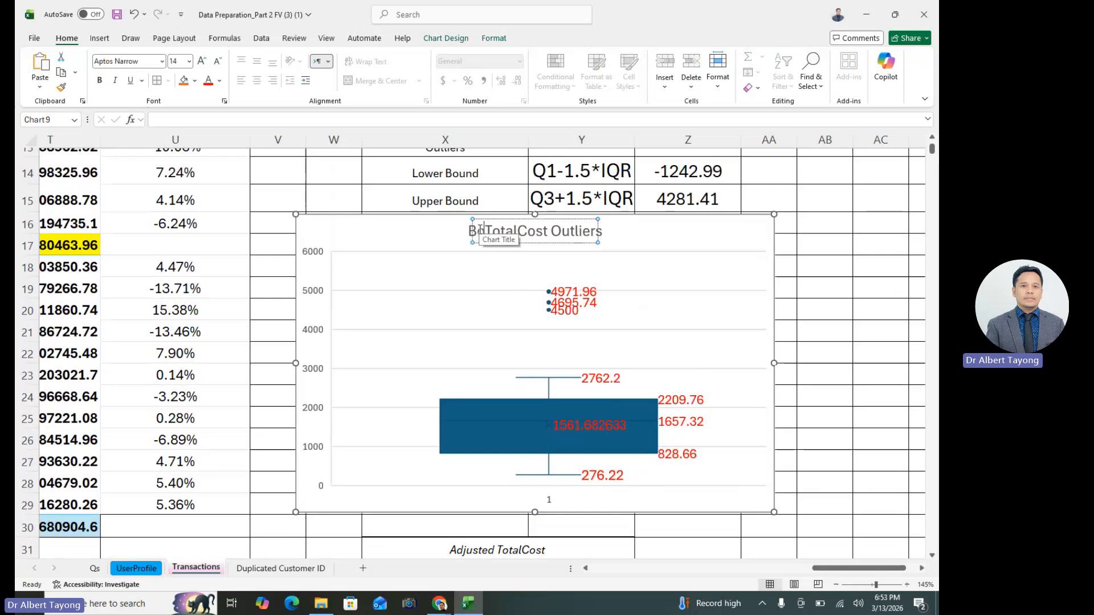
{"action": "type", "text": "plot:"}
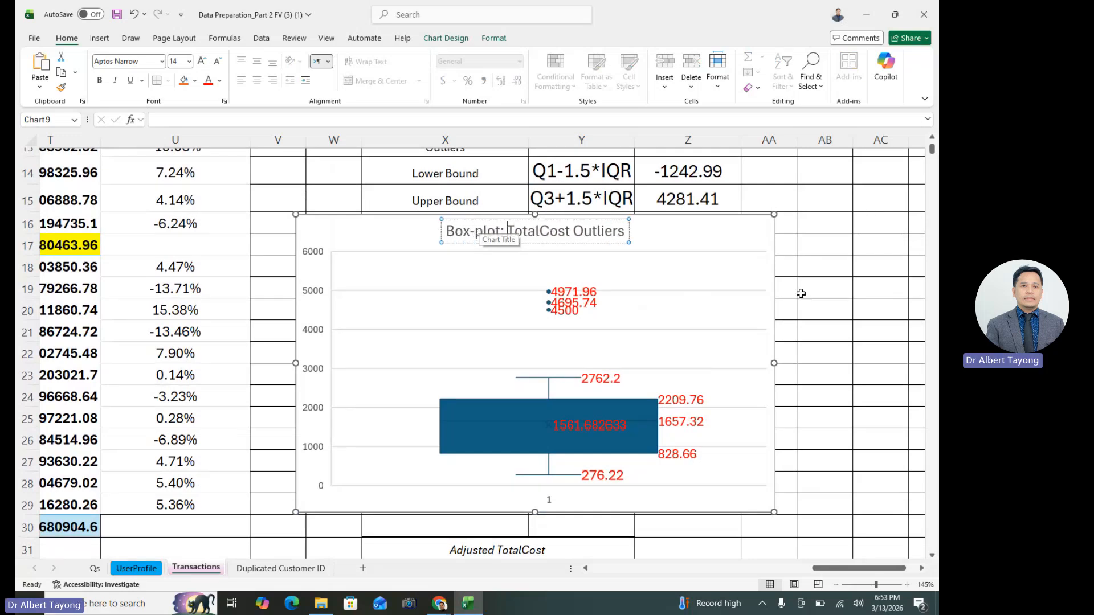
{"action": "left_click", "coordinate": [833, 331]}
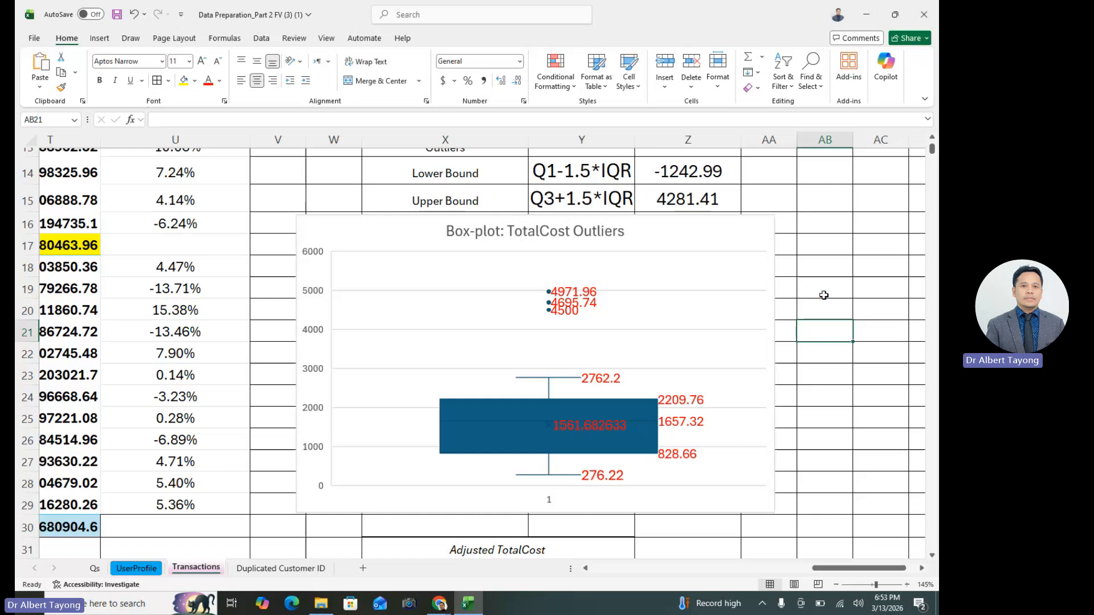
- Review the Adjusted TotalCost statistics, then read question a) of Part 2 on the Qs sheet about fixing the email column with CONCATENATE
{"action": "scroll", "coordinate": [826, 296], "scroll_direction": "down", "scroll_amount": 2}
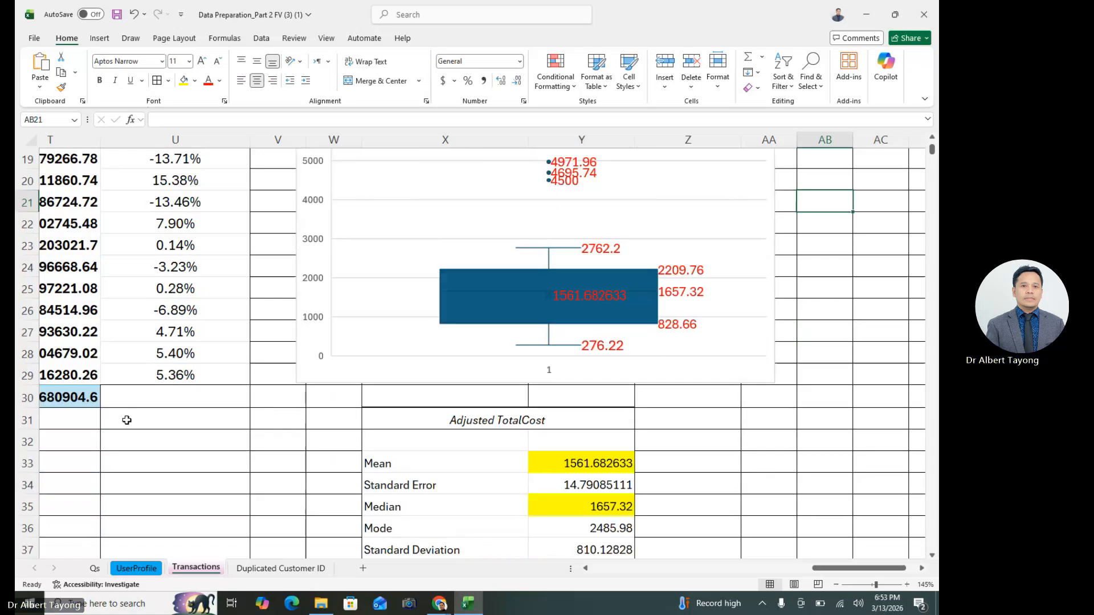
{"action": "scroll", "coordinate": [432, 371], "scroll_direction": "down", "scroll_amount": 3}
{"action": "scroll", "coordinate": [122, 446], "scroll_direction": "down", "scroll_amount": 1}
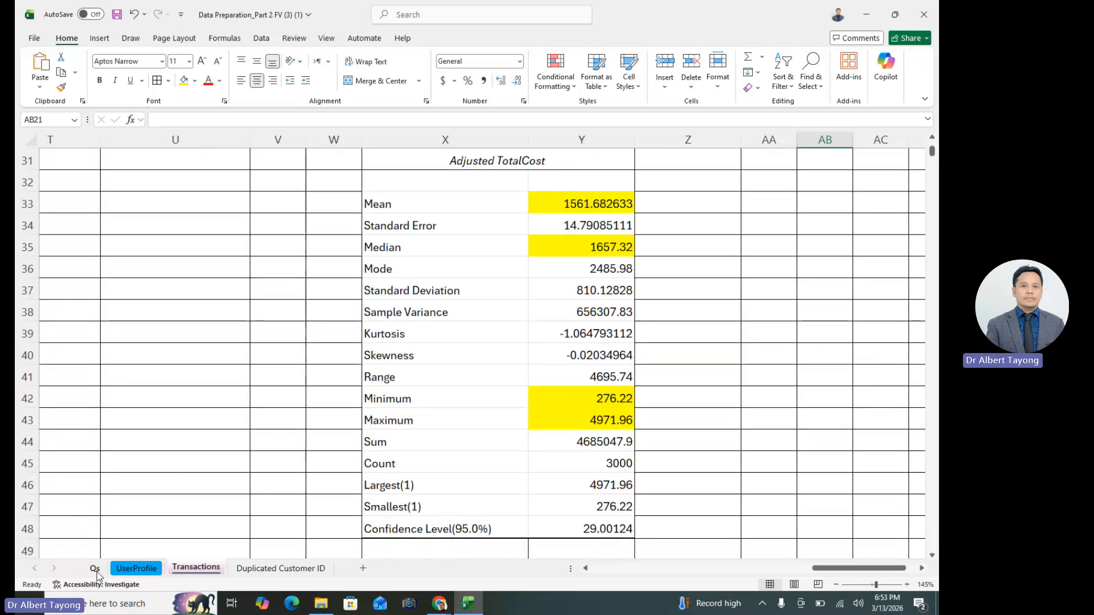
{"action": "left_click", "coordinate": [95, 568]}
{"action": "left_click", "coordinate": [211, 335]}
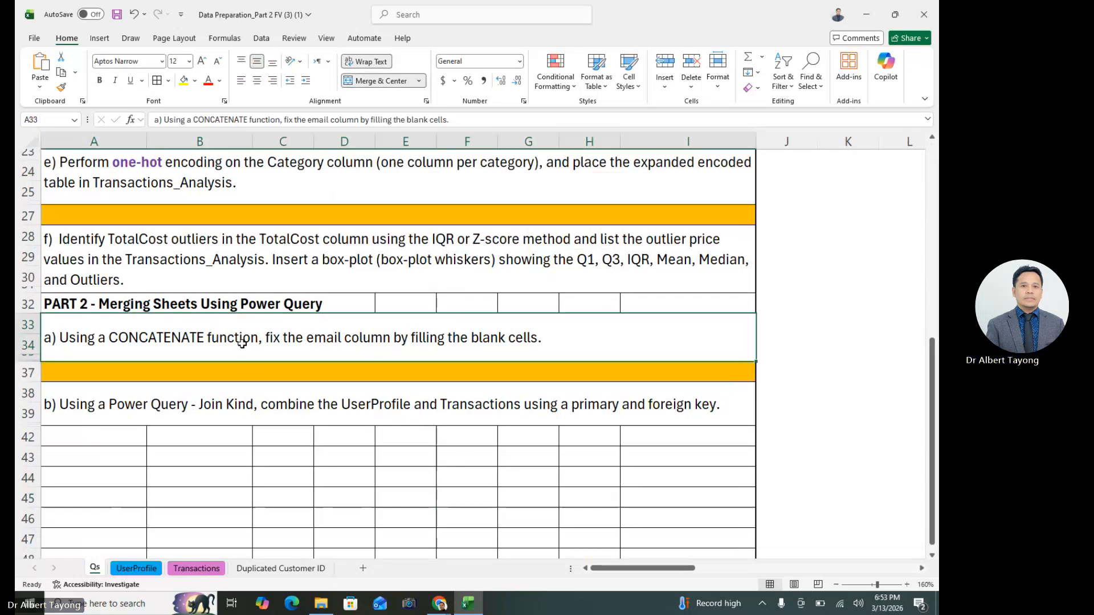
{"action": "left_click", "coordinate": [347, 456]}
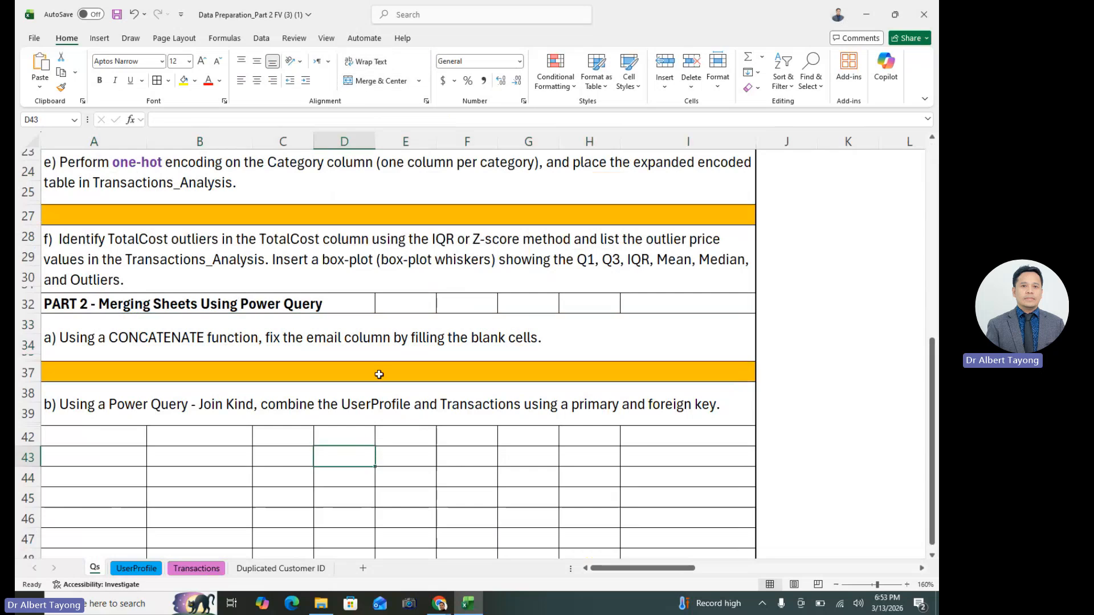
{"action": "left_click", "coordinate": [197, 337]}
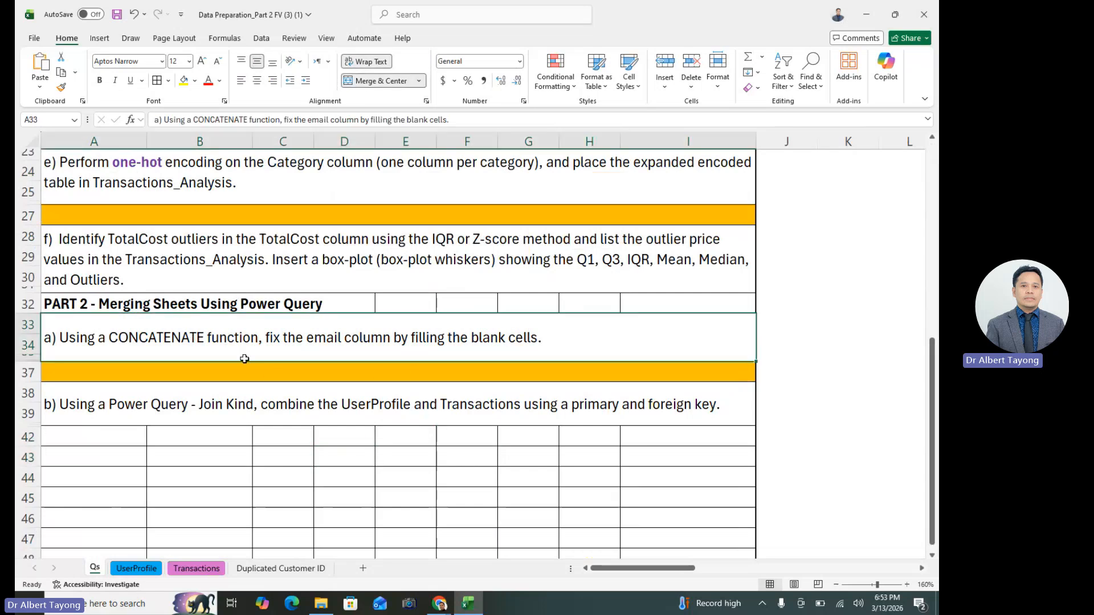
{"action": "left_click", "coordinate": [333, 457]}
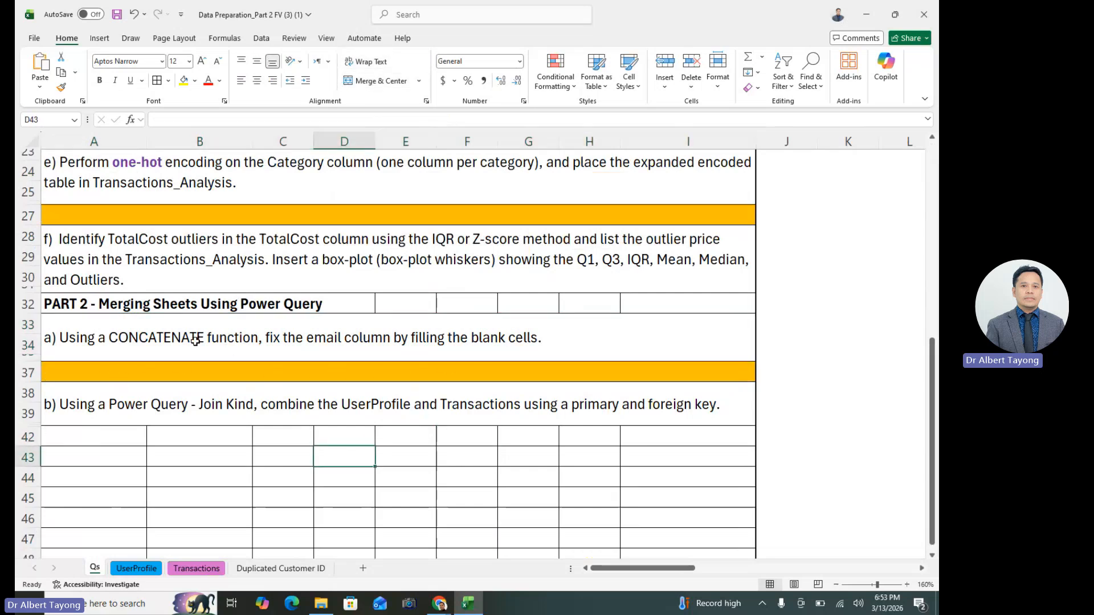
{"action": "left_click", "coordinate": [253, 491]}
- Filter the Email column F on the UserProfile sheet to show only the blank cells
{"action": "left_click", "coordinate": [135, 569]}
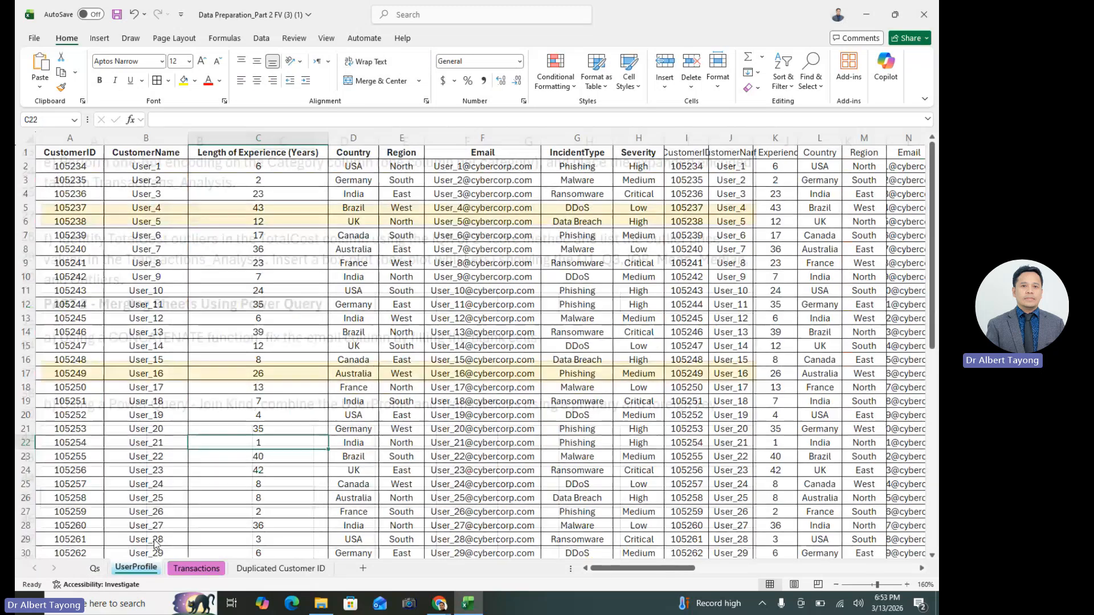
{"action": "left_click", "coordinate": [490, 318]}
{"action": "left_click", "coordinate": [510, 138]}
{"action": "left_click", "coordinate": [783, 80]}
{"action": "left_click", "coordinate": [806, 152]}
{"action": "left_click", "coordinate": [536, 154]}
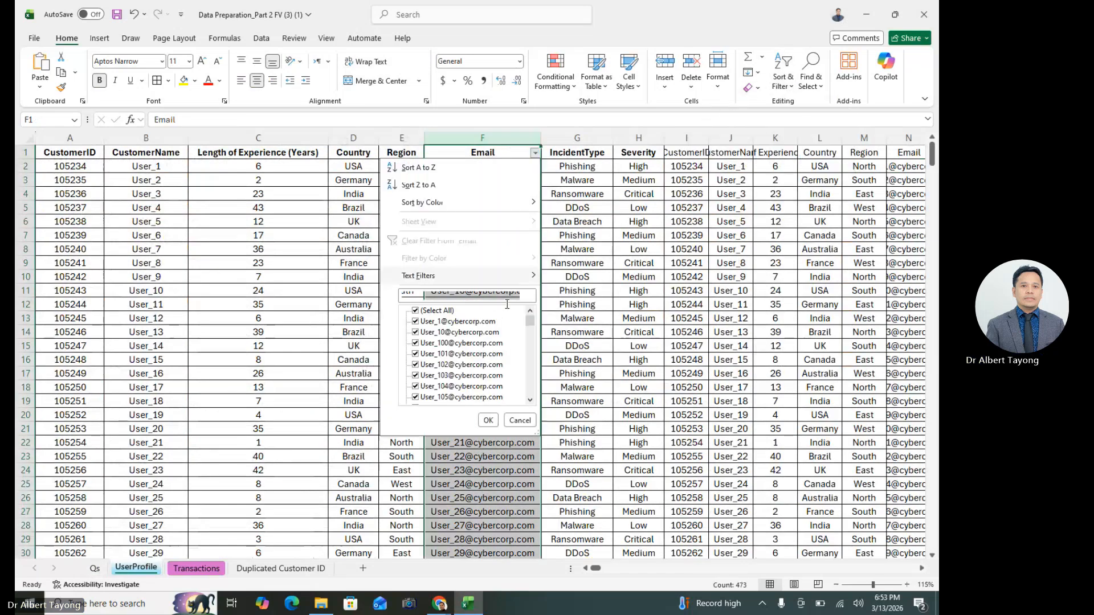
{"action": "left_click", "coordinate": [449, 313]}
{"action": "scroll", "coordinate": [468, 359], "scroll_direction": "down", "scroll_amount": 15}
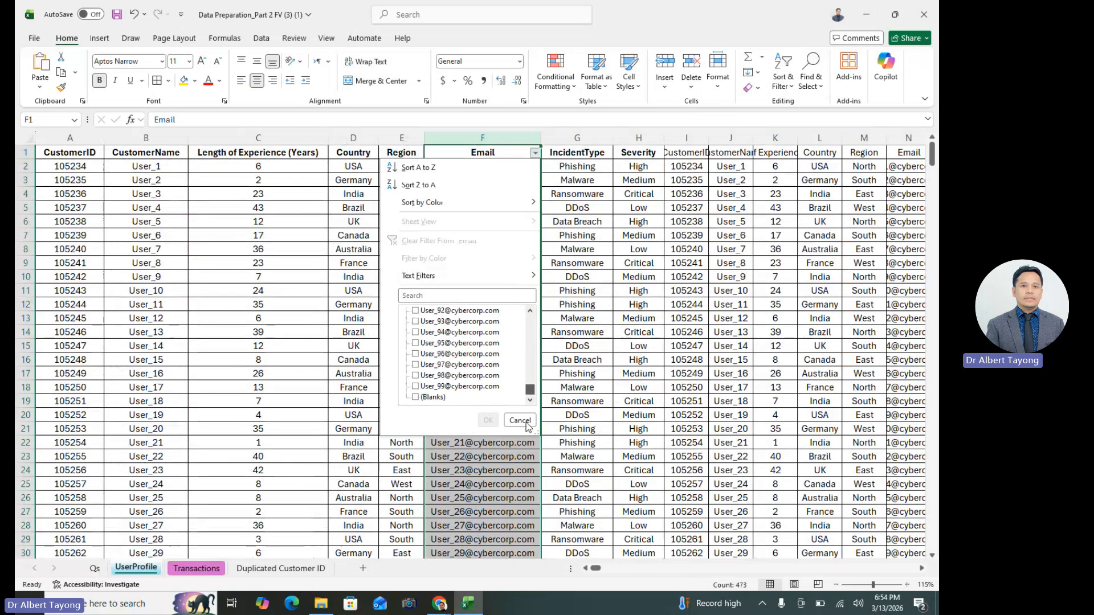
{"action": "left_click", "coordinate": [416, 397]}
{"action": "left_click", "coordinate": [485, 422]}
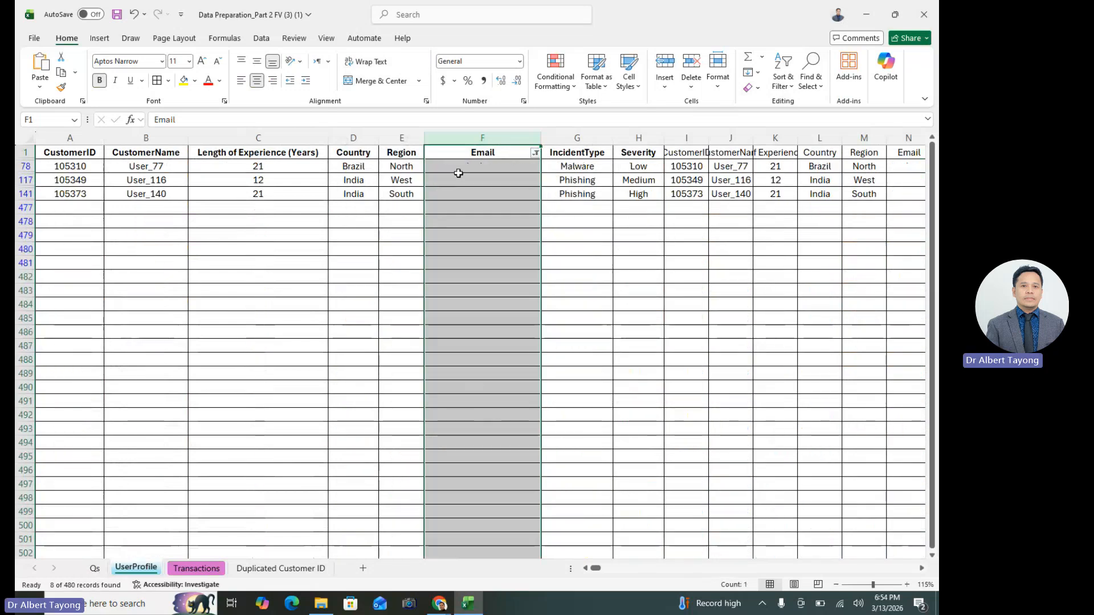
- Check the customer rows with blank emails, then remove the filter from the UserProfile sheet and select the Email column
{"action": "left_click_drag", "start_coordinate": [472, 167], "coordinate": [99, 189]}
{"action": "left_click", "coordinate": [557, 249]}
{"action": "left_click", "coordinate": [557, 302]}
{"action": "left_click", "coordinate": [792, 85]}
{"action": "left_click", "coordinate": [815, 135]}
{"action": "left_click", "coordinate": [472, 303]}
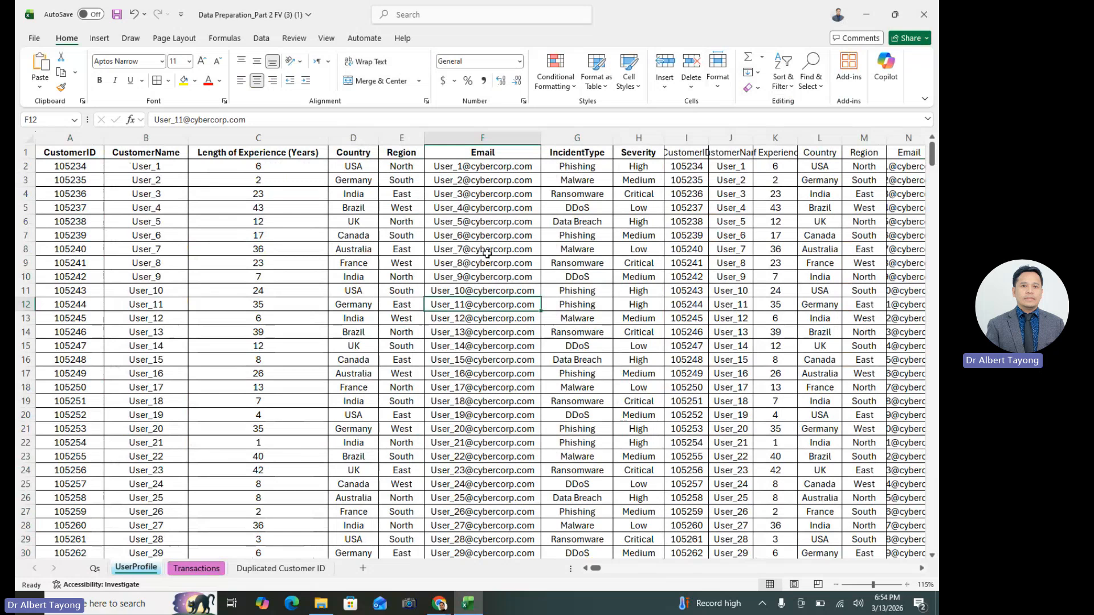
{"action": "left_click", "coordinate": [482, 138]}
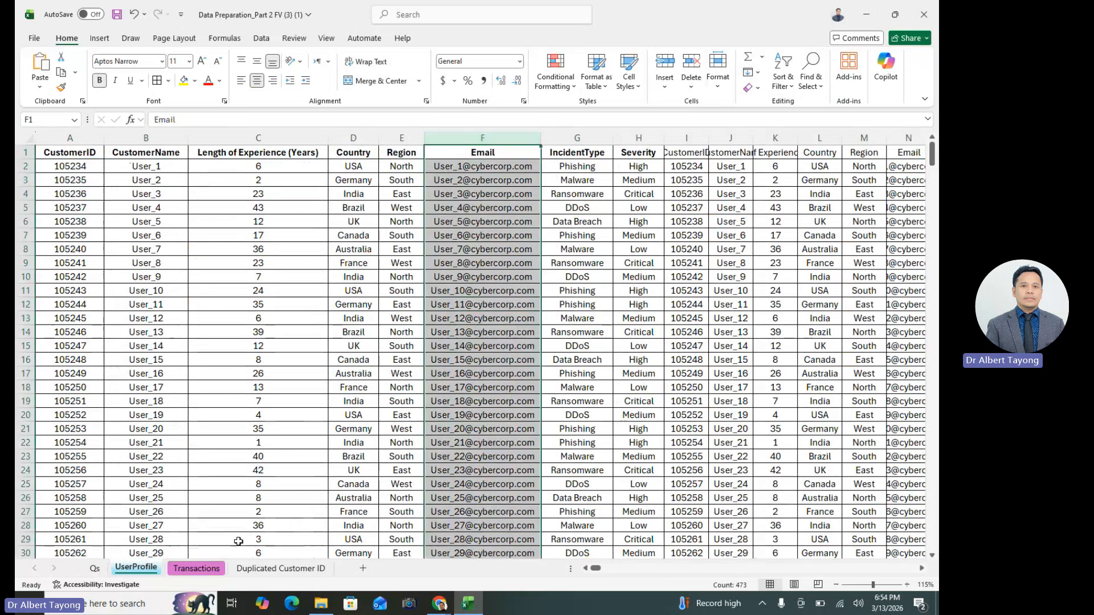
- Locate the Email column on the Transactions sheet and select cells Q2:Q9 to inspect the lookup results for a blank email
{"action": "left_click", "coordinate": [202, 568]}
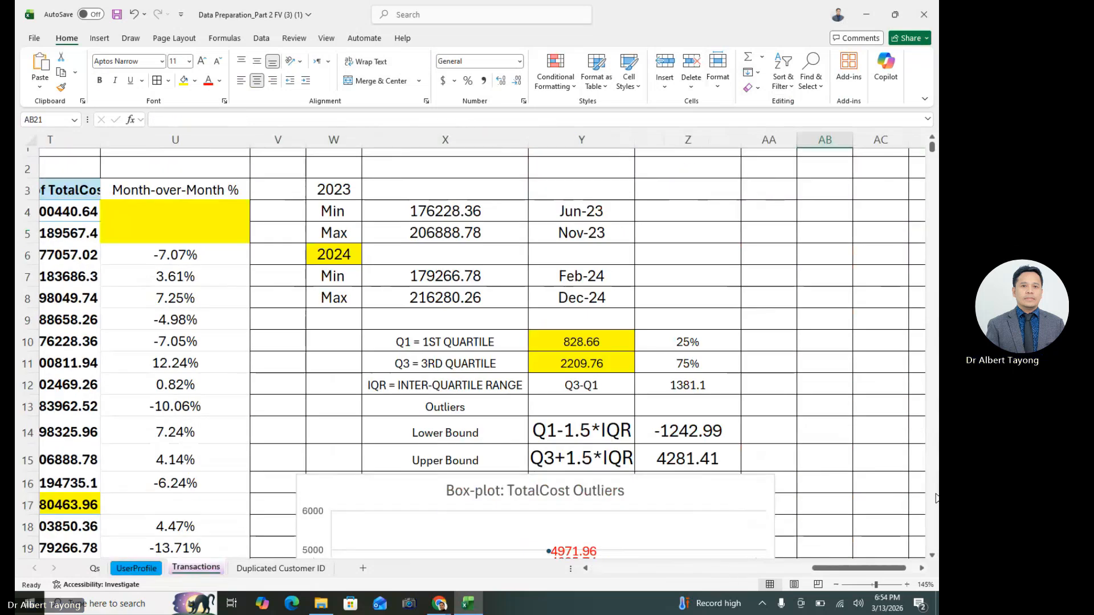
{"action": "scroll", "coordinate": [935, 164], "scroll_direction": "down", "scroll_amount": 4}
{"action": "scroll", "coordinate": [935, 164], "scroll_direction": "up", "scroll_amount": 5}
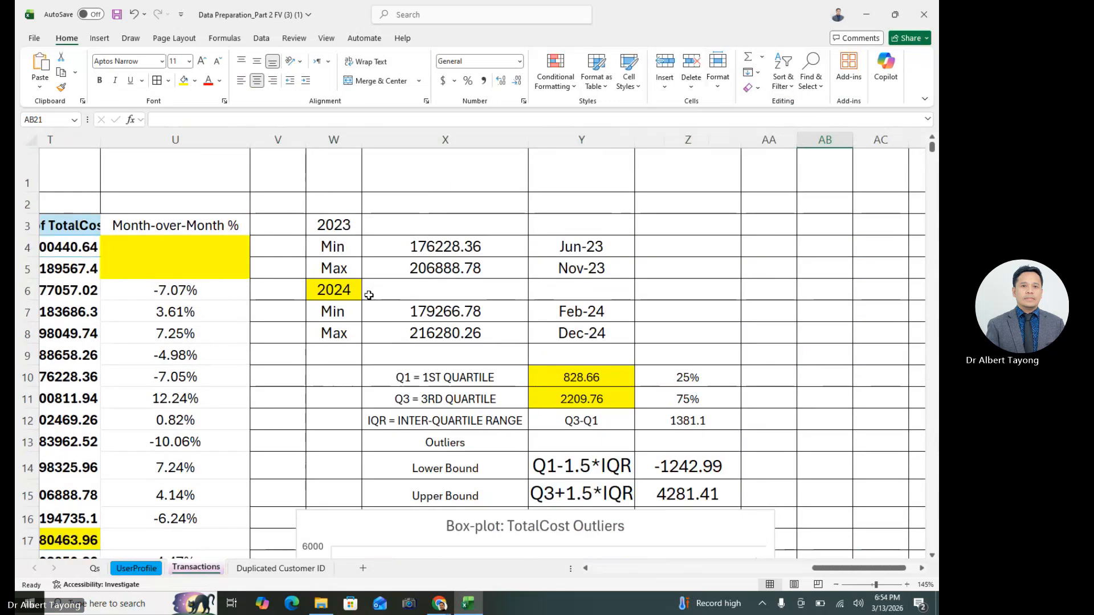
{"action": "left_click_drag", "start_coordinate": [828, 568], "coordinate": [705, 568]}
{"action": "left_click", "coordinate": [846, 217]}
{"action": "left_click_drag", "start_coordinate": [846, 213], "coordinate": [862, 354]}
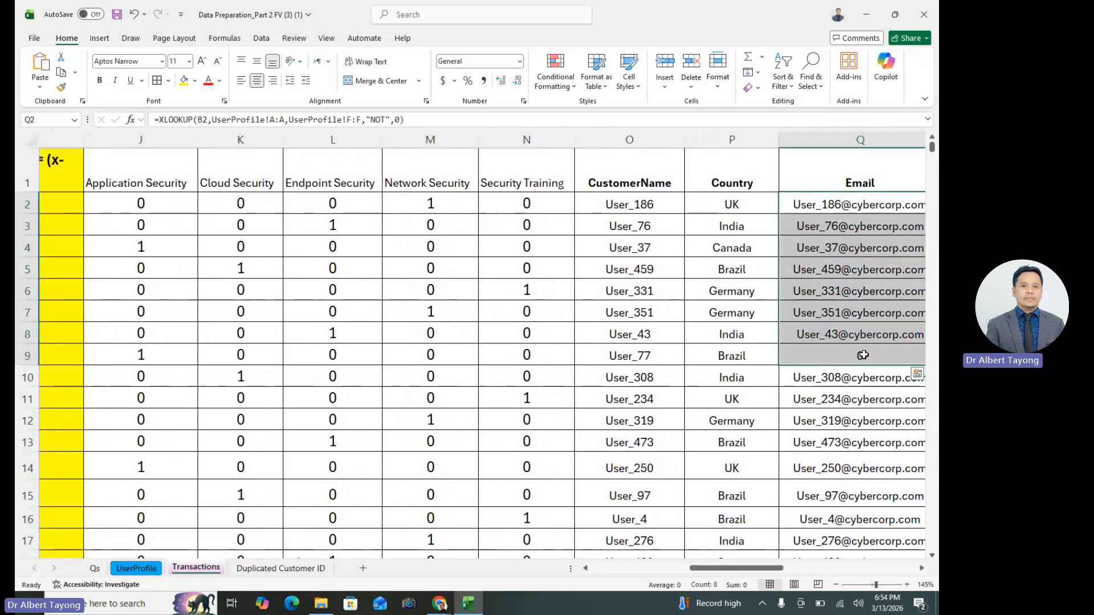
- Inspect the lookup in Q9 on Transactions, then examine the CustomerName and Email columns on the UserProfile sheet
{"action": "left_click", "coordinate": [871, 358]}
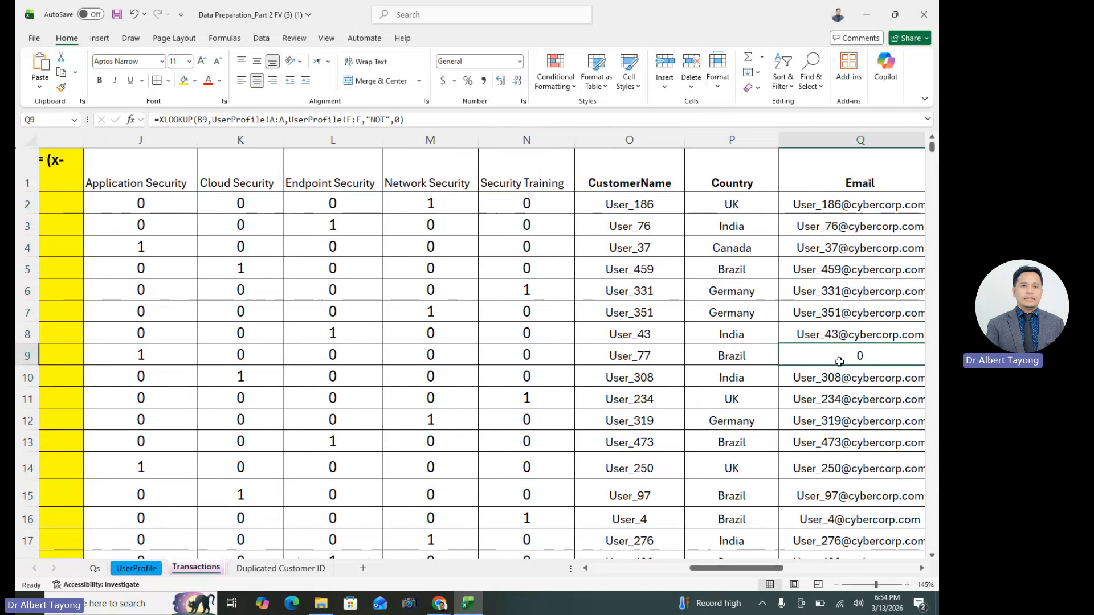
{"action": "left_click", "coordinate": [137, 570]}
{"action": "scroll", "coordinate": [494, 506], "scroll_direction": "down", "scroll_amount": 13}
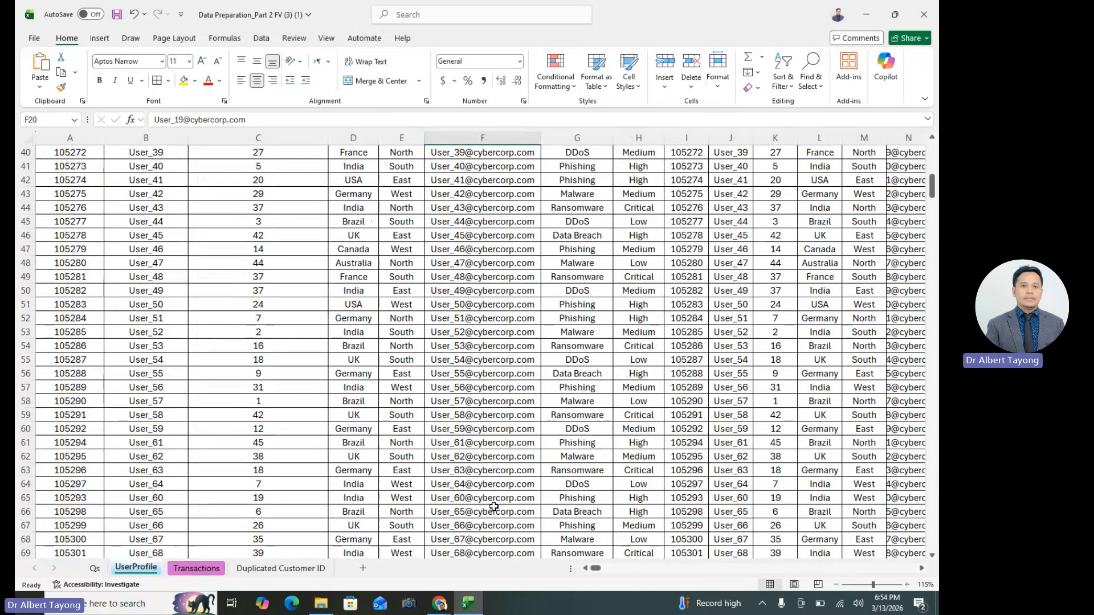
{"action": "scroll", "coordinate": [494, 506], "scroll_direction": "up", "scroll_amount": 13}
{"action": "left_click", "coordinate": [466, 249]}
{"action": "left_click", "coordinate": [483, 138]}
{"action": "left_click", "coordinate": [465, 171]}
{"action": "left_click", "coordinate": [157, 172]}
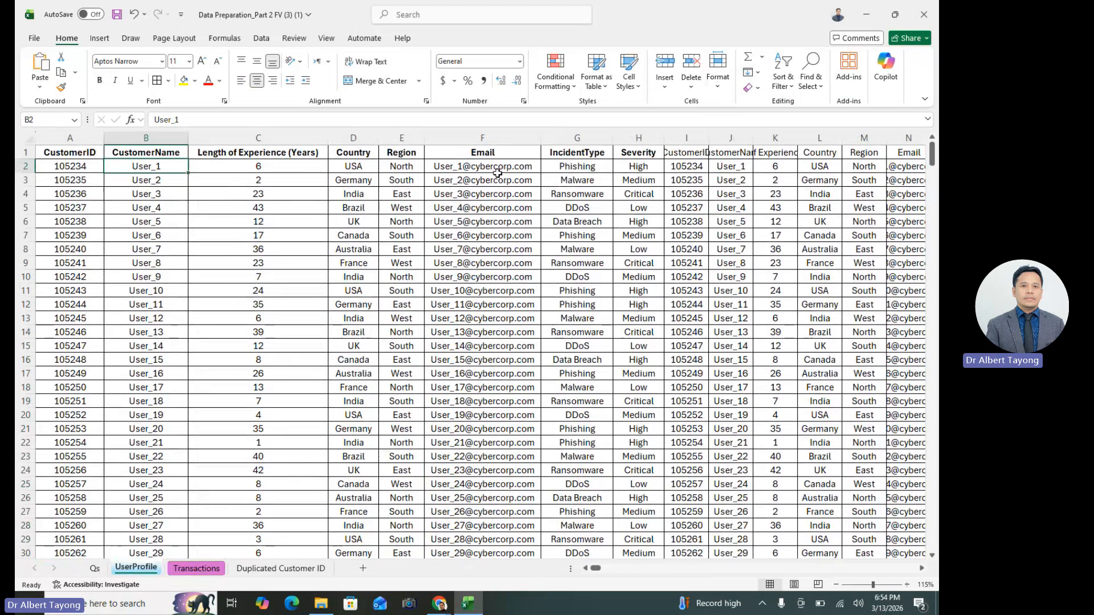
- Copy the domain text cybercorp.com from the first customer's email in cell F2
{"action": "left_click", "coordinate": [528, 172]}
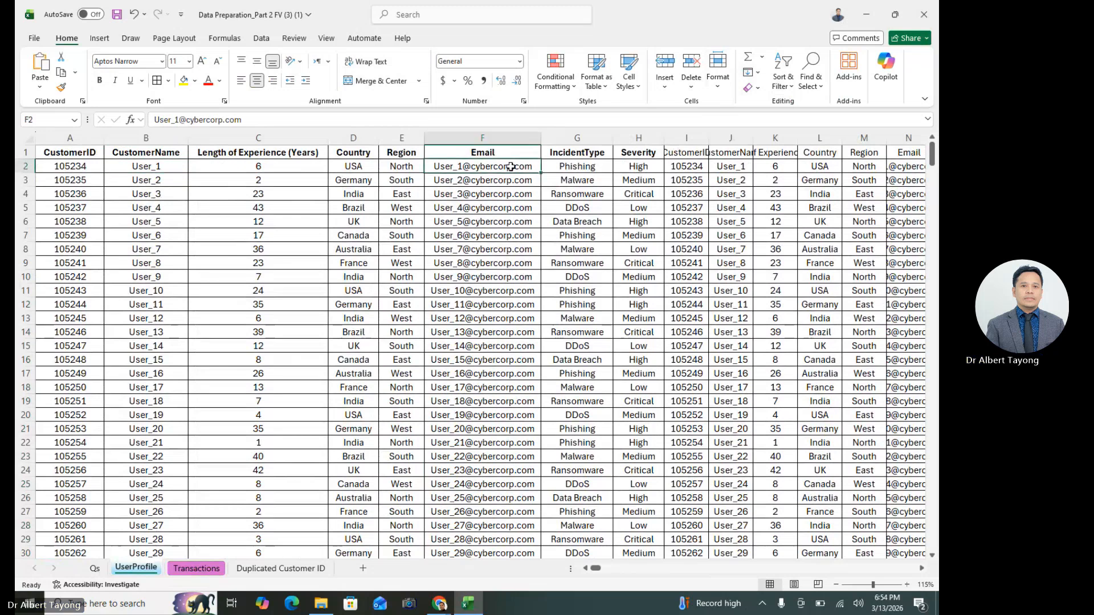
{"action": "left_click_drag", "start_coordinate": [189, 121], "coordinate": [243, 121]}
{"action": "key", "text": "ctrl+c"}
{"action": "key", "text": "Escape"}
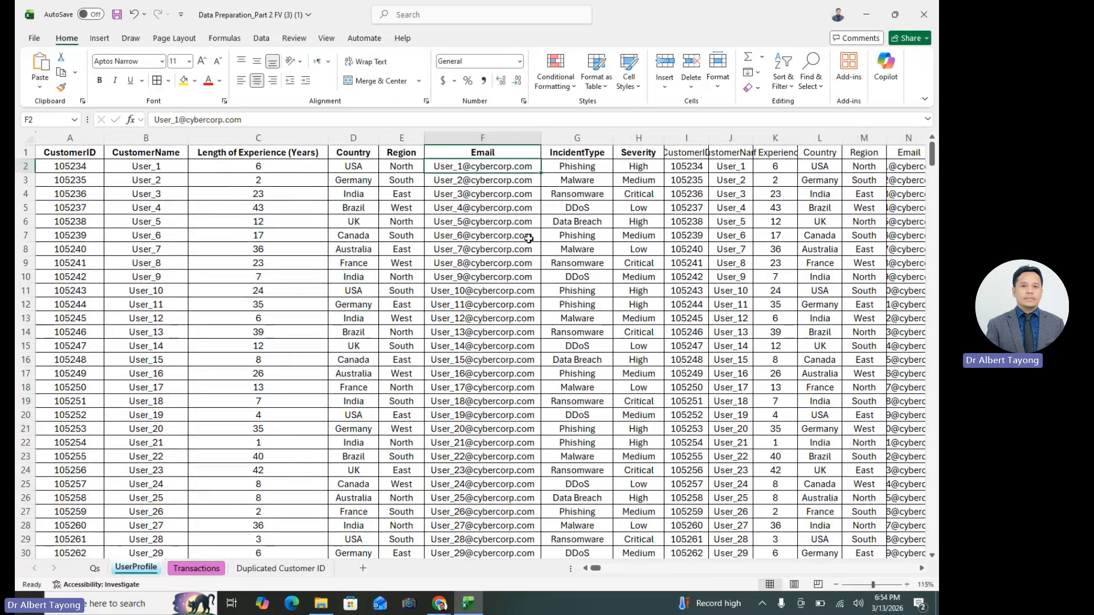
- Filter the Email column F on the UserProfile sheet to show only the blank entries
{"action": "left_click", "coordinate": [478, 177]}
{"action": "left_click", "coordinate": [535, 137]}
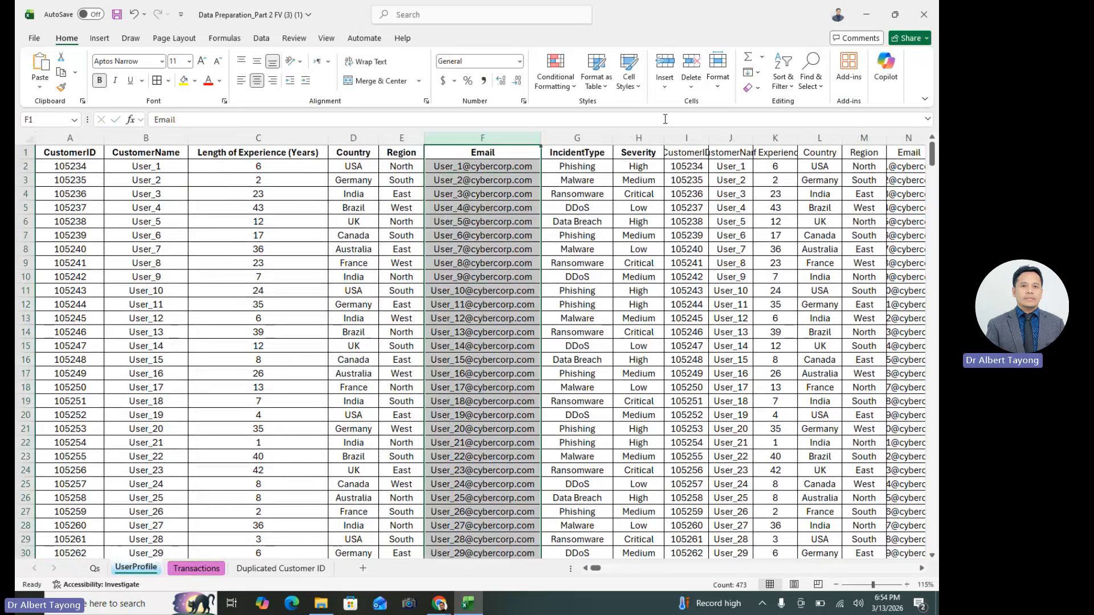
{"action": "left_click", "coordinate": [782, 80]}
{"action": "left_click", "coordinate": [816, 121]}
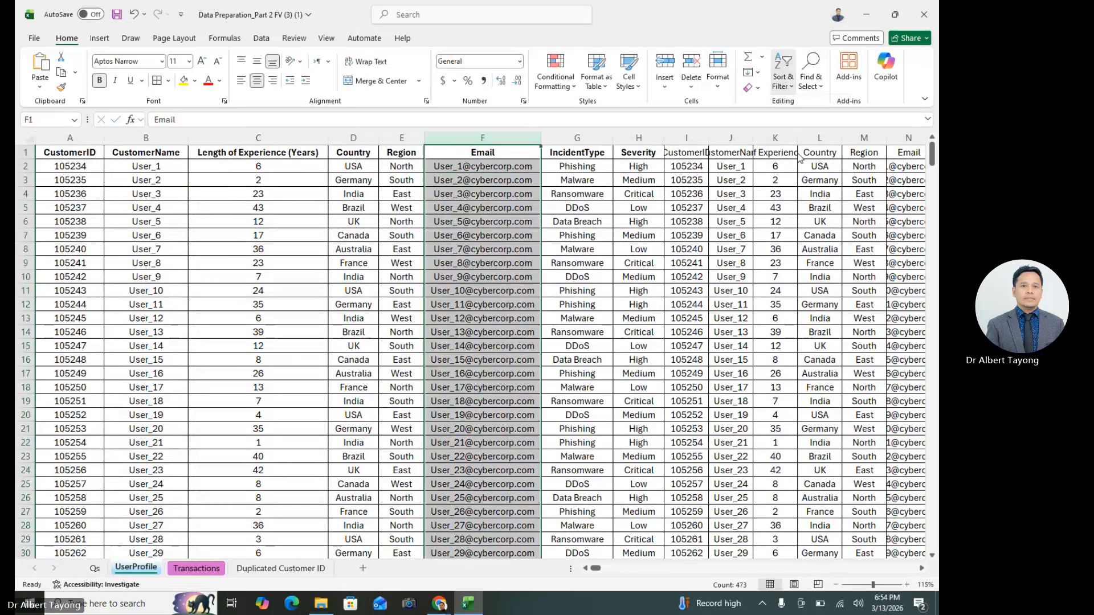
{"action": "left_click", "coordinate": [530, 151]}
{"action": "left_click", "coordinate": [534, 153]}
{"action": "left_click", "coordinate": [430, 311]}
{"action": "left_click_drag", "start_coordinate": [530, 322], "coordinate": [529, 396]}
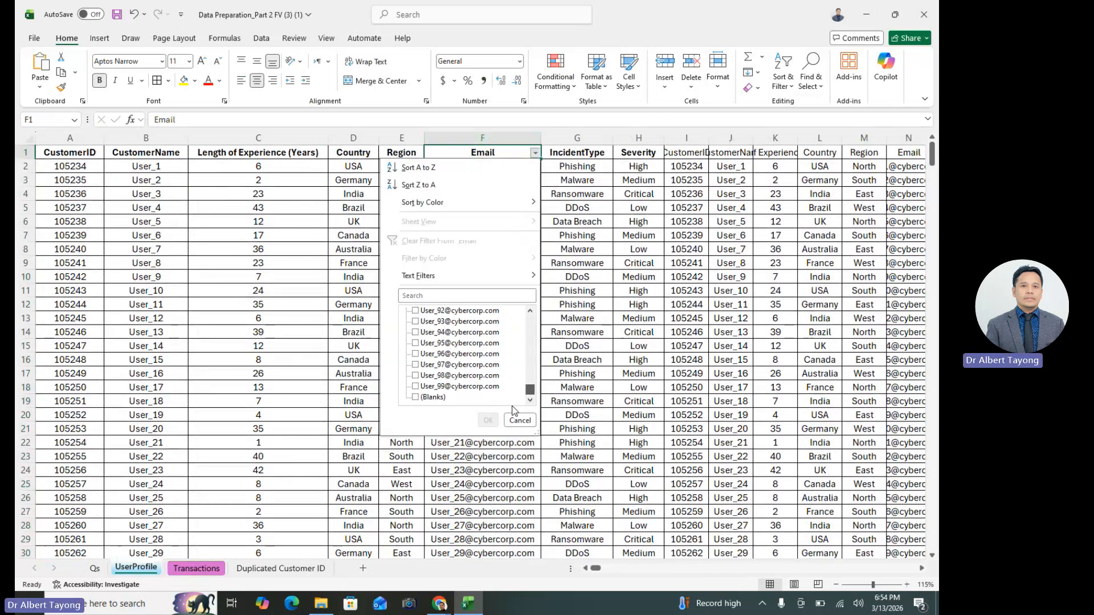
{"action": "left_click", "coordinate": [415, 398]}
{"action": "left_click", "coordinate": [488, 419]}
- Start a CONCATENATE formula in the first blank Email cell, F78, and open its function arguments
{"action": "left_click", "coordinate": [474, 168]}
{"action": "type", "text": "=conca"}
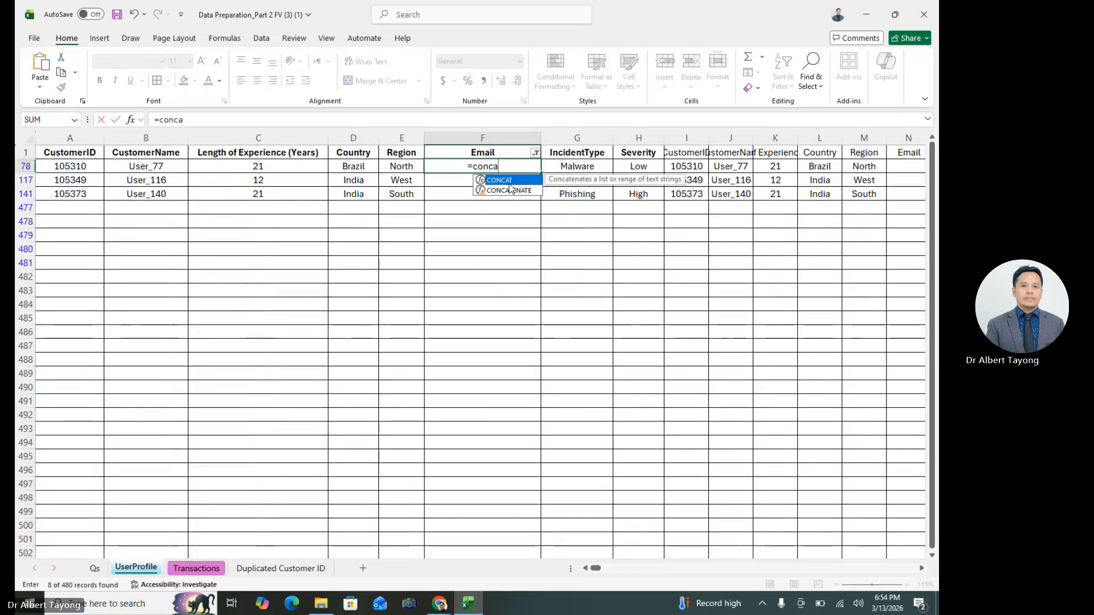
{"action": "double_click", "coordinate": [508, 181]}
{"action": "key", "text": "BackSpace"}
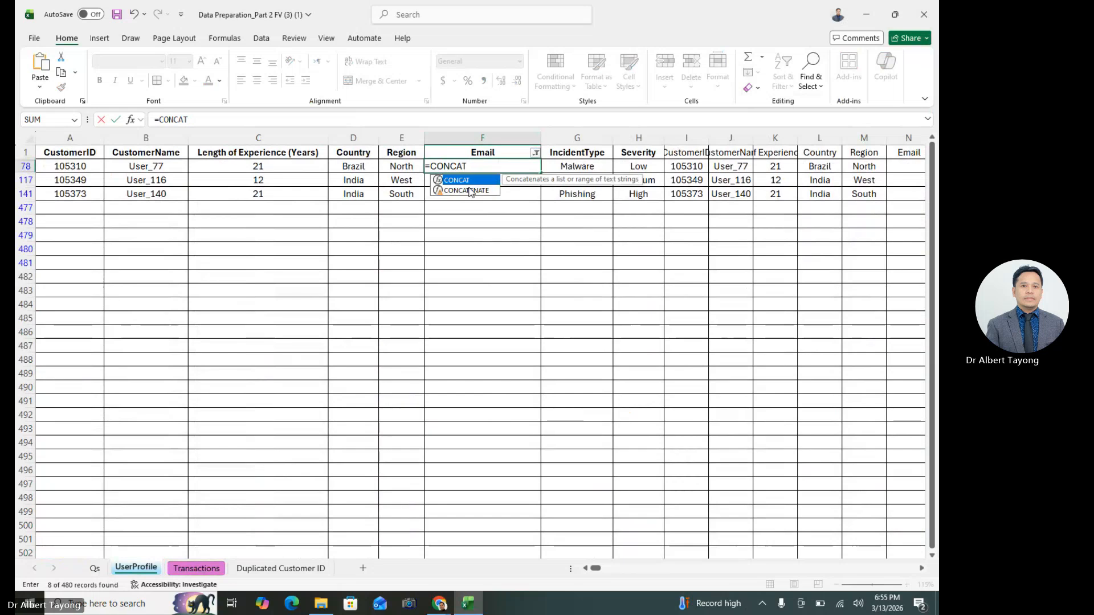
{"action": "double_click", "coordinate": [470, 191]}
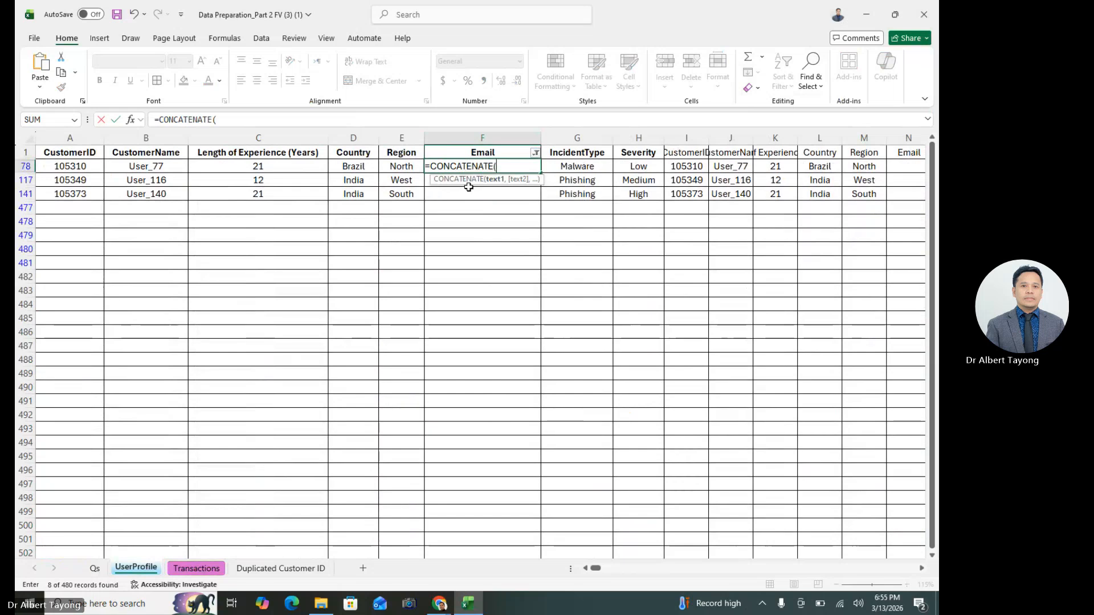
{"action": "left_click", "coordinate": [133, 122]}
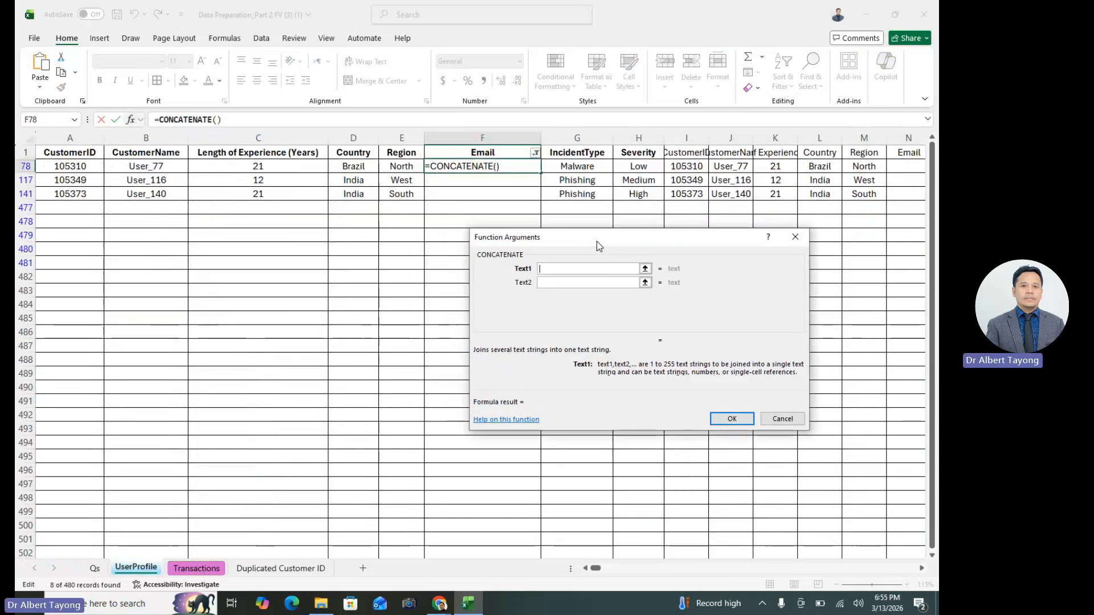
- Set the CONCATENATE arguments to B78 and "cybercorp.com", confirm the formula, and slightly widen the Email column
{"action": "left_click", "coordinate": [167, 168]}
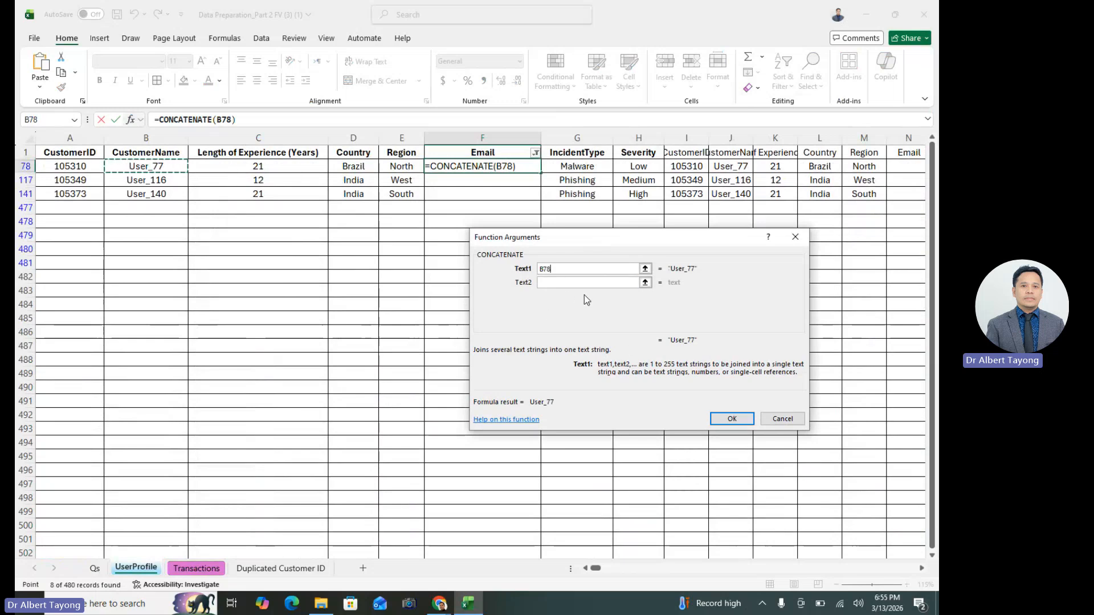
{"action": "left_click", "coordinate": [561, 281]}
{"action": "key", "text": "ctrl+v"}
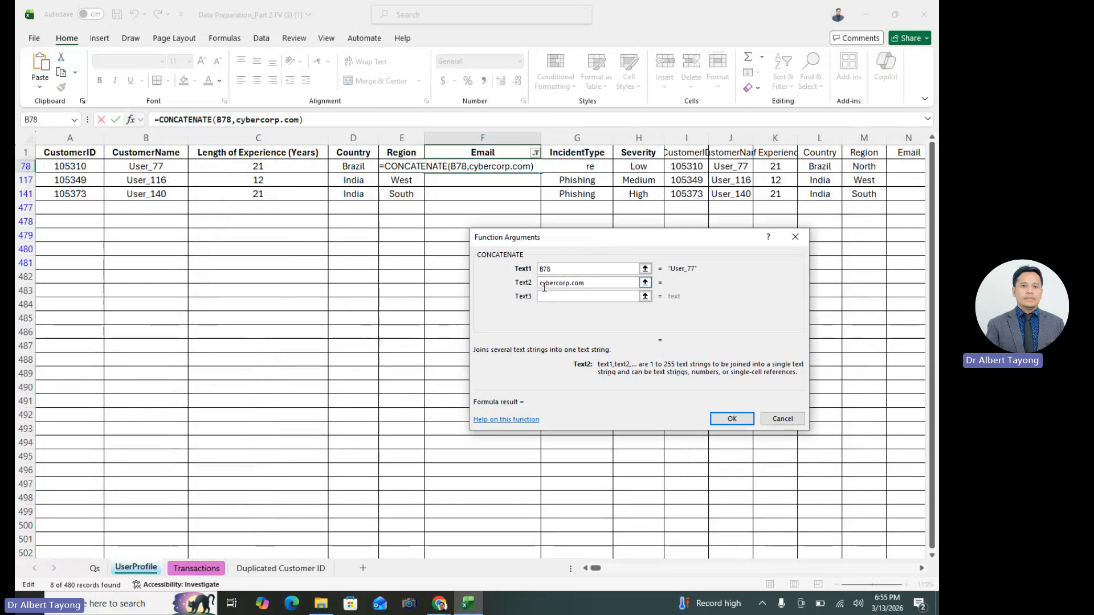
{"action": "type", "text": "\""}
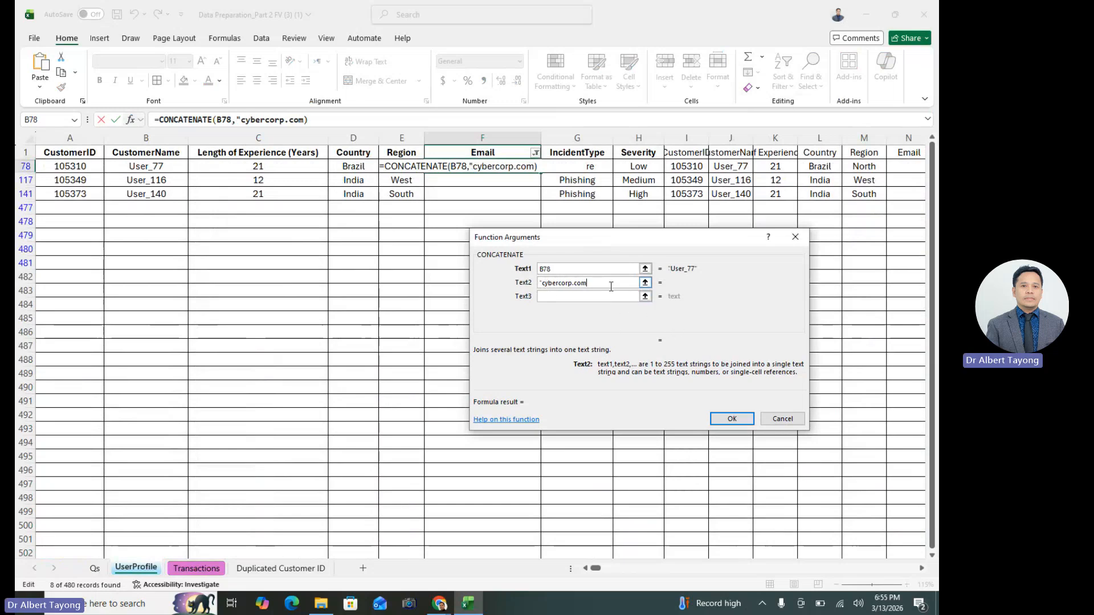
{"action": "type", "text": "\""}
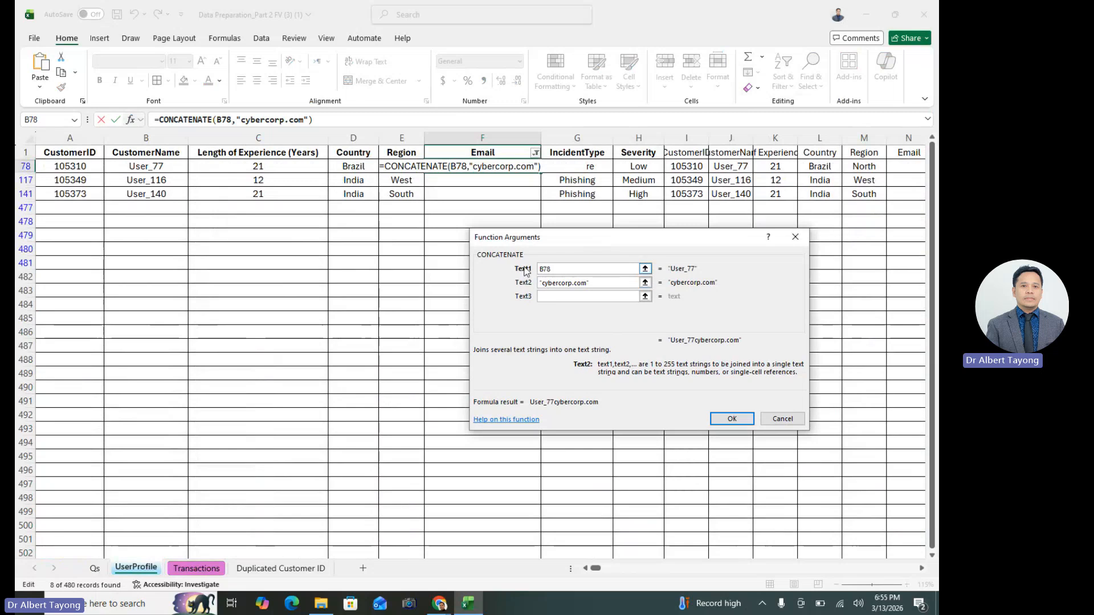
{"action": "left_click", "coordinate": [727, 420]}
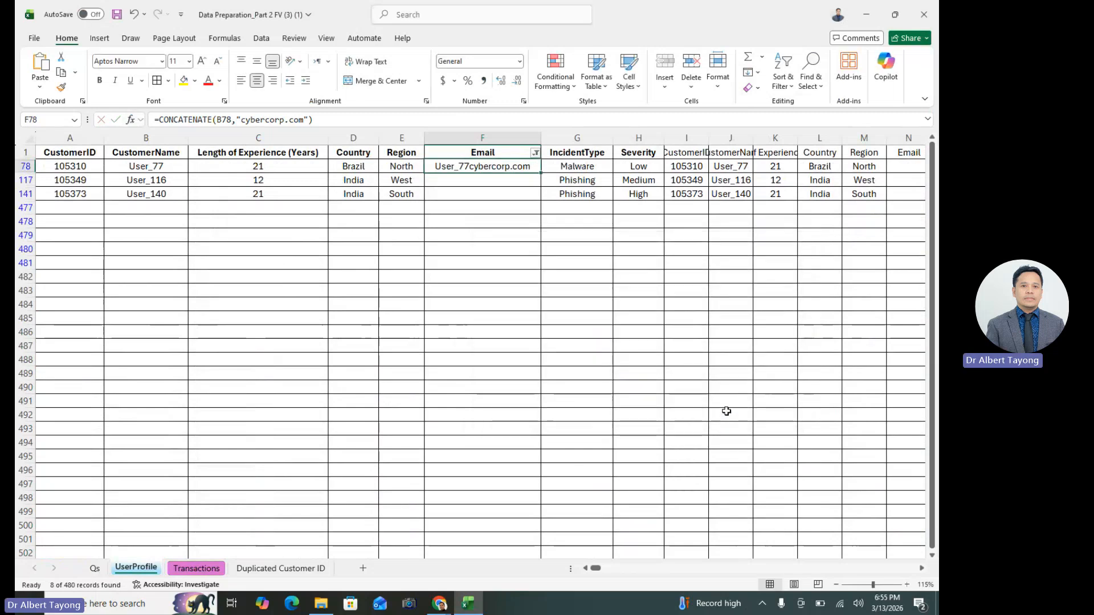
{"action": "left_click_drag", "start_coordinate": [546, 145], "coordinate": [555, 145]}
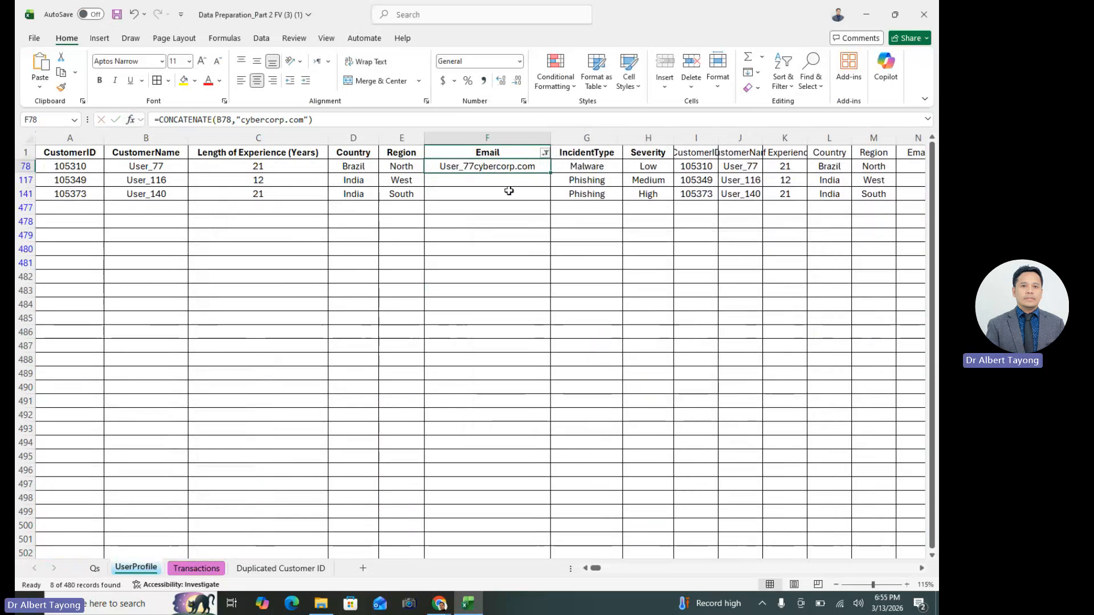
- Check the lookup results in the Email column Q on the Transactions sheet
{"action": "left_click", "coordinate": [207, 568]}
{"action": "left_click", "coordinate": [842, 216]}
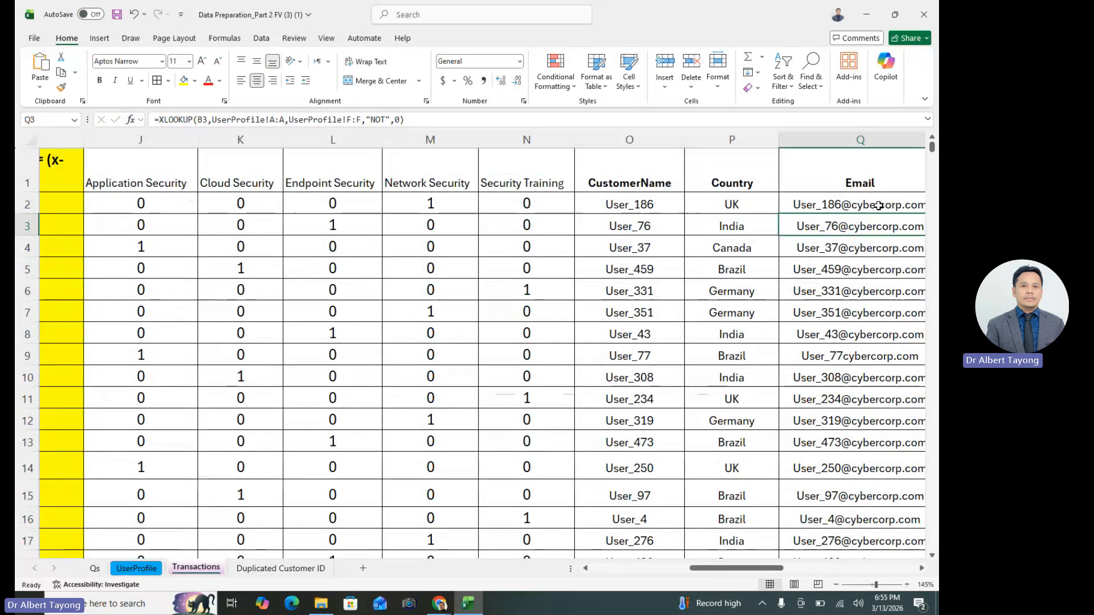
{"action": "scroll", "coordinate": [684, 274], "scroll_direction": "right", "scroll_amount": 2}
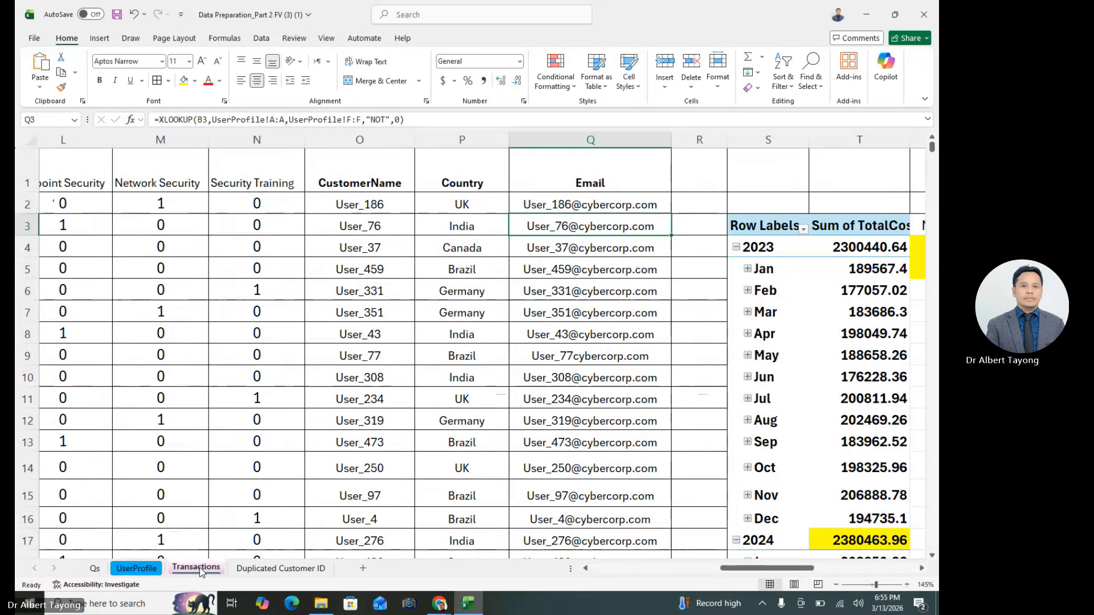
- Fill the CONCATENATE formula from F78 down through F141 on the UserProfile sheet, then remove the blanks filter
{"action": "left_click", "coordinate": [137, 568]}
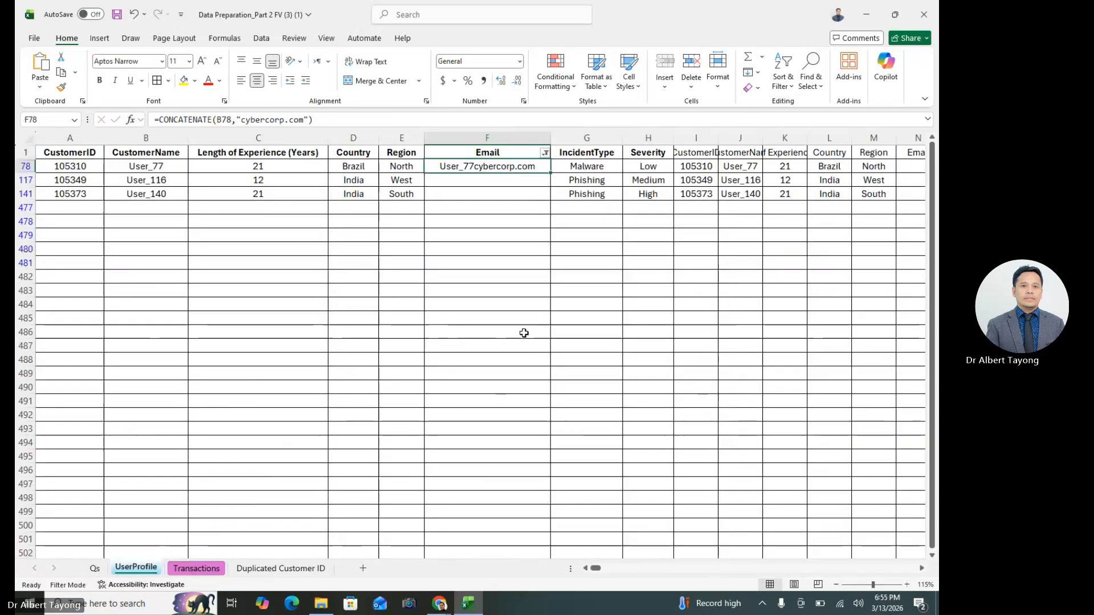
{"action": "left_click_drag", "start_coordinate": [552, 175], "coordinate": [551, 199]}
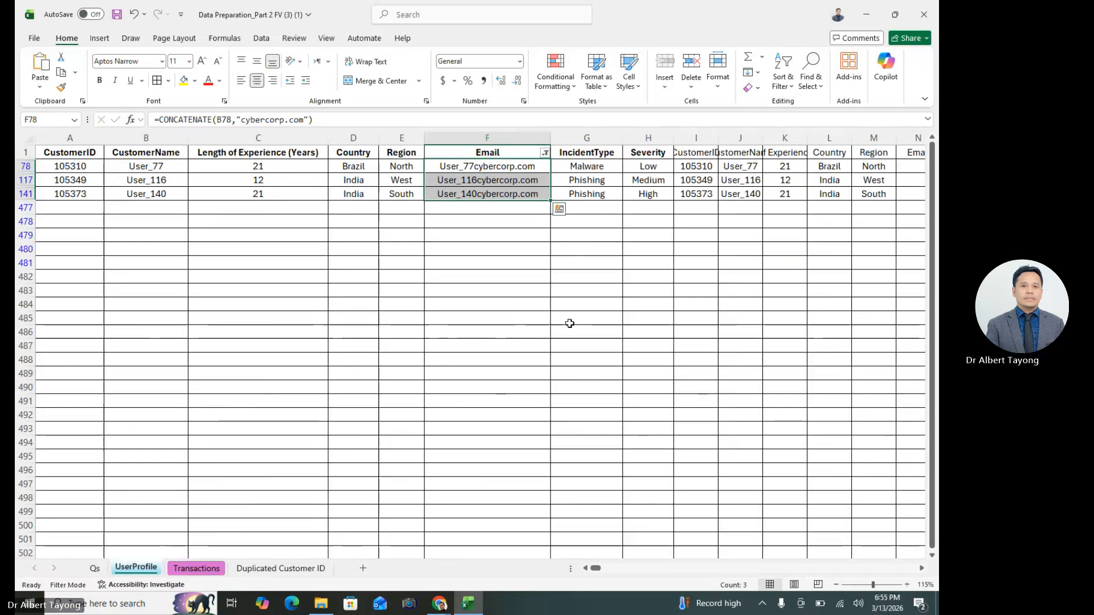
{"action": "left_click_drag", "start_coordinate": [486, 167], "coordinate": [488, 206]}
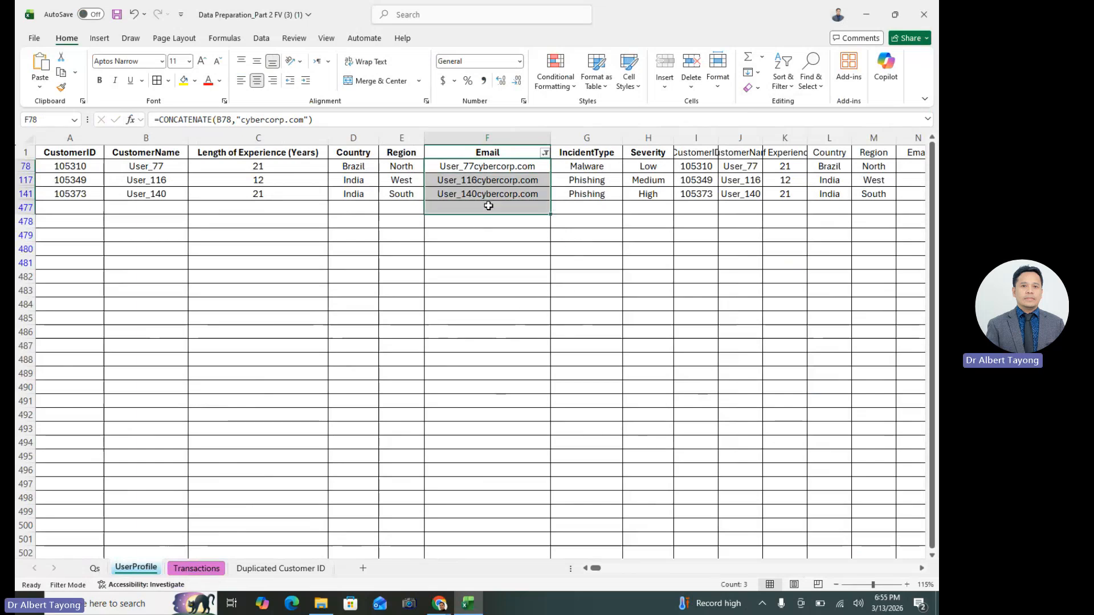
{"action": "left_click", "coordinate": [785, 91]}
{"action": "left_click", "coordinate": [813, 158]}
{"action": "left_click", "coordinate": [476, 363]}
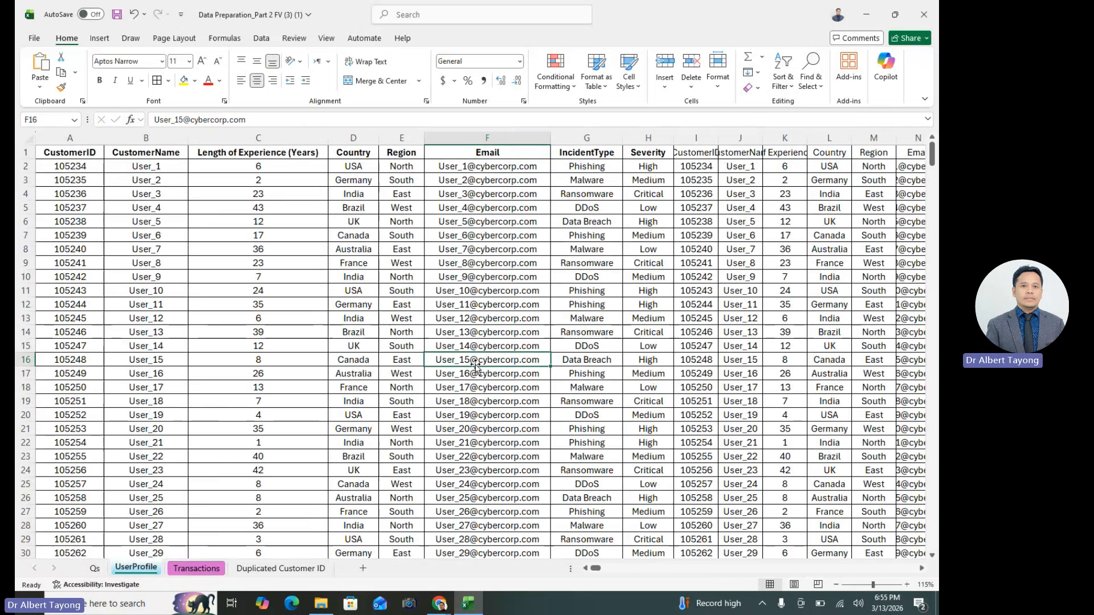
- Look through the Email column on the Transactions sheet to review the updated lookup results
{"action": "left_click", "coordinate": [214, 568]}
{"action": "left_click", "coordinate": [617, 335]}
{"action": "scroll", "coordinate": [610, 336], "scroll_direction": "down", "scroll_amount": 1}
{"action": "left_click", "coordinate": [602, 405]}
{"action": "scroll", "coordinate": [598, 345], "scroll_direction": "down", "scroll_amount": 8}
{"action": "scroll", "coordinate": [602, 388], "scroll_direction": "up", "scroll_amount": 9}
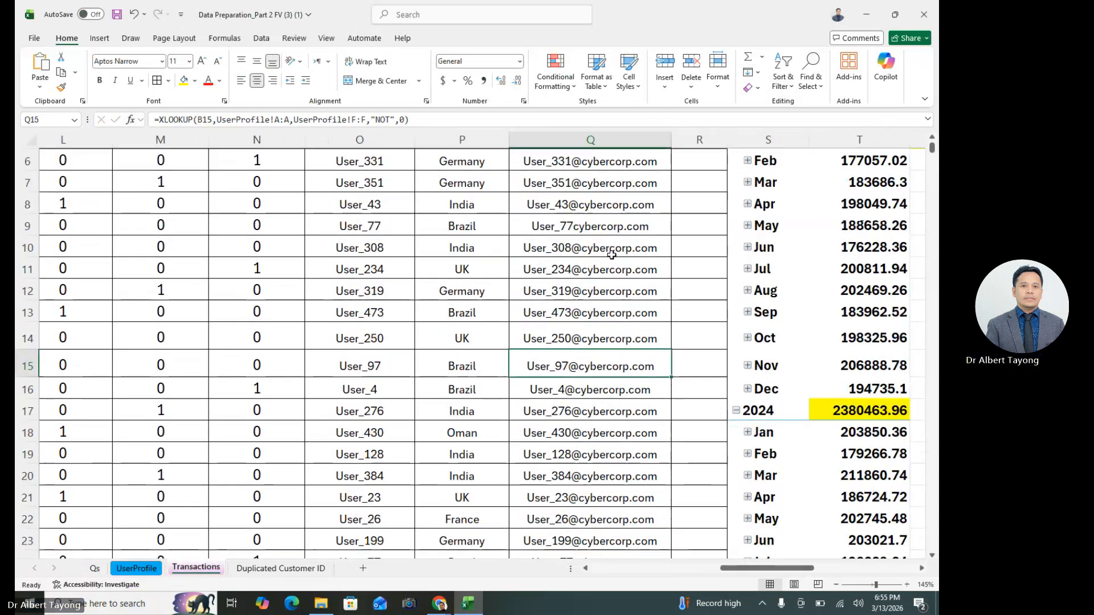
- Add a filter to the Email column Q on the Transactions sheet and undo the accidental column move
{"action": "left_click", "coordinate": [617, 140]}
{"action": "left_click", "coordinate": [792, 85]}
{"action": "left_click", "coordinate": [812, 157]}
{"action": "left_click_drag", "start_coordinate": [671, 188], "coordinate": [706, 205]}
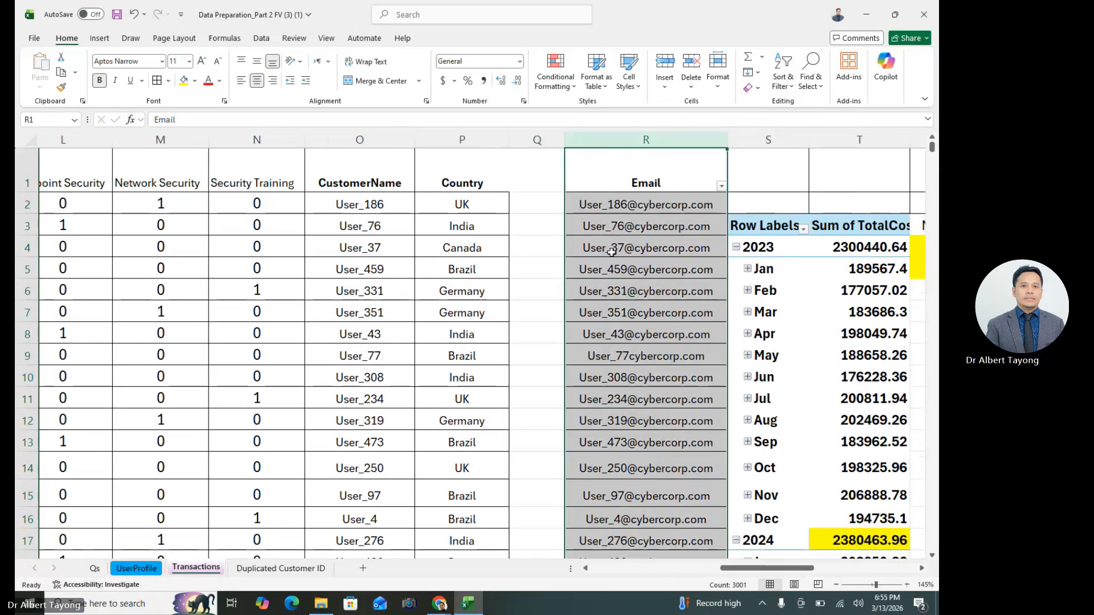
{"action": "left_click", "coordinate": [134, 14]}
- Filter the Transactions Email column to only the last entry in its value list, check the rows, and remove the filter
{"action": "left_click", "coordinate": [665, 186]}
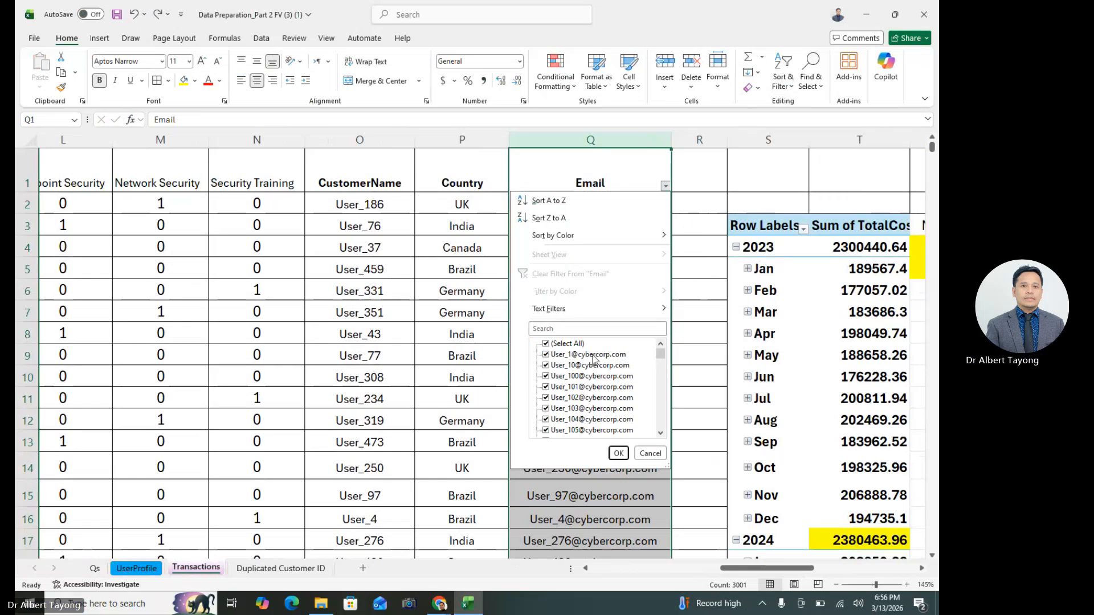
{"action": "left_click", "coordinate": [568, 343]}
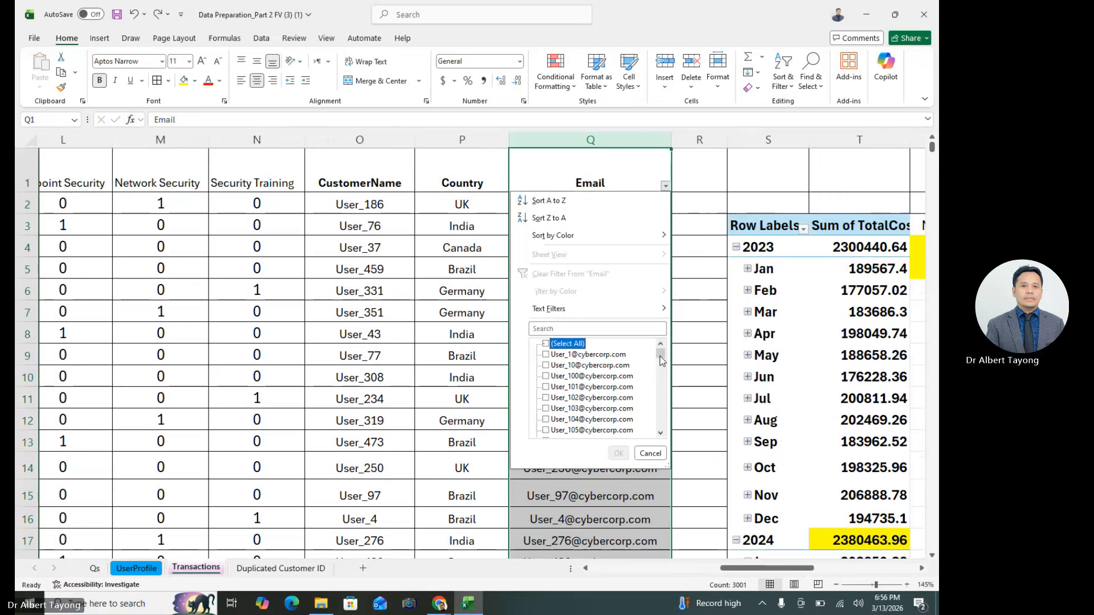
{"action": "left_click_drag", "start_coordinate": [662, 361], "coordinate": [661, 427]}
{"action": "left_click", "coordinate": [564, 430]}
{"action": "left_click", "coordinate": [617, 454]}
{"action": "left_click", "coordinate": [518, 330]}
{"action": "left_click", "coordinate": [785, 86]}
{"action": "left_click", "coordinate": [823, 152]}
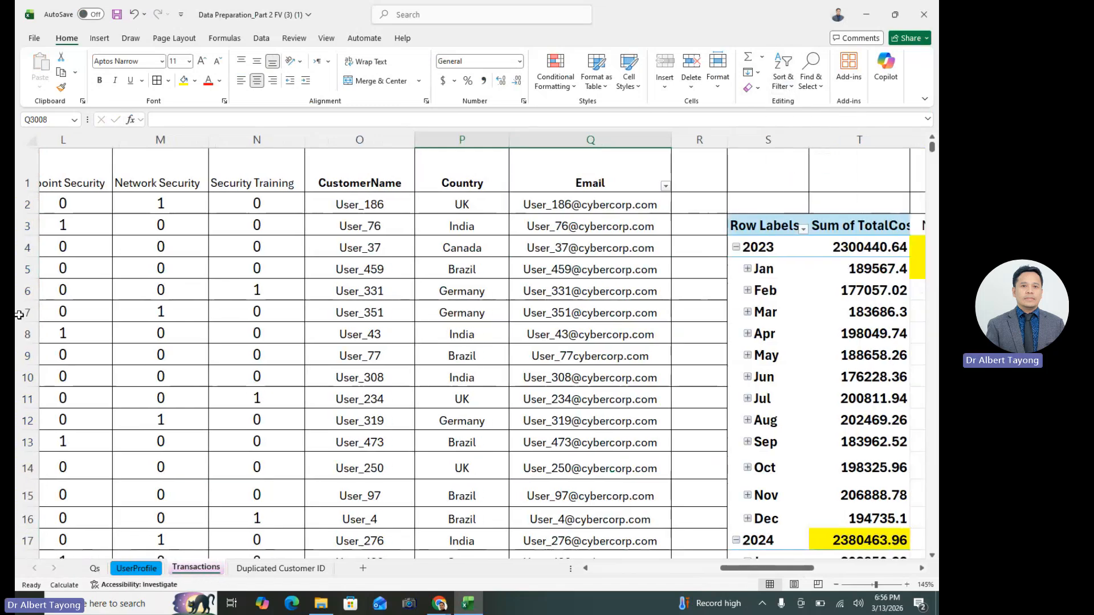
- Reread Part 2 question a) on the Qs sheet about fixing the email column with CONCATENATE
{"action": "left_click", "coordinate": [95, 568]}
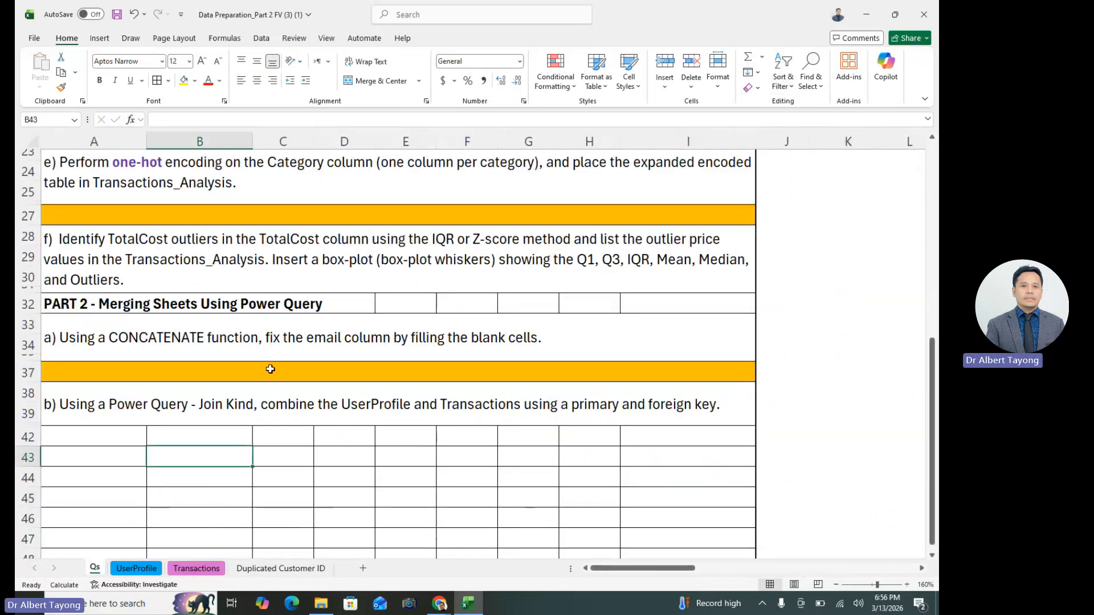
{"action": "left_click", "coordinate": [245, 342]}
{"action": "double_click", "coordinate": [136, 341]}
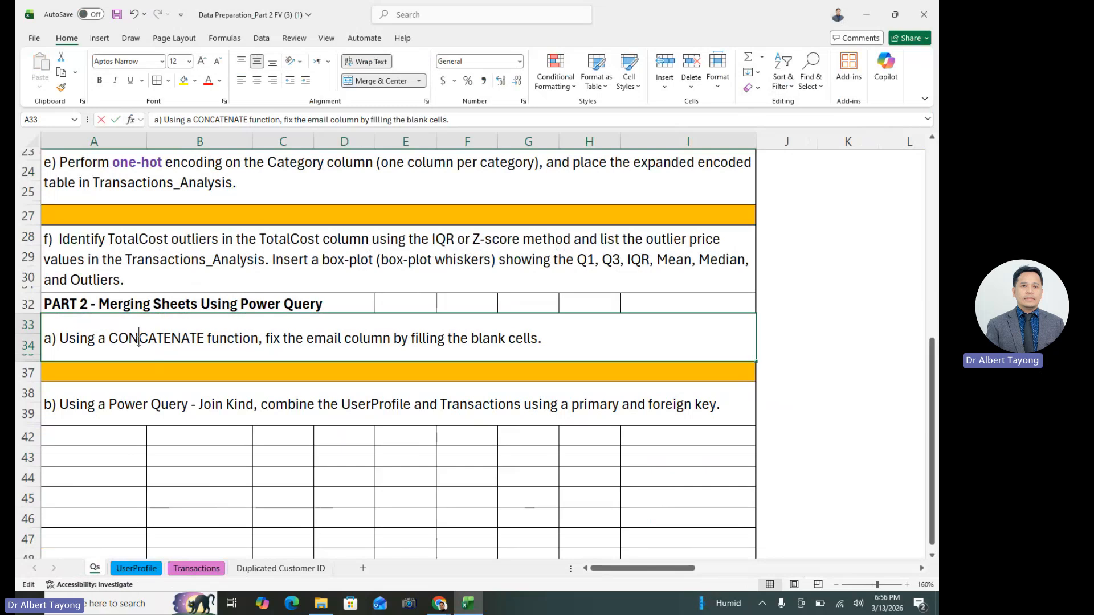
{"action": "left_click_drag", "start_coordinate": [109, 340], "coordinate": [296, 317]}
{"action": "left_click", "coordinate": [357, 432]}
{"action": "left_click", "coordinate": [331, 481]}
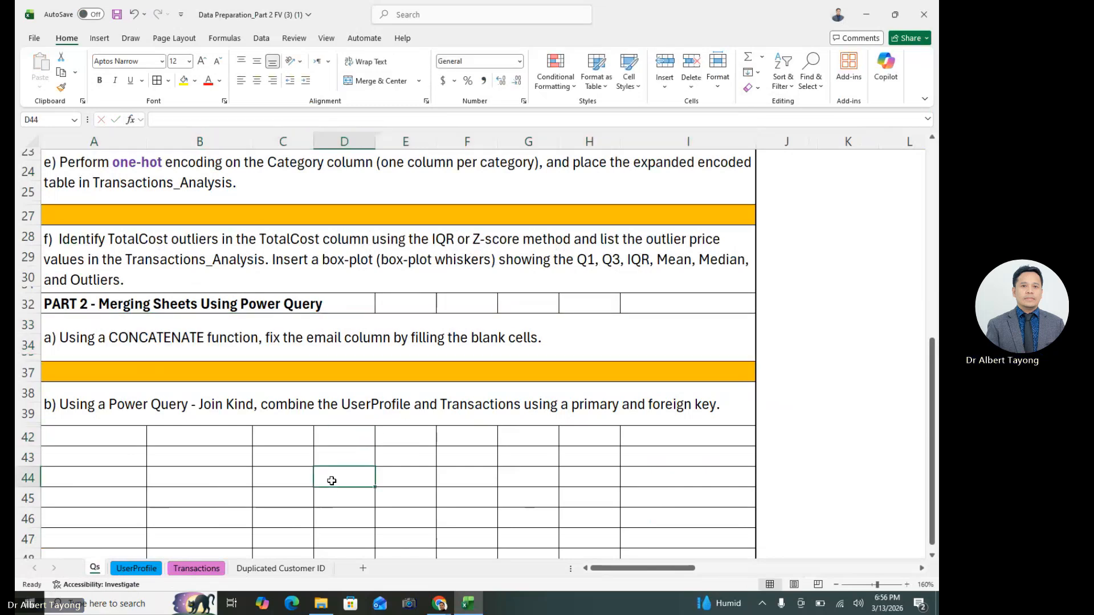
{"action": "left_click", "coordinate": [354, 491]}
{"action": "left_click", "coordinate": [433, 485]}
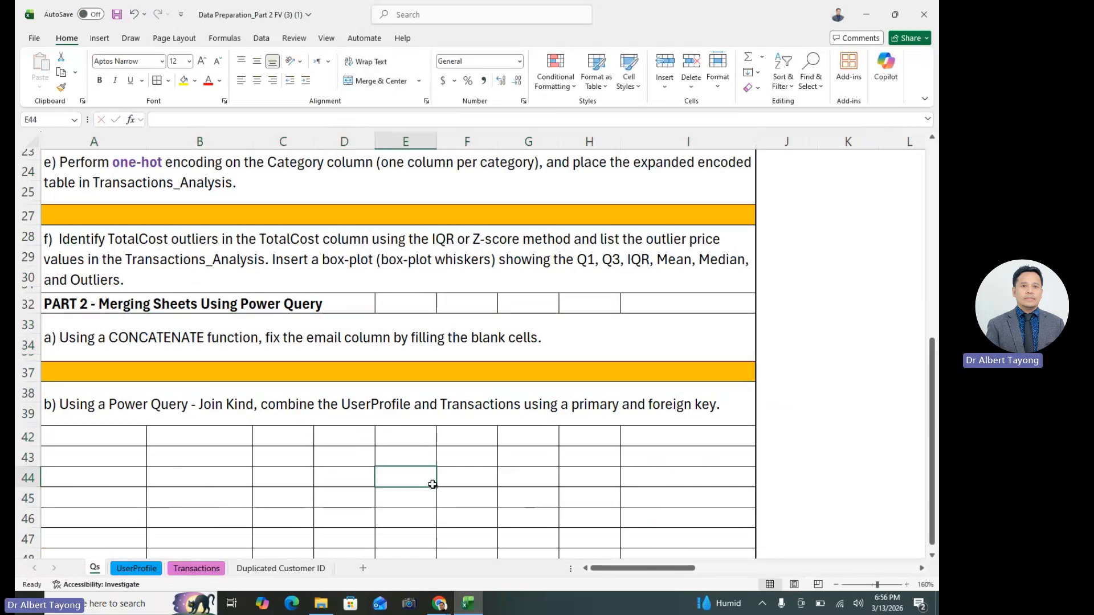
{"action": "left_click", "coordinate": [629, 484]}
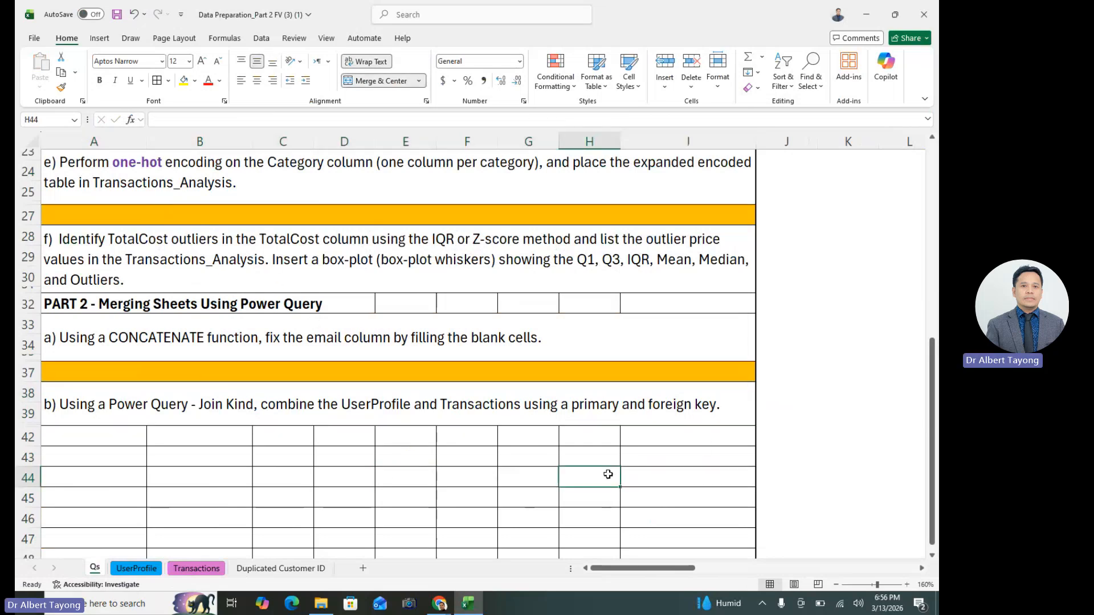
{"action": "left_click", "coordinate": [617, 525]}
{"action": "left_click", "coordinate": [466, 508]}
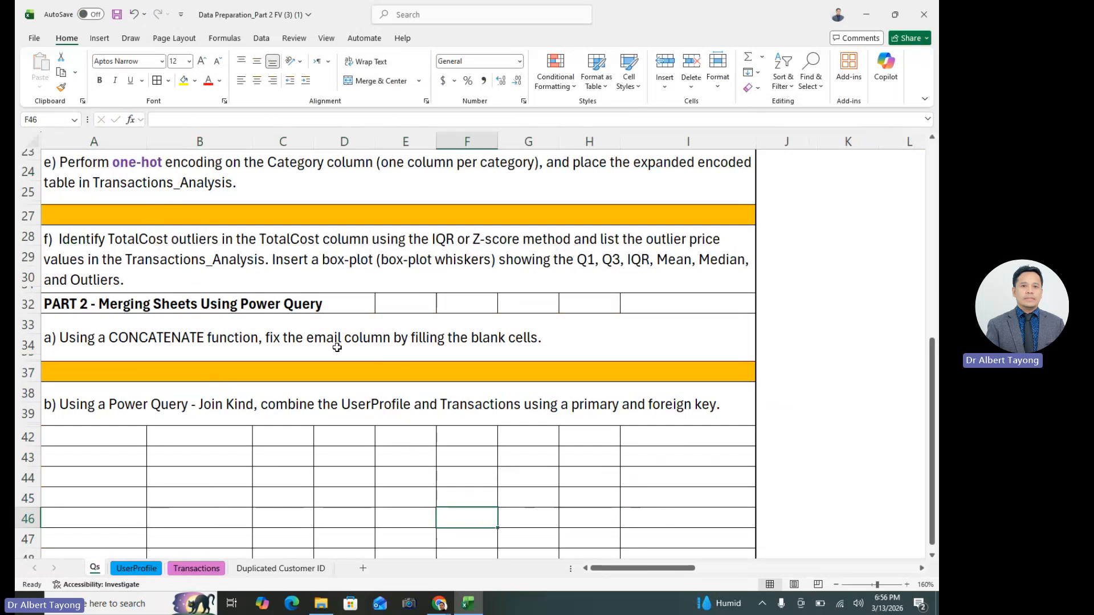
- Read Part 2 question b) on the Qs sheet about joining UserProfile and Transactions, and check the UserProfile sheet
{"action": "left_click", "coordinate": [273, 476]}
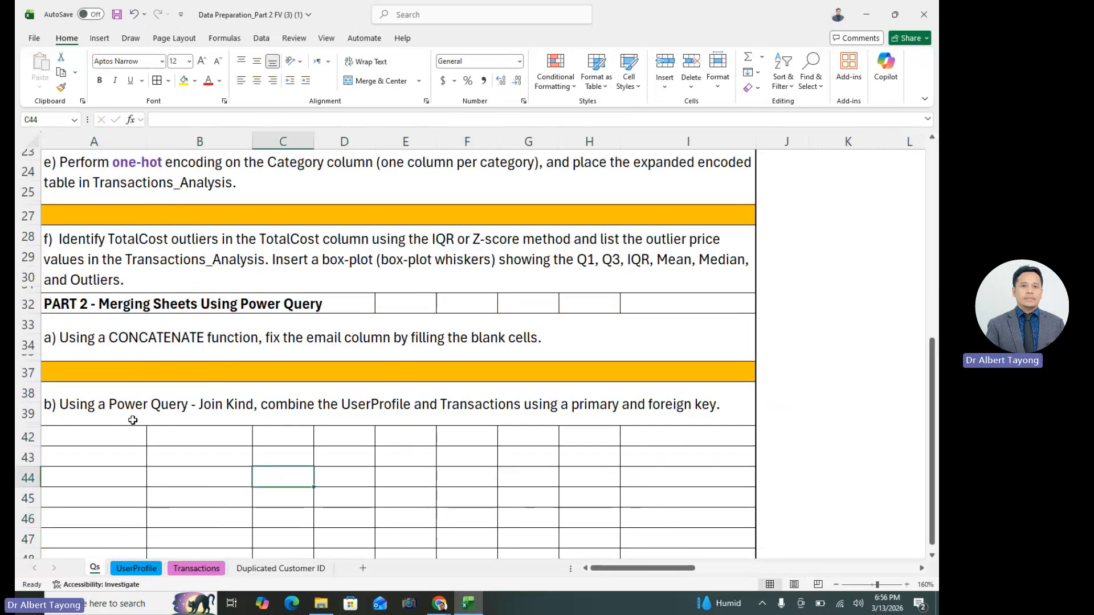
{"action": "left_click", "coordinate": [220, 470]}
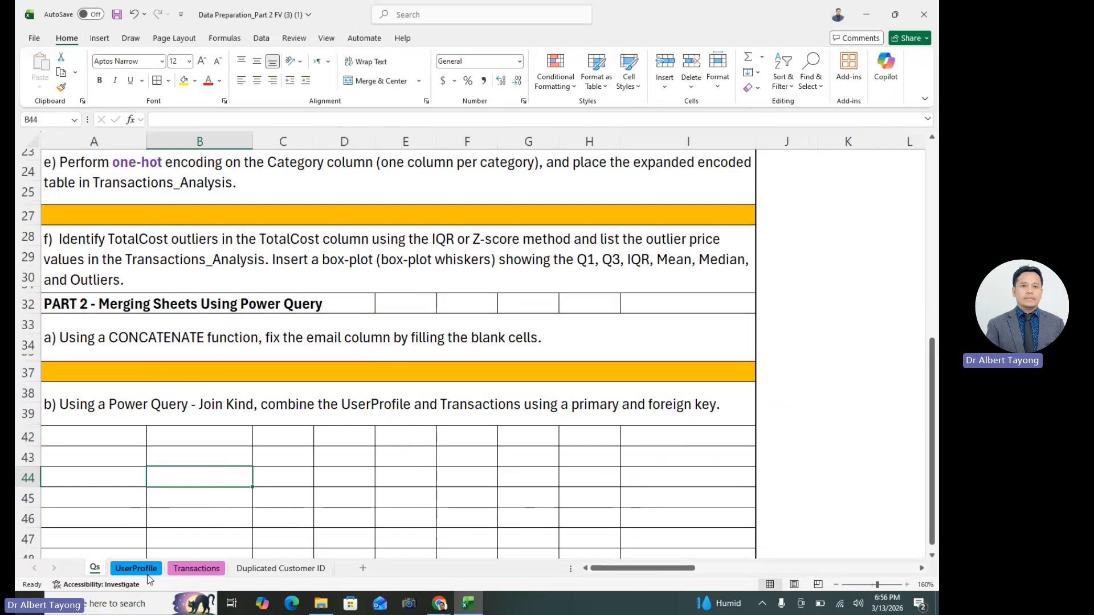
{"action": "left_click", "coordinate": [142, 569]}
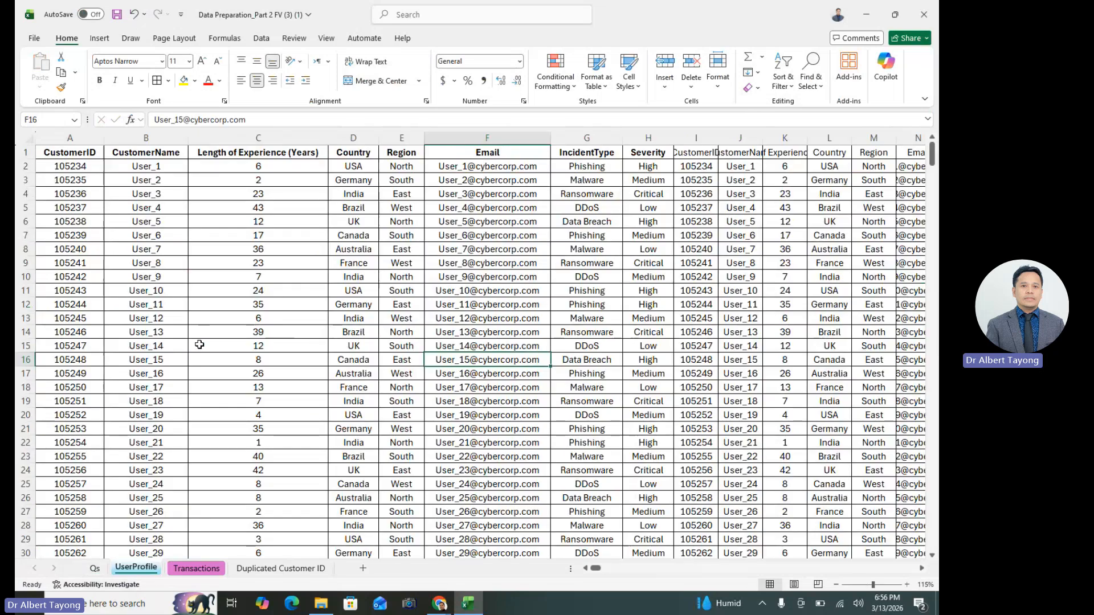
- View the original columns on the Transactions sheet and select columns A to G, from OrderID to Adjusted TotalCost
{"action": "left_click", "coordinate": [207, 570]}
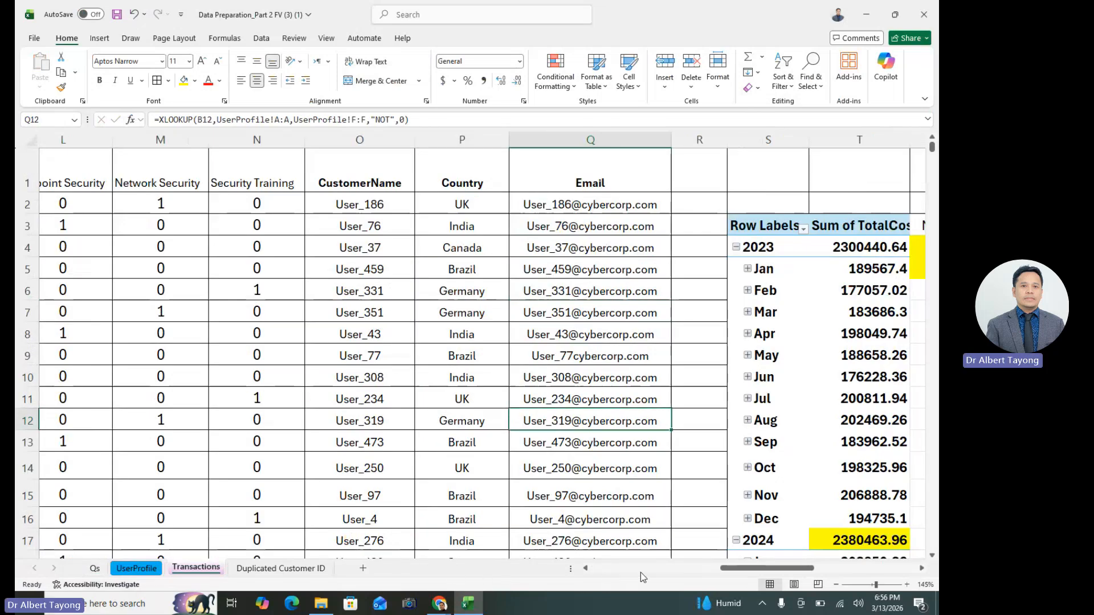
{"action": "left_click_drag", "start_coordinate": [735, 568], "coordinate": [508, 594]}
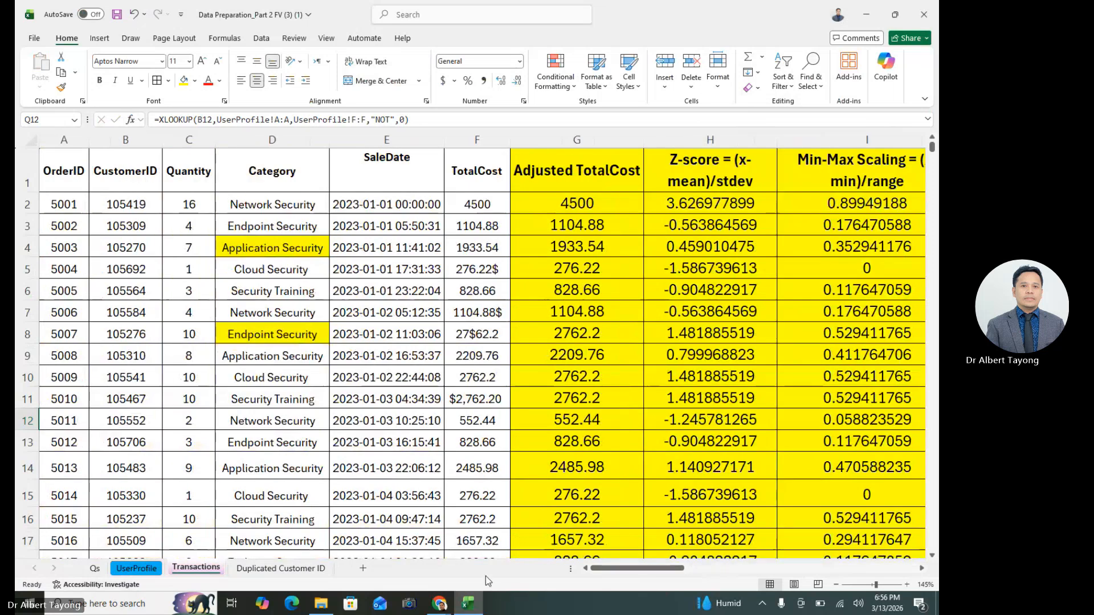
{"action": "left_click", "coordinate": [590, 317]}
{"action": "left_click", "coordinate": [359, 304]}
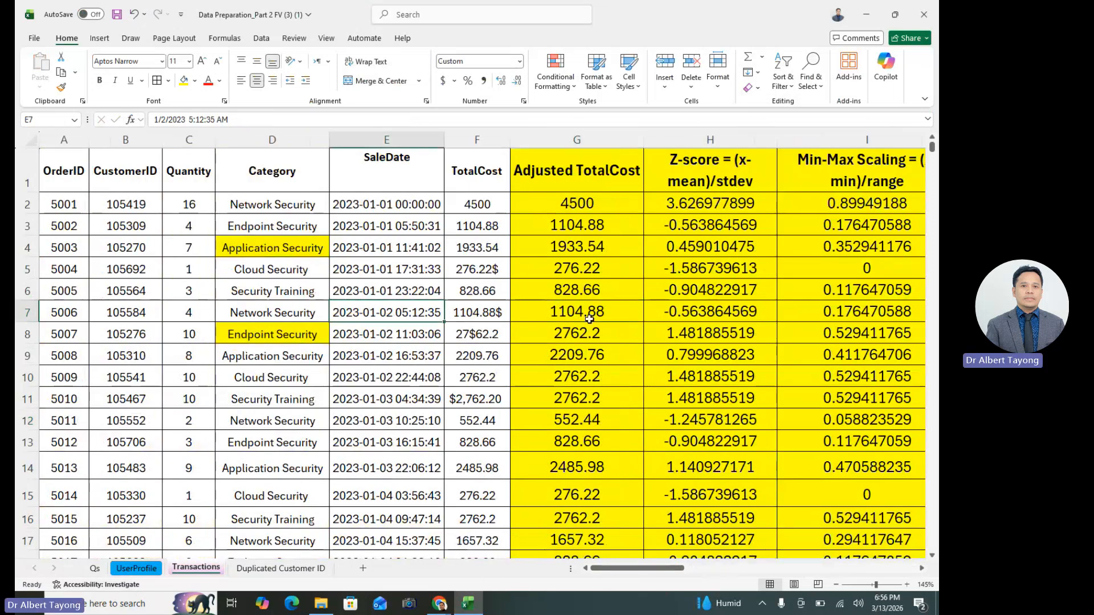
{"action": "left_click", "coordinate": [577, 398]}
{"action": "left_click_drag", "start_coordinate": [597, 140], "coordinate": [81, 204]}
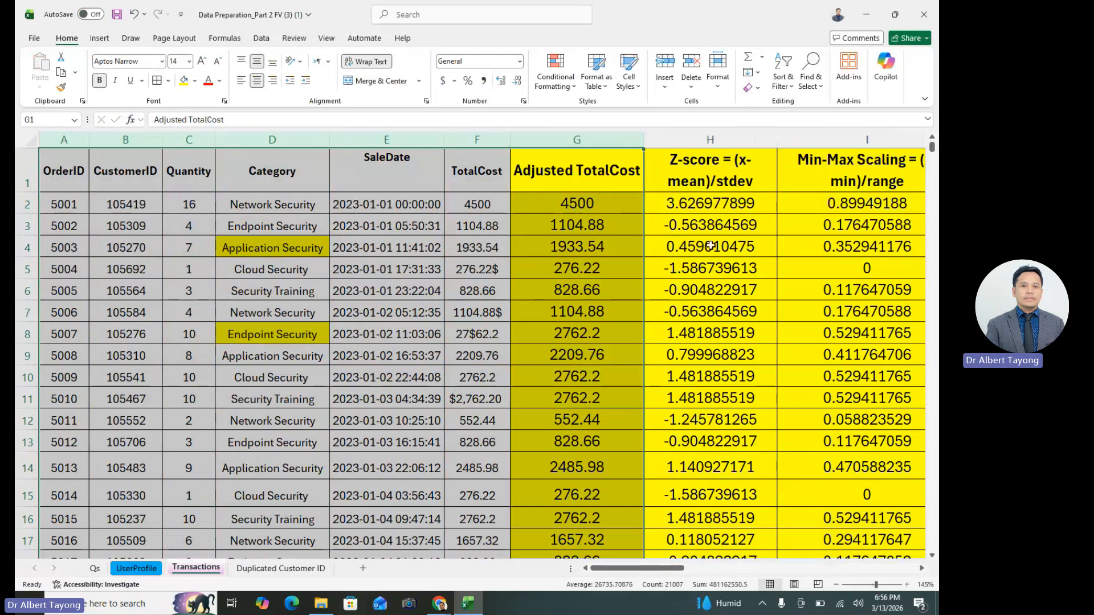
- Examine the Transactions header row from the Z-score column across the scaling and one-hot category columns and back
{"action": "left_click", "coordinate": [723, 153]}
{"action": "key", "text": "Right"}
{"action": "key", "text": "Right"}
{"action": "key", "text": "Right"}
{"action": "key", "text": "Right"}
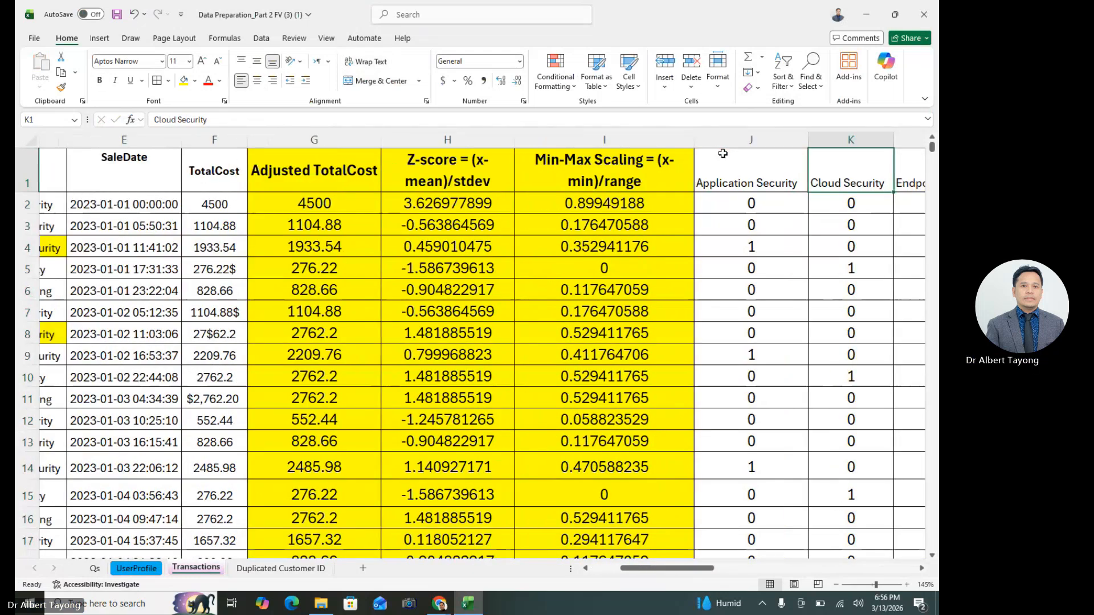
{"action": "key", "text": "Left"}
{"action": "key", "text": "Left"}
{"action": "key", "text": "Left"}
{"action": "key", "text": "Left"}
{"action": "key", "text": "Left"}
{"action": "key", "text": "Left"}
{"action": "key", "text": "Left"}
{"action": "key", "text": "Left"}
{"action": "key", "text": "Left"}
{"action": "key", "text": "Left"}
{"action": "key", "text": "Left"}
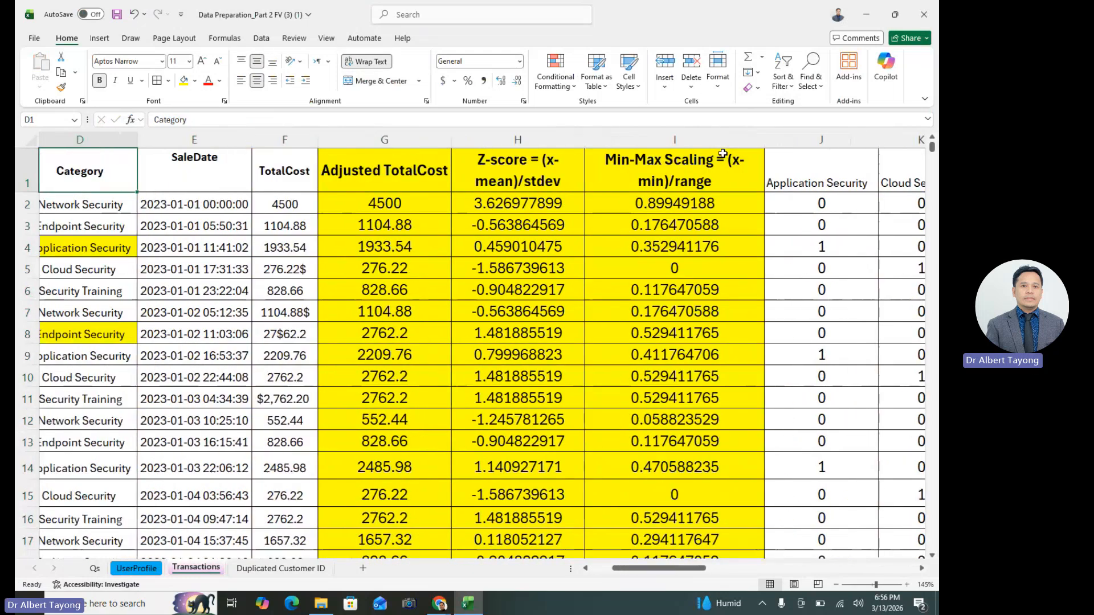
- Examine the first rows of the OrderID to Adjusted TotalCost columns on the Transactions sheet
{"action": "left_click", "coordinate": [605, 221]}
{"action": "key", "text": "ctrl+Up"}
{"action": "left_click_drag", "start_coordinate": [585, 177], "coordinate": [642, 409]}
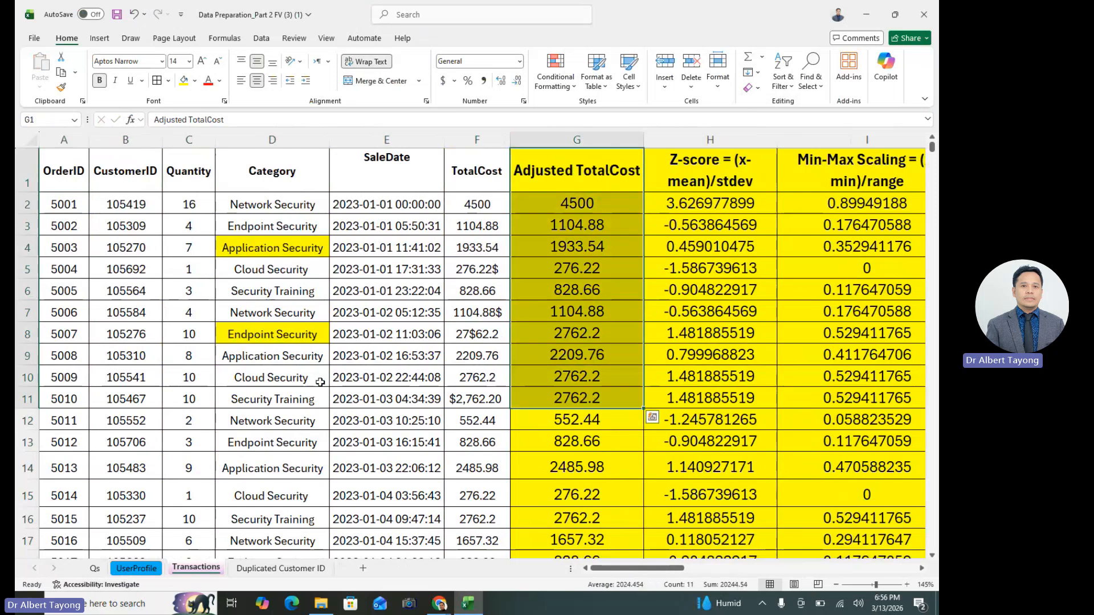
{"action": "left_click", "coordinate": [188, 399]}
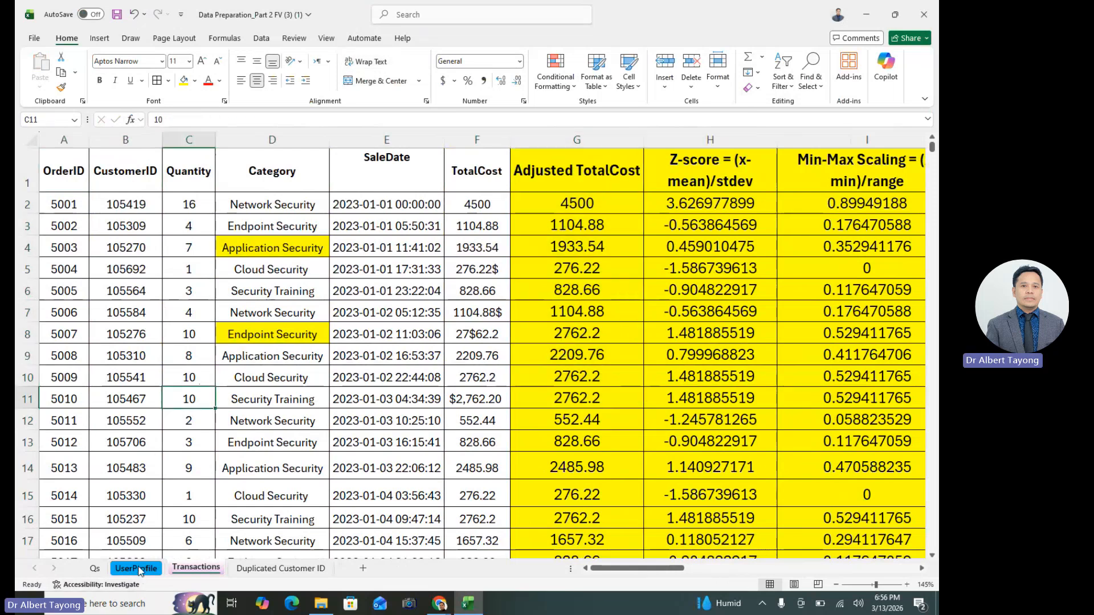
- Delete the repeated columns I through BS on the UserProfile sheet
{"action": "left_click", "coordinate": [137, 569]}
{"action": "left_click_drag", "start_coordinate": [596, 571], "coordinate": [16, 579]}
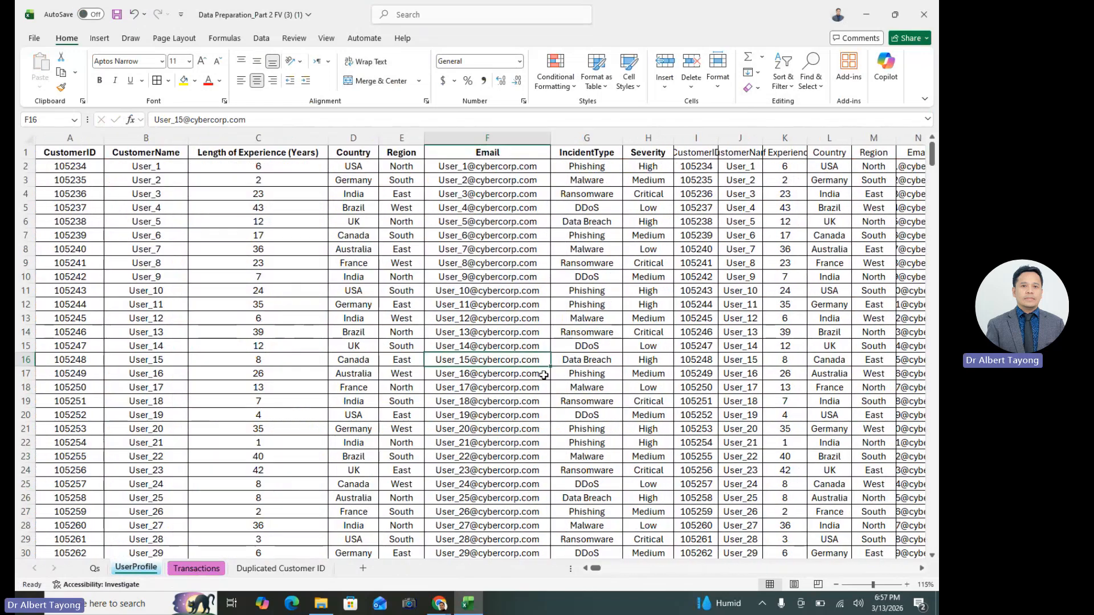
{"action": "left_click", "coordinate": [735, 182]}
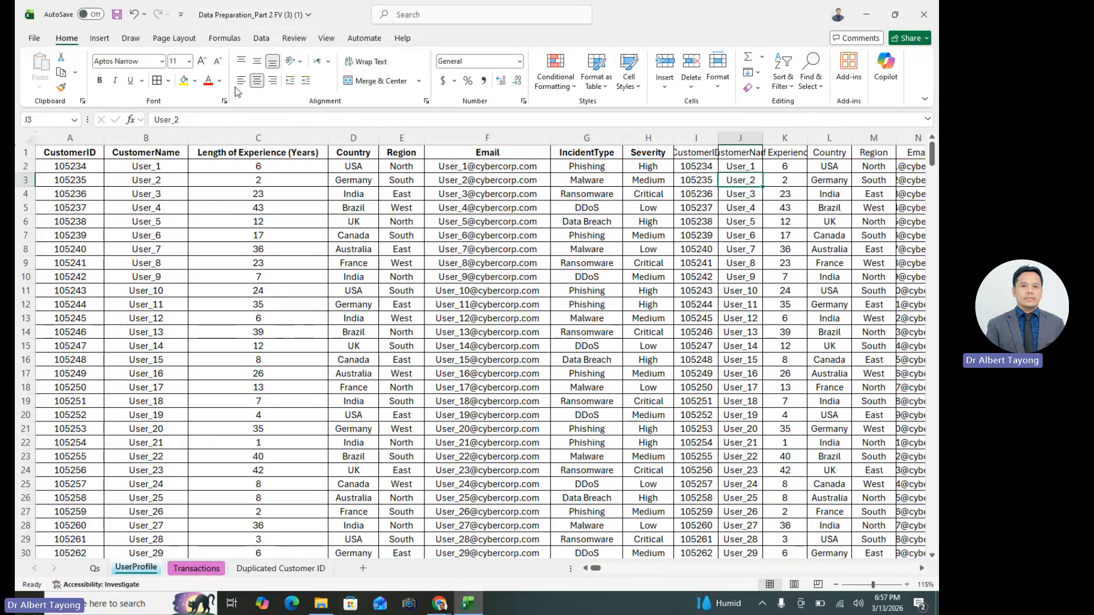
{"action": "left_click", "coordinate": [135, 15]}
{"action": "left_click", "coordinate": [147, 569]}
{"action": "left_click", "coordinate": [587, 207]}
{"action": "left_click", "coordinate": [688, 194]}
{"action": "left_click", "coordinate": [727, 275]}
{"action": "left_click", "coordinate": [539, 272]}
{"action": "left_click_drag", "start_coordinate": [696, 138], "coordinate": [937, 302]}
{"action": "right_click", "coordinate": [636, 283]}
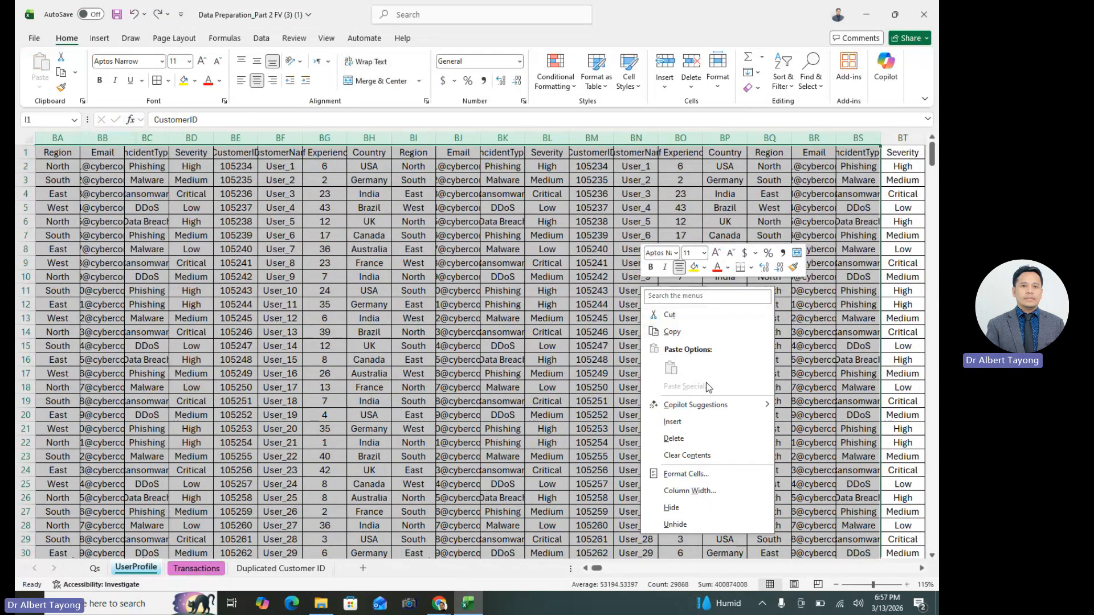
{"action": "left_click", "coordinate": [680, 439]}
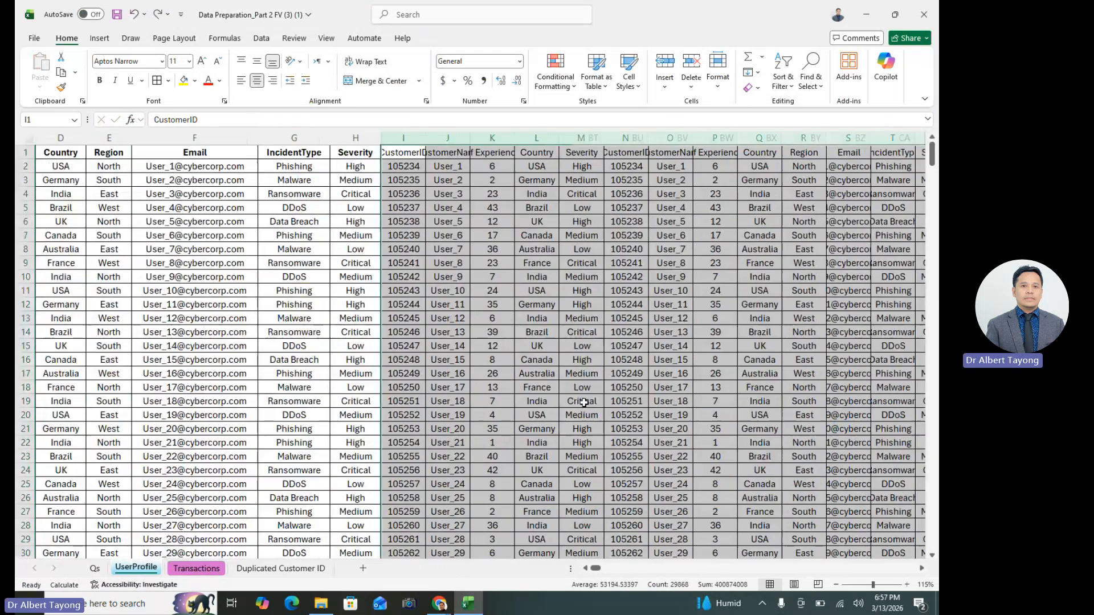
- Check the duplicate columns remaining on the UserProfile sheet and widen the CustomerID column J
{"action": "left_click", "coordinate": [582, 400]}
{"action": "mouse_move", "coordinate": [670, 333]}
{"action": "left_mouse_down"}
{"action": "mouse_move", "coordinate": [654, 479]}
{"action": "mouse_move", "coordinate": [659, 176]}
{"action": "mouse_move", "coordinate": [670, 318]}
{"action": "left_mouse_up"}
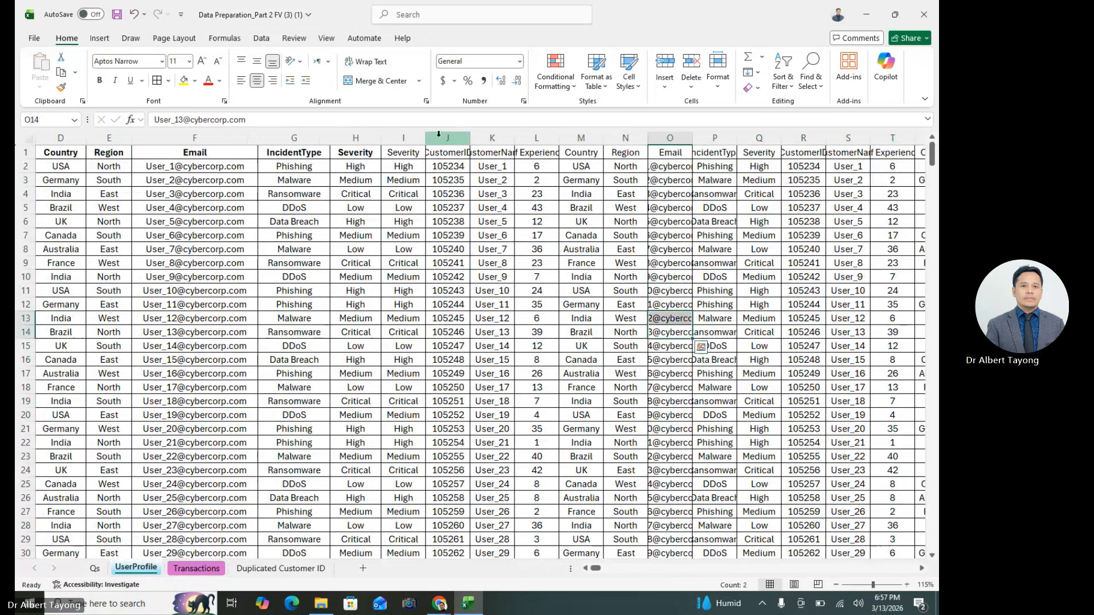
{"action": "left_click", "coordinate": [399, 180]}
{"action": "left_click", "coordinate": [403, 138]}
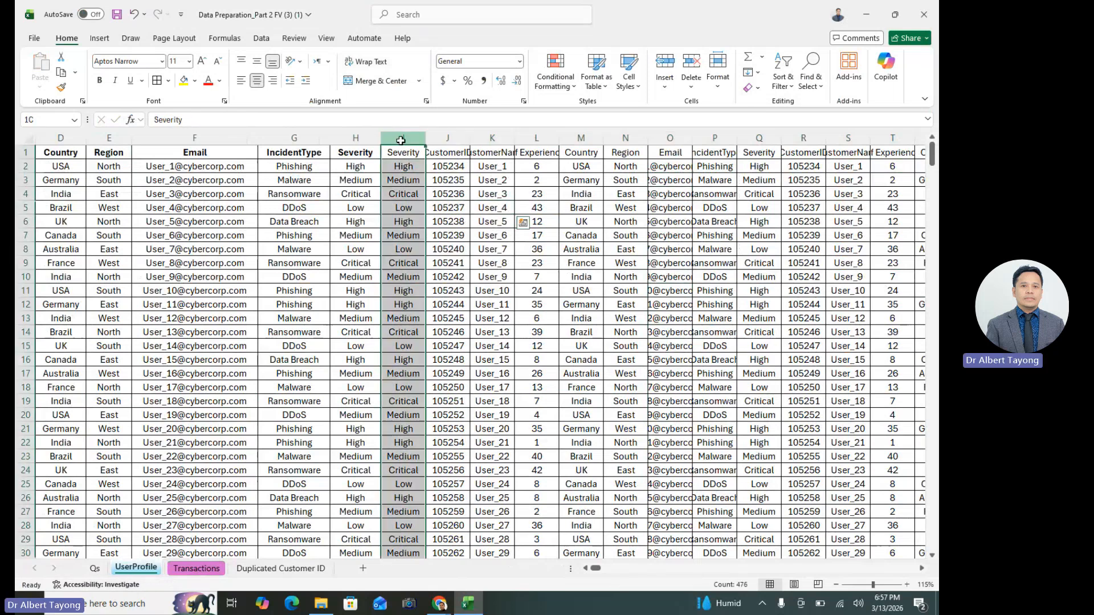
{"action": "left_click", "coordinate": [450, 138]}
{"action": "right_click", "coordinate": [451, 139]}
{"action": "left_click", "coordinate": [502, 270]}
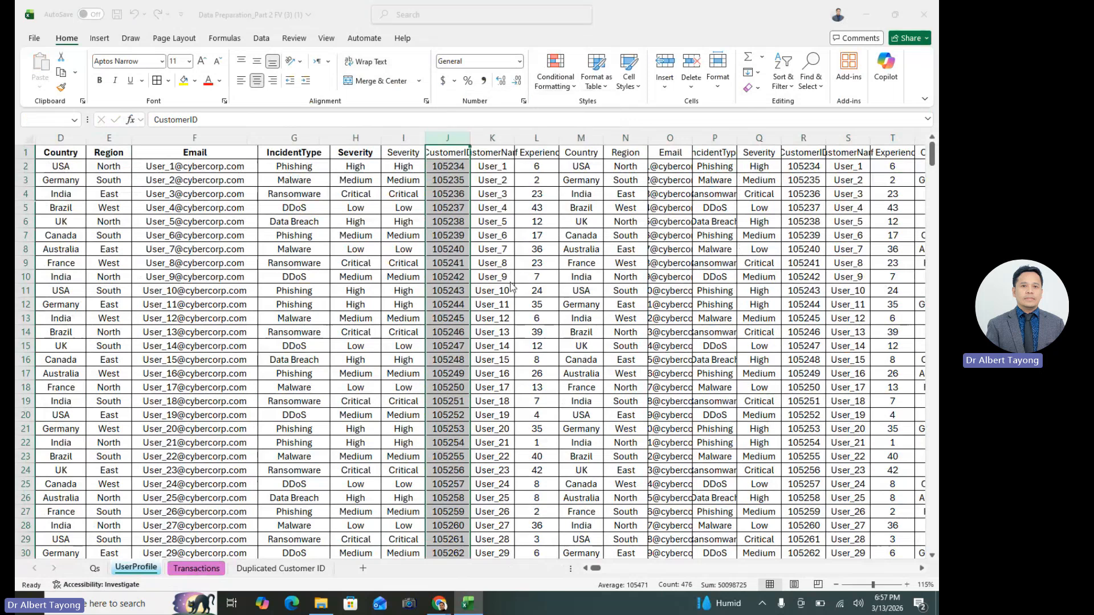
{"action": "left_click", "coordinate": [554, 355]}
{"action": "left_click_drag", "start_coordinate": [467, 144], "coordinate": [518, 144]}
{"action": "left_click", "coordinate": [472, 208]}
{"action": "left_click", "coordinate": [701, 309]}
{"action": "left_click", "coordinate": [478, 235]}
{"action": "left_click", "coordinate": [473, 139]}
{"action": "left_click", "coordinate": [541, 319]}
{"action": "left_click", "coordinate": [534, 288]}
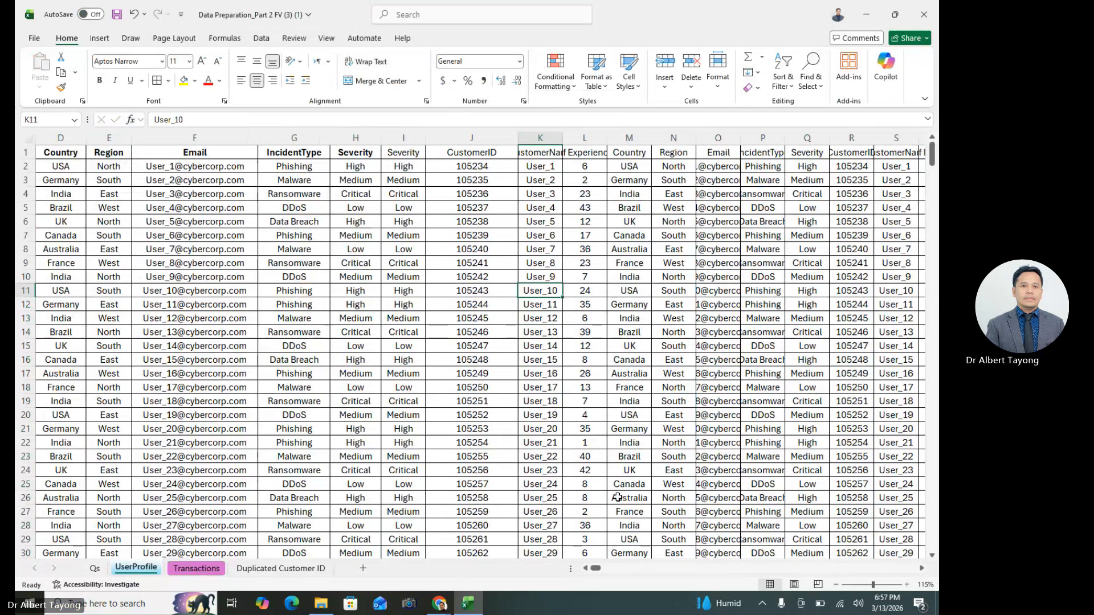
- Fill columns A to I of the UserProfile sheet with yellow
{"action": "left_click_drag", "start_coordinate": [403, 138], "coordinate": [27, 195]}
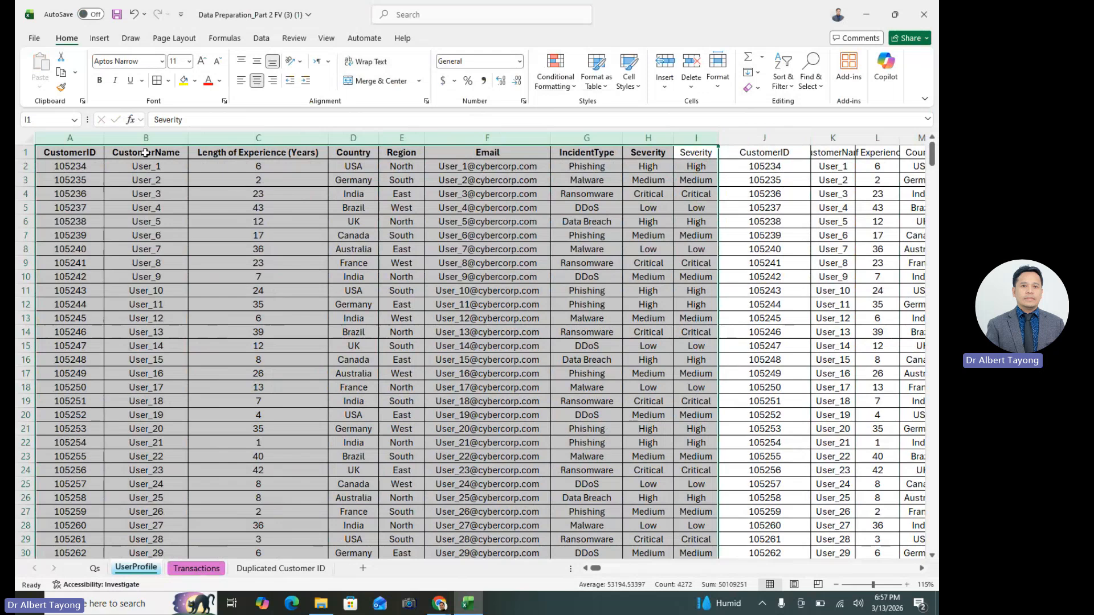
{"action": "left_click", "coordinate": [183, 82]}
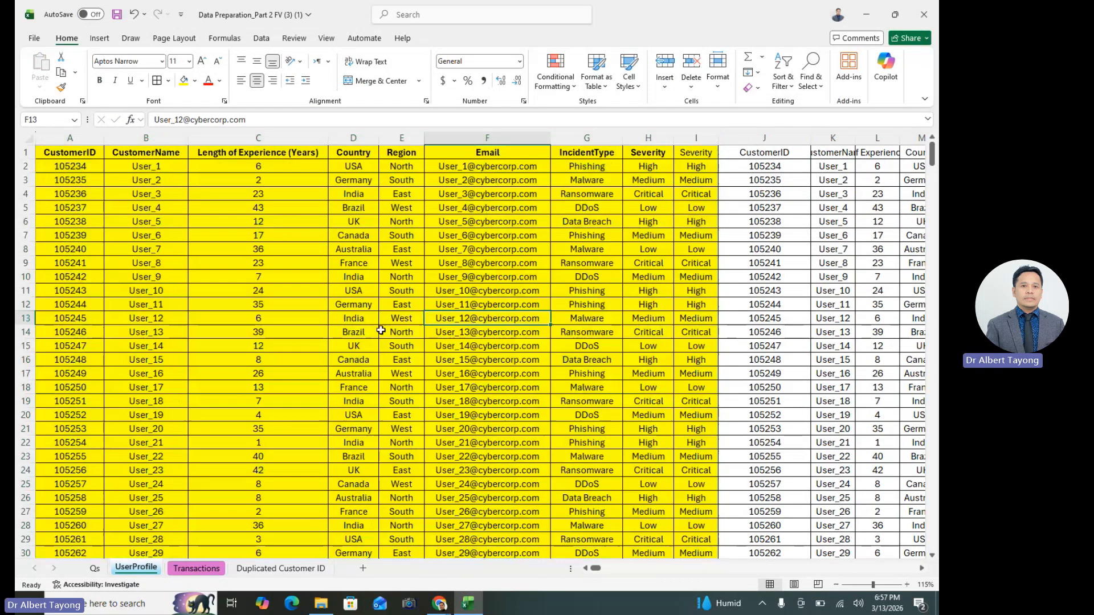
- Review which Transactions columns belong in the merge, from OrderID to Adjusted TotalCost
{"action": "left_click", "coordinate": [196, 568]}
{"action": "left_click", "coordinate": [575, 268]}
{"action": "left_click", "coordinate": [600, 137]}
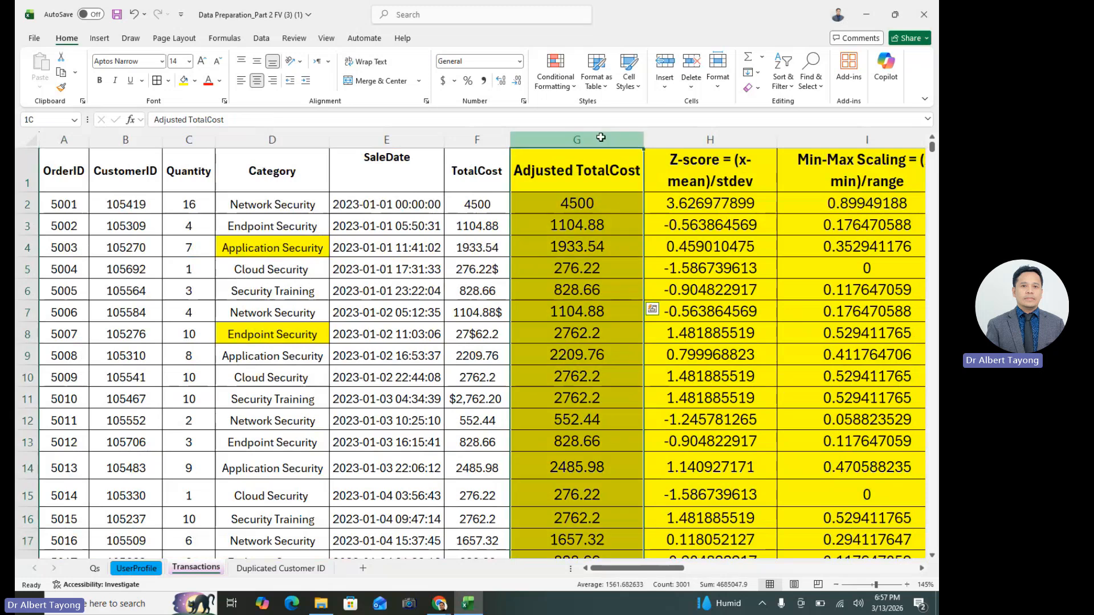
{"action": "left_click_drag", "start_coordinate": [250, 162], "coordinate": [48, 221]}
{"action": "left_click", "coordinate": [312, 346]}
{"action": "left_click", "coordinate": [343, 393]}
- Reread Part 2 question b) on the Qs sheet about the Power Query join using a primary and foreign key
{"action": "left_click", "coordinate": [94, 568]}
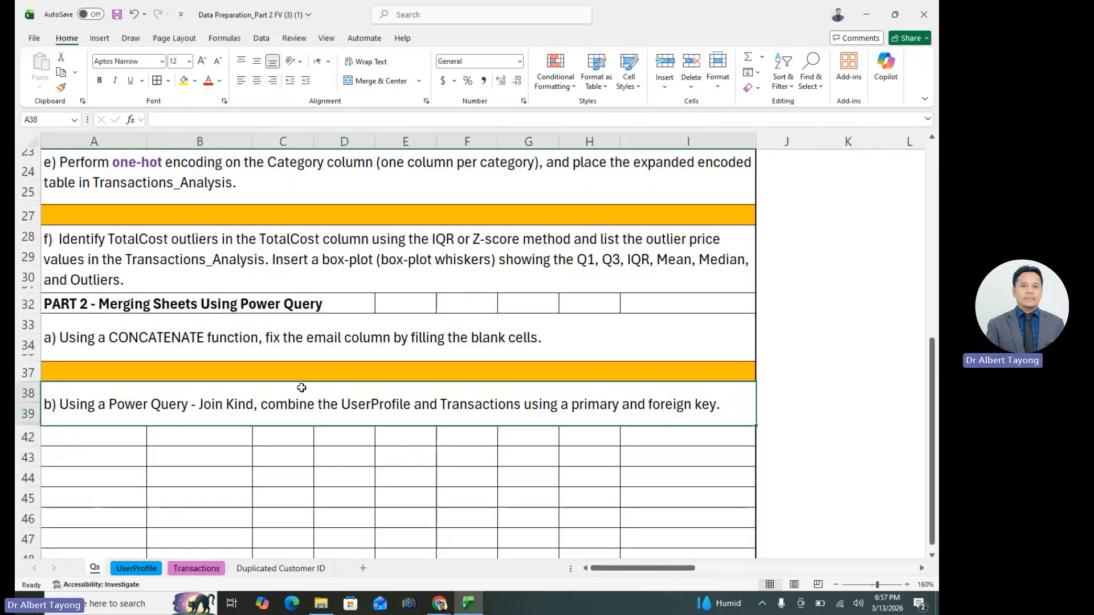
{"action": "left_click", "coordinate": [469, 496]}
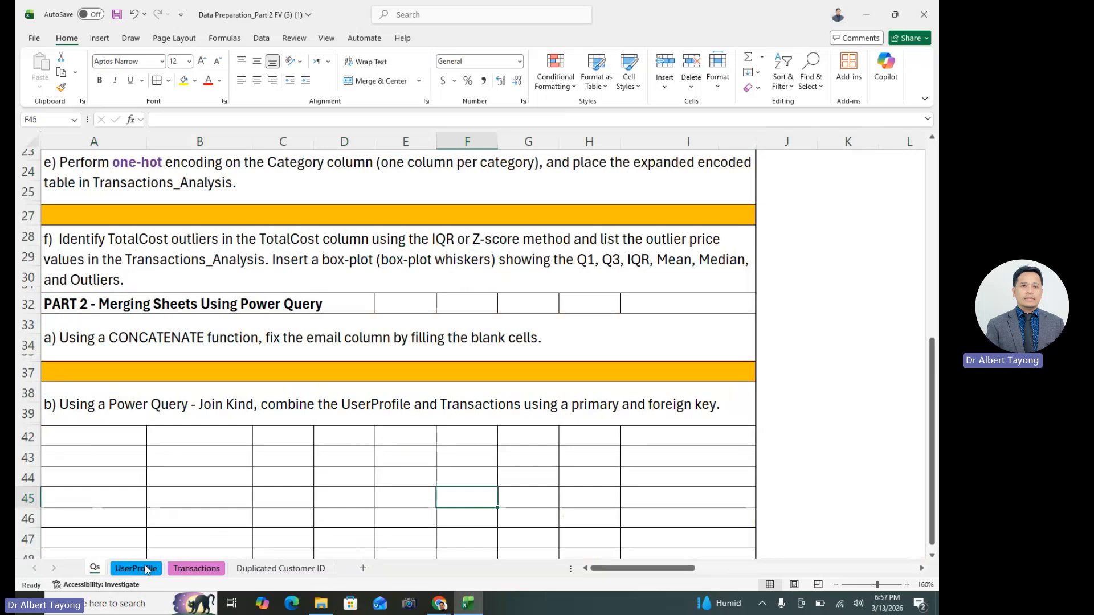
{"action": "left_click", "coordinate": [466, 408]}
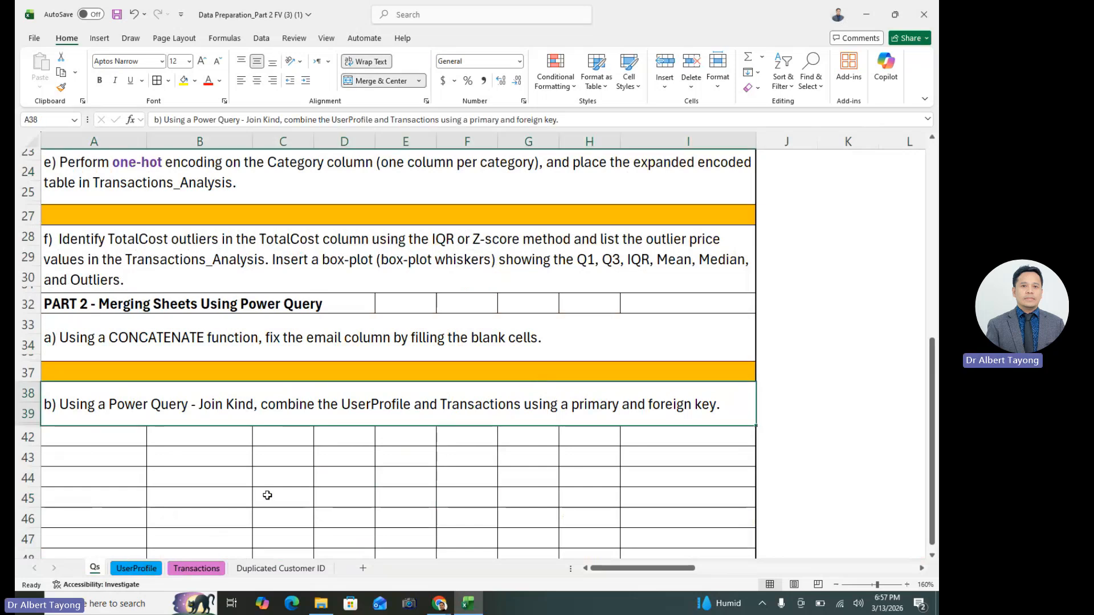
{"action": "left_click", "coordinate": [350, 453]}
{"action": "left_click", "coordinate": [245, 471]}
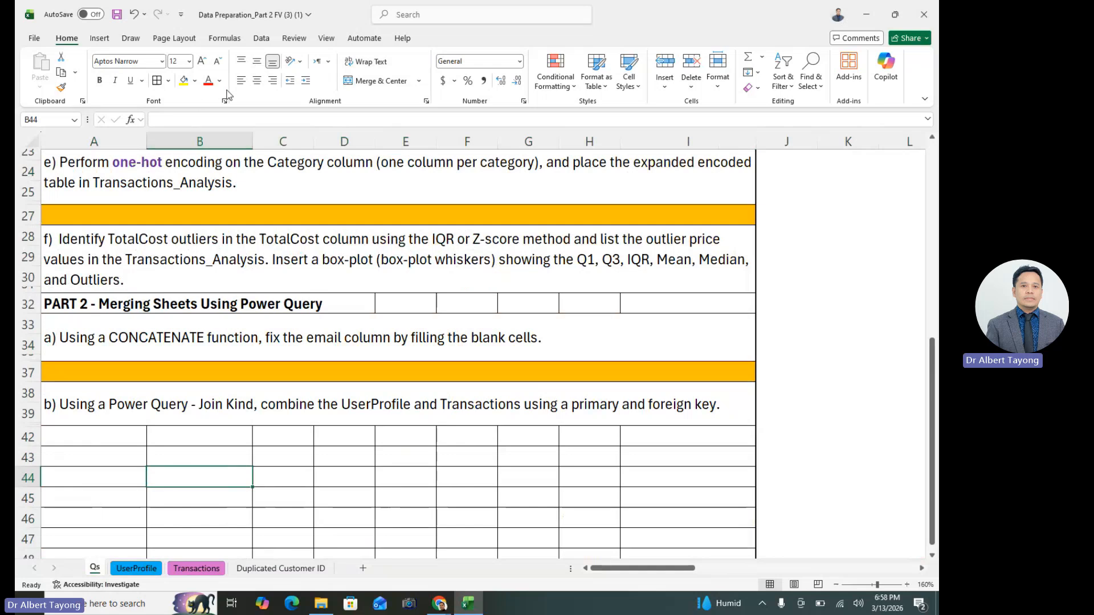
- Load the UserProfile range A1:I476 into Power Query as a table with headers
{"action": "left_click", "coordinate": [266, 39]}
{"action": "left_click", "coordinate": [261, 358]}
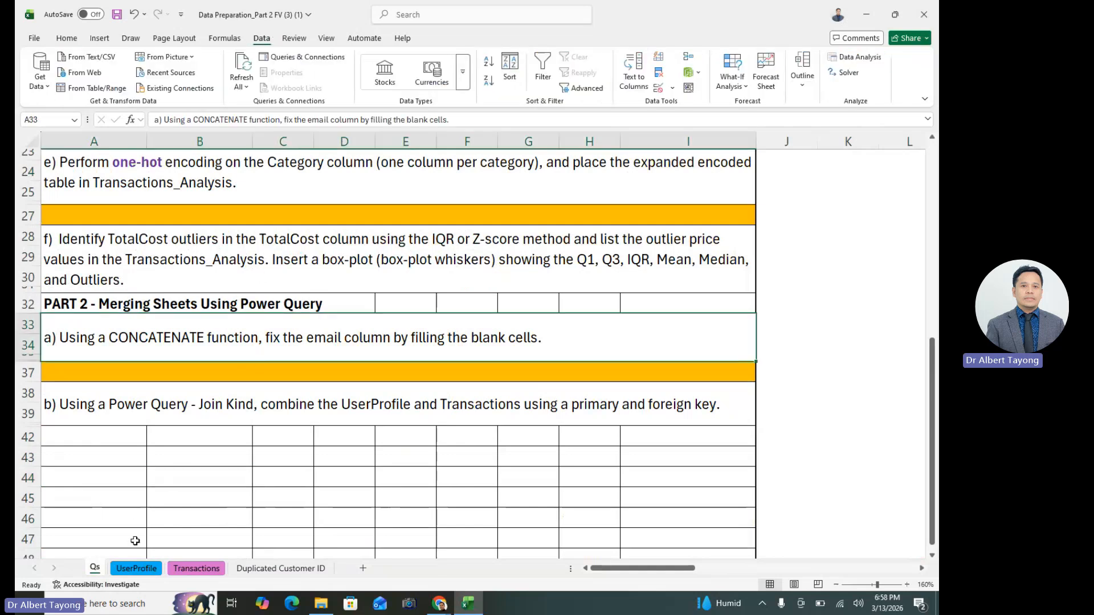
{"action": "left_click", "coordinate": [136, 568]}
{"action": "left_click_drag", "start_coordinate": [70, 152], "coordinate": [706, 156]}
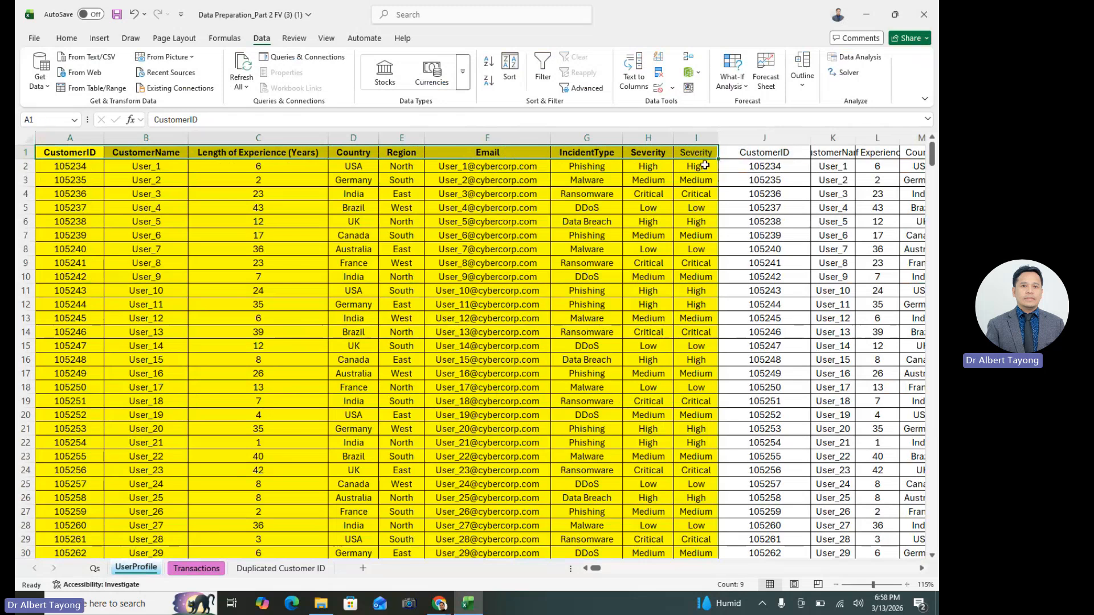
{"action": "key", "text": "ctrl+shift+Down"}
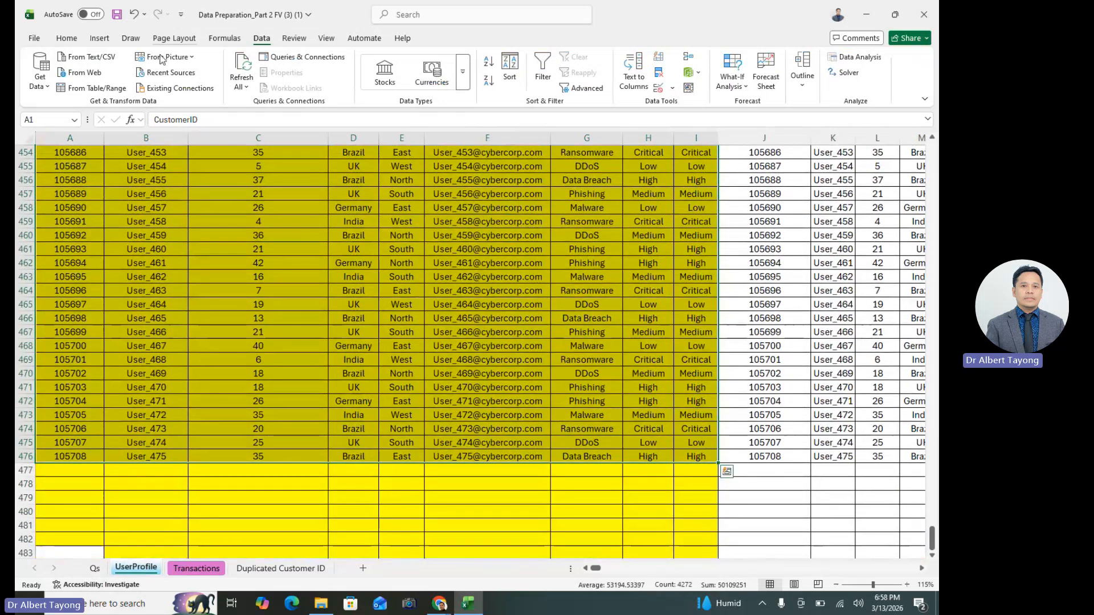
{"action": "left_click", "coordinate": [50, 57]}
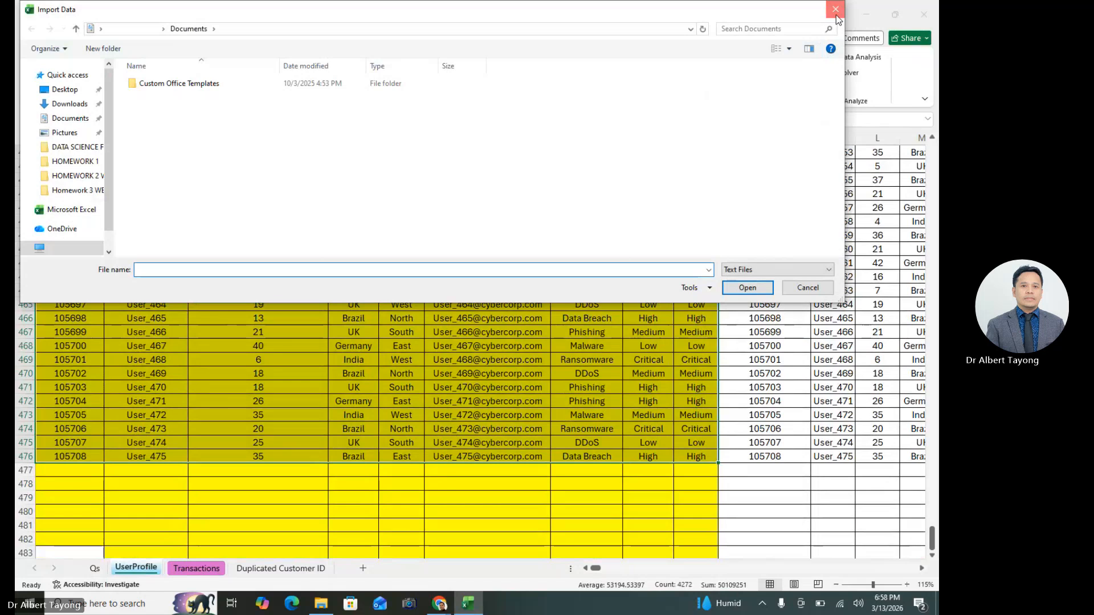
{"action": "left_click", "coordinate": [836, 8]}
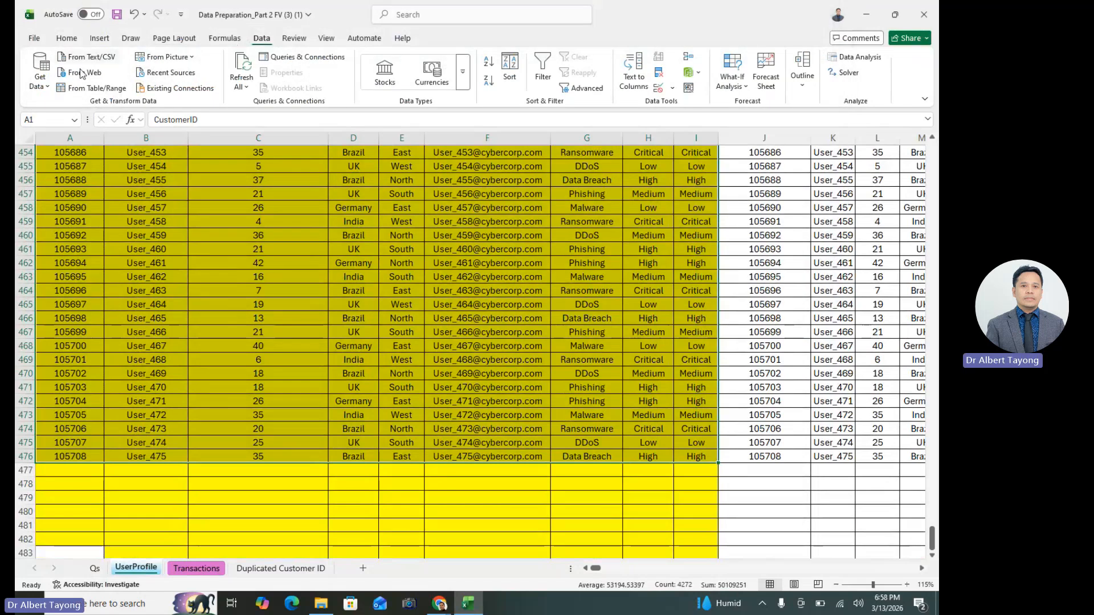
{"action": "left_click", "coordinate": [42, 77]}
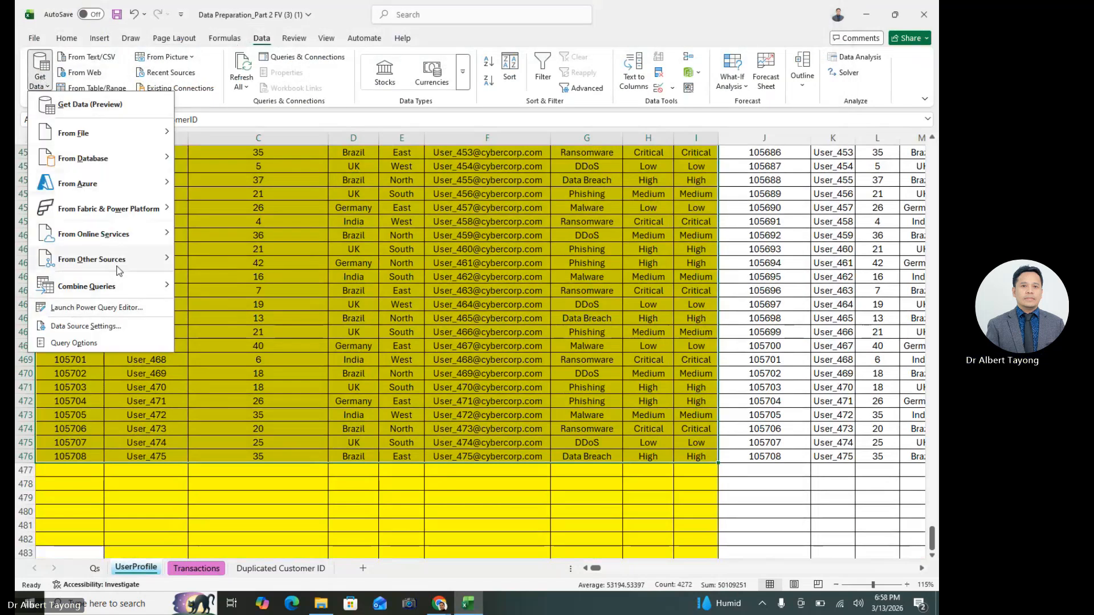
{"action": "mouse_move", "coordinate": [122, 265]}
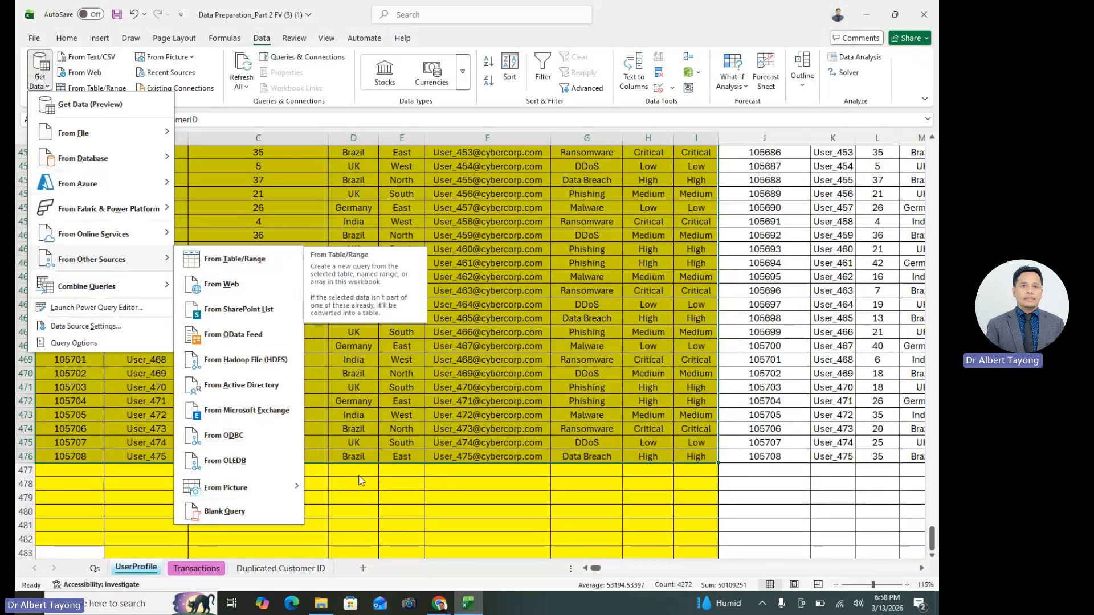
{"action": "left_click", "coordinate": [237, 259]}
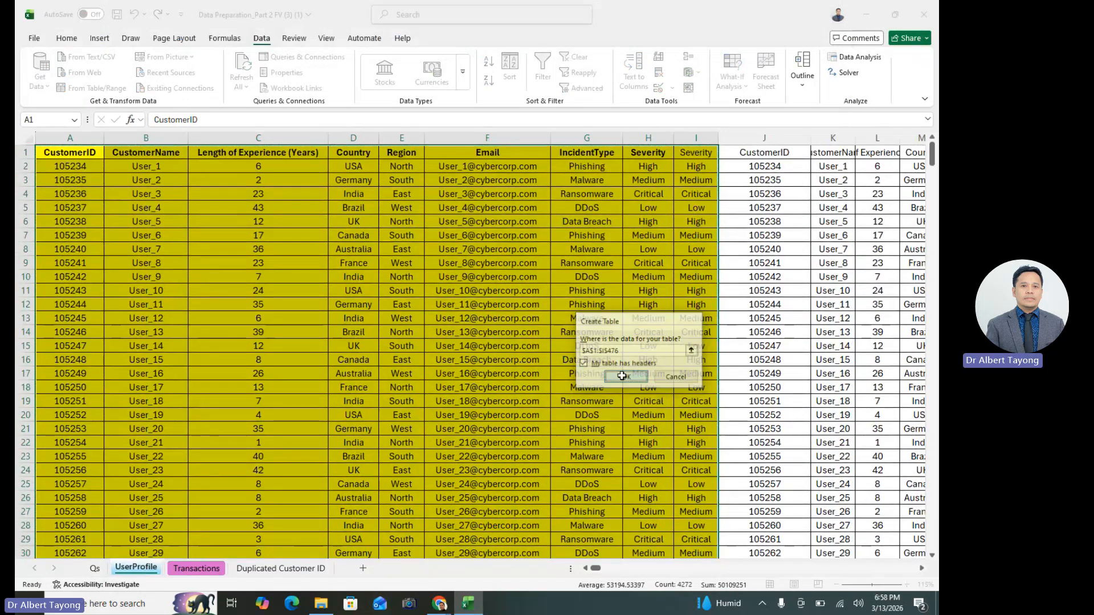
{"action": "left_click", "coordinate": [622, 375]}
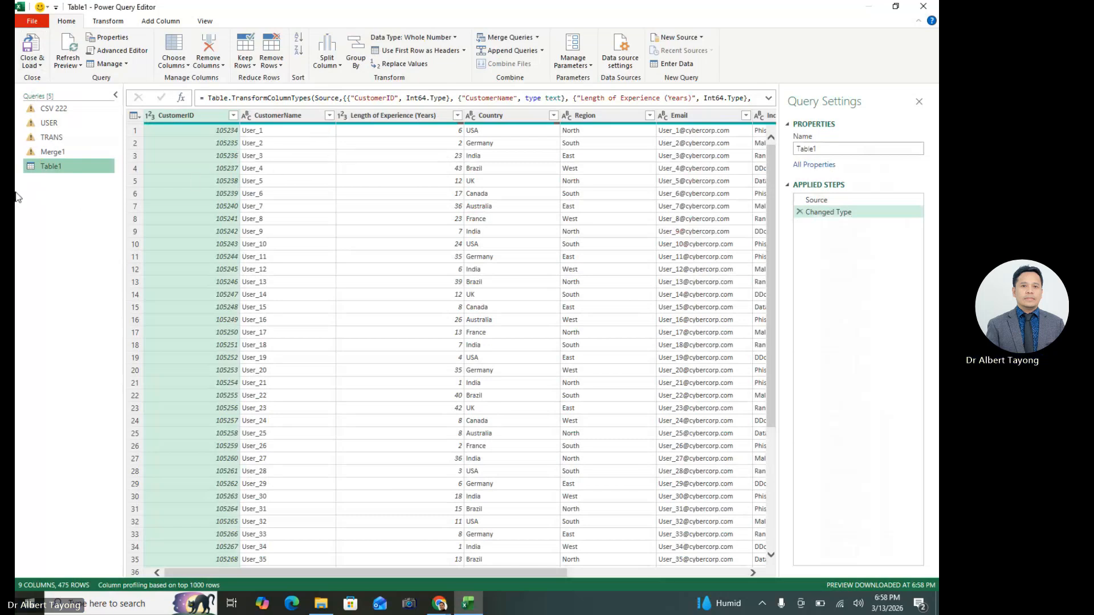
- Load the UserProfile data query from the Power Query Editor into a new worksheet
{"action": "left_click", "coordinate": [29, 66]}
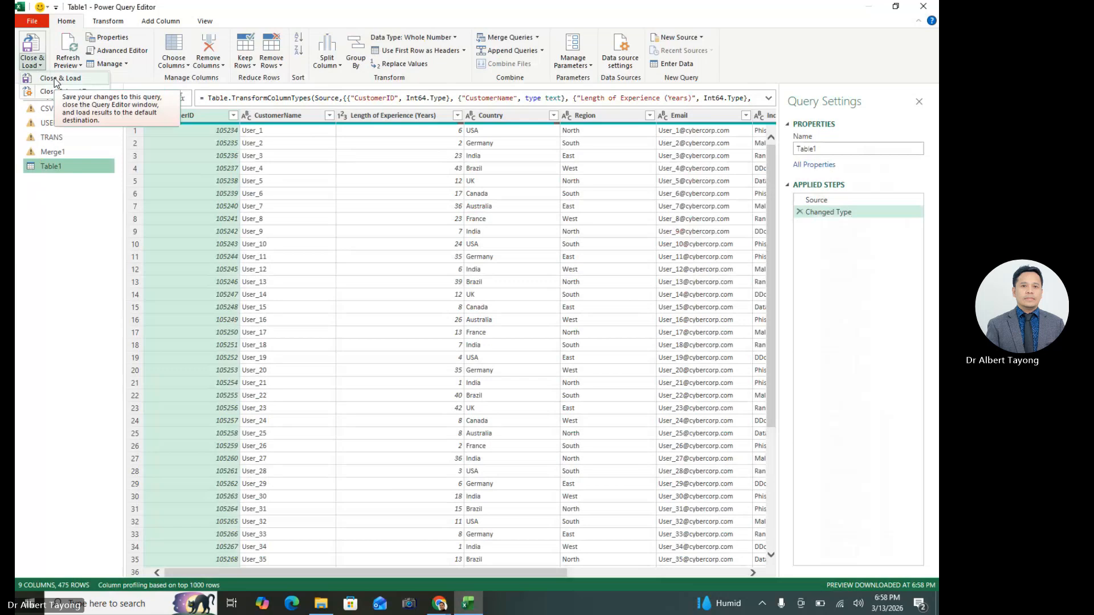
{"action": "left_click", "coordinate": [57, 79]}
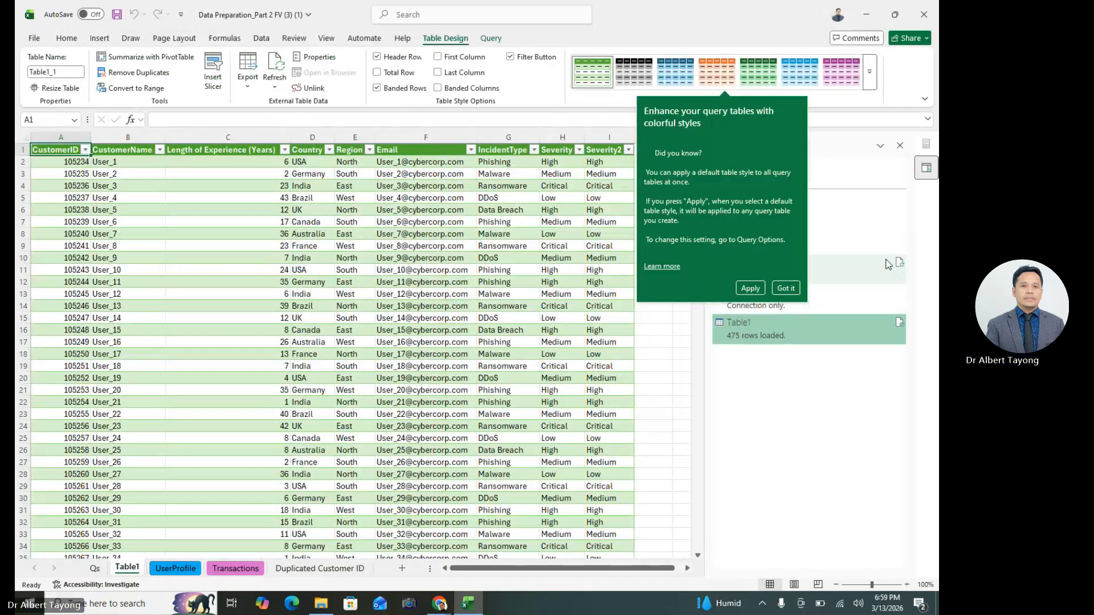
{"action": "right_click", "coordinate": [759, 328]}
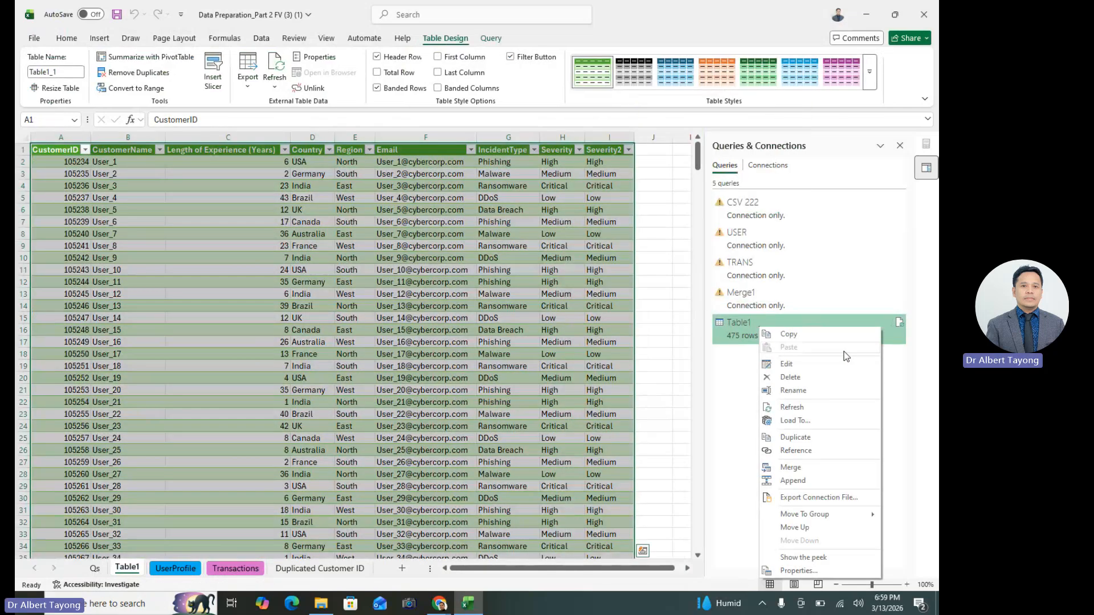
{"action": "left_click", "coordinate": [823, 376]}
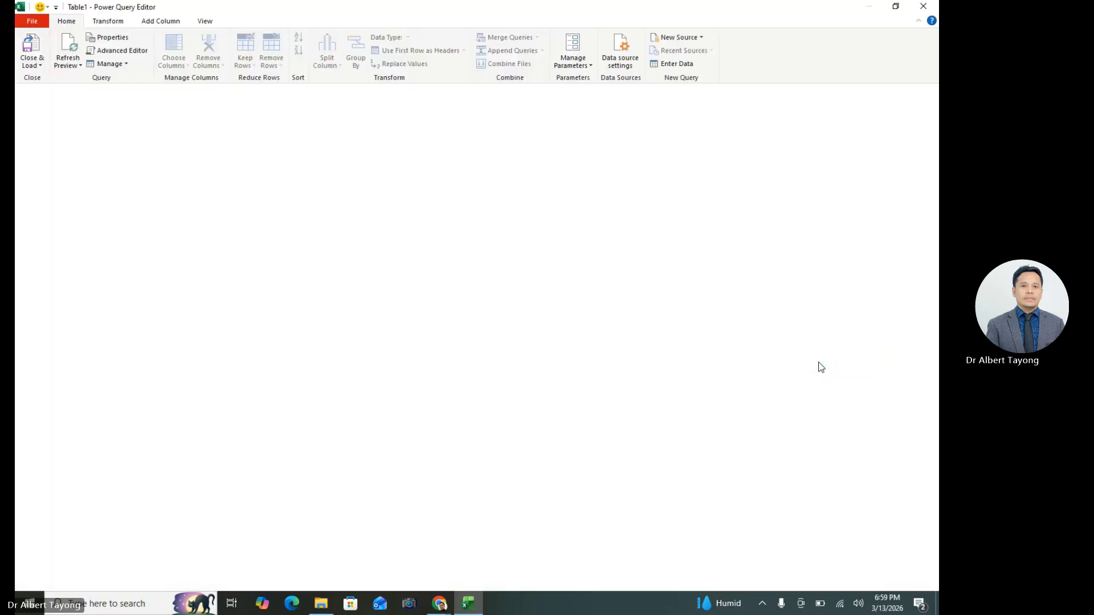
{"action": "left_click", "coordinate": [28, 51]}
- Rename the Table1 query as UserProfile
{"action": "right_click", "coordinate": [749, 326]}
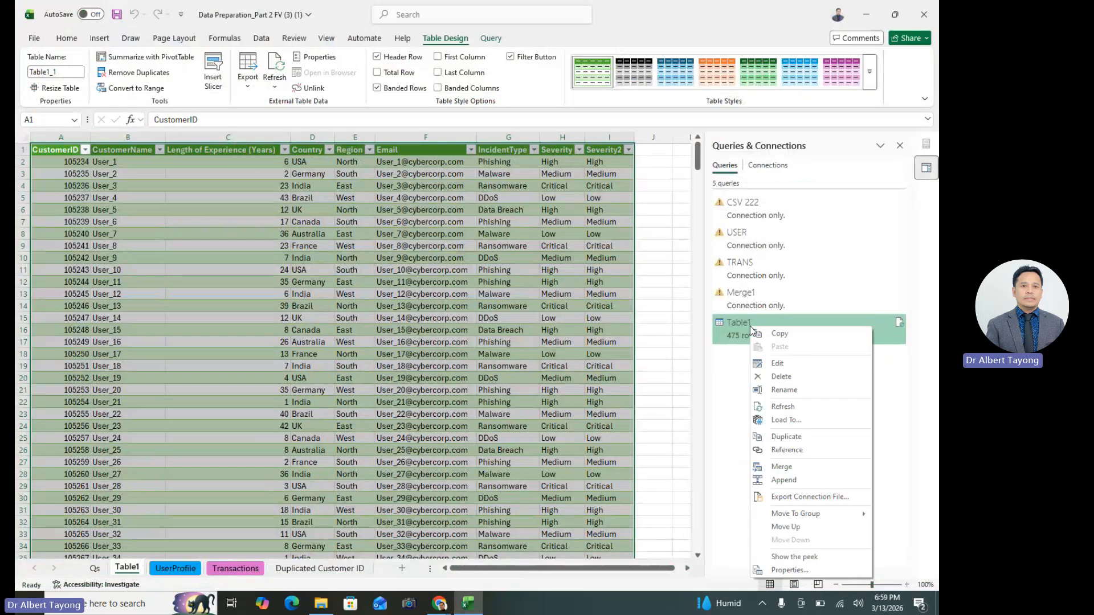
{"action": "left_click", "coordinate": [795, 391]}
{"action": "type", "text": "U"}
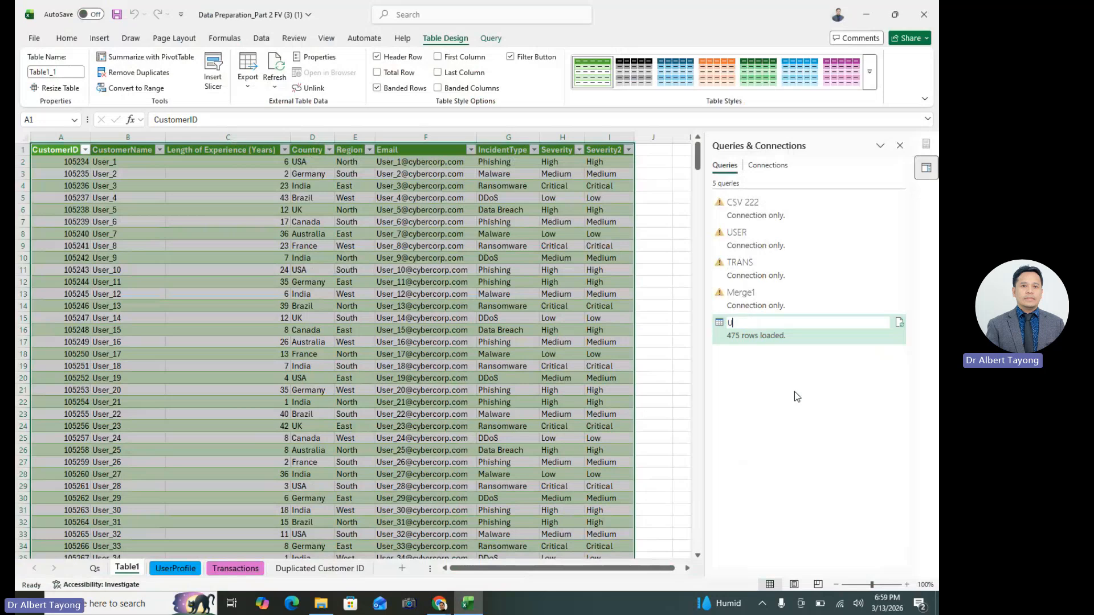
{"action": "type", "text": "serProfile"}
{"action": "key", "text": "Return"}
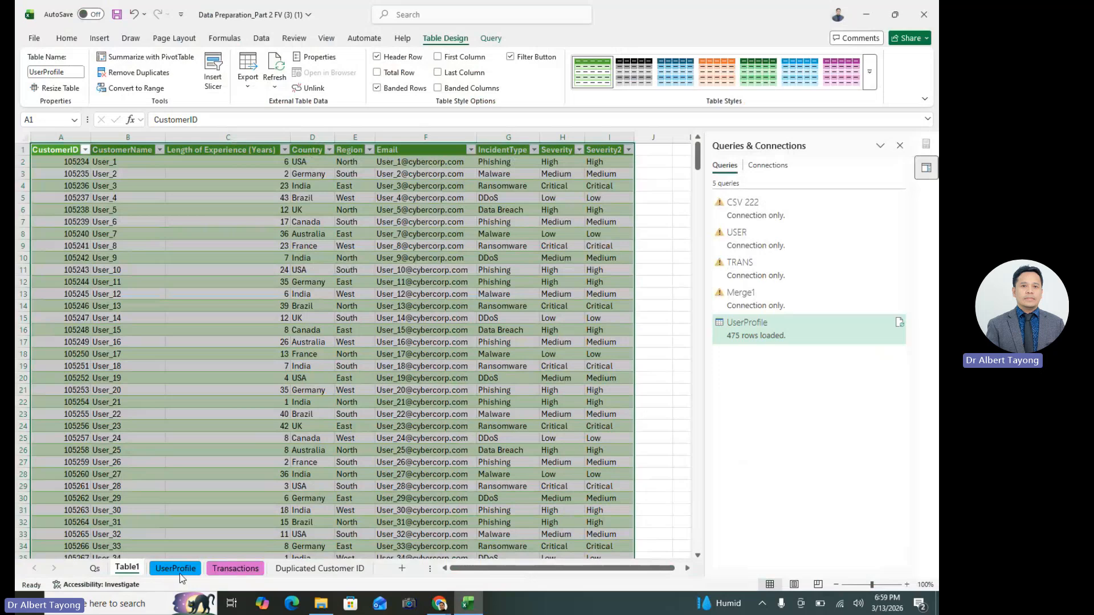
- Load the Transactions sheet range A1:G3001, from OrderID to Adjusted TotalCost, into Power Query as a table
{"action": "left_click", "coordinate": [235, 569]}
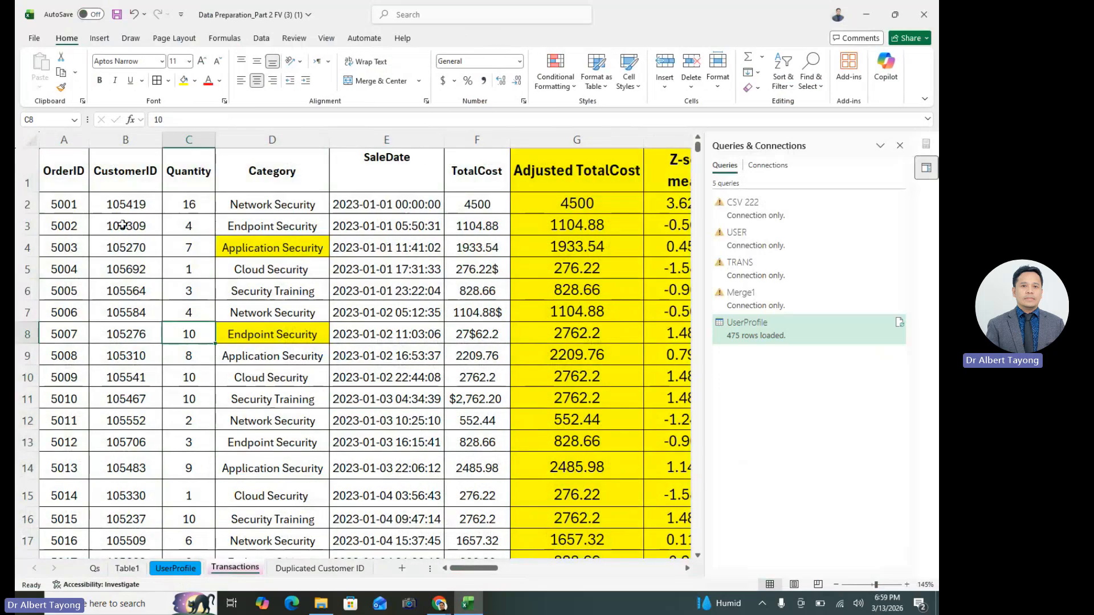
{"action": "left_click_drag", "start_coordinate": [66, 169], "coordinate": [609, 186]}
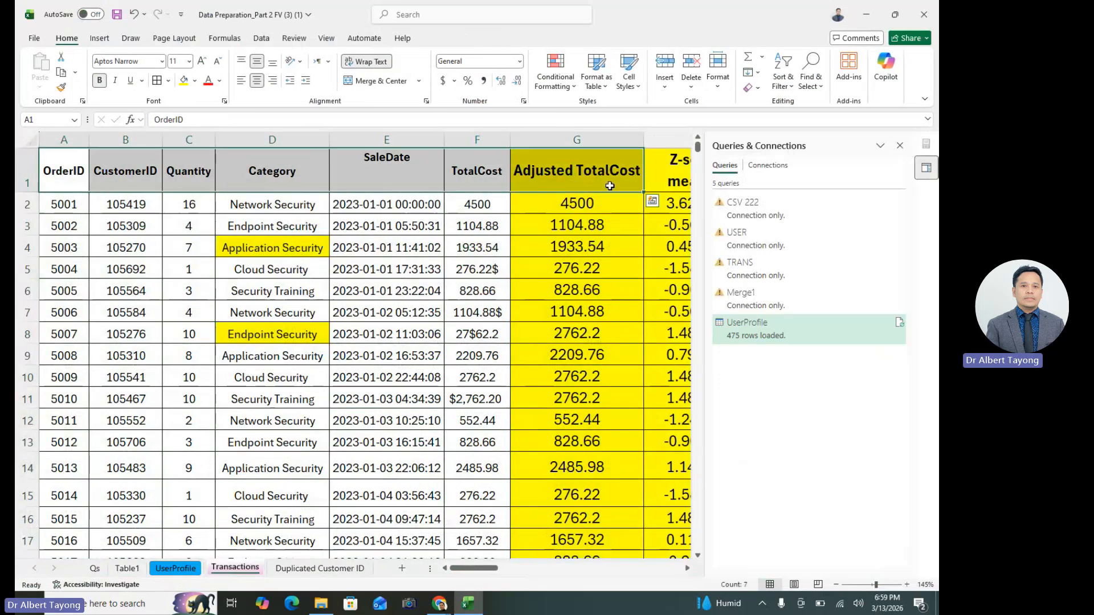
{"action": "key", "text": "ctrl+shift+Down"}
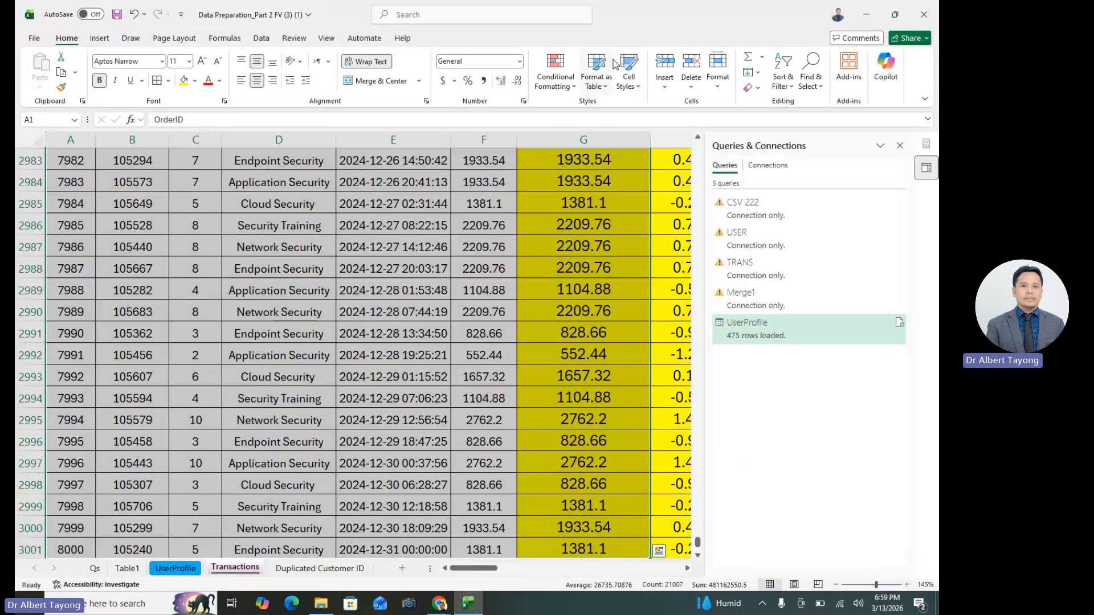
{"action": "left_click", "coordinate": [900, 145]}
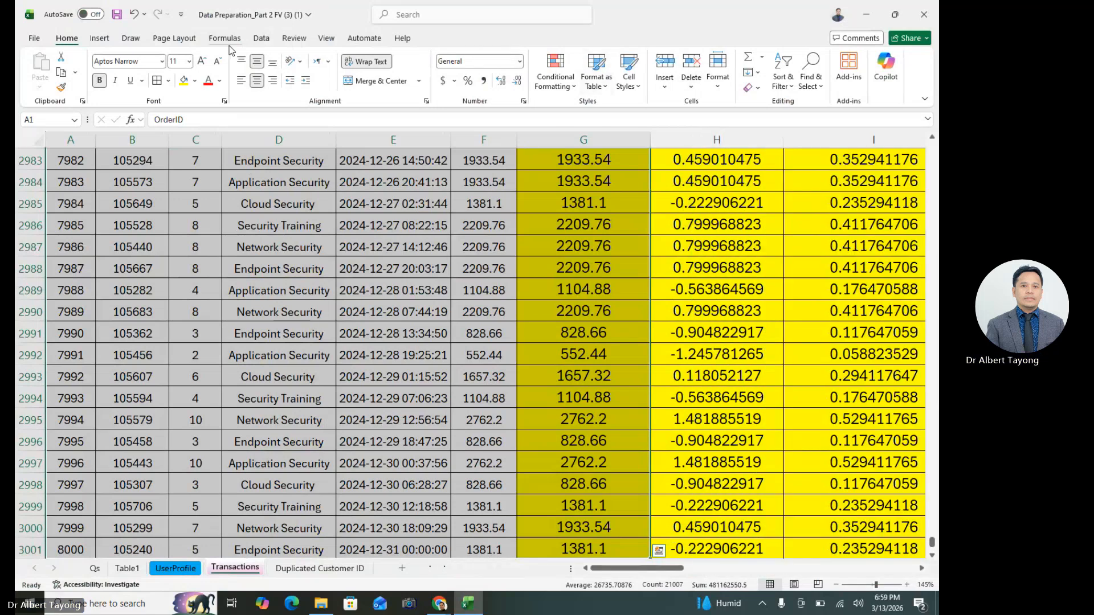
{"action": "left_click", "coordinate": [261, 38]}
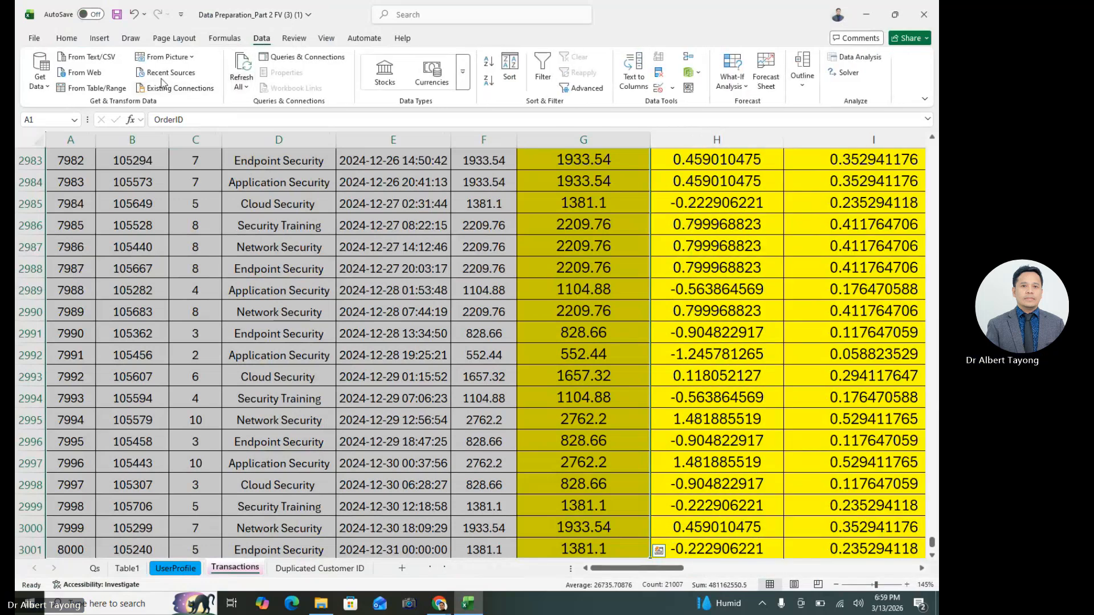
{"action": "left_click", "coordinate": [40, 71]}
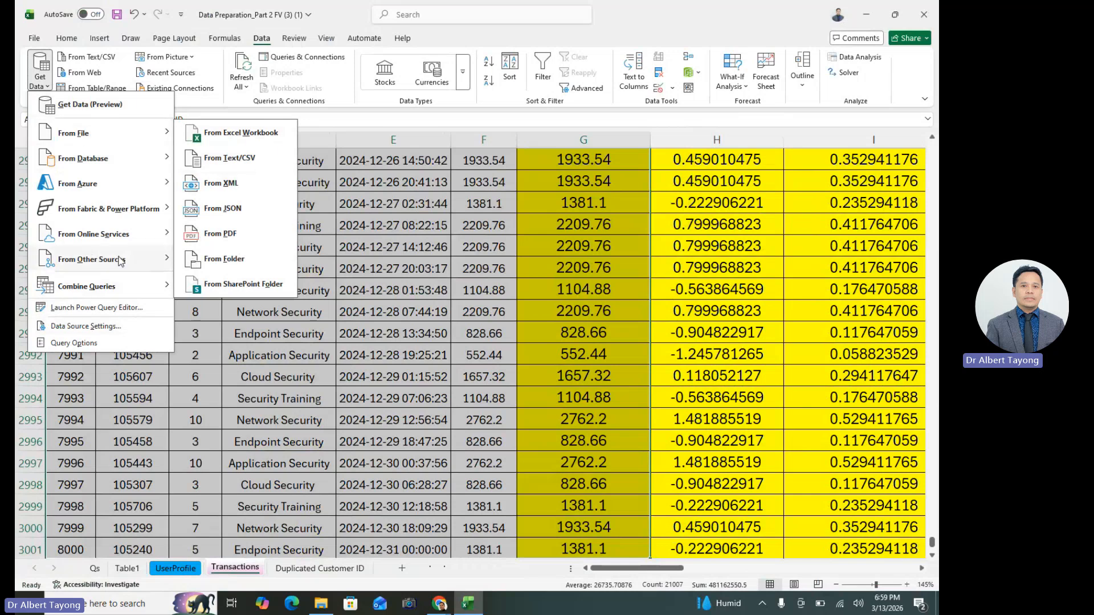
{"action": "mouse_move", "coordinate": [114, 259]}
{"action": "left_click", "coordinate": [239, 260]}
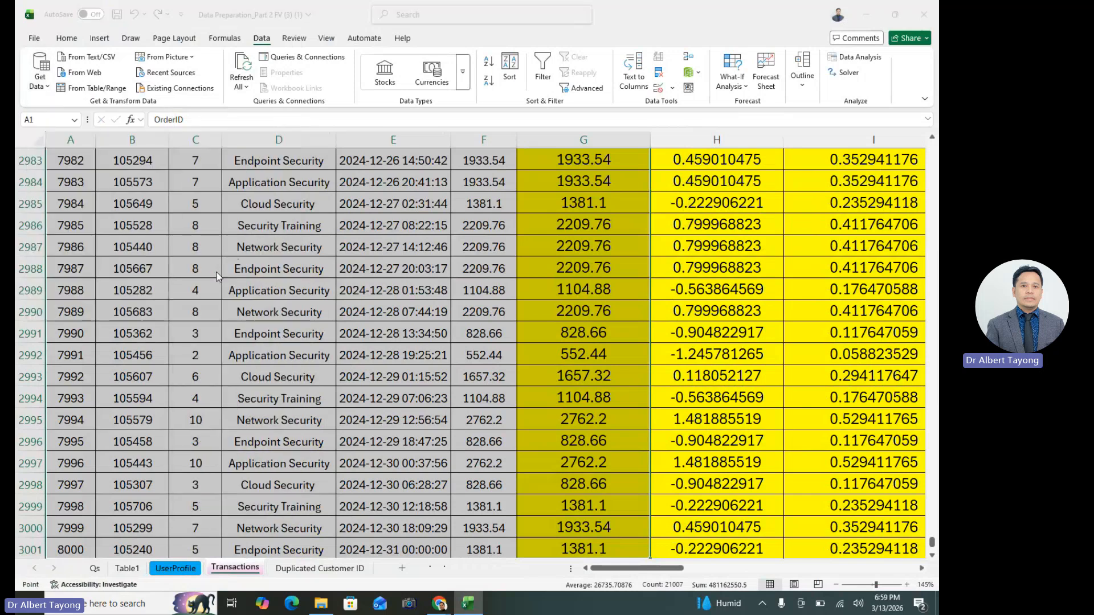
{"action": "left_click", "coordinate": [618, 381]}
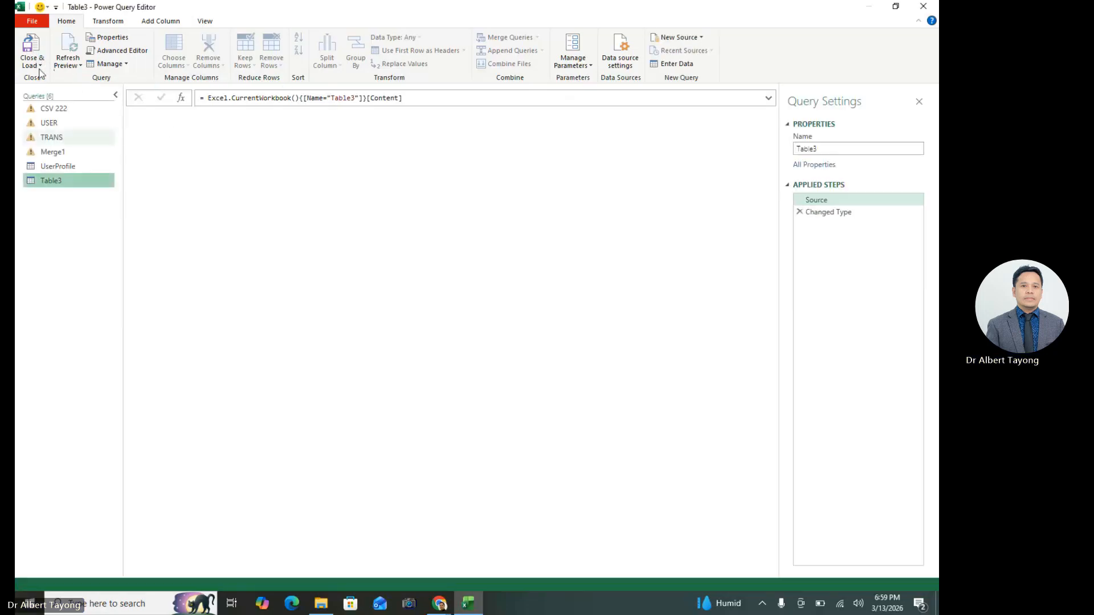
- Load the Table3 query into a new worksheet and rename the query as Transactions
{"action": "left_click", "coordinate": [33, 64]}
{"action": "left_click", "coordinate": [60, 78]}
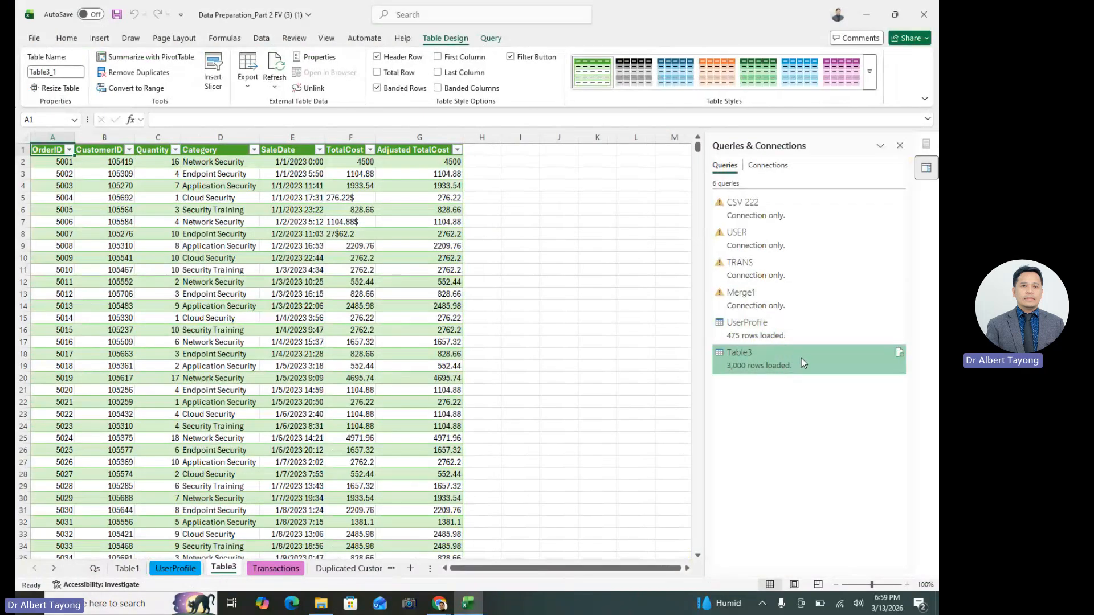
{"action": "right_click", "coordinate": [801, 358]}
{"action": "left_click", "coordinate": [836, 404]}
{"action": "type", "text": "Transactions"}
{"action": "key", "text": "Return"}
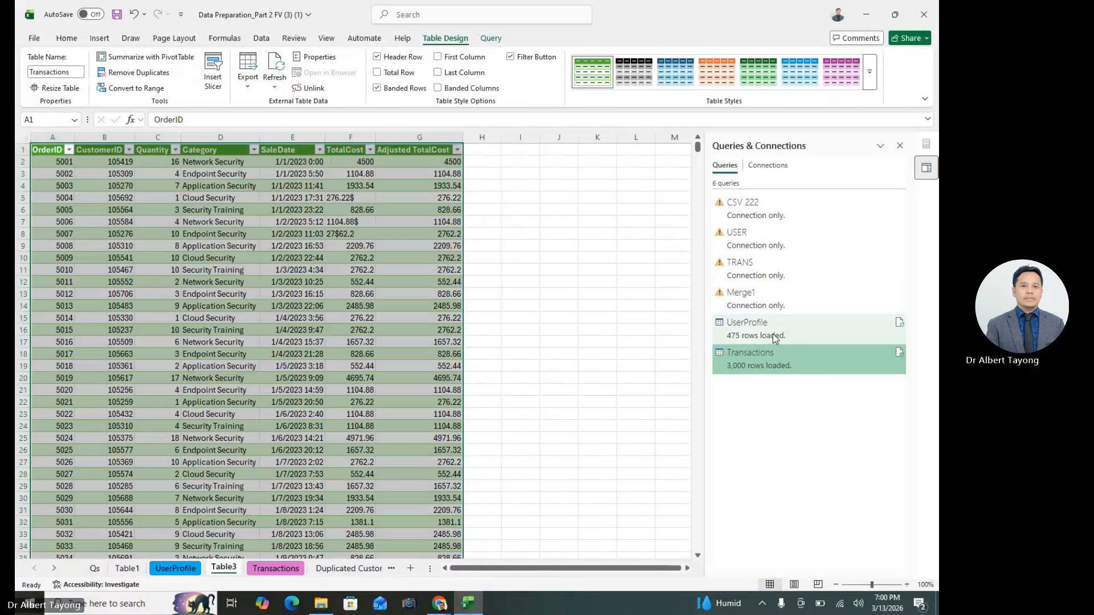
- Reread Part 2 question b) on the Qs sheet and check the loaded UserProfile and Transactions queries
{"action": "left_click", "coordinate": [95, 568]}
{"action": "left_click", "coordinate": [217, 454]}
{"action": "left_click", "coordinate": [197, 416]}
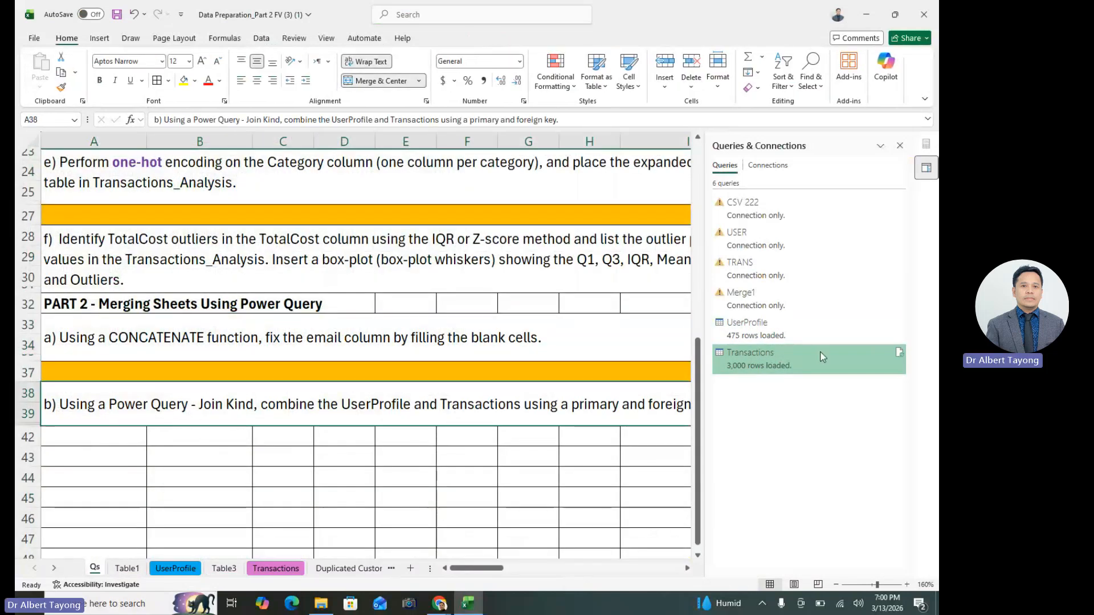
{"action": "left_click", "coordinate": [765, 365]}
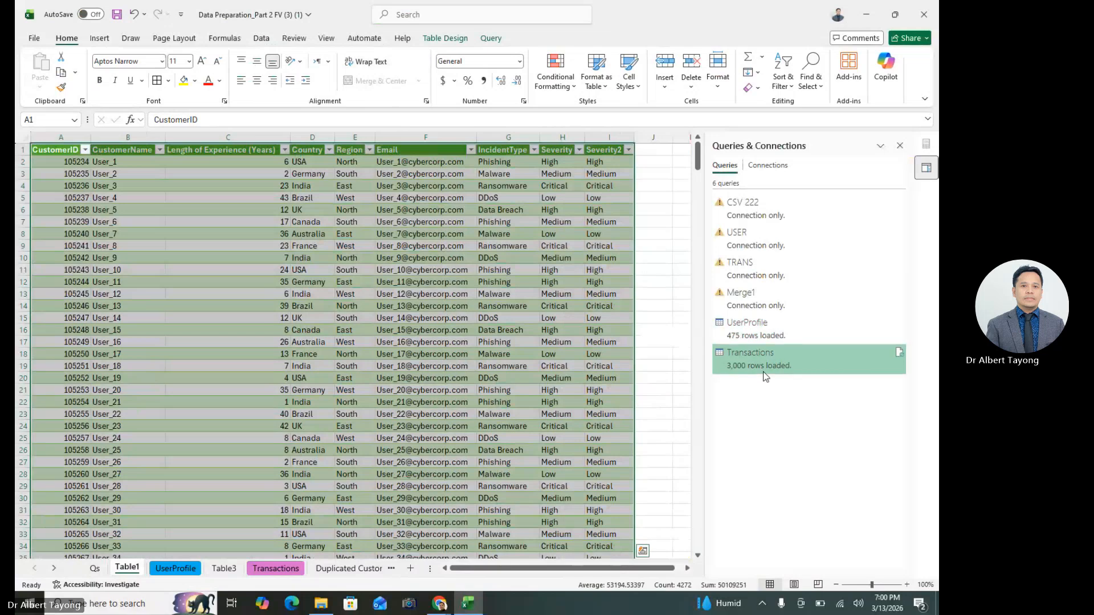
{"action": "left_click", "coordinate": [770, 336]}
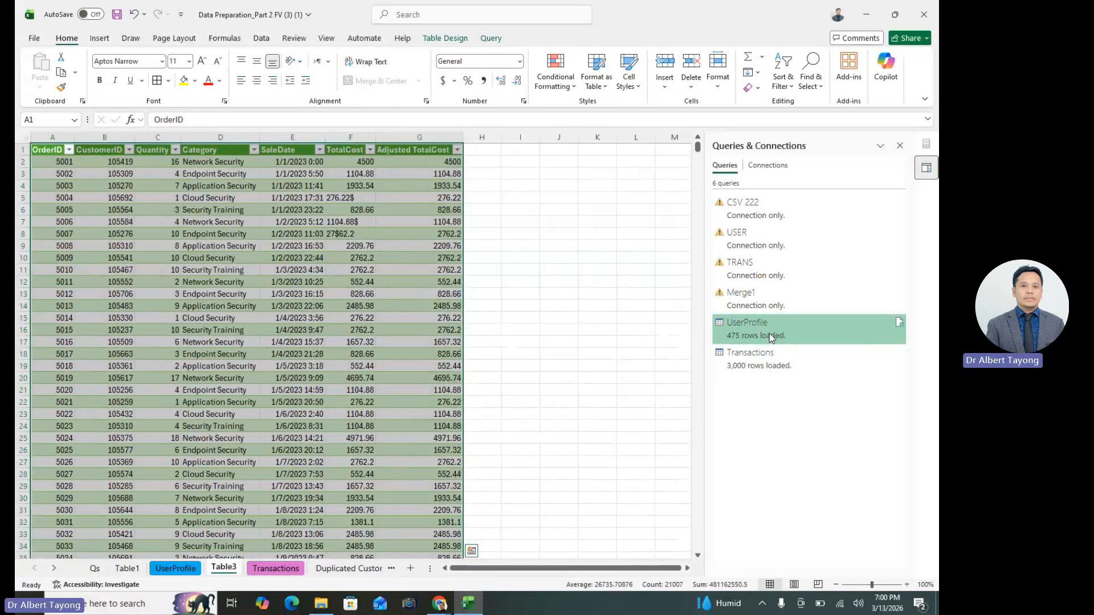
{"action": "left_click", "coordinate": [774, 367]}
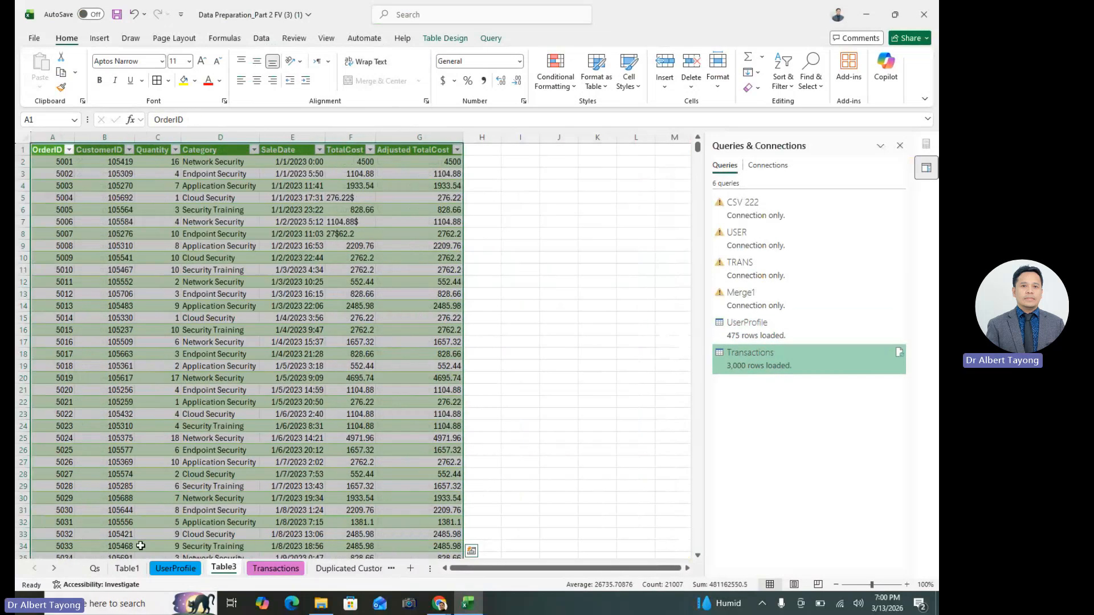
- Examine the CustomerID column on the UserProfile sheet as the candidate primary key
{"action": "left_click", "coordinate": [175, 568]}
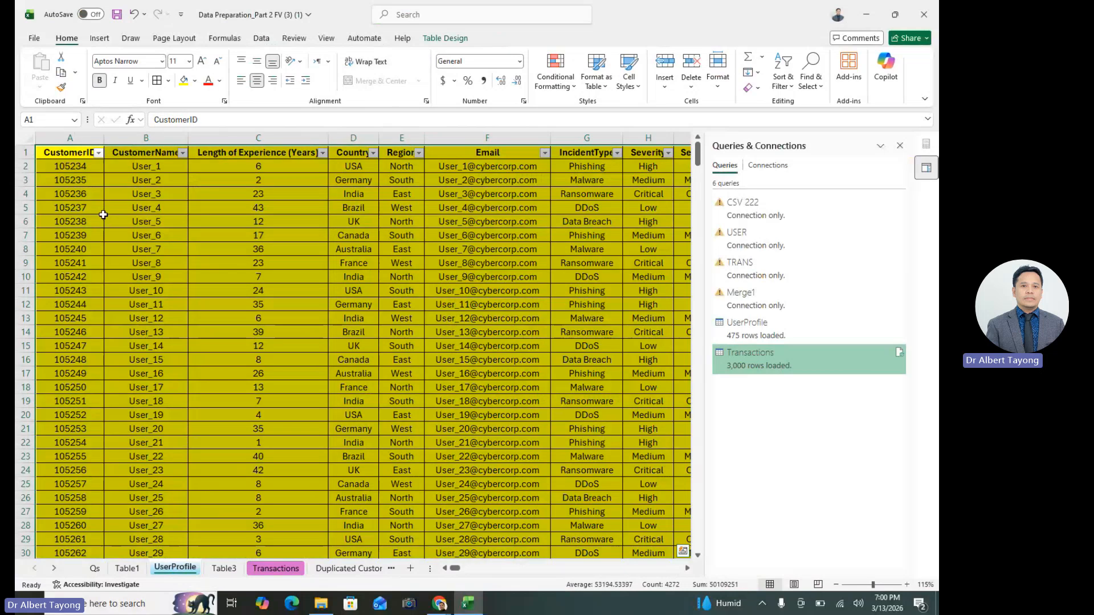
{"action": "left_click_drag", "start_coordinate": [102, 216], "coordinate": [143, 208]}
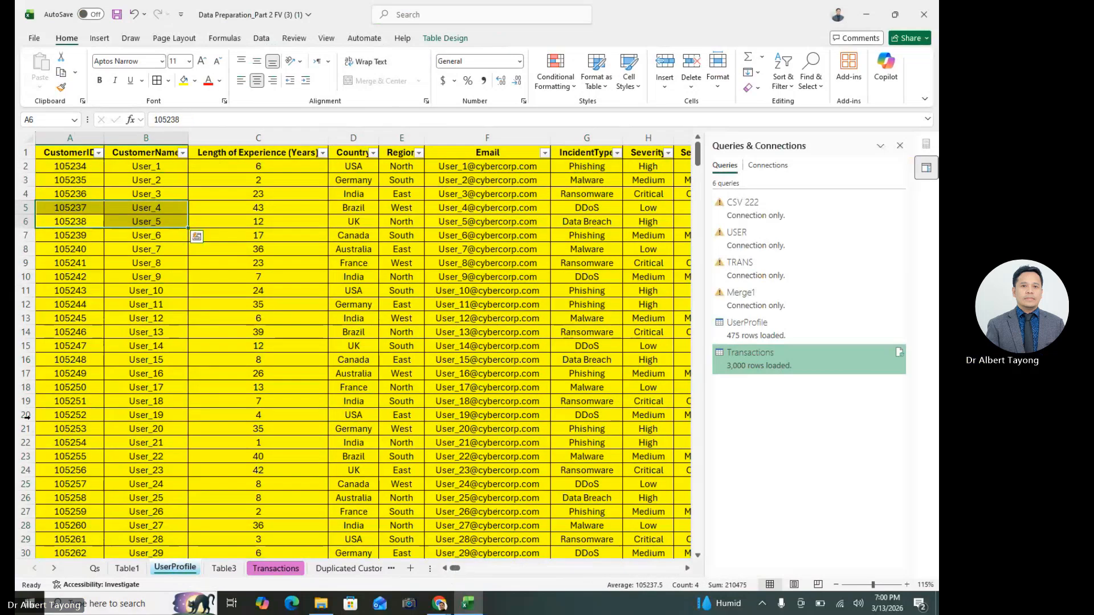
{"action": "left_click", "coordinate": [88, 138]}
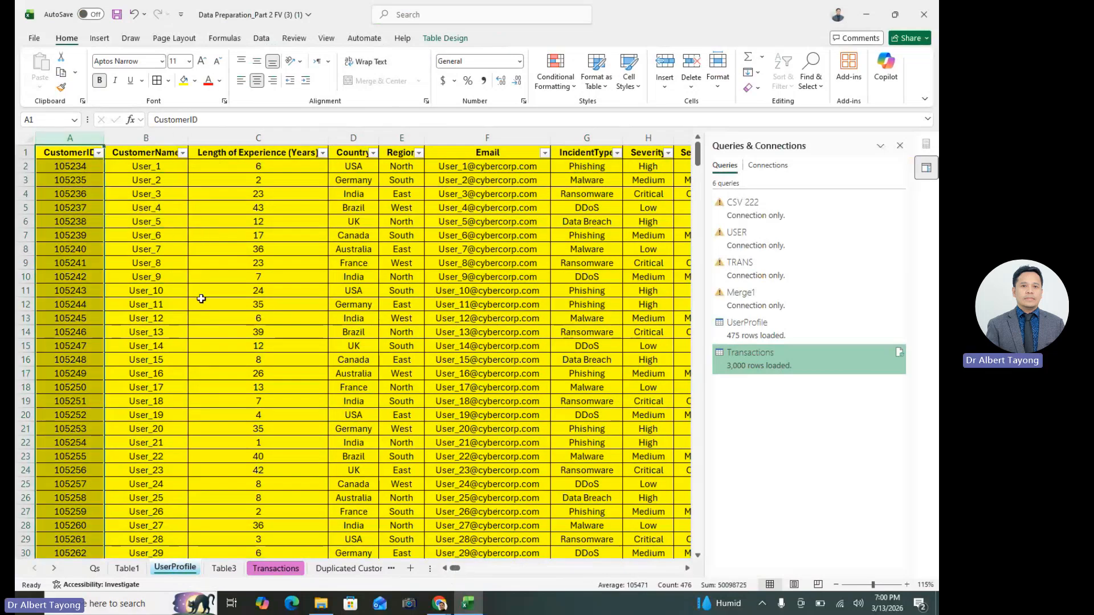
{"action": "left_click_drag", "start_coordinate": [201, 303], "coordinate": [200, 292]}
{"action": "left_click", "coordinate": [194, 245]}
{"action": "left_click", "coordinate": [78, 139]}
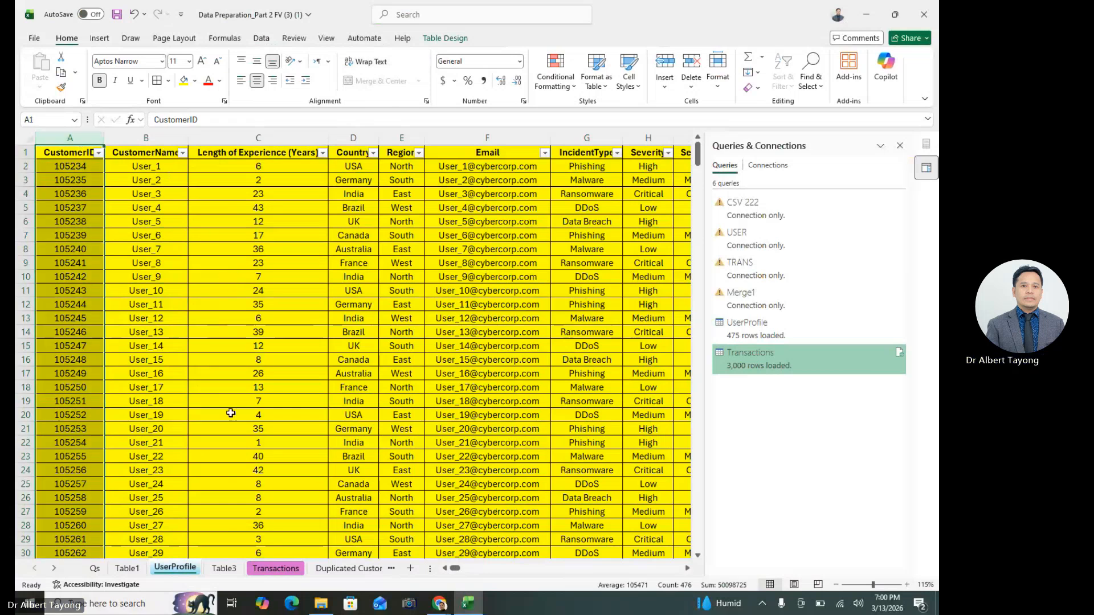
- Compare the CustomerID column on the Transactions sheet with the one on the UserProfile sheet
{"action": "left_click", "coordinate": [273, 568]}
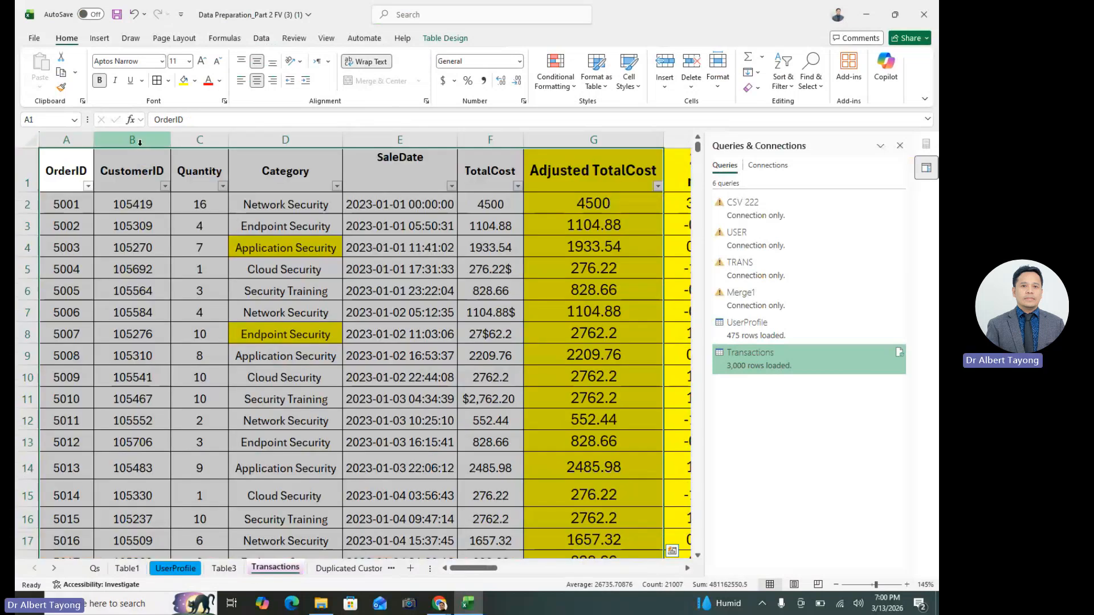
{"action": "left_click", "coordinate": [148, 151]}
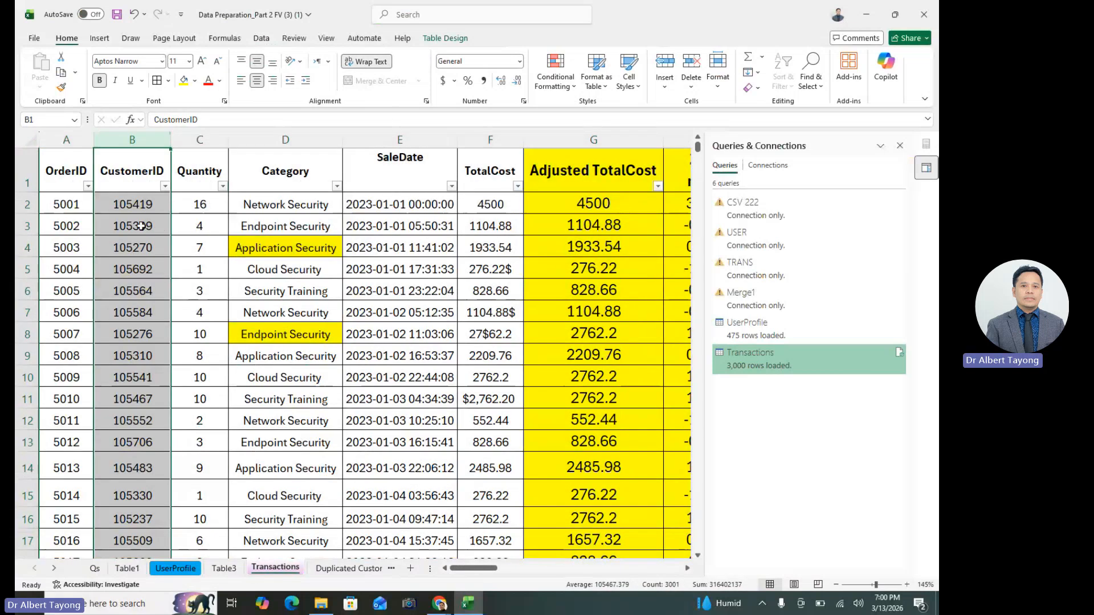
{"action": "left_click", "coordinate": [134, 337]}
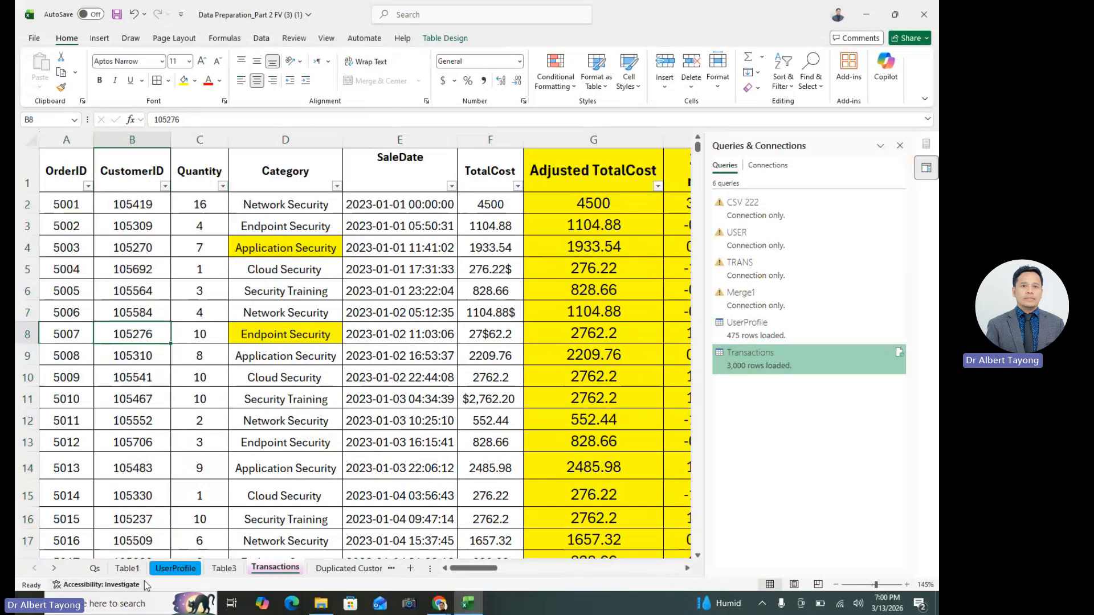
{"action": "left_click", "coordinate": [183, 578]}
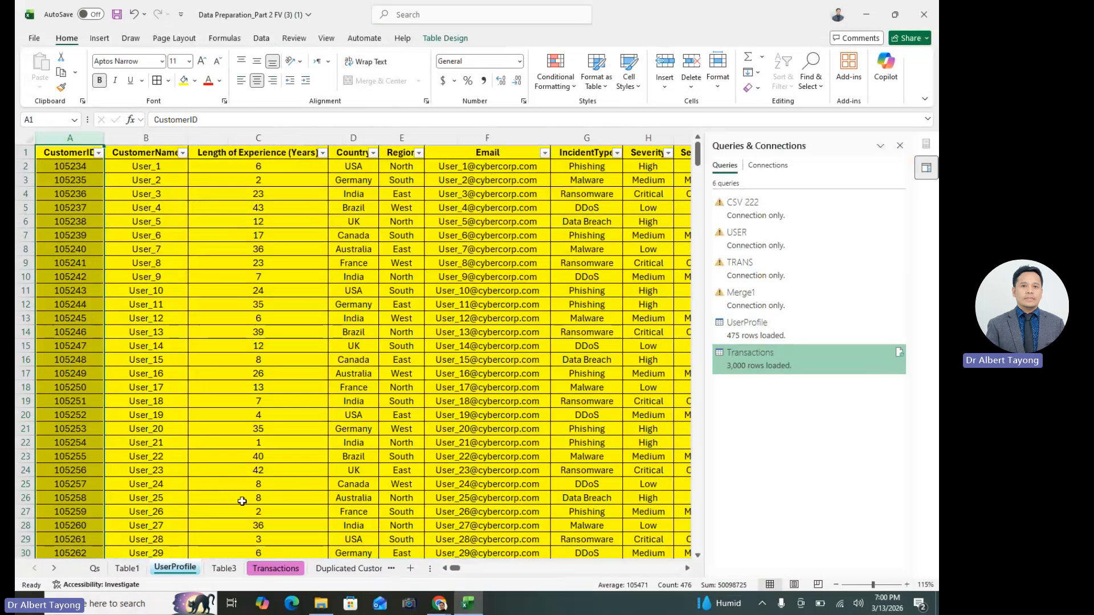
- Examine the OrderID and CustomerID columns on the Transactions sheet to distinguish its primary key from its foreign key
{"action": "left_click", "coordinate": [275, 568]}
{"action": "left_click", "coordinate": [138, 140]}
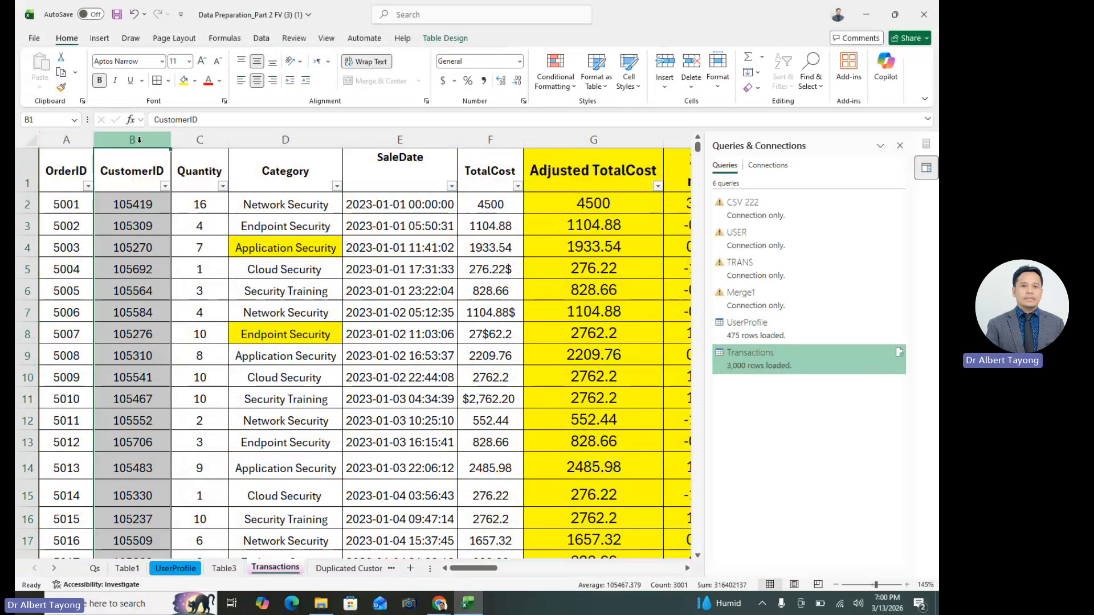
{"action": "left_click", "coordinate": [131, 308]}
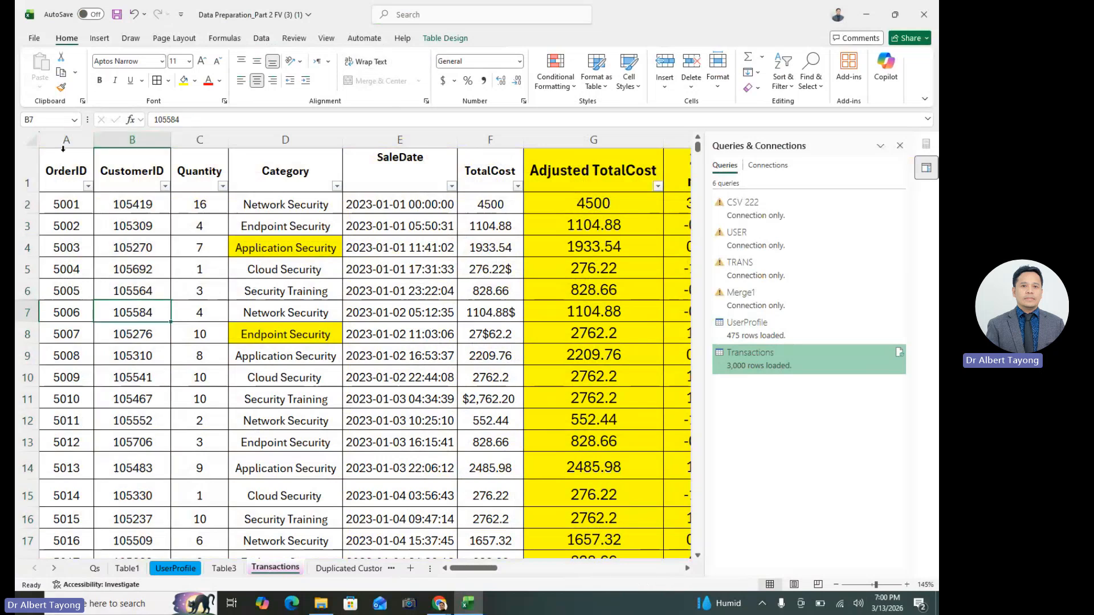
{"action": "left_click", "coordinate": [64, 140]}
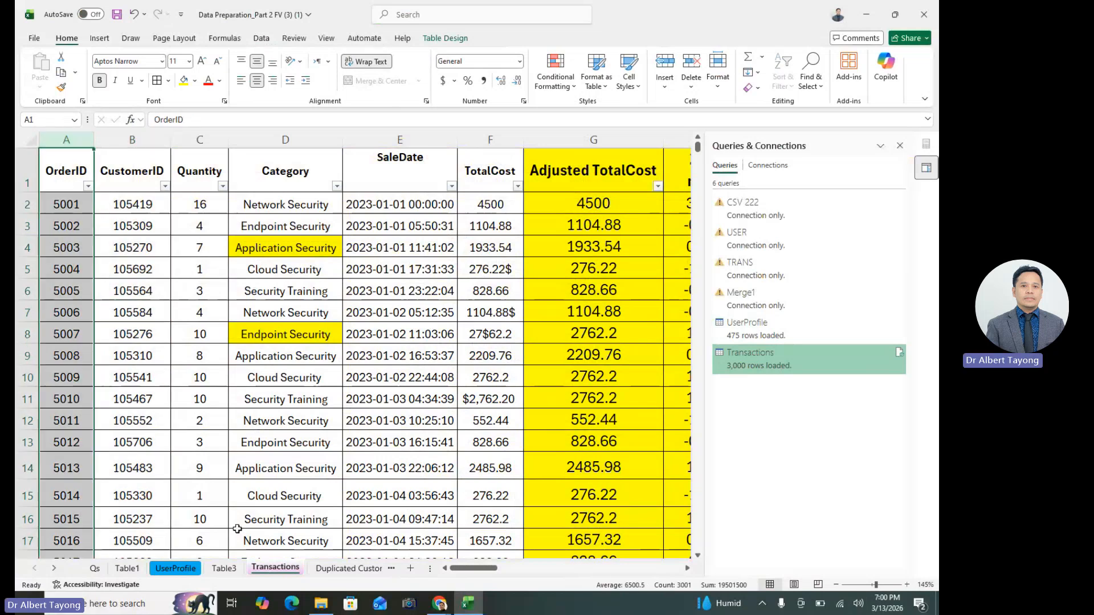
{"action": "left_click_drag", "start_coordinate": [135, 200], "coordinate": [142, 222]}
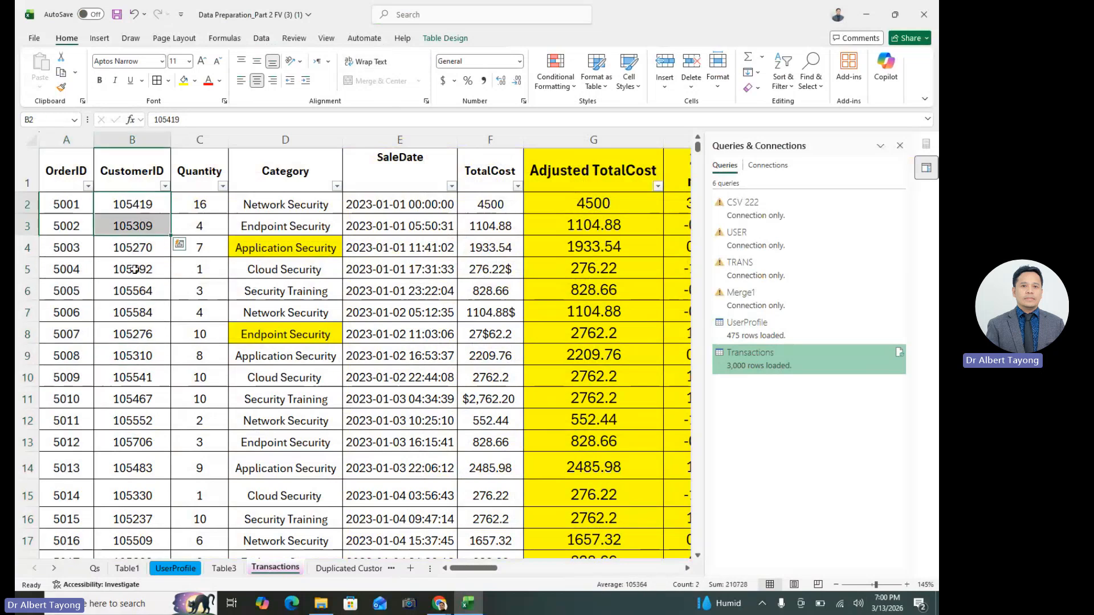
{"action": "left_click_drag", "start_coordinate": [60, 209], "coordinate": [66, 250]}
{"action": "left_click", "coordinate": [348, 397]}
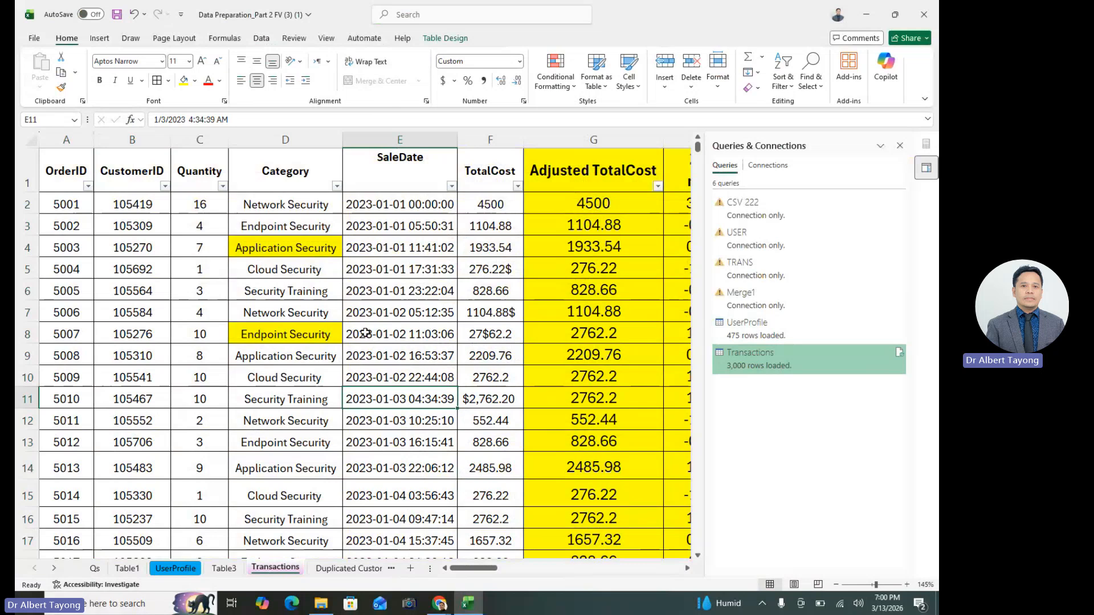
{"action": "left_click", "coordinate": [146, 150]}
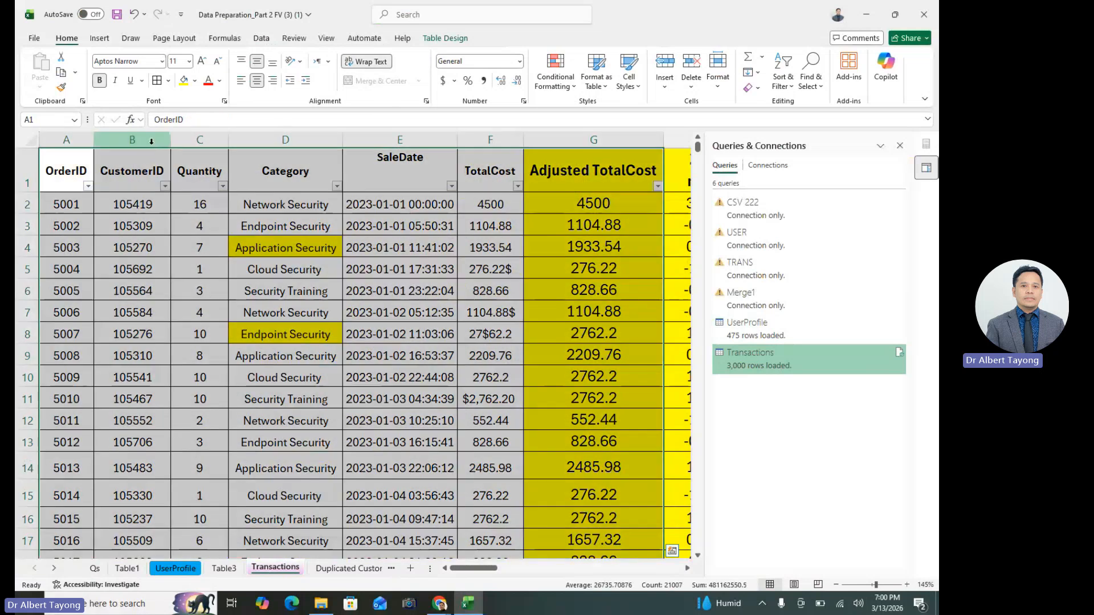
- Examine the CustomerID values on the Transactions sheet as the foreign key column
{"action": "left_click", "coordinate": [151, 144]}
{"action": "left_click", "coordinate": [143, 261]}
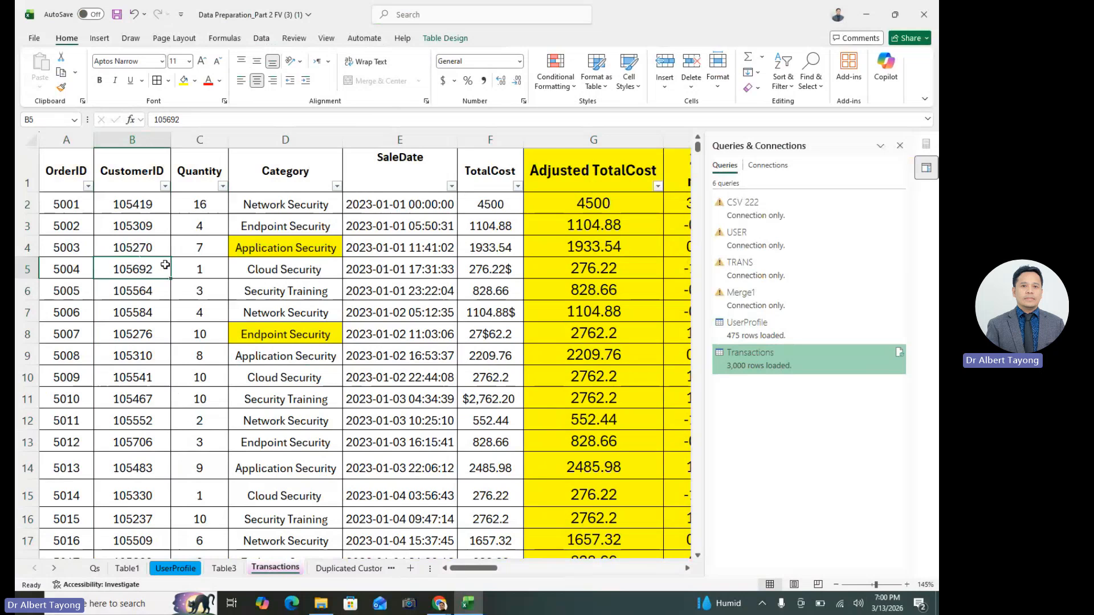
{"action": "left_click_drag", "start_coordinate": [137, 204], "coordinate": [136, 251]}
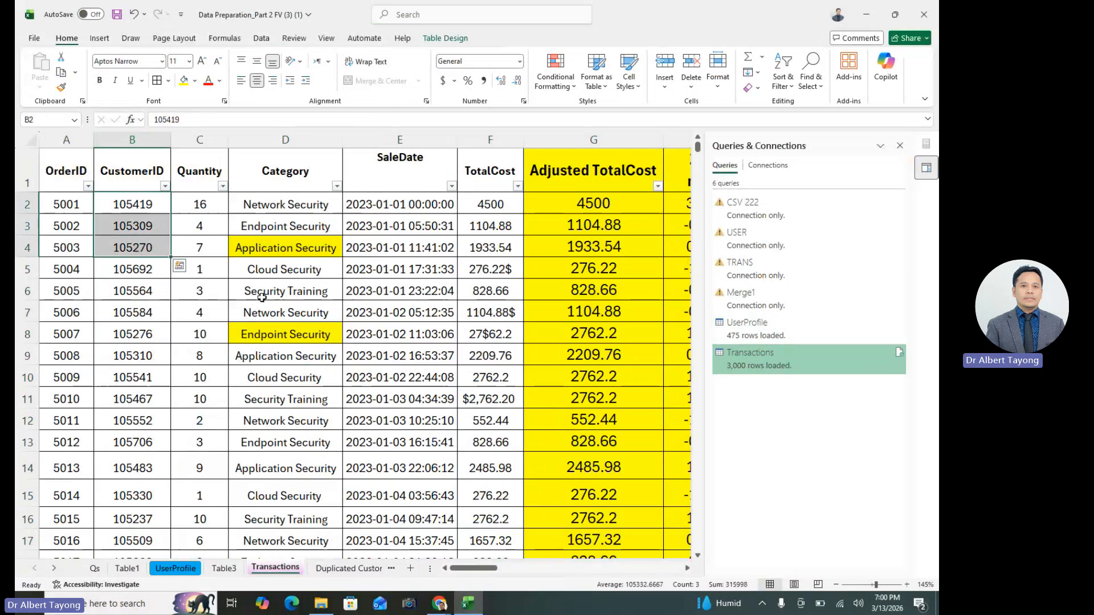
{"action": "left_click_drag", "start_coordinate": [138, 206], "coordinate": [138, 316]}
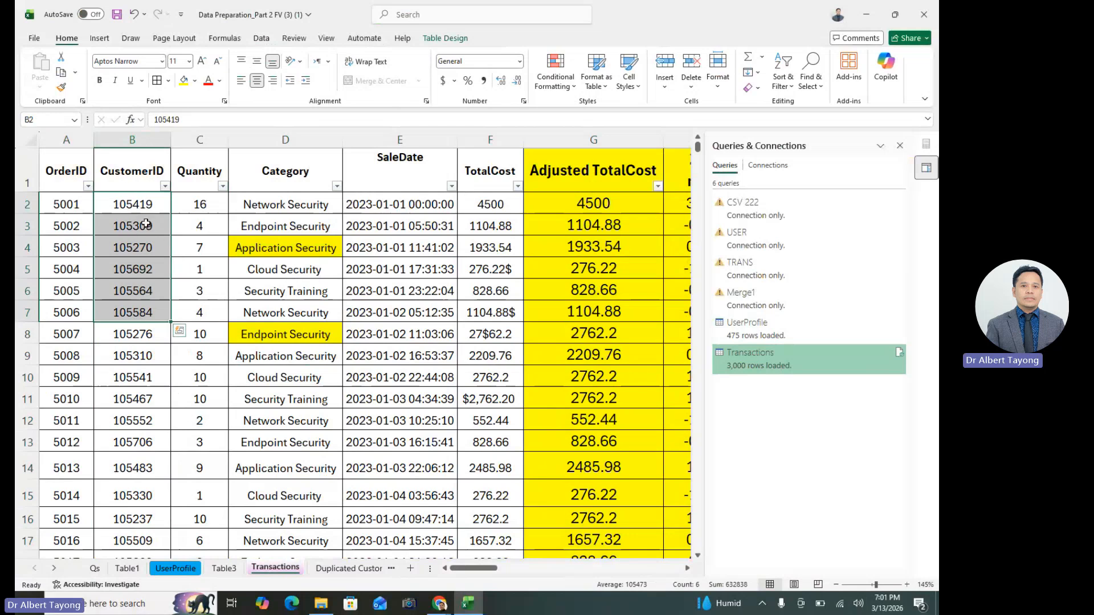
{"action": "left_click_drag", "start_coordinate": [137, 206], "coordinate": [124, 354]}
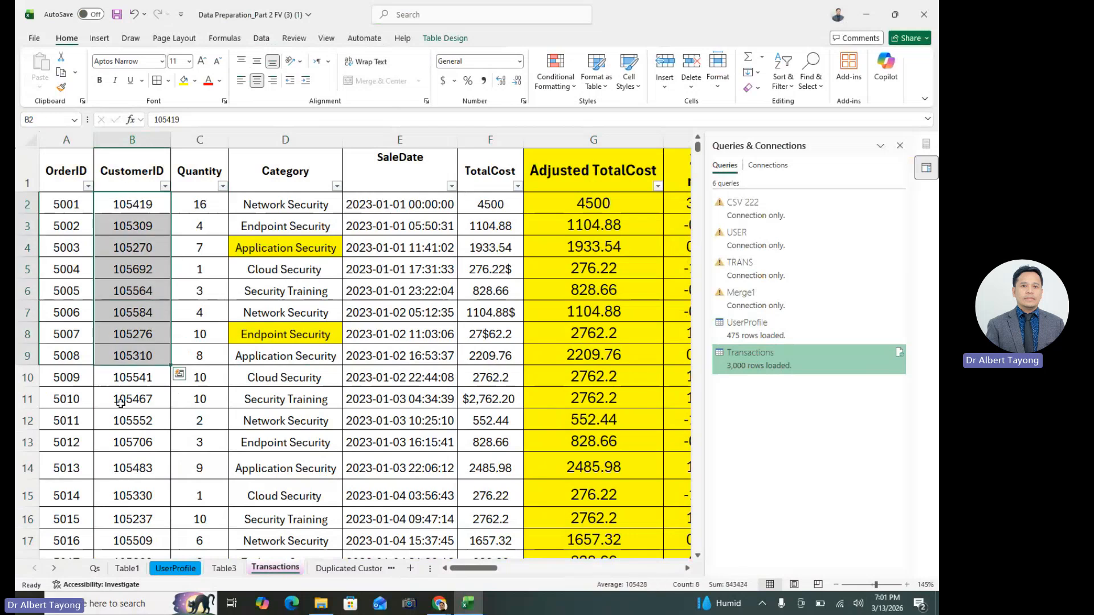
- Review the CustomerID primary key on the UserProfile sheet and check the loaded UserProfile and Transactions queries
{"action": "left_click", "coordinate": [182, 573]}
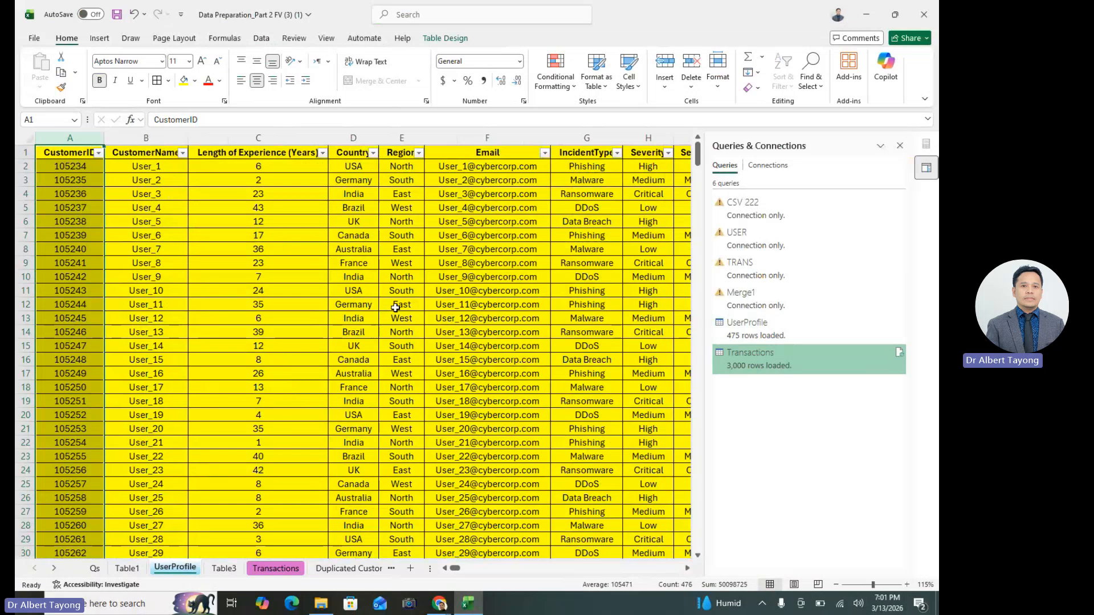
{"action": "left_click_drag", "start_coordinate": [61, 171], "coordinate": [68, 319]}
{"action": "left_click", "coordinate": [190, 336]}
{"action": "left_click", "coordinate": [68, 134]}
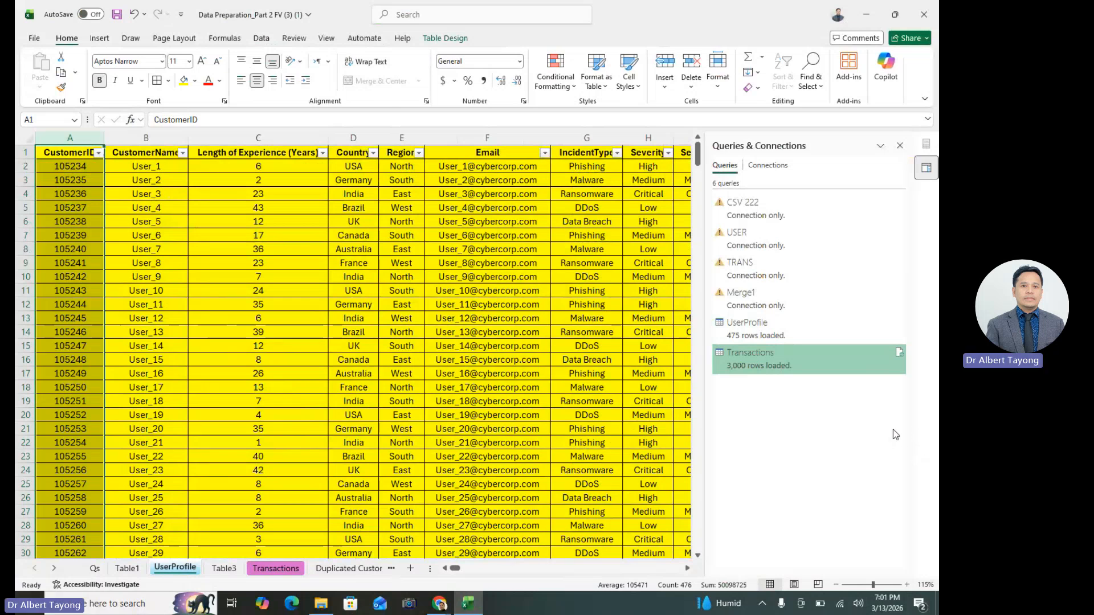
{"action": "left_click", "coordinate": [753, 336]}
{"action": "left_click", "coordinate": [751, 348]}
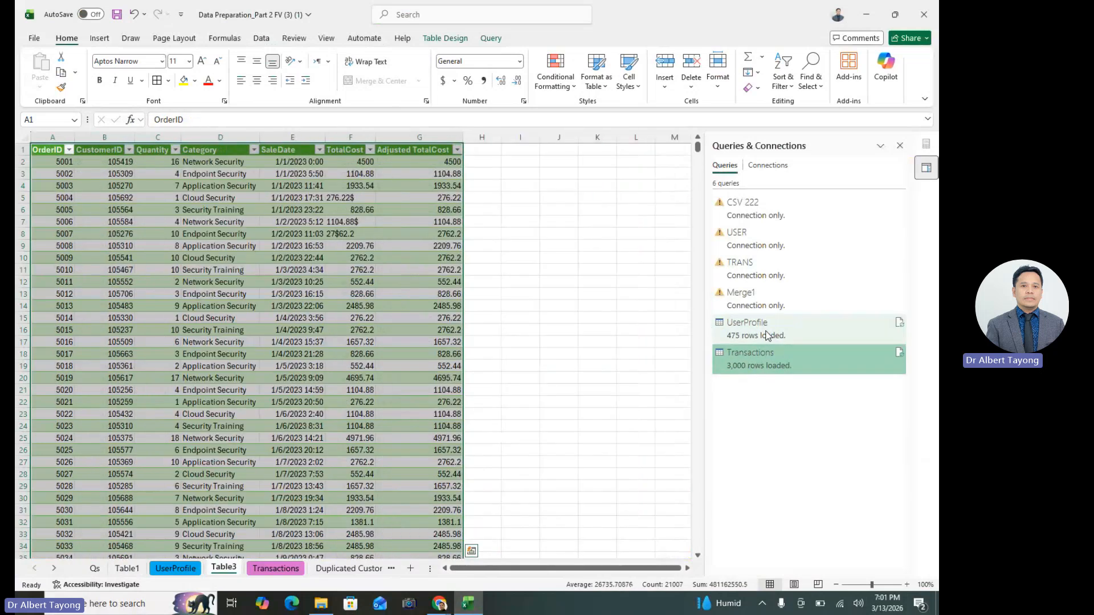
- Review the CustomerName, Country and Email lookup columns on the Transactions sheet
{"action": "left_click", "coordinate": [291, 572]}
{"action": "left_click", "coordinate": [562, 237]}
{"action": "key", "text": "Right"}
{"action": "key", "text": "Right"}
{"action": "key", "text": "Right"}
{"action": "key", "text": "Right"}
{"action": "key", "text": "Right"}
{"action": "key", "text": "Right"}
{"action": "key", "text": "Right"}
{"action": "key", "text": "Right"}
{"action": "key", "text": "Right"}
{"action": "key", "text": "Right"}
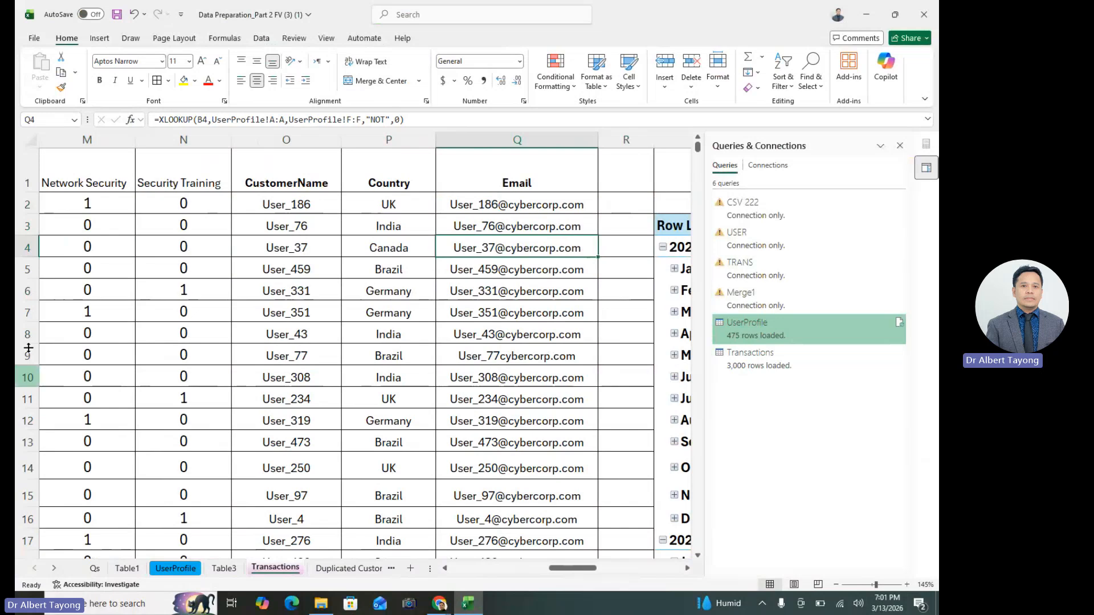
{"action": "left_click", "coordinate": [404, 433]}
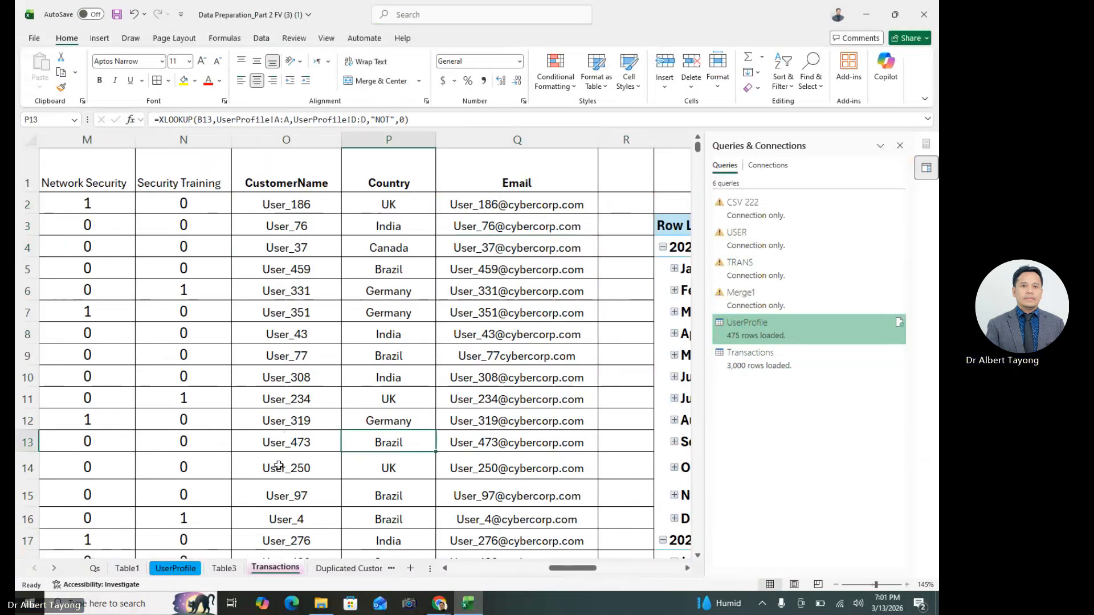
{"action": "left_click_drag", "start_coordinate": [567, 570], "coordinate": [464, 569]}
- Return to Part 2 question b) on the Qs sheet and hide the list of workbook queries
{"action": "left_click", "coordinate": [94, 568]}
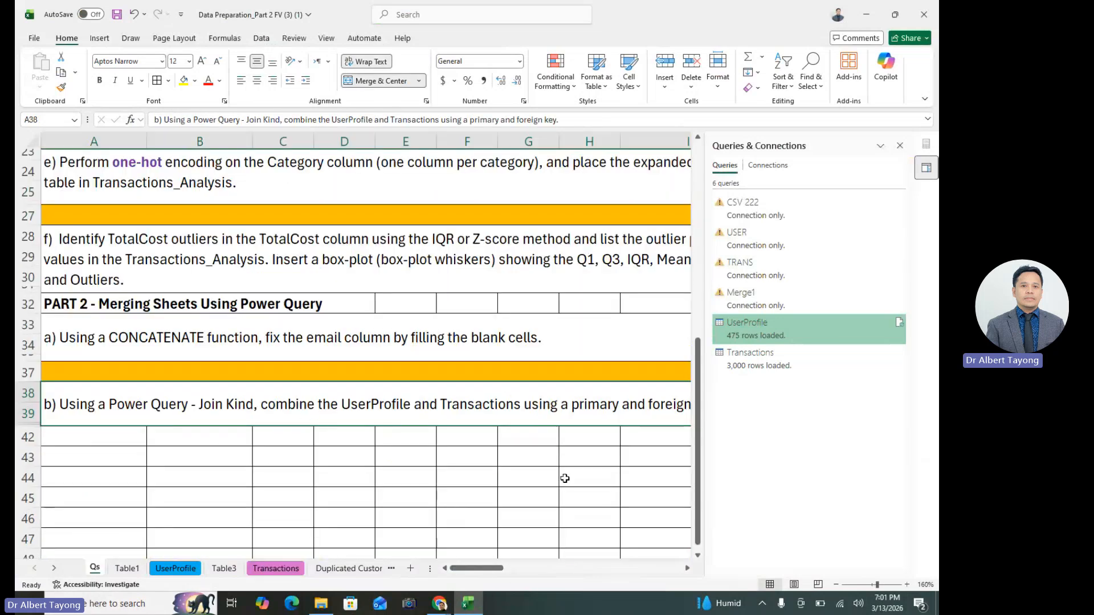
{"action": "left_click", "coordinate": [593, 462]}
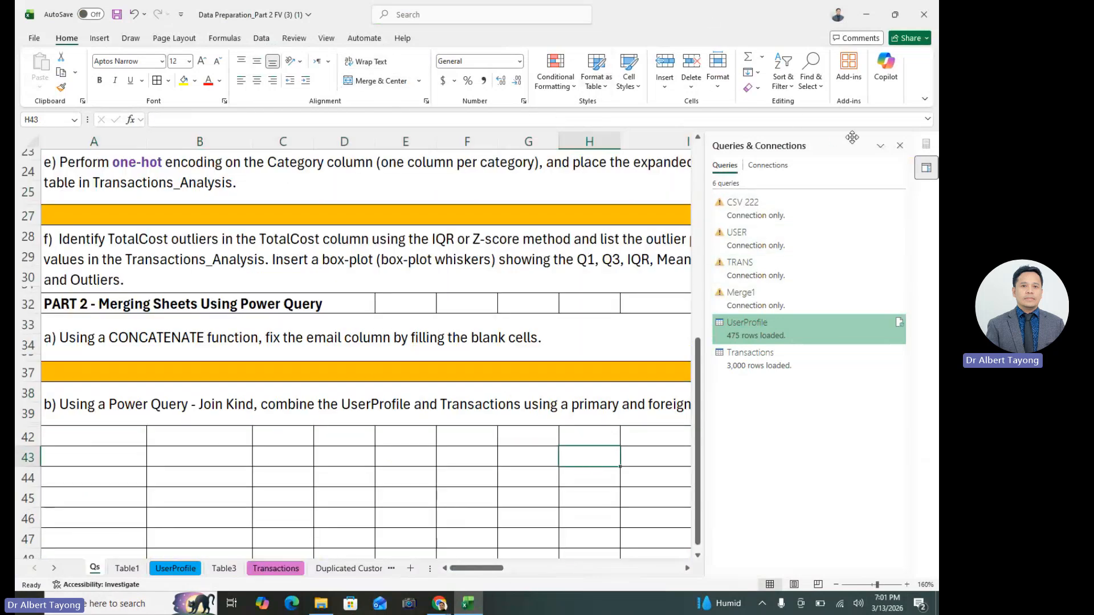
{"action": "left_click", "coordinate": [900, 145]}
{"action": "left_click", "coordinate": [647, 437]}
{"action": "left_click", "coordinate": [196, 501]}
{"action": "left_click", "coordinate": [336, 437]}
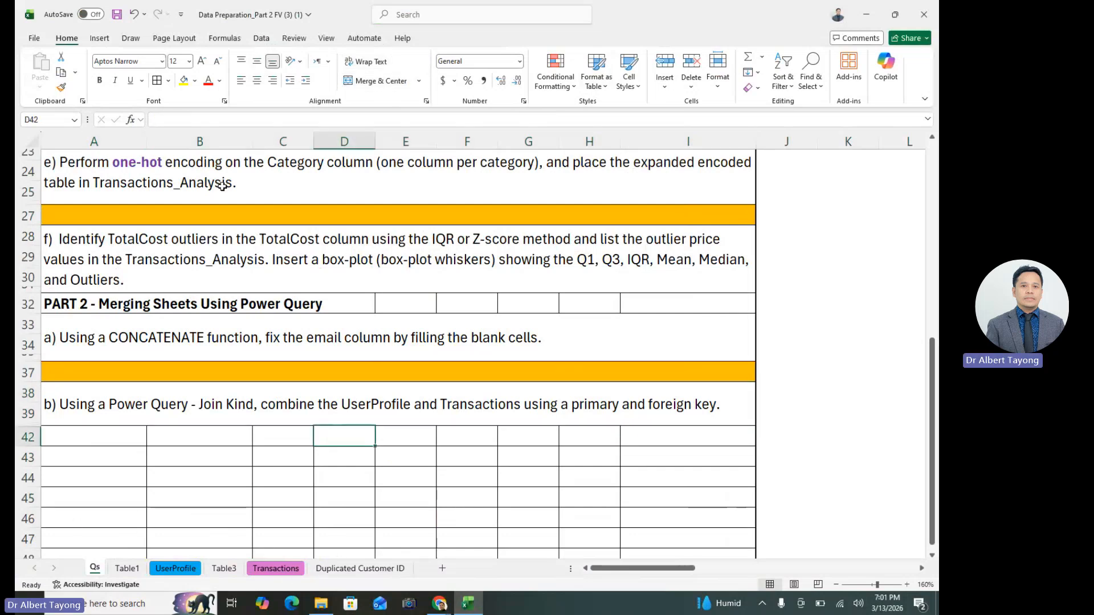
- Start a query merge with Transactions as the first table and CustomerID as its matching column
{"action": "left_click", "coordinate": [261, 38]}
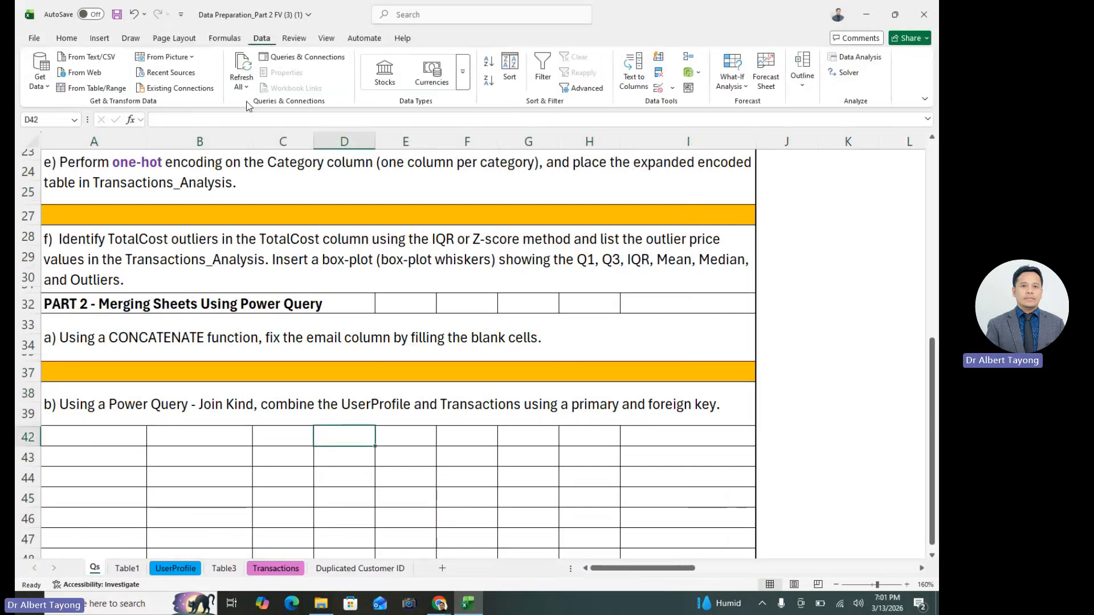
{"action": "left_click", "coordinate": [40, 73]}
{"action": "mouse_move", "coordinate": [151, 285]}
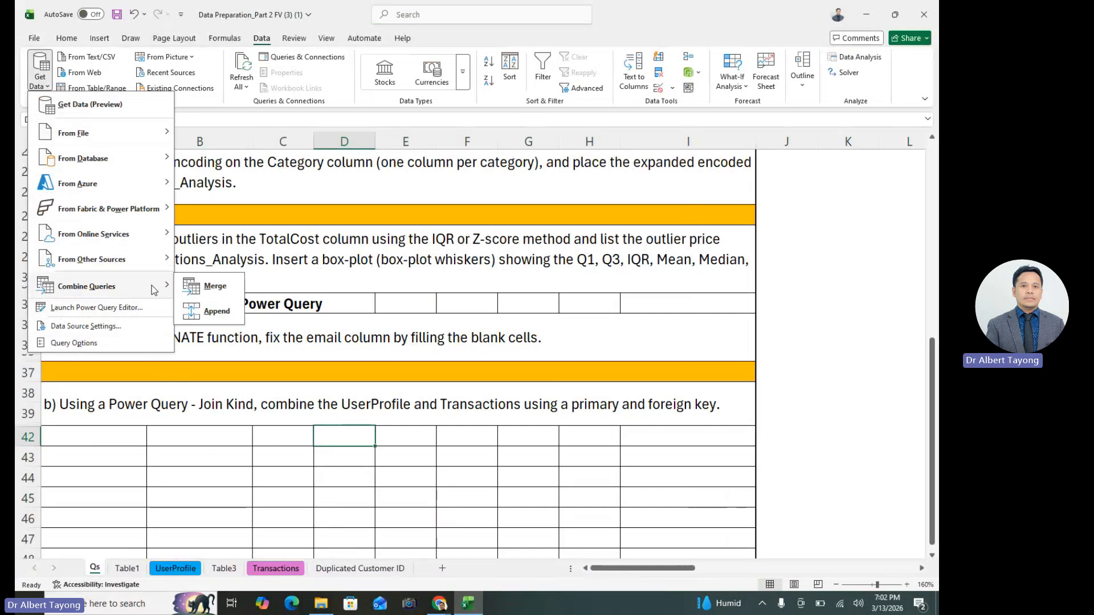
{"action": "left_click", "coordinate": [221, 294]}
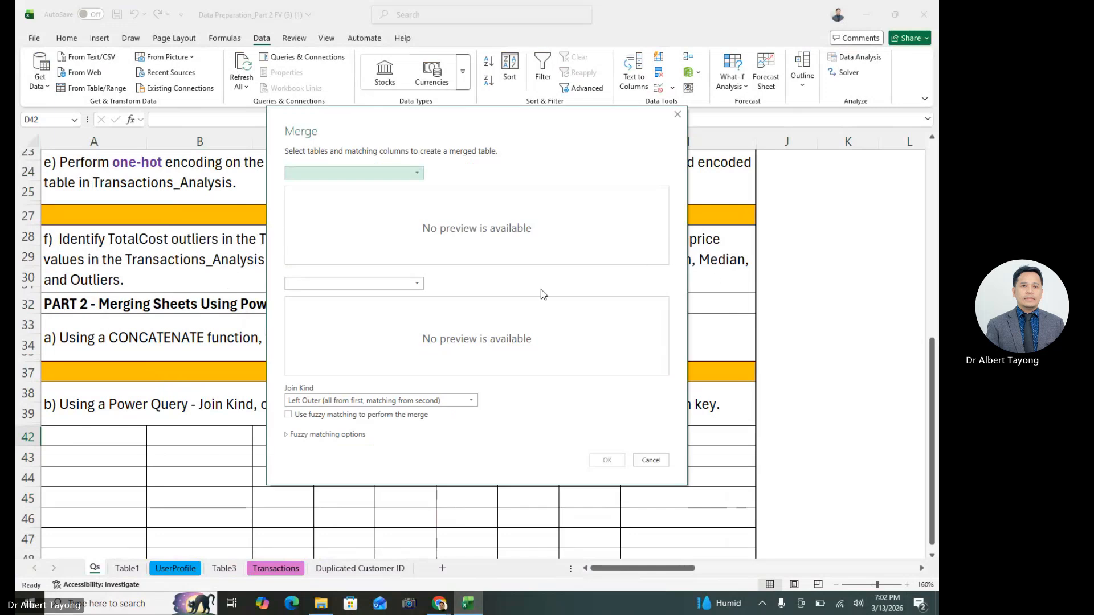
{"action": "left_click", "coordinate": [418, 172]}
{"action": "left_click", "coordinate": [330, 188]}
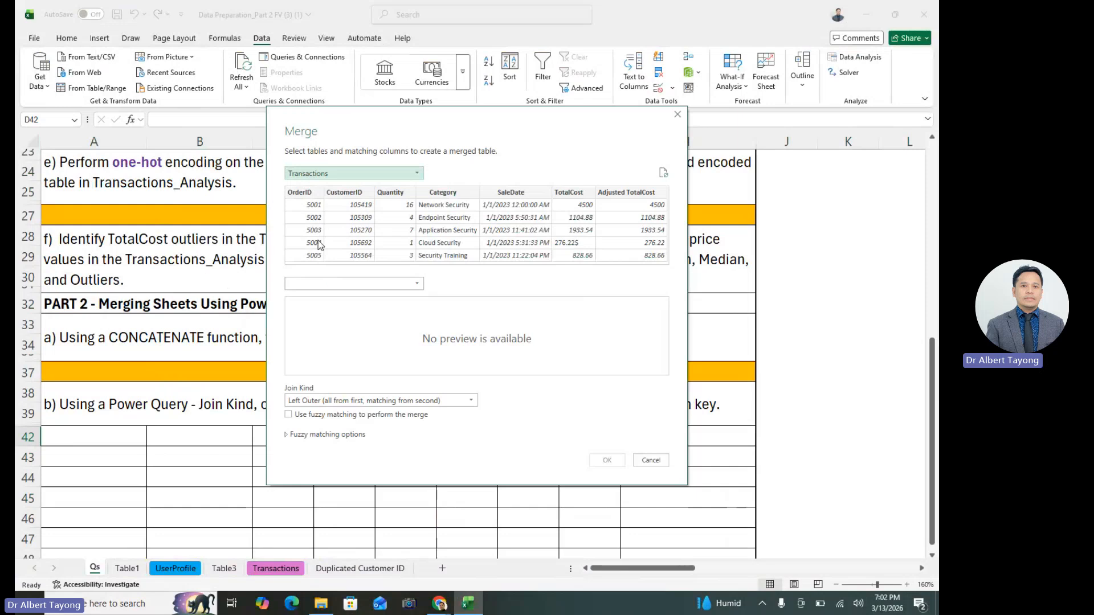
{"action": "left_click", "coordinate": [354, 197]}
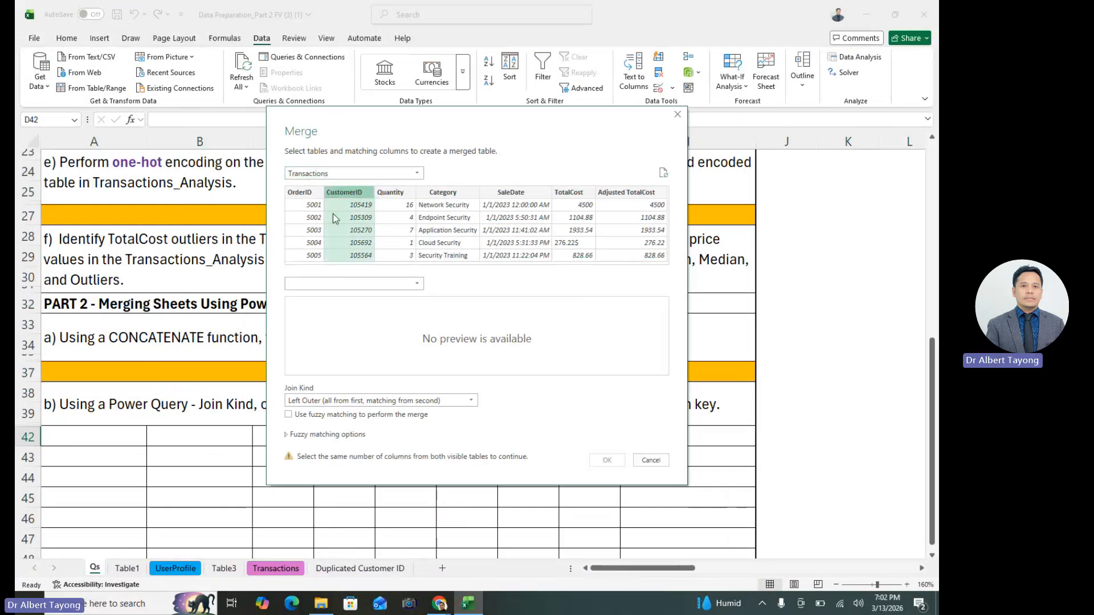
- Add UserProfile as the second table, match it on CustomerID and create the merge with a Left Outer join
{"action": "left_click", "coordinate": [399, 282]}
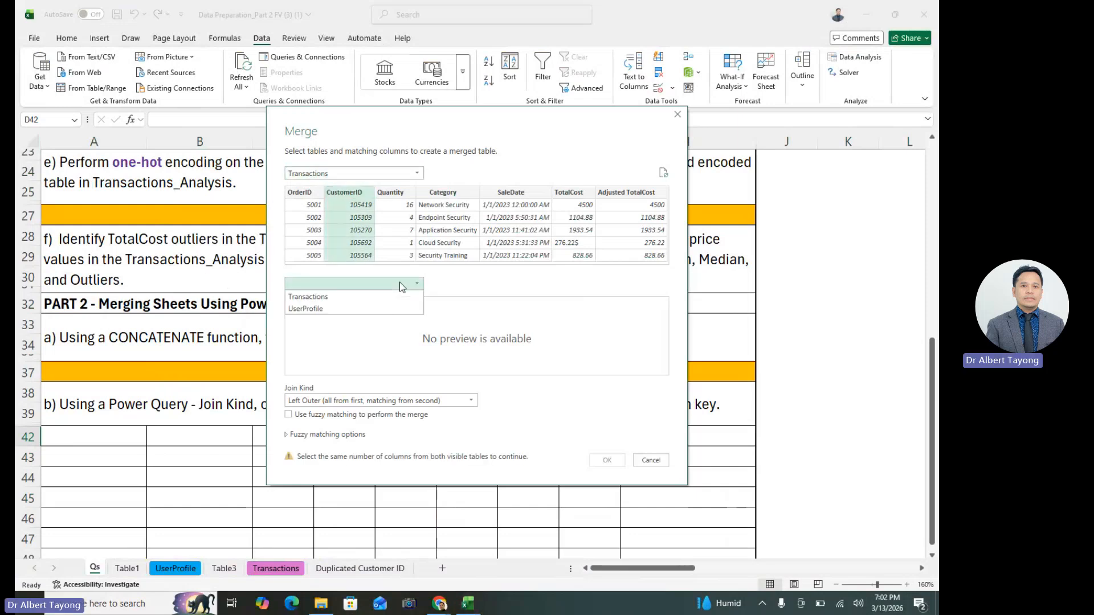
{"action": "left_click", "coordinate": [342, 309]}
{"action": "left_click", "coordinate": [324, 315]}
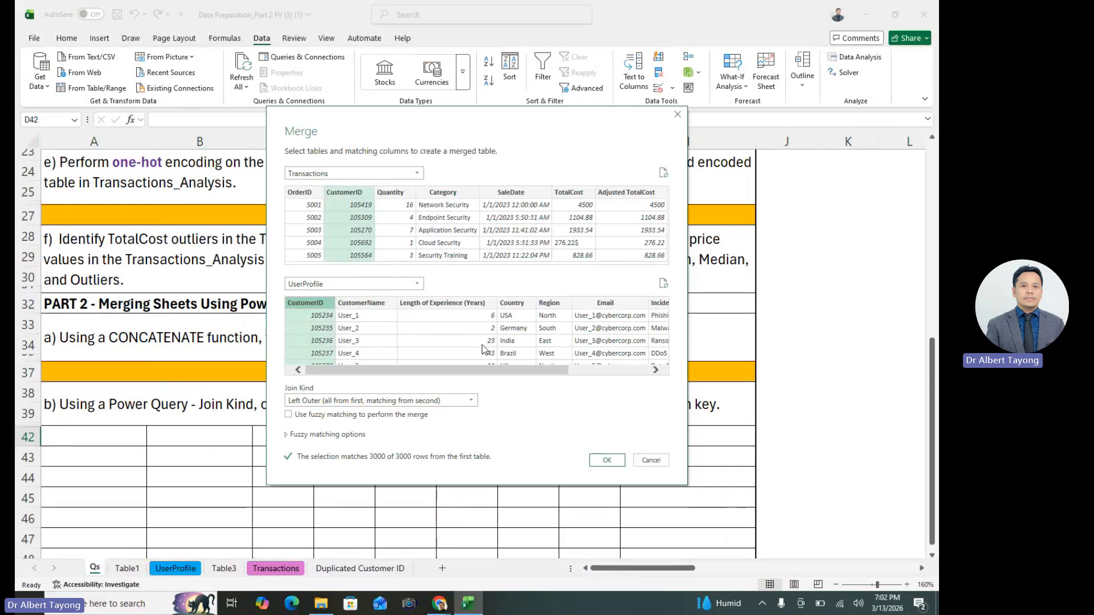
{"action": "left_click", "coordinate": [608, 459]}
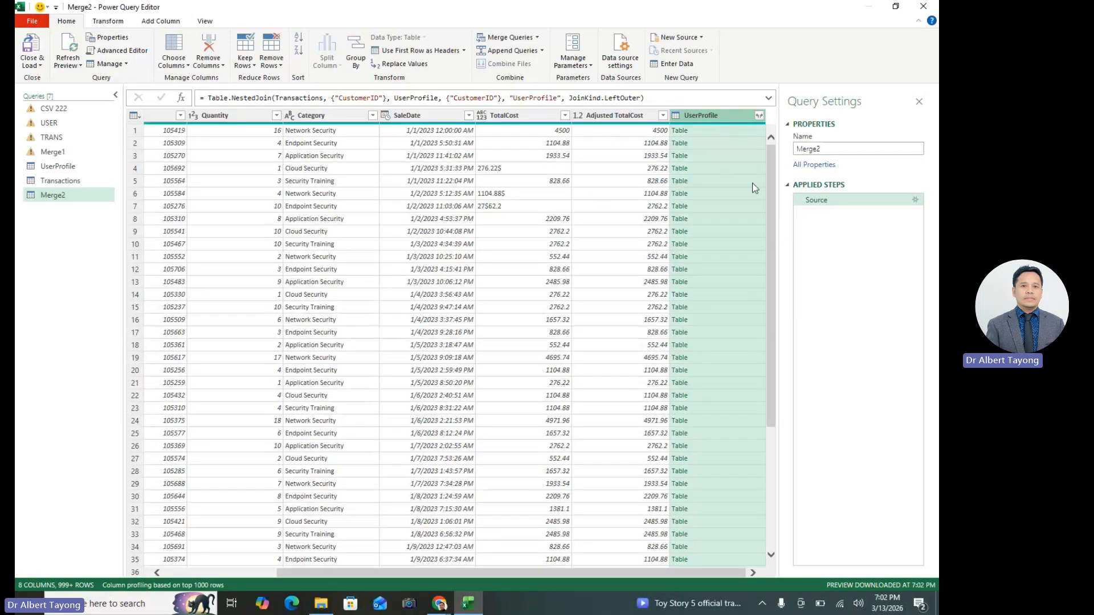
- Expand the UserProfile column with all its fields, keeping the original column name as prefix, and hide the query settings
{"action": "left_click", "coordinate": [759, 117]}
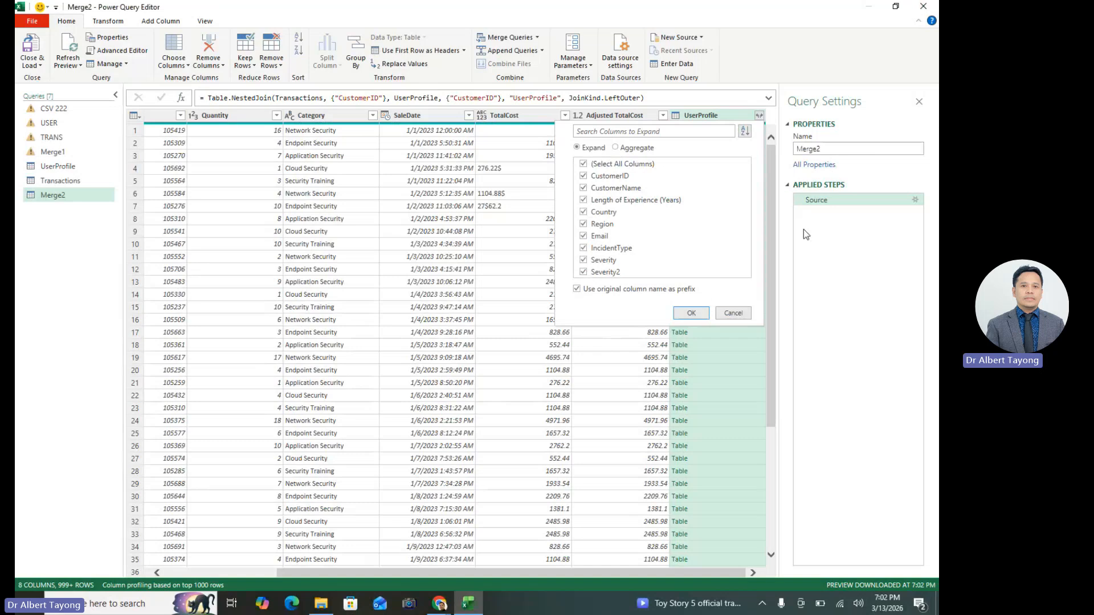
{"action": "left_click", "coordinate": [692, 314]}
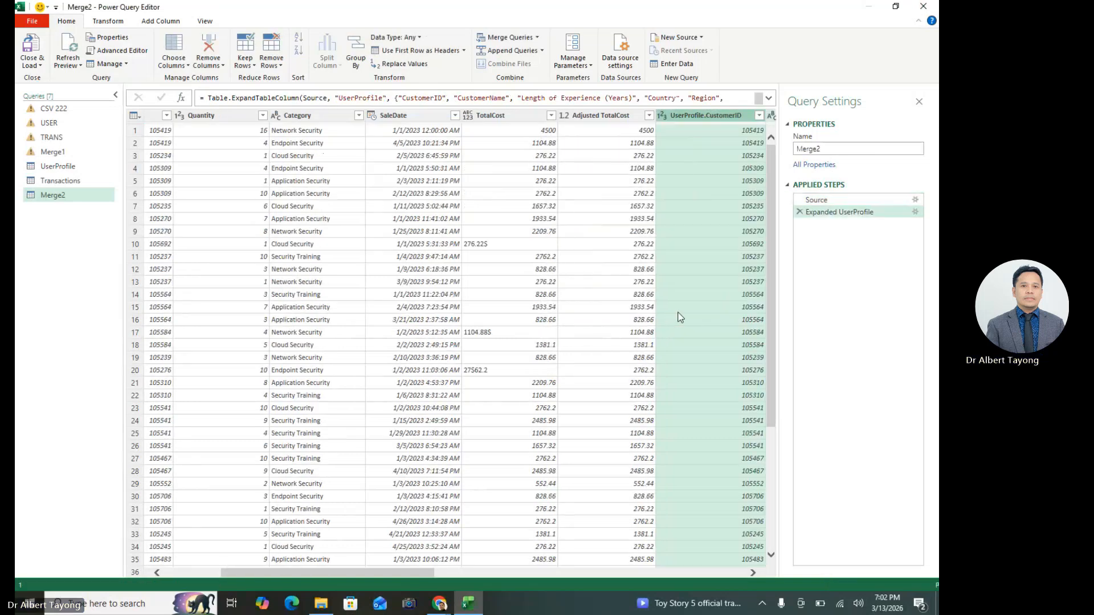
{"action": "left_click", "coordinate": [534, 295]}
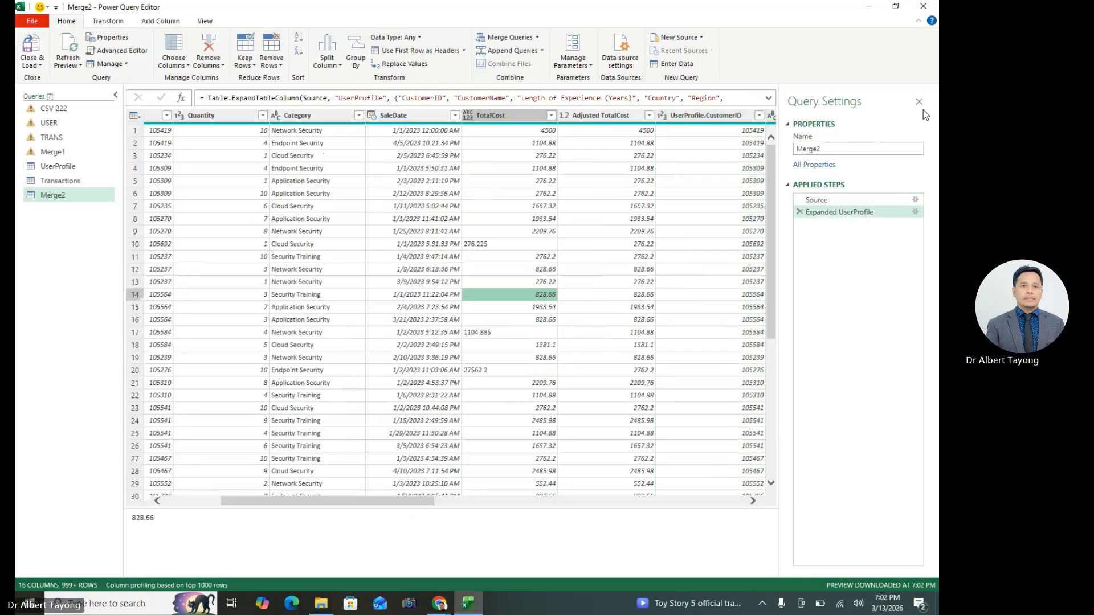
{"action": "left_click", "coordinate": [920, 103]}
- Inspect the merged query's columns from OrderID and CustomerID through the expanded UserProfile fields
{"action": "left_click", "coordinate": [813, 281]}
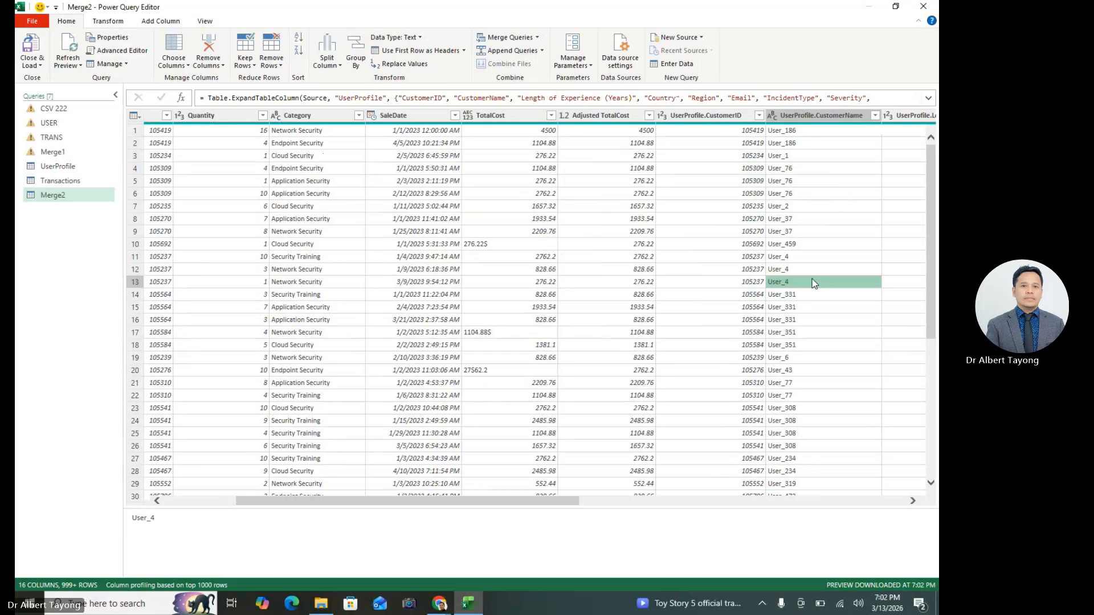
{"action": "key", "text": "Right"}
{"action": "key", "text": "Right"}
{"action": "key", "text": "Right"}
{"action": "key", "text": "Right"}
{"action": "key", "text": "Right"}
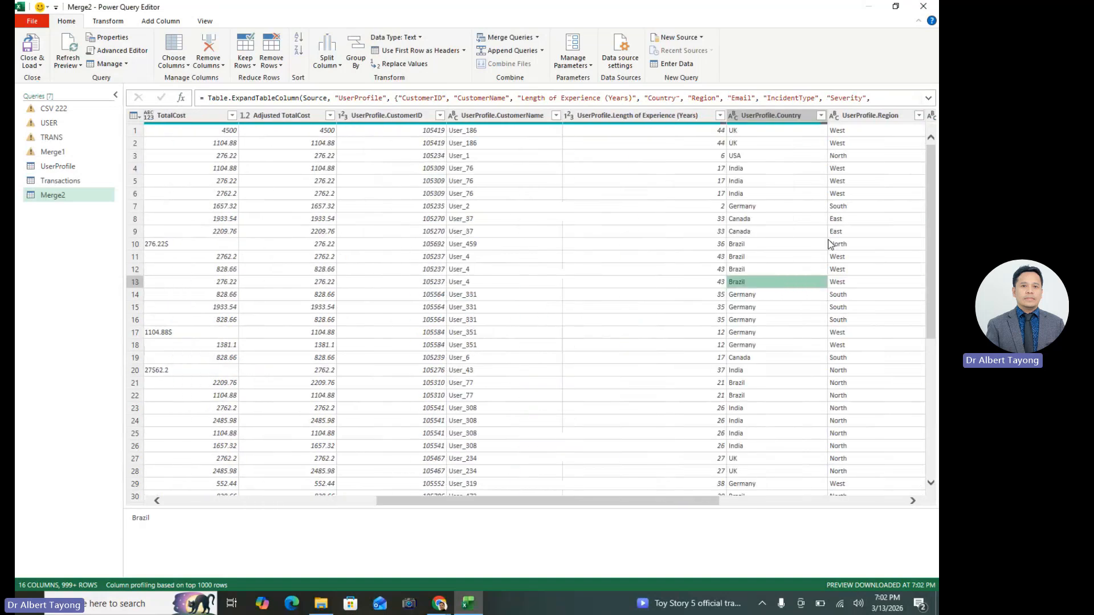
{"action": "key", "text": "Right"}
{"action": "key", "text": "Right"}
{"action": "key", "text": "Left"}
{"action": "key", "text": "Left"}
{"action": "key", "text": "Left"}
{"action": "key", "text": "Left"}
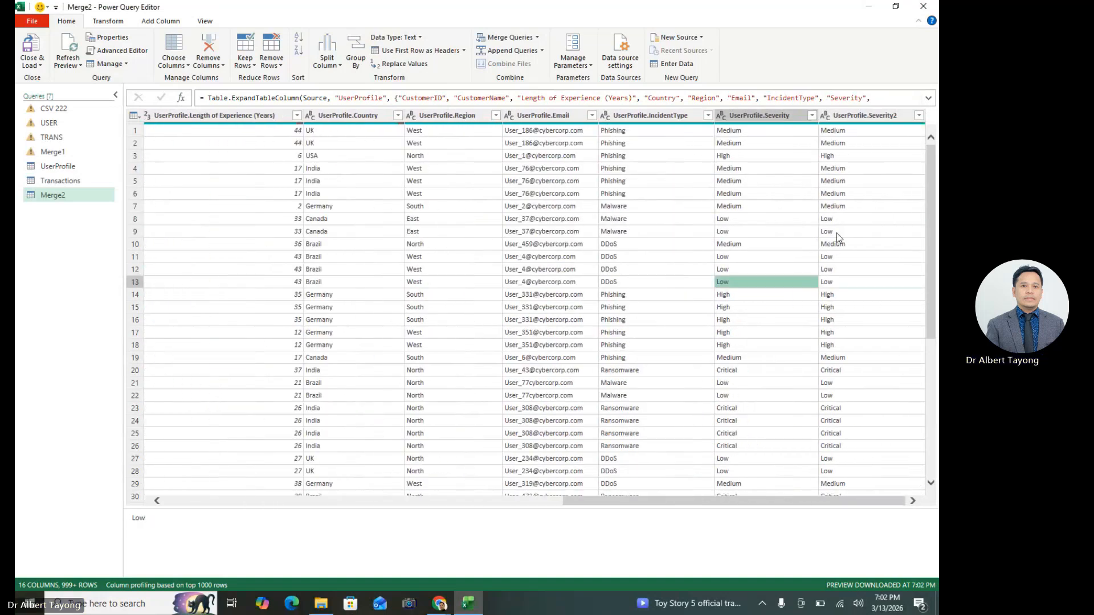
{"action": "key", "text": "Left"}
{"action": "key", "text": "Left"}
{"action": "key", "text": "Left"}
{"action": "key", "text": "Left"}
{"action": "key", "text": "Left"}
{"action": "key", "text": "Left"}
{"action": "key", "text": "Left"}
{"action": "key", "text": "Left"}
{"action": "key", "text": "Left"}
{"action": "key", "text": "Left"}
{"action": "key", "text": "Left"}
{"action": "key", "text": "Left"}
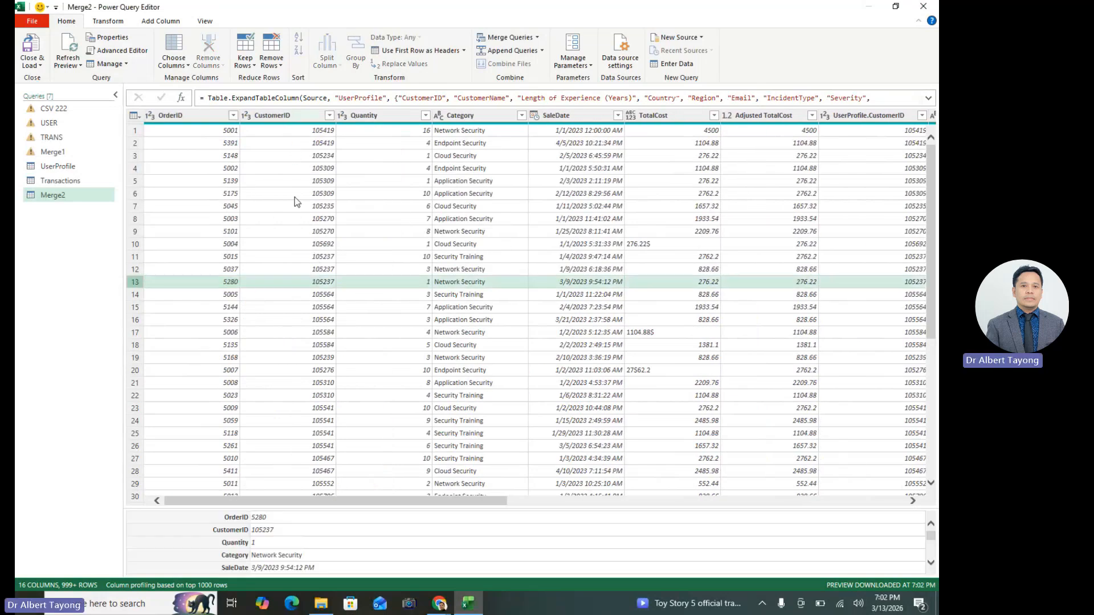
{"action": "left_click", "coordinate": [322, 219]}
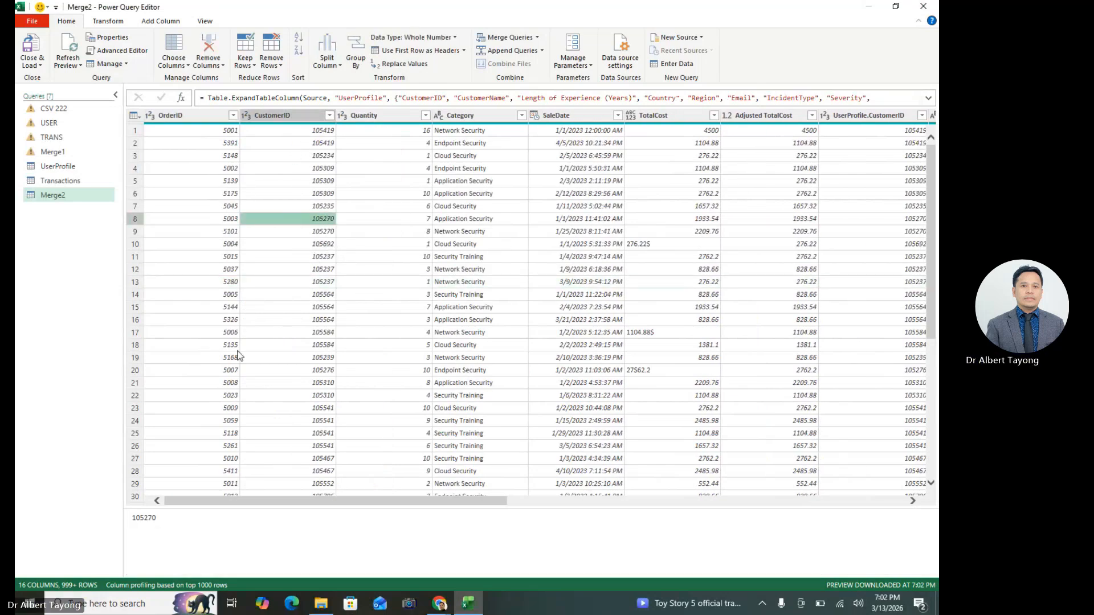
- Load the merged query as a table on a new worksheet and hide the list of workbook queries
{"action": "left_click", "coordinate": [32, 63]}
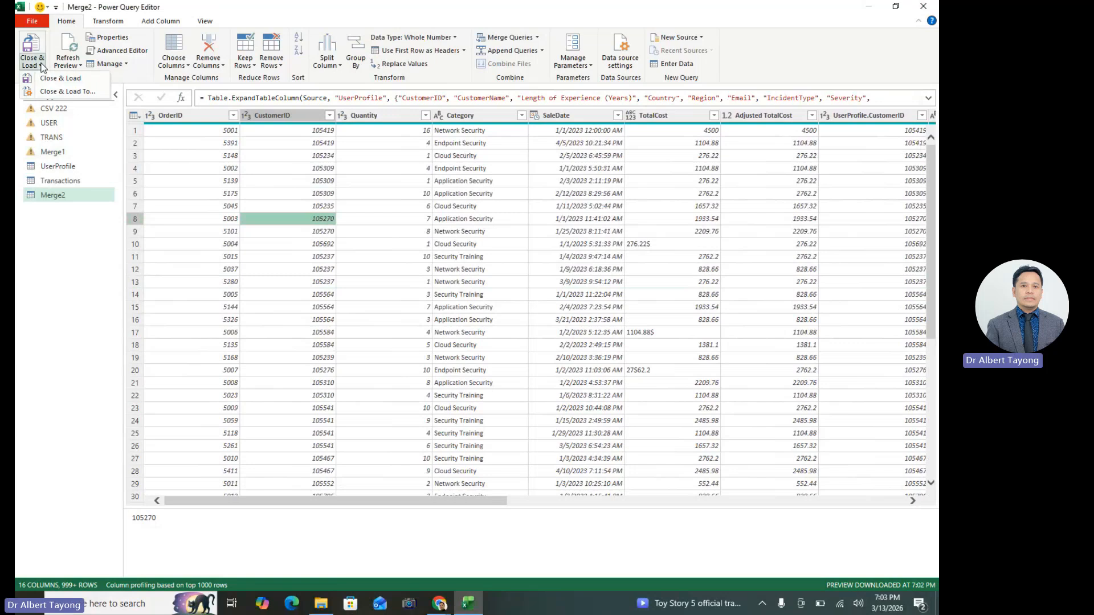
{"action": "left_click", "coordinate": [68, 92]}
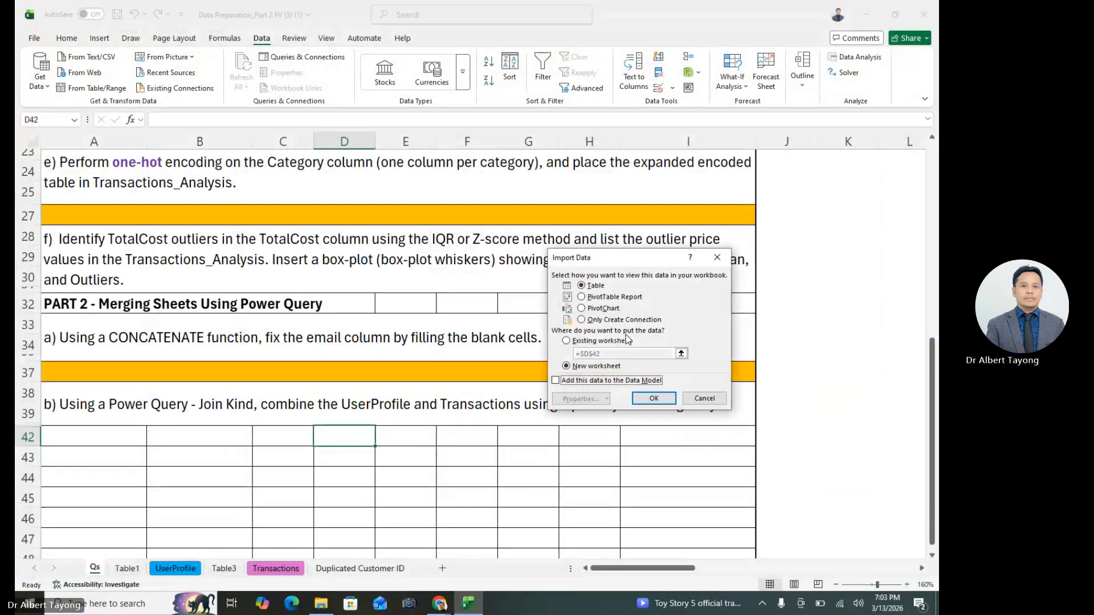
{"action": "left_click", "coordinate": [644, 399]}
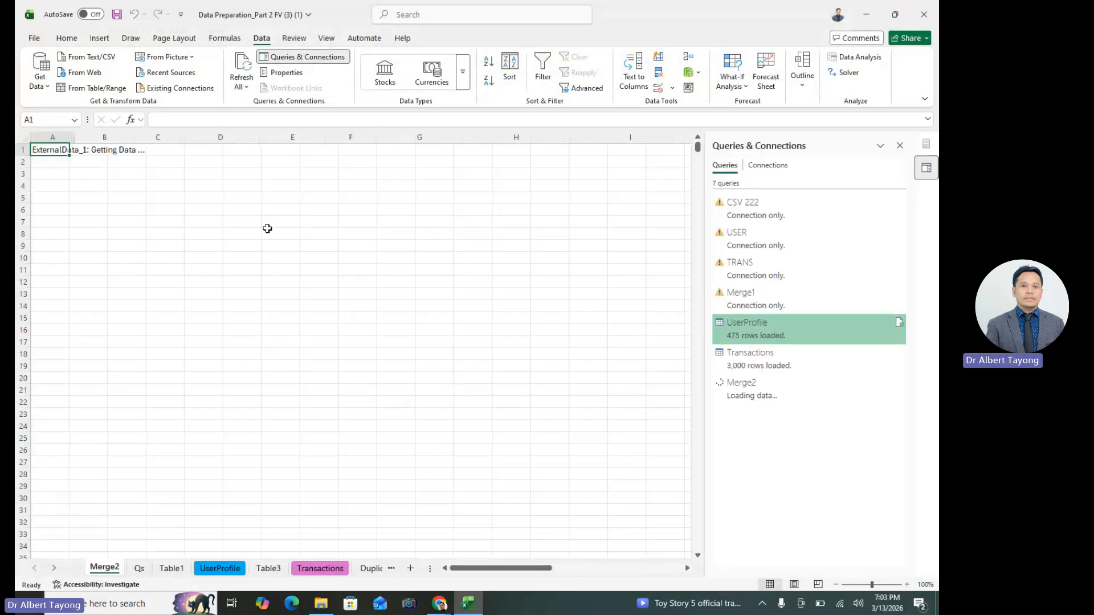
{"action": "left_click", "coordinate": [899, 145]}
- Check the combined Transactions and UserProfile columns in the table on the Merge2 sheet
{"action": "left_click", "coordinate": [342, 389]}
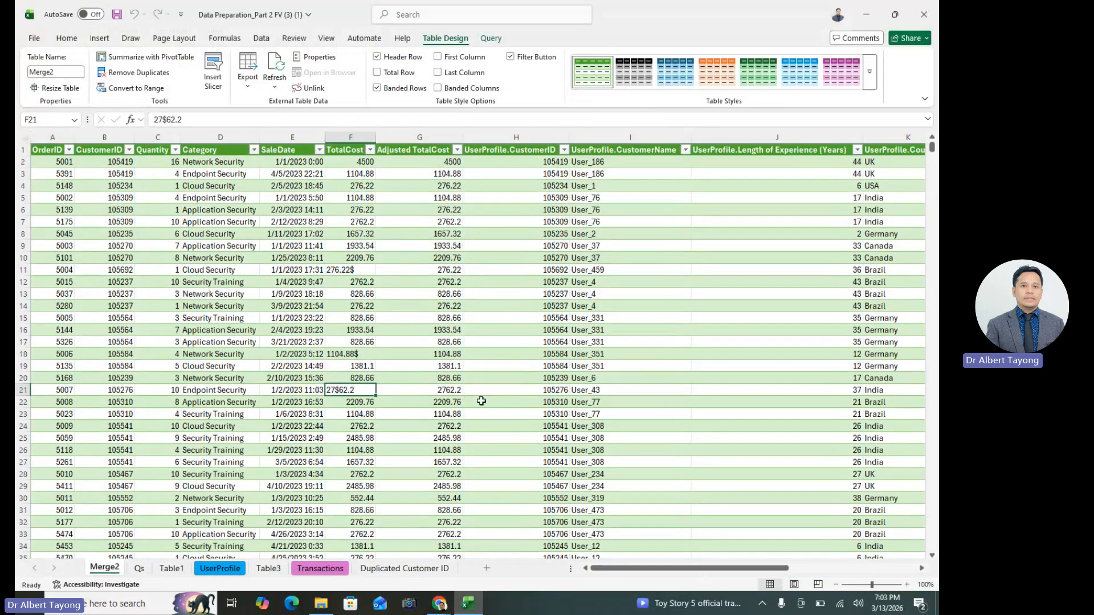
{"action": "left_click", "coordinate": [223, 317]}
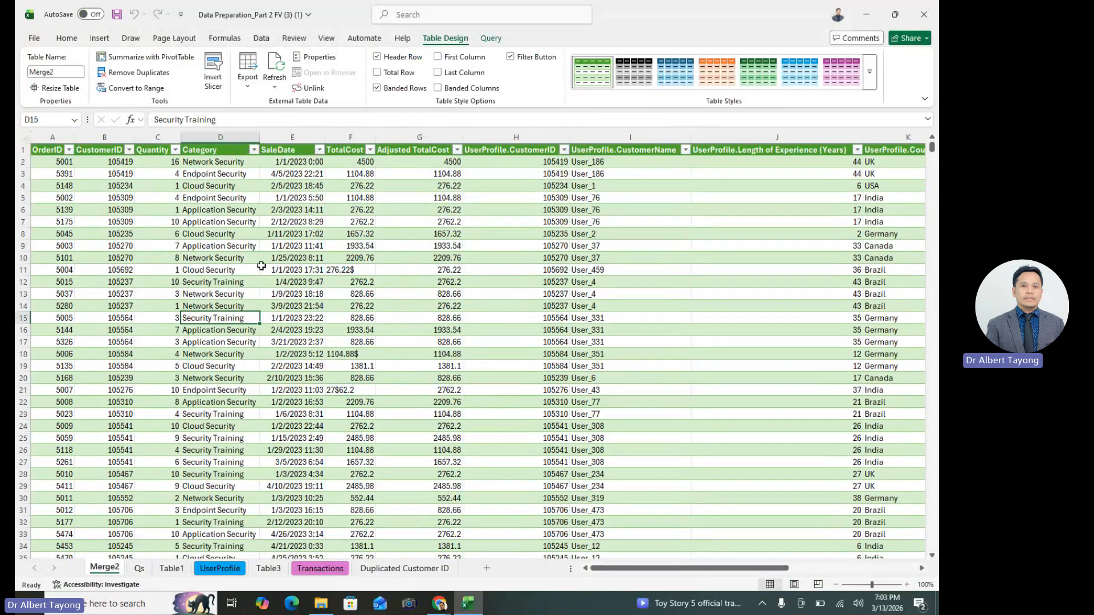
{"action": "left_click", "coordinate": [303, 185]}
{"action": "left_click", "coordinate": [466, 236]}
{"action": "left_click", "coordinate": [195, 292]}
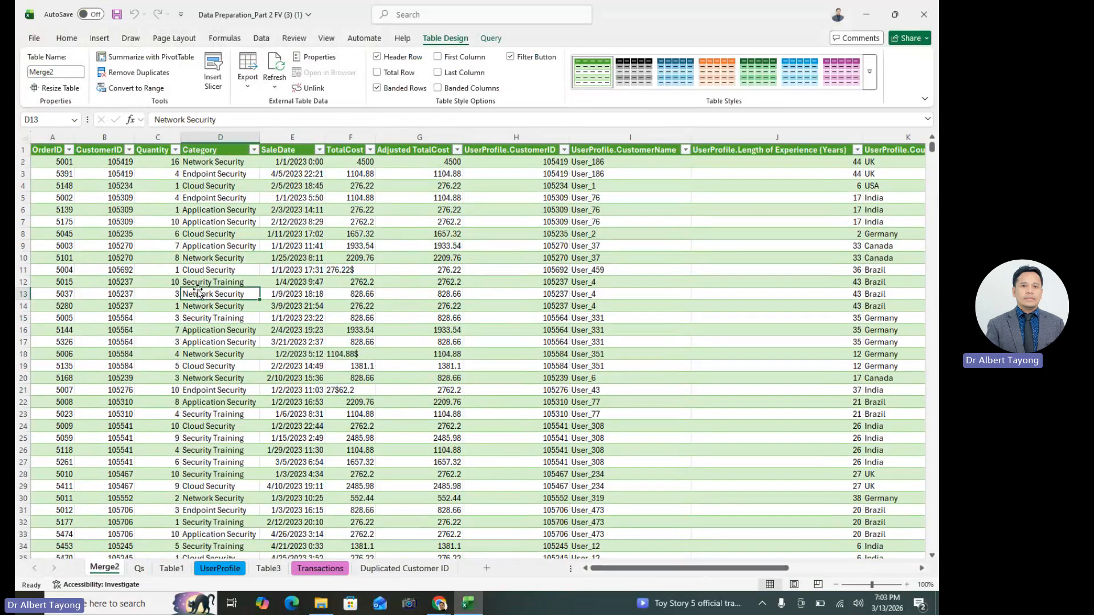
{"action": "left_click", "coordinate": [641, 235]}
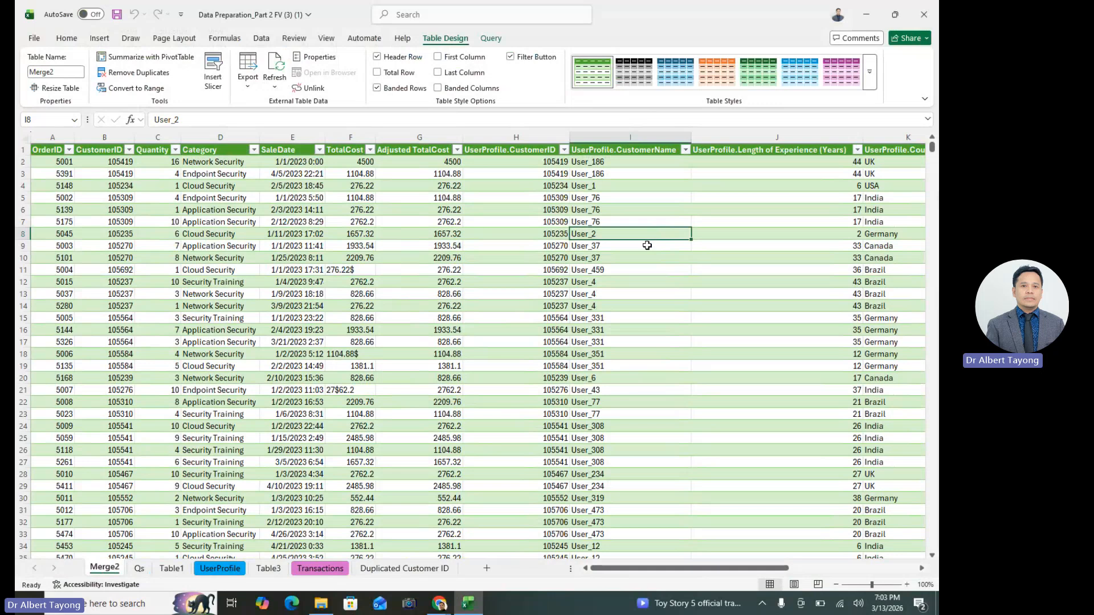
- Look across row 8 of the merged table, from OrderID to UserProfile.Severity2 and back to the Adjusted TotalCost column
{"action": "key", "text": "Right"}
{"action": "key", "text": "Right"}
{"action": "key", "text": "Right"}
{"action": "key", "text": "Right"}
{"action": "key", "text": "Right"}
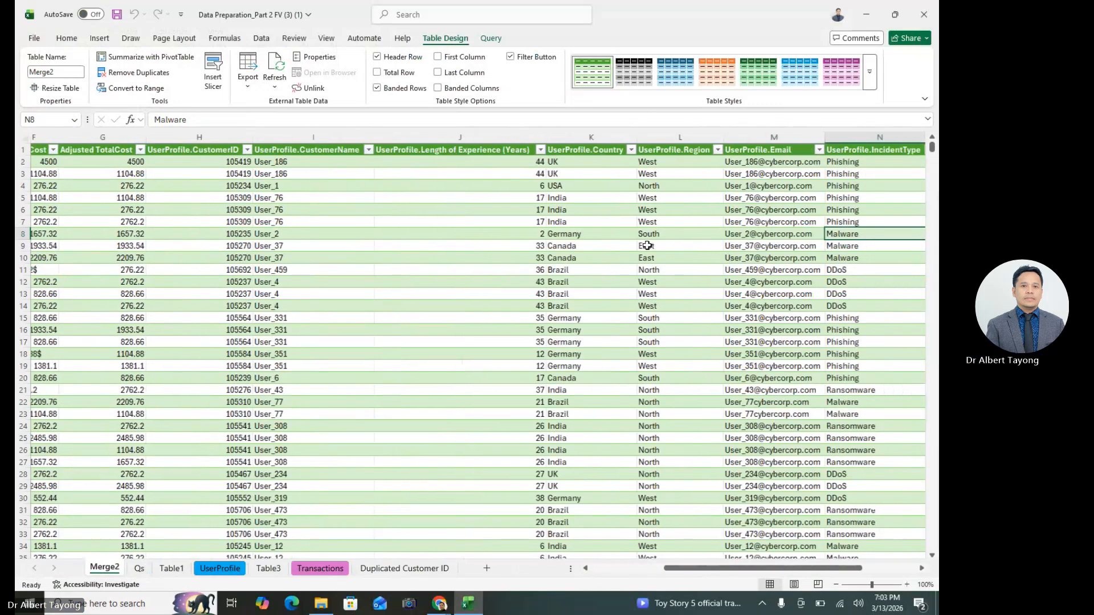
{"action": "key", "text": "Right"}
{"action": "key", "text": "Right"}
{"action": "key", "text": "Right"}
{"action": "key", "text": "Right"}
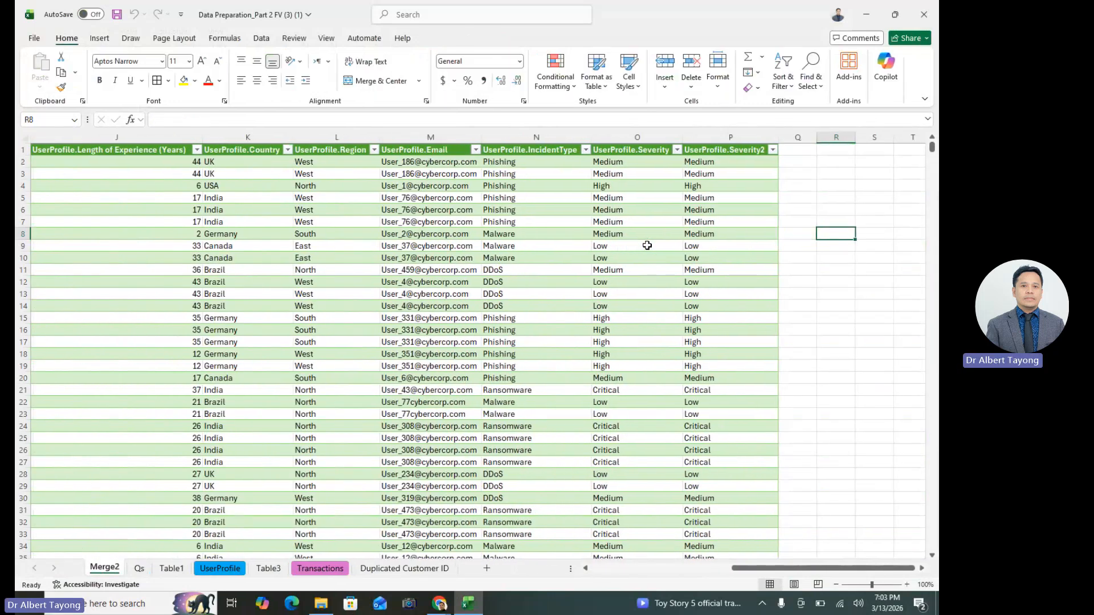
{"action": "key", "text": "Left"}
{"action": "key", "text": "Left"}
{"action": "key", "text": "Left"}
{"action": "key", "text": "Left"}
{"action": "key", "text": "Left"}
{"action": "key", "text": "Left"}
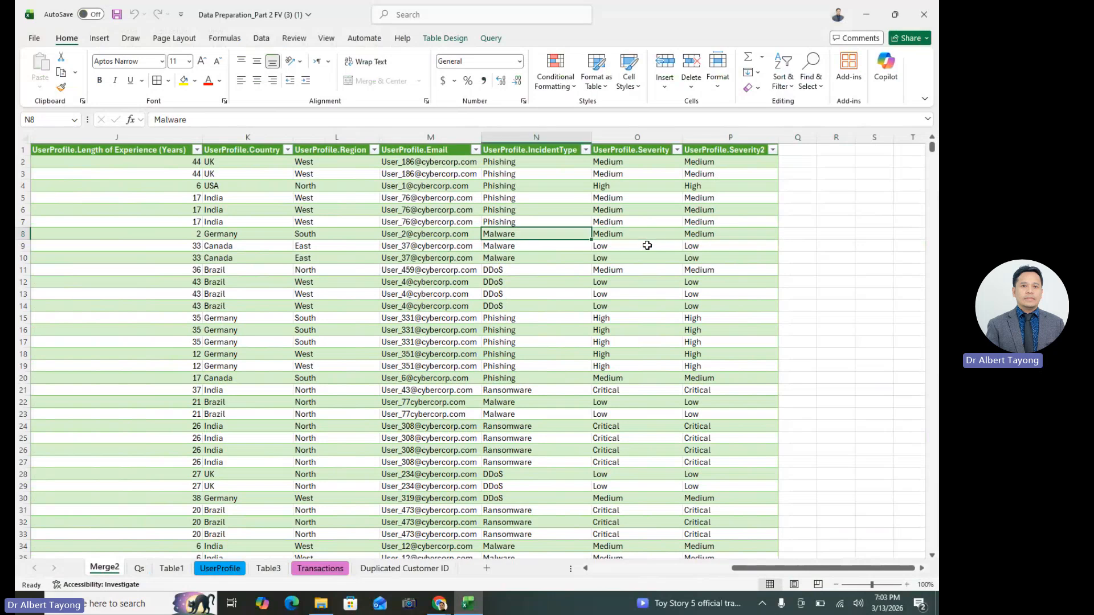
{"action": "key", "text": "Left"}
{"action": "key", "text": "Left"}
{"action": "key", "text": "Left"}
{"action": "key", "text": "Left"}
{"action": "key", "text": "Left"}
{"action": "key", "text": "Left"}
{"action": "key", "text": "Left"}
{"action": "key", "text": "Left"}
{"action": "key", "text": "Left"}
{"action": "key", "text": "Left"}
{"action": "key", "text": "Left"}
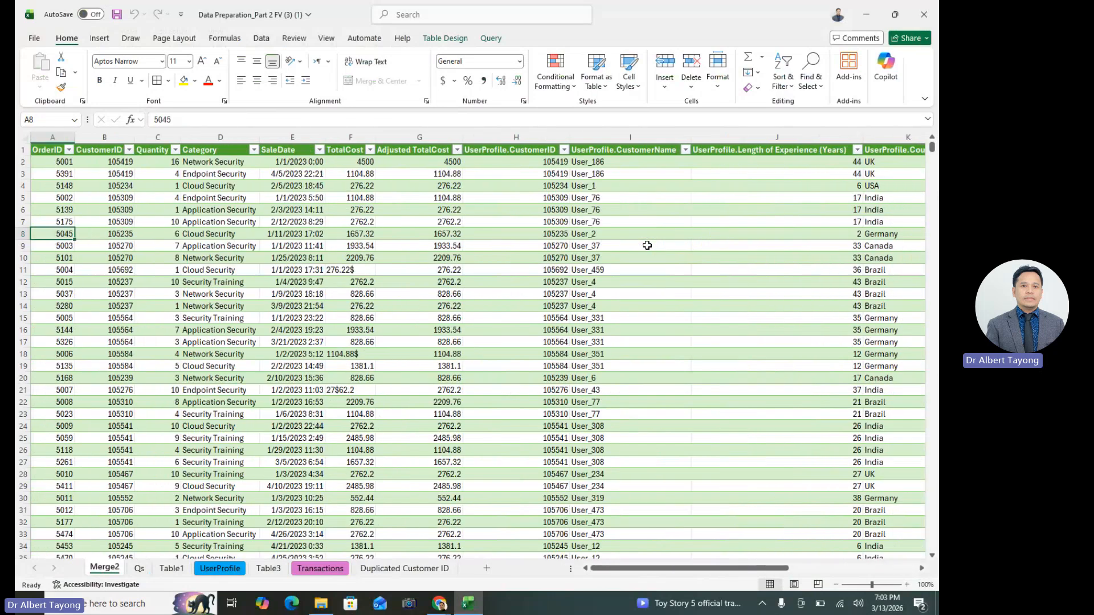
{"action": "key", "text": "Right"}
{"action": "key", "text": "Right"}
{"action": "key", "text": "Right"}
{"action": "key", "text": "Right"}
{"action": "key", "text": "Right"}
{"action": "key", "text": "Right"}
{"action": "key", "text": "Right"}
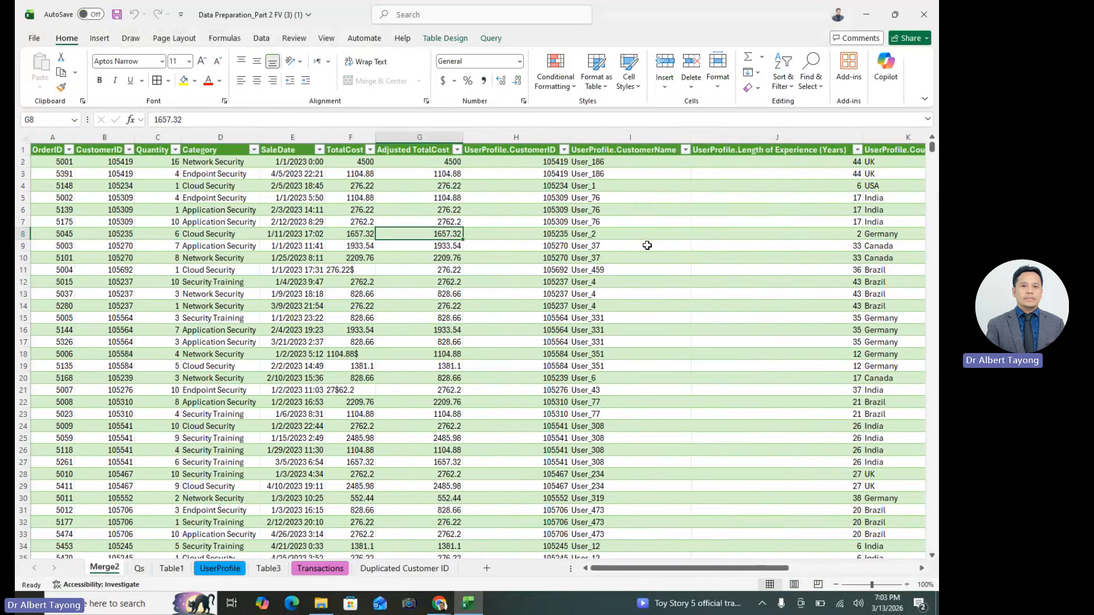
- Highlight the Transactions columns from OrderID to Adjusted TotalCost and check where the UserProfile columns begin
{"action": "left_click", "coordinate": [624, 137]}
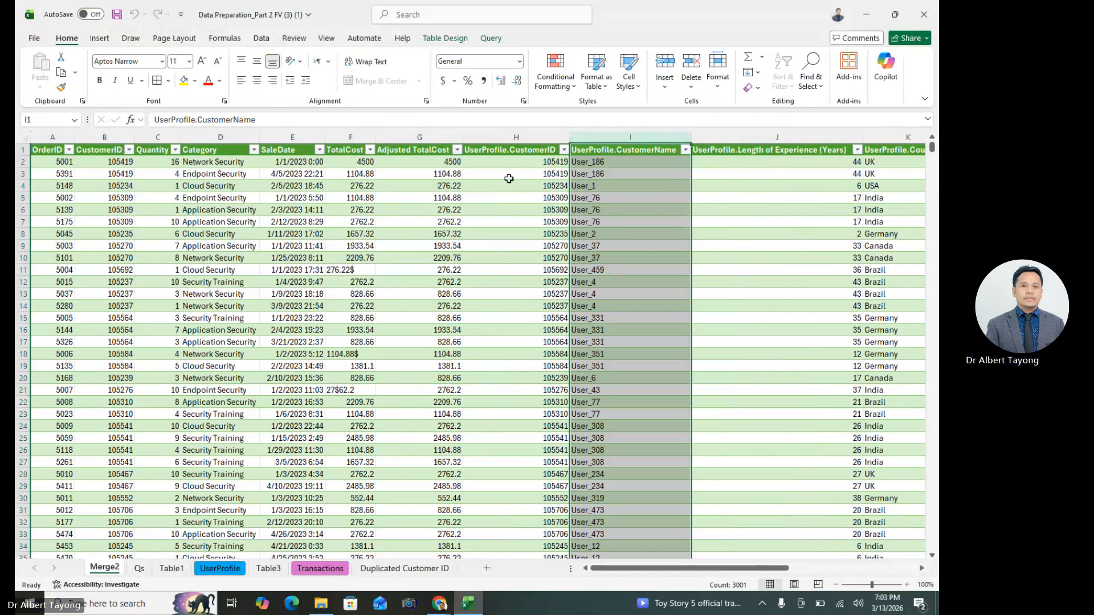
{"action": "left_click_drag", "start_coordinate": [426, 137], "coordinate": [17, 231]}
{"action": "left_click", "coordinate": [433, 148]}
{"action": "left_click_drag", "start_coordinate": [423, 137], "coordinate": [19, 197]}
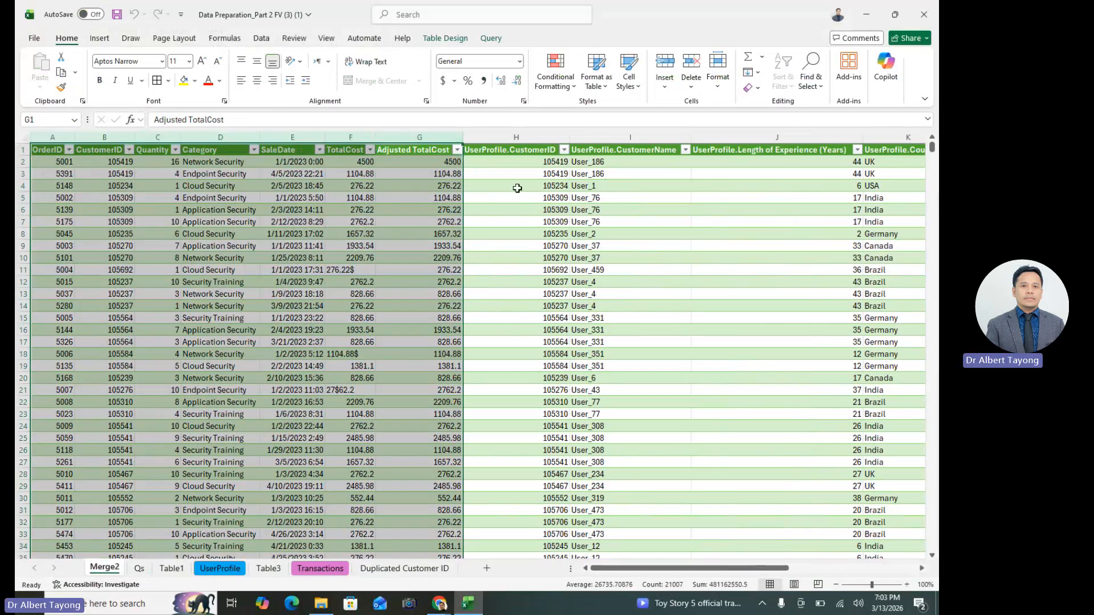
{"action": "left_click", "coordinate": [517, 138]}
{"action": "left_click", "coordinate": [632, 142]}
{"action": "left_click", "coordinate": [741, 150]}
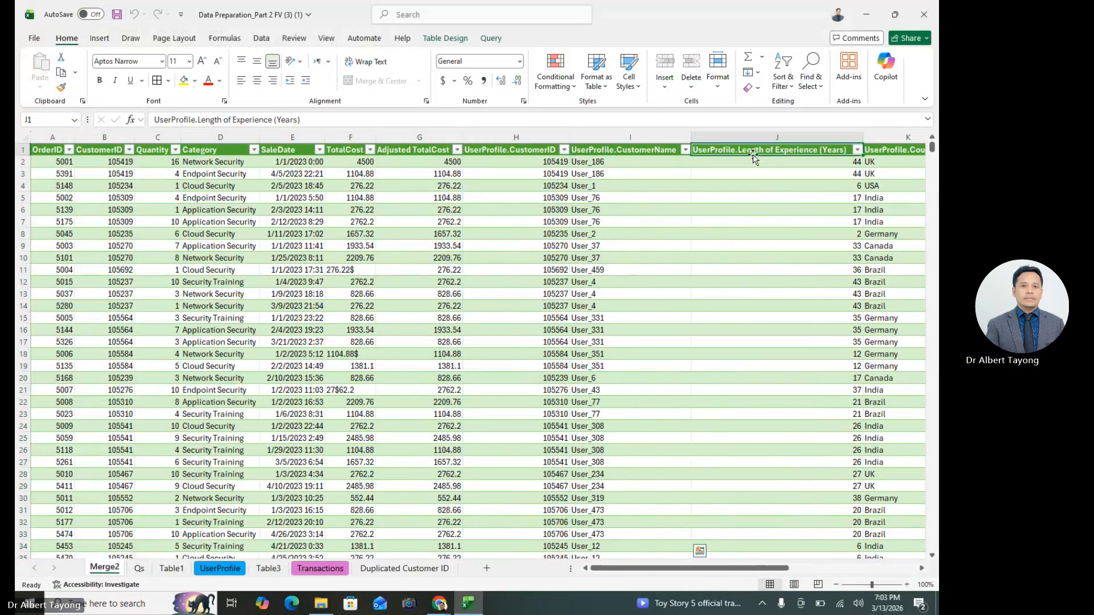
- Review the merged table's header row in both directions, covering the Transactions fields and the UserProfile fields
{"action": "key", "text": "Right"}
{"action": "key", "text": "Right"}
{"action": "key", "text": "Right"}
{"action": "key", "text": "Right"}
{"action": "key", "text": "Right"}
{"action": "key", "text": "Right"}
{"action": "key", "text": "Right"}
{"action": "key", "text": "Right"}
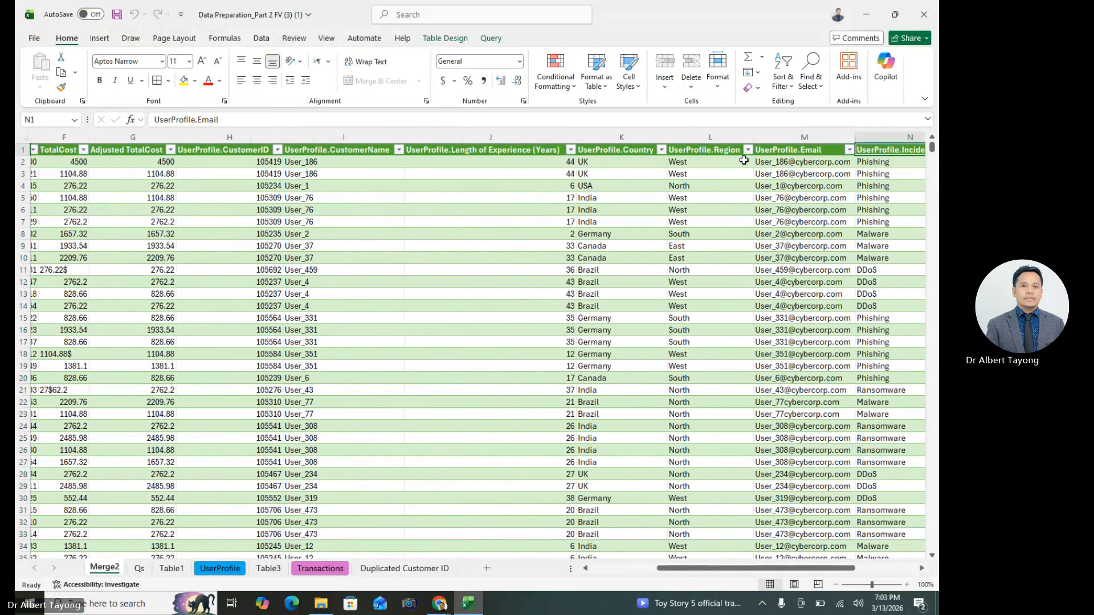
{"action": "key", "text": "Left"}
{"action": "key", "text": "Left"}
{"action": "key", "text": "Left"}
{"action": "key", "text": "Left"}
{"action": "key", "text": "Left"}
{"action": "key", "text": "Left"}
{"action": "key", "text": "Left"}
{"action": "key", "text": "Left"}
{"action": "key", "text": "Left"}
{"action": "key", "text": "Left"}
{"action": "key", "text": "Left"}
{"action": "key", "text": "Left"}
{"action": "key", "text": "Left"}
{"action": "key", "text": "Left"}
{"action": "key", "text": "Left"}
{"action": "key", "text": "Left"}
{"action": "key", "text": "Left"}
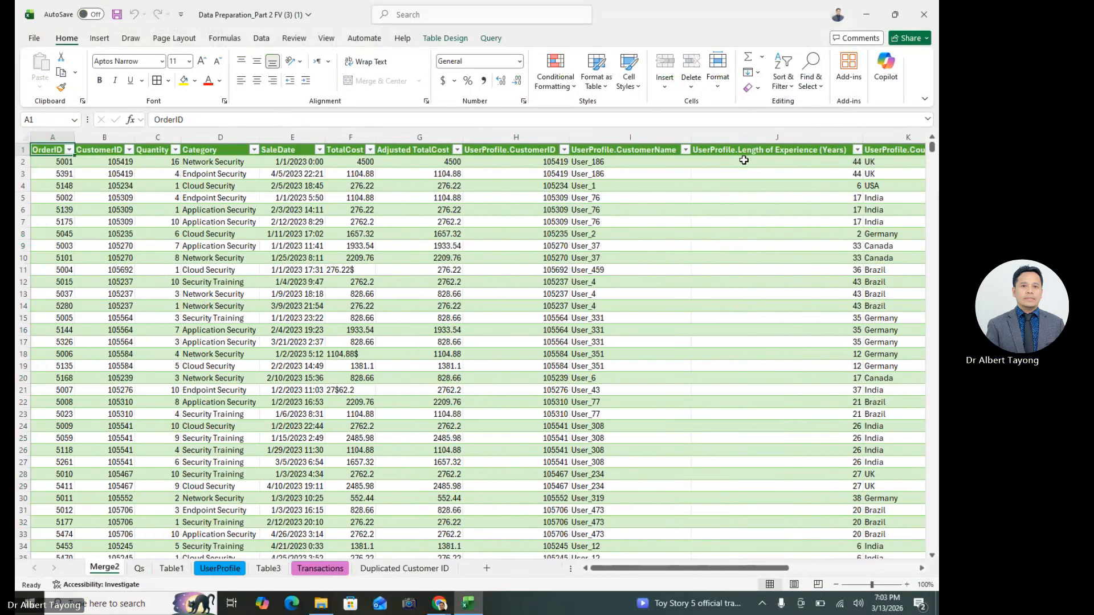
{"action": "key", "text": "Right"}
{"action": "key", "text": "Right"}
{"action": "key", "text": "Right"}
{"action": "key", "text": "Right"}
{"action": "key", "text": "Right"}
{"action": "key", "text": "Right"}
{"action": "key", "text": "Right"}
{"action": "key", "text": "Right"}
{"action": "key", "text": "Right"}
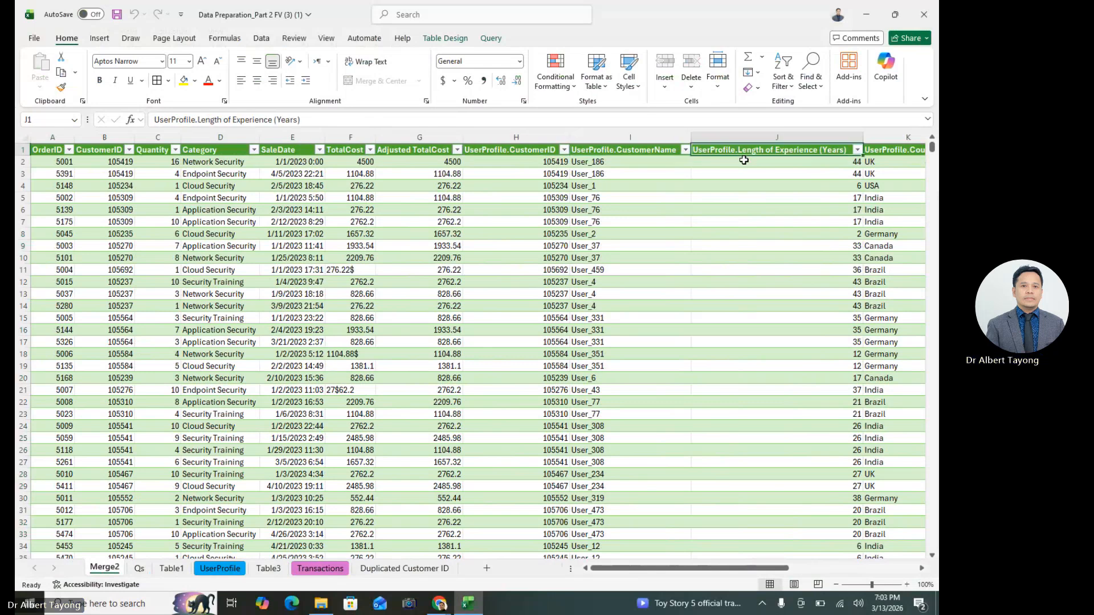
- Examine the UserProfile.CustomerID column beside the customer name and Adjusted TotalCost columns
{"action": "key", "text": "Down"}
{"action": "key", "text": "Down"}
{"action": "key", "text": "Left"}
{"action": "key", "text": "Left"}
{"action": "key", "text": "Right"}
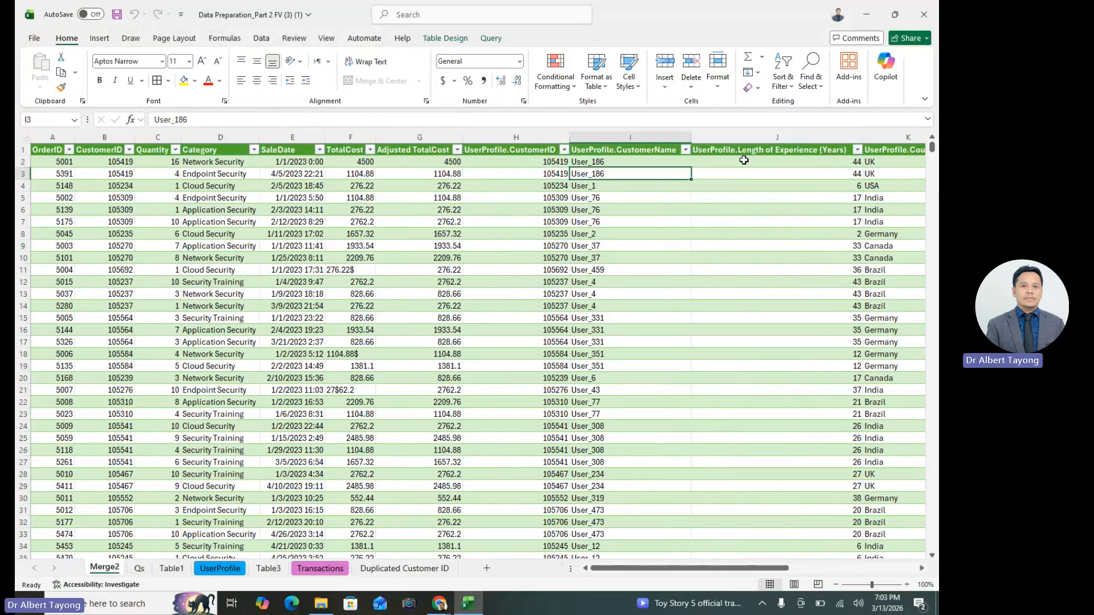
{"action": "key", "text": "Left"}
{"action": "key", "text": "Left"}
{"action": "key", "text": "Left"}
{"action": "key", "text": "Right"}
{"action": "left_click", "coordinate": [516, 138]}
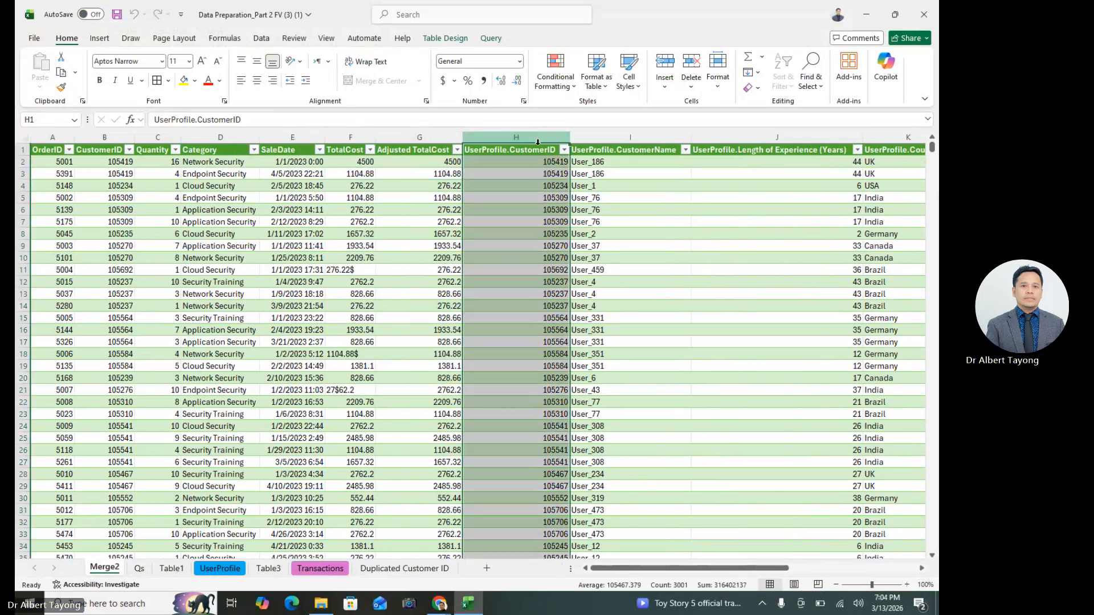
{"action": "scroll", "coordinate": [836, 361], "scroll_direction": "down", "scroll_amount": 5}
{"action": "scroll", "coordinate": [837, 353], "scroll_direction": "up", "scroll_amount": 5}
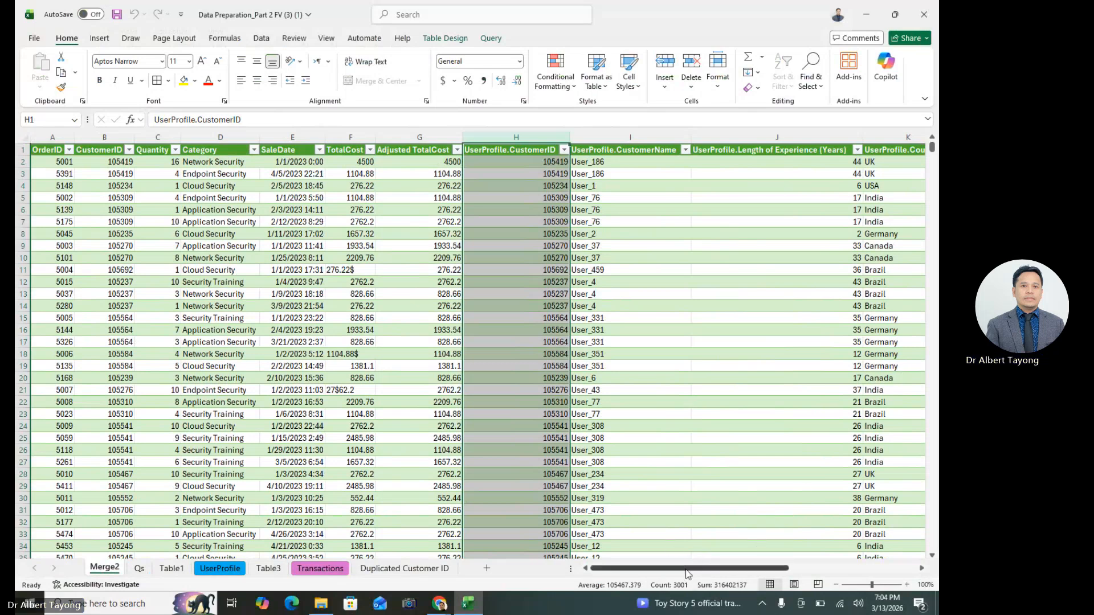
- View the remaining UserProfile columns up to Severity2 and return to the OrderID column
{"action": "left_click_drag", "start_coordinate": [707, 566], "coordinate": [819, 583]}
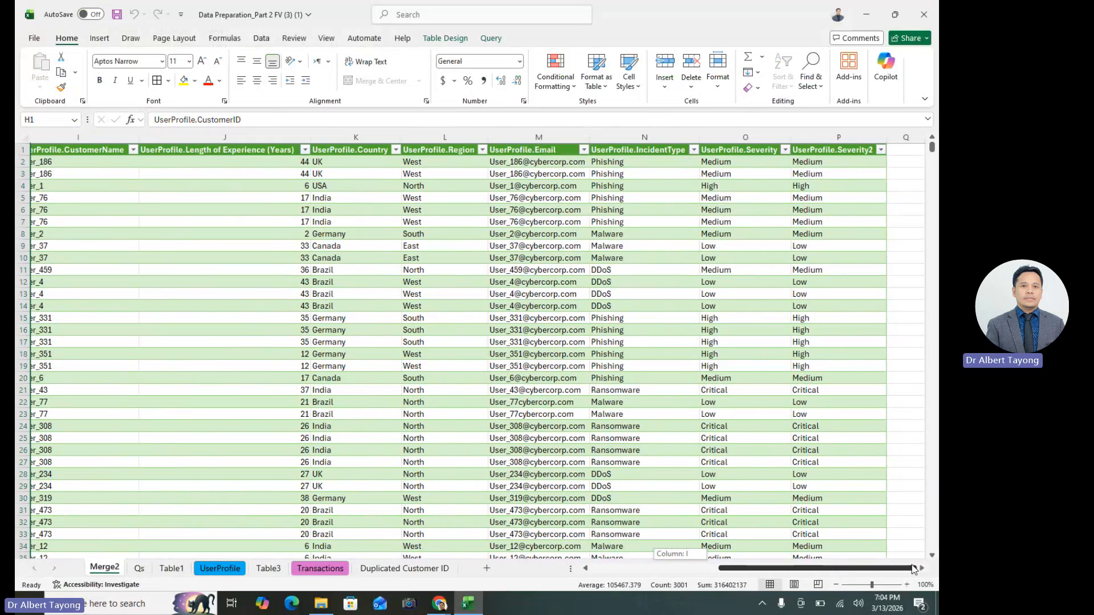
{"action": "left_click_drag", "start_coordinate": [915, 568], "coordinate": [916, 569]}
{"action": "left_click", "coordinate": [763, 235]}
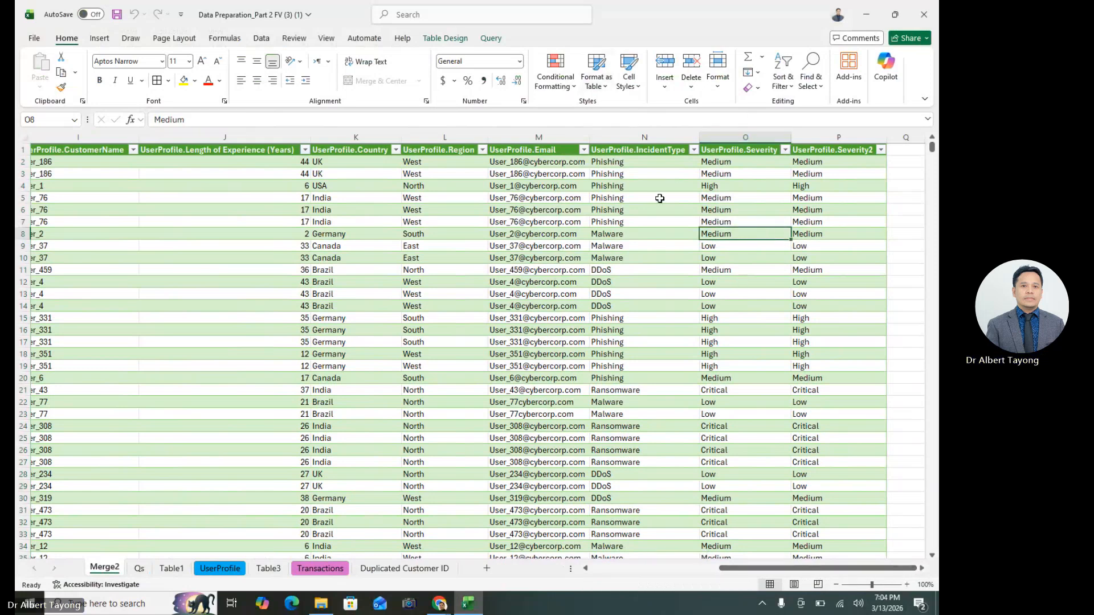
{"action": "left_click_drag", "start_coordinate": [772, 569], "coordinate": [624, 568]}
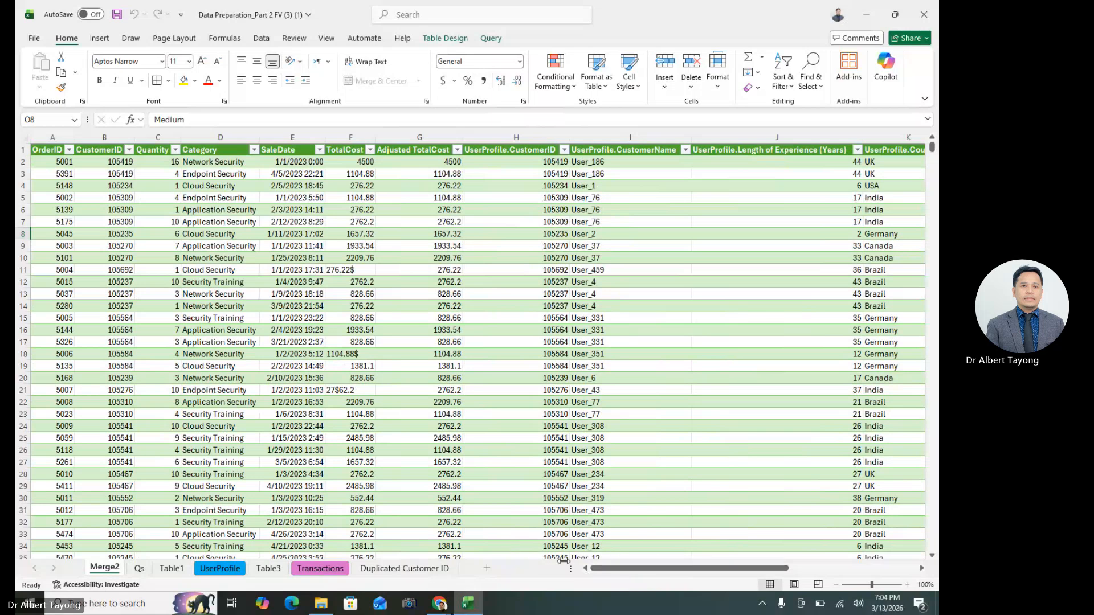
{"action": "left_click_drag", "start_coordinate": [651, 569], "coordinate": [480, 586]}
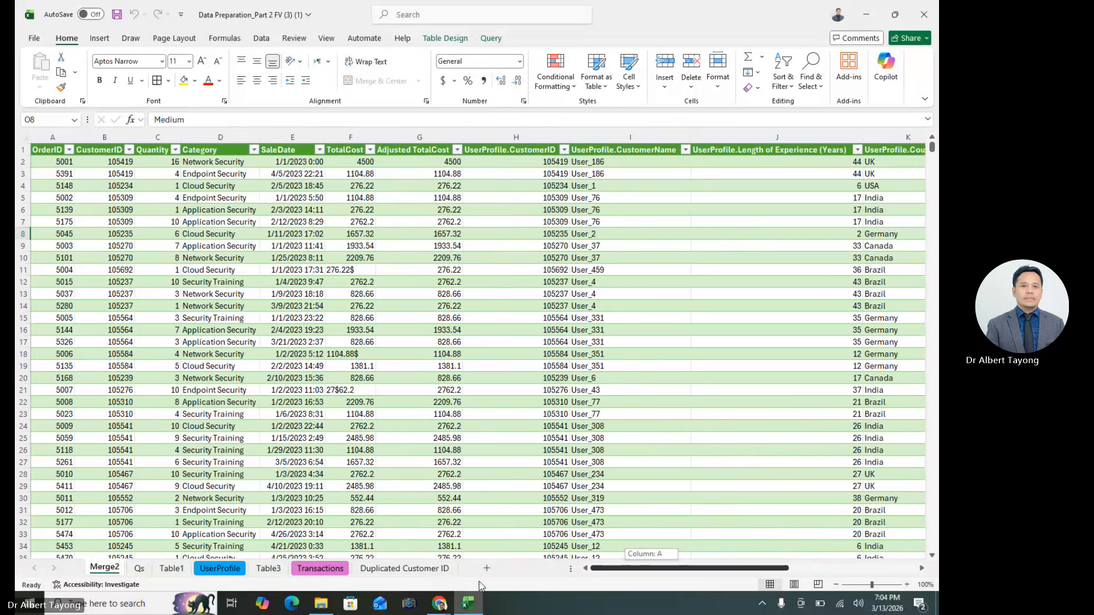
- Compare the merged table's OrderID to Adjusted TotalCost columns with the same columns on the Transactions sheet, ending back on Merge2
{"action": "left_click", "coordinate": [50, 137]}
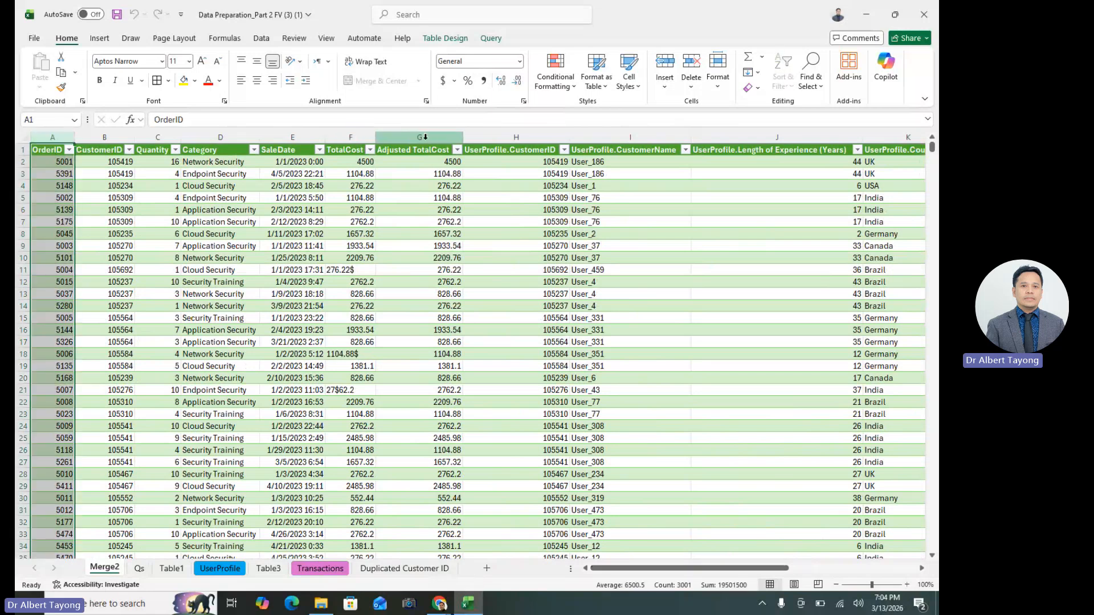
{"action": "left_click", "coordinate": [425, 138]}
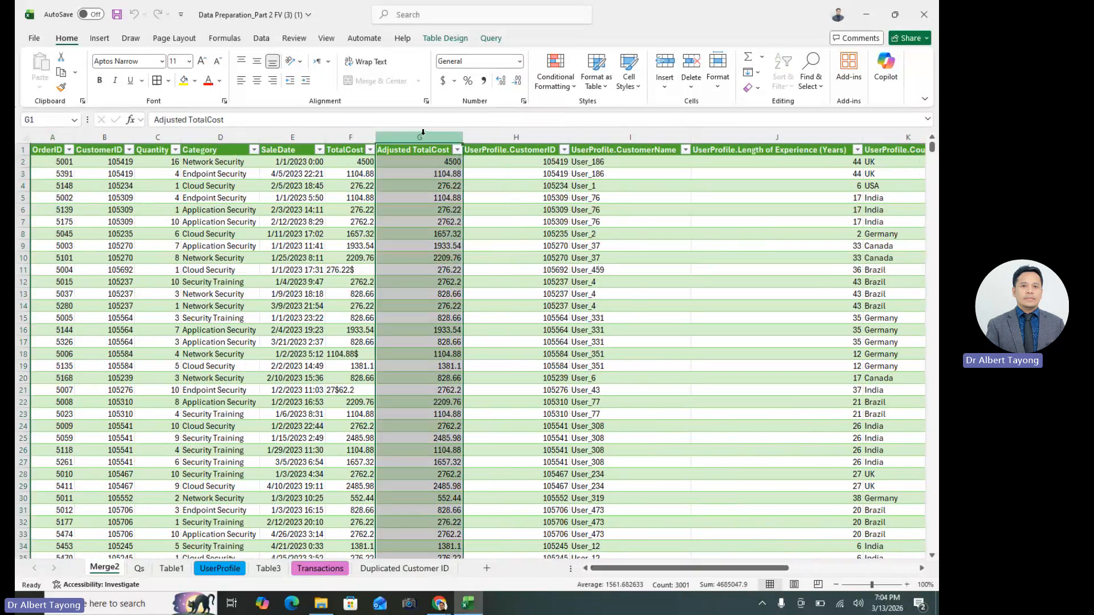
{"action": "left_click", "coordinate": [336, 569]}
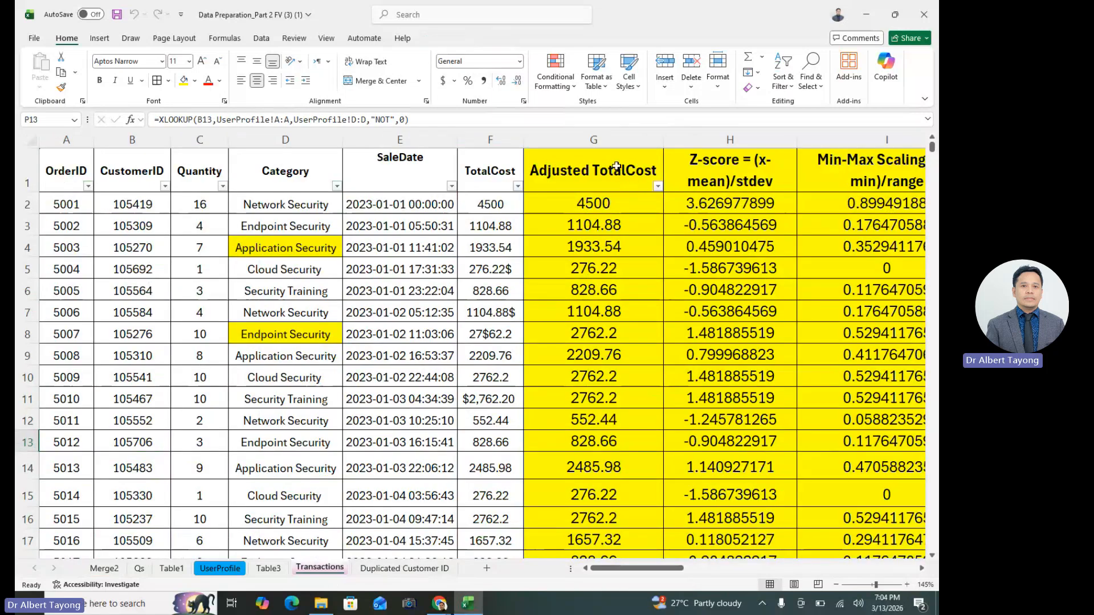
{"action": "left_click_drag", "start_coordinate": [620, 136], "coordinate": [60, 138]}
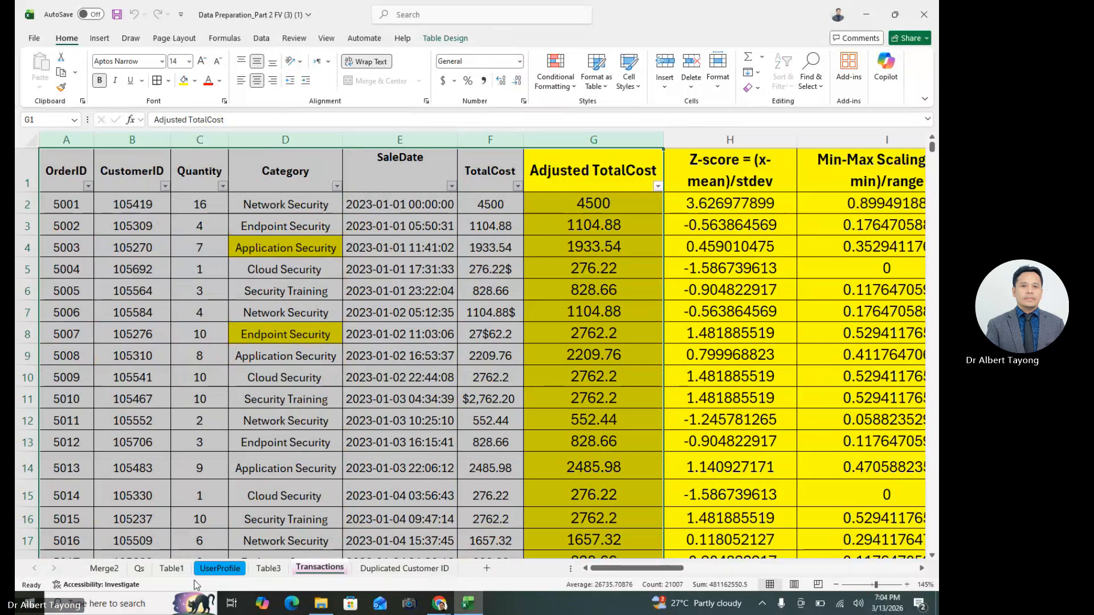
{"action": "left_click", "coordinate": [112, 570]}
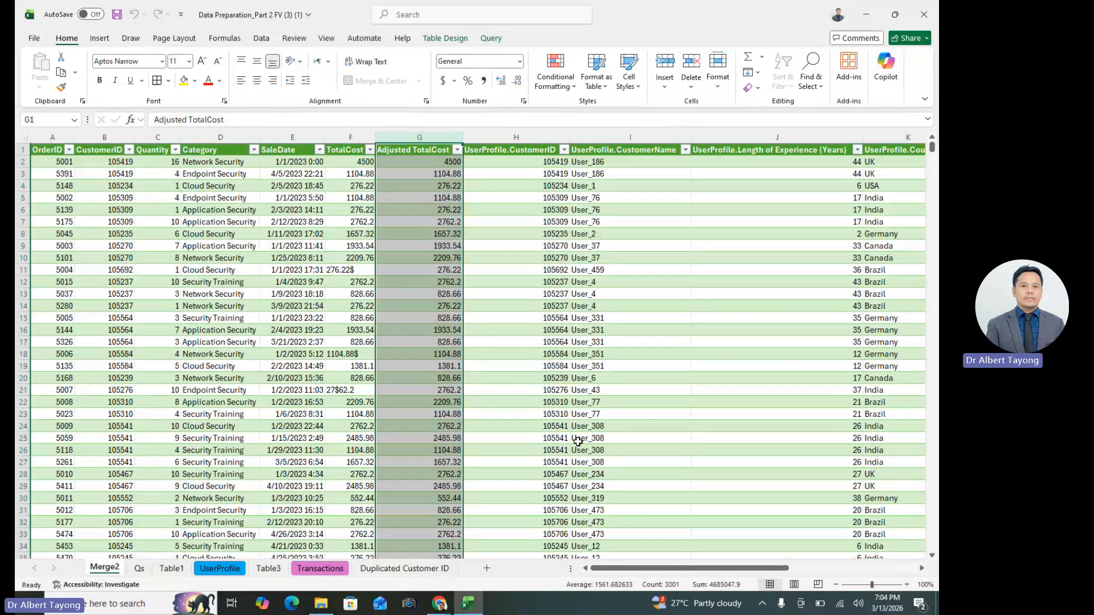
- Highlight the columns from UserProfile.CustomerID through UserProfile.Severity2 to examine the fields contributed by UserProfile
{"action": "left_click", "coordinate": [519, 135]}
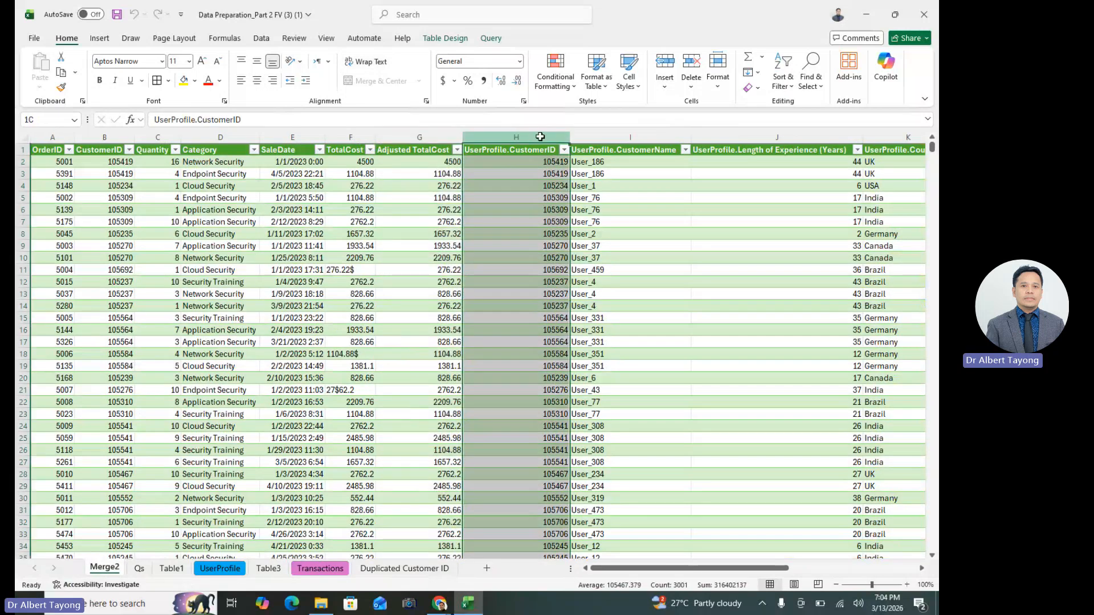
{"action": "left_click_drag", "start_coordinate": [566, 143], "coordinate": [738, 168]}
{"action": "left_click_drag", "start_coordinate": [869, 187], "coordinate": [852, 298]}
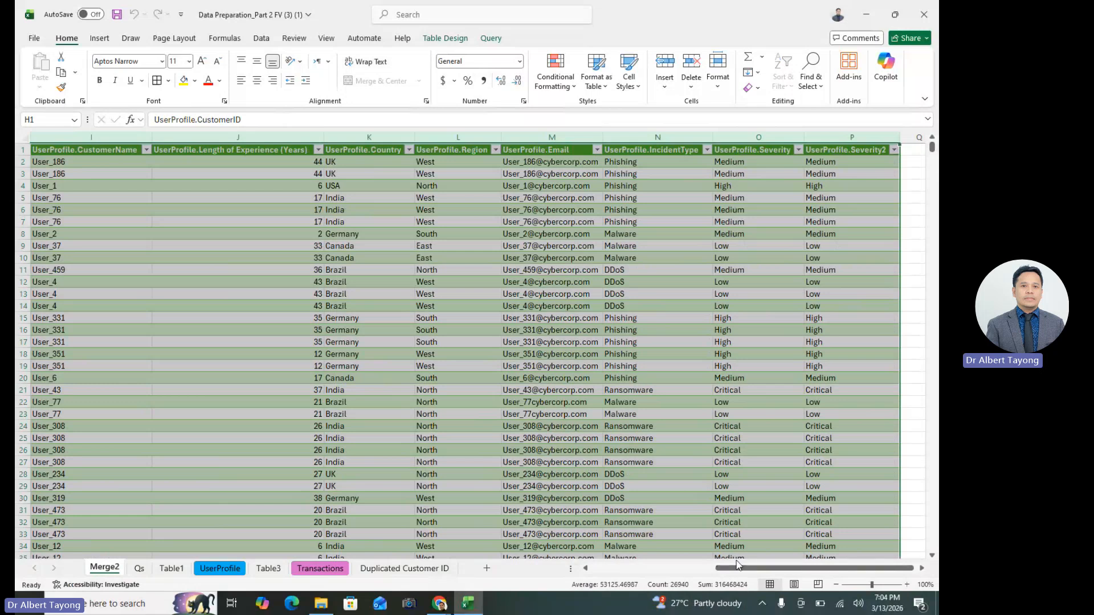
{"action": "left_click_drag", "start_coordinate": [736, 568], "coordinate": [610, 569]}
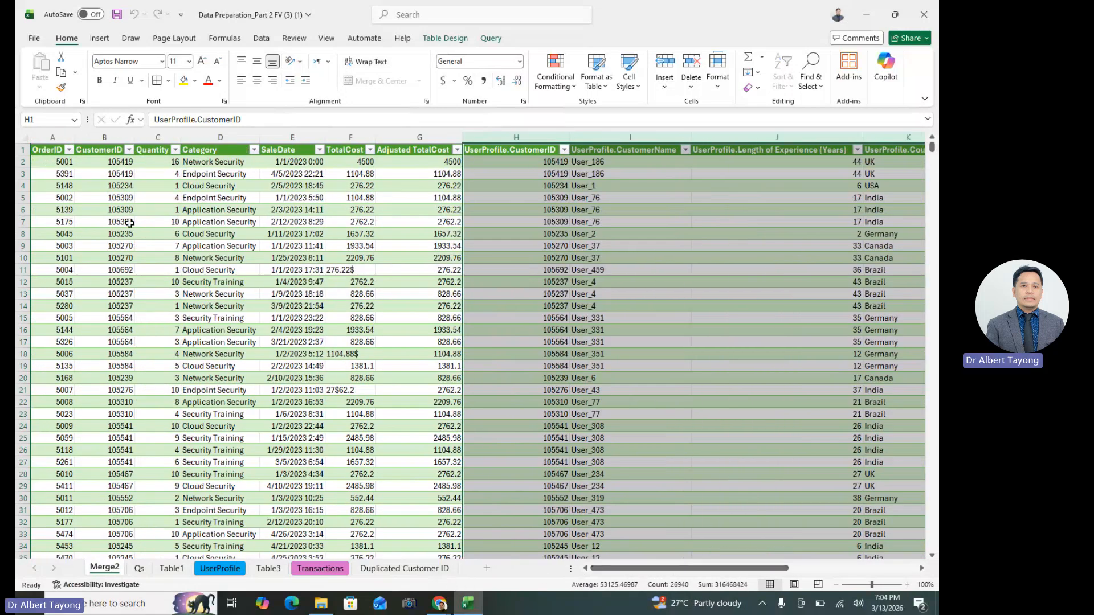
- Trace the first record from its CustomerID in B2 across its UserProfile details and back
{"action": "left_click", "coordinate": [117, 162]}
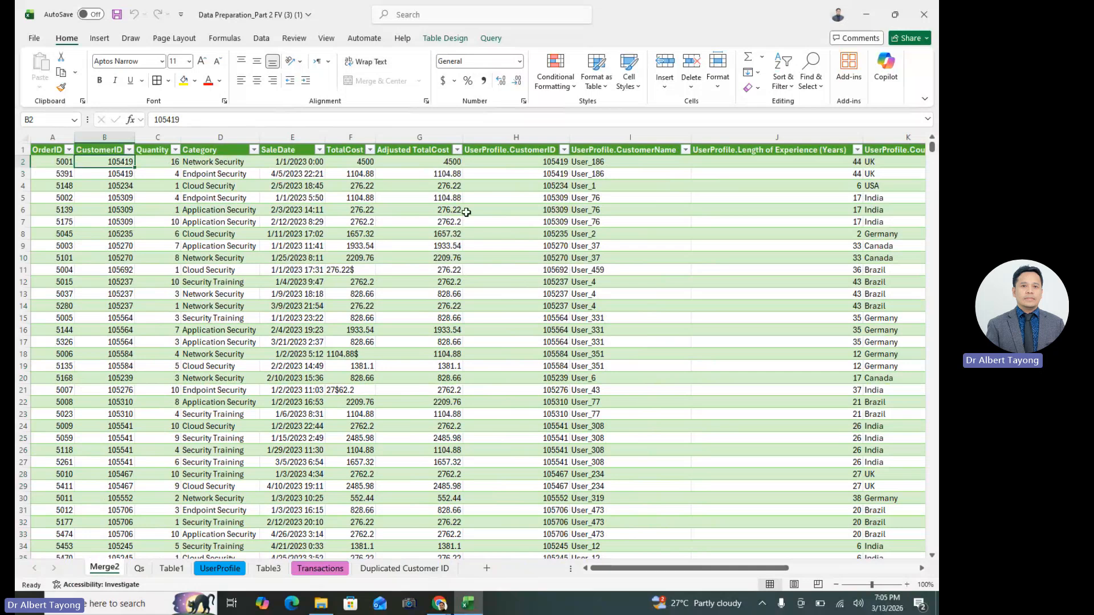
{"action": "left_click_drag", "start_coordinate": [661, 568], "coordinate": [709, 573]}
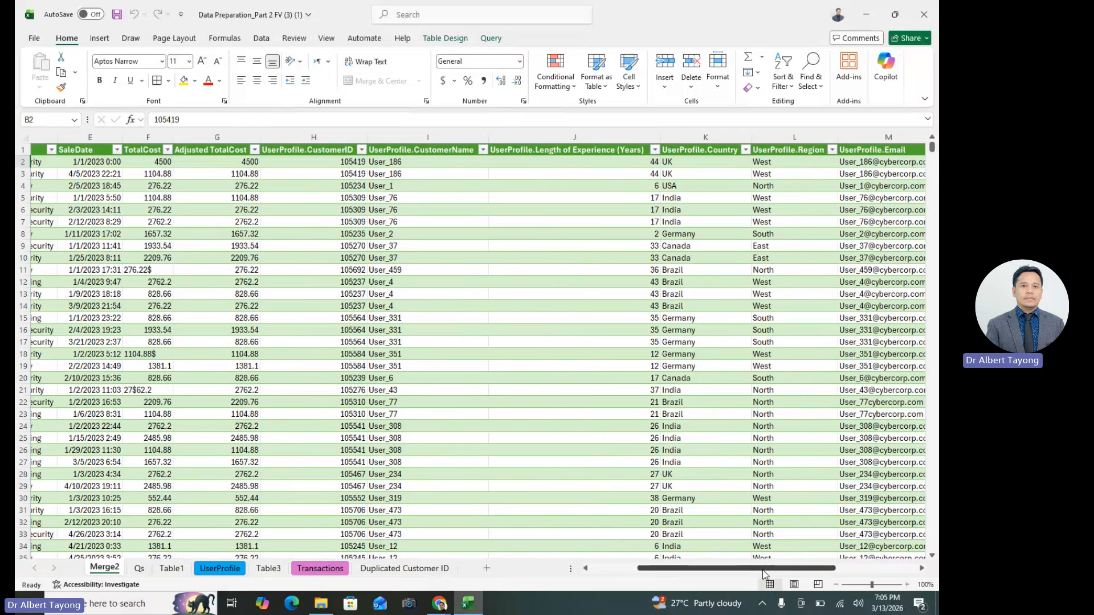
{"action": "left_click_drag", "start_coordinate": [764, 569], "coordinate": [822, 569]}
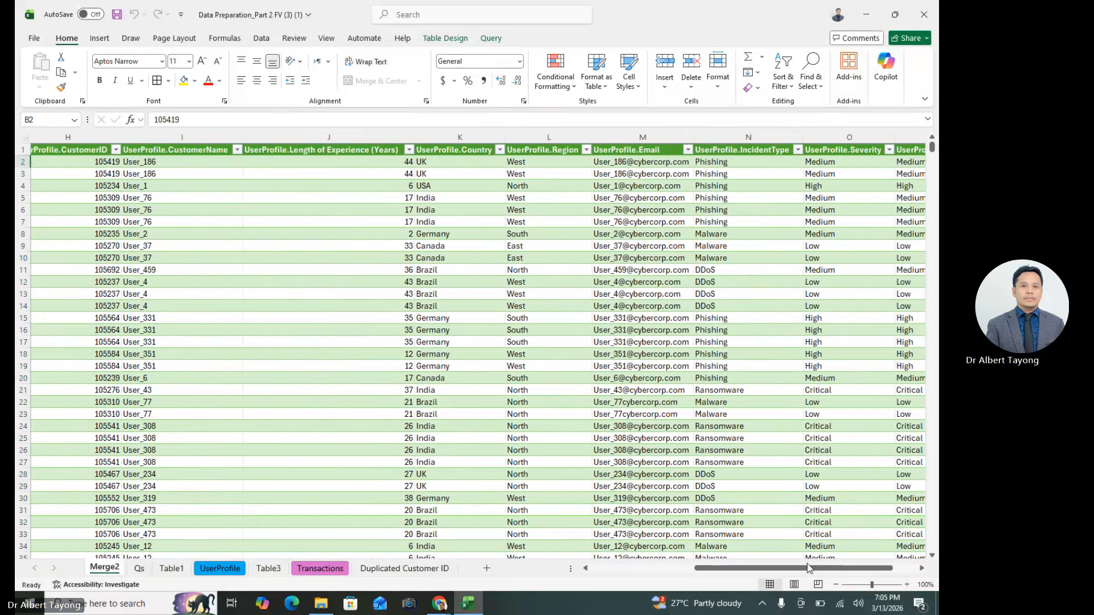
{"action": "left_click_drag", "start_coordinate": [827, 569], "coordinate": [853, 569]}
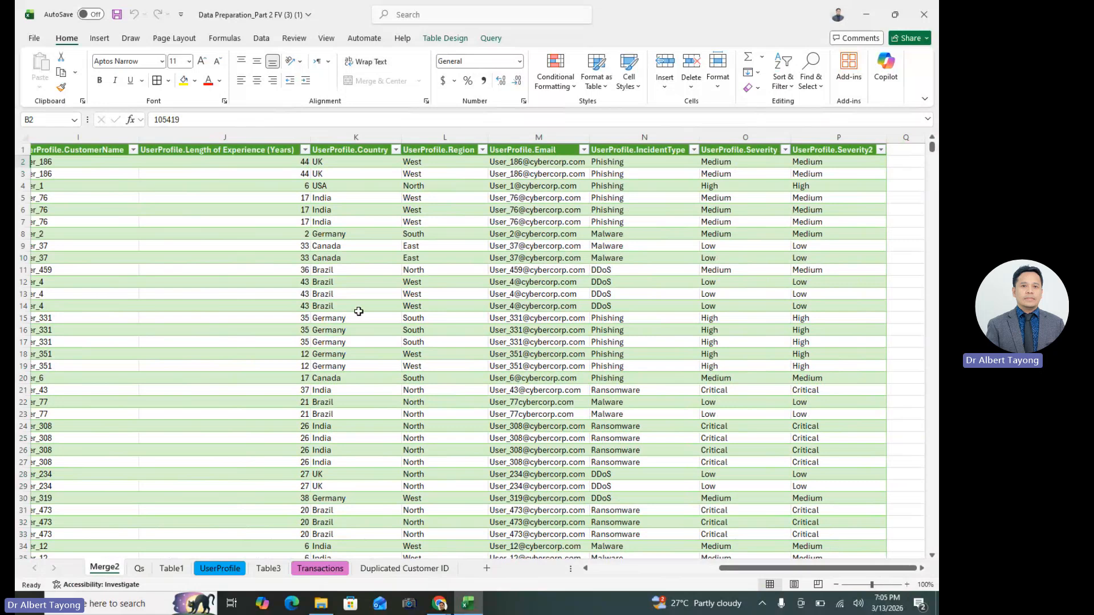
{"action": "left_click_drag", "start_coordinate": [743, 568], "coordinate": [616, 568]}
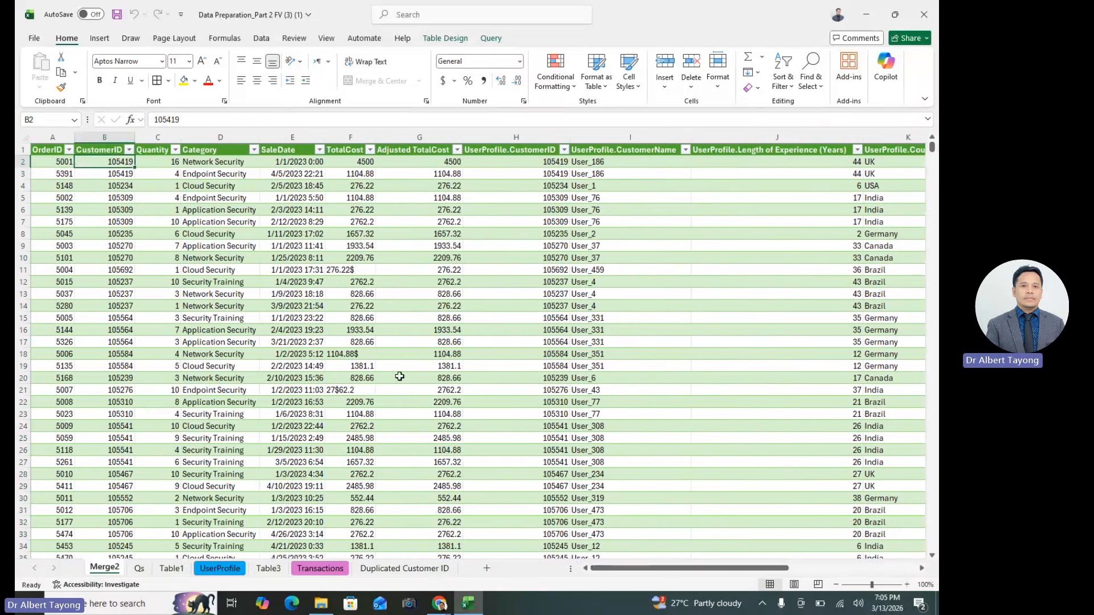
- Reread the Part 2 b) task about combining UserProfile and Transactions on the Qs sheet
{"action": "left_click", "coordinate": [141, 567]}
{"action": "left_click", "coordinate": [368, 456]}
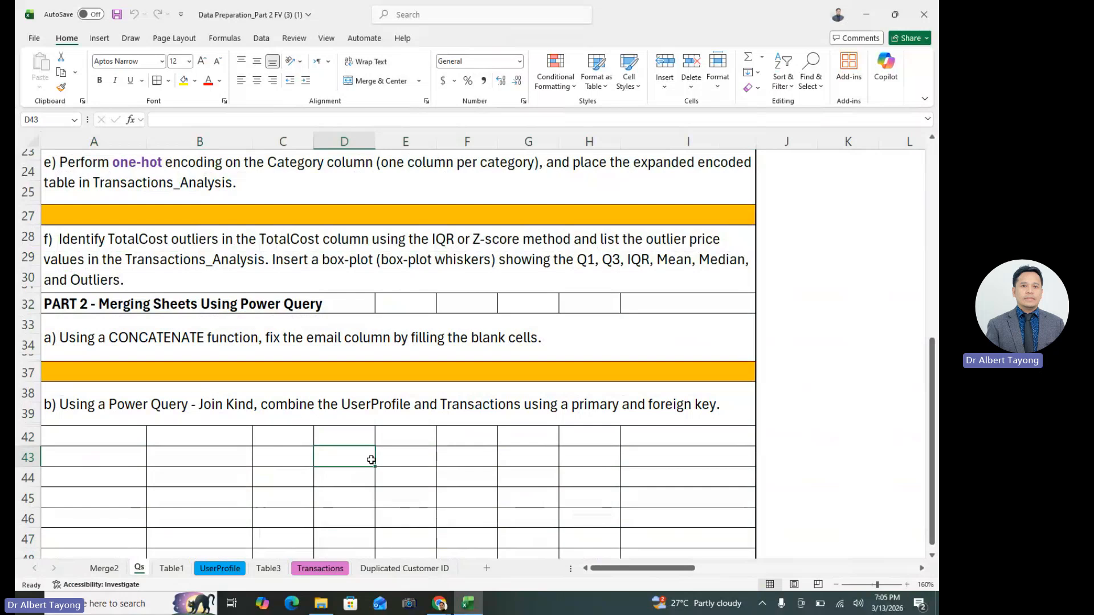
{"action": "left_click", "coordinate": [402, 483]}
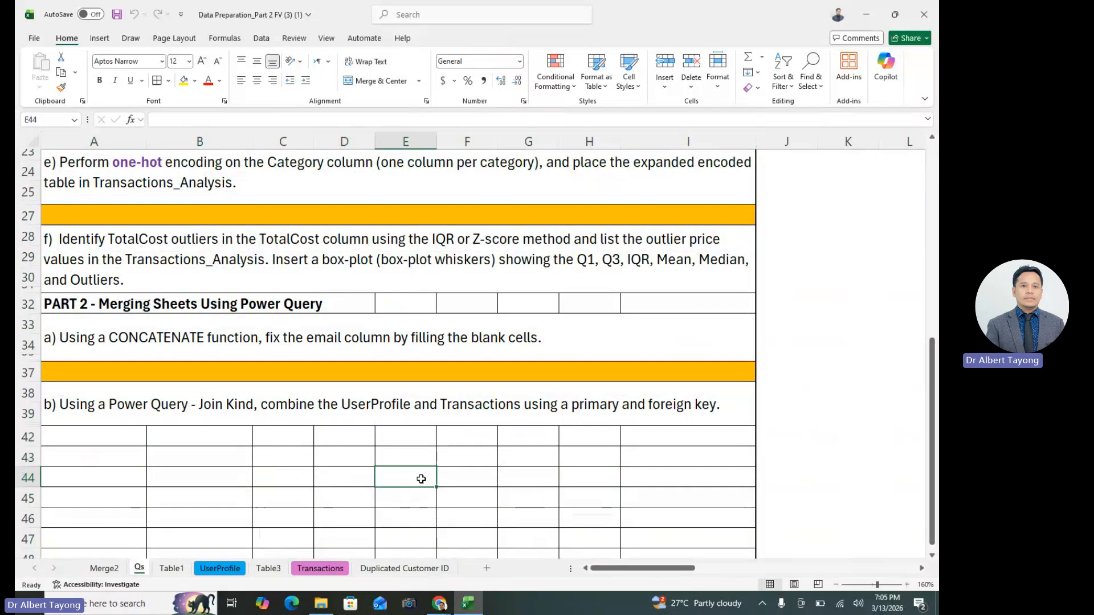
{"action": "left_click", "coordinate": [584, 393]}
{"action": "left_click", "coordinate": [579, 454]}
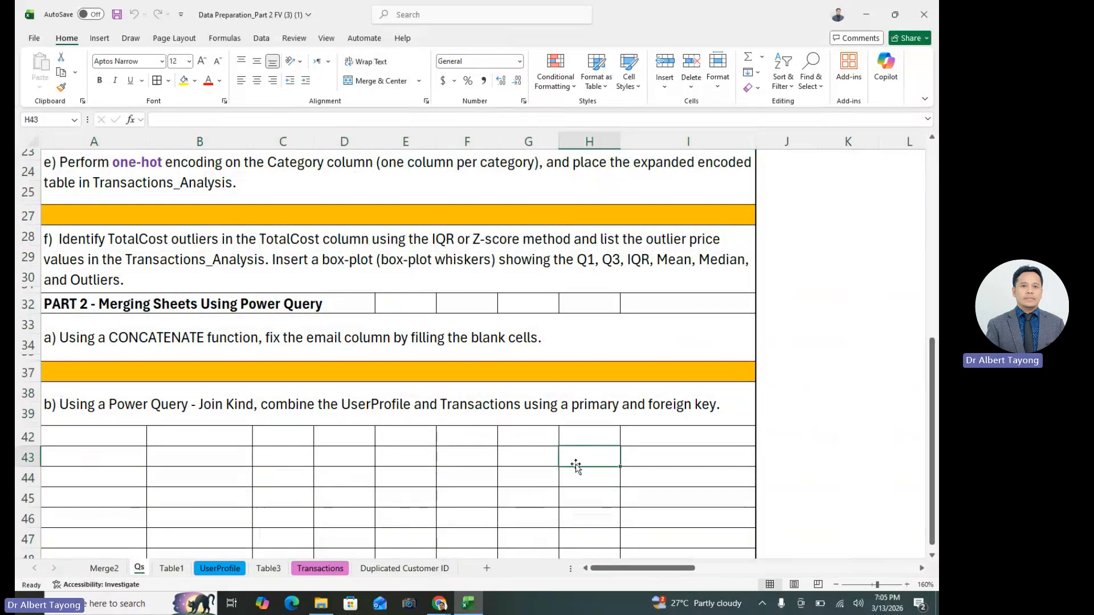
{"action": "left_click", "coordinate": [441, 496]}
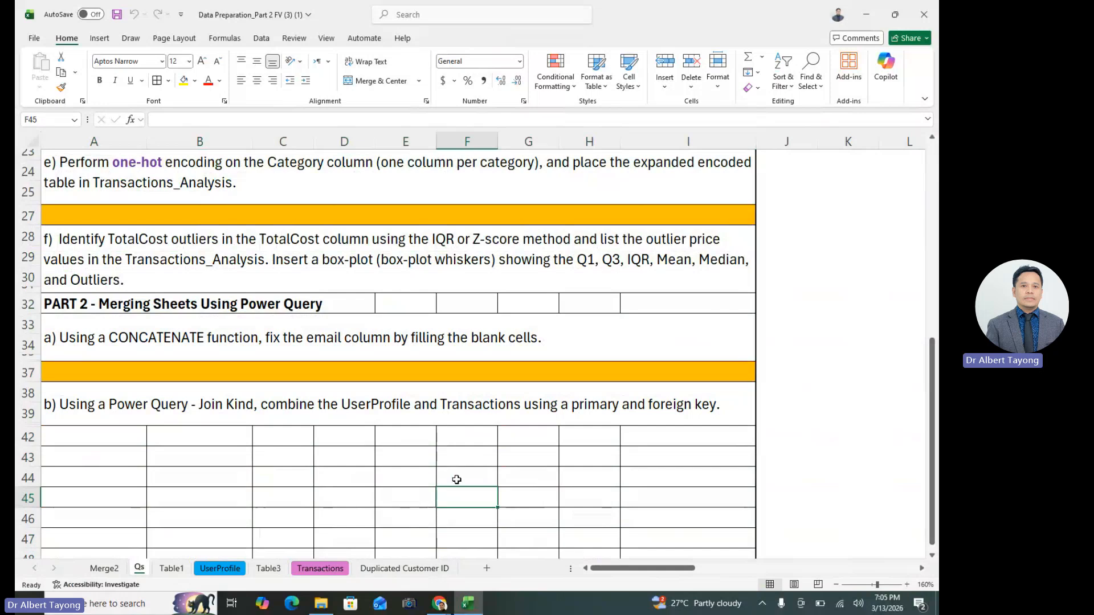
- Compare the Part 2 b) primary and foreign key requirement on Qs with the CustomerID and UserProfile columns on Merge2
{"action": "left_click", "coordinate": [647, 415]}
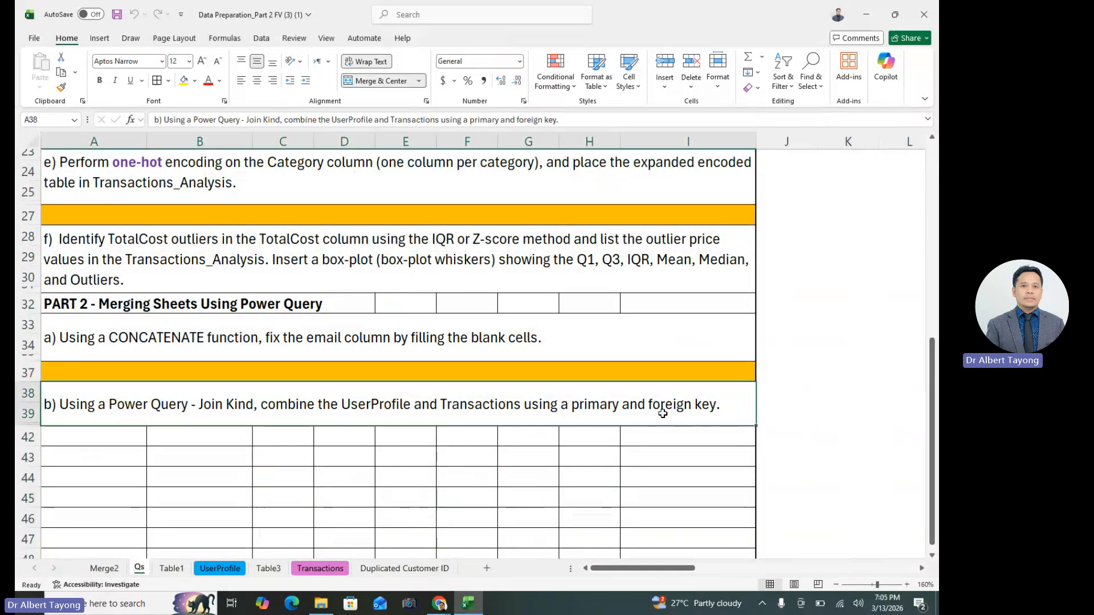
{"action": "left_click", "coordinate": [613, 516]}
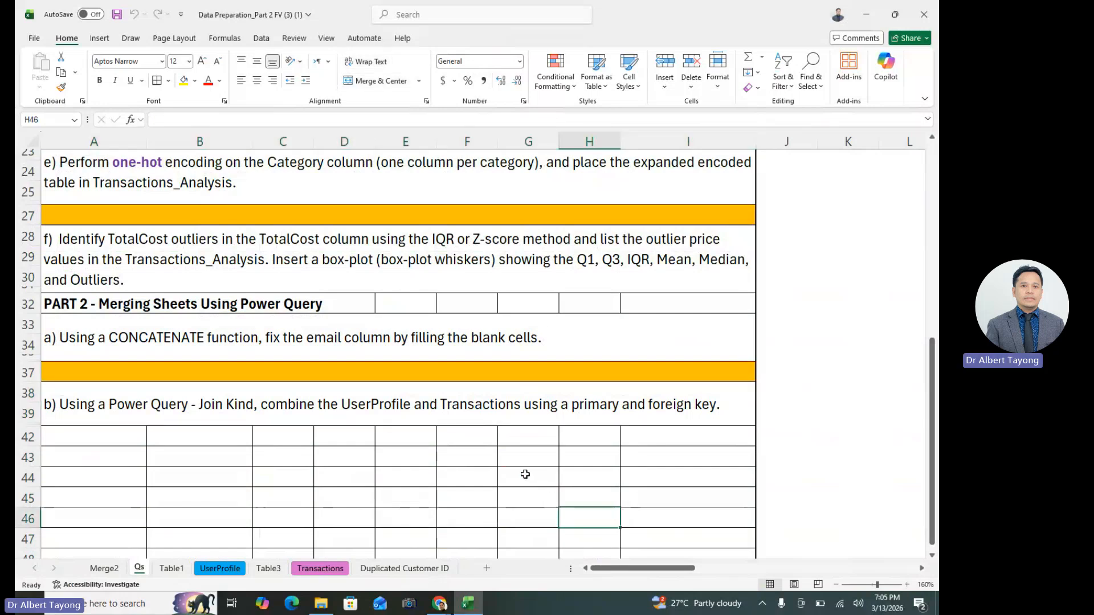
{"action": "left_click", "coordinate": [104, 568]}
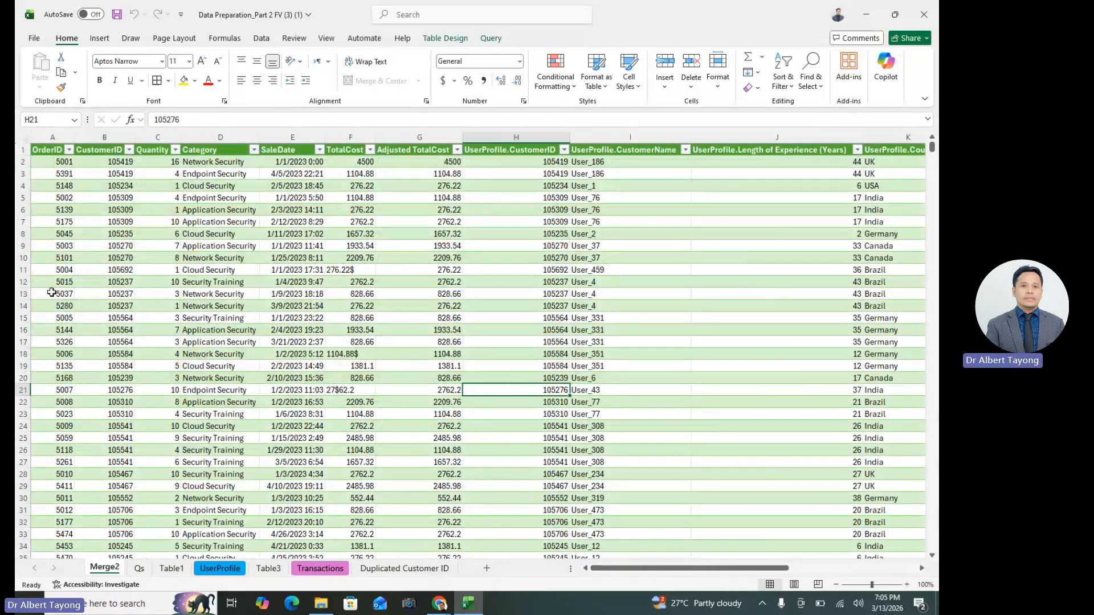
{"action": "left_click_drag", "start_coordinate": [104, 162], "coordinate": [100, 474]}
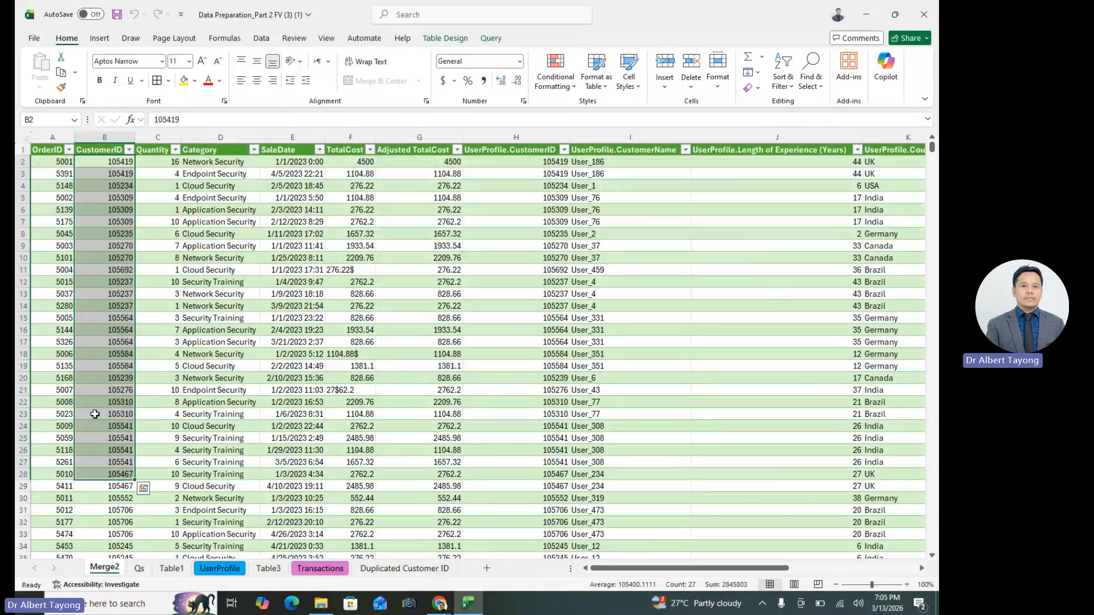
{"action": "left_click", "coordinate": [94, 416]}
{"action": "left_click", "coordinate": [632, 415]}
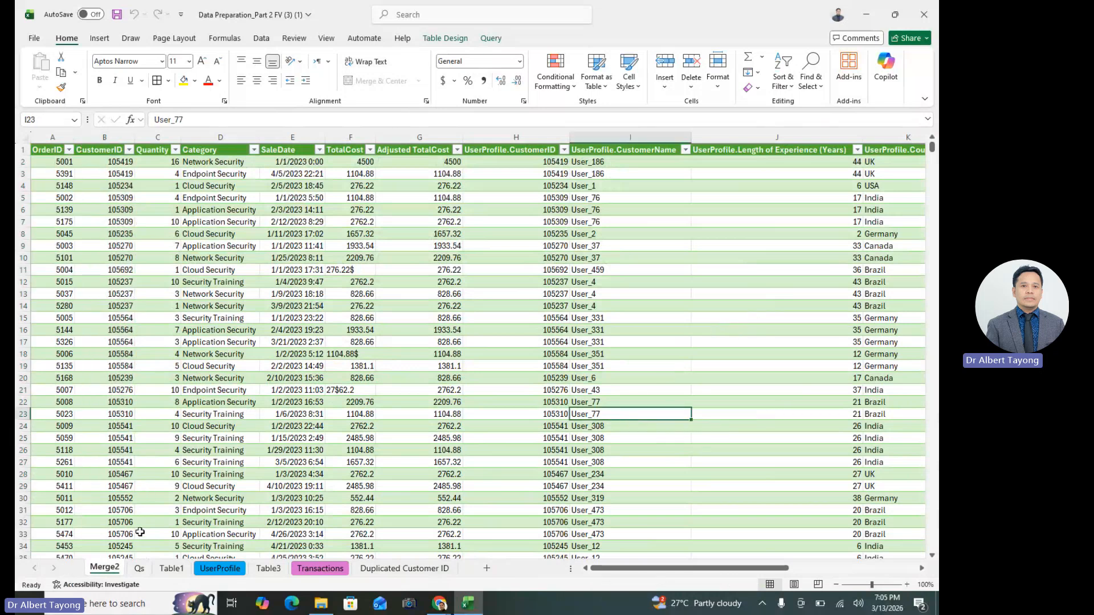
{"action": "left_click", "coordinate": [539, 394]}
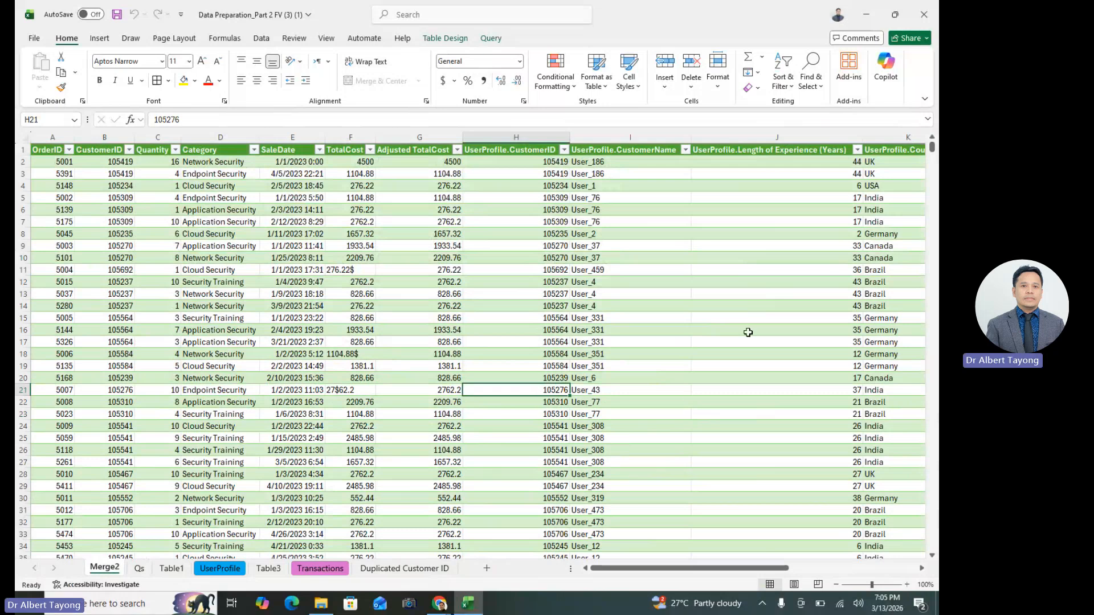
- Scan the merged records on Merge2 for blank UserProfile values, ending on the UserProfile.Country cell K72
{"action": "left_click", "coordinate": [775, 319]}
{"action": "left_click", "coordinate": [779, 393]}
{"action": "left_click", "coordinate": [765, 488]}
{"action": "scroll", "coordinate": [765, 494], "scroll_direction": "down", "scroll_amount": 13}
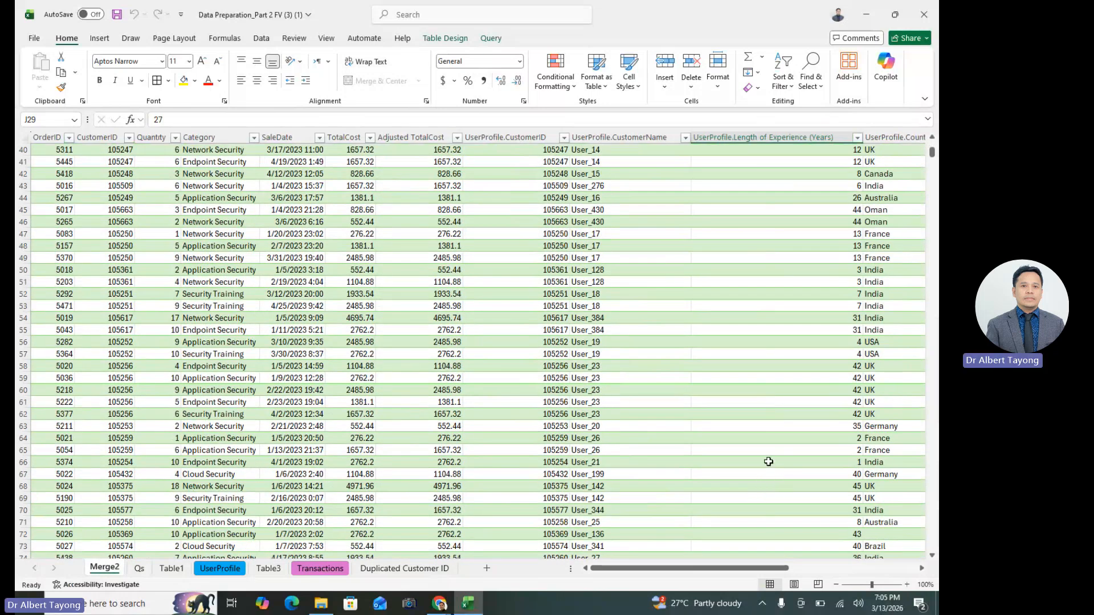
{"action": "scroll", "coordinate": [764, 462], "scroll_direction": "down", "scroll_amount": 3}
{"action": "left_click", "coordinate": [659, 460]}
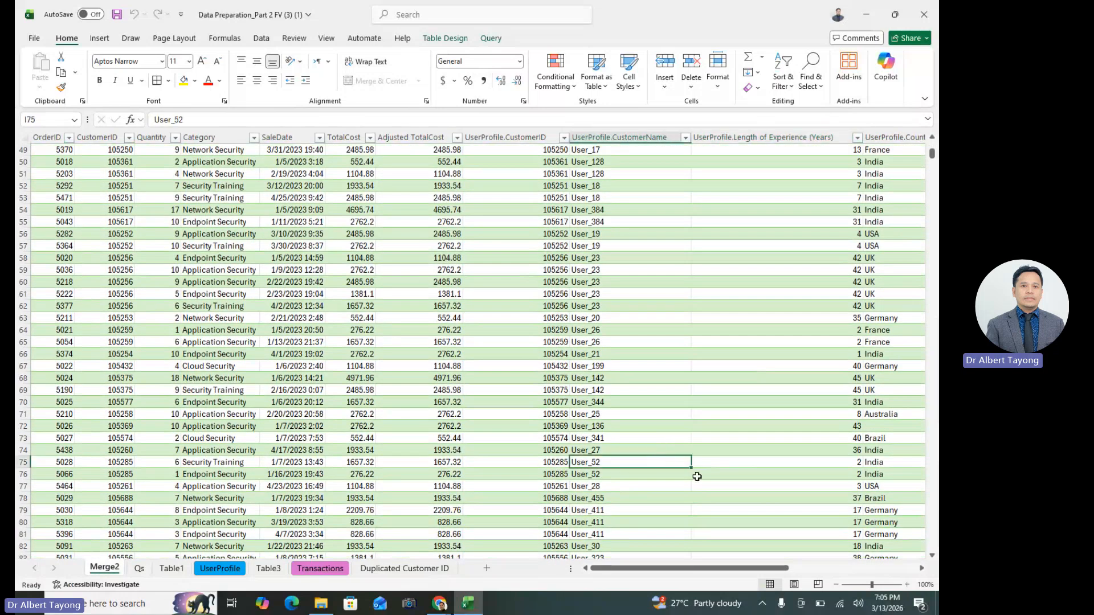
{"action": "scroll", "coordinate": [700, 482], "scroll_direction": "down", "scroll_amount": 2}
{"action": "left_click", "coordinate": [895, 355]}
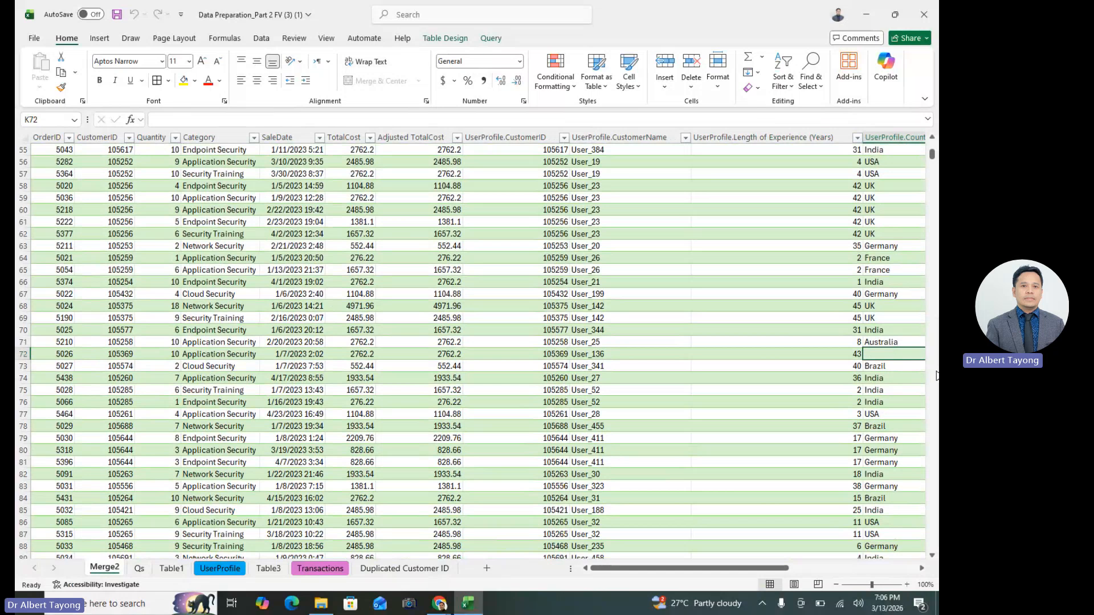
- Trace the record in row 72 from its blank Country cell back to its CustomerID in B72
{"action": "key", "text": "Left"}
{"action": "key", "text": "Left"}
{"action": "key", "text": "Left"}
{"action": "key", "text": "Left"}
{"action": "key", "text": "Right"}
{"action": "key", "text": "Right"}
{"action": "key", "text": "Right"}
{"action": "key", "text": "Right"}
{"action": "key", "text": "Right"}
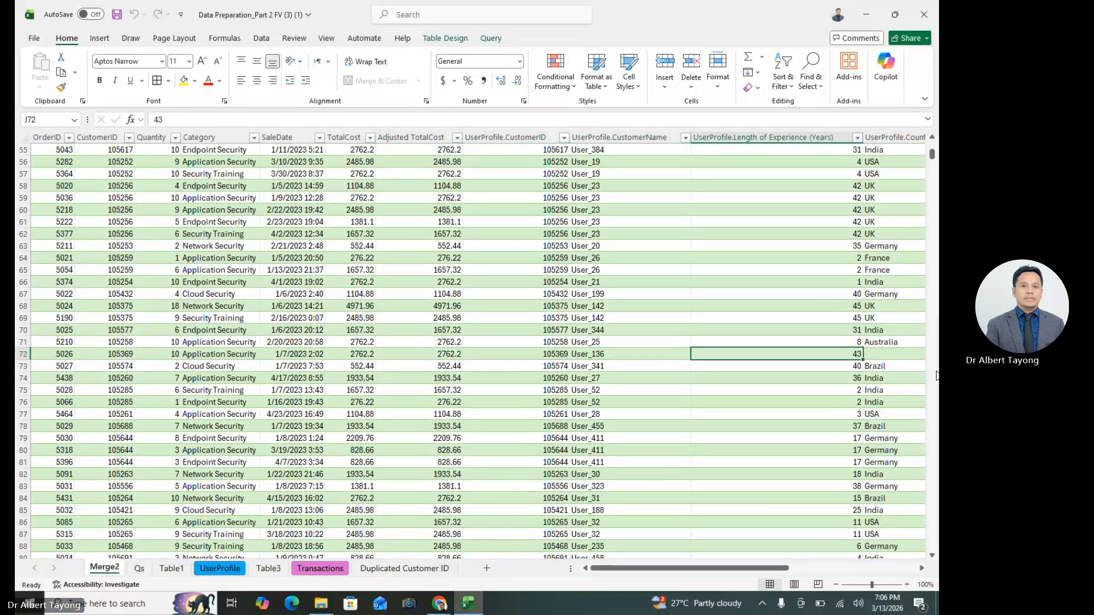
{"action": "key", "text": "Left"}
{"action": "key", "text": "Right"}
{"action": "key", "text": "Left"}
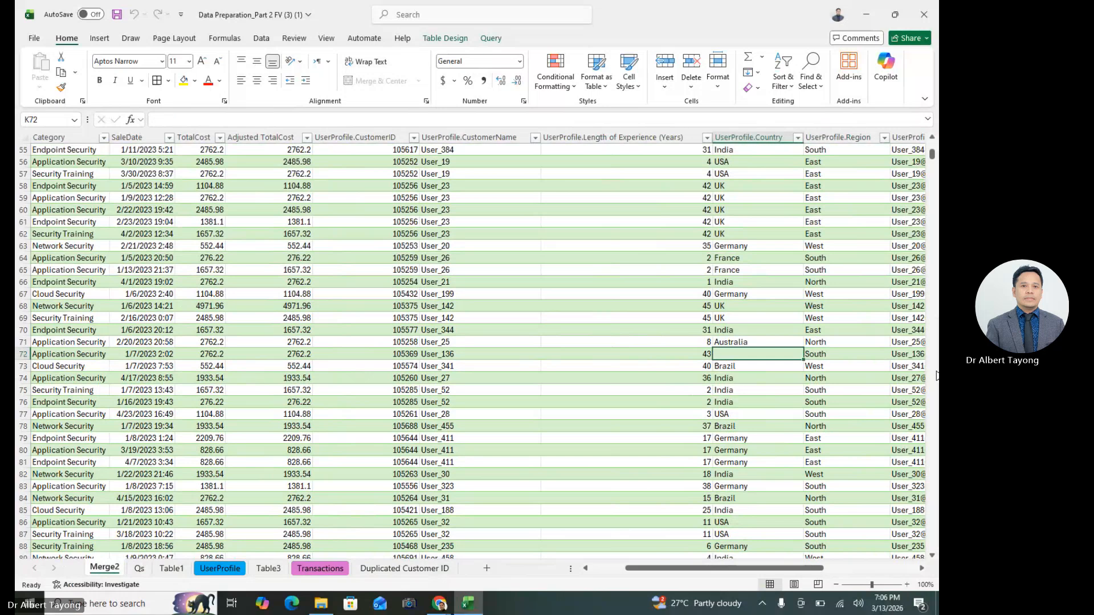
{"action": "key", "text": "Left"}
{"action": "key", "text": "Left"}
{"action": "key", "text": "Left"}
{"action": "key", "text": "Left"}
{"action": "key", "text": "Left"}
{"action": "key", "text": "Left"}
{"action": "key", "text": "Left"}
{"action": "key", "text": "Left"}
{"action": "key", "text": "Left"}
{"action": "key", "text": "Left"}
{"action": "key", "text": "Right"}
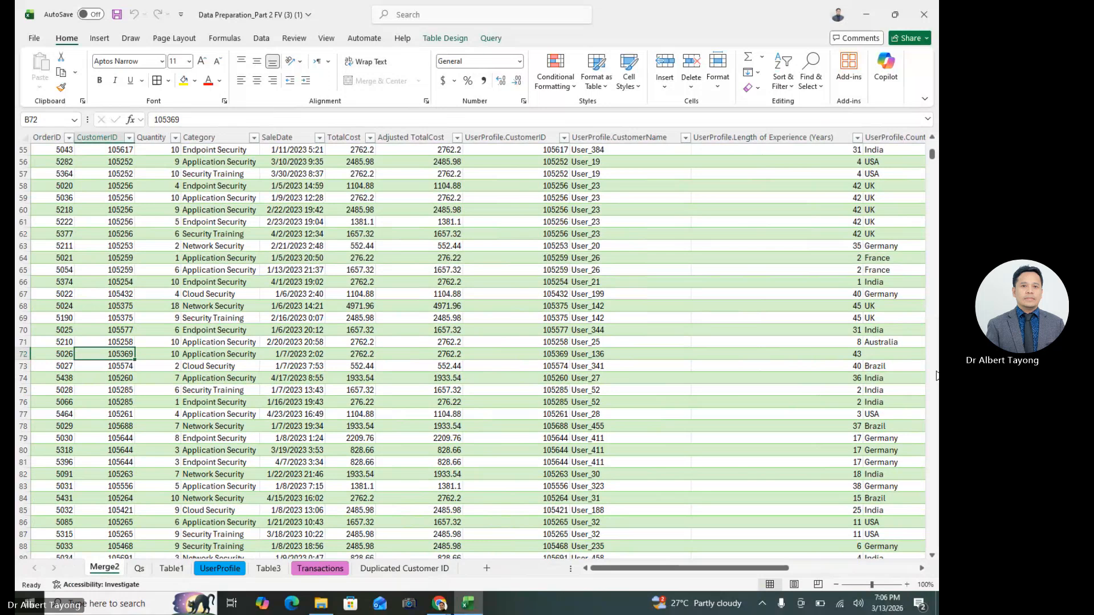
- Follow row 72 from CustomerID through UserProfile.IncidentType and check it against the column headers and surrounding records
{"action": "key", "text": "Right"}
{"action": "key", "text": "Right"}
{"action": "key", "text": "Right"}
{"action": "key", "text": "Right"}
{"action": "key", "text": "Right"}
{"action": "key", "text": "Right"}
{"action": "key", "text": "Right"}
{"action": "key", "text": "Right"}
{"action": "key", "text": "Right"}
{"action": "key", "text": "Right"}
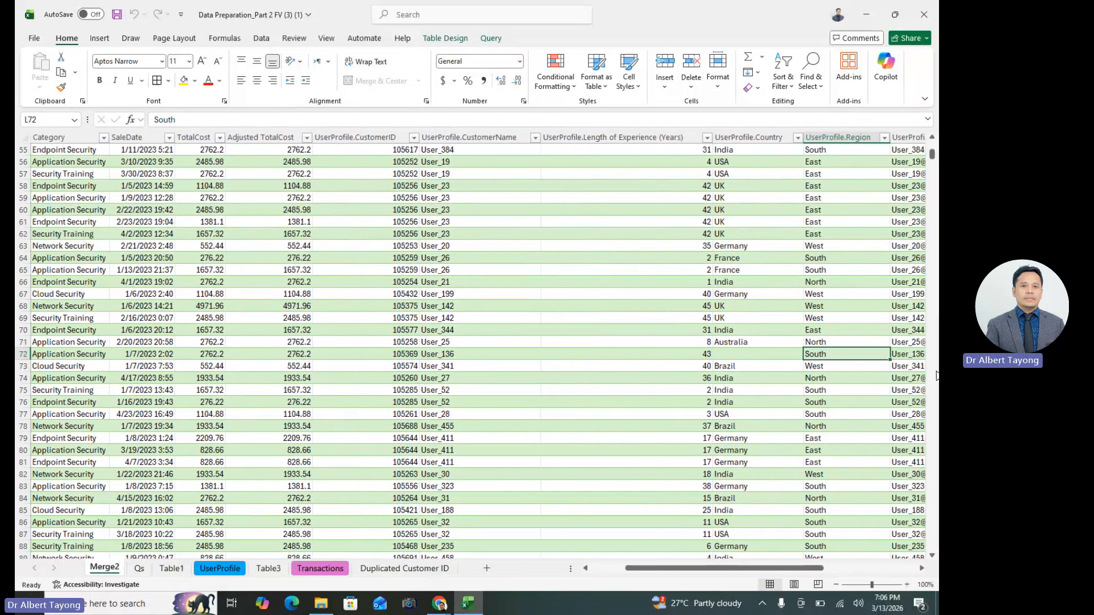
{"action": "key", "text": "Right"}
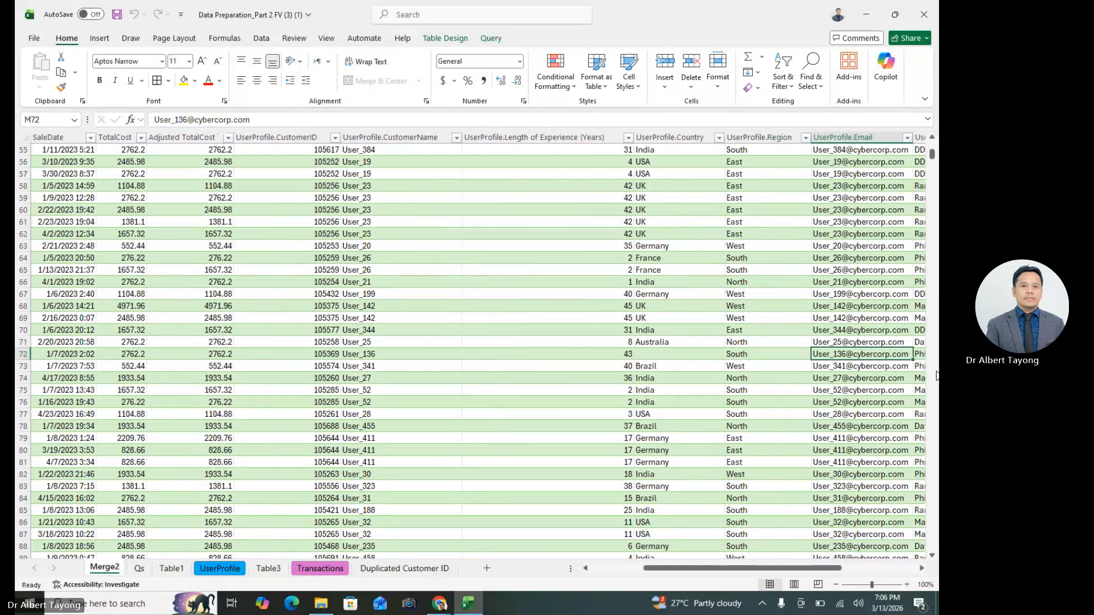
{"action": "key", "text": "Right"}
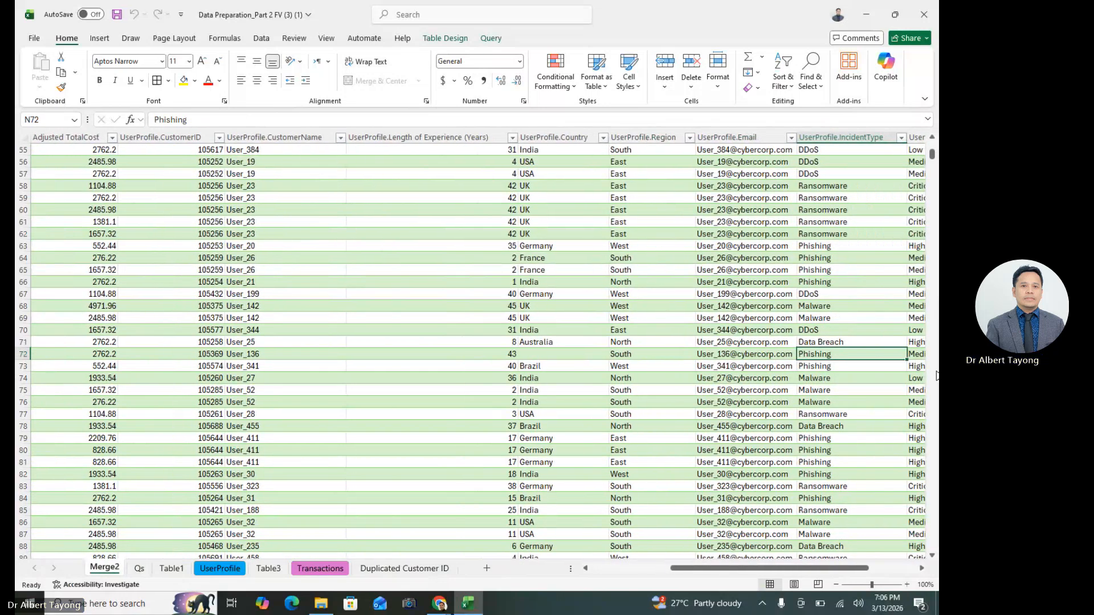
{"action": "scroll", "coordinate": [933, 331], "scroll_direction": "up", "scroll_amount": 18}
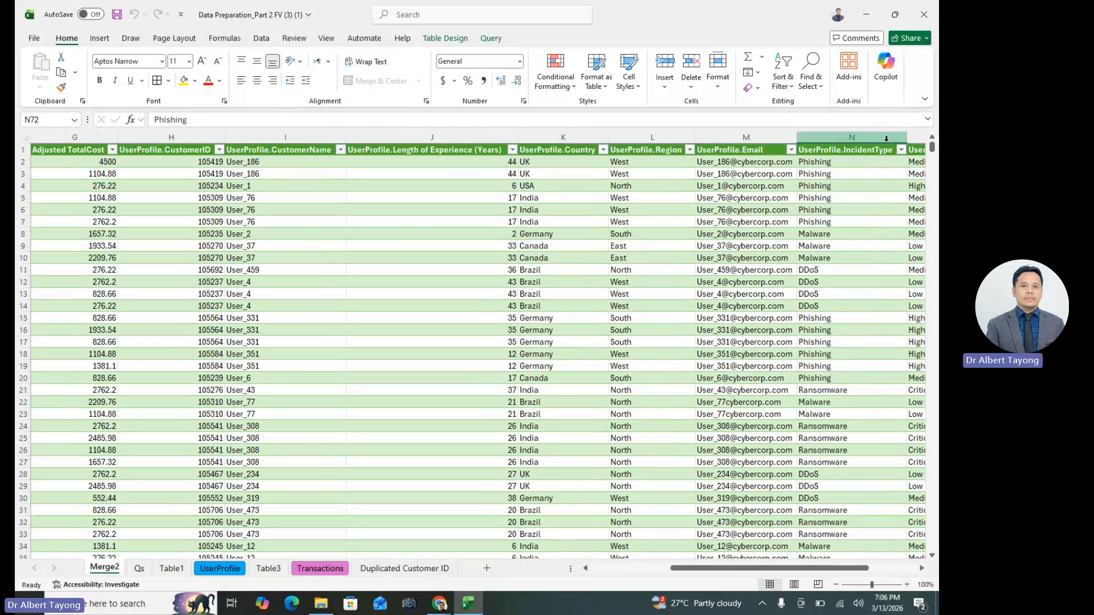
{"action": "scroll", "coordinate": [860, 409], "scroll_direction": "down", "scroll_amount": 7}
{"action": "scroll", "coordinate": [860, 420], "scroll_direction": "up", "scroll_amount": 7}
{"action": "scroll", "coordinate": [900, 494], "scroll_direction": "down", "scroll_amount": 4}
{"action": "scroll", "coordinate": [901, 494], "scroll_direction": "down", "scroll_amount": 12}
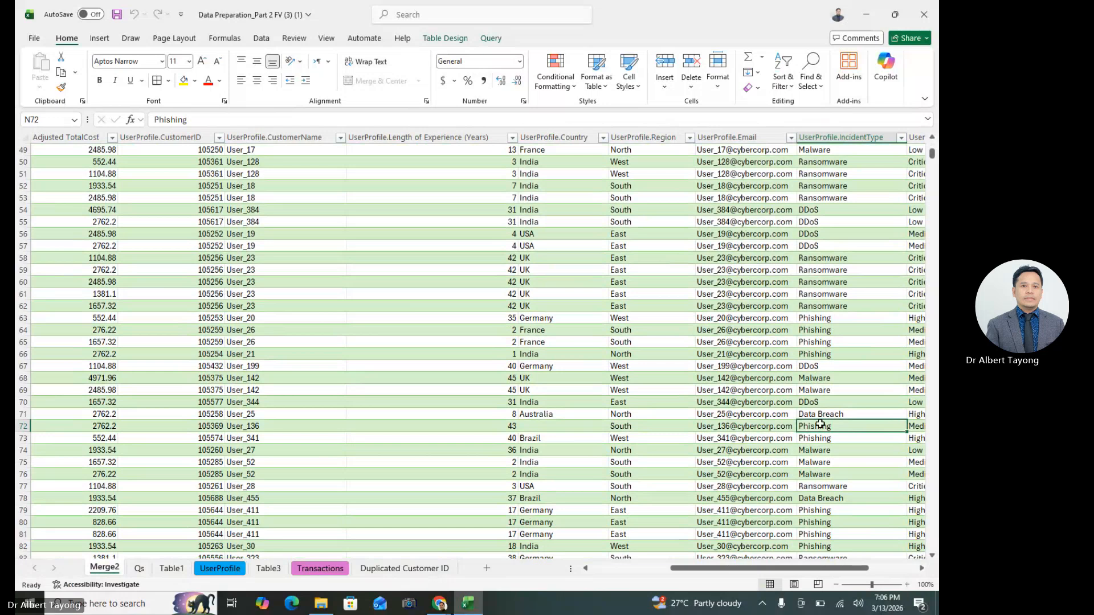
- Return to the start of row 72 and copy the CustomerID in B72
{"action": "key", "text": "Left"}
{"action": "key", "text": "Left"}
{"action": "key", "text": "Left"}
{"action": "key", "text": "Left"}
{"action": "key", "text": "Left"}
{"action": "key", "text": "Left"}
{"action": "key", "text": "Left"}
{"action": "key", "text": "Left"}
{"action": "key", "text": "Left"}
{"action": "key", "text": "Left"}
{"action": "key", "text": "Left"}
{"action": "key", "text": "Left"}
{"action": "key", "text": "Left"}
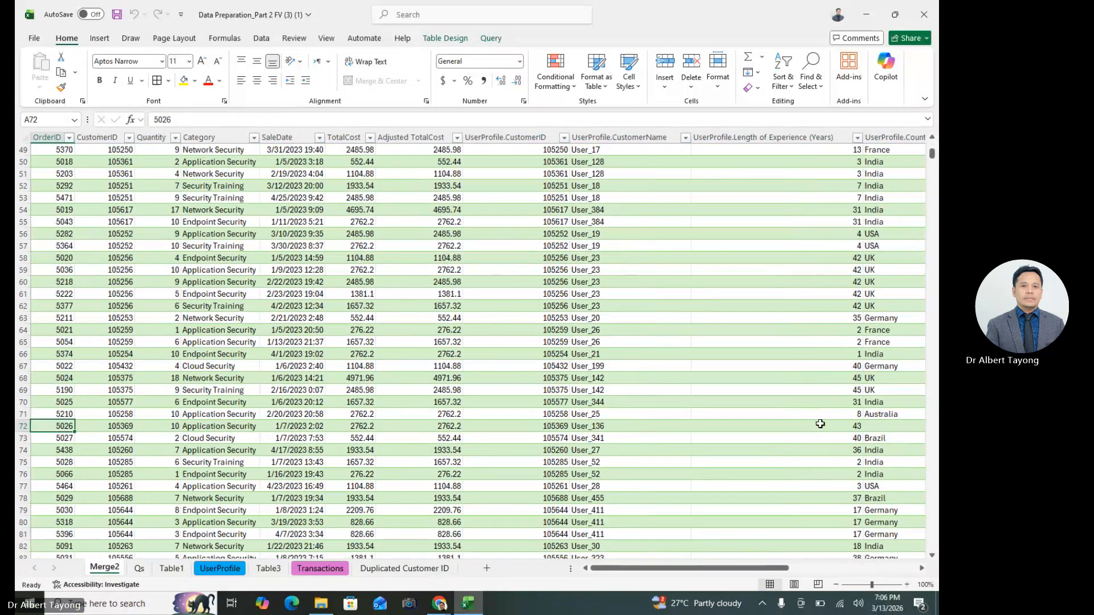
{"action": "key", "text": "Right"}
{"action": "key", "text": "ctrl+c"}
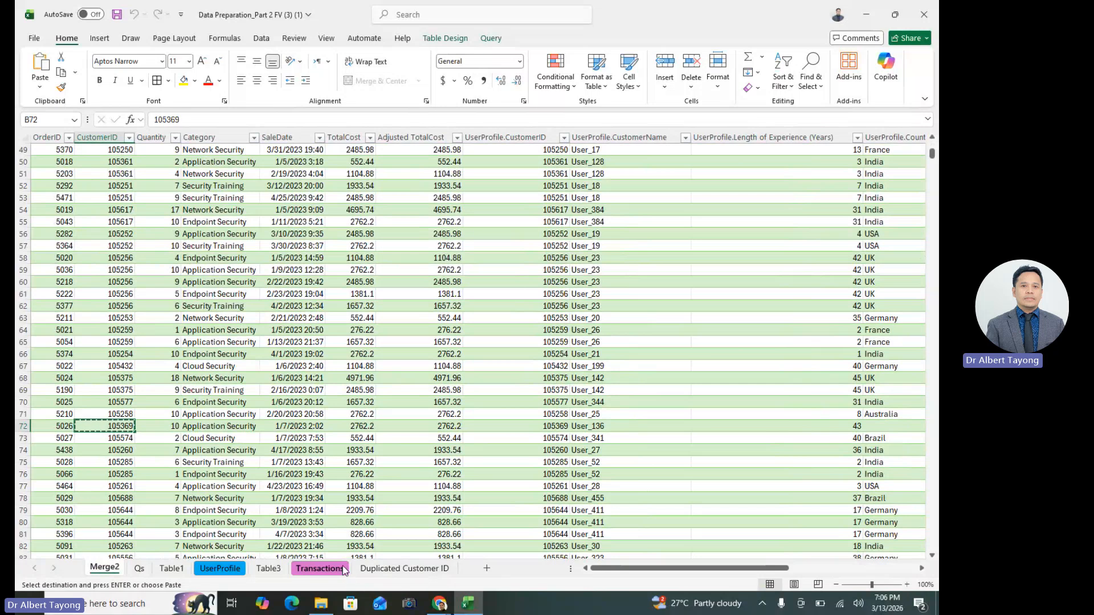
- Search the UserProfile sheet for the copied CustomerID and select the matching record's entire row to examine its details
{"action": "left_click", "coordinate": [319, 568]}
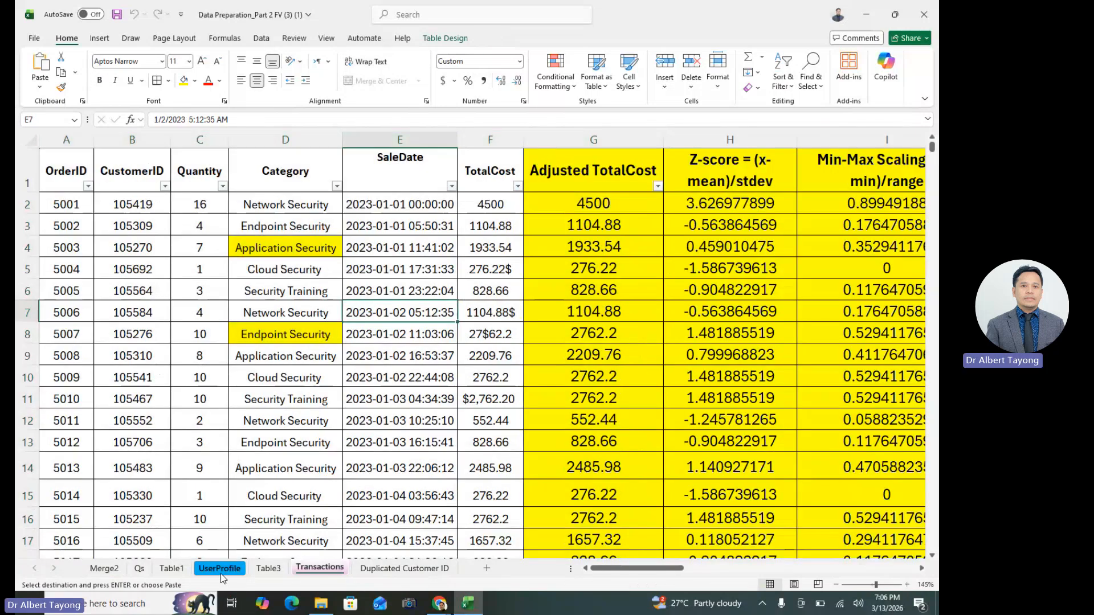
{"action": "left_click", "coordinate": [220, 568]}
{"action": "left_click", "coordinate": [561, 325]}
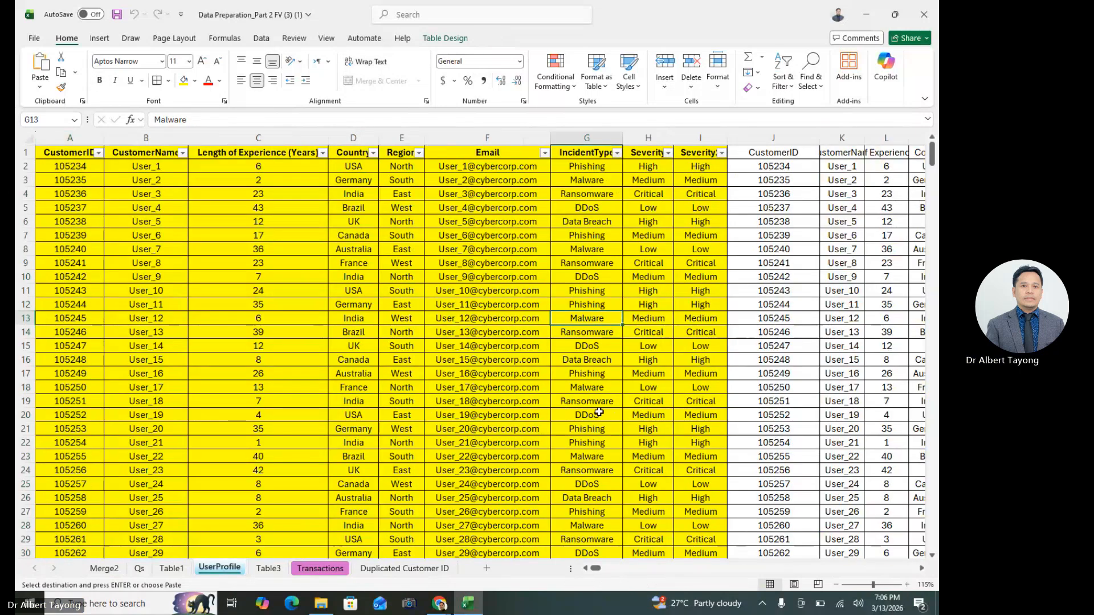
{"action": "key", "text": "ctrl+f"}
{"action": "key", "text": "ctrl+v"}
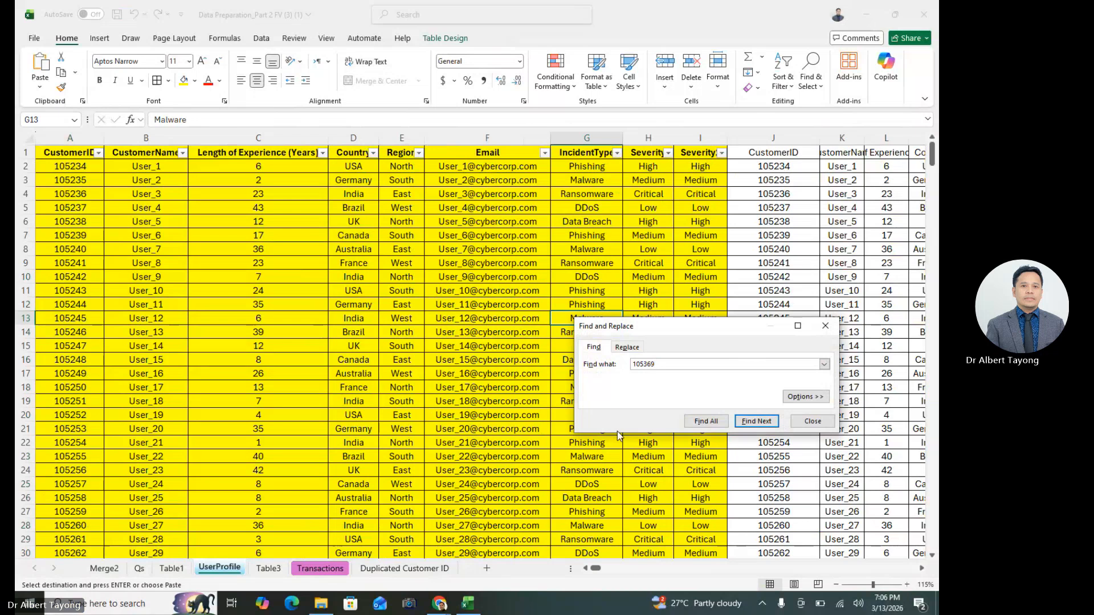
{"action": "key", "text": "Return"}
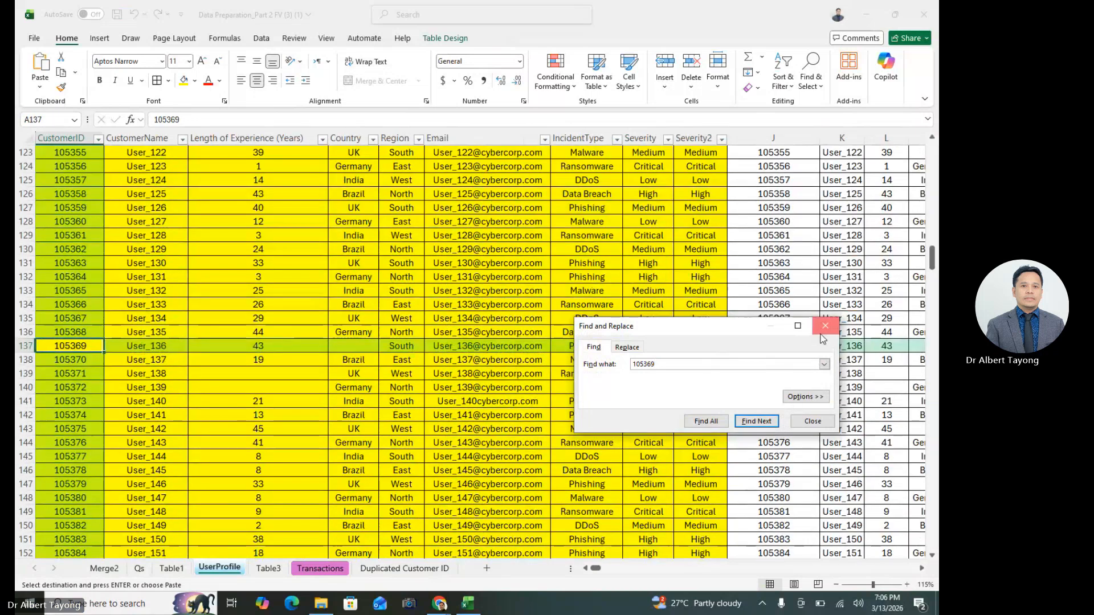
{"action": "left_click", "coordinate": [824, 327]}
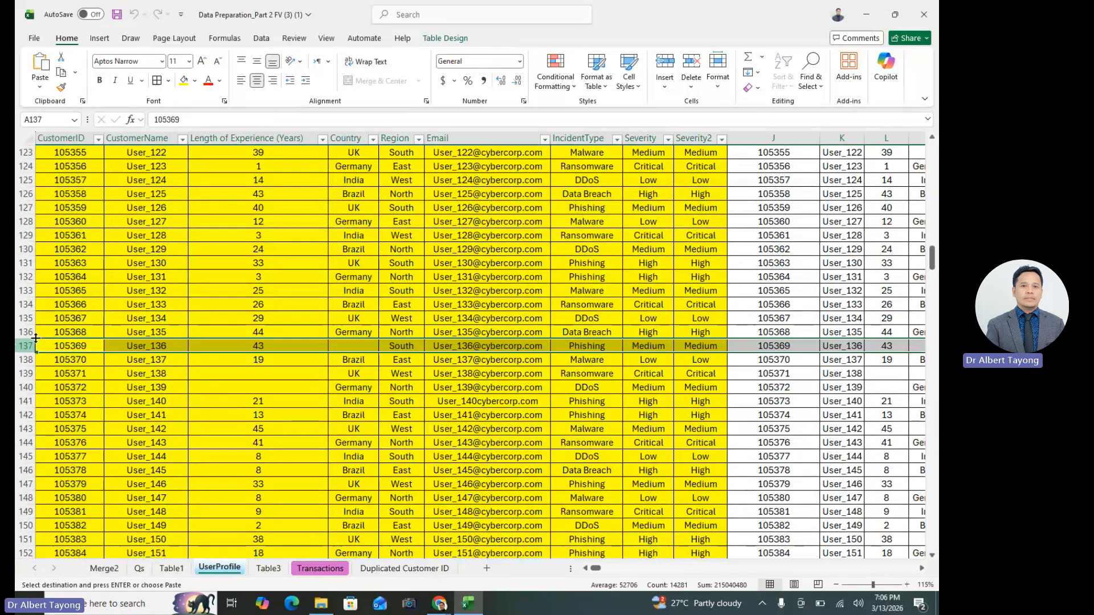
{"action": "left_click", "coordinate": [598, 344]}
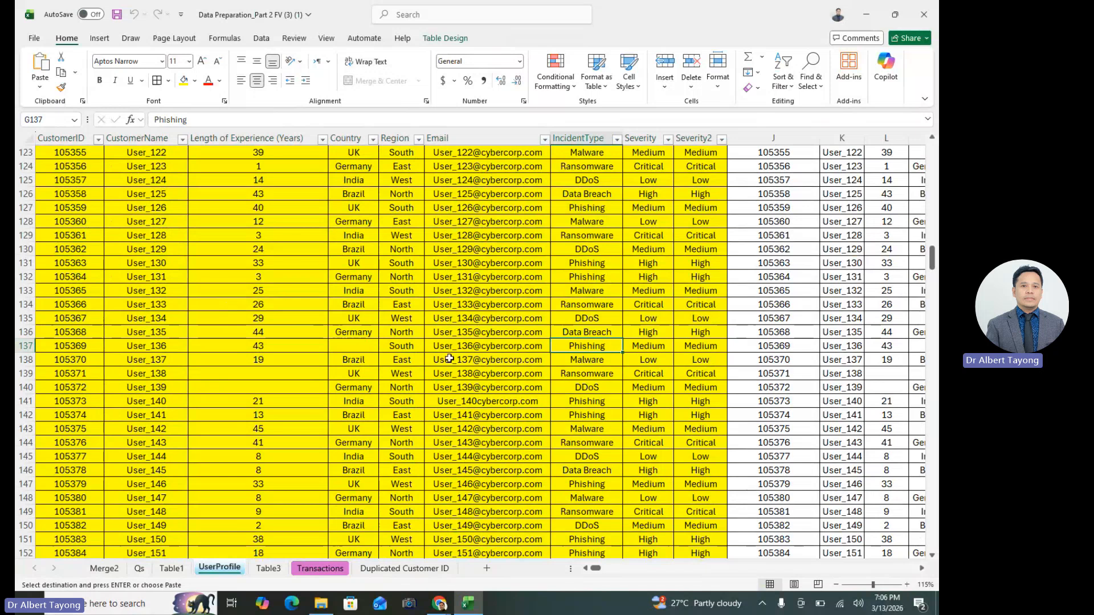
{"action": "left_click", "coordinate": [26, 346]}
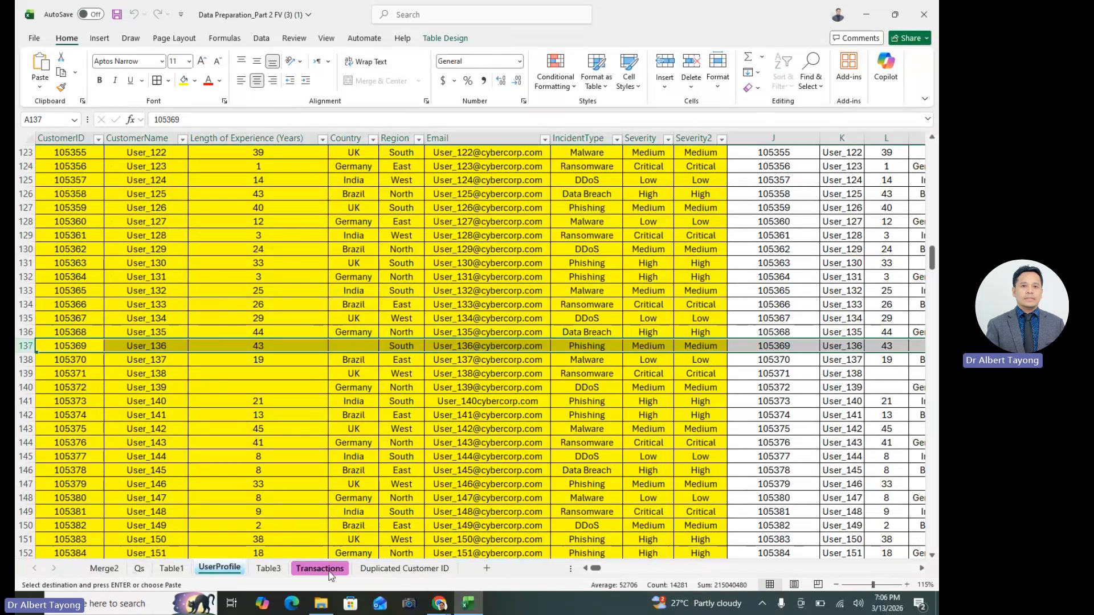
- Highlight the blank UserProfile.Country cell K72 on Merge2 with a yellow fill
{"action": "left_click", "coordinate": [104, 569]}
{"action": "left_click_drag", "start_coordinate": [606, 570], "coordinate": [724, 574]}
{"action": "left_click", "coordinate": [491, 426]}
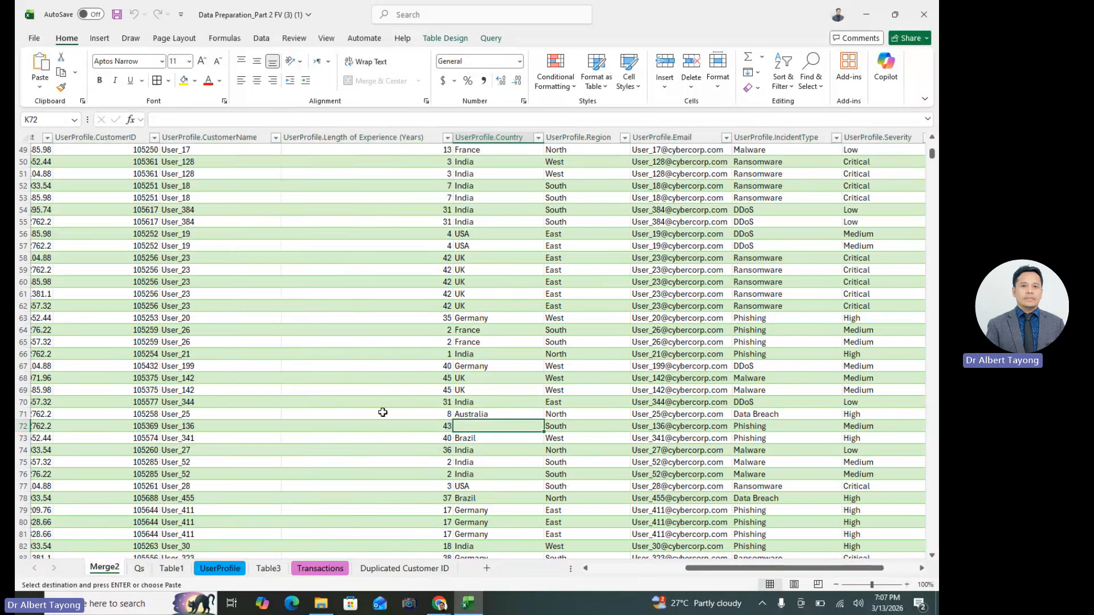
{"action": "left_click", "coordinate": [184, 80]}
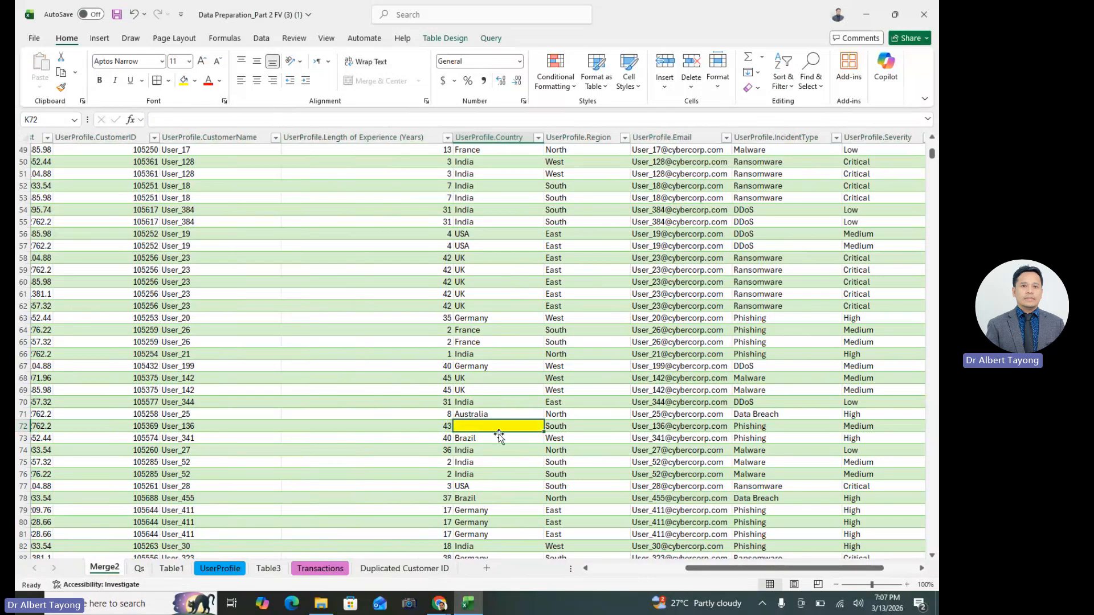
{"action": "left_click_drag", "start_coordinate": [499, 436], "coordinate": [499, 439]}
{"action": "left_click", "coordinate": [576, 249]}
{"action": "left_click", "coordinate": [704, 414]}
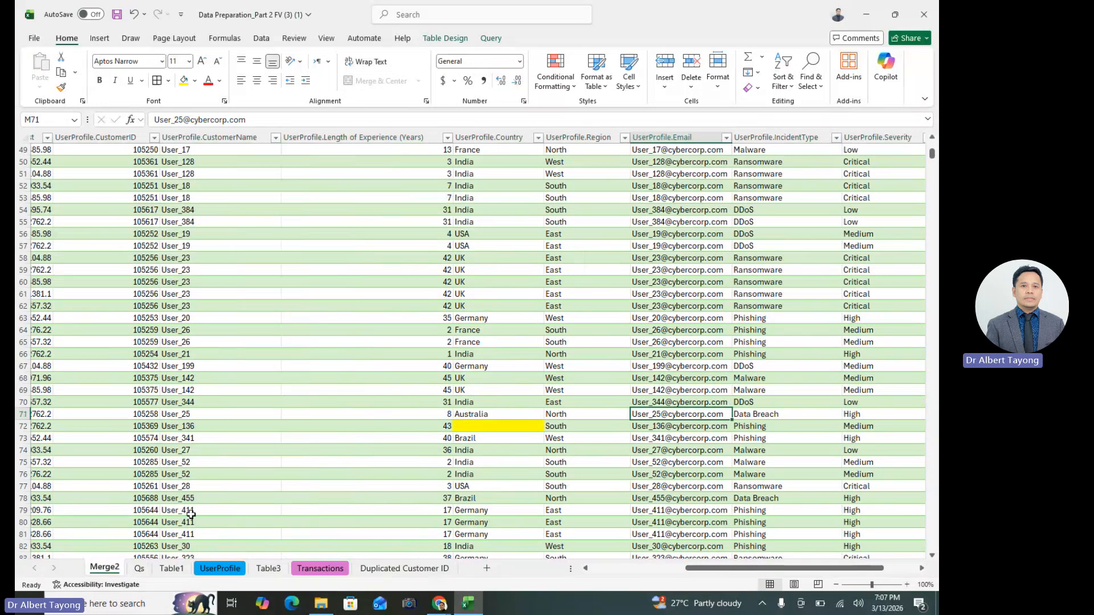
- Review the Part 1 and Part 2 task list on the Qs sheet
{"action": "left_click", "coordinate": [146, 570]}
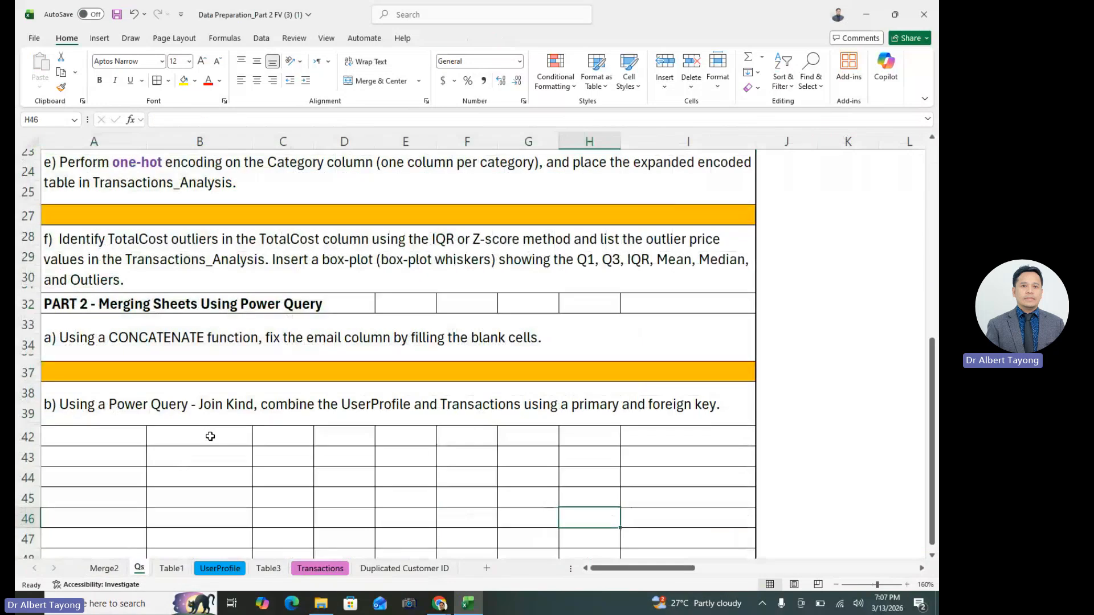
{"action": "scroll", "coordinate": [359, 329], "scroll_direction": "up", "scroll_amount": 6}
{"action": "scroll", "coordinate": [513, 371], "scroll_direction": "down", "scroll_amount": 4}
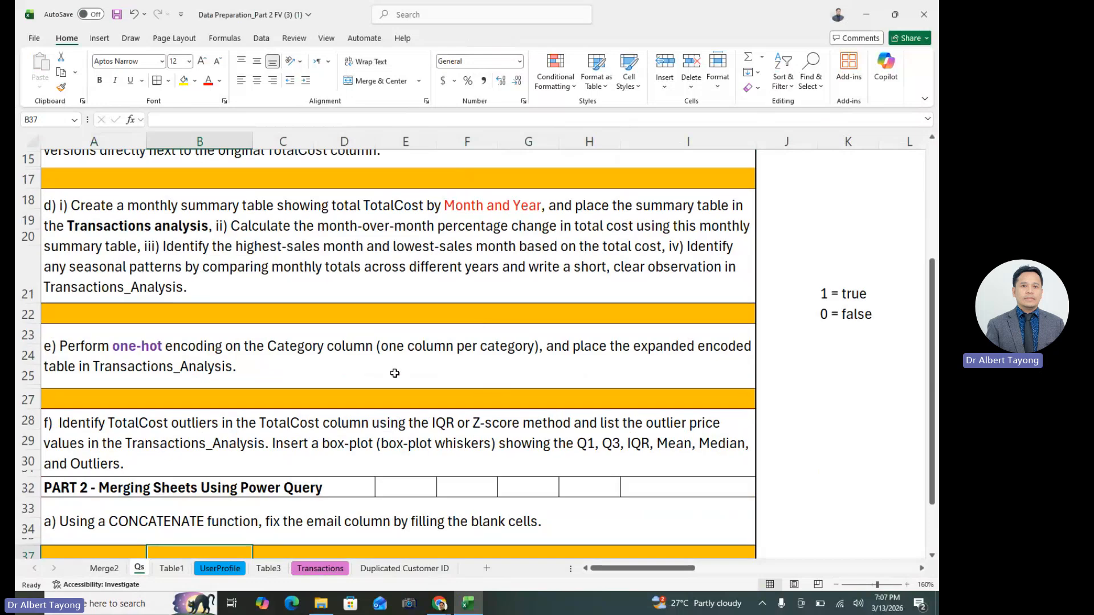
{"action": "left_click", "coordinate": [567, 371]}
{"action": "scroll", "coordinate": [564, 347], "scroll_direction": "up", "scroll_amount": 3}
{"action": "scroll", "coordinate": [565, 347], "scroll_direction": "up", "scroll_amount": 1}
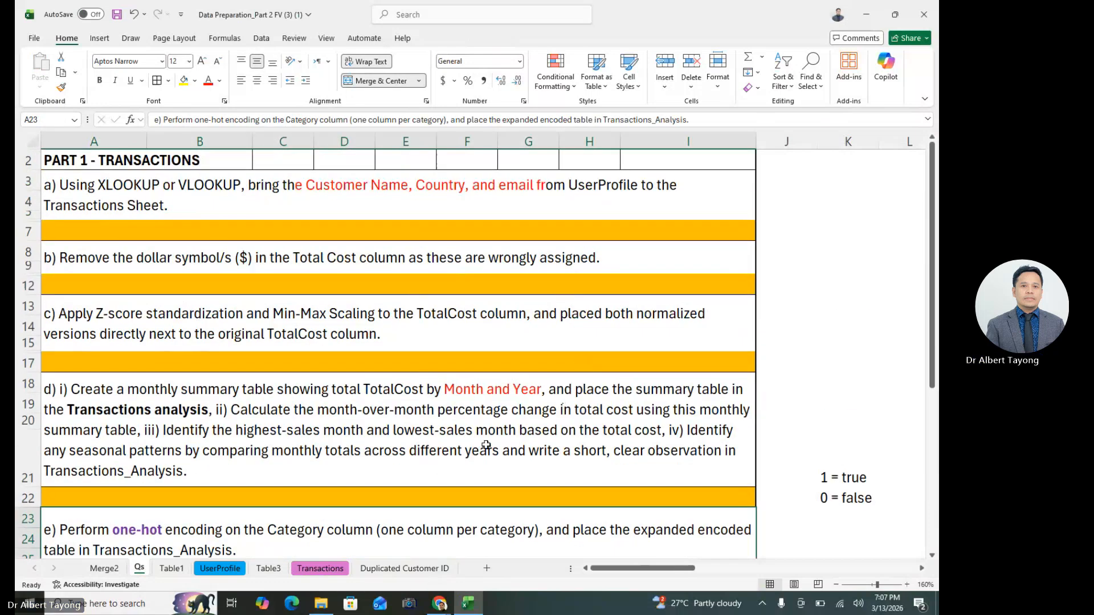